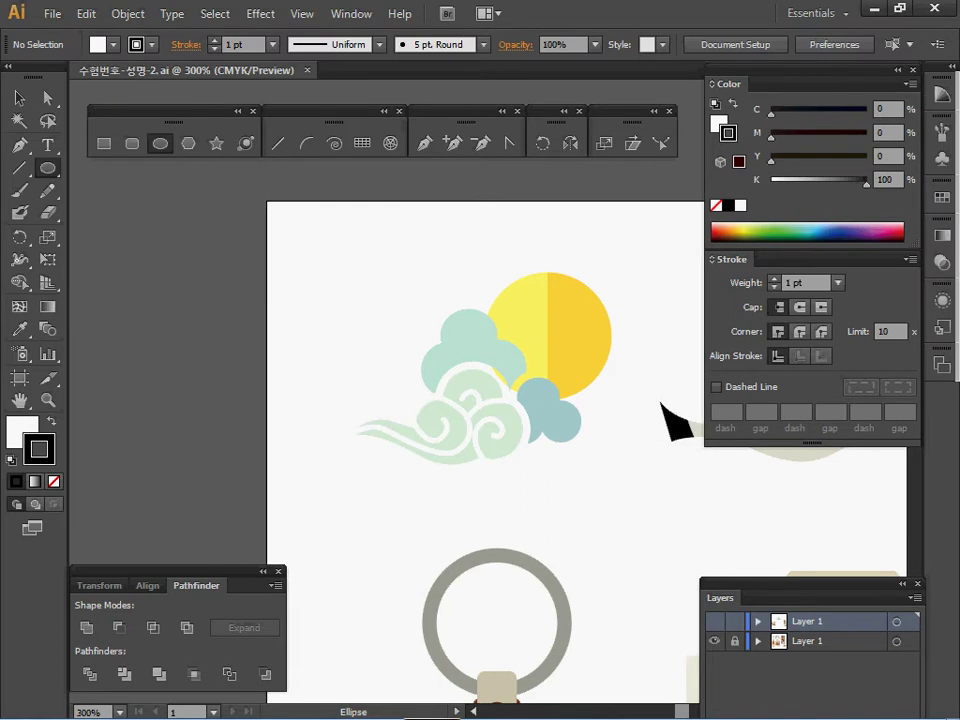
Hide the locked lower layer and show the upper layer holding the sun and cloud artwork.
{"action": "left_click", "coordinate": [714, 641]}
{"action": "left_click", "coordinate": [714, 621]}
{"action": "left_click_drag", "start_coordinate": [560, 200], "coordinate": [569, 676]}
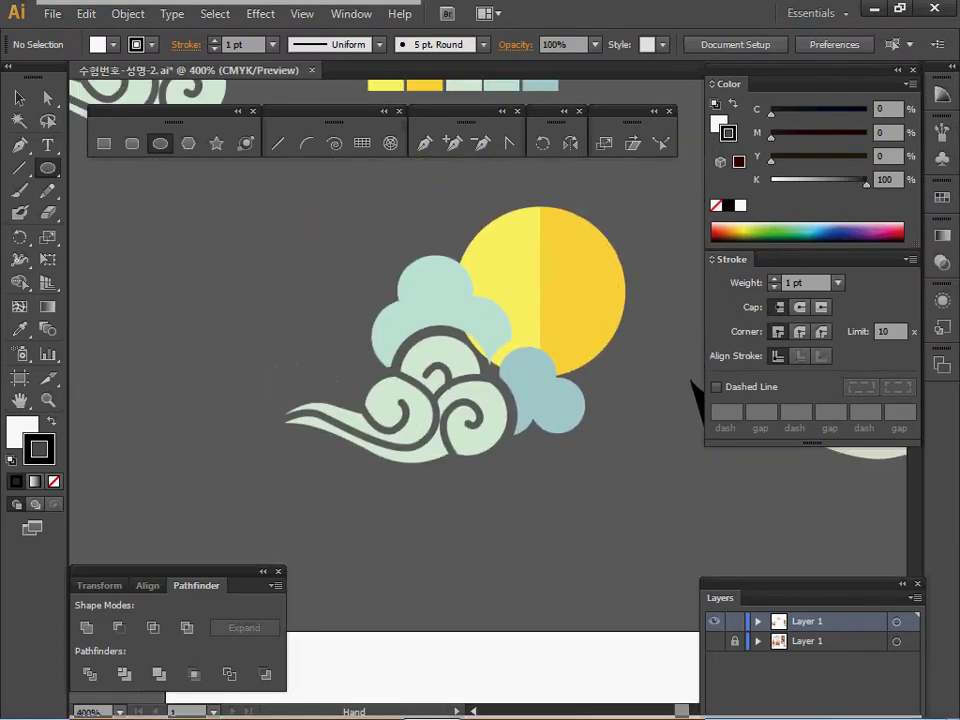
{"action": "scroll", "coordinate": [424, 597], "scroll_direction": "up", "scroll_amount": 1}
{"action": "left_click_drag", "start_coordinate": [424, 597], "coordinate": [405, 663]}
{"action": "key", "text": "ctrl+minus"}
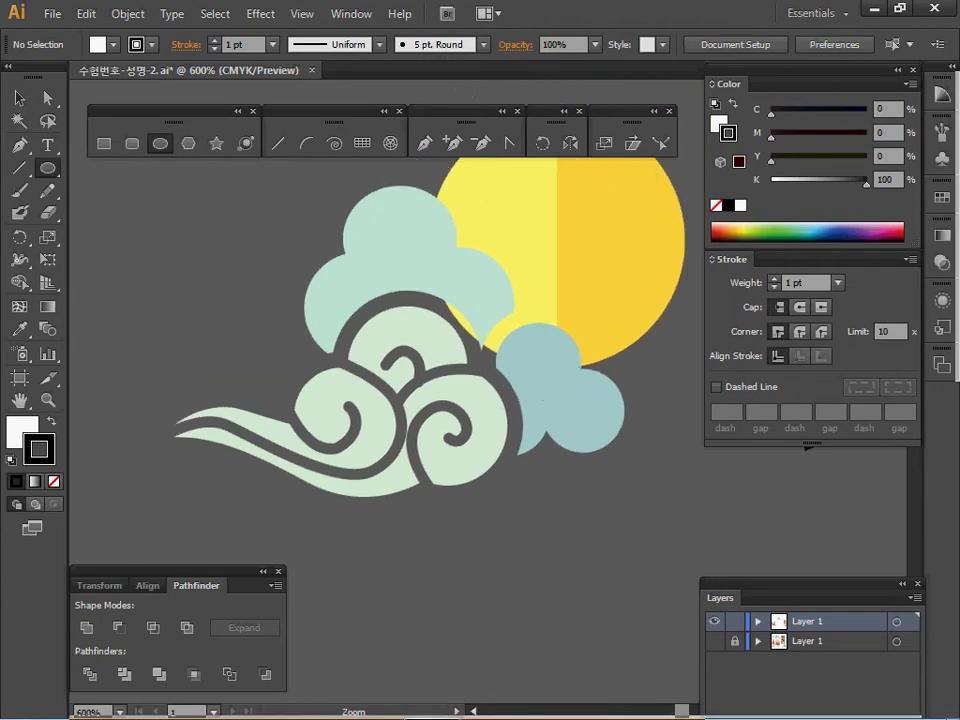
{"action": "left_click_drag", "start_coordinate": [450, 480], "coordinate": [450, 452]}
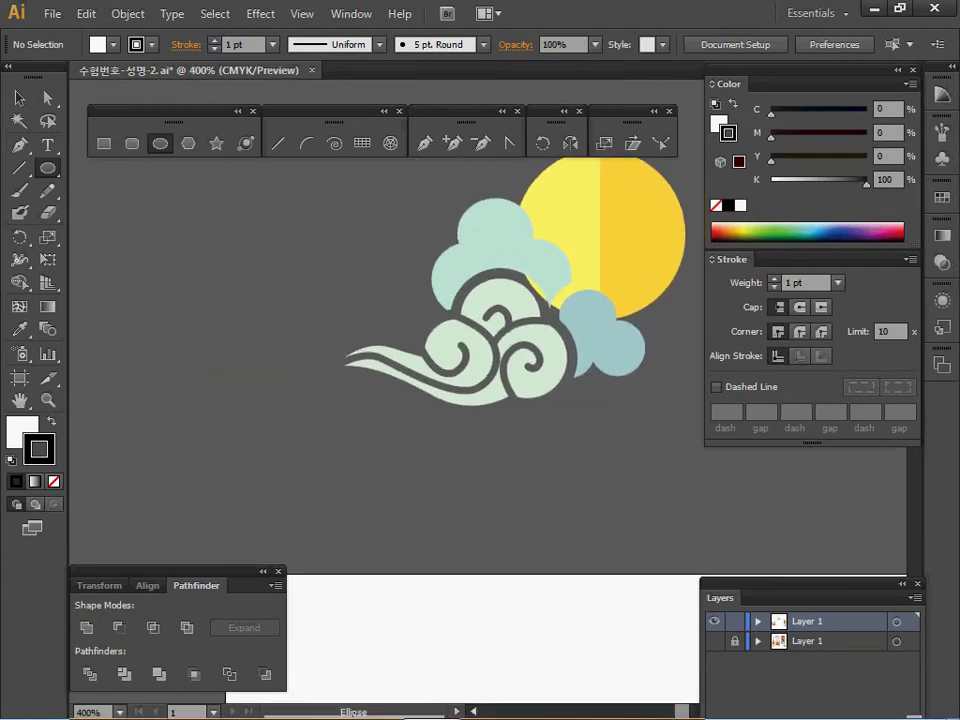
Draw a 16 mm by 16 mm circle on the empty canvas beside the reference cloud.
{"action": "left_click", "coordinate": [380, 318]}
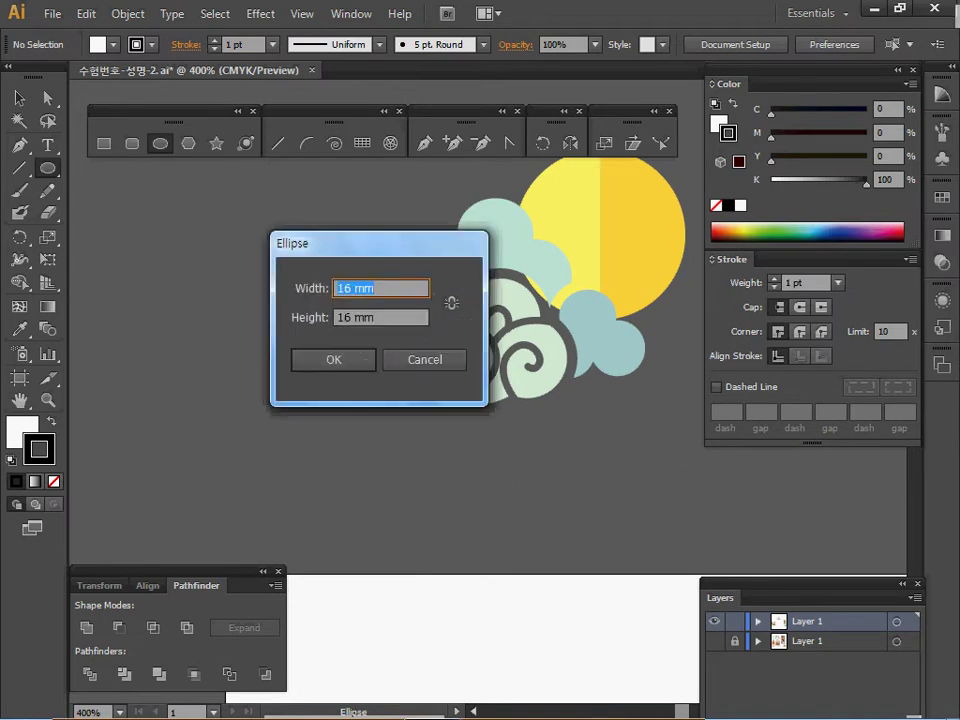
{"action": "key", "text": "Tab"}
{"action": "key", "text": "Tab"}
{"action": "key", "text": "Return"}
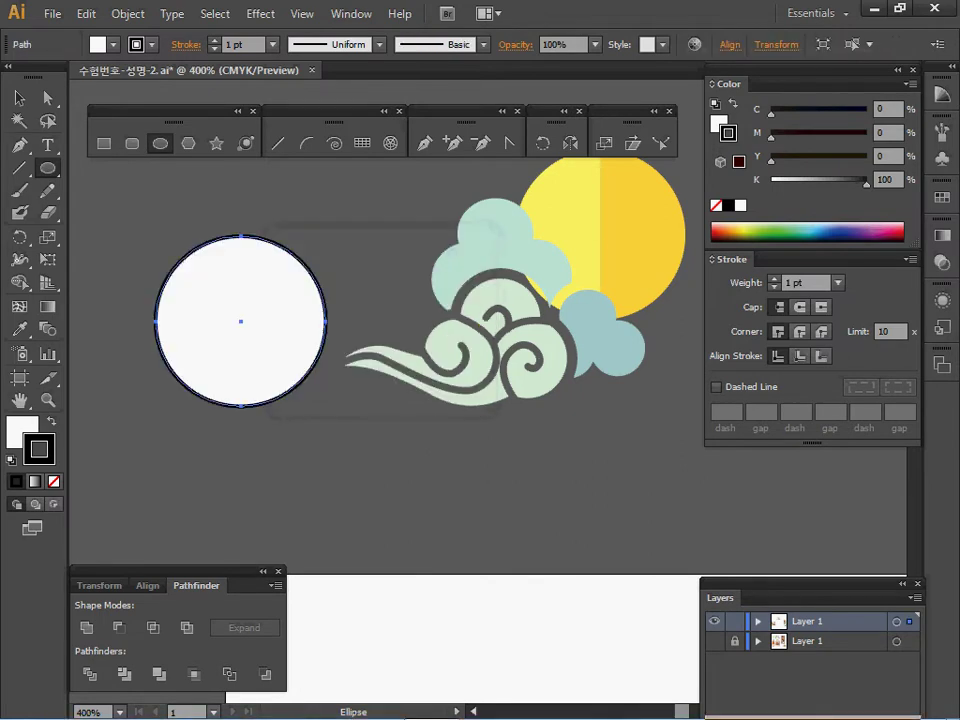
Draw a vertical line through the whole circle and center-align the line and circle horizontally.
{"action": "key", "text": "backslash"}
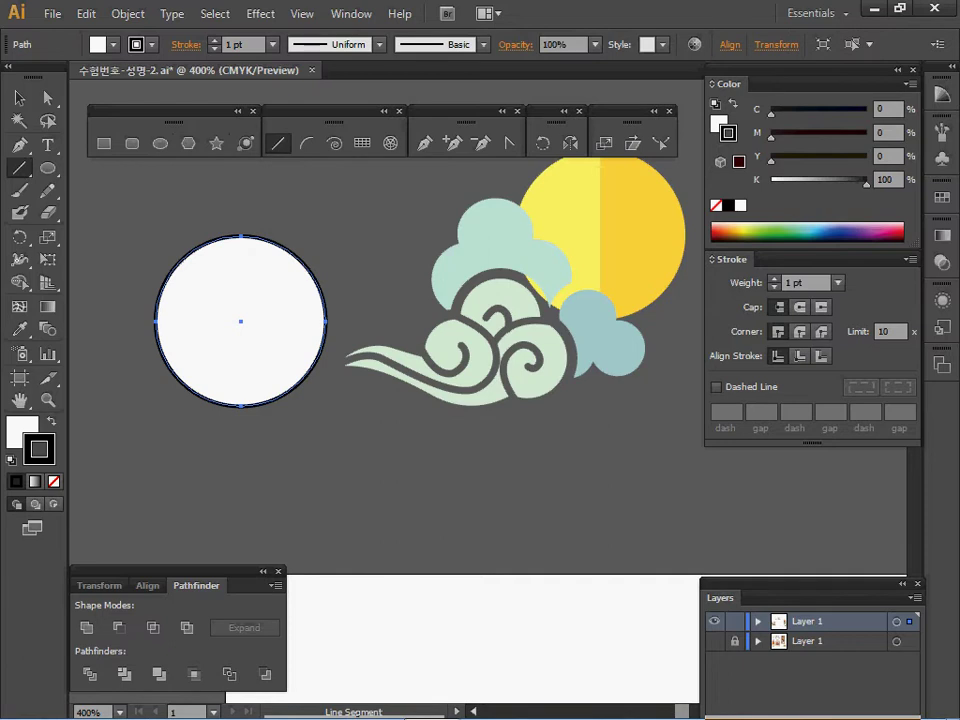
{"action": "left_click_drag", "start_coordinate": [239, 200], "coordinate": [239, 460]}
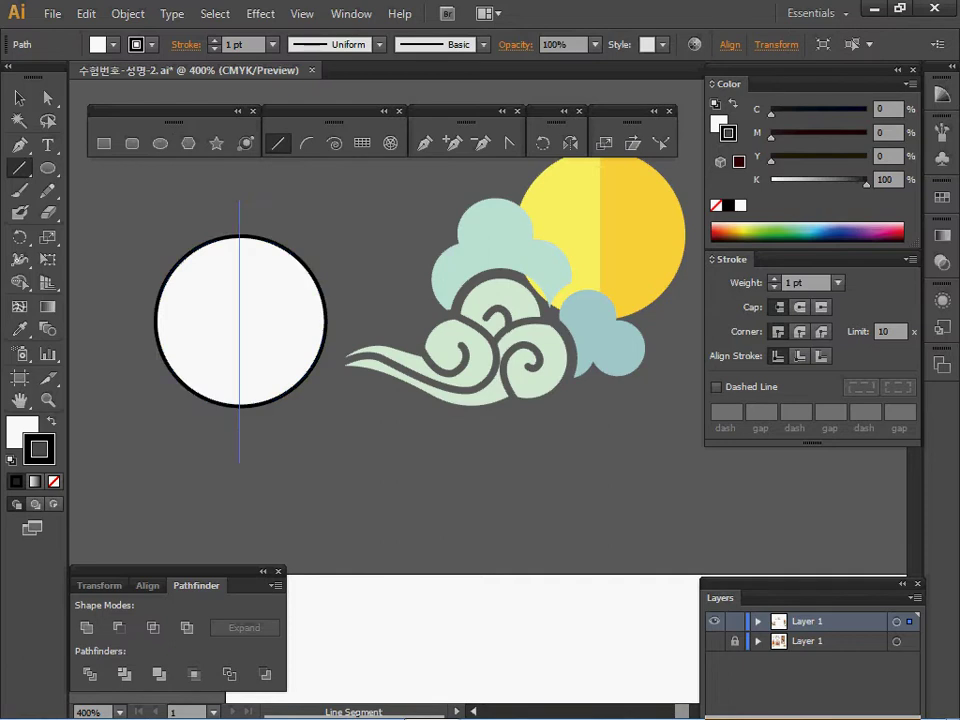
{"action": "key", "text": "ctrl+a"}
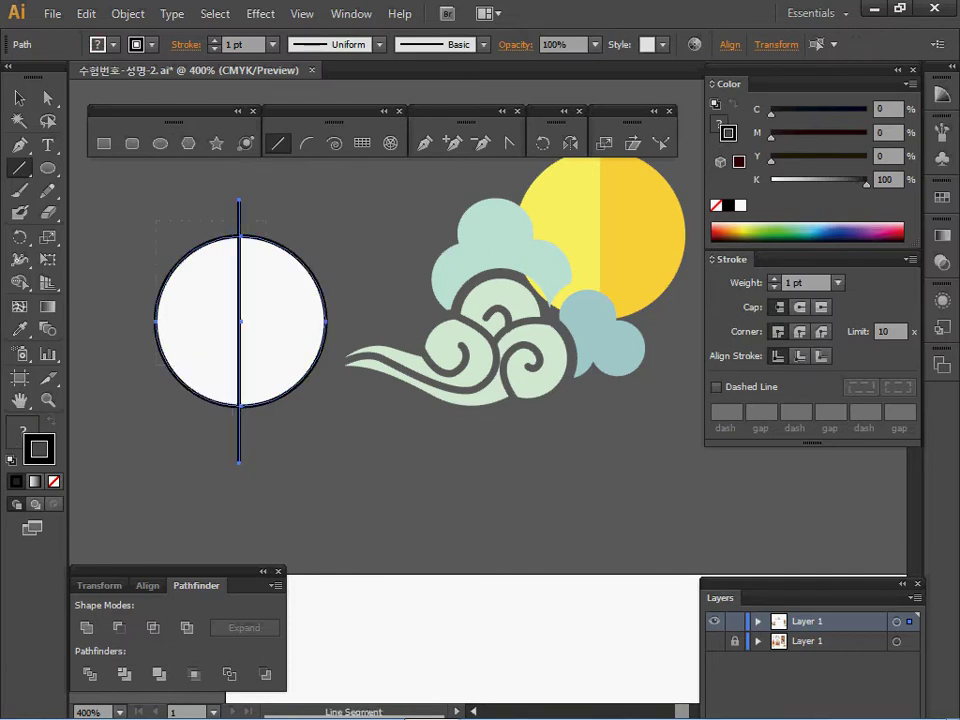
{"action": "left_click", "coordinate": [148, 586]}
{"action": "left_click", "coordinate": [120, 628]}
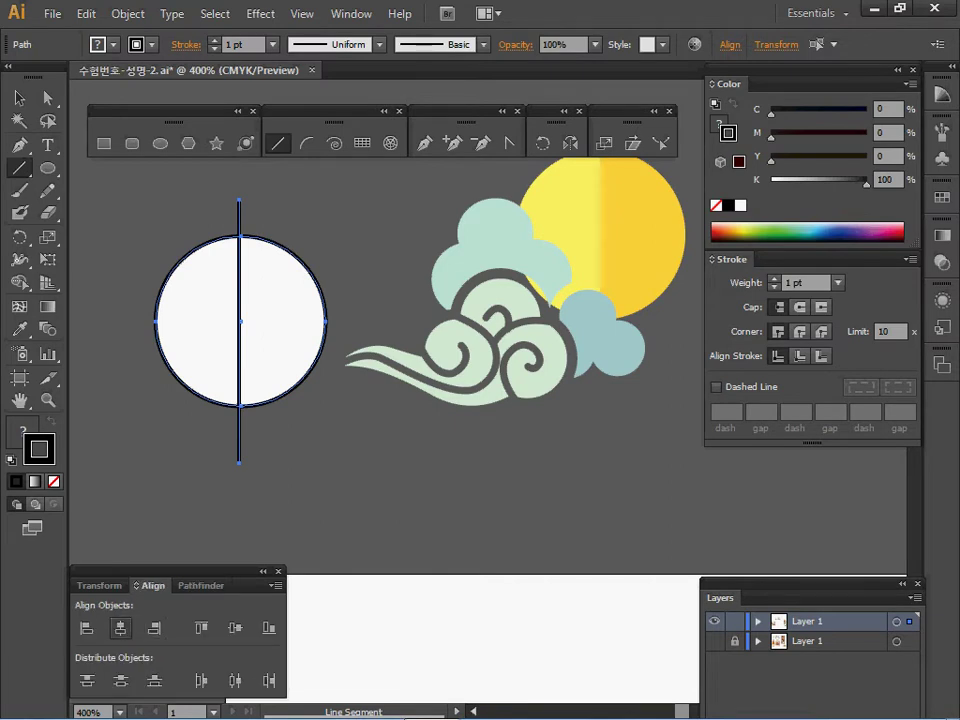
{"action": "left_click", "coordinate": [120, 628]}
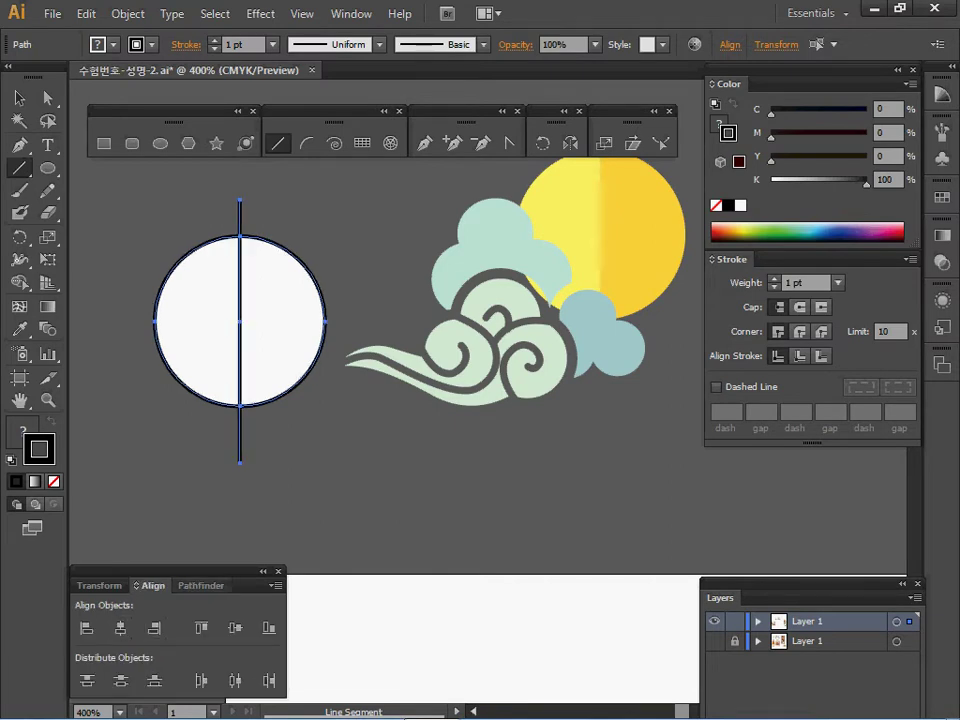
Divide the circle along the vertical line with Pathfinder and isolate the resulting group.
{"action": "key", "text": "ctrl+shift+F9"}
{"action": "left_click", "coordinate": [90, 674]}
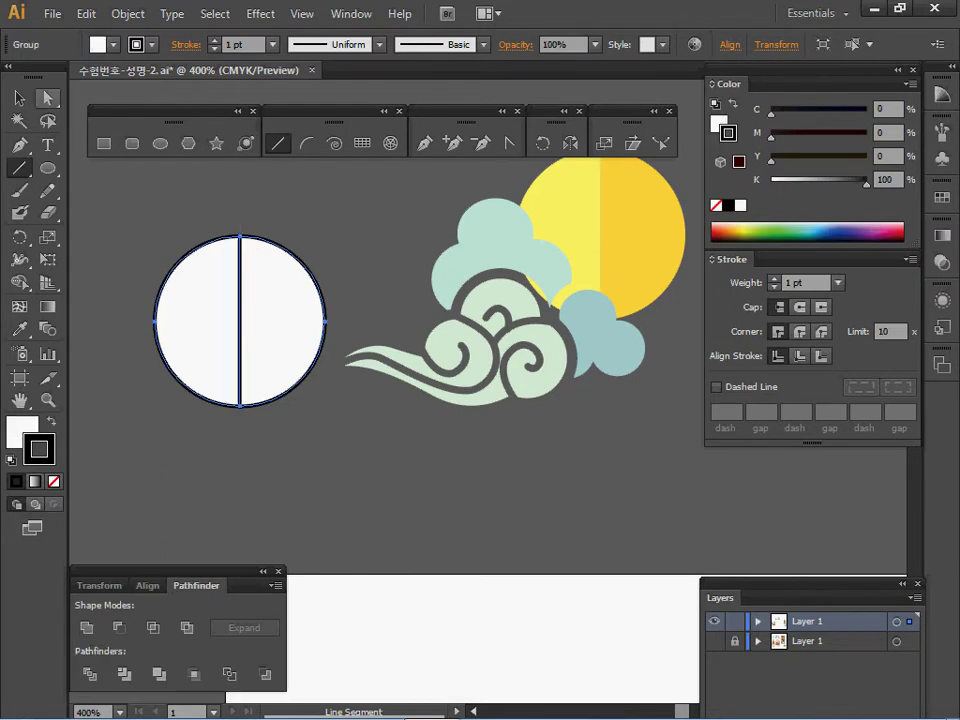
{"action": "key", "text": "v"}
{"action": "double_click", "coordinate": [240, 321]}
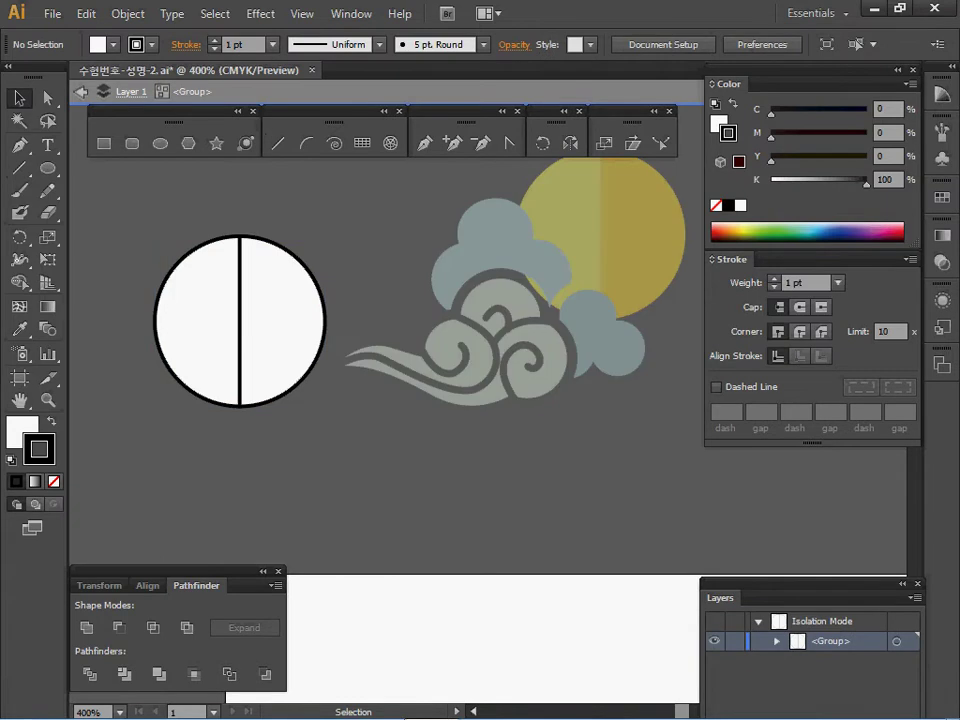
Sample the reference sun's darker yellow onto the right half and lighter yellow onto the left half, and exit isolation.
{"action": "left_click", "coordinate": [282, 321]}
{"action": "key", "text": "i"}
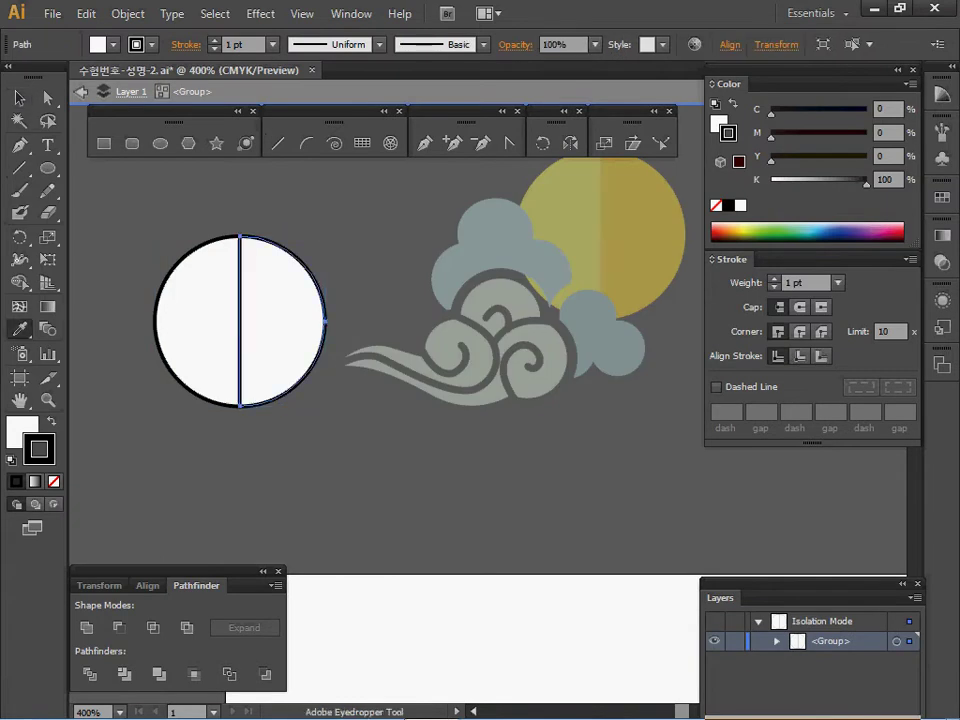
{"action": "left_click", "coordinate": [642, 236]}
{"action": "left_click", "coordinate": [197, 321], "text": "ctrl"}
{"action": "left_click", "coordinate": [562, 215]}
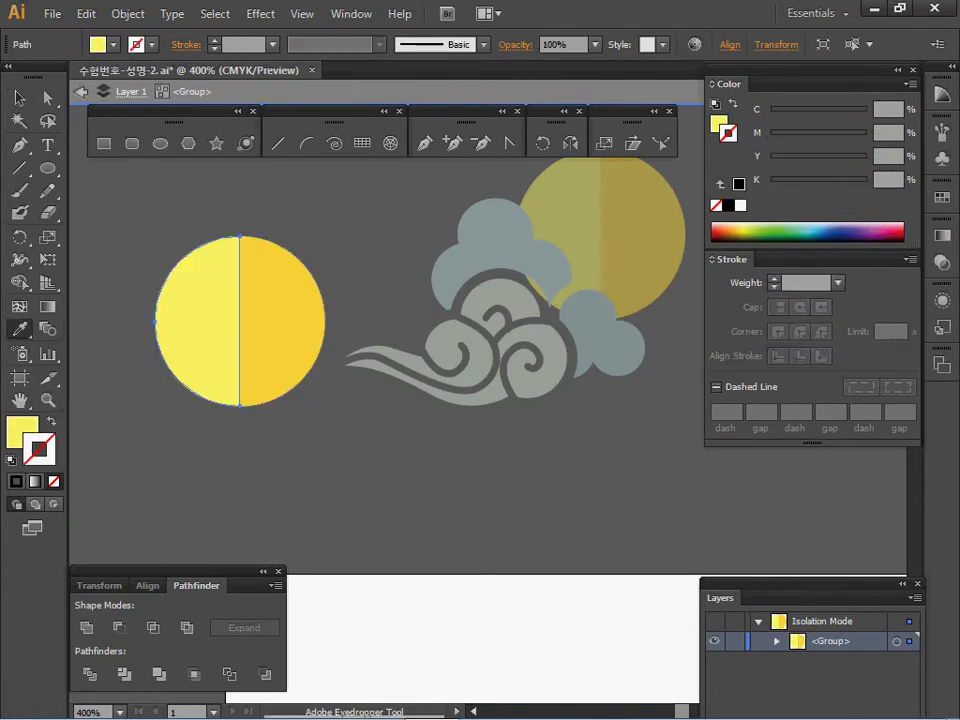
{"action": "left_click", "coordinate": [390, 240], "text": "ctrl"}
{"action": "key", "text": "Escape"}
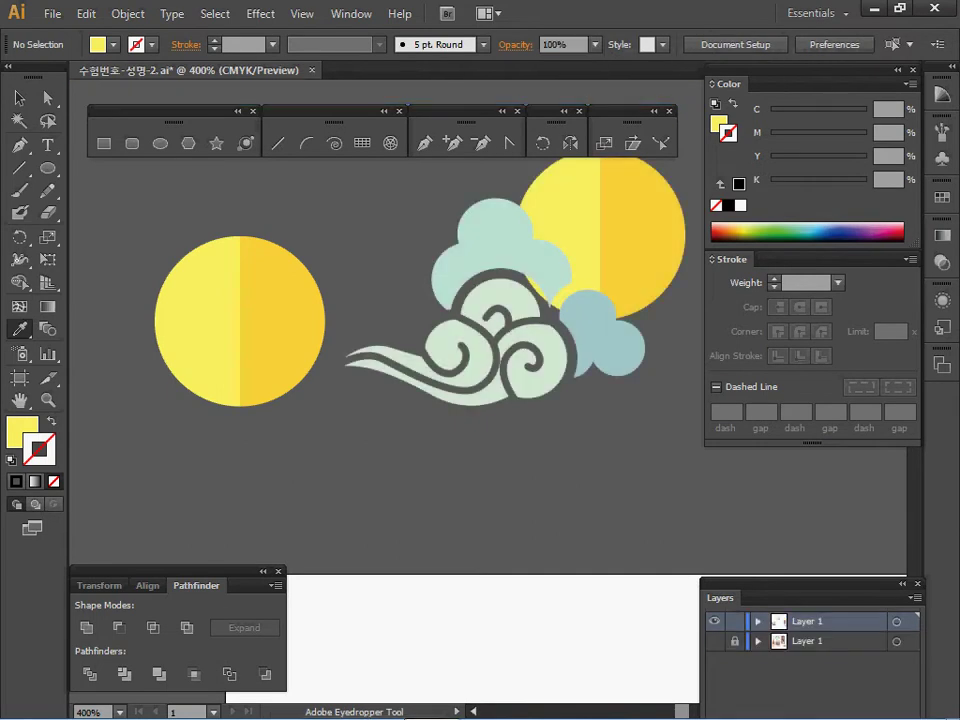
Move the two-tone practice circle away from the cloud and delete it.
{"action": "left_click_drag", "start_coordinate": [270, 325], "coordinate": [375, 148]}
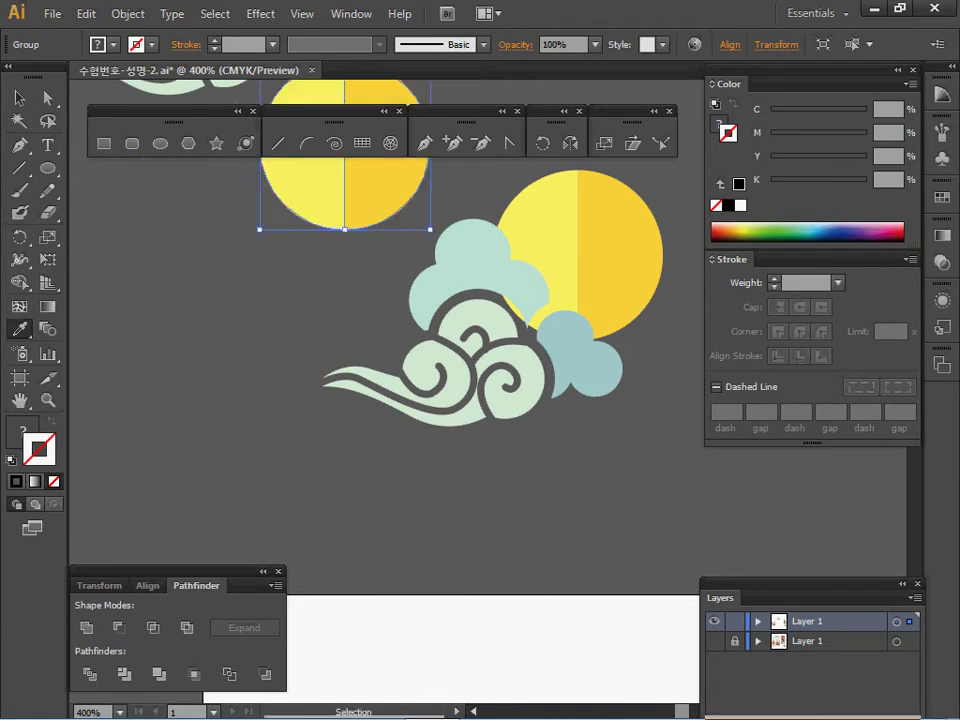
{"action": "key", "text": "Delete"}
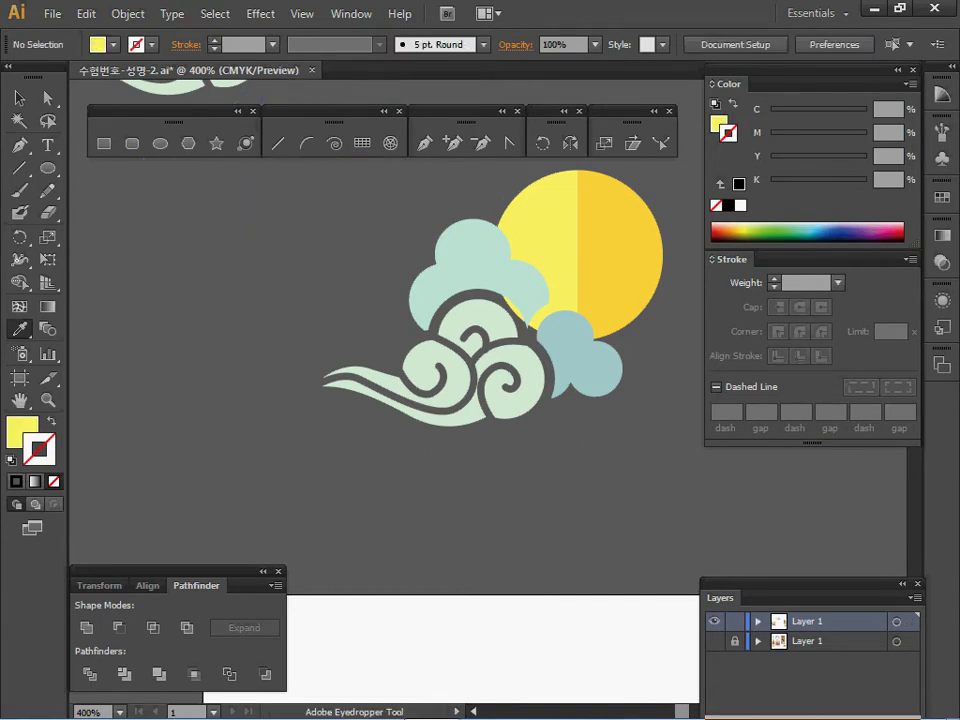
Draw a 7.5 mm by 7.5 mm circle over the swirled cloud with no fill and a 1 pt black stroke.
{"action": "left_click", "coordinate": [160, 143]}
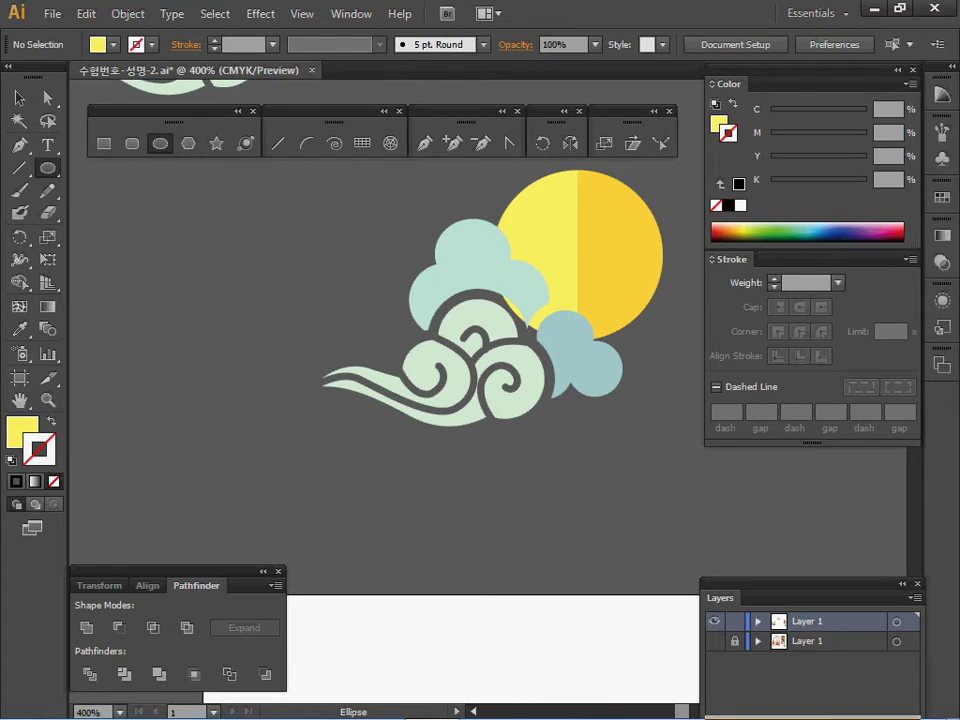
{"action": "key", "text": "d"}
{"action": "key", "text": "x"}
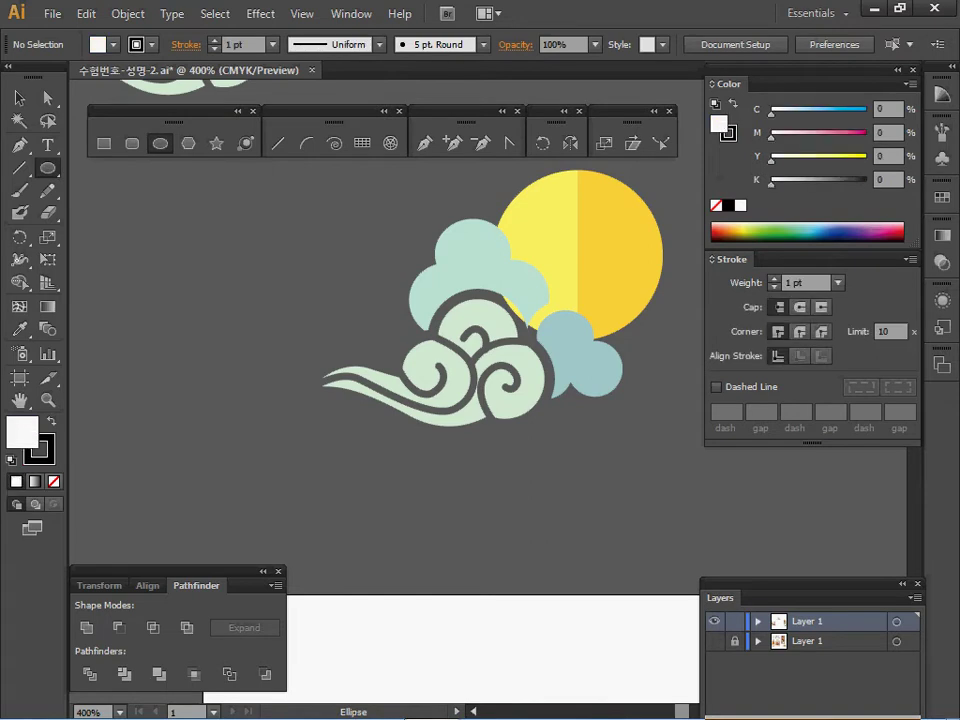
{"action": "key", "text": "/"}
{"action": "left_click", "coordinate": [517, 341], "text": "ctrl"}
{"action": "left_click", "coordinate": [426, 352], "text": "ctrl"}
{"action": "left_click_drag", "start_coordinate": [426, 352], "coordinate": [360, 221]}
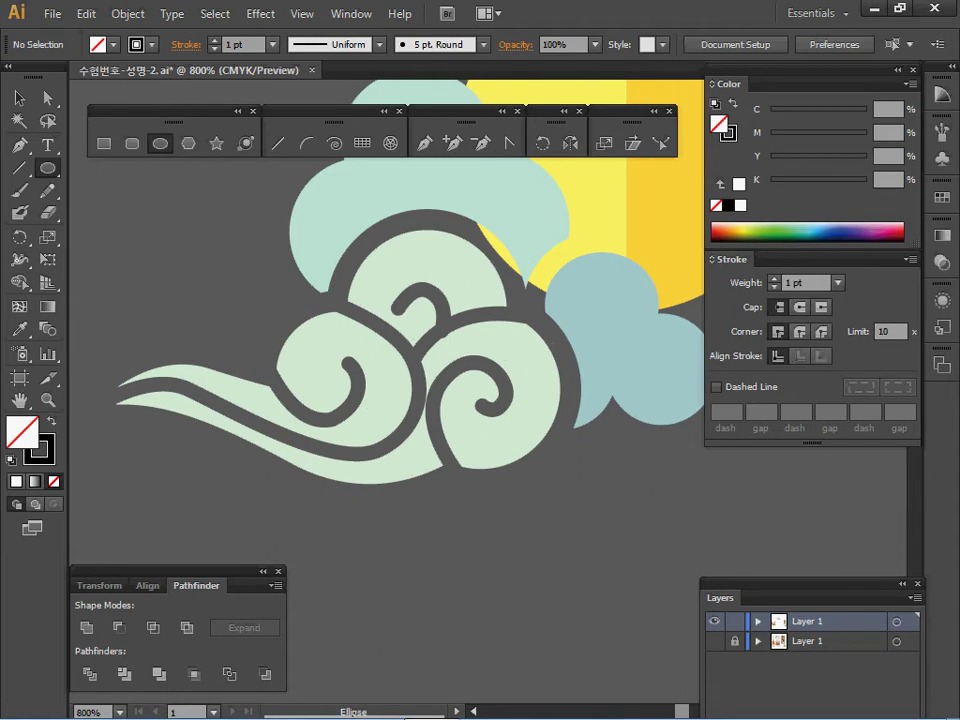
{"action": "left_click", "coordinate": [379, 319]}
{"action": "type", "text": "7.5"}
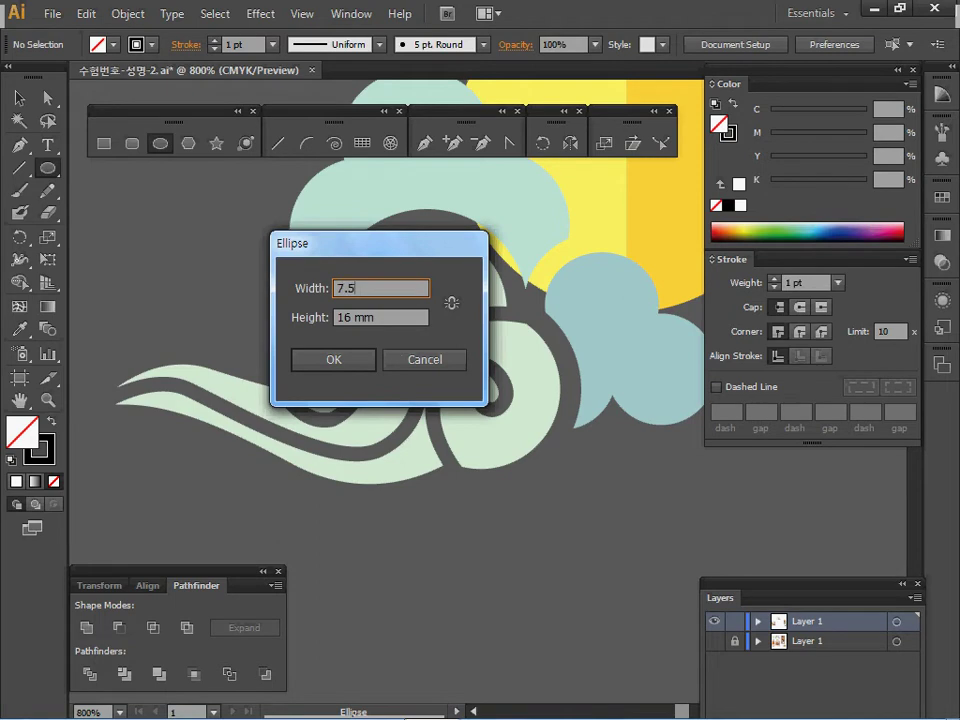
{"action": "key", "text": "Tab"}
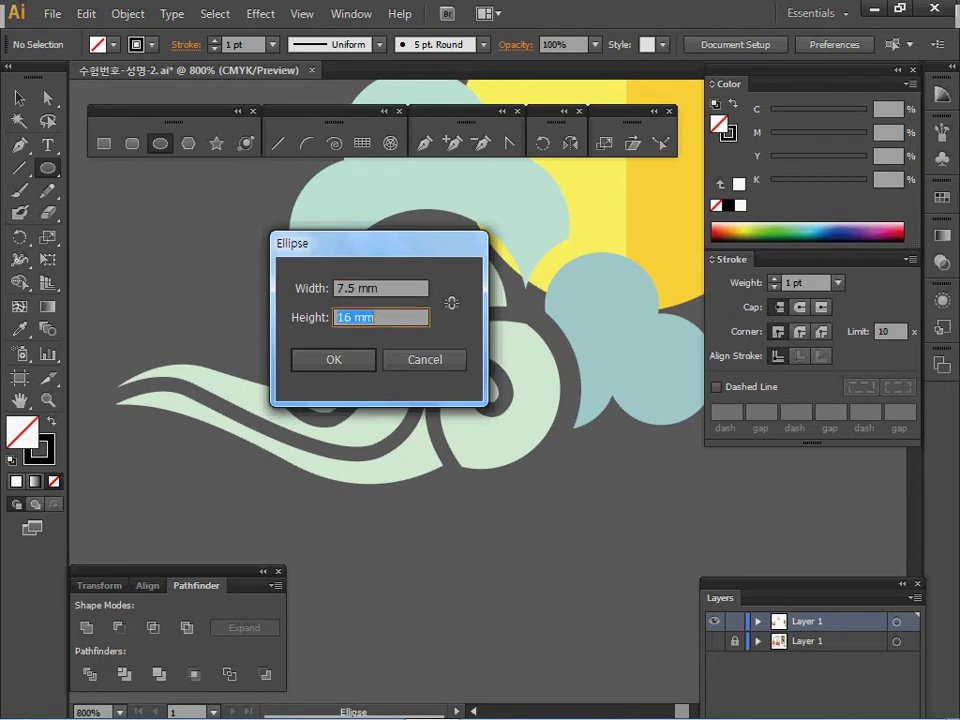
{"action": "type", "text": "7.5"}
{"action": "key", "text": "Return"}
{"action": "key", "text": "shift+Down"}
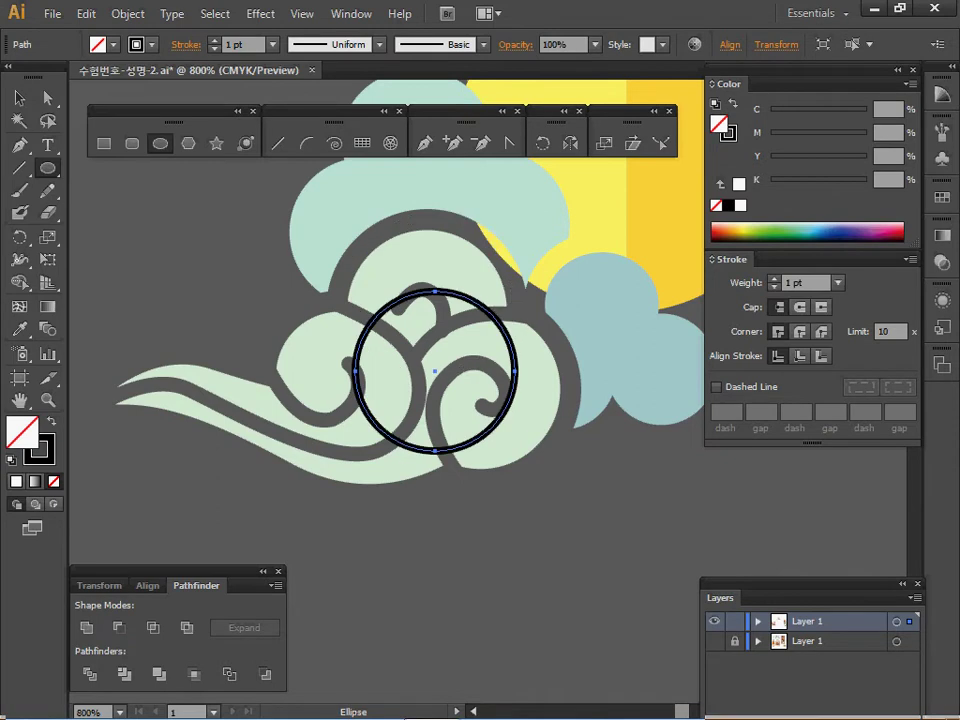
Fit 7.5 mm circles over the swirled cloud's top lobe and right lobe.
{"action": "key", "text": "v"}
{"action": "mouse_move", "coordinate": [435, 371]}
{"action": "left_mouse_down"}
{"action": "mouse_move", "coordinate": [426, 304]}
{"action": "mouse_move", "coordinate": [471, 392]}
{"action": "left_mouse_up"}
{"action": "left_click_drag", "start_coordinate": [392, 392], "coordinate": [401, 389]}
Draw a 6 mm by 6 mm circle and fit it over the swirled cloud's left lobe.
{"action": "left_click", "coordinate": [347, 389]}
{"action": "type", "text": "6"}
{"action": "key", "text": "Tab"}
{"action": "type", "text": "6"}
{"action": "key", "text": "Return"}
{"action": "key", "text": "ctrl"}
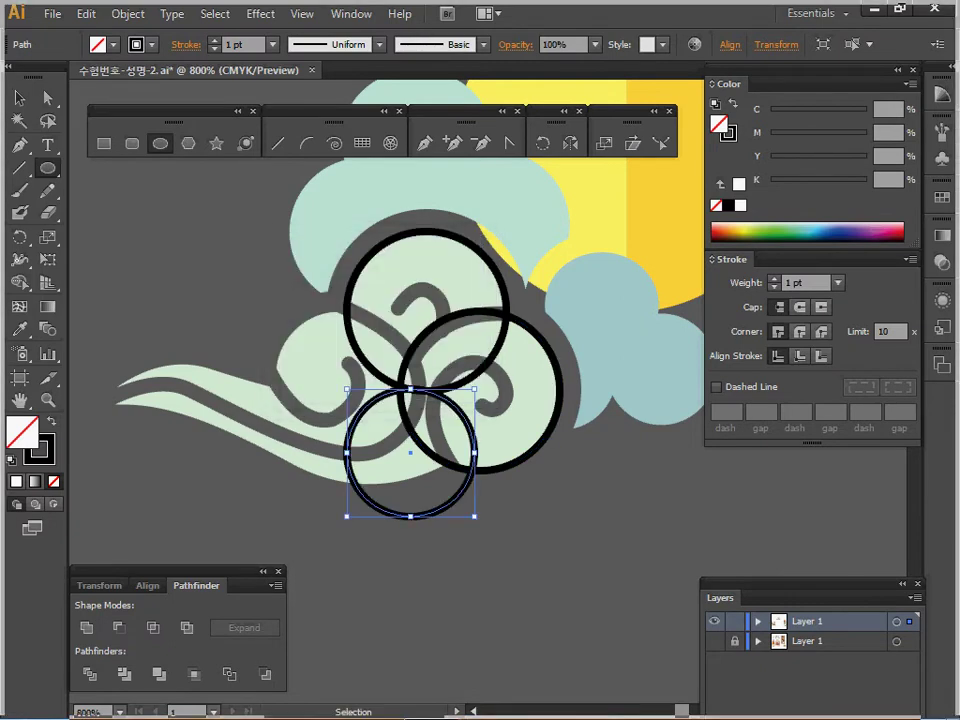
{"action": "left_click_drag", "start_coordinate": [366, 408], "coordinate": [363, 335]}
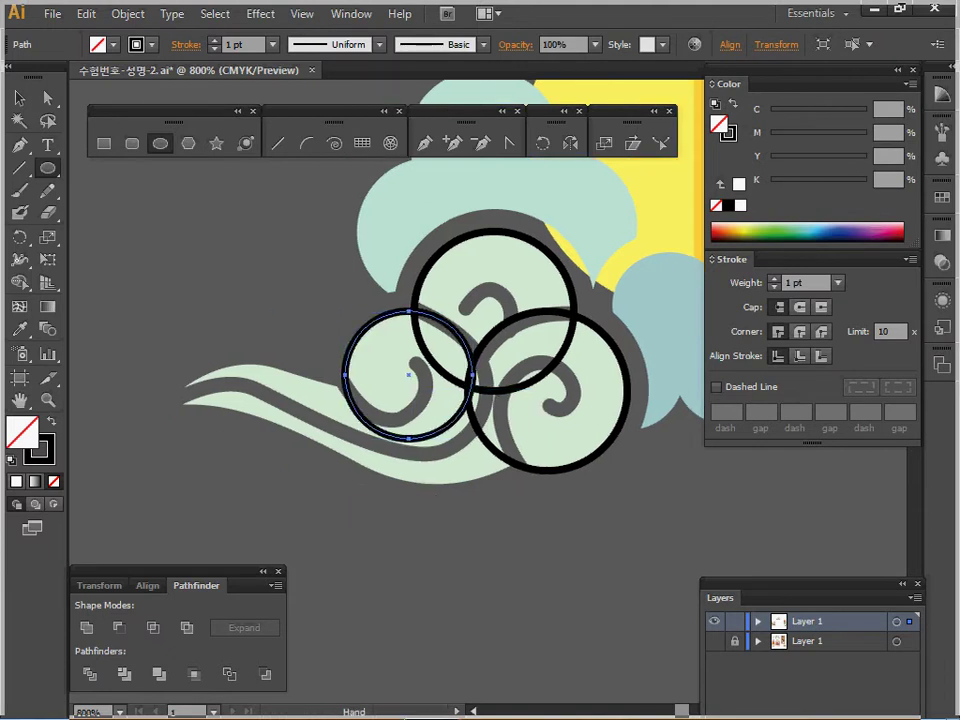
Trace the cloud's flowing tail with the Pen tool as a closed curved path running into the three circles.
{"action": "left_click", "coordinate": [270, 285], "text": "ctrl"}
{"action": "key", "text": "p"}
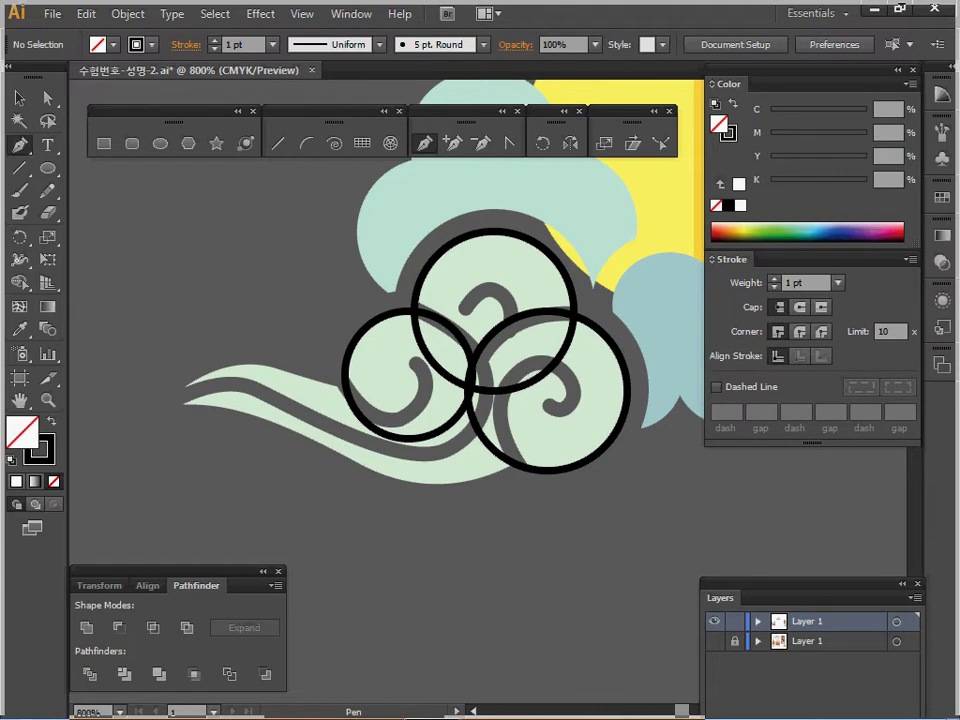
{"action": "left_click", "coordinate": [164, 404]}
{"action": "left_click_drag", "start_coordinate": [245, 364], "coordinate": [283, 368]}
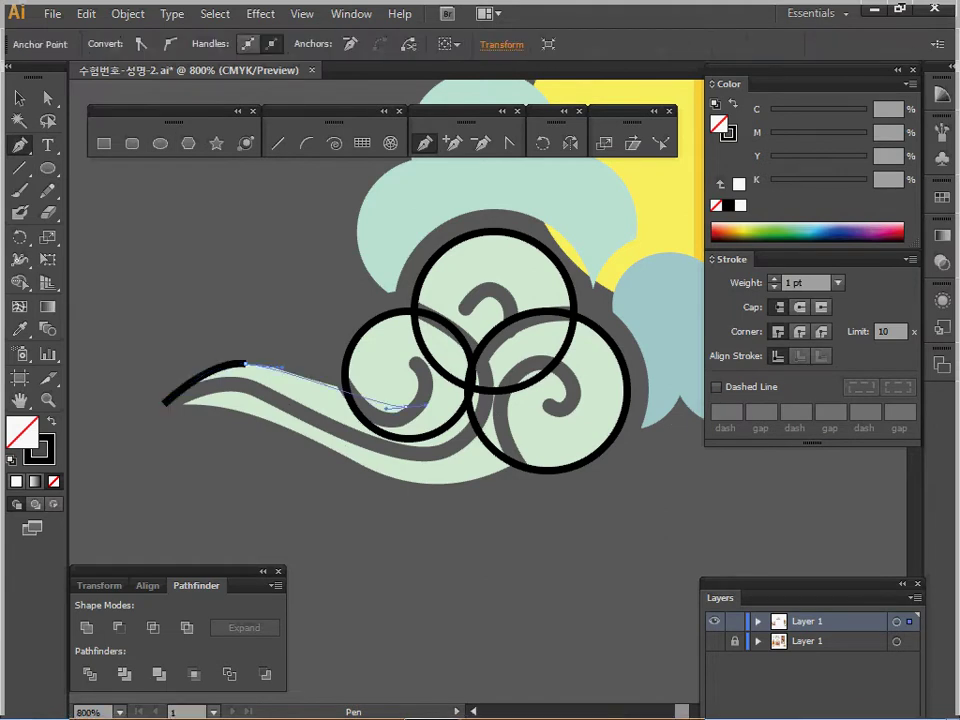
{"action": "left_click_drag", "start_coordinate": [404, 406], "coordinate": [437, 413]}
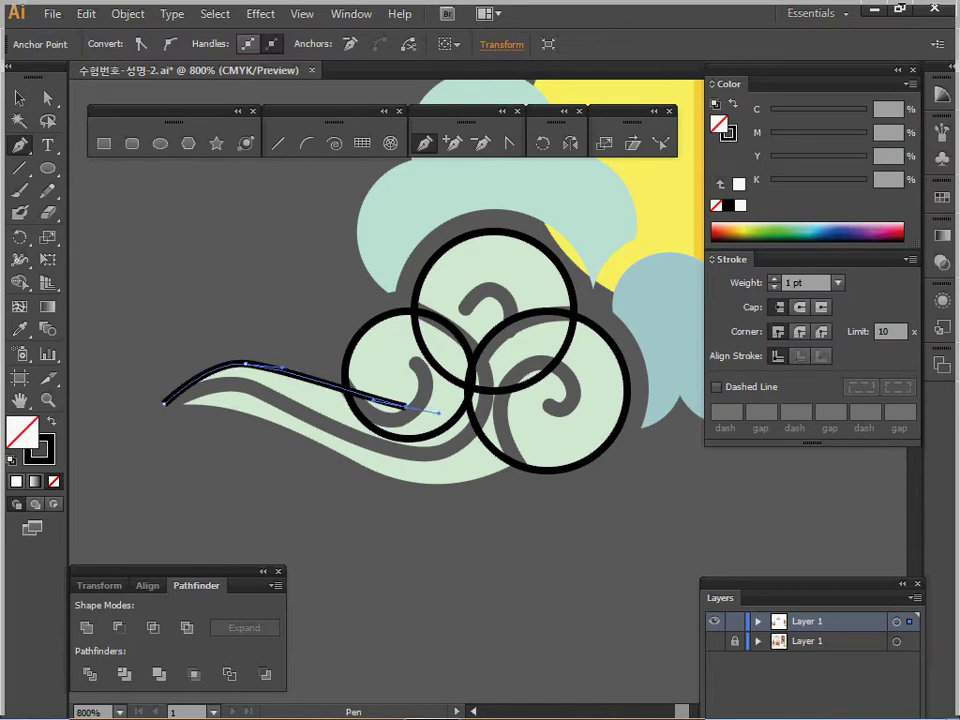
{"action": "left_click", "coordinate": [476, 382]}
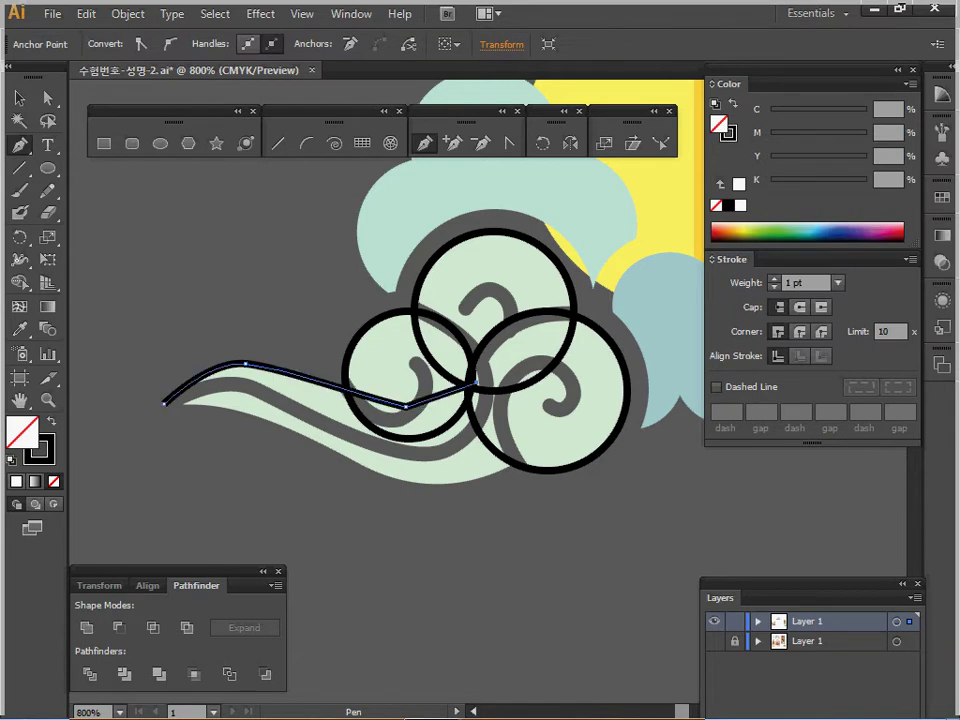
{"action": "left_click", "coordinate": [519, 456]}
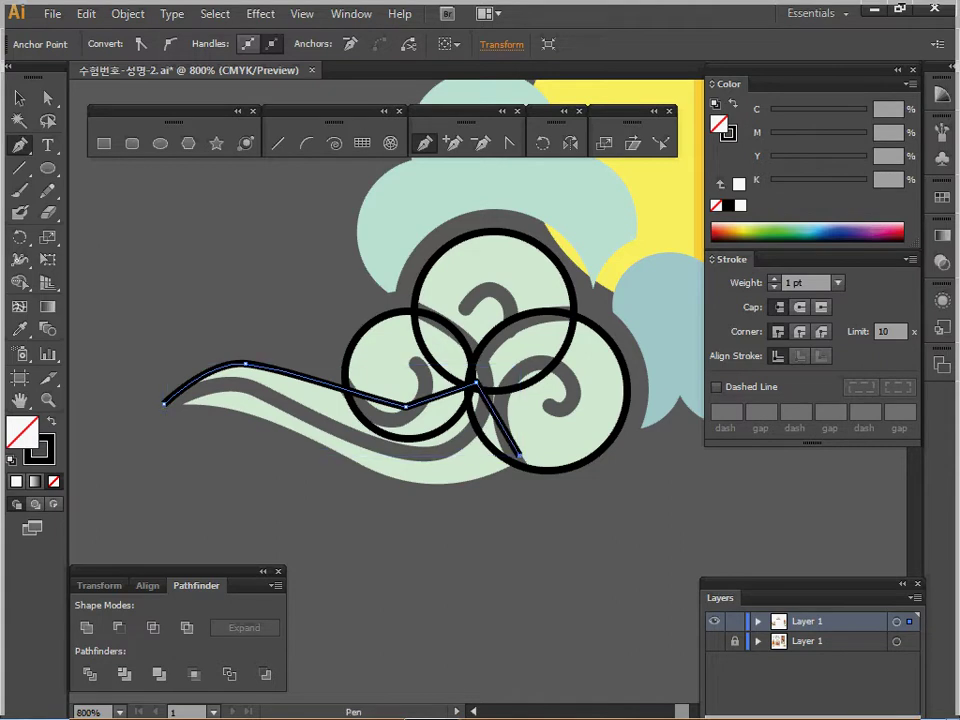
{"action": "left_click_drag", "start_coordinate": [417, 485], "coordinate": [352, 472]}
{"action": "left_click_drag", "start_coordinate": [271, 423], "coordinate": [229, 414]}
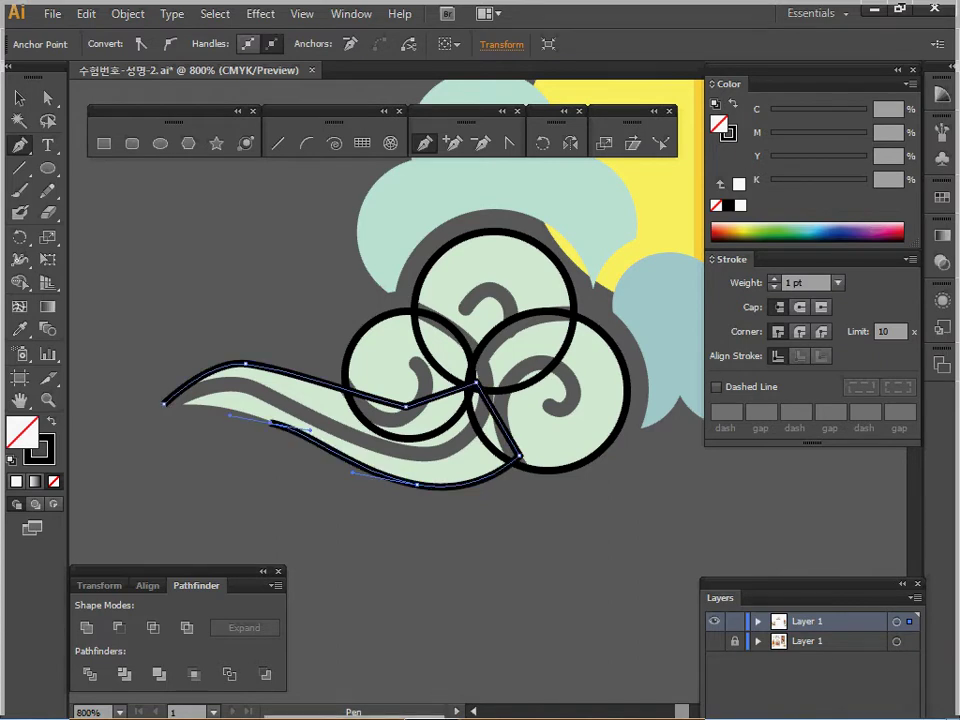
{"action": "left_click", "coordinate": [164, 404]}
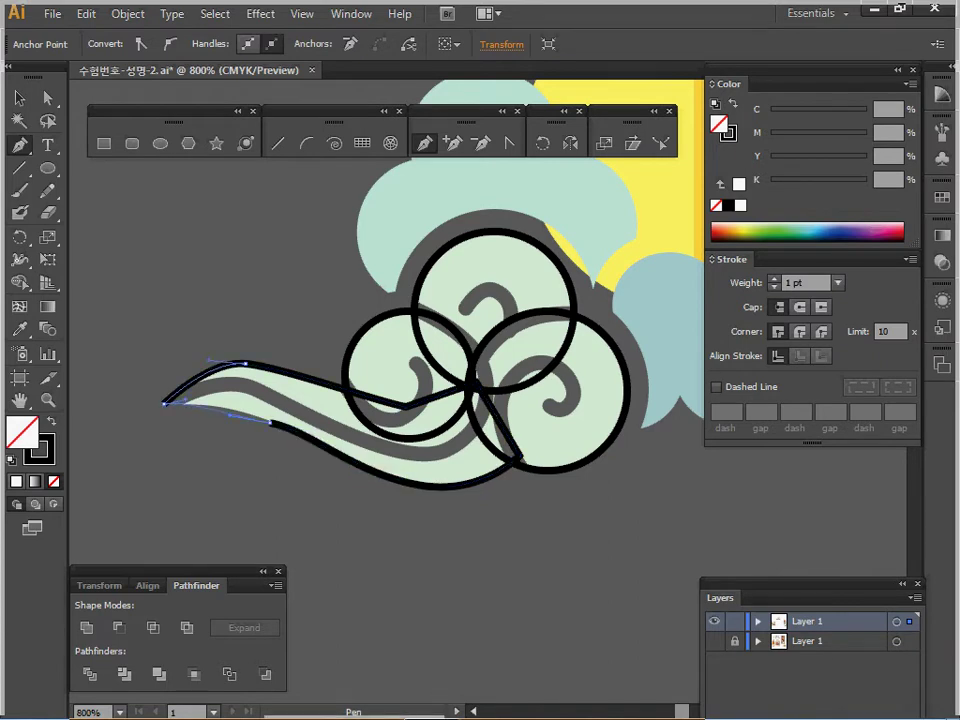
{"action": "left_click_drag", "start_coordinate": [164, 404], "coordinate": [142, 408]}
Refine the cloud tail path's lower curve and move its two inner corner points further up into the overlapping circles.
{"action": "left_click", "coordinate": [45, 97]}
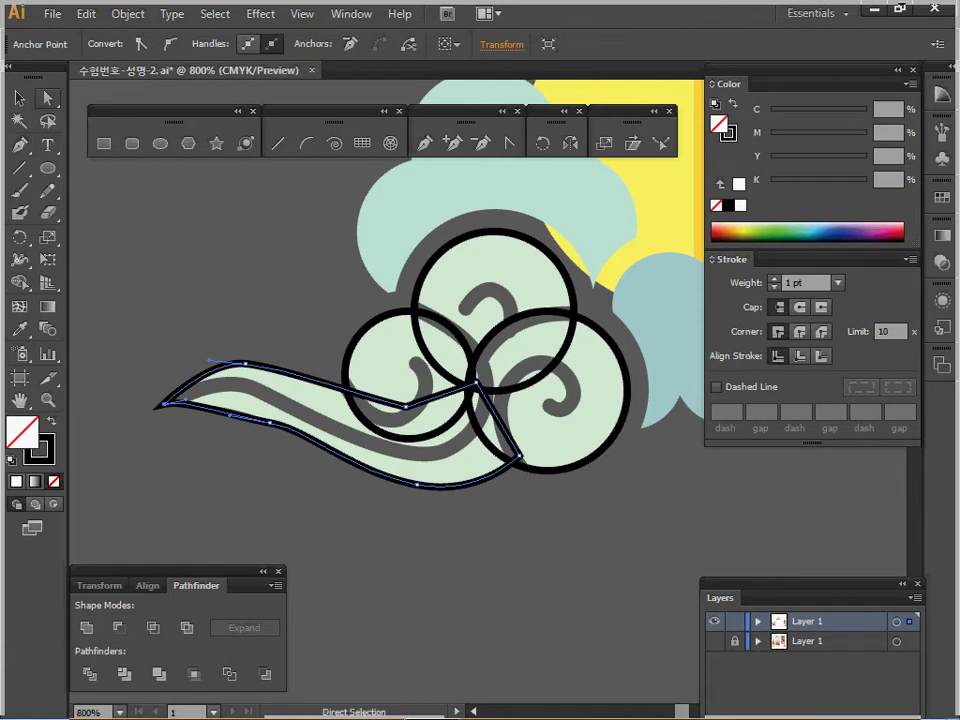
{"action": "left_click", "coordinate": [270, 422]}
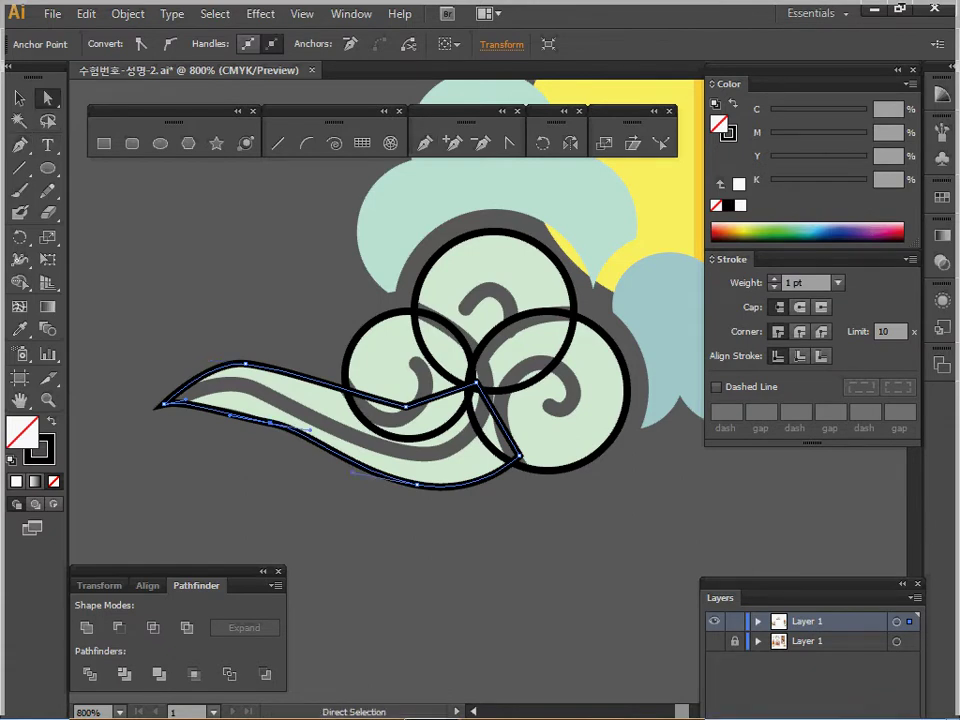
{"action": "left_click_drag", "start_coordinate": [230, 415], "coordinate": [228, 411]}
{"action": "left_click_drag", "start_coordinate": [406, 406], "coordinate": [405, 399]}
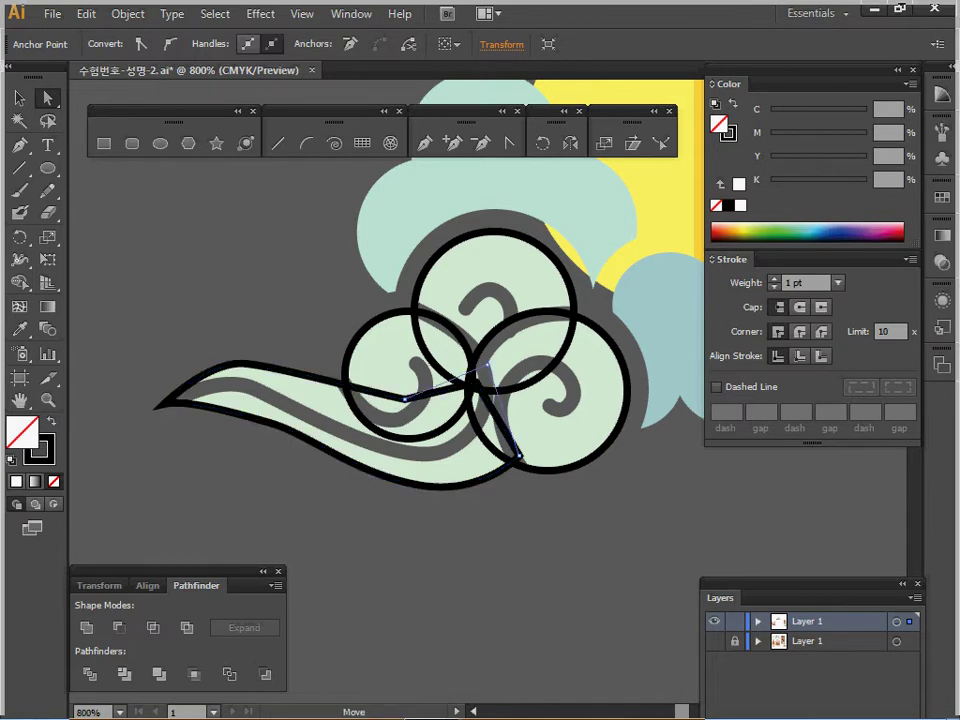
{"action": "left_click_drag", "start_coordinate": [475, 383], "coordinate": [487, 365]}
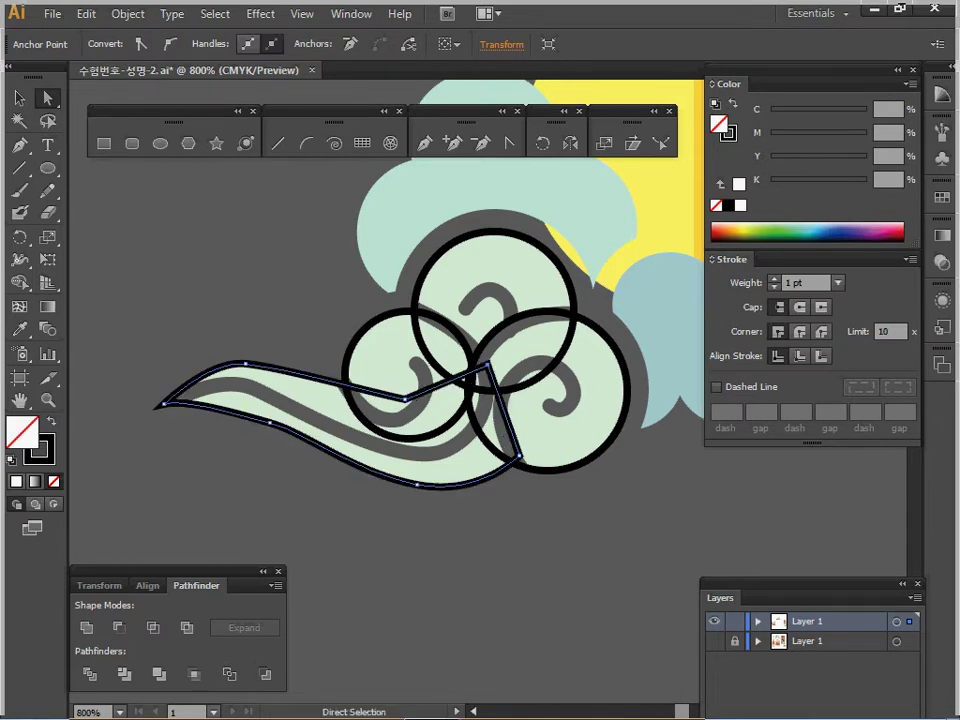
Unite the three circles and the tail path into one cloud outline and offset it by 1 mm with miter joins.
{"action": "left_click_drag", "start_coordinate": [321, 279], "coordinate": [589, 514]}
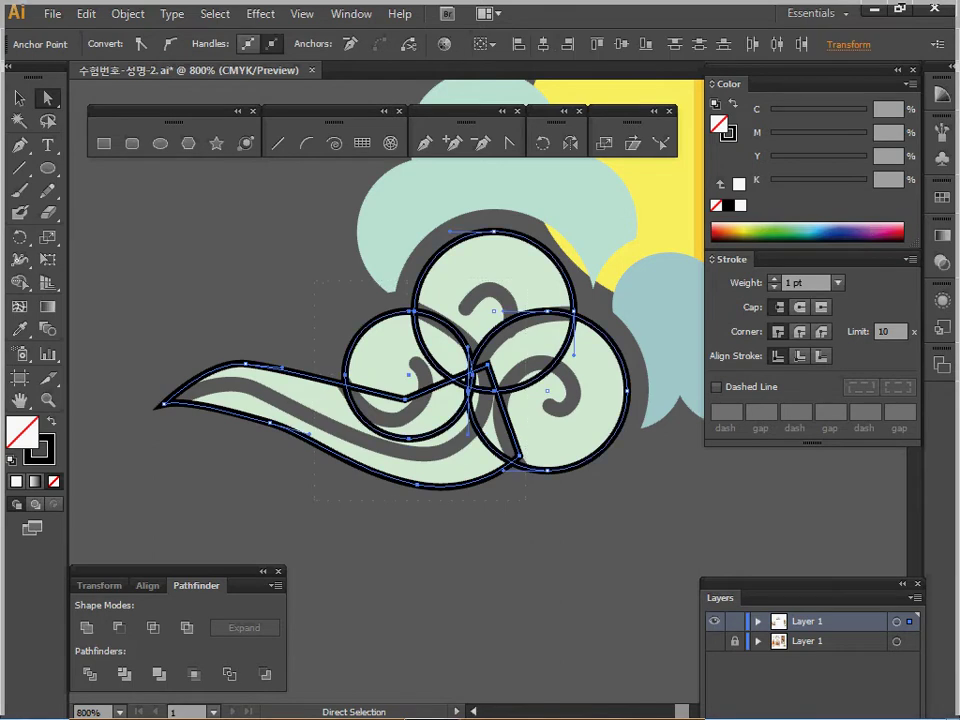
{"action": "left_click", "coordinate": [87, 628]}
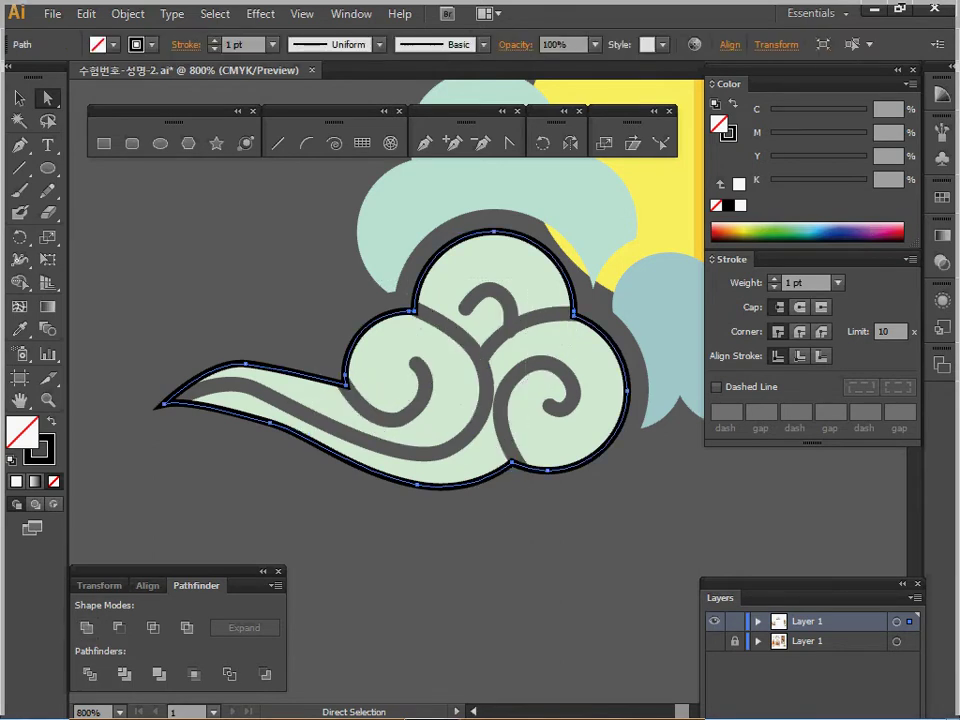
{"action": "left_click", "coordinate": [128, 14]}
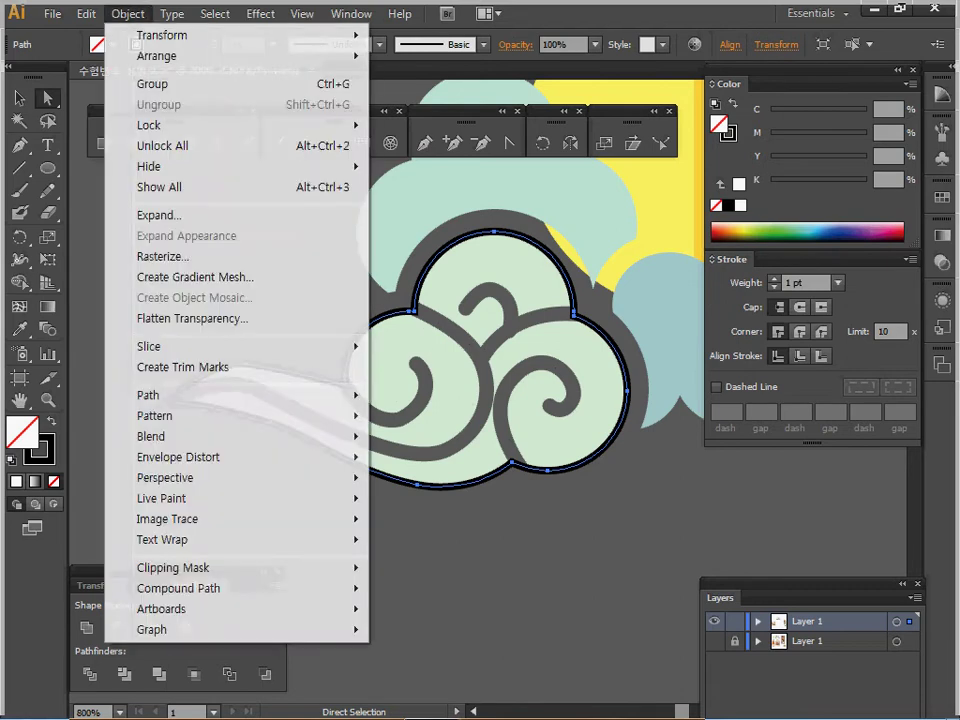
{"action": "mouse_move", "coordinate": [155, 416]}
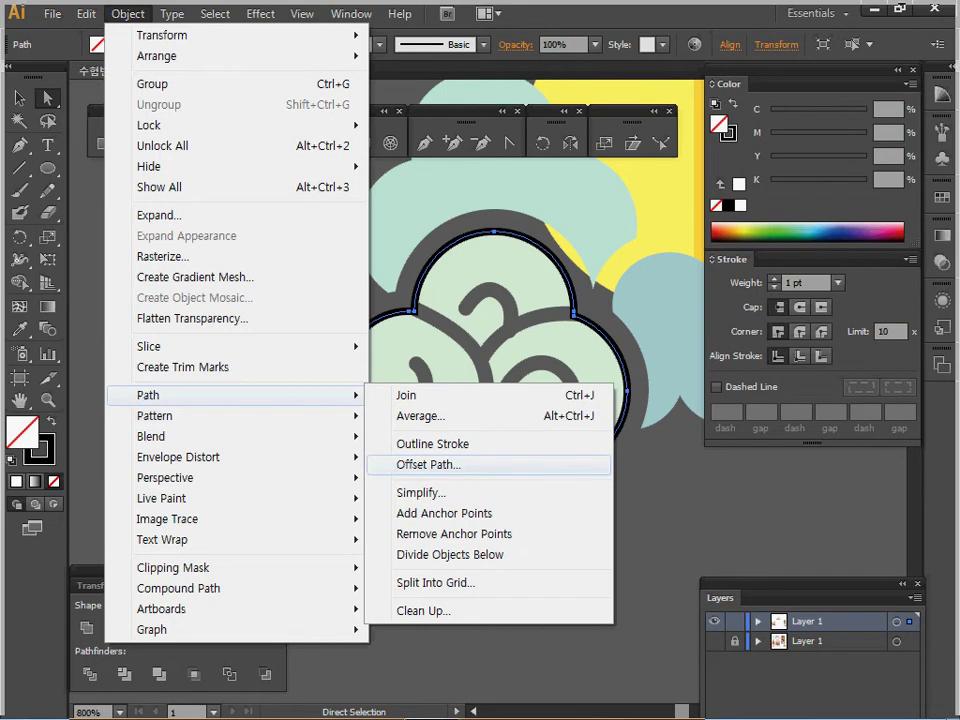
{"action": "left_click", "coordinate": [428, 464]}
{"action": "left_click", "coordinate": [558, 315]}
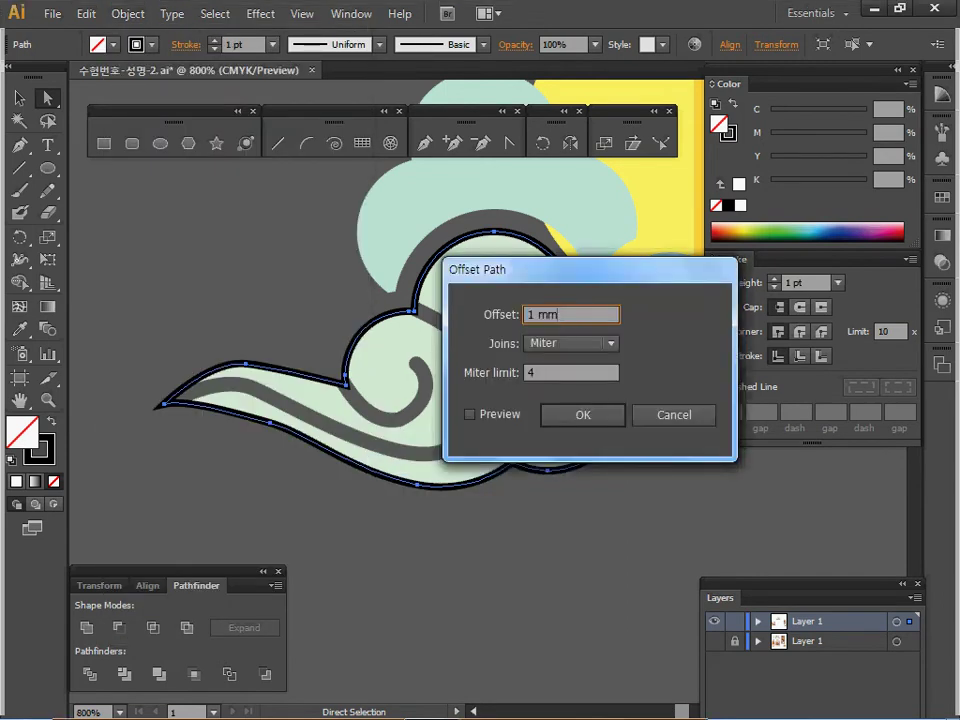
{"action": "key", "text": "Return"}
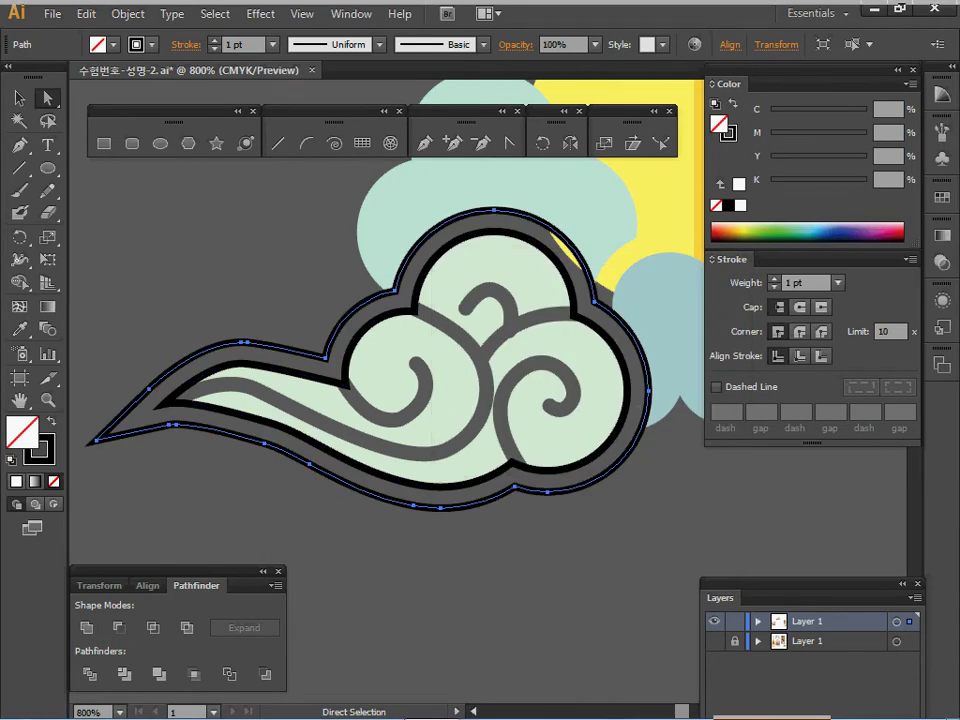
Isolate the inner cloud outline for editing and leave nothing selected.
{"action": "key", "text": "v"}
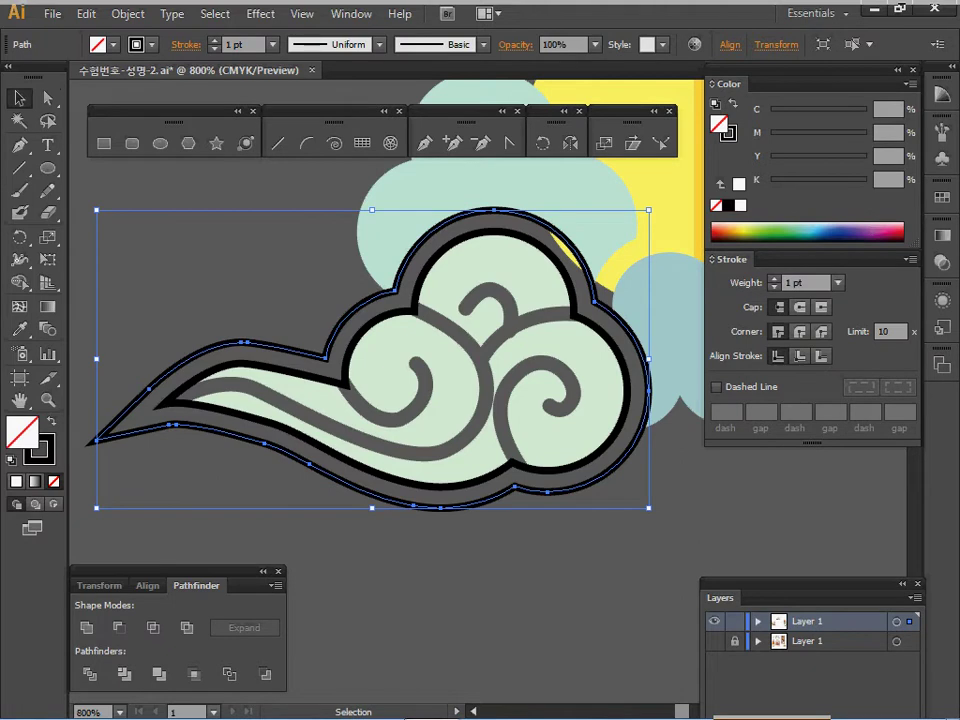
{"action": "left_click", "coordinate": [347, 382]}
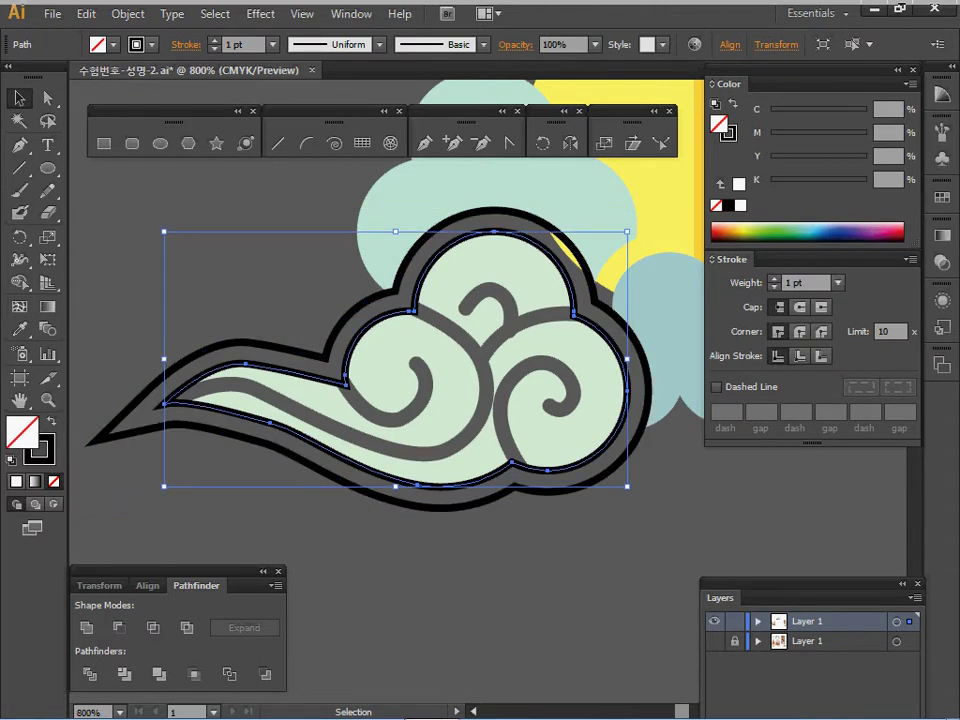
{"action": "double_click", "coordinate": [512, 462]}
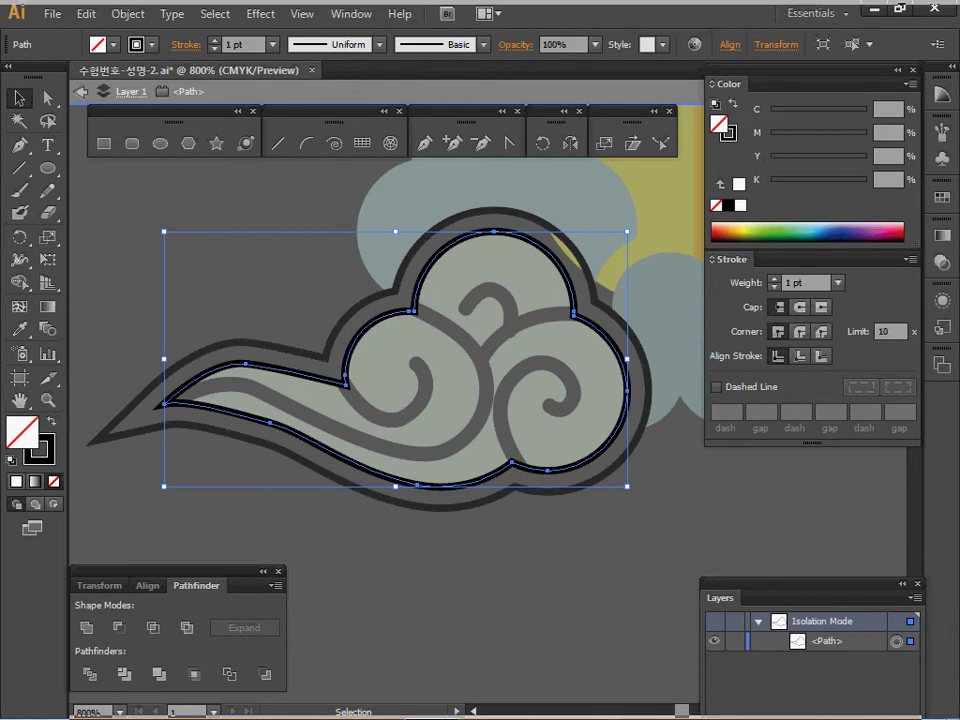
{"action": "key", "text": "ctrl+space"}
{"action": "left_click", "coordinate": [504, 411], "text": "ctrl"}
{"action": "key", "text": "space"}
{"action": "left_click_drag", "start_coordinate": [504, 411], "coordinate": [564, 456]}
{"action": "key", "text": "ctrl+shift+a"}
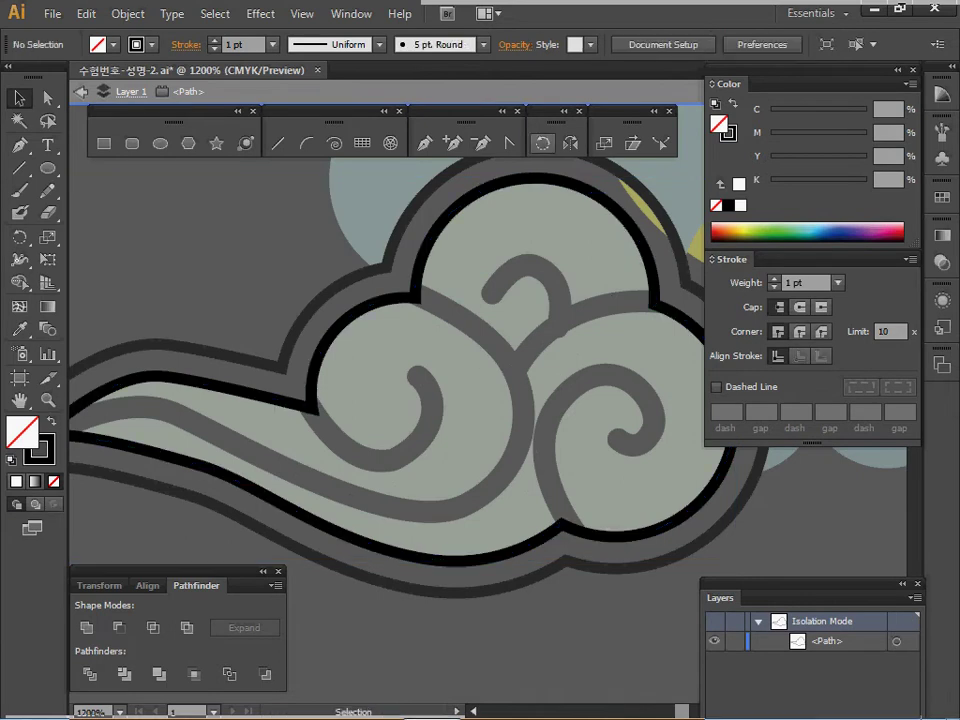
Trace the left lobe's swirl with the Pen tool past the cloud outline, using a 2 pt stroke with round caps.
{"action": "left_click", "coordinate": [424, 143]}
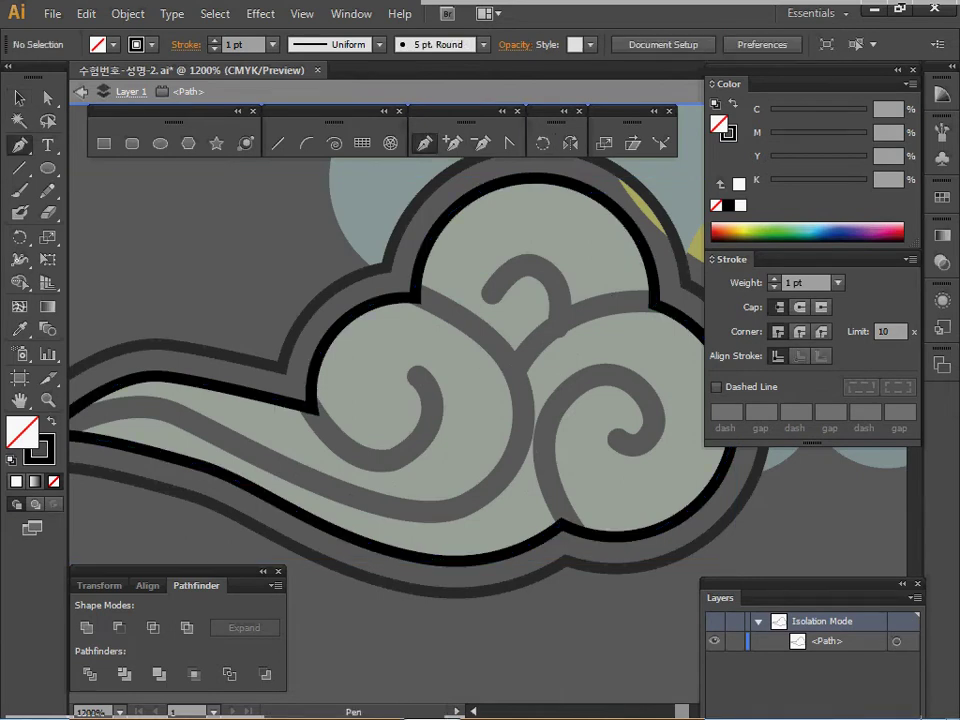
{"action": "left_click", "coordinate": [419, 378]}
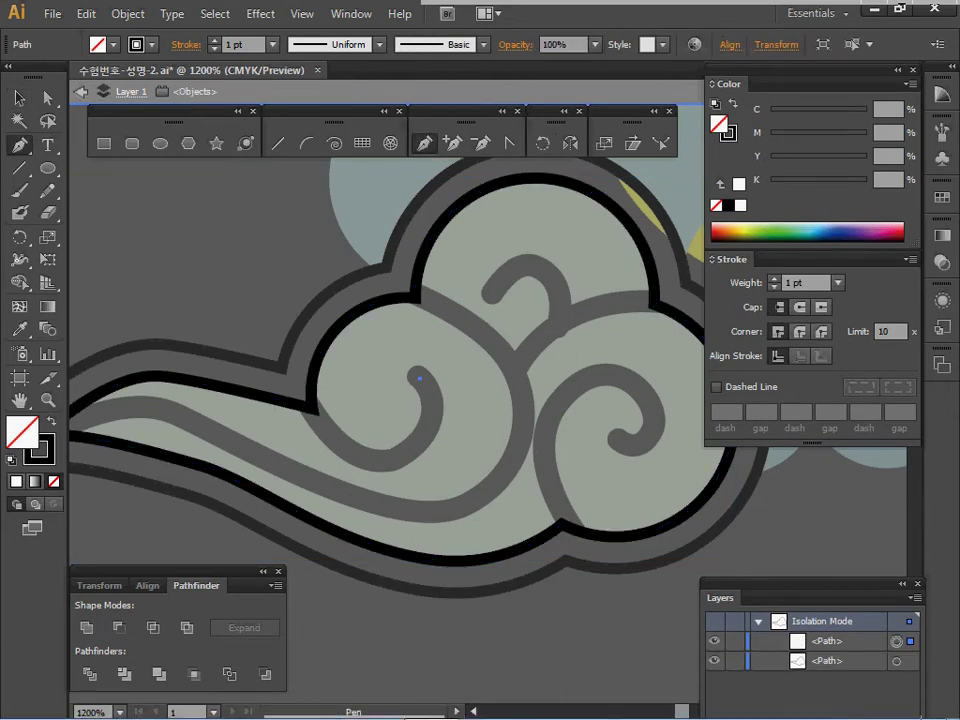
{"action": "left_click_drag", "start_coordinate": [418, 440], "coordinate": [390, 466]}
{"action": "mouse_move", "coordinate": [291, 360]}
{"action": "left_mouse_down"}
{"action": "mouse_move", "coordinate": [268, 321]}
{"action": "mouse_move", "coordinate": [258, 248]}
{"action": "left_mouse_up"}
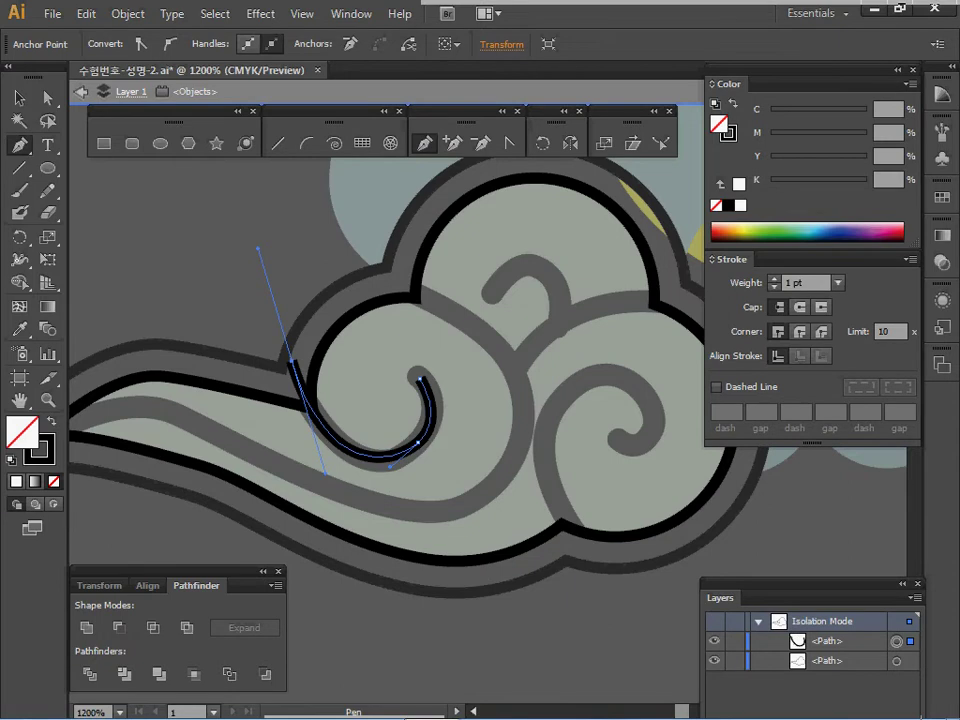
{"action": "left_click", "coordinate": [800, 307]}
{"action": "left_click", "coordinate": [774, 279]}
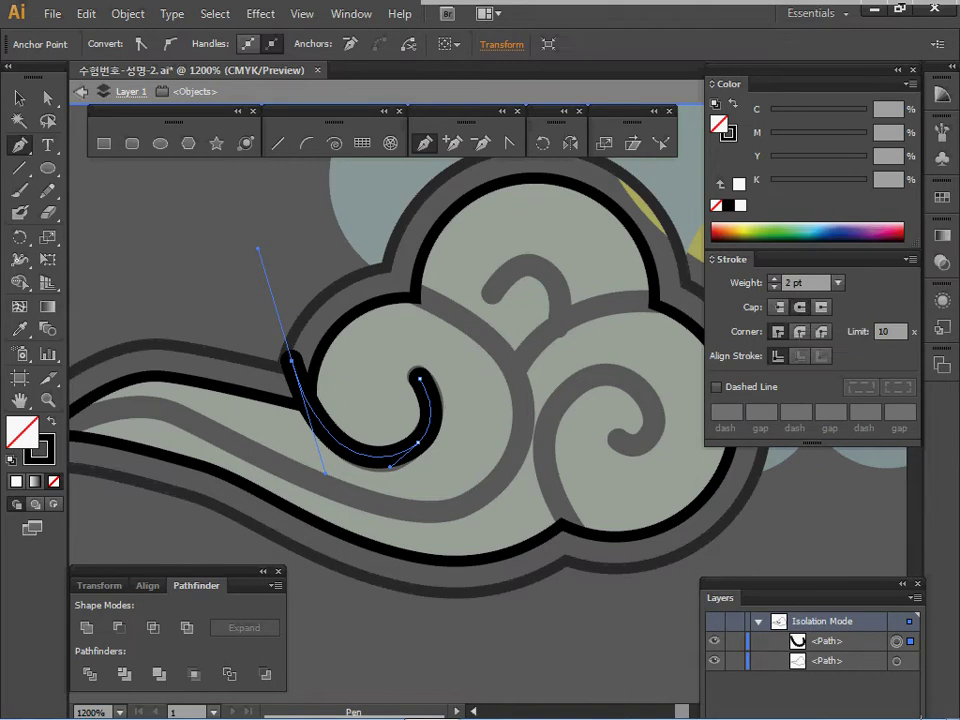
Leave isolation mode, paste the prepared swirl lines in front, and remove all swirl lines from the canvas.
{"action": "key", "text": "ctrl+shift+a"}
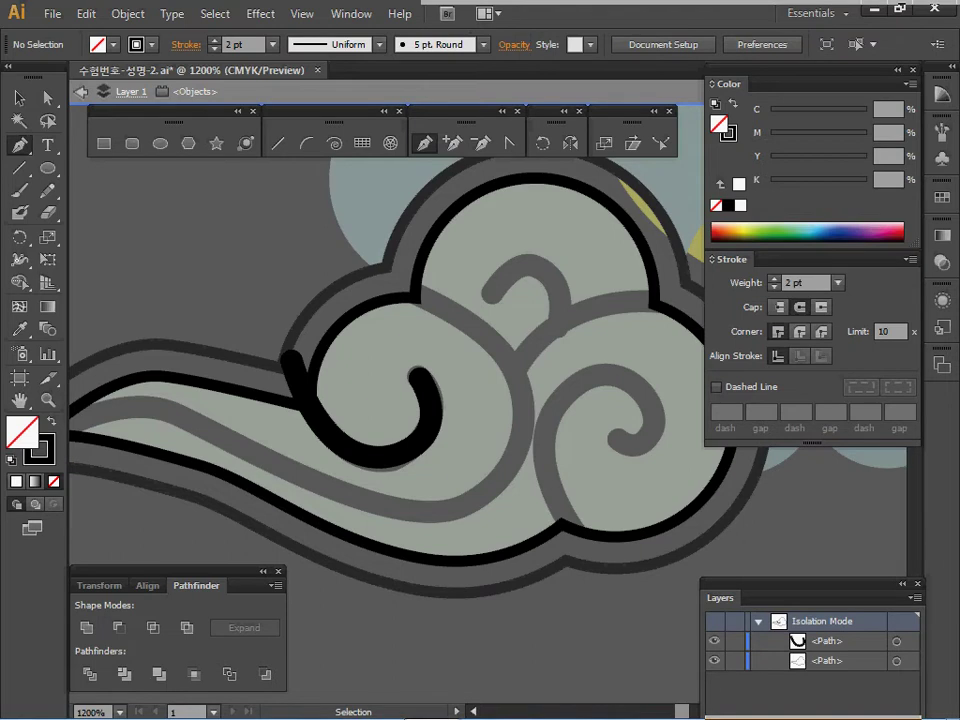
{"action": "key", "text": "Escape"}
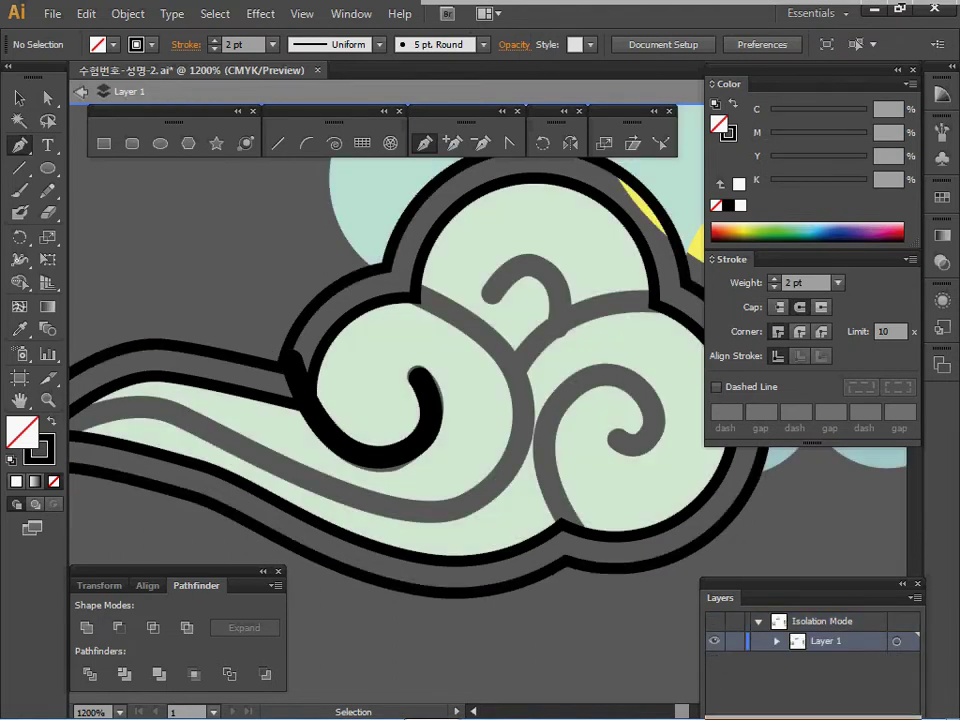
{"action": "key", "text": "Escape"}
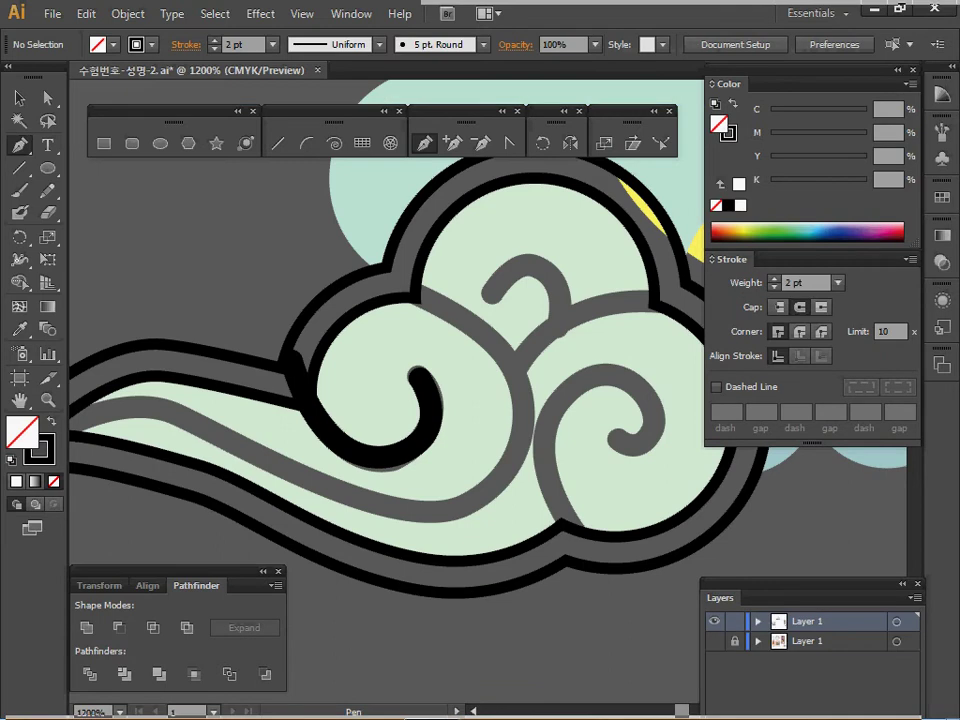
{"action": "key", "text": "ctrl+f"}
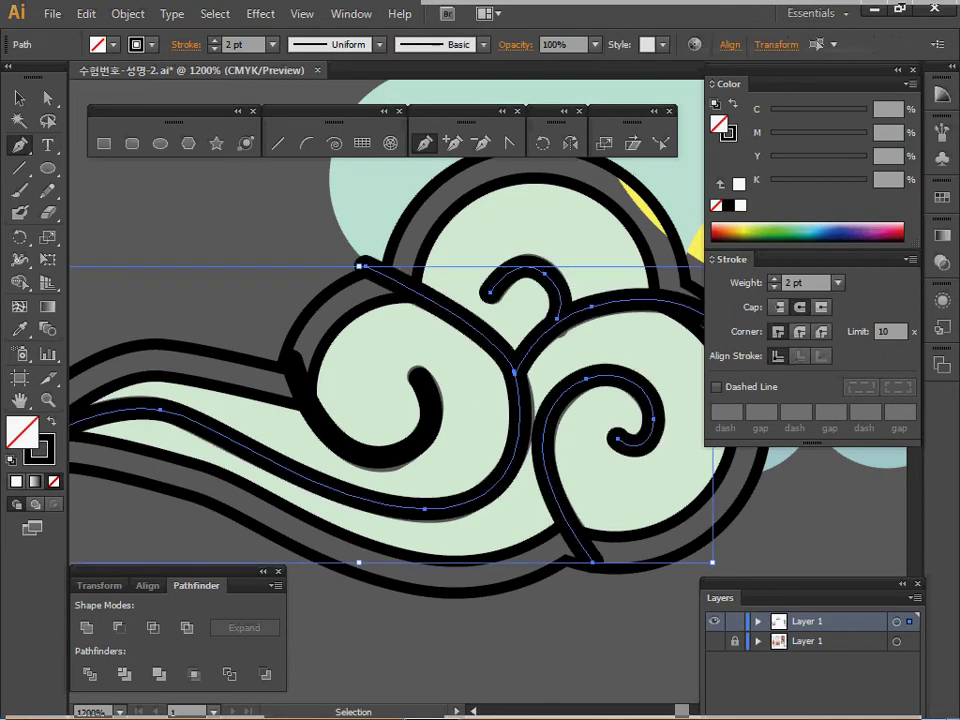
{"action": "key", "text": "ctrl+z"}
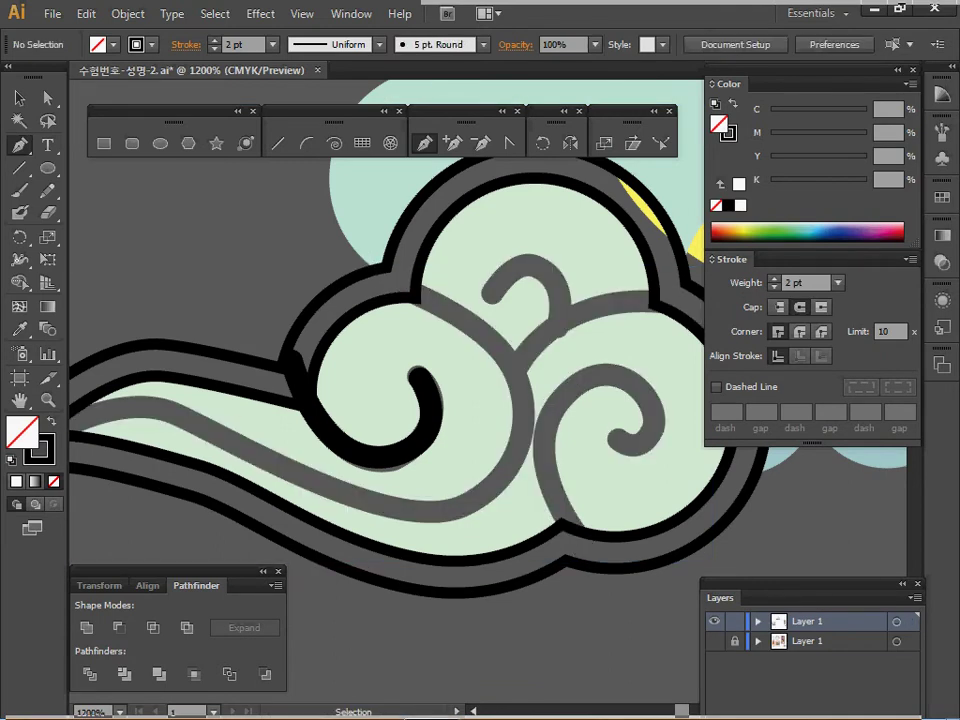
{"action": "key", "text": "ctrl+z"}
{"action": "key", "text": "ctrl+z"}
{"action": "key", "text": "ctrl+z"}
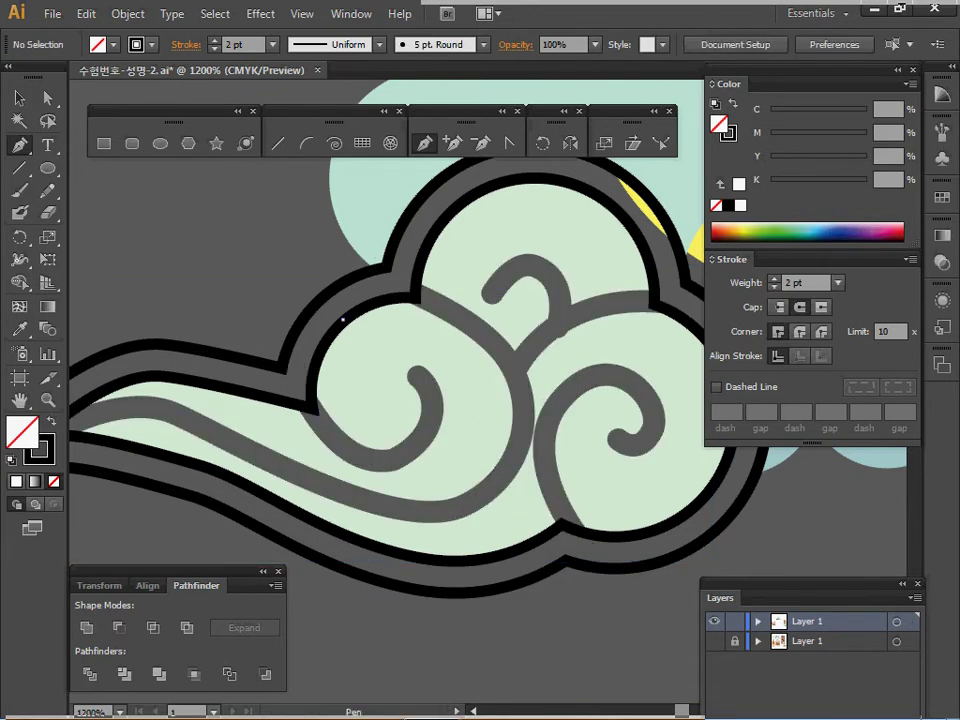
{"action": "left_click", "coordinate": [343, 320]}
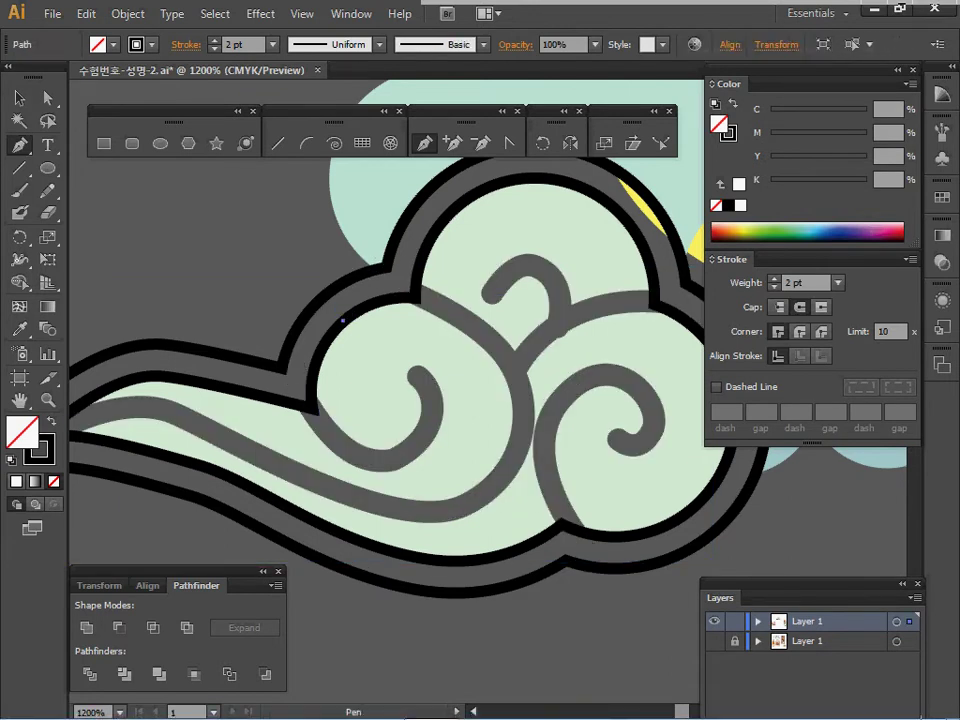
{"action": "key", "text": "ctrl+z"}
Isolate the inner cloud outline and paste the complete set of 2 pt swirl lines in front of it.
{"action": "double_click", "coordinate": [343, 320], "text": "ctrl"}
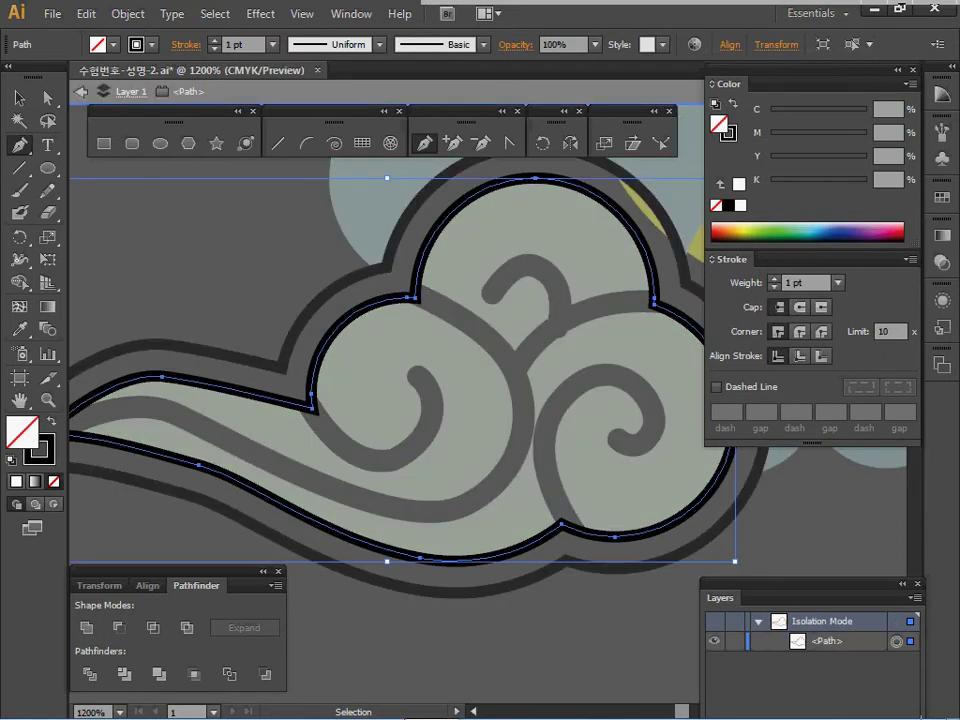
{"action": "key", "text": "ctrl+f"}
{"action": "key", "text": "space"}
{"action": "left_click_drag", "start_coordinate": [343, 320], "coordinate": [298, 283]}
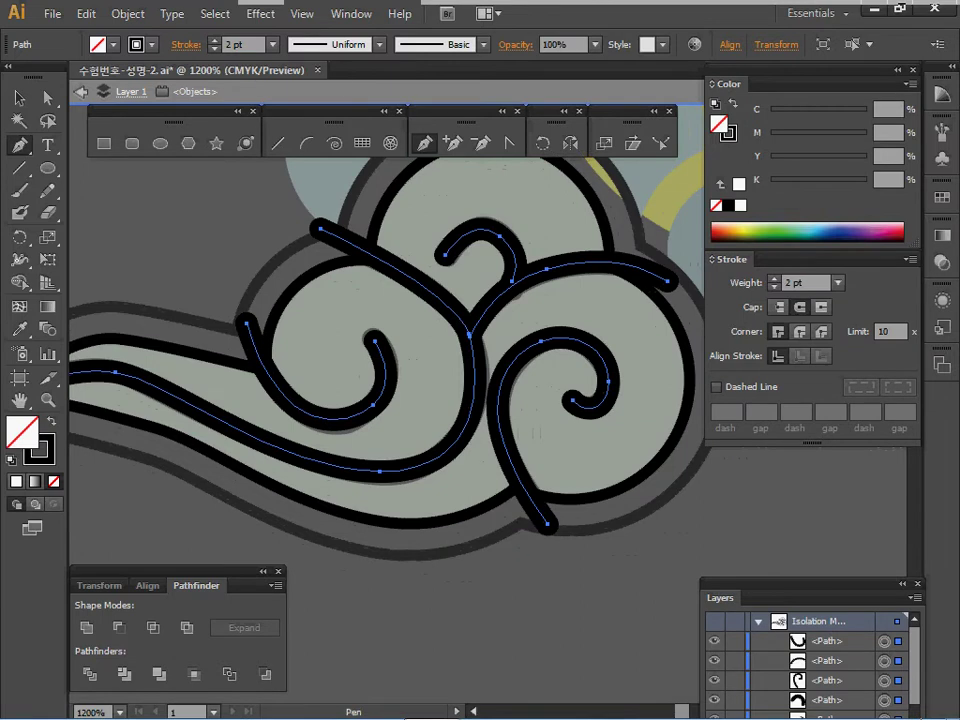
Convert the strokes of all pasted swirl lines to outlined shapes.
{"action": "left_click", "coordinate": [127, 14]}
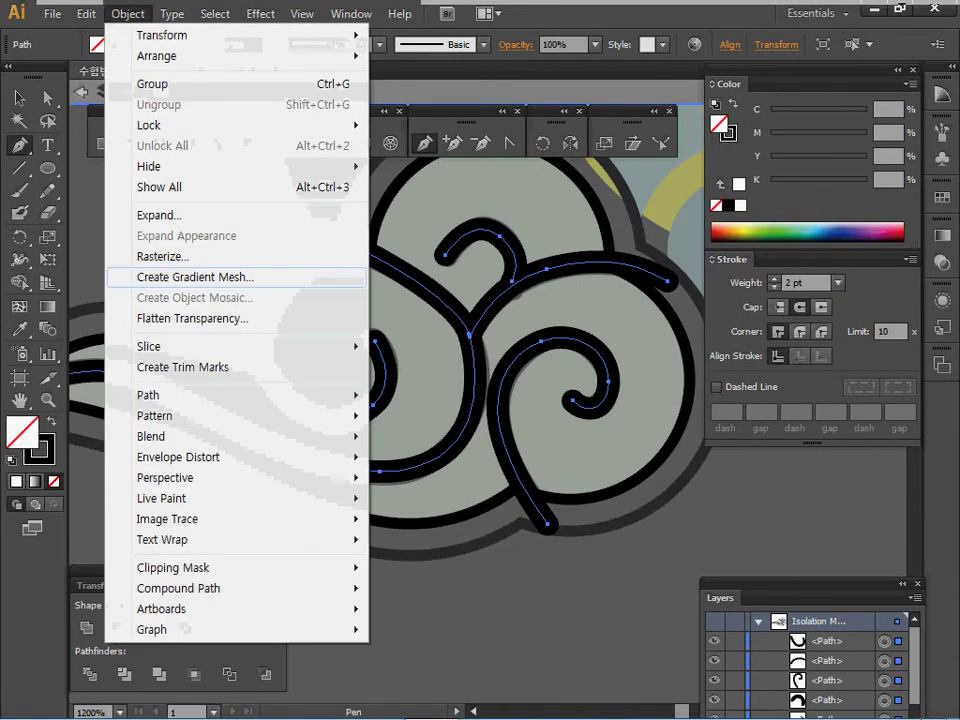
{"action": "mouse_move", "coordinate": [115, 396]}
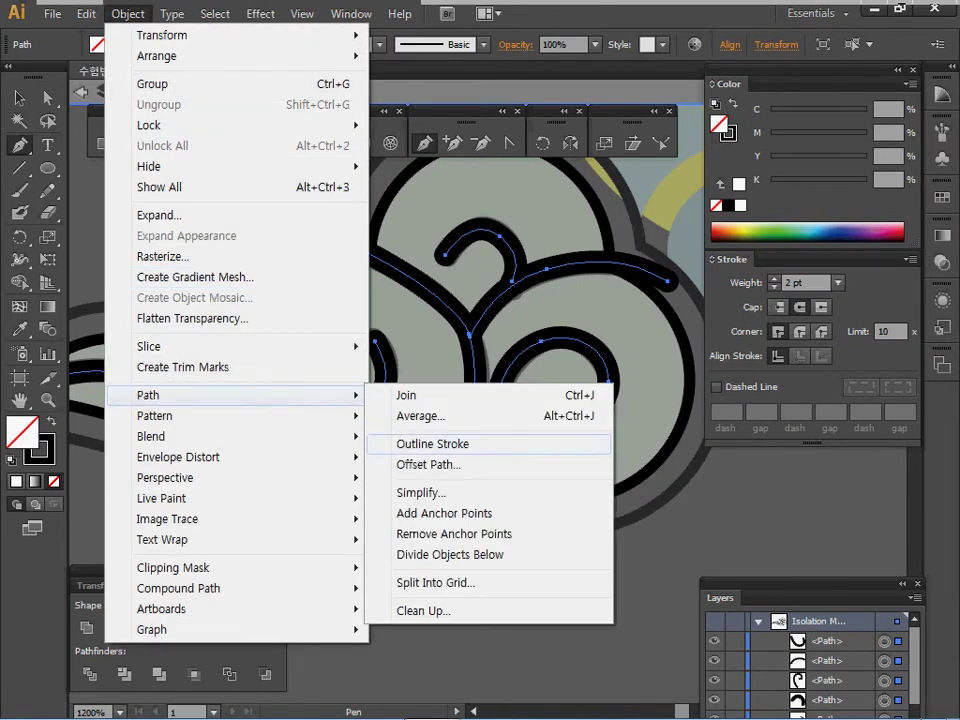
{"action": "left_click", "coordinate": [432, 443]}
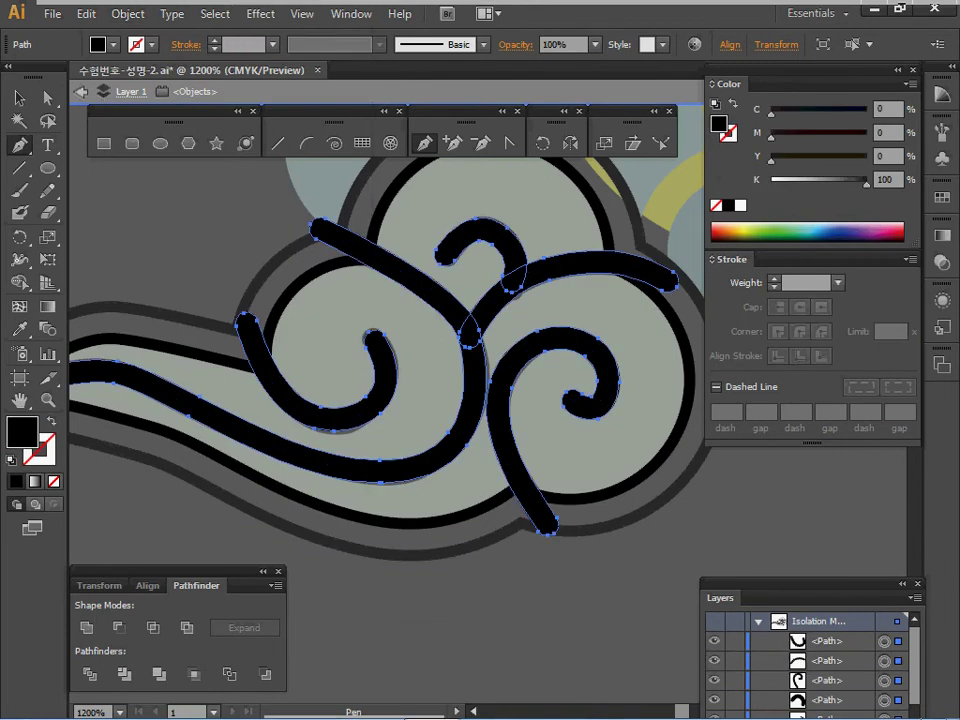
Select everything in isolation and subtract the swirl shapes from the inner cloud shape with Minus Front.
{"action": "key", "text": "ctrl"}
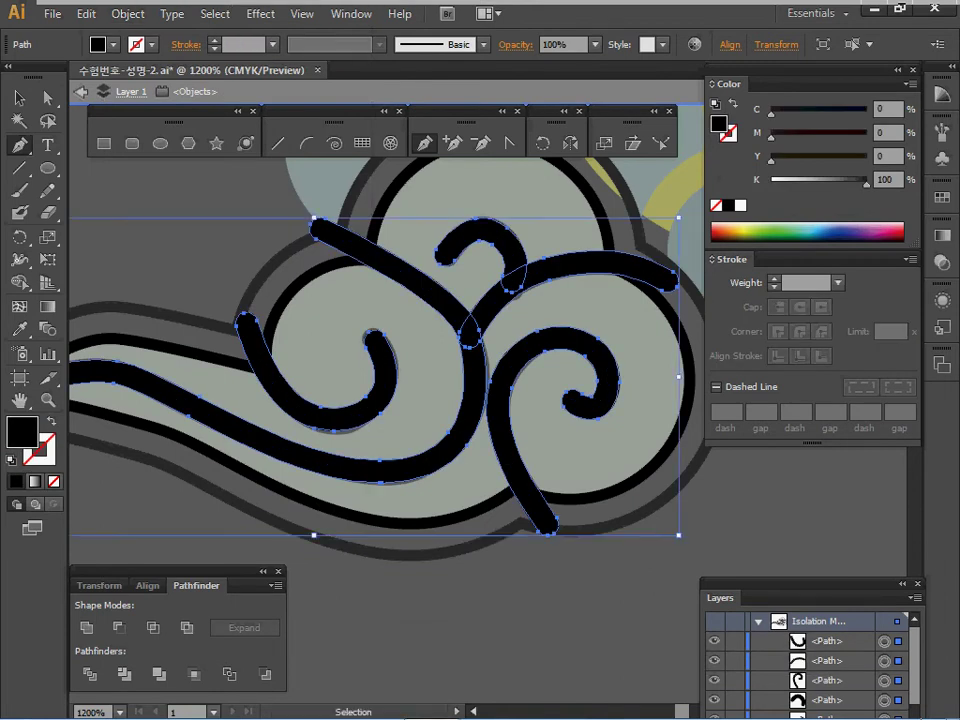
{"action": "key", "text": "ctrl+a"}
{"action": "key", "text": "space"}
{"action": "left_click_drag", "start_coordinate": [450, 340], "coordinate": [450, 378]}
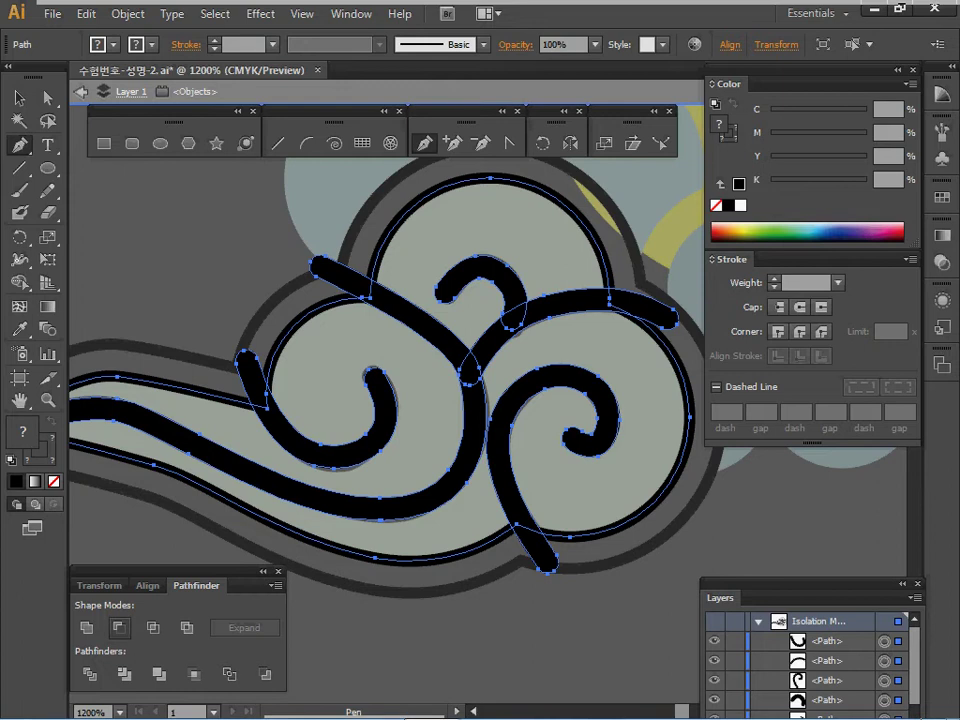
{"action": "left_click", "coordinate": [119, 627]}
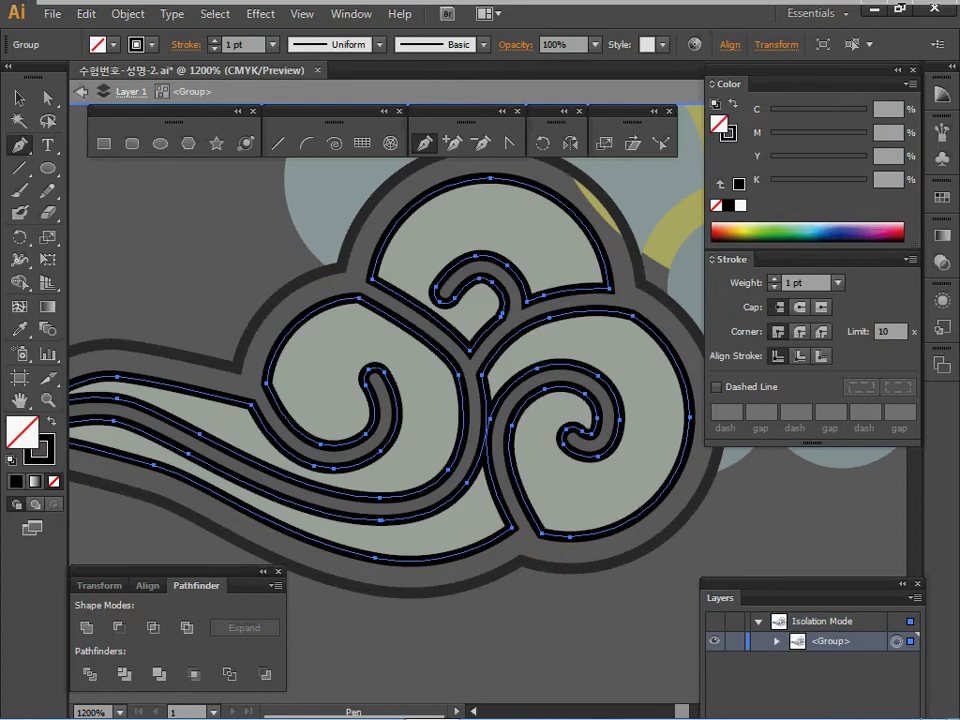
Fill the cut cloud pieces with the reference's pale green (C20 M0 Y20 K0) and no stroke, and leave isolation mode.
{"action": "key", "text": "i"}
{"action": "left_click", "coordinate": [325, 380]}
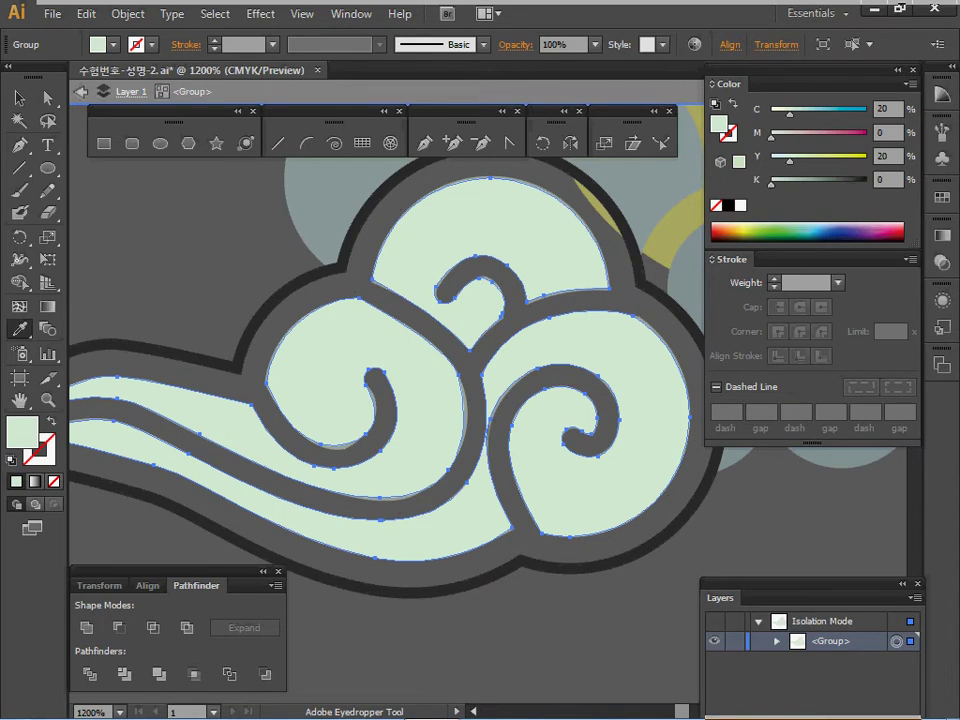
{"action": "key", "text": "Escape"}
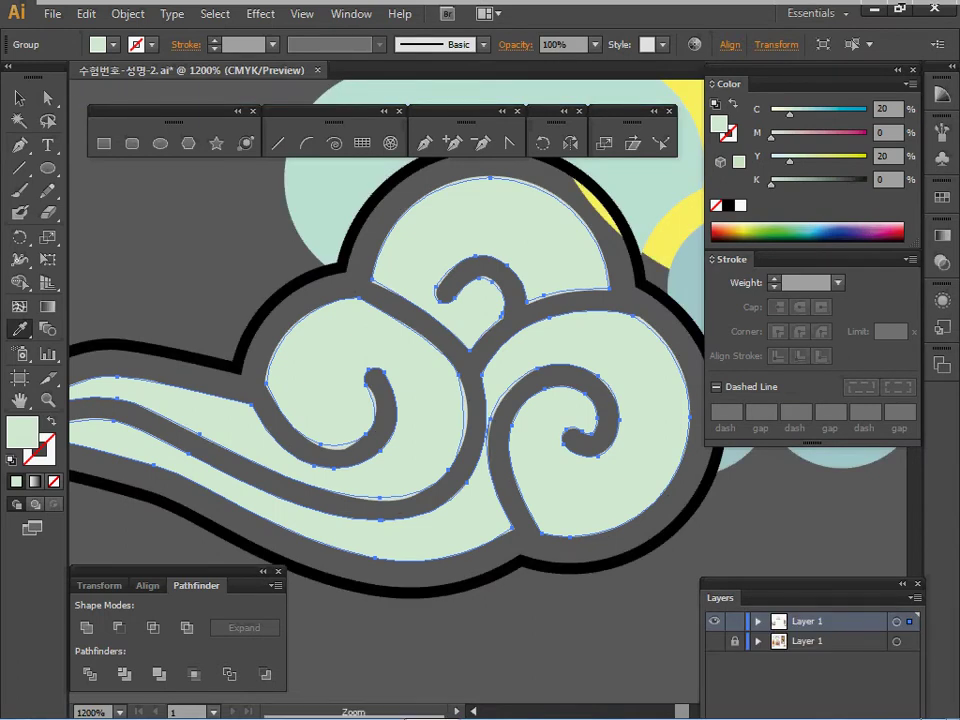
Draw three overlapping circles about 7.2 mm across over the lobes of the mint cloud behind the swirls and unite them into one shape.
{"action": "left_click", "coordinate": [464, 393], "text": "ctrl+alt"}
{"action": "left_click_drag", "start_coordinate": [464, 393], "coordinate": [391, 478]}
{"action": "key", "text": "ctrl+plus"}
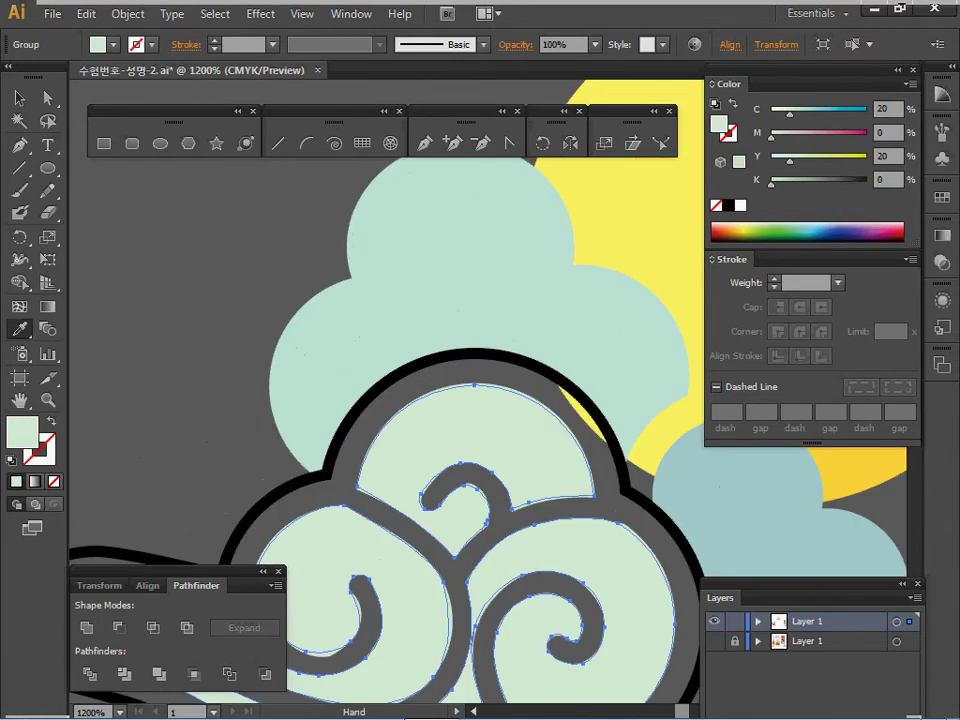
{"action": "key", "text": "ctrl+minus"}
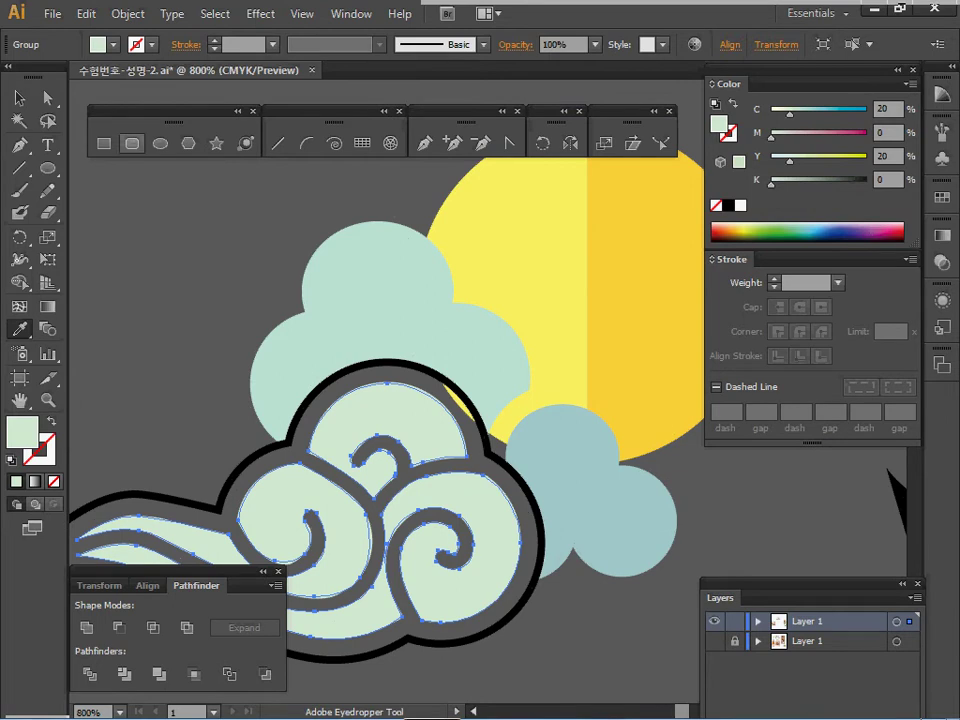
{"action": "key", "text": "l"}
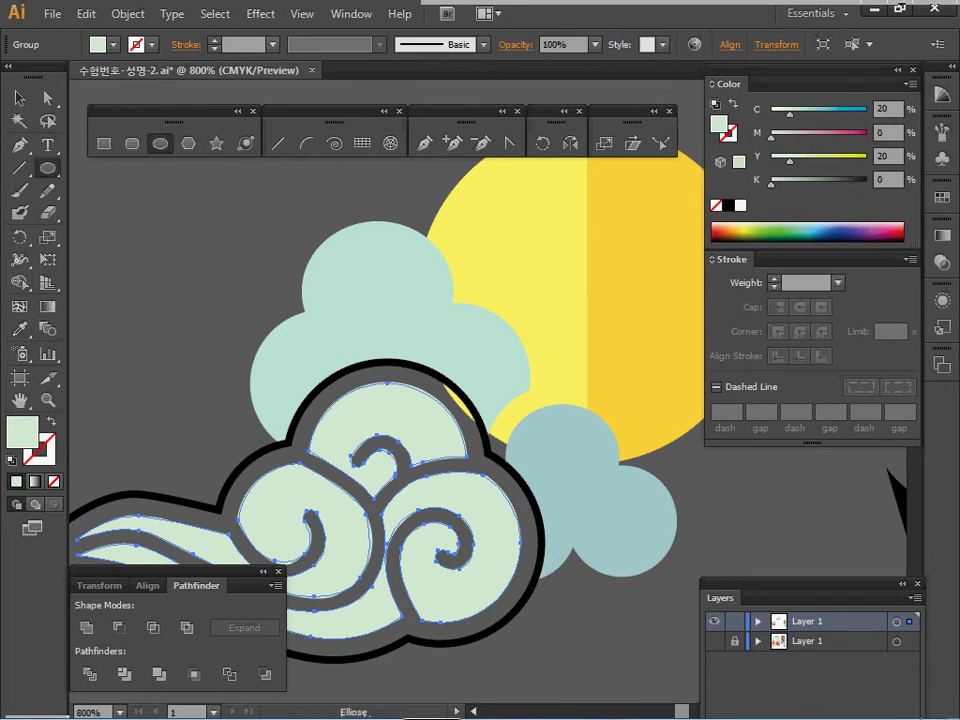
{"action": "left_click", "coordinate": [129, 437], "text": "ctrl"}
{"action": "left_click_drag", "start_coordinate": [129, 437], "coordinate": [172, 500]}
{"action": "key", "text": "ctrl+shift+a"}
{"action": "key", "text": "l"}
{"action": "left_click_drag", "start_coordinate": [374, 300], "coordinate": [451, 377]}
{"action": "left_click_drag", "start_coordinate": [298, 304], "coordinate": [303, 300]}
{"action": "left_click_drag", "start_coordinate": [302, 373], "coordinate": [457, 378]}
{"action": "left_click_drag", "start_coordinate": [281, 223], "coordinate": [414, 345]}
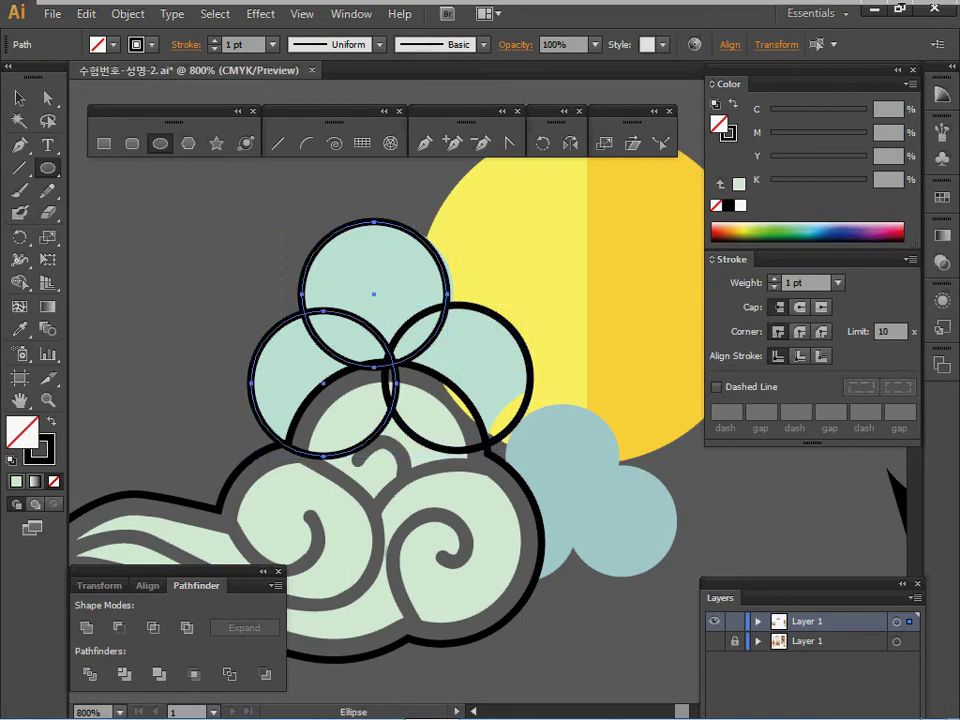
{"action": "left_click_drag", "start_coordinate": [345, 330], "coordinate": [395, 345]}
{"action": "left_click", "coordinate": [87, 627]}
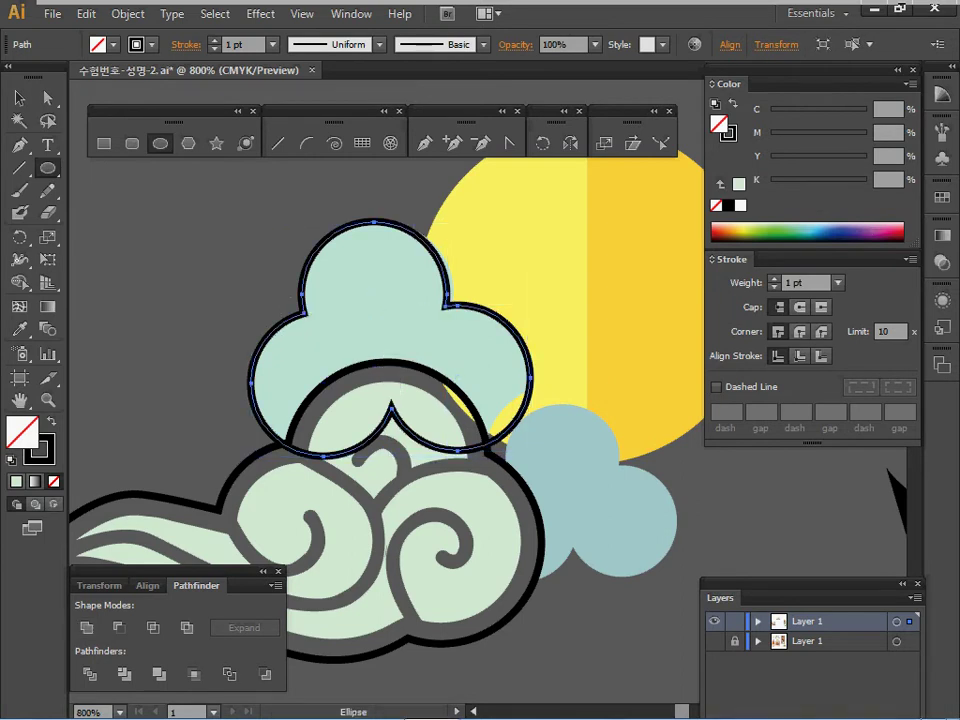
Fill the united cloud shape with magenta (C0 M92.16 Y15.29 K0), remove its stroke and nudge it into place over the mint cloud.
{"action": "left_click", "coordinate": [724, 232]}
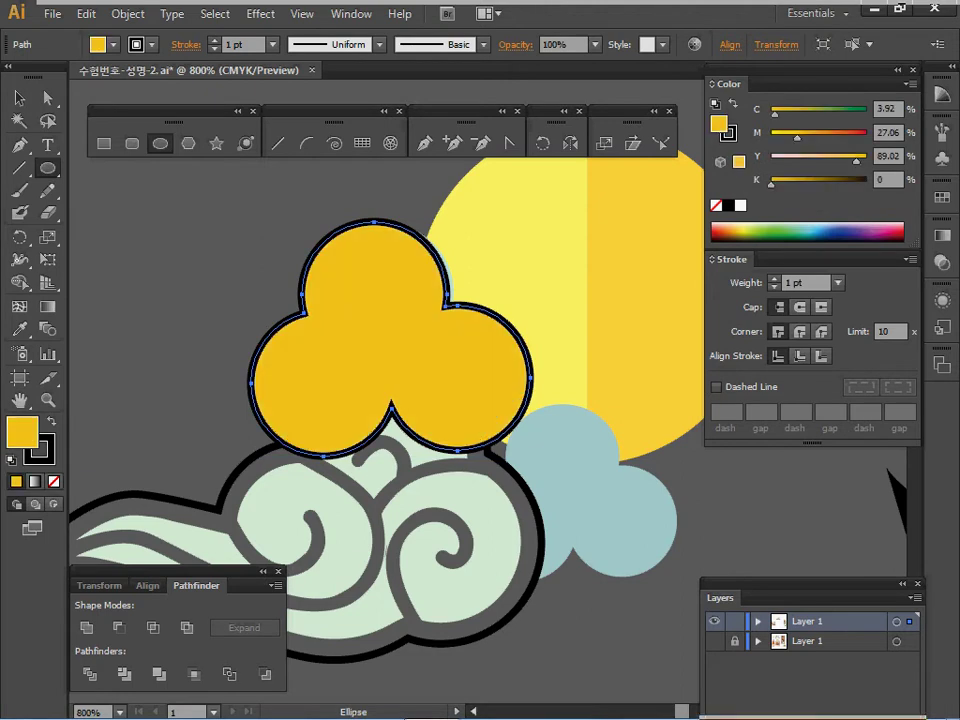
{"action": "left_click", "coordinate": [888, 232]}
{"action": "left_click", "coordinate": [450, 302]}
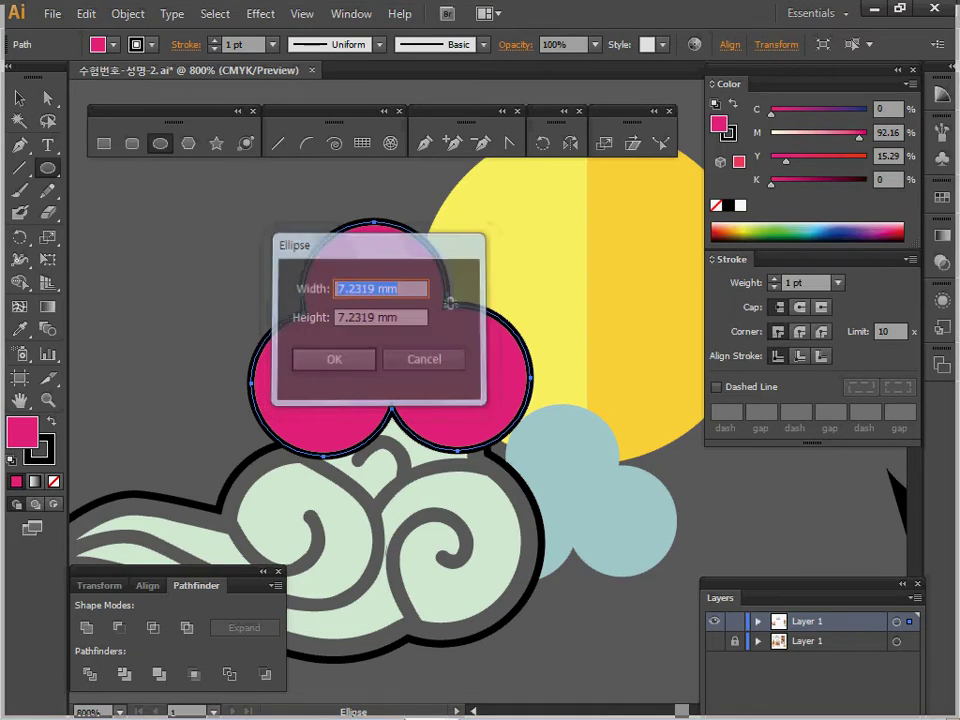
{"action": "key", "text": "Escape"}
{"action": "key", "text": "x"}
{"action": "key", "text": "/"}
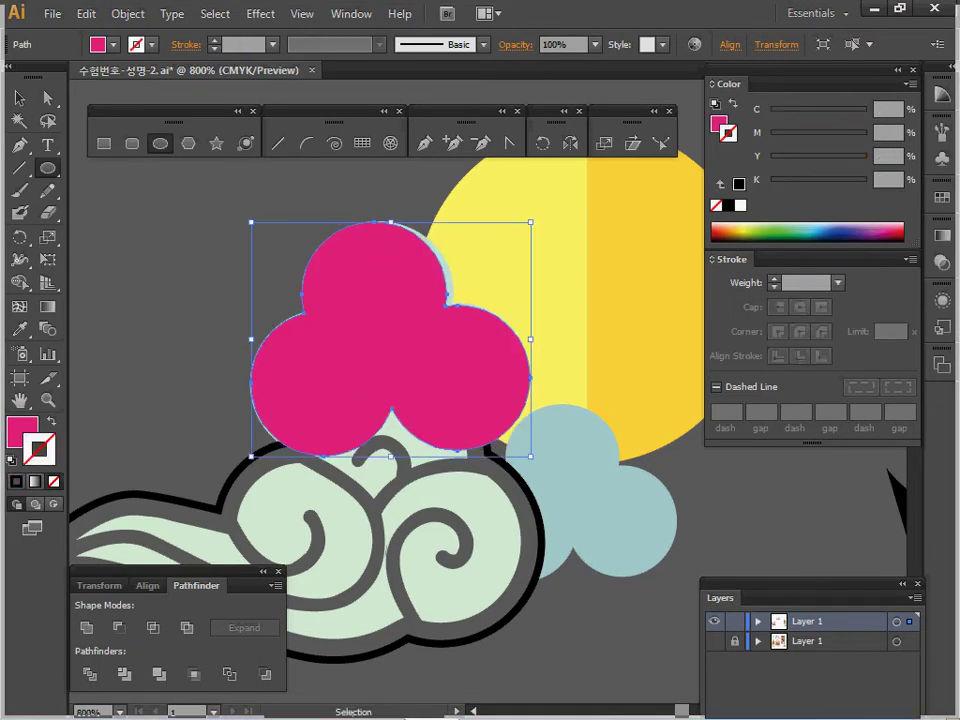
{"action": "left_click_drag", "start_coordinate": [380, 330], "coordinate": [382, 327]}
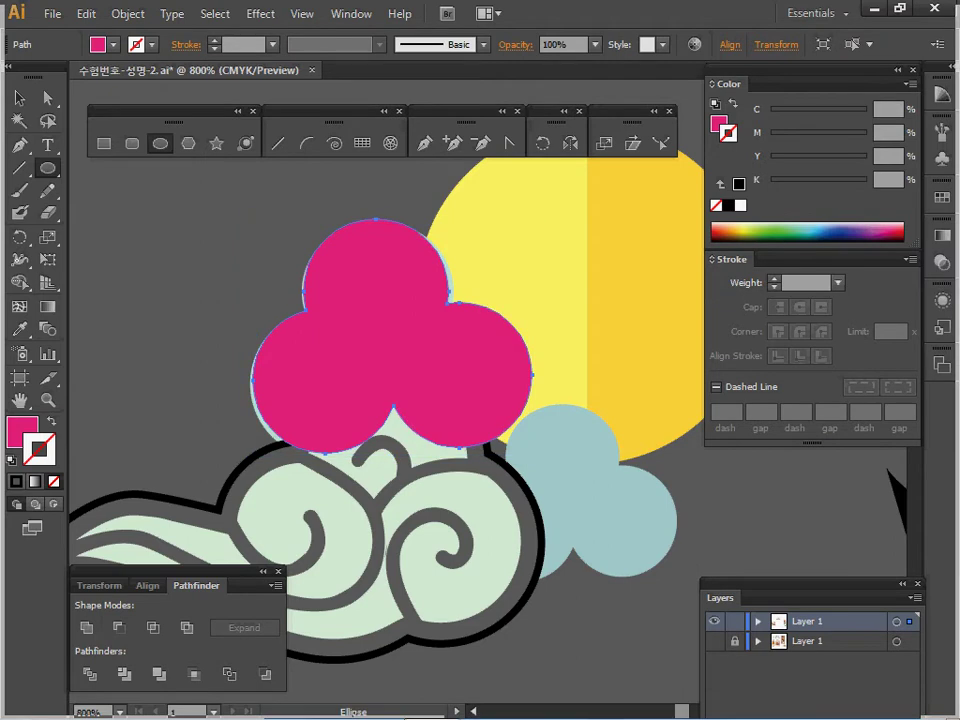
Place a copy of the magenta cloud scaled uniformly to 75% over the small blue cloud and fill it purple (C68.24 M95.29 Y0 K0).
{"action": "double_click", "coordinate": [604, 143]}
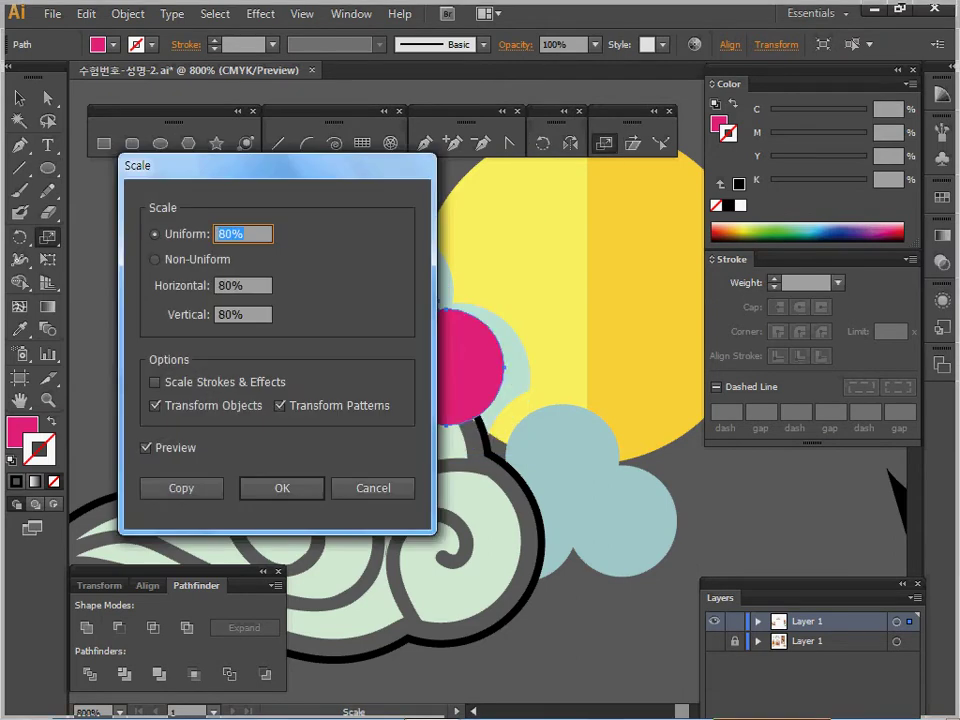
{"action": "type", "text": "75"}
{"action": "key", "text": "Return"}
{"action": "left_click_drag", "start_coordinate": [343, 395], "coordinate": [523, 551]}
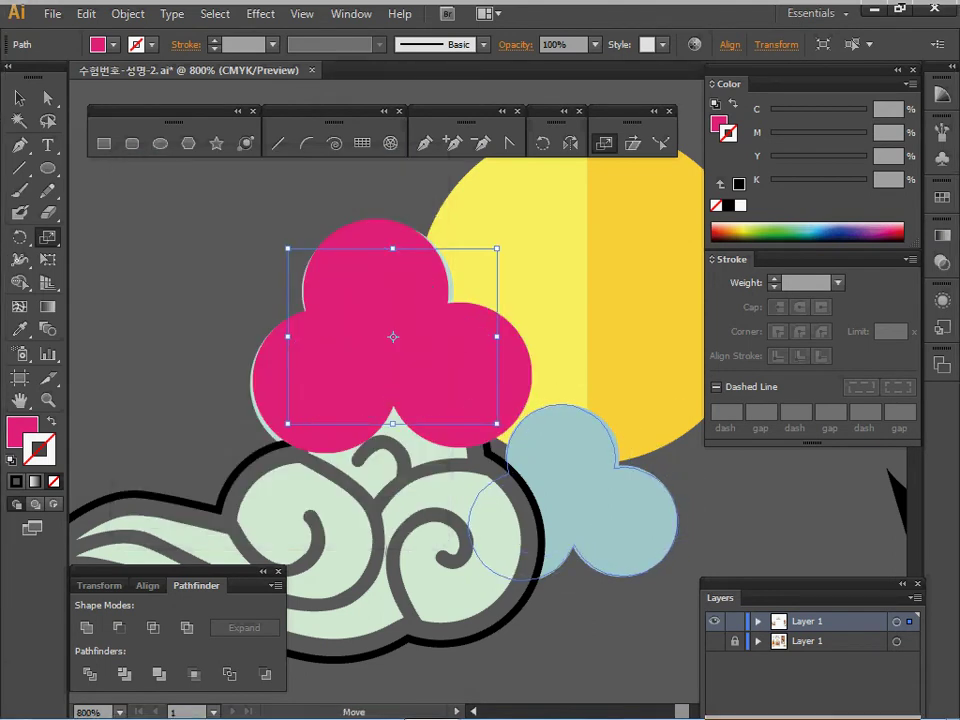
{"action": "left_click_drag", "start_coordinate": [393, 337], "coordinate": [574, 493]}
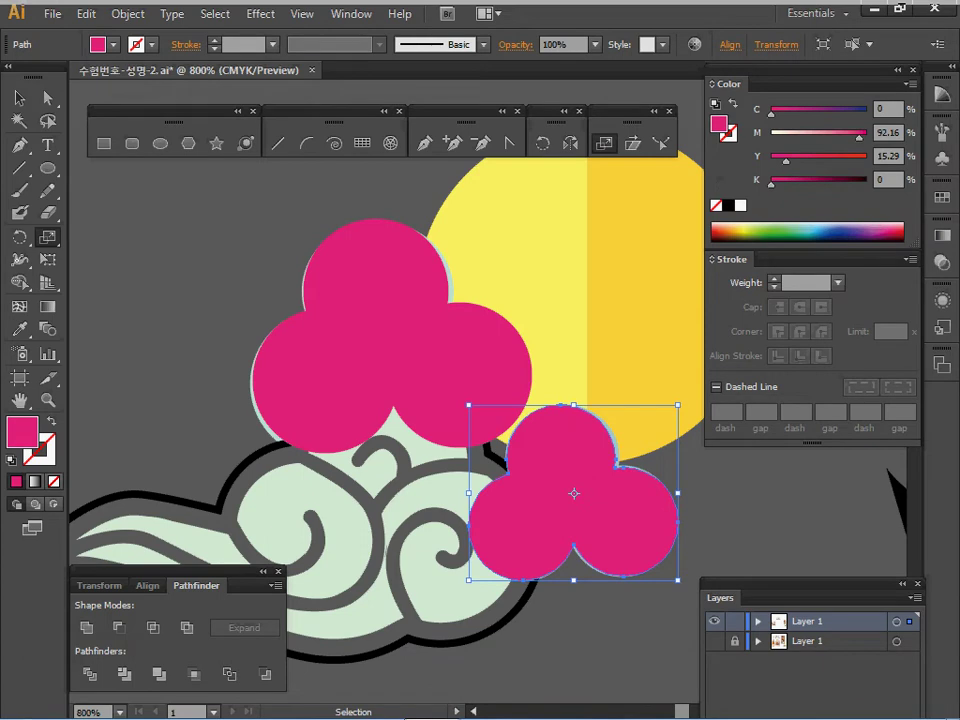
{"action": "left_click", "coordinate": [860, 235]}
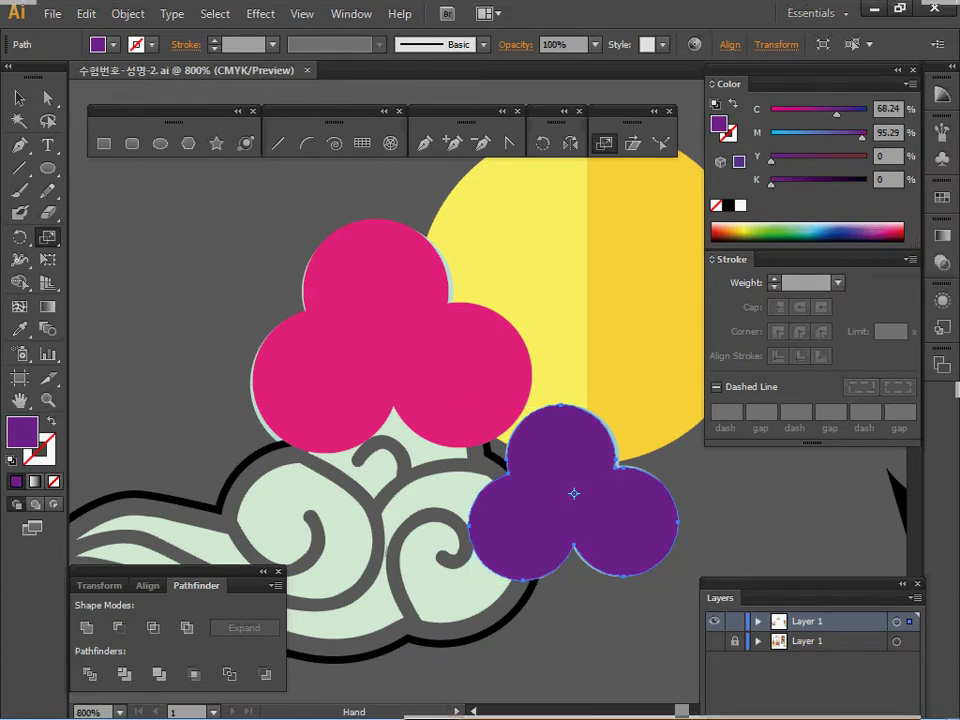
Offset the purple cloud's path by 1 mm with miter joins and darken the offset shape's fill to K 62.
{"action": "left_click", "coordinate": [531, 408], "text": "ctrl"}
{"action": "left_click_drag", "start_coordinate": [500, 450], "coordinate": [581, 360]}
{"action": "left_click", "coordinate": [545, 404], "text": "ctrl+alt"}
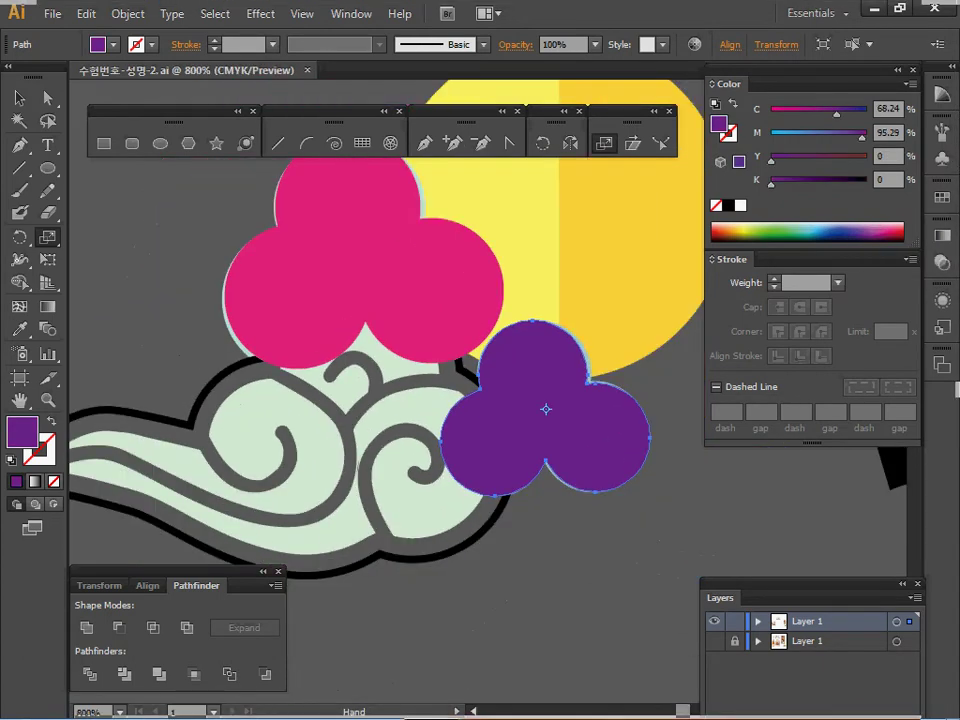
{"action": "left_click_drag", "start_coordinate": [545, 406], "coordinate": [596, 383]}
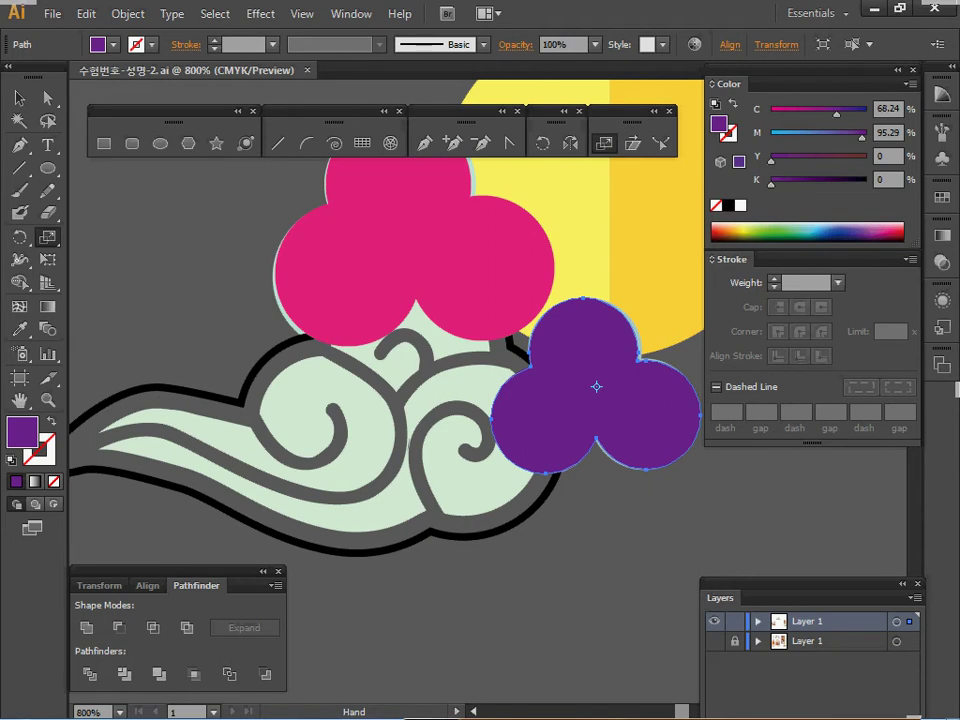
{"action": "left_click", "coordinate": [128, 13]}
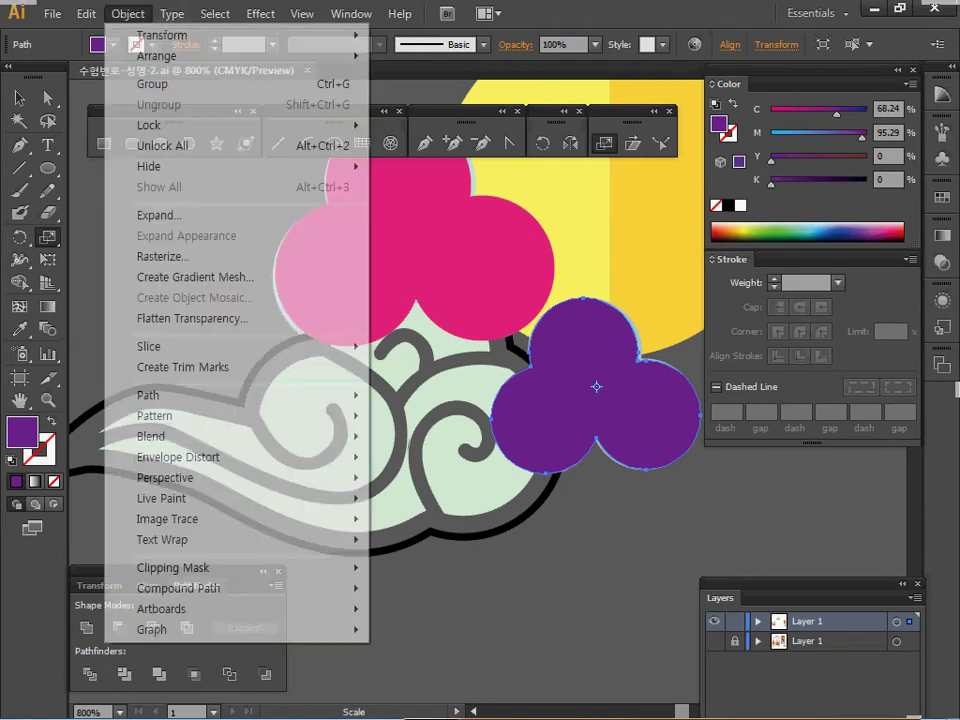
{"action": "mouse_move", "coordinate": [250, 395]}
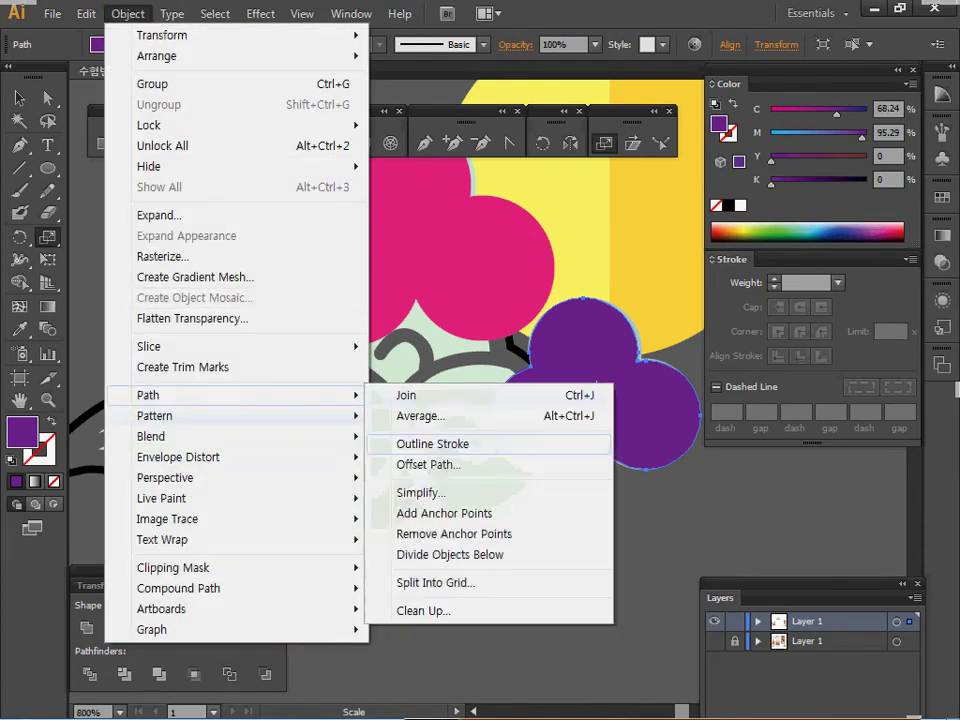
{"action": "left_click", "coordinate": [430, 464]}
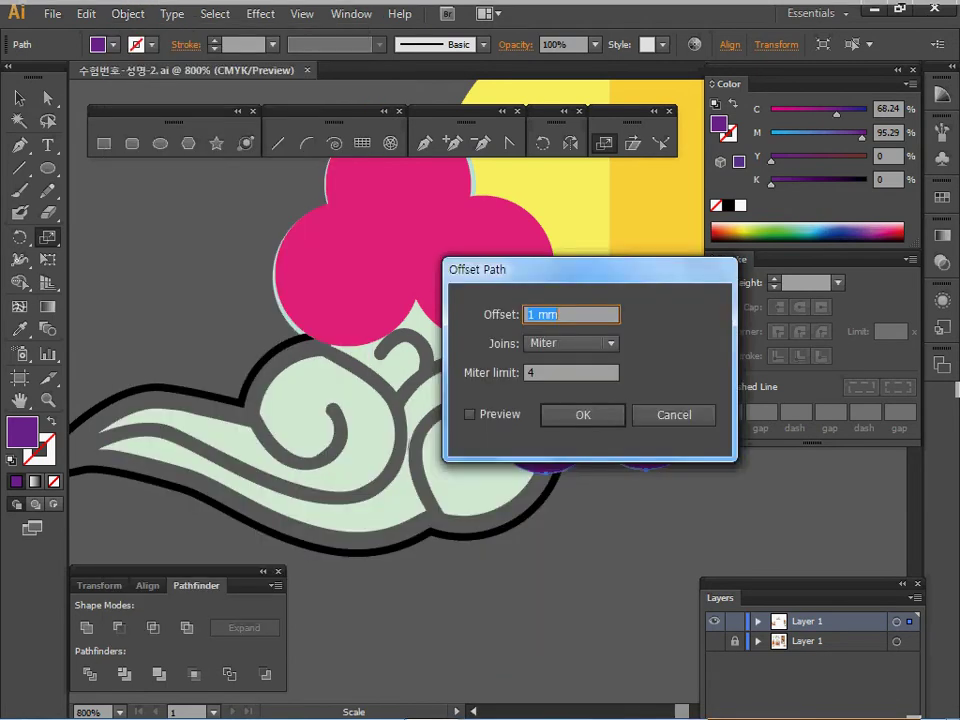
{"action": "key", "text": "Return"}
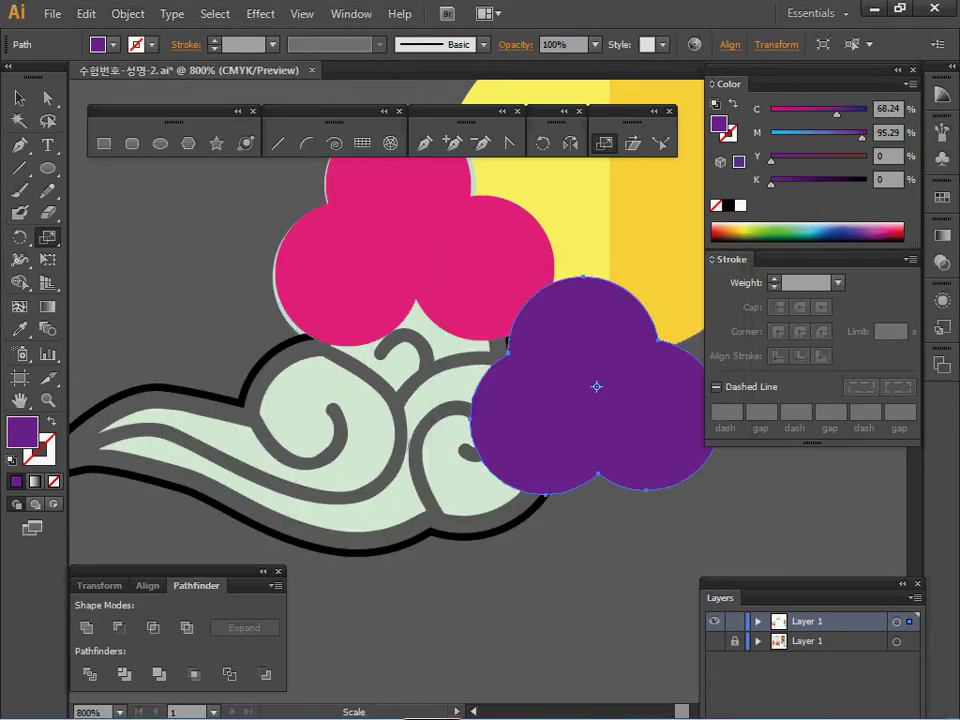
{"action": "left_click", "coordinate": [830, 181]}
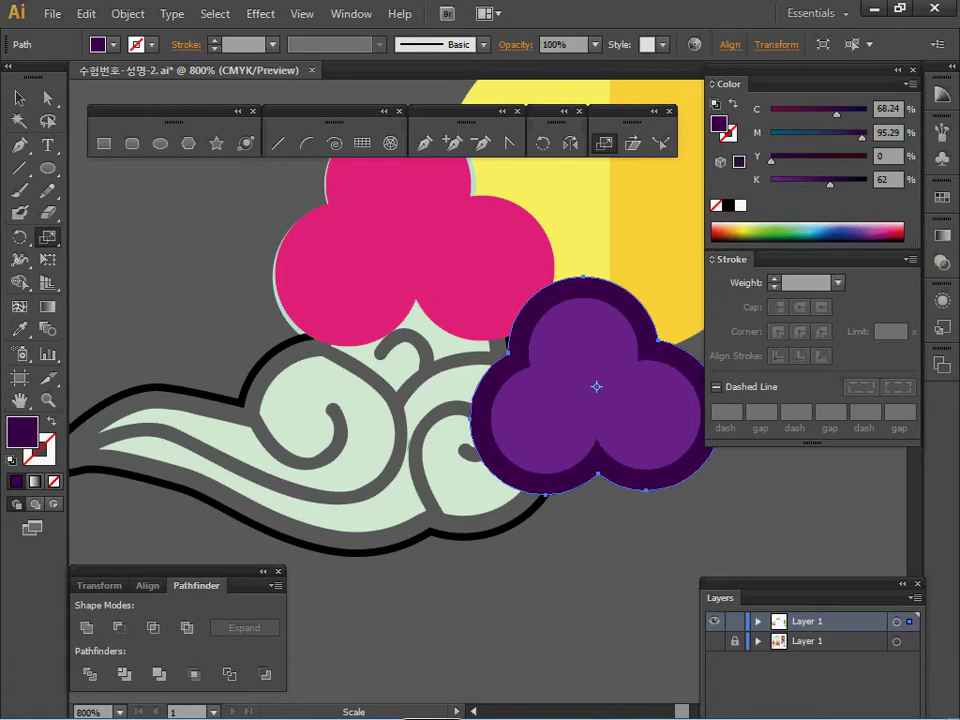
Try to cut the swirled cloud's outer outline out of the dark purple offset shape with Minus Back.
{"action": "key", "text": "space"}
{"action": "left_click_drag", "start_coordinate": [596, 450], "coordinate": [557, 450]}
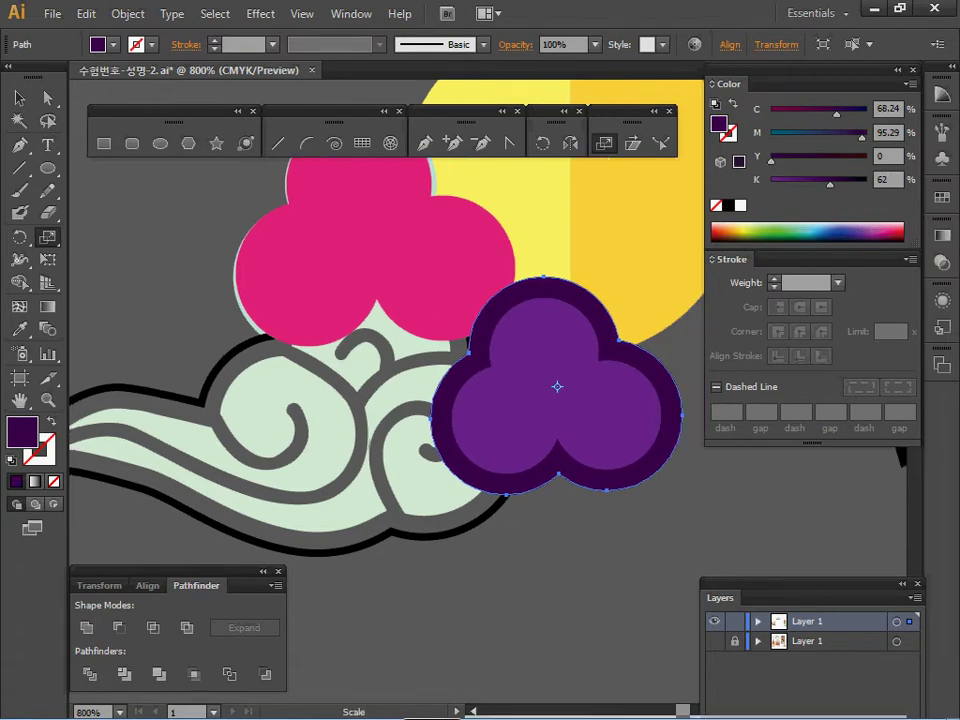
{"action": "key", "text": "v"}
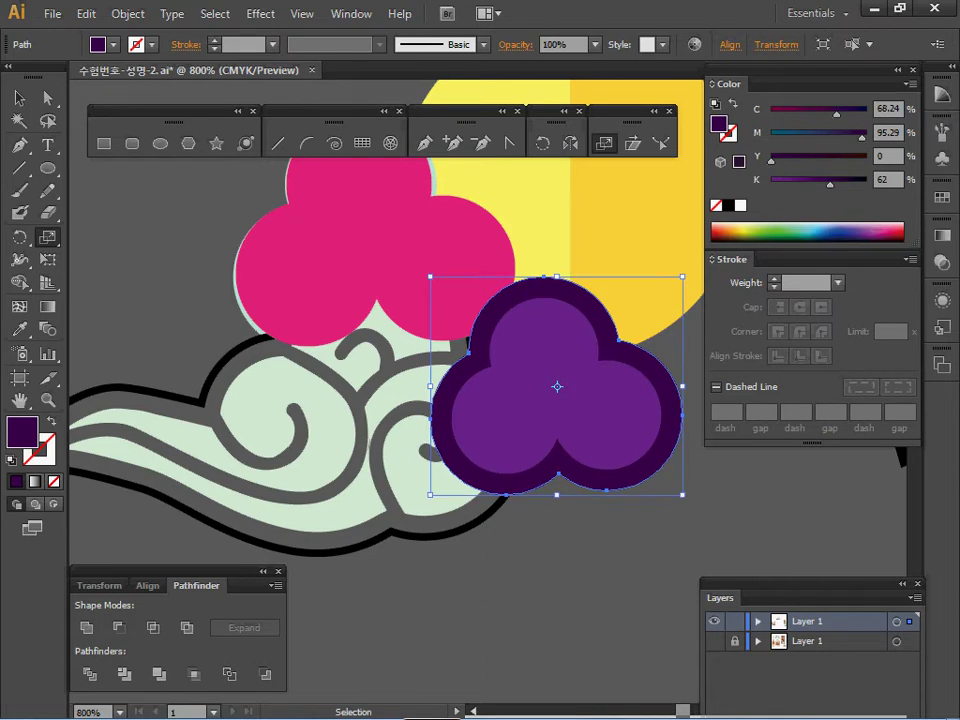
{"action": "key", "text": "ctrl+shift+a"}
{"action": "left_click", "coordinate": [478, 521], "text": "ctrl"}
{"action": "key", "text": "space"}
{"action": "left_click_drag", "start_coordinate": [478, 521], "coordinate": [495, 493]}
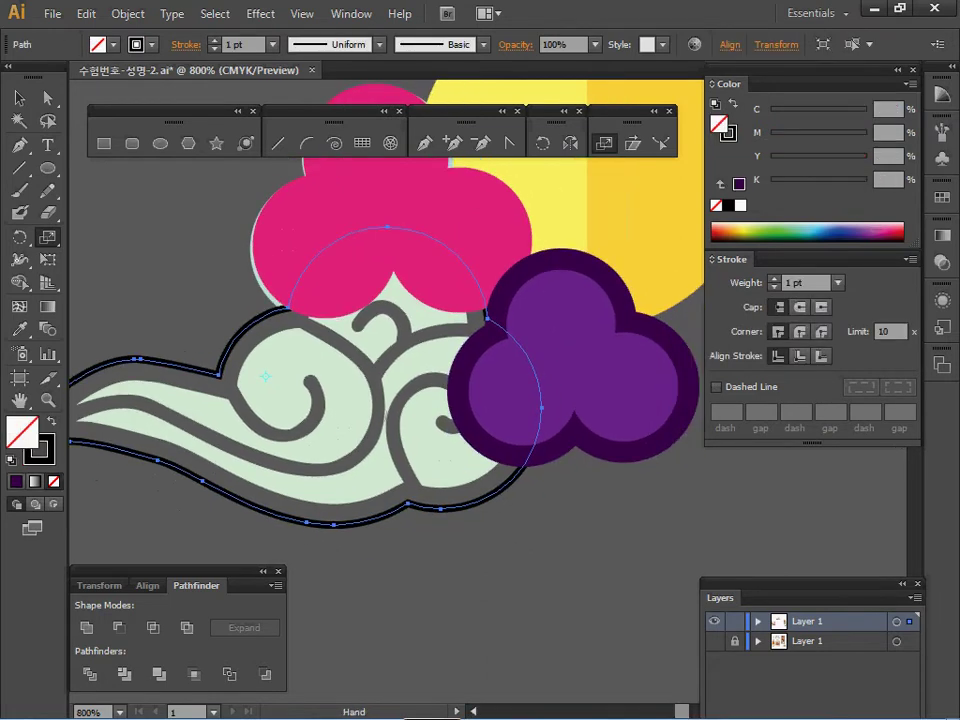
{"action": "key", "text": "v"}
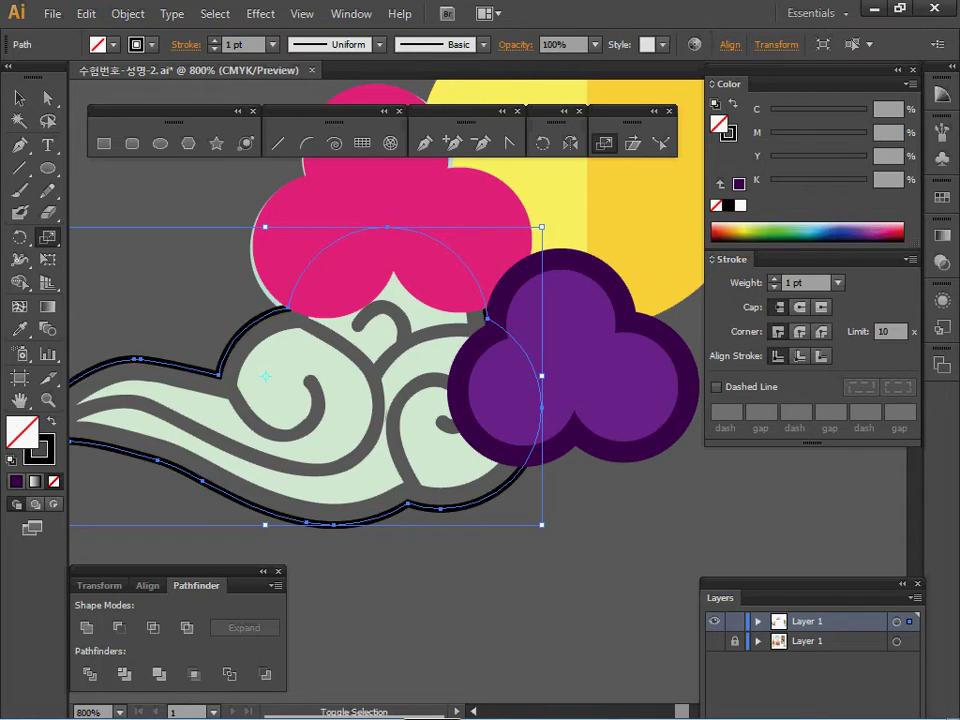
{"action": "left_click", "coordinate": [575, 434], "text": "ctrl+shift"}
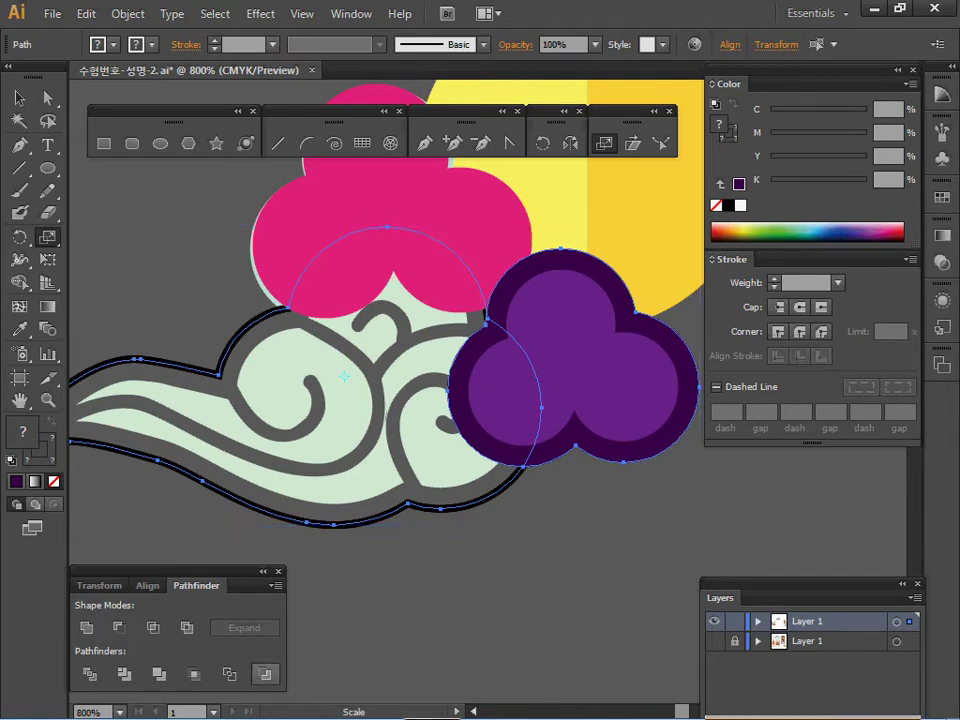
{"action": "left_click", "coordinate": [265, 674]}
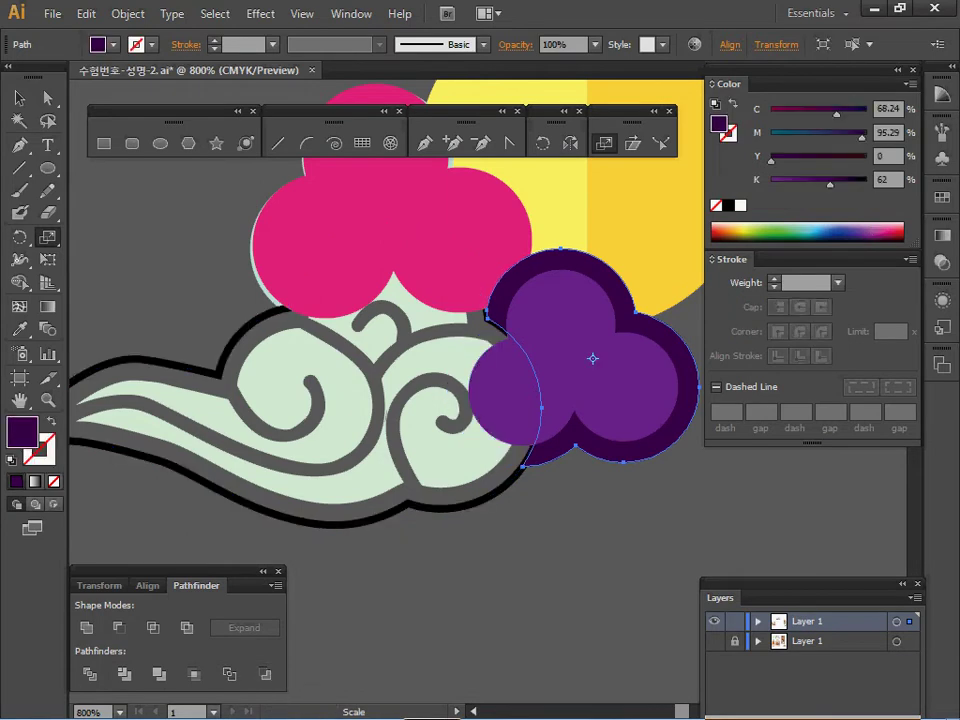
{"action": "key", "text": "ctrl+z"}
{"action": "key", "text": "ctrl+z"}
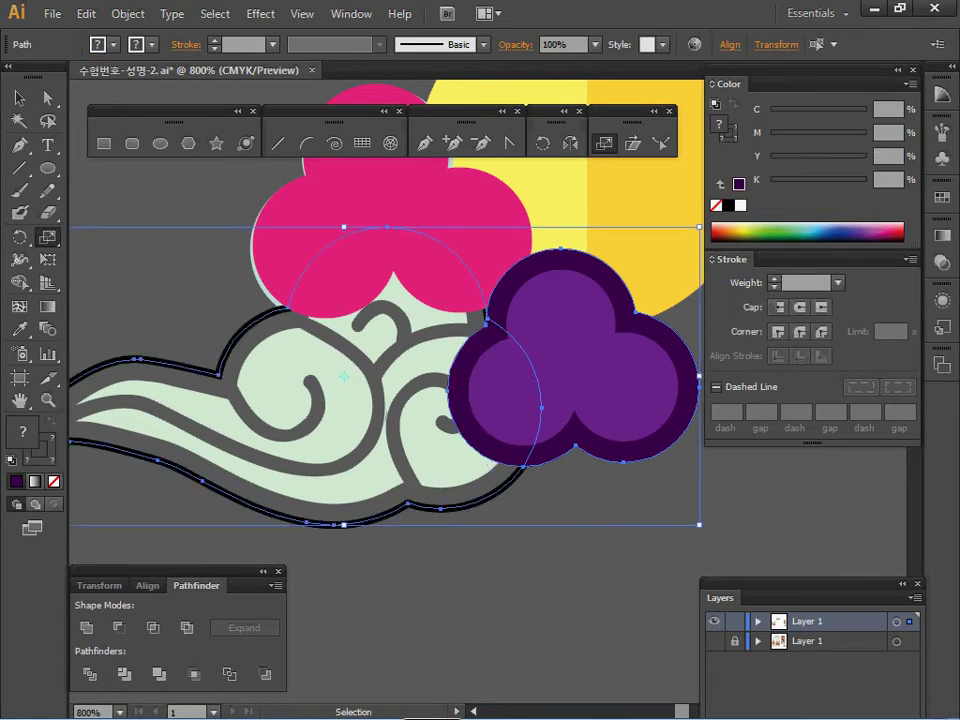
Subtract the swirled cloud's outer outline from the magenta cloud with Minus Back.
{"action": "left_click", "coordinate": [240, 337], "text": "ctrl"}
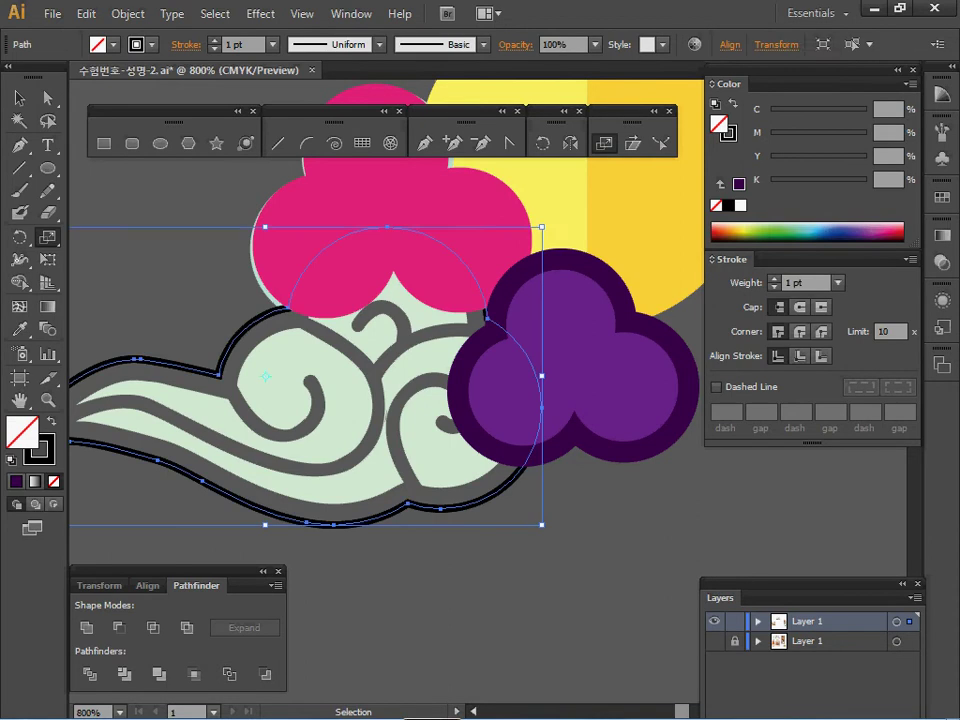
{"action": "left_click", "coordinate": [385, 225], "text": "ctrl+shift"}
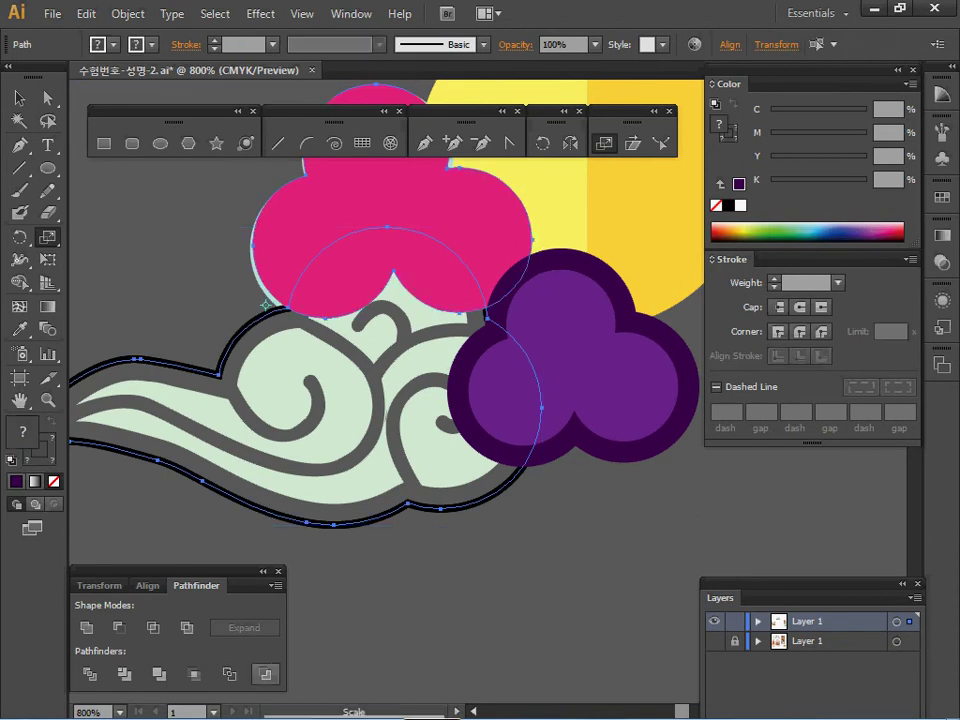
{"action": "left_click", "coordinate": [265, 674]}
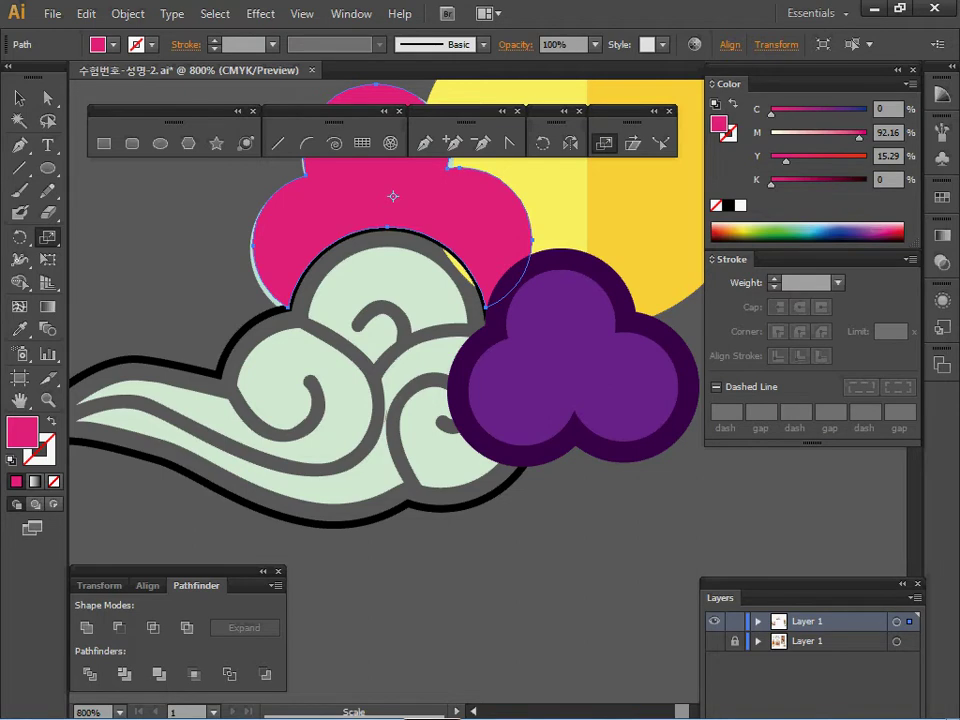
{"action": "key", "text": "v"}
{"action": "left_click_drag", "start_coordinate": [390, 260], "coordinate": [373, 328]}
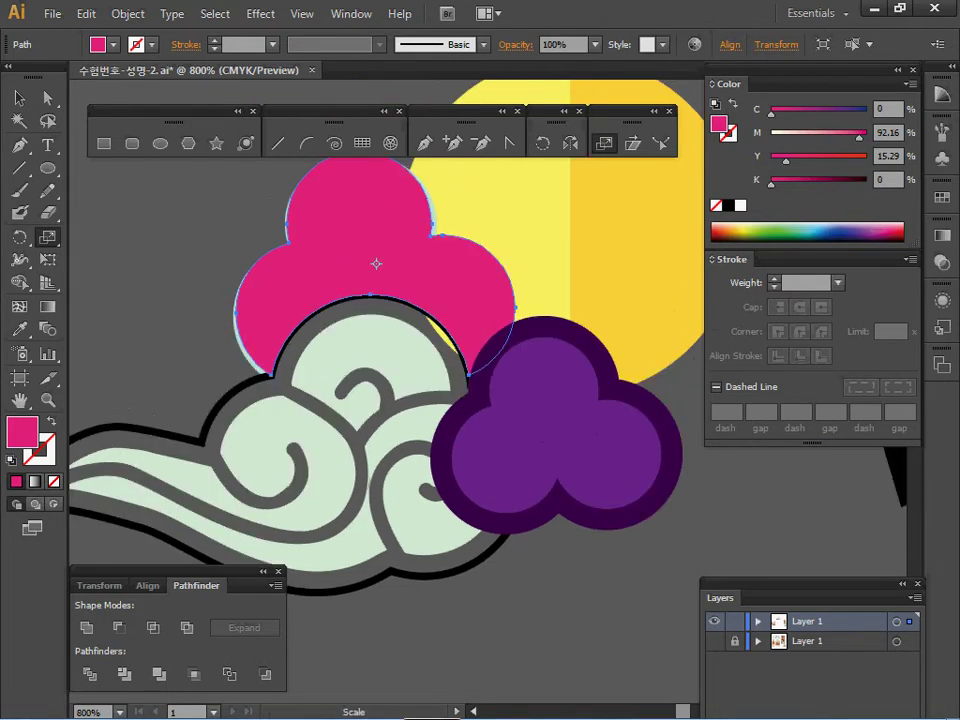
Subtract the dark purple offset shape from the magenta cloud with Minus Front and deselect everything.
{"action": "left_click", "coordinate": [175, 240], "text": "ctrl"}
{"action": "left_click", "coordinate": [365, 255], "text": "ctrl"}
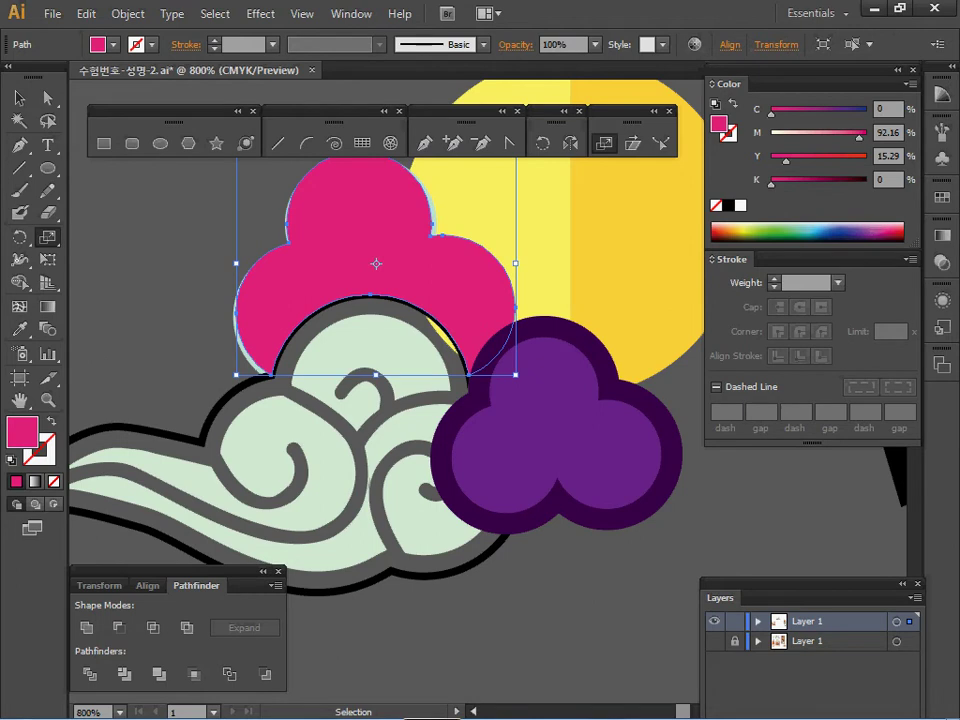
{"action": "left_click", "coordinate": [480, 384], "text": "ctrl+shift"}
{"action": "left_click", "coordinate": [459, 343], "text": "shift"}
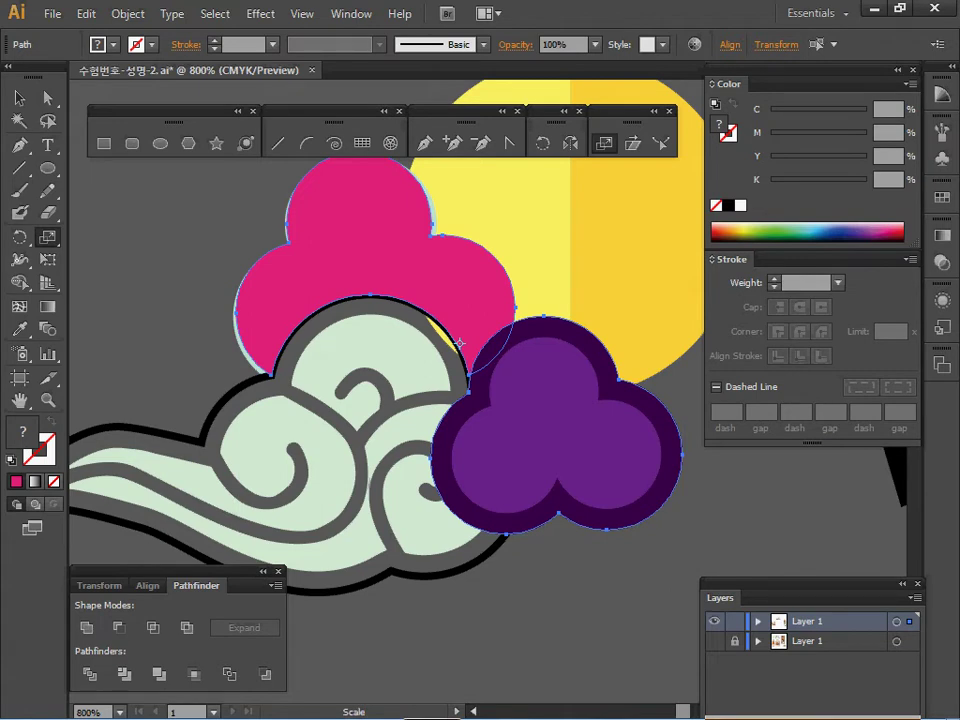
{"action": "key", "text": "ctrl+z"}
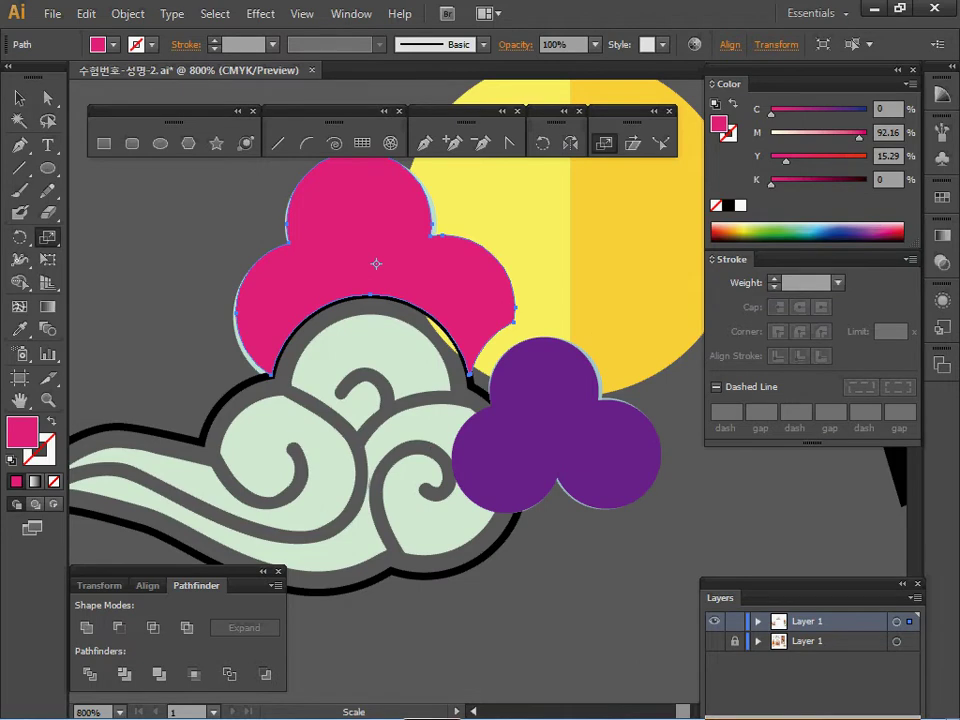
{"action": "key", "text": "v"}
{"action": "key", "text": "ctrl+shift+a"}
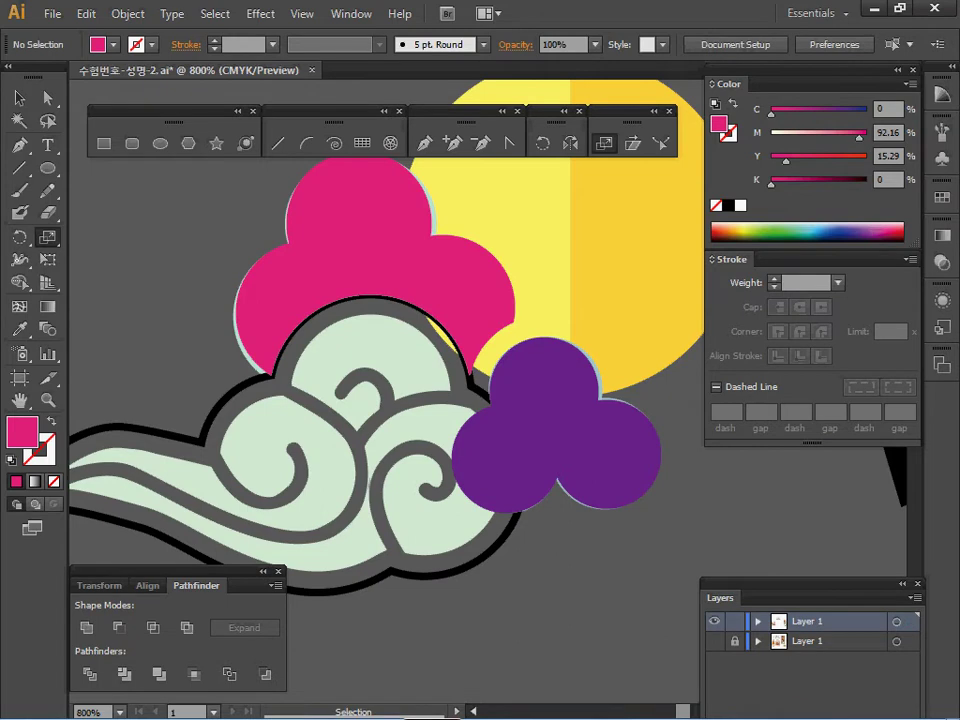
Subtract the swirled cloud's outer outline from the purple cloud with Minus Back and deselect everything.
{"action": "left_click", "coordinate": [370, 297], "text": "ctrl"}
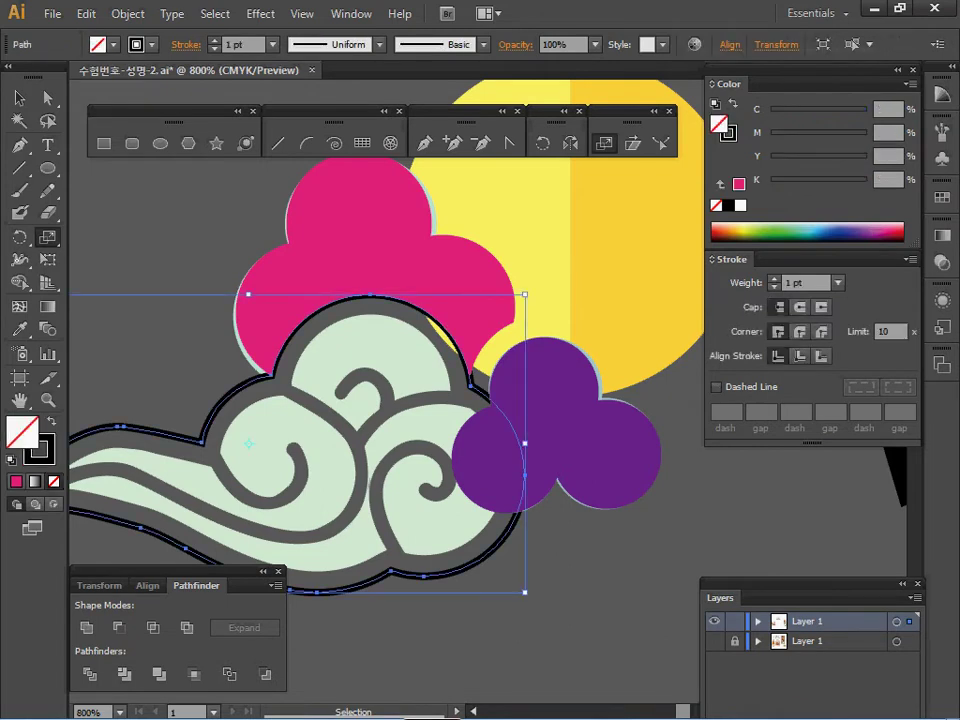
{"action": "left_click", "coordinate": [556, 430], "text": "ctrl+shift"}
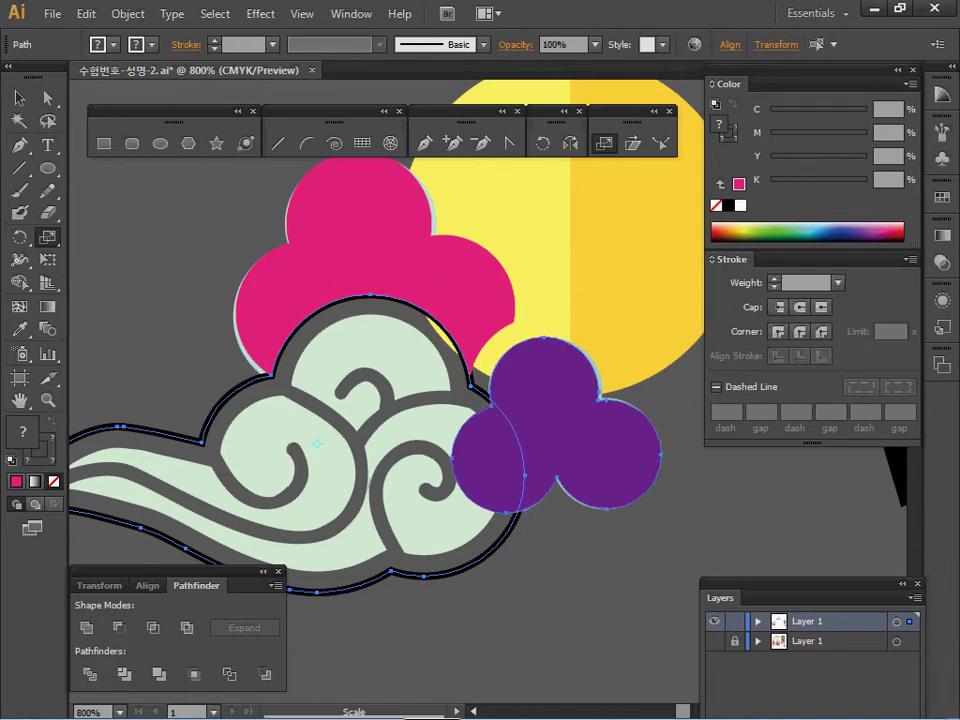
{"action": "left_click", "coordinate": [265, 674]}
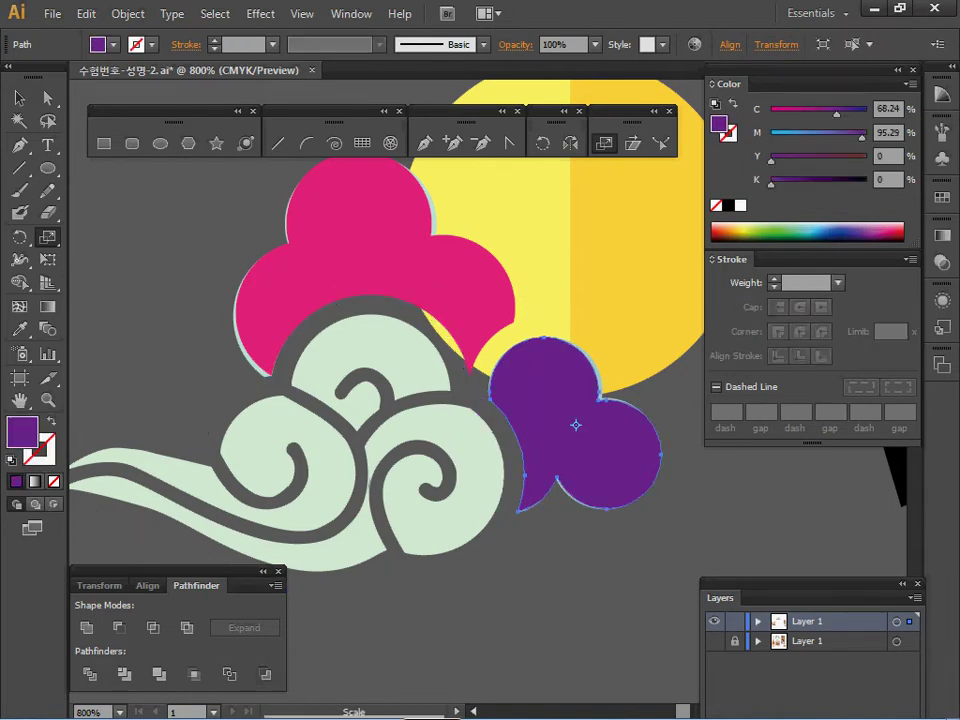
{"action": "key", "text": "ctrl+shift+a"}
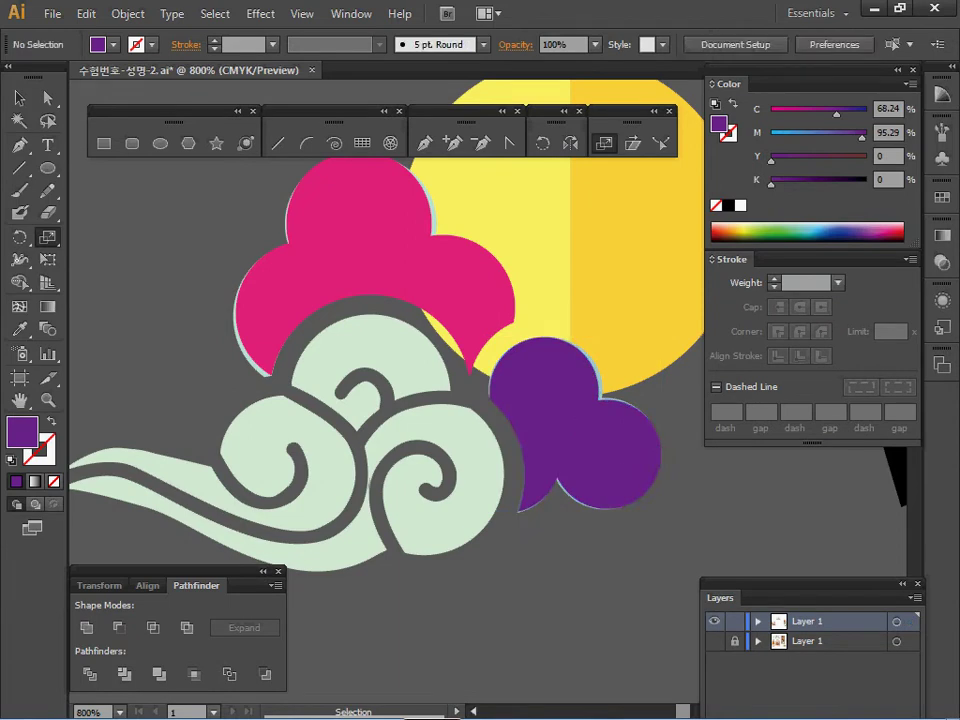
Delete the trimmed magenta and purple cloud shapes covering the teal reference clouds.
{"action": "left_click", "coordinate": [546, 408], "text": "ctrl"}
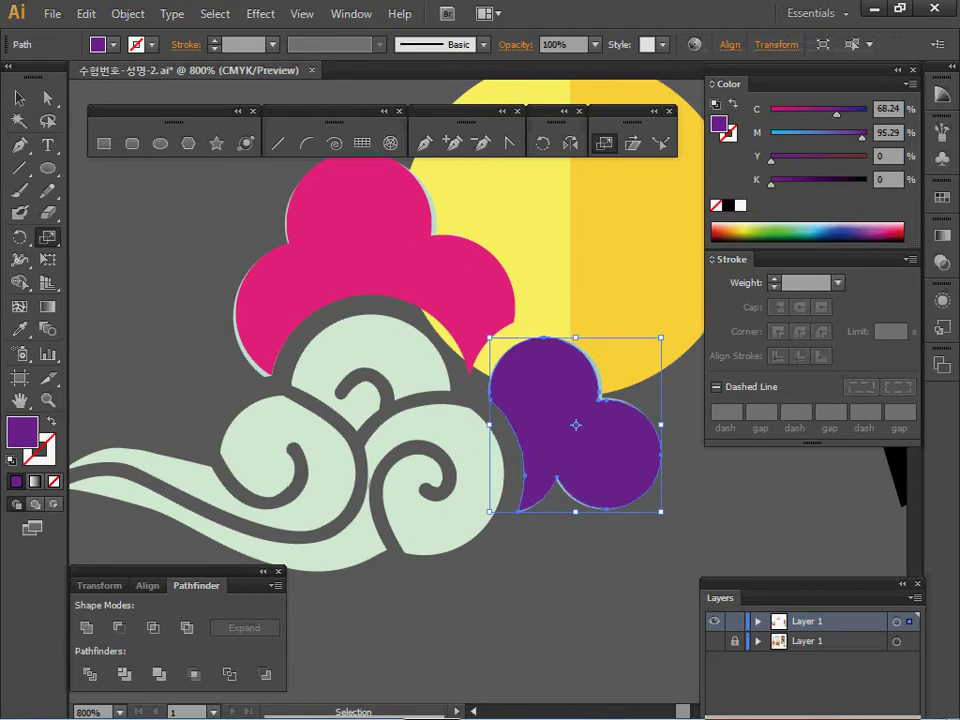
{"action": "left_click", "coordinate": [450, 331], "text": "ctrl+shift"}
{"action": "key", "text": "Delete"}
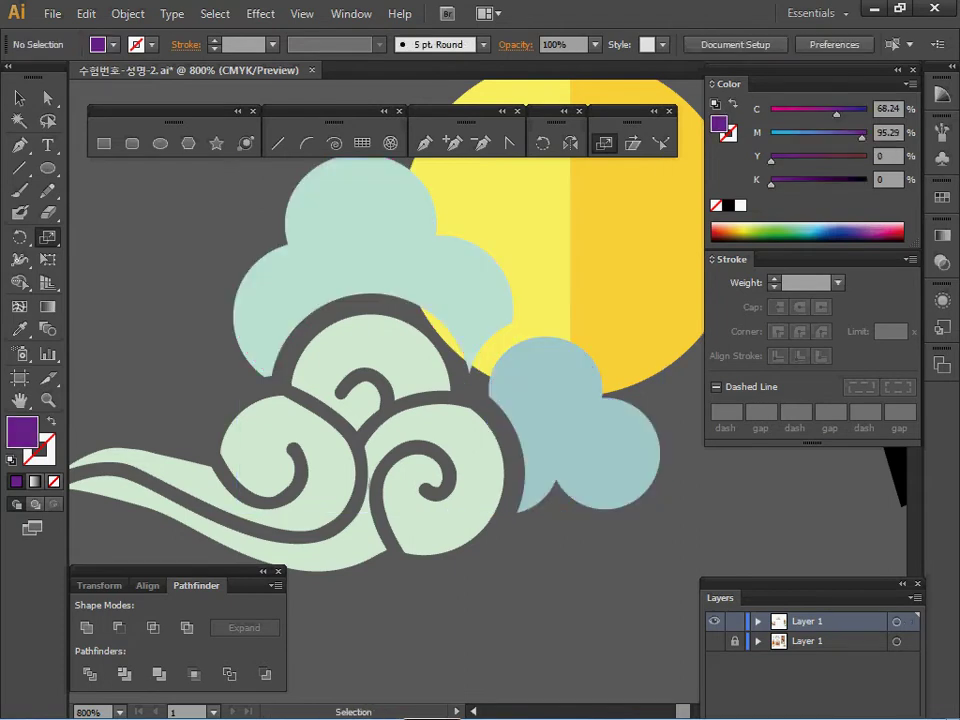
Copy the swirled cloud together with its two teal background clouds and paste the copy near the separate pair of green clouds.
{"action": "key", "text": "ctrl+a"}
{"action": "key", "text": "ctrl+minus"}
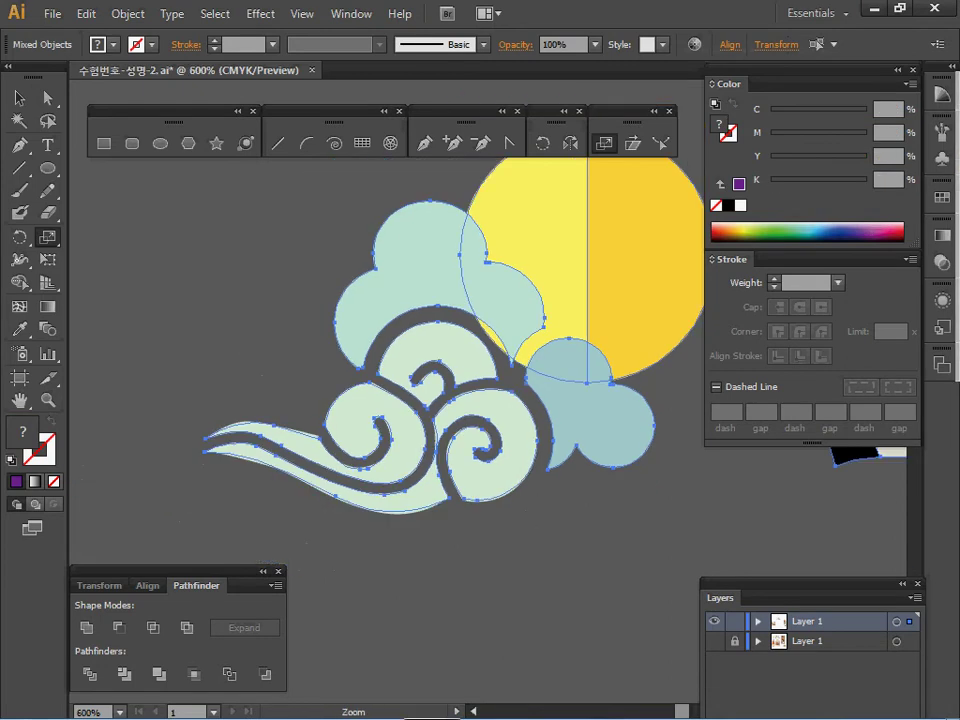
{"action": "left_click_drag", "start_coordinate": [306, 543], "coordinate": [339, 554]}
{"action": "left_click", "coordinate": [339, 554], "text": "ctrl"}
{"action": "left_click", "coordinate": [440, 440], "text": "ctrl"}
{"action": "left_click", "coordinate": [463, 275], "text": "ctrl+shift"}
{"action": "left_click", "coordinate": [620, 420], "text": "ctrl+shift"}
{"action": "left_click_drag", "start_coordinate": [460, 380], "coordinate": [539, 420]}
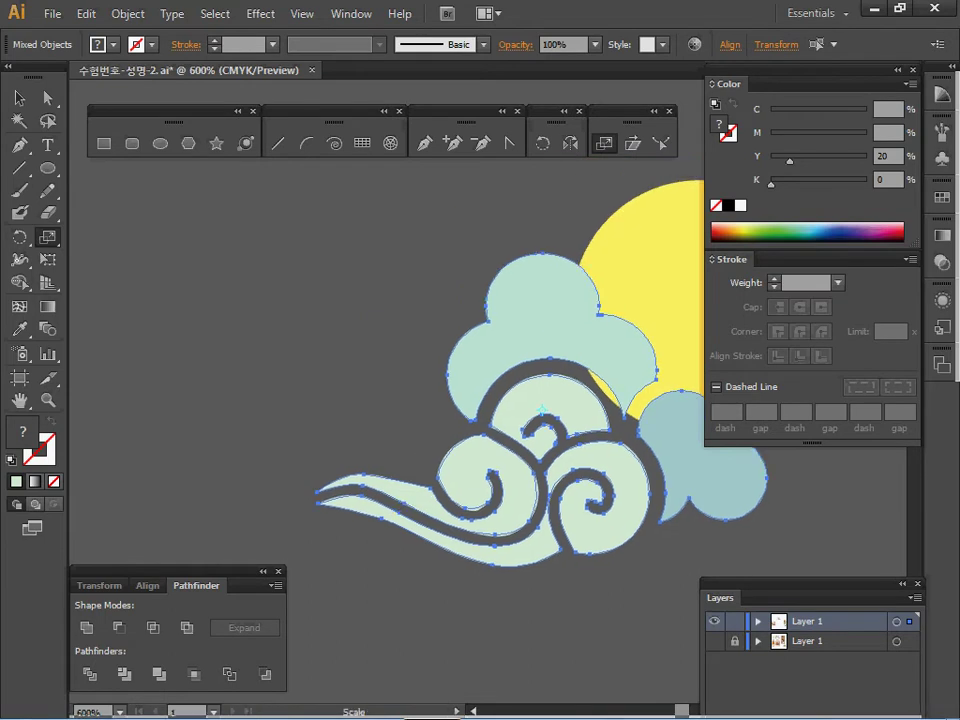
{"action": "key", "text": "v"}
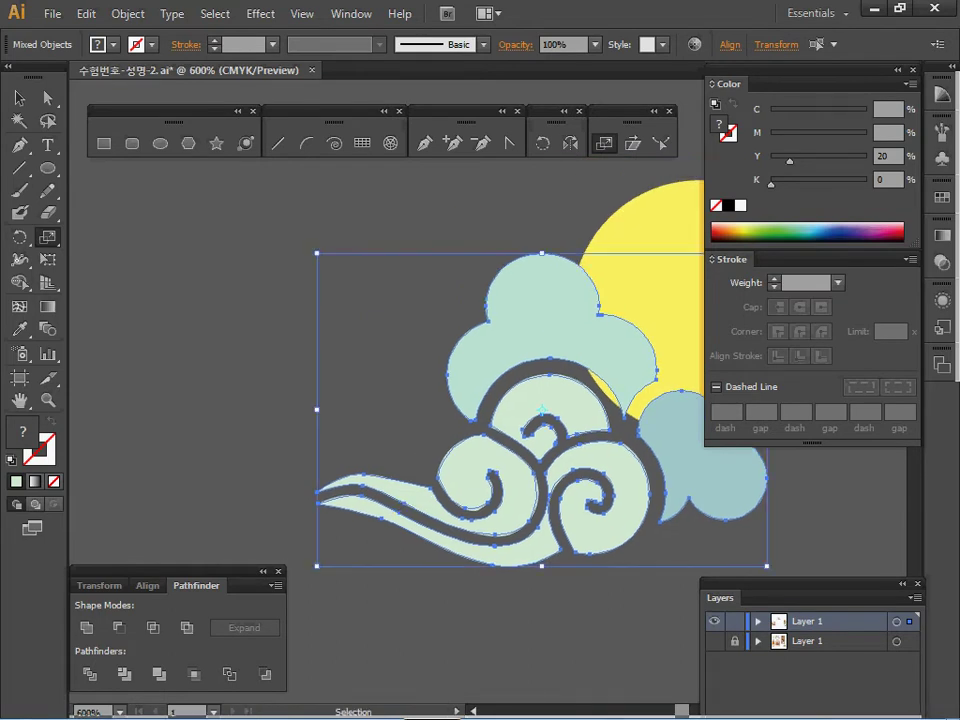
{"action": "left_click_drag", "start_coordinate": [294, 281], "coordinate": [450, 367]}
{"action": "left_click", "coordinate": [450, 367], "text": "ctrl+alt"}
{"action": "key", "text": "ctrl+plus"}
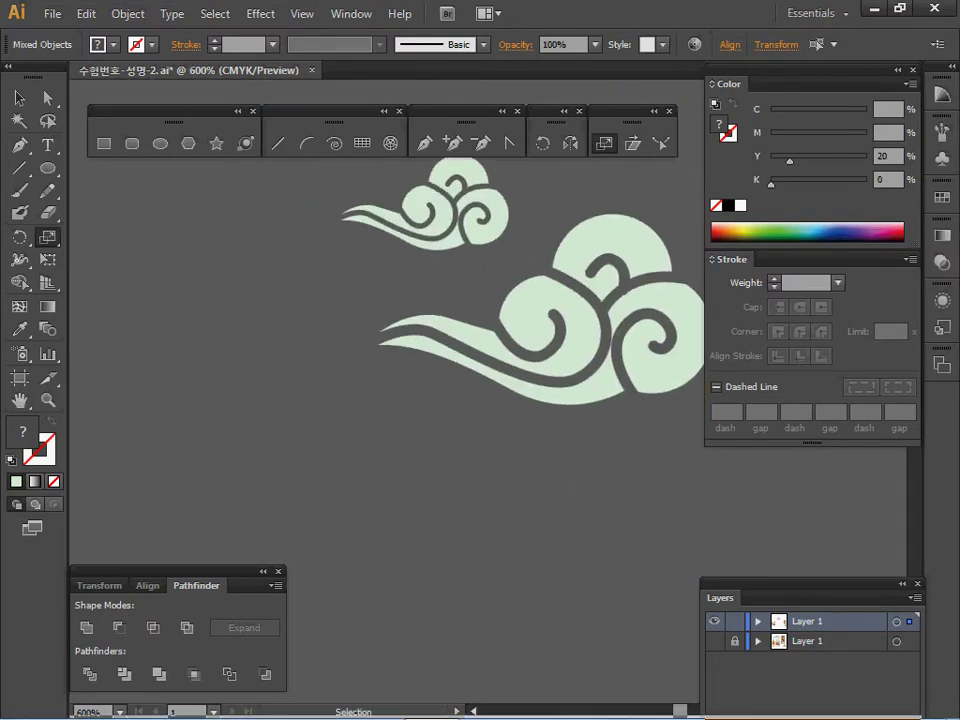
{"action": "key", "text": "ctrl+v"}
{"action": "key", "text": "ctrl"}
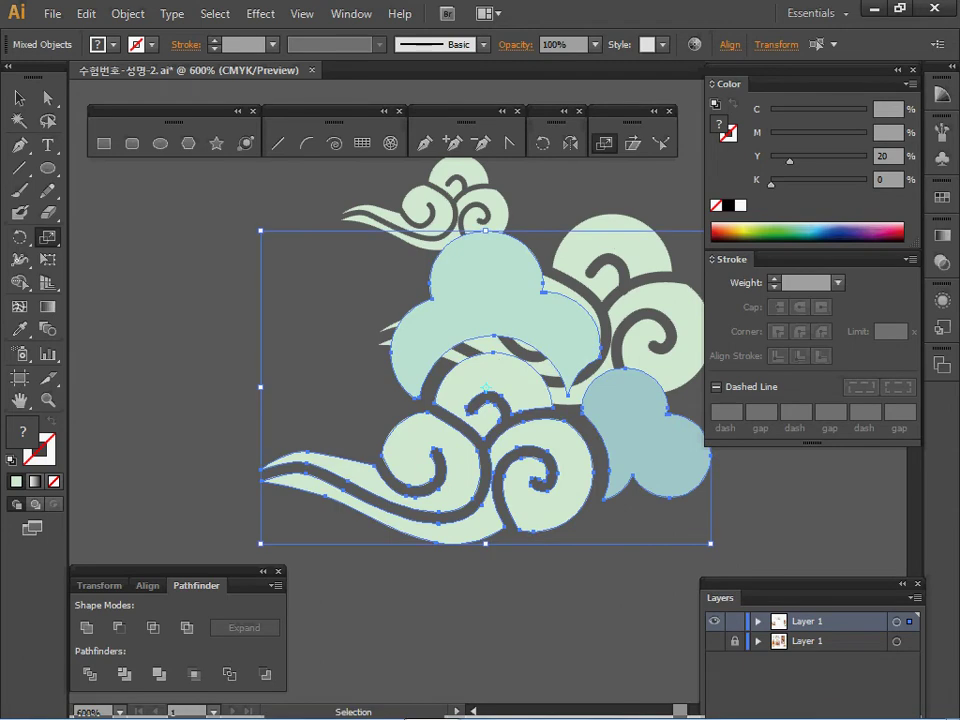
Move the pasted clouds below the green pair and delete the two teal clouds from the copy.
{"action": "left_click_drag", "start_coordinate": [485, 285], "coordinate": [392, 453]}
{"action": "left_click", "coordinate": [575, 470], "text": "ctrl"}
{"action": "left_click", "coordinate": [410, 460], "text": "ctrl"}
{"action": "key", "text": "Delete"}
{"action": "left_click", "coordinate": [560, 605], "text": "ctrl"}
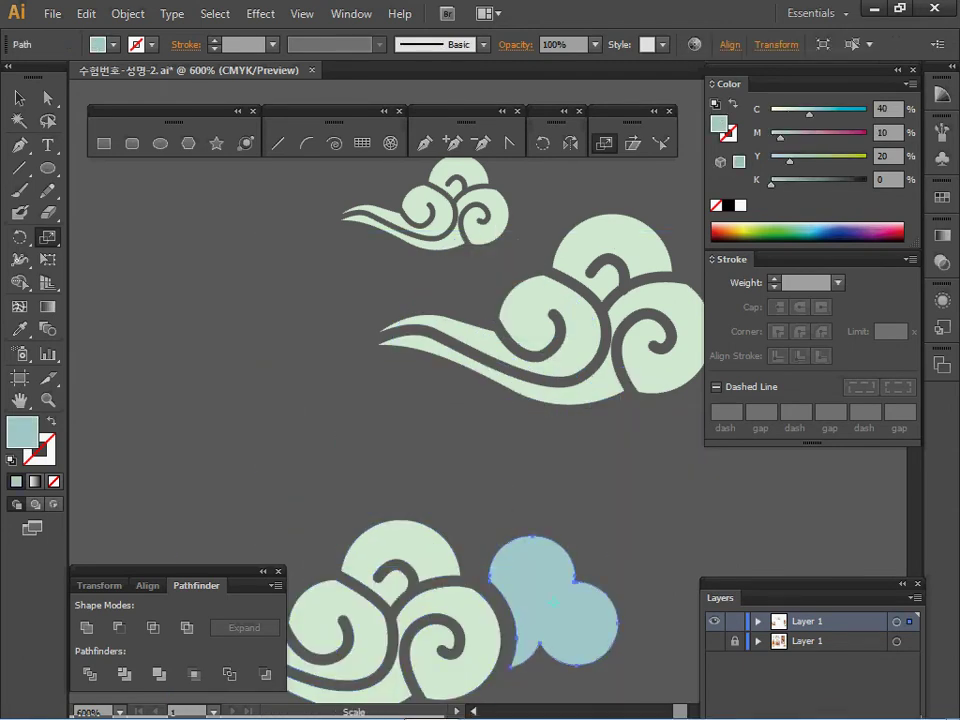
{"action": "key", "text": "Delete"}
Create a 50% uniformly scaled copy of the pasted swirled cloud and place it above the tail of the larger one.
{"action": "left_click", "coordinate": [512, 578], "text": "ctrl+alt"}
{"action": "left_click_drag", "start_coordinate": [512, 578], "coordinate": [527, 642]}
{"action": "left_click", "coordinate": [408, 497], "text": "ctrl"}
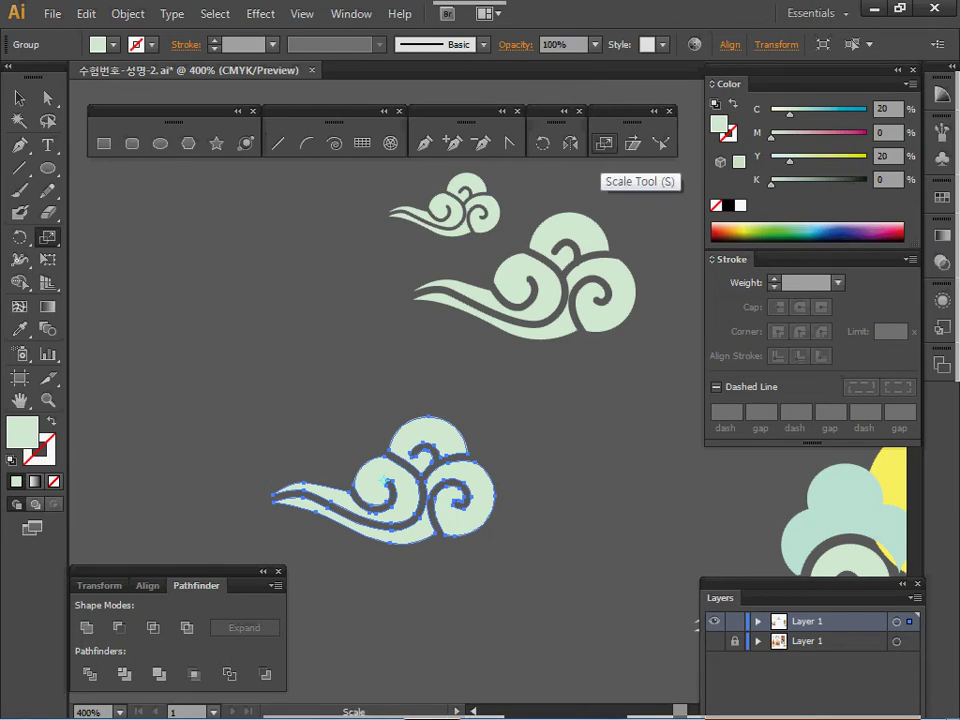
{"action": "double_click", "coordinate": [604, 143]}
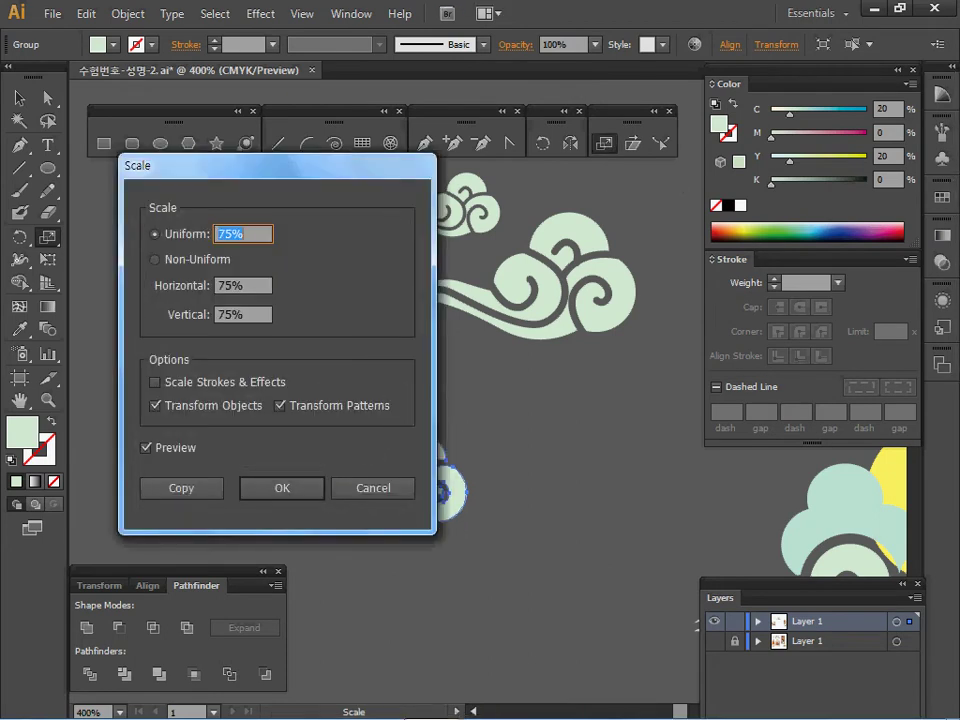
{"action": "type", "text": "50"}
{"action": "left_click", "coordinate": [181, 488]}
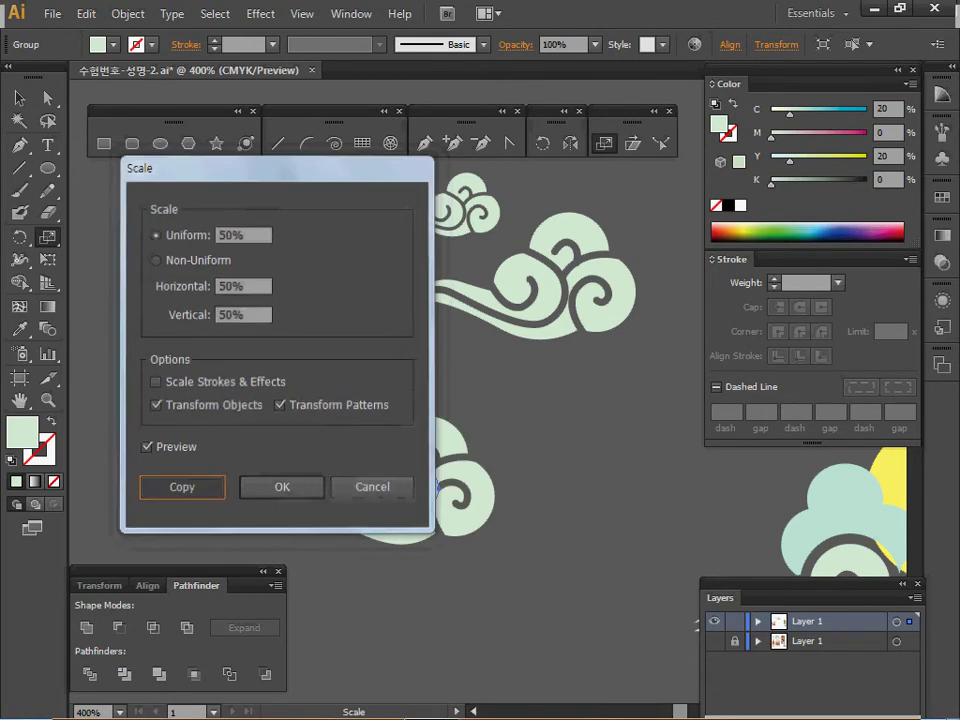
{"action": "left_click_drag", "start_coordinate": [384, 481], "coordinate": [305, 409]}
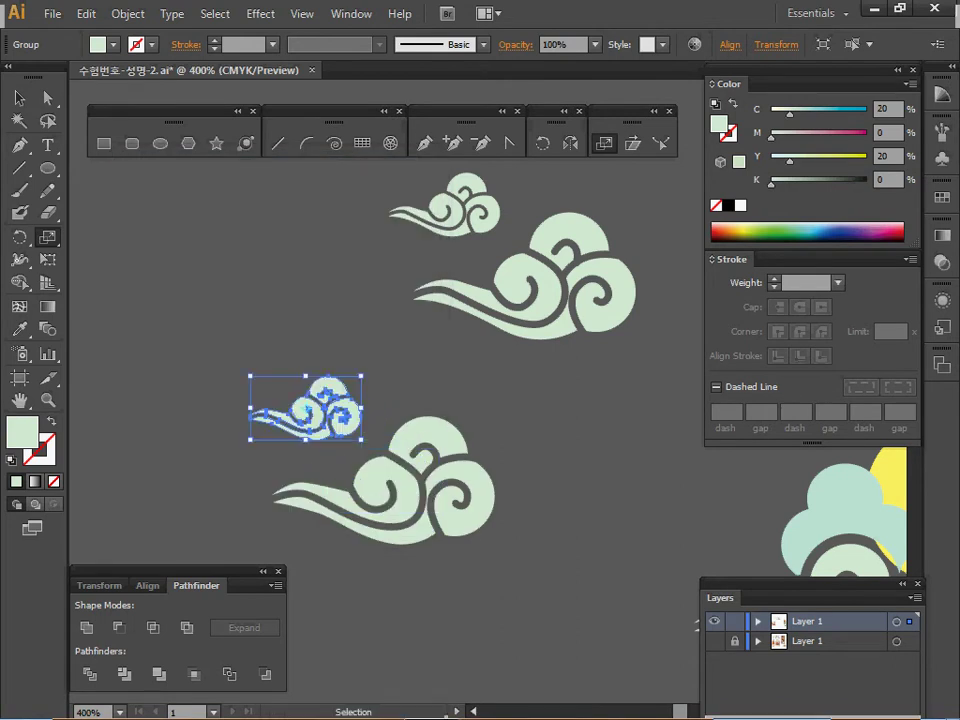
Delete the pasted swirled cloud and its half-size copy.
{"action": "key", "text": "s"}
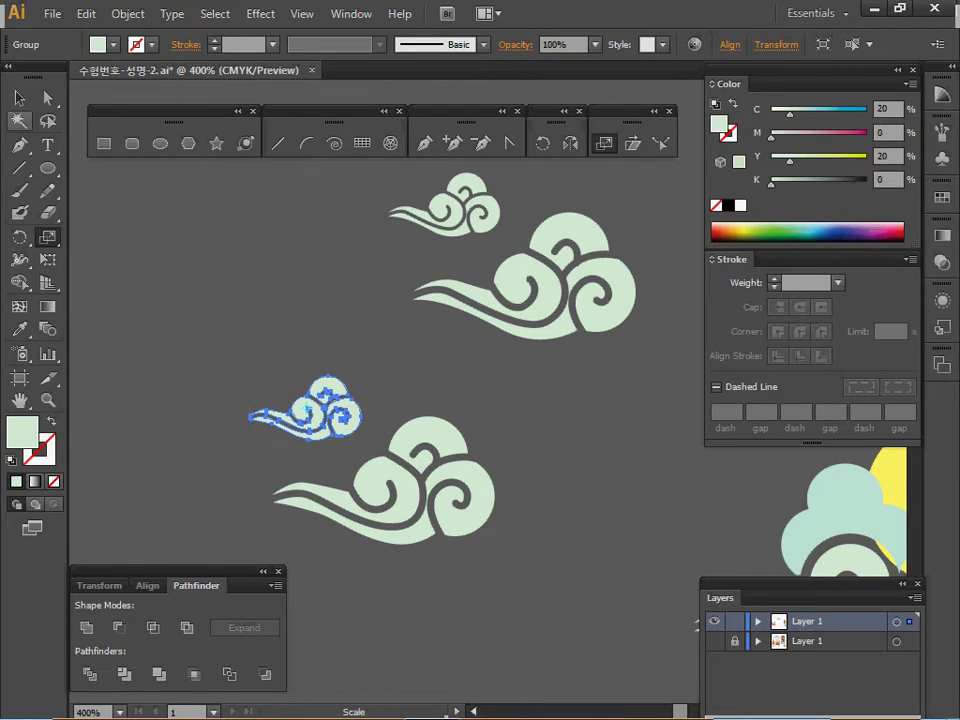
{"action": "key", "text": "v"}
{"action": "left_click_drag", "start_coordinate": [371, 482], "coordinate": [410, 520]}
{"action": "key", "text": "Delete"}
Make a pattern from the remaining small and large green clouds, name it "구름 문양", and exit pattern editing.
{"action": "left_click_drag", "start_coordinate": [371, 202], "coordinate": [546, 359]}
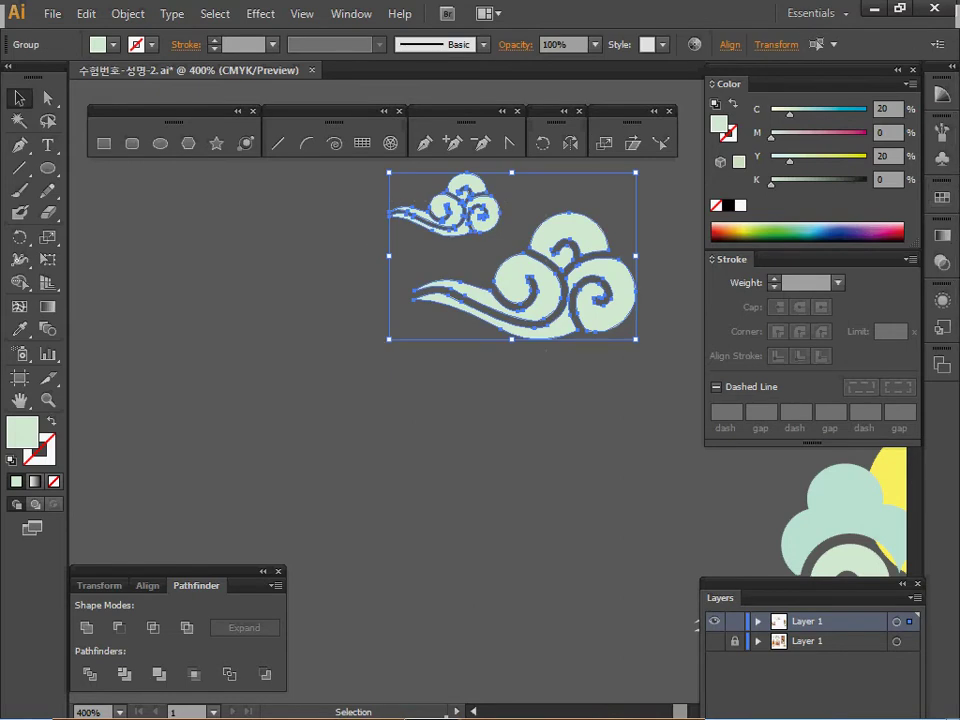
{"action": "left_click", "coordinate": [127, 13]}
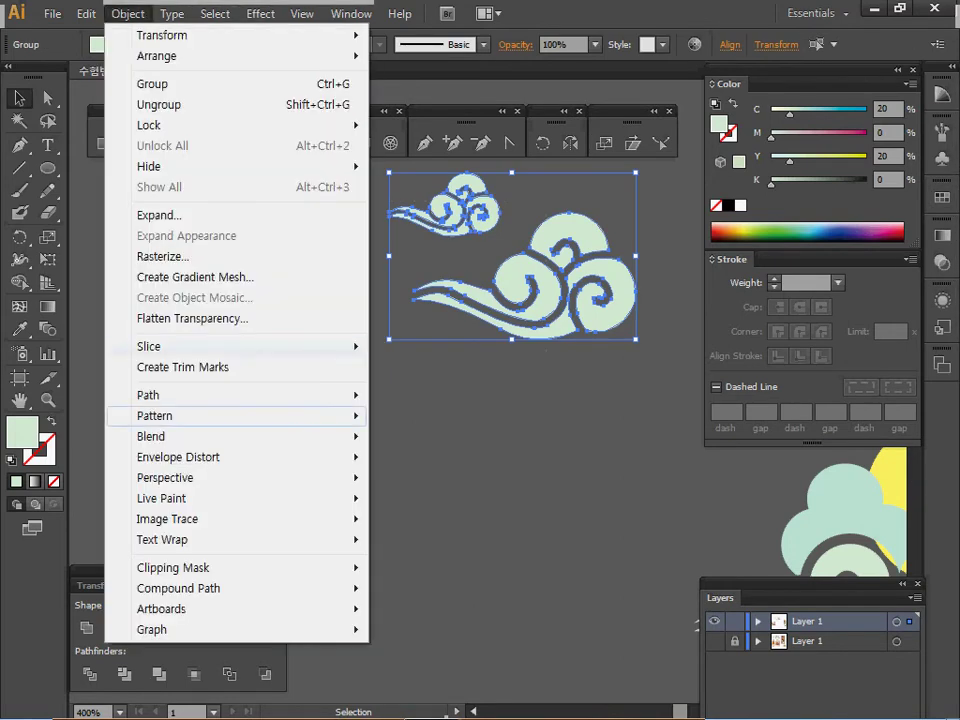
{"action": "mouse_move", "coordinate": [230, 415]}
{"action": "left_click", "coordinate": [410, 415]}
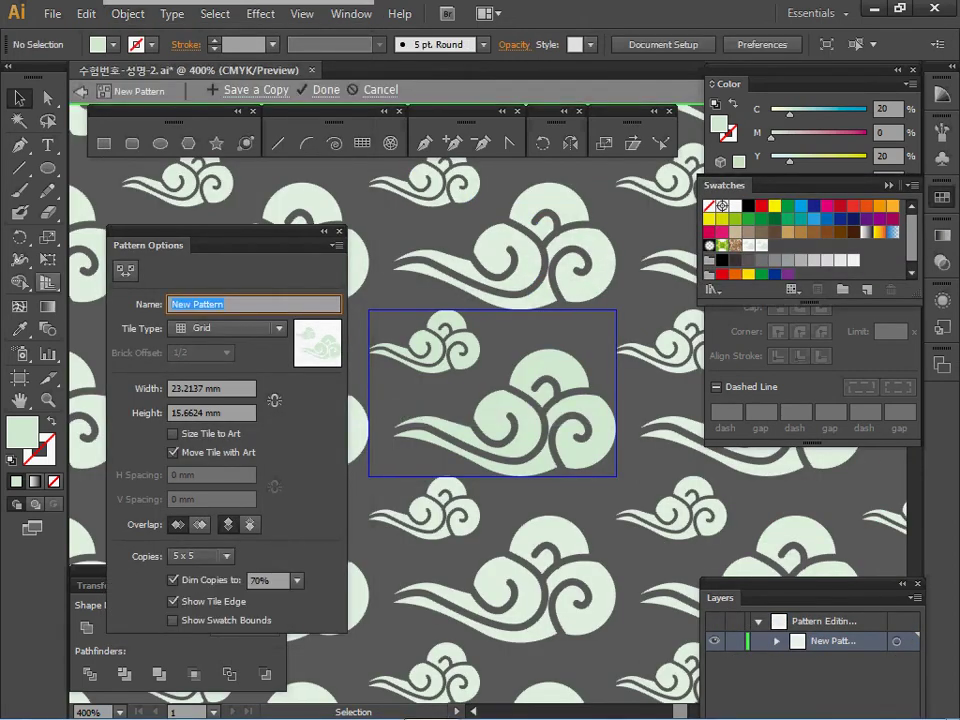
{"action": "type", "text": "1"}
{"action": "type", "text": "름"}
{"action": "type", "text": " 문양"}
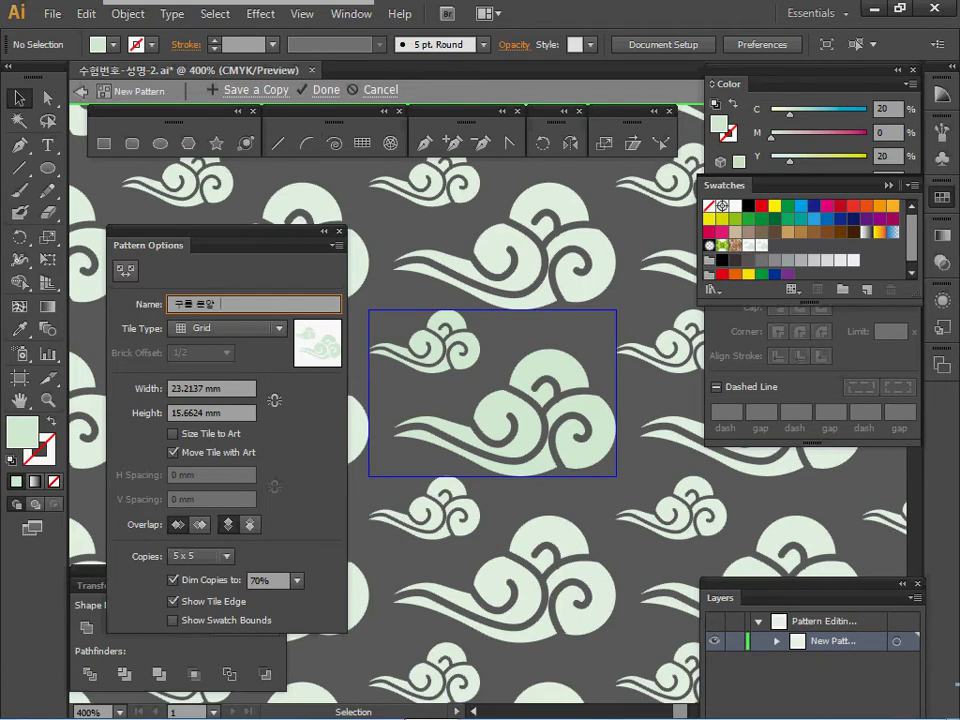
{"action": "key", "text": "Return"}
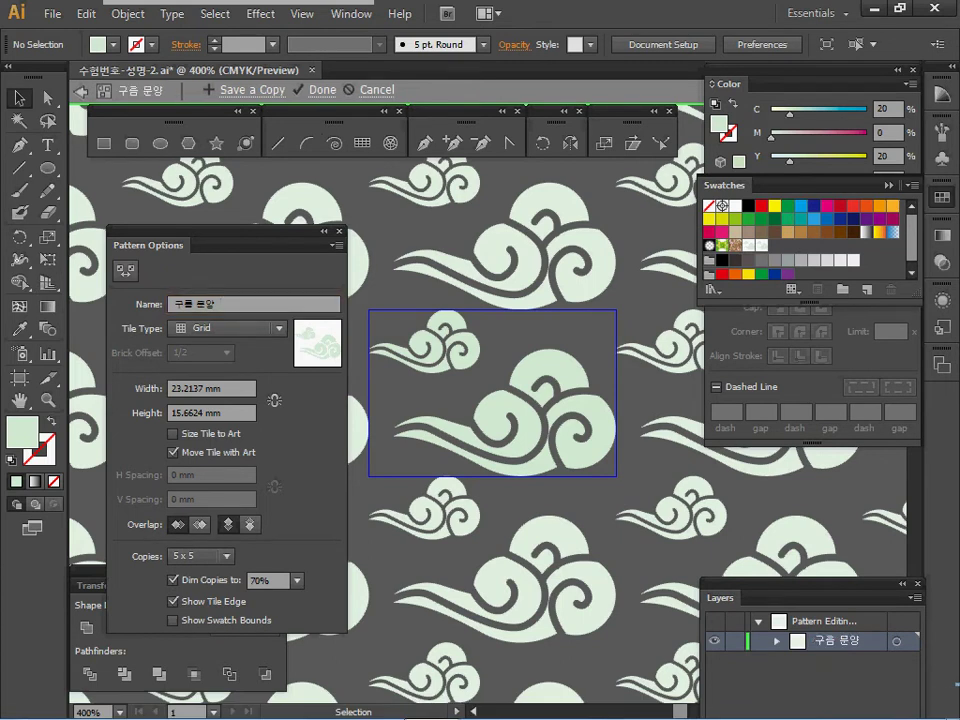
{"action": "key", "text": "Escape"}
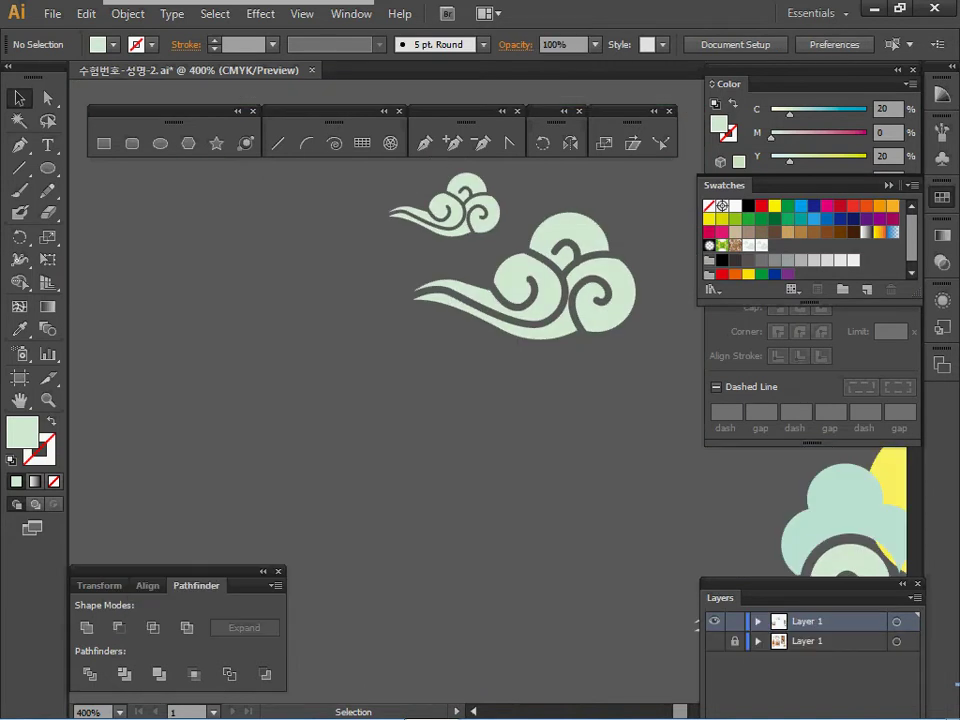
Delete the small and large green clouds used as the source of the pattern.
{"action": "key", "text": "space"}
{"action": "left_click_drag", "start_coordinate": [600, 400], "coordinate": [454, 411]}
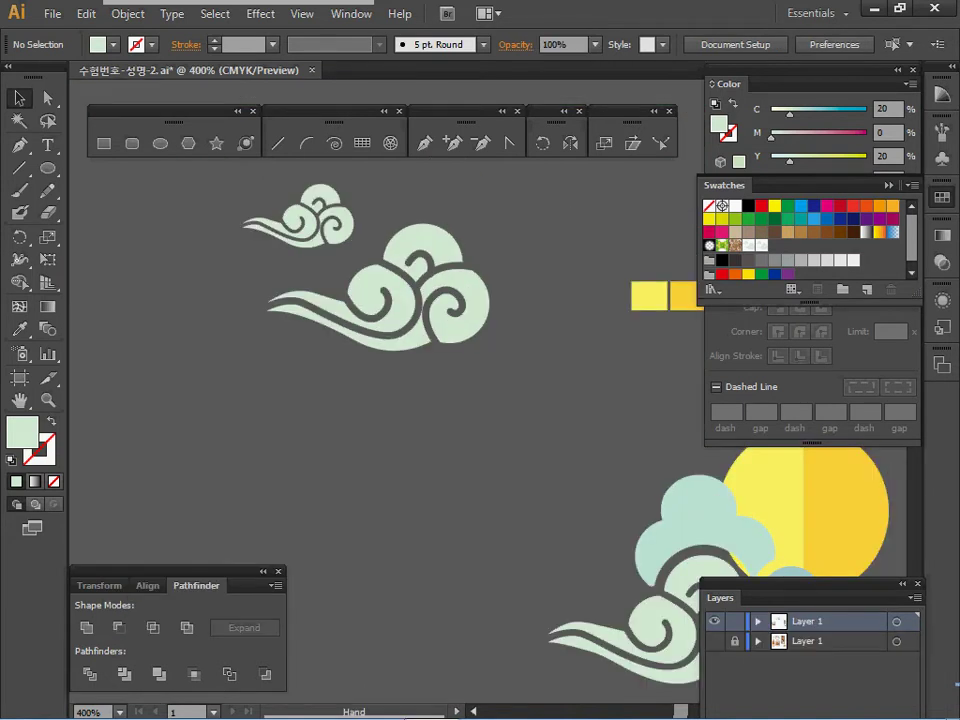
{"action": "left_click_drag", "start_coordinate": [239, 193], "coordinate": [407, 333]}
{"action": "key", "text": "Delete"}
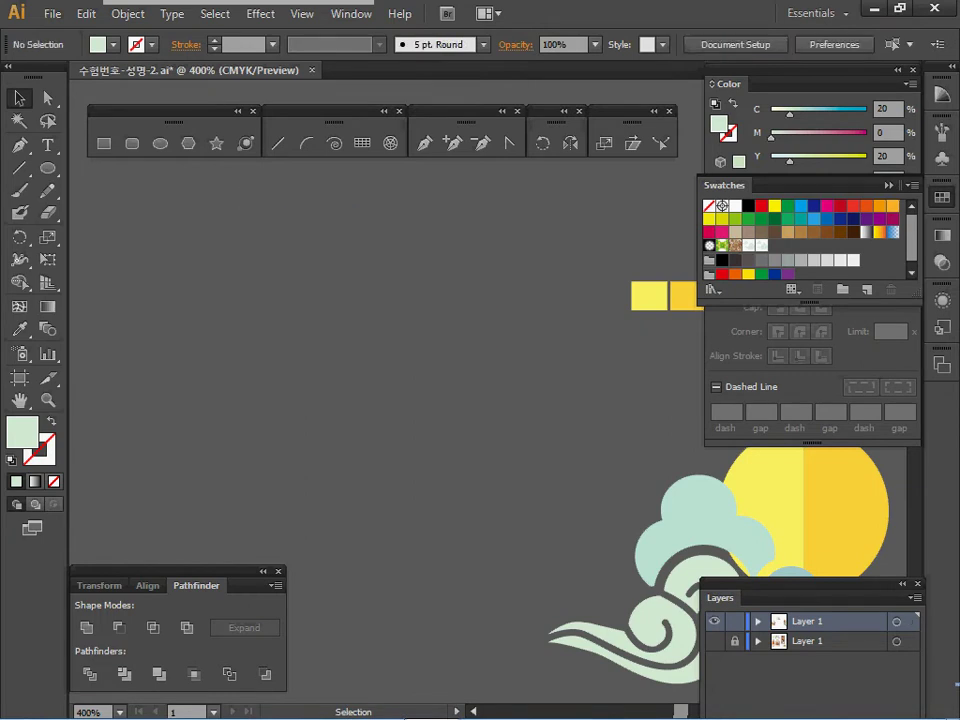
Draw a 5 mm by 5 mm circle with the default white fill and black stroke, and place it below the crane's head.
{"action": "key", "text": "space"}
{"action": "left_click_drag", "start_coordinate": [645, 480], "coordinate": [419, 325]}
{"action": "left_click_drag", "start_coordinate": [640, 410], "coordinate": [164, 352]}
{"action": "left_click_drag", "start_coordinate": [270, 389], "coordinate": [105, 362]}
{"action": "left_click_drag", "start_coordinate": [236, 373], "coordinate": [279, 352]}
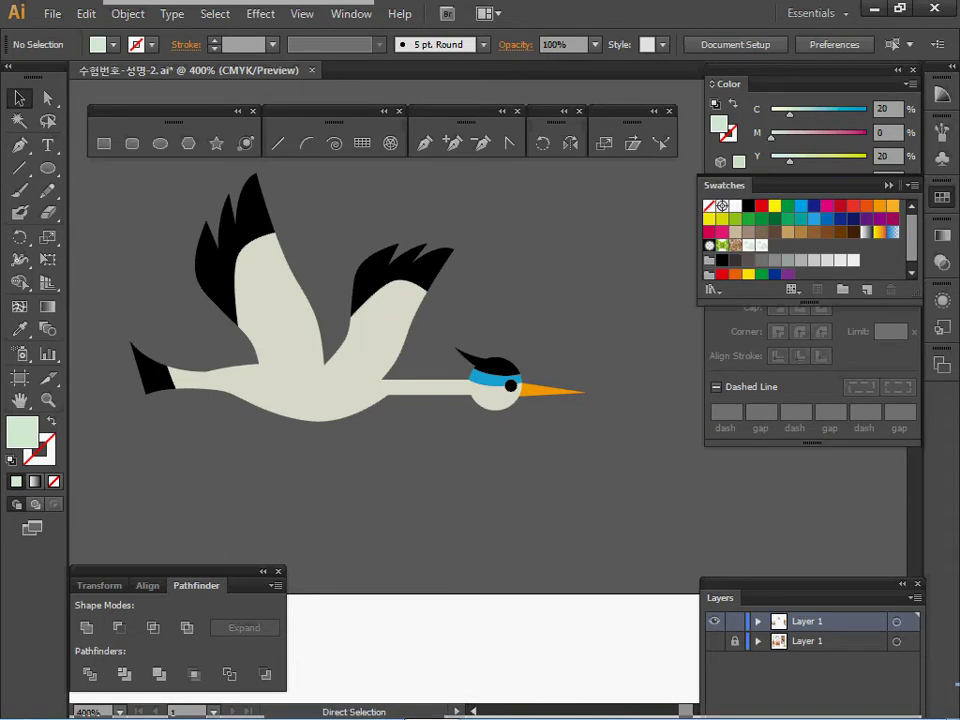
{"action": "left_click", "coordinate": [160, 143]}
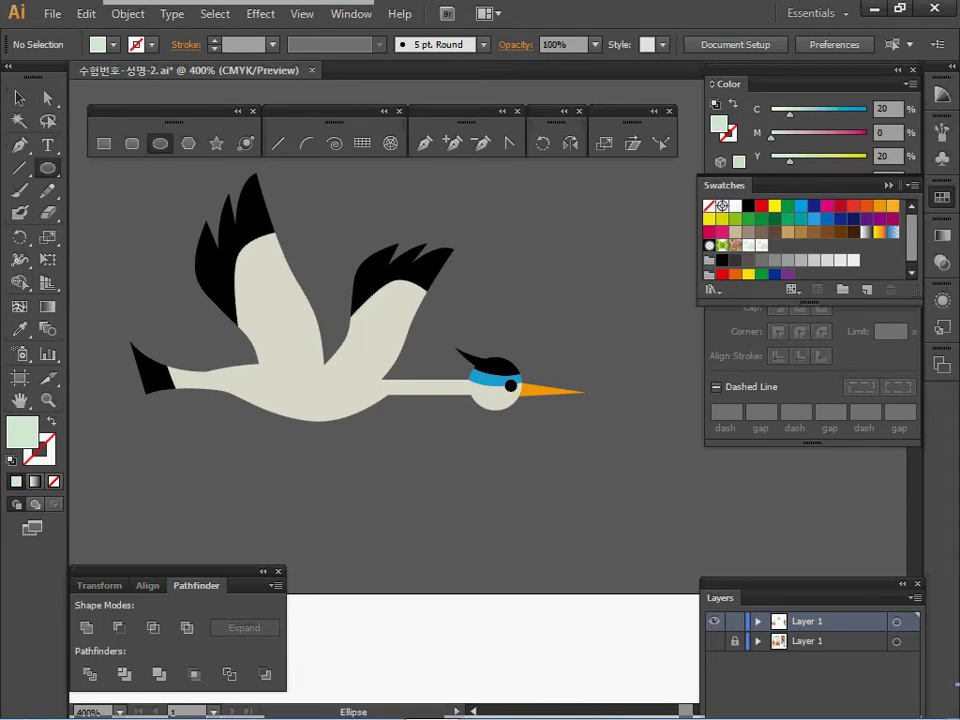
{"action": "key", "text": "d"}
{"action": "mouse_move", "coordinate": [340, 493]}
{"action": "left_mouse_down"}
{"action": "mouse_move", "coordinate": [318, 467]}
{"action": "mouse_move", "coordinate": [199, 510]}
{"action": "mouse_move", "coordinate": [110, 498]}
{"action": "mouse_move", "coordinate": [112, 487]}
{"action": "left_mouse_up"}
{"action": "left_click", "coordinate": [318, 467], "text": "ctrl+alt"}
{"action": "left_click", "coordinate": [379, 319]}
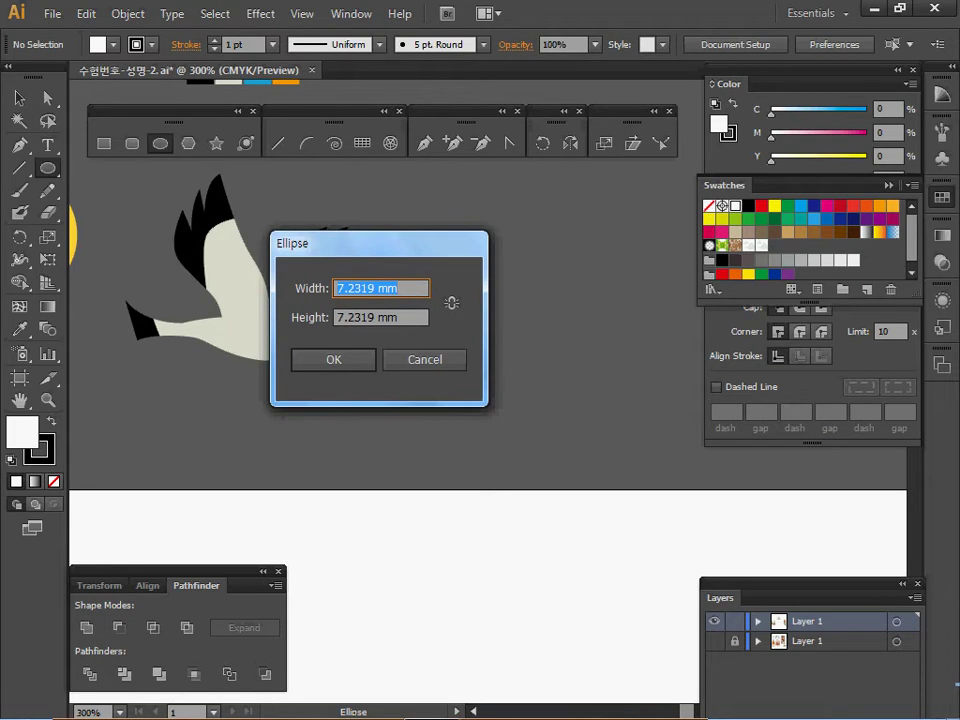
{"action": "type", "text": "5"}
{"action": "key", "text": "Tab"}
{"action": "type", "text": "5"}
{"action": "key", "text": "Tab"}
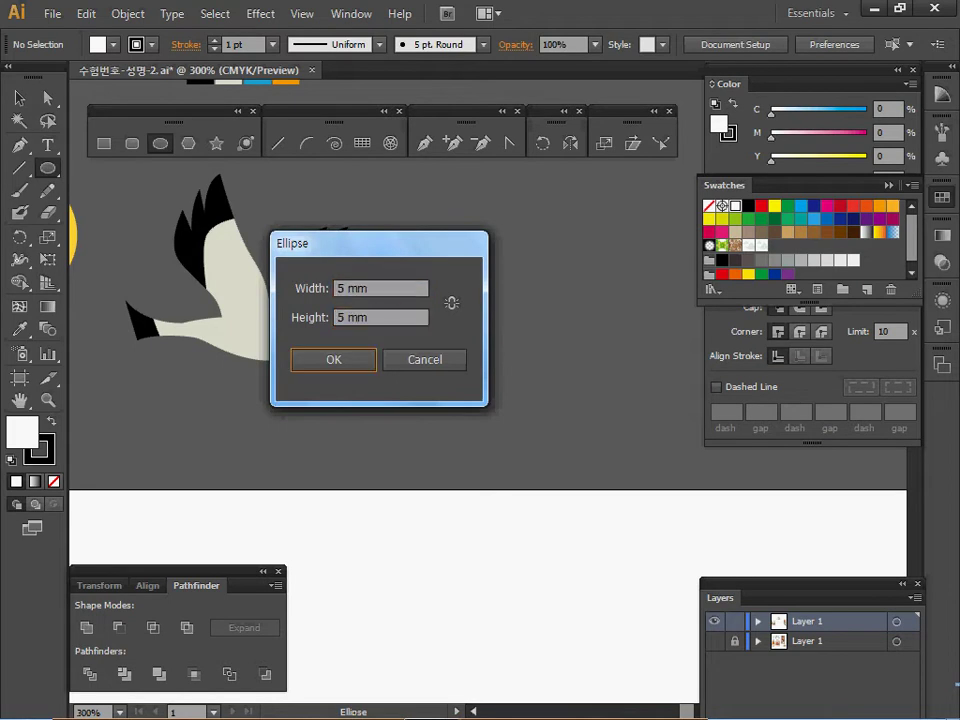
{"action": "key", "text": "Return"}
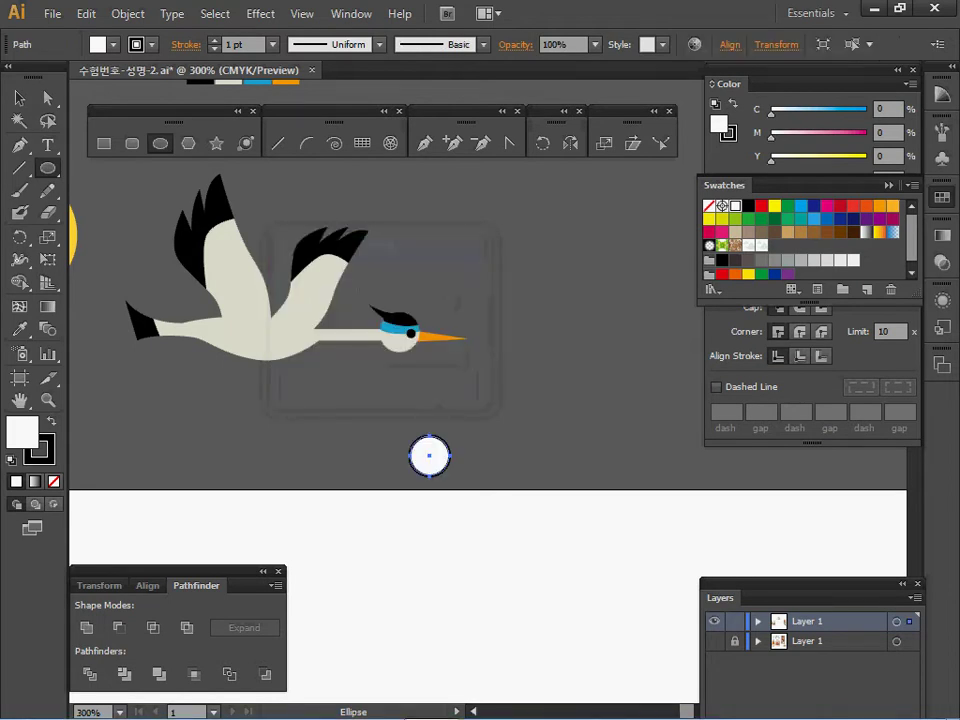
{"action": "left_click_drag", "start_coordinate": [422, 452], "coordinate": [418, 431]}
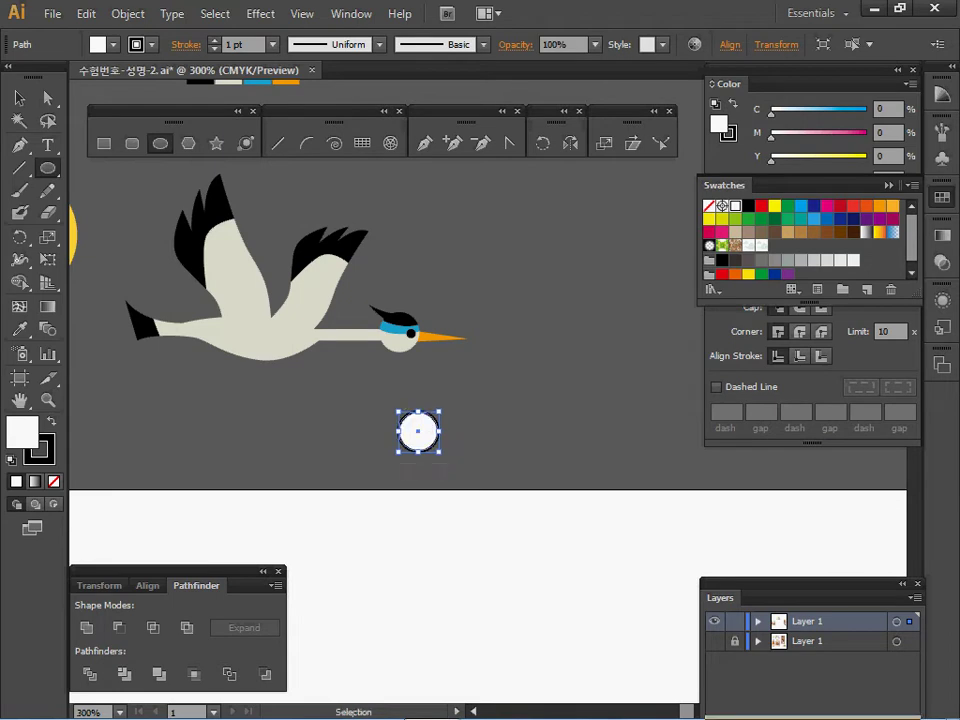
Draw a 10 mm by 1.4 mm rectangle for the crane's neck at the small white circle.
{"action": "key", "text": "m"}
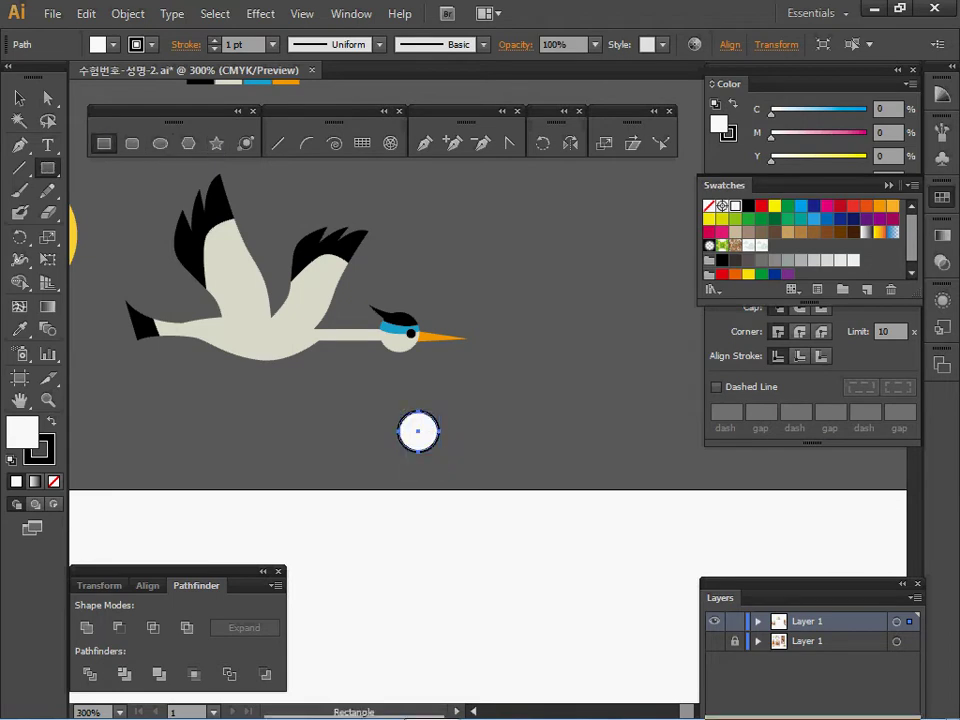
{"action": "left_click", "coordinate": [418, 432]}
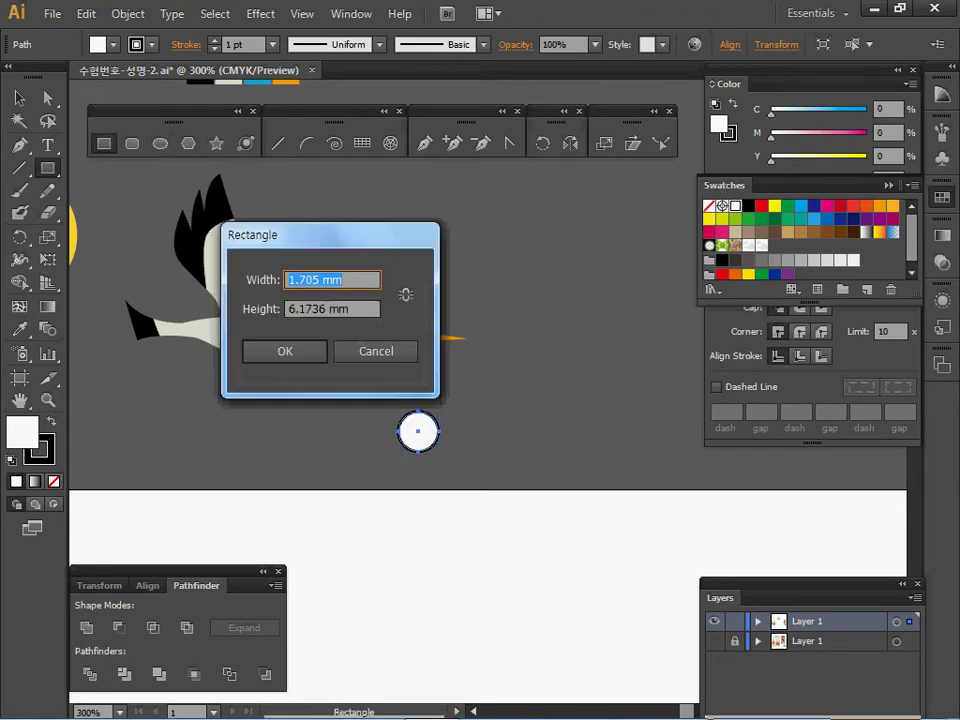
{"action": "type", "text": "10"}
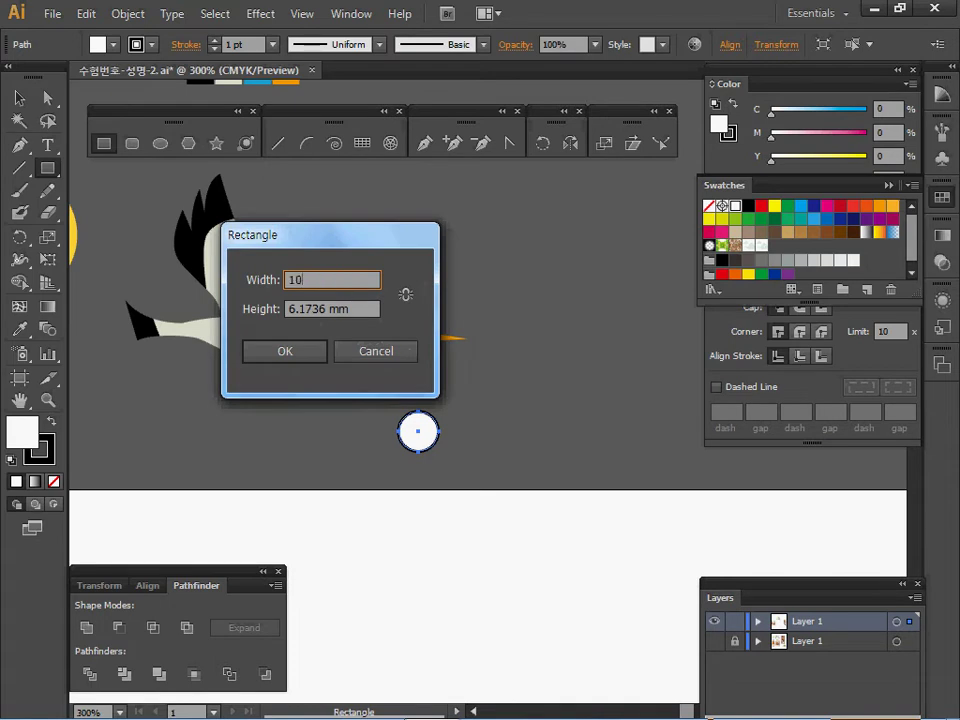
{"action": "key", "text": "Tab"}
{"action": "type", "text": "1.4"}
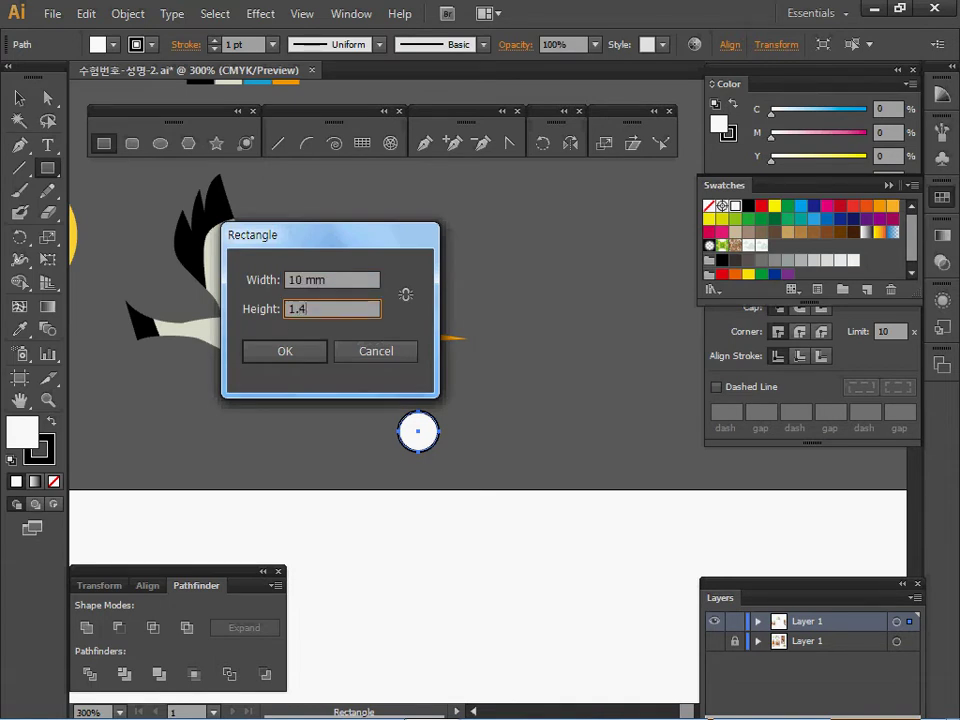
{"action": "key", "text": "Return"}
Place the neck rectangle so its end overlaps the circle's left edge, and align both shapes on their vertical centers.
{"action": "key", "text": "ctrl"}
{"action": "left_click_drag", "start_coordinate": [351, 423], "coordinate": [462, 446]}
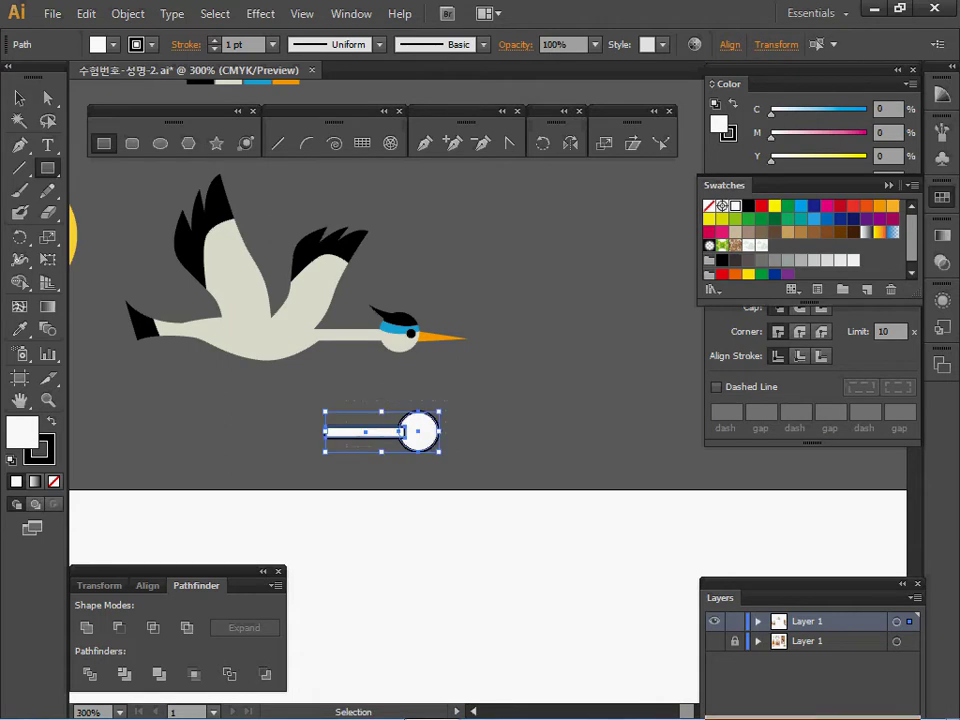
{"action": "key", "text": "shift+F7"}
{"action": "left_click", "coordinate": [235, 628]}
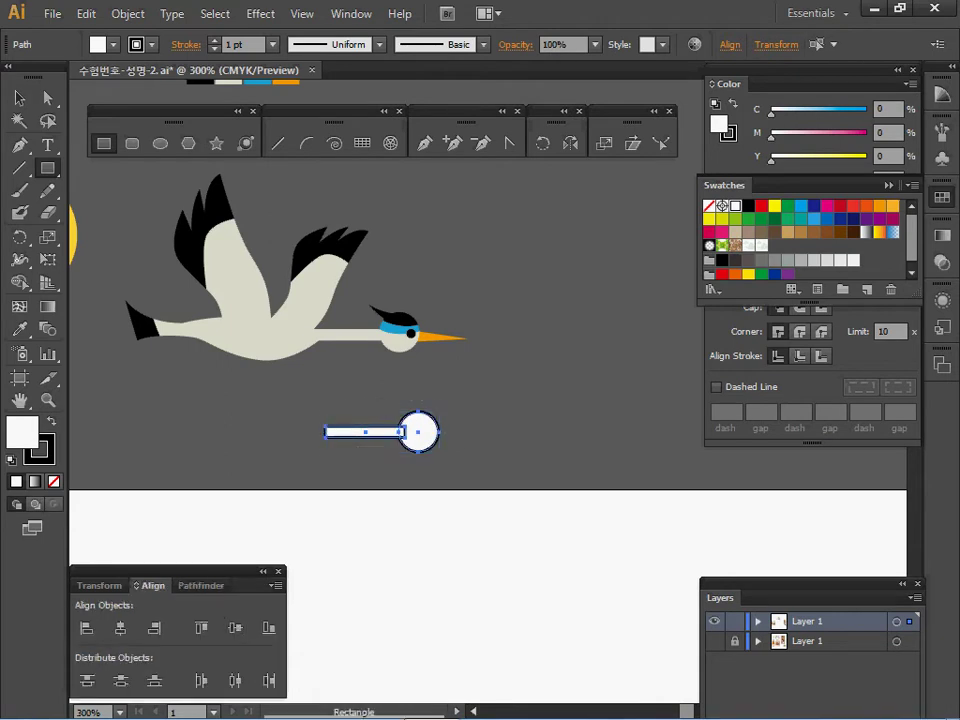
{"action": "key", "text": "ctrl+shift+a"}
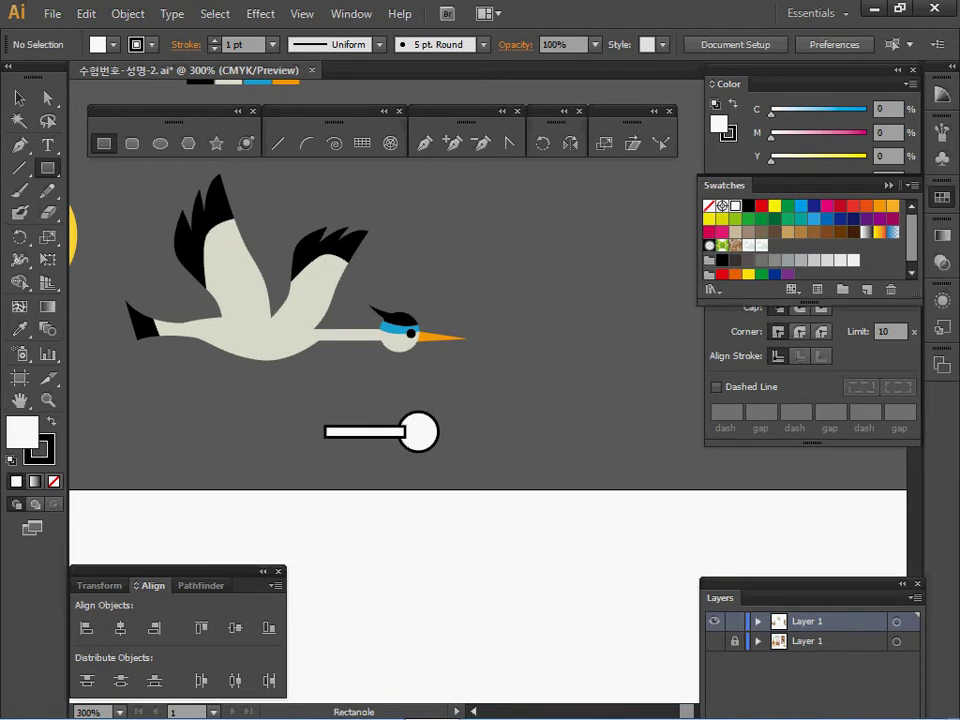
Prepare the Pen tool with no fill and a 1 pt yellow stroke (Y 100) for tracing the reference crane.
{"action": "key", "text": "space"}
{"action": "left_click_drag", "start_coordinate": [440, 400], "coordinate": [470, 392]}
{"action": "key", "text": "p"}
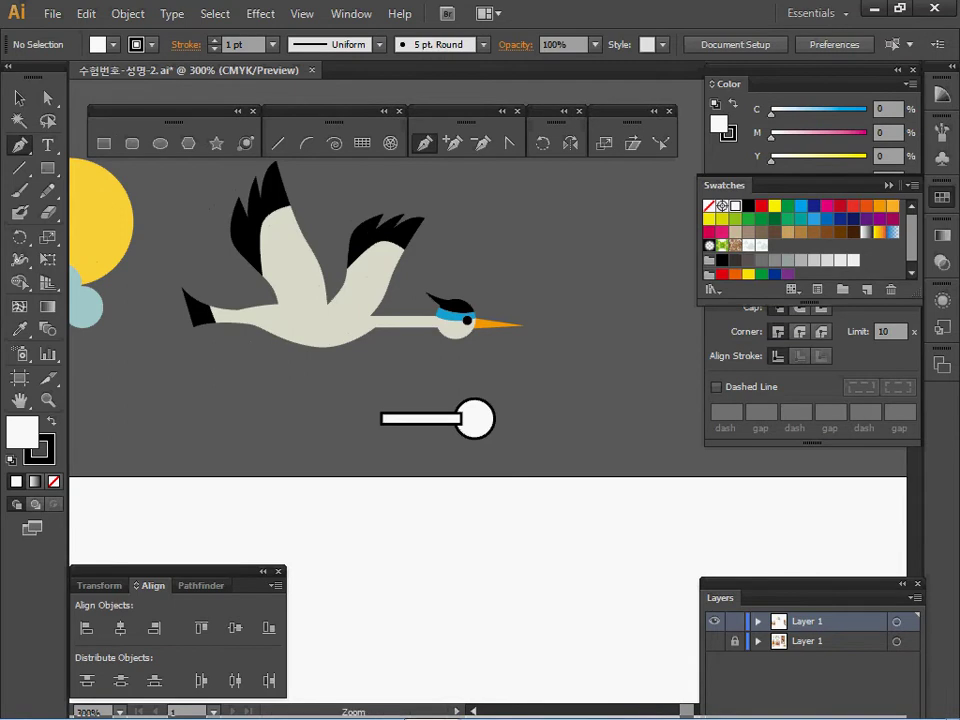
{"action": "key", "text": "ctrl+equal"}
{"action": "left_click_drag", "start_coordinate": [394, 328], "coordinate": [400, 350]}
{"action": "left_click", "coordinate": [400, 350], "text": "ctrl"}
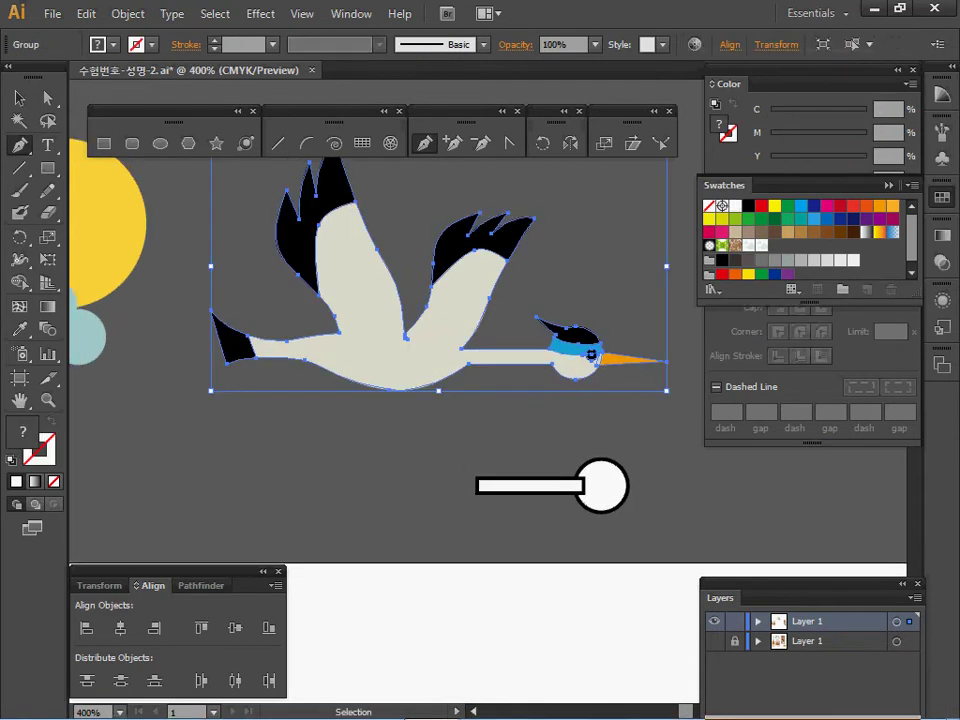
{"action": "left_click", "coordinate": [420, 440], "text": "ctrl"}
{"action": "key", "text": "space"}
{"action": "left_click_drag", "start_coordinate": [420, 430], "coordinate": [437, 447]}
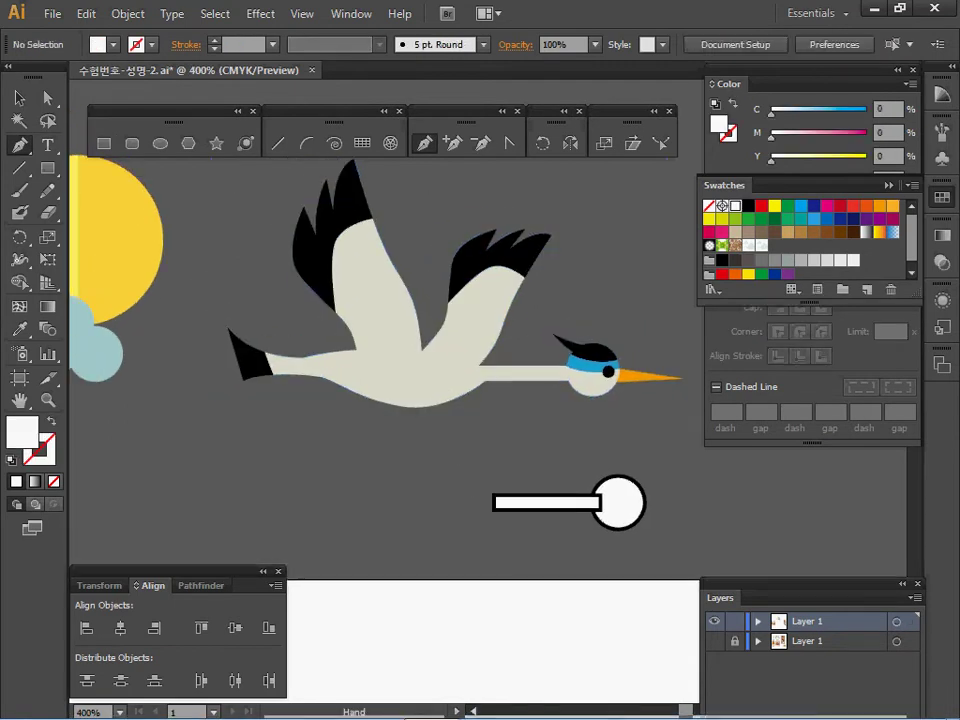
{"action": "key", "text": "ctrl"}
{"action": "key", "text": "shift+x"}
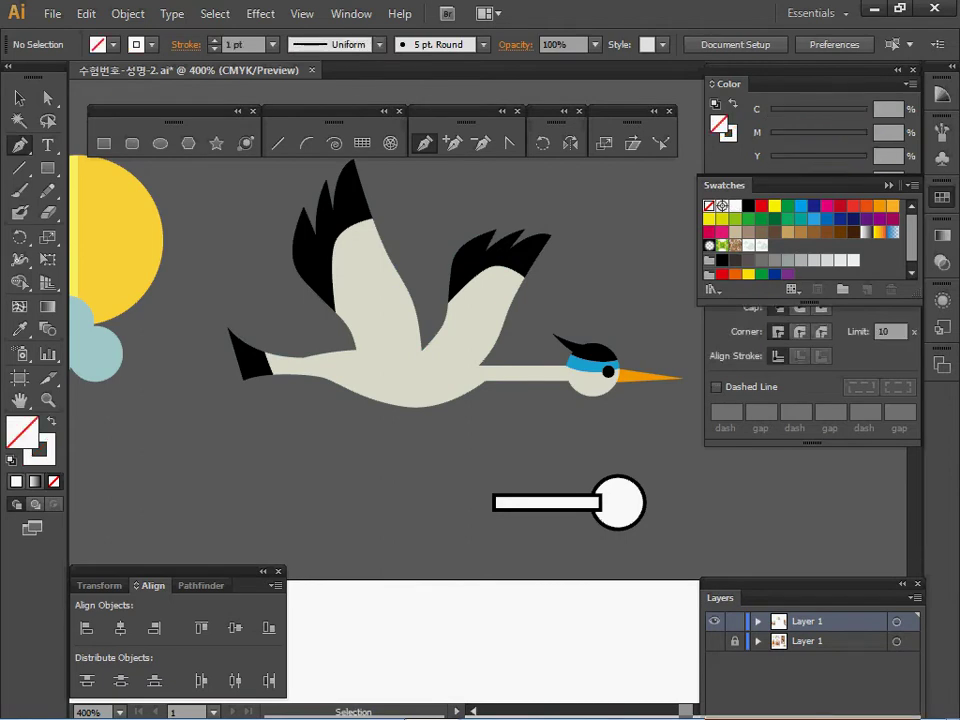
{"action": "key", "text": "x"}
{"action": "left_click_drag", "start_coordinate": [771, 160], "coordinate": [867, 160]}
Trace the crane's tail end and belly with the Pen tool, from the upper tail tip to the underside of the neck base.
{"action": "key", "text": "ctrl+plus"}
{"action": "key", "text": "space"}
{"action": "mouse_move", "coordinate": [440, 370]}
{"action": "left_mouse_down"}
{"action": "mouse_move", "coordinate": [471, 410]}
{"action": "mouse_move", "coordinate": [524, 416]}
{"action": "left_mouse_up"}
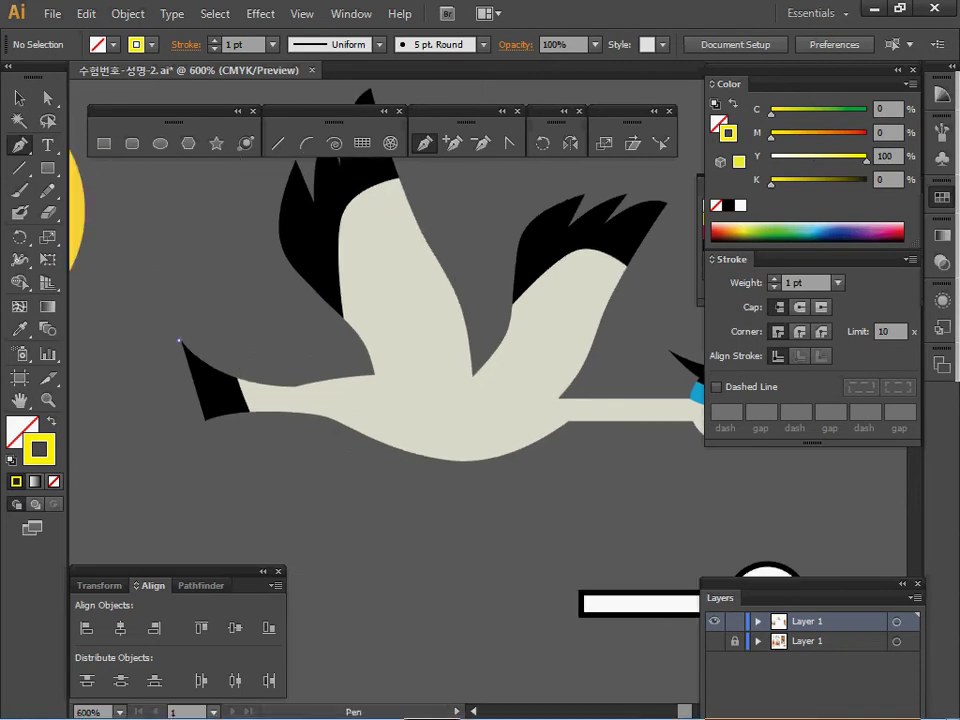
{"action": "left_click", "coordinate": [180, 341]}
{"action": "left_click", "coordinate": [204, 420]}
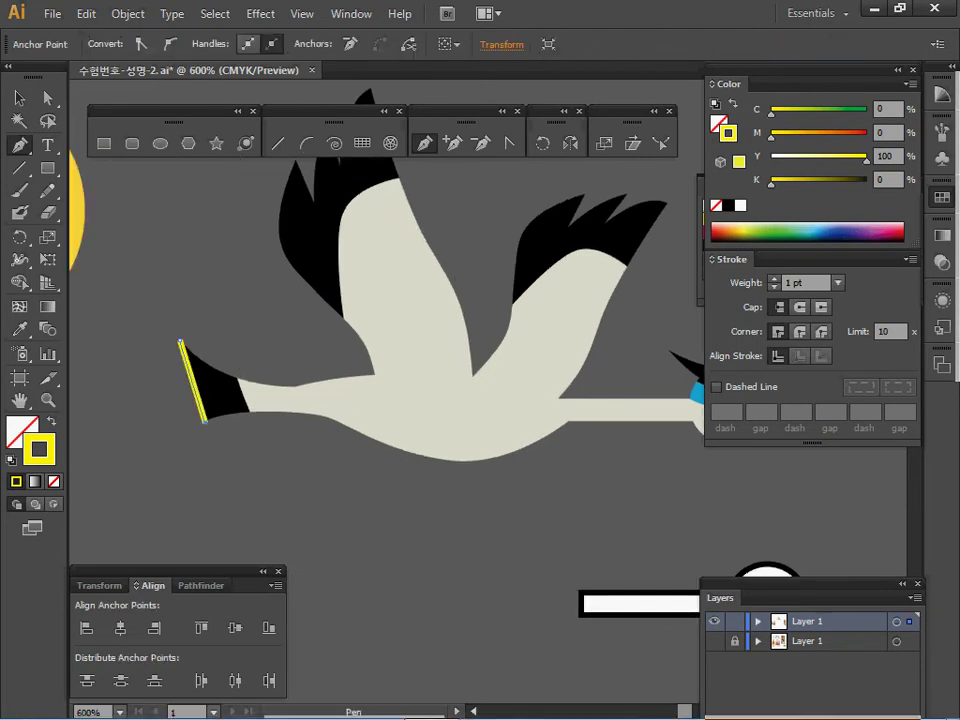
{"action": "left_click_drag", "start_coordinate": [300, 413], "coordinate": [350, 426]}
{"action": "left_click_drag", "start_coordinate": [403, 451], "coordinate": [445, 467]}
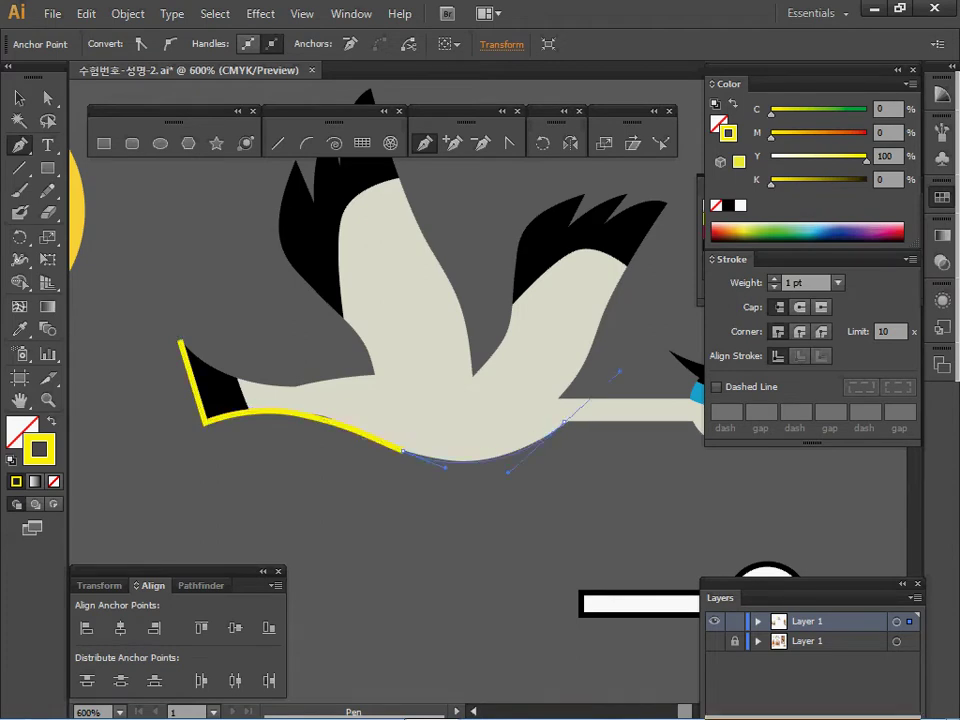
{"action": "left_click_drag", "start_coordinate": [565, 422], "coordinate": [622, 370]}
{"action": "left_click", "coordinate": [565, 422]}
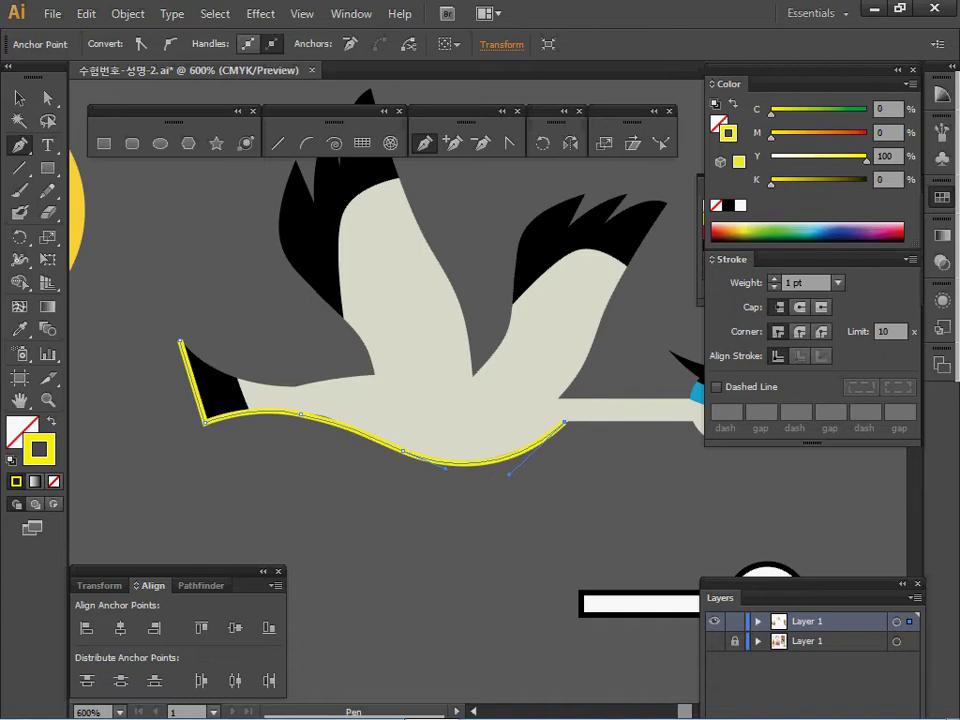
Continue the outline up the neck base and along the back, closing the body path at the upper tail tip.
{"action": "left_click", "coordinate": [563, 398]}
{"action": "left_click_drag", "start_coordinate": [409, 374], "coordinate": [346, 375]}
{"action": "left_click", "coordinate": [296, 386]}
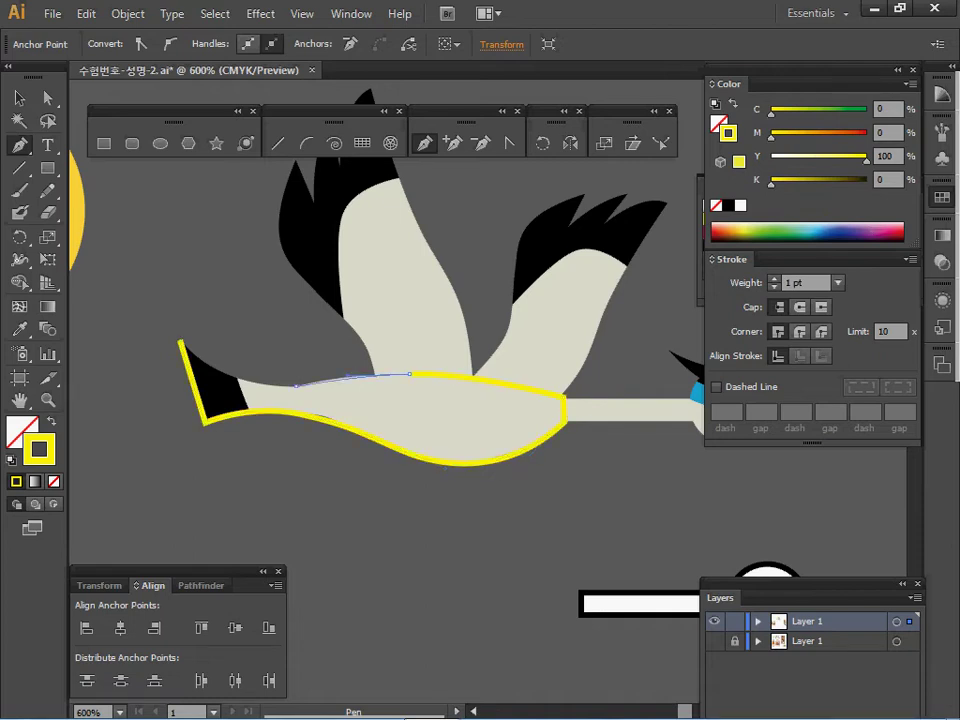
{"action": "left_click_drag", "start_coordinate": [180, 341], "coordinate": [159, 302]}
{"action": "left_click", "coordinate": [159, 302], "text": "ctrl"}
Draw an open curve across the tail along the boundary between its black tip and the beige body.
{"action": "left_click_drag", "start_coordinate": [420, 330], "coordinate": [401, 382]}
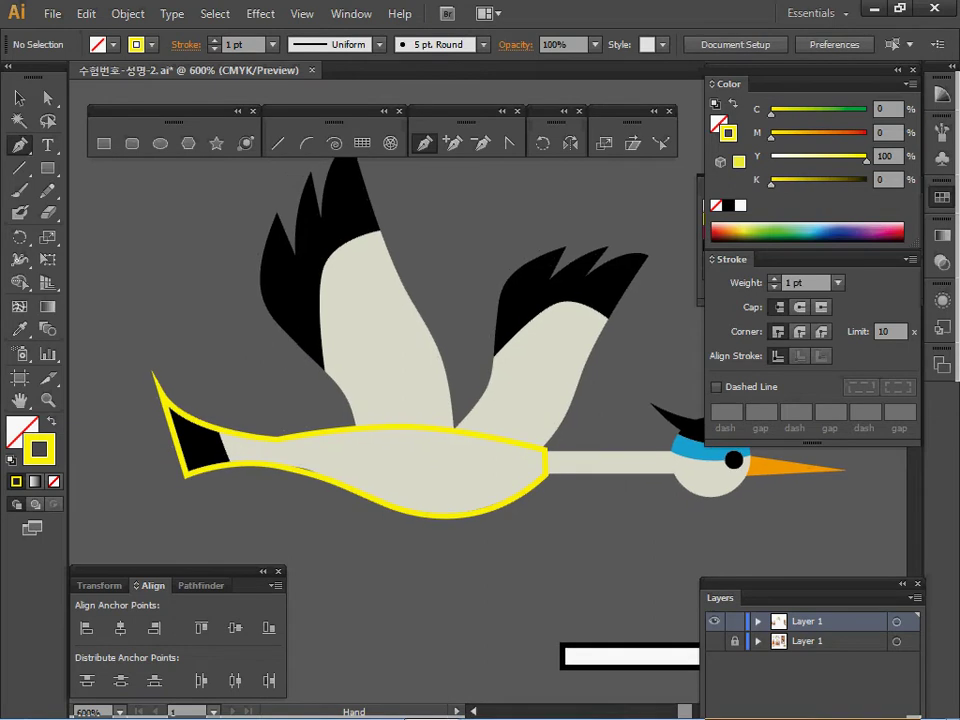
{"action": "key", "text": "ctrl"}
{"action": "left_click_drag", "start_coordinate": [401, 382], "coordinate": [401, 397]}
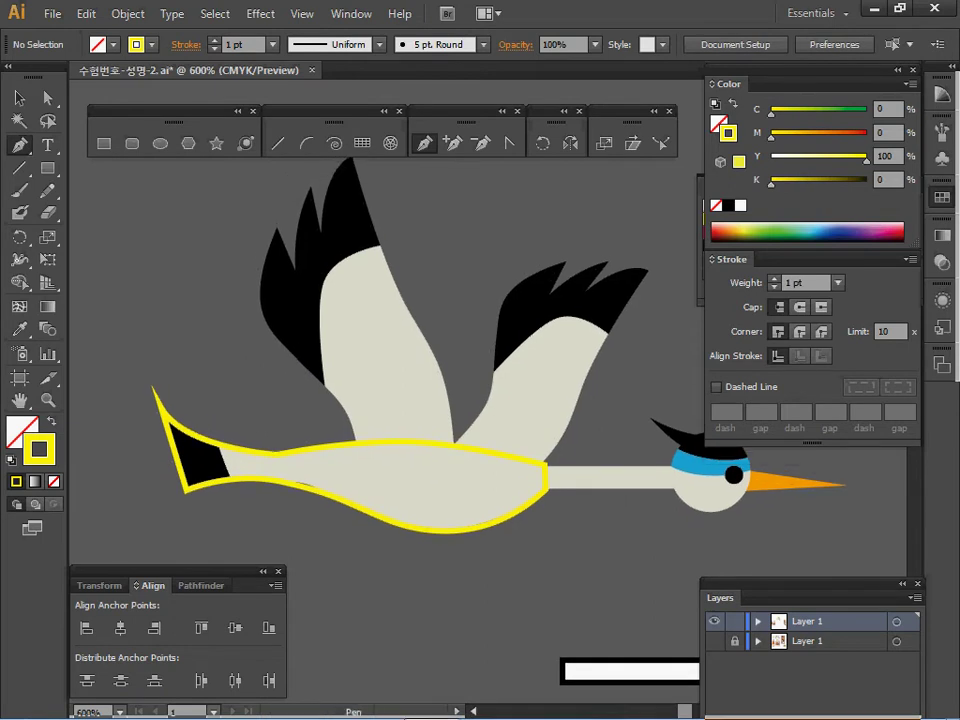
{"action": "left_click", "coordinate": [199, 367]}
{"action": "left_click_drag", "start_coordinate": [222, 482], "coordinate": [280, 557]}
{"action": "left_click", "coordinate": [280, 557], "text": "ctrl"}
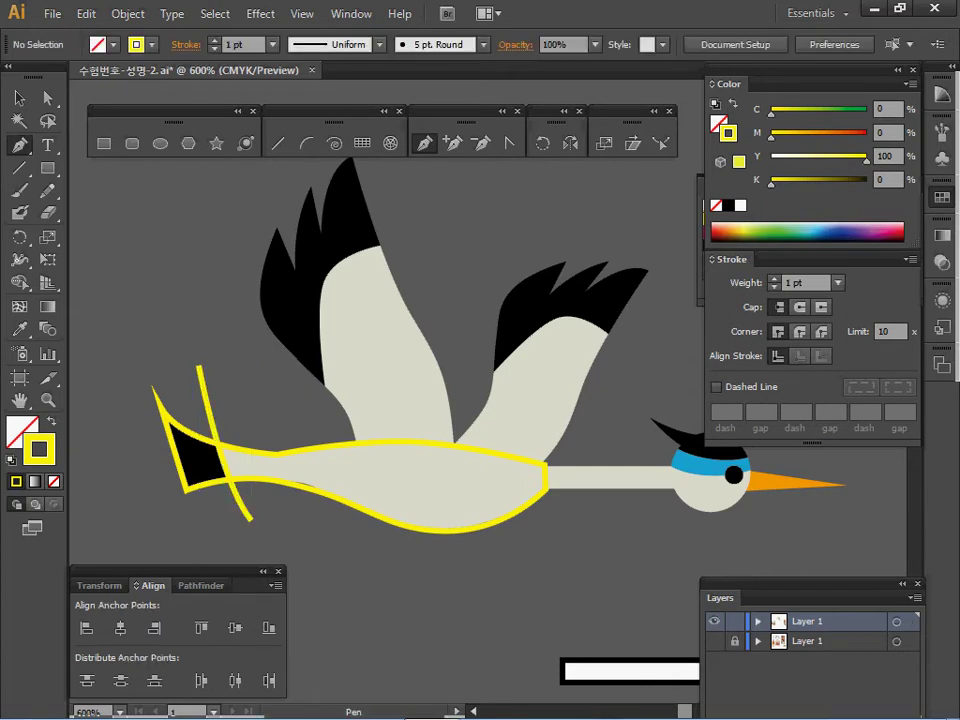
Start the left wing's outline inside the body, tracing its outer edge to the first feather tip and down to the first notch.
{"action": "left_click", "coordinate": [366, 477]}
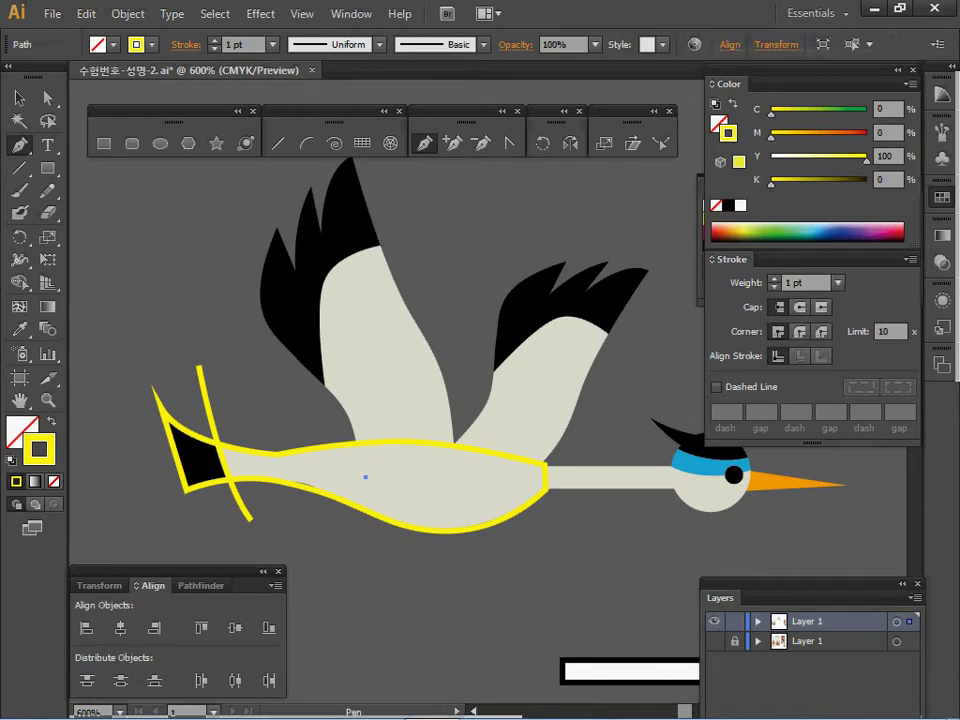
{"action": "left_click", "coordinate": [365, 477]}
{"action": "left_click_drag", "start_coordinate": [333, 391], "coordinate": [308, 373]}
{"action": "left_click_drag", "start_coordinate": [261, 295], "coordinate": [263, 262]}
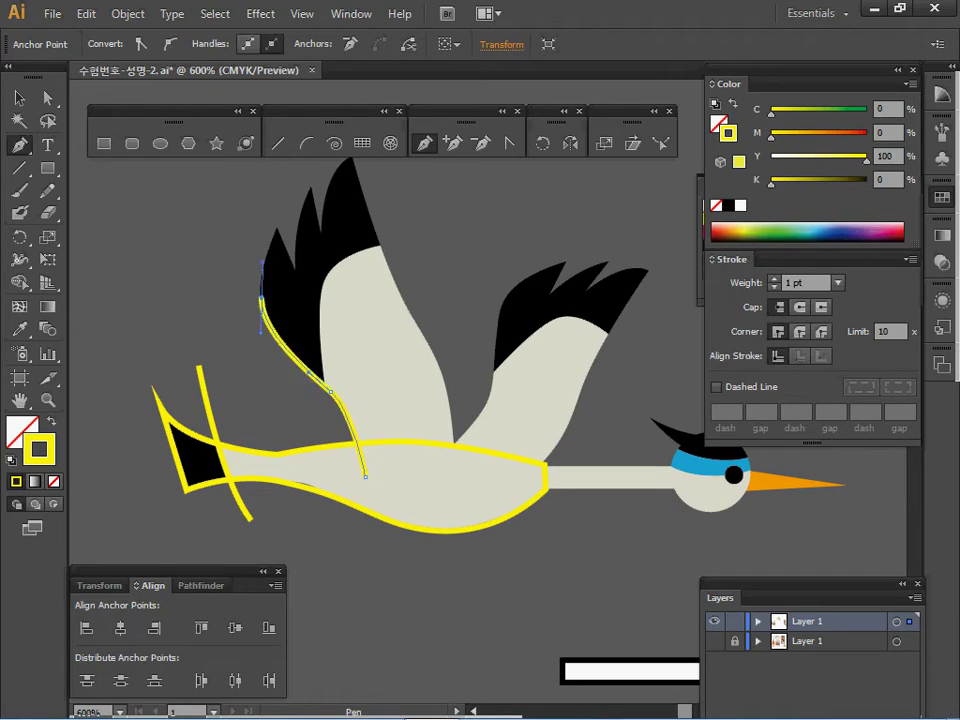
{"action": "left_click", "coordinate": [275, 231]}
{"action": "left_click", "coordinate": [295, 268]}
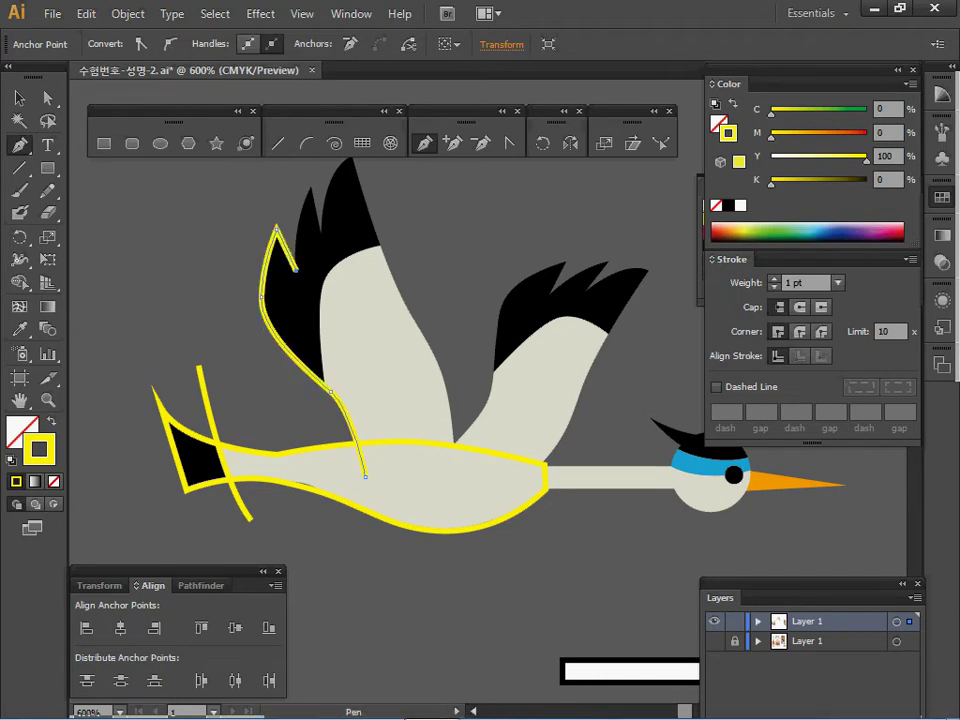
Trace the left wing's second feather, second notch and topmost feather tip, making the feather tips sharp corners.
{"action": "left_click_drag", "start_coordinate": [310, 187], "coordinate": [332, 165]}
{"action": "left_click", "coordinate": [314, 252], "text": "ctrl"}
{"action": "left_click_drag", "start_coordinate": [314, 252], "coordinate": [157, 219]}
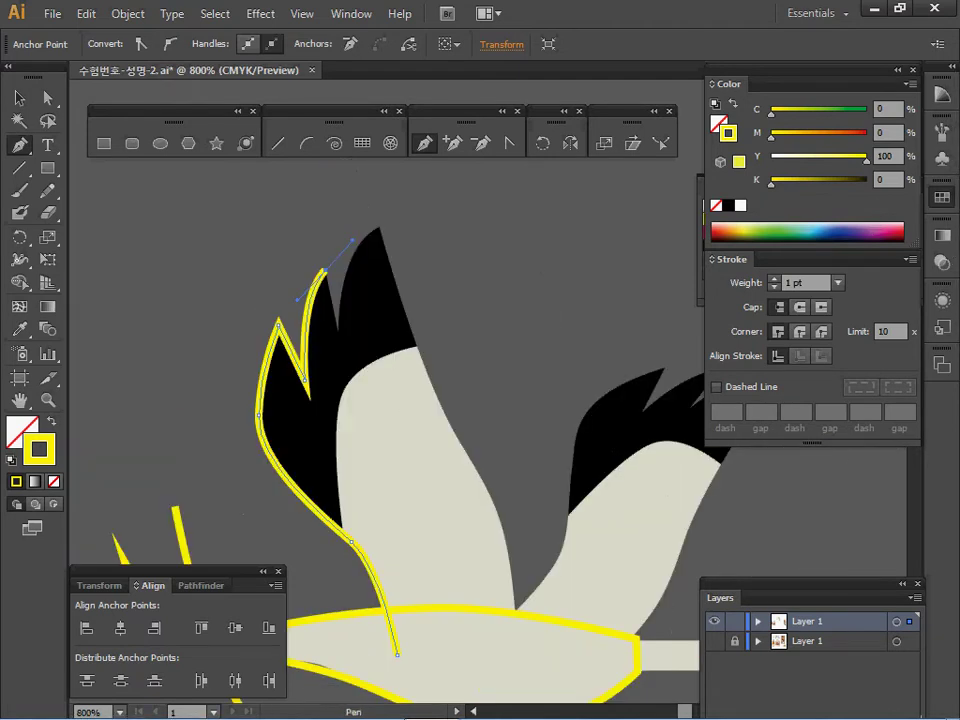
{"action": "left_click", "coordinate": [325, 270]}
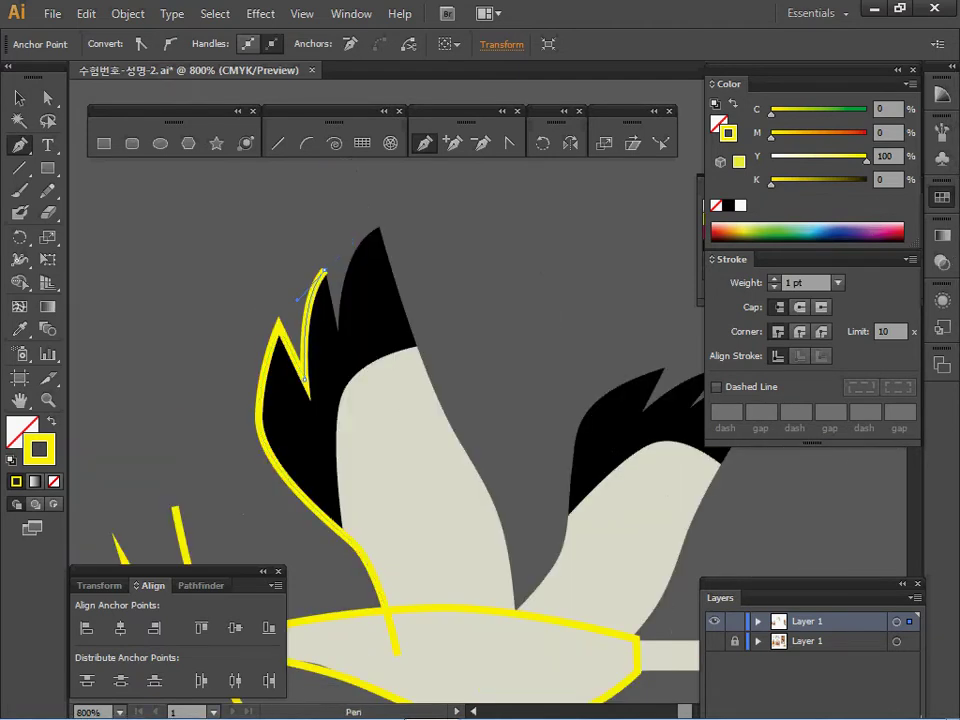
{"action": "left_click", "coordinate": [340, 336]}
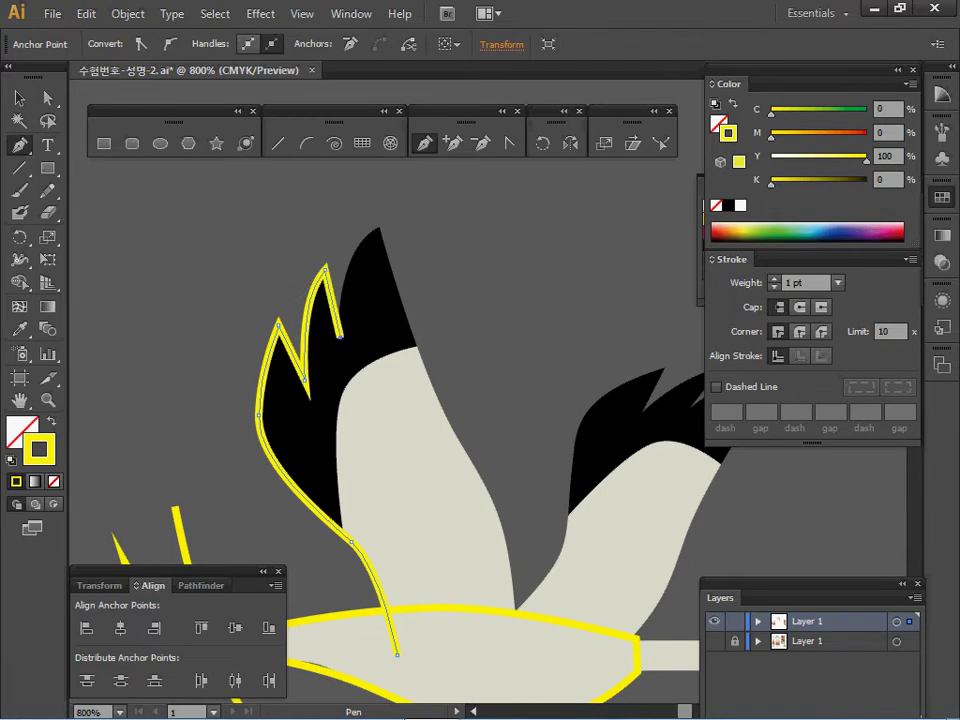
{"action": "left_click_drag", "start_coordinate": [379, 229], "coordinate": [427, 203]}
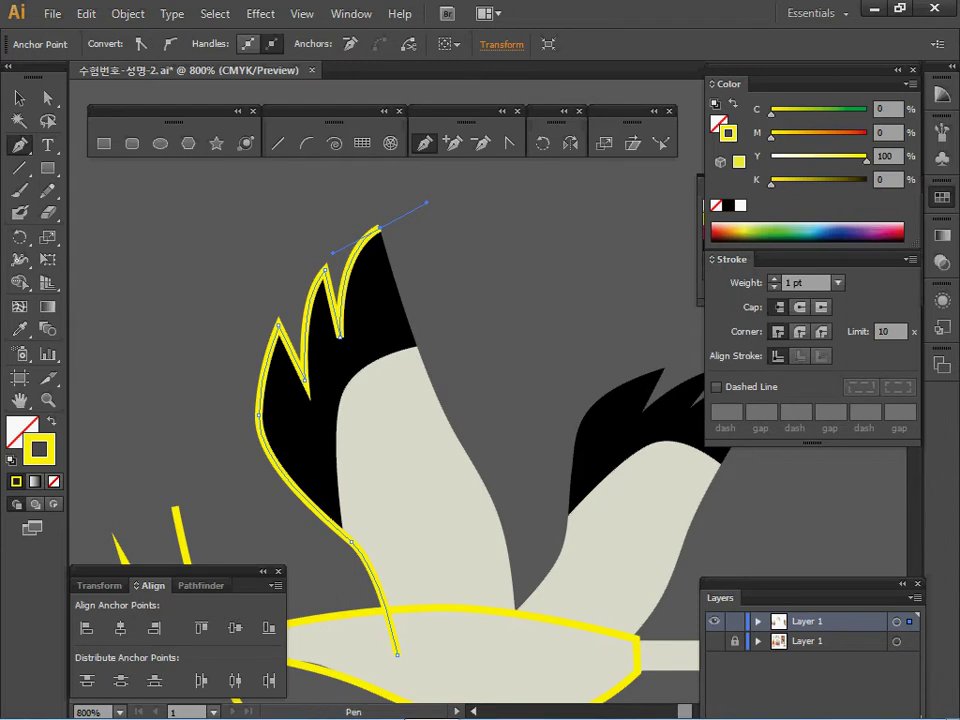
{"action": "left_click", "coordinate": [379, 229]}
Trace the left wing's inner edge down into the body and close the wing path at its starting point.
{"action": "left_click", "coordinate": [408, 364], "text": "ctrl+alt"}
{"action": "left_click_drag", "start_coordinate": [408, 364], "coordinate": [284, 241]}
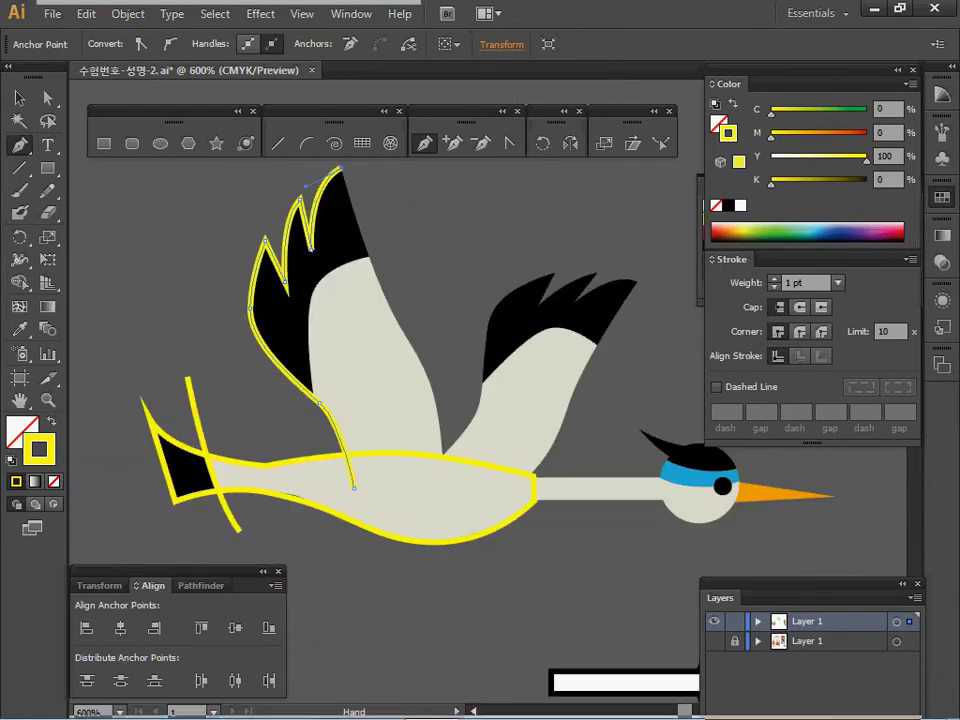
{"action": "left_click_drag", "start_coordinate": [375, 275], "coordinate": [379, 290]}
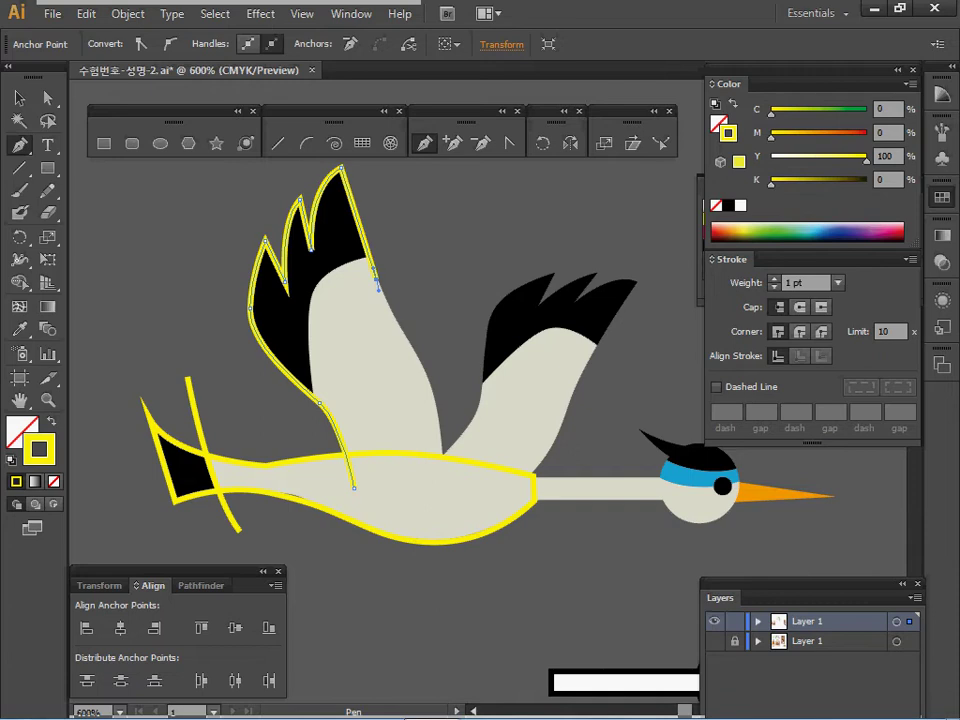
{"action": "left_click_drag", "start_coordinate": [429, 381], "coordinate": [440, 414]}
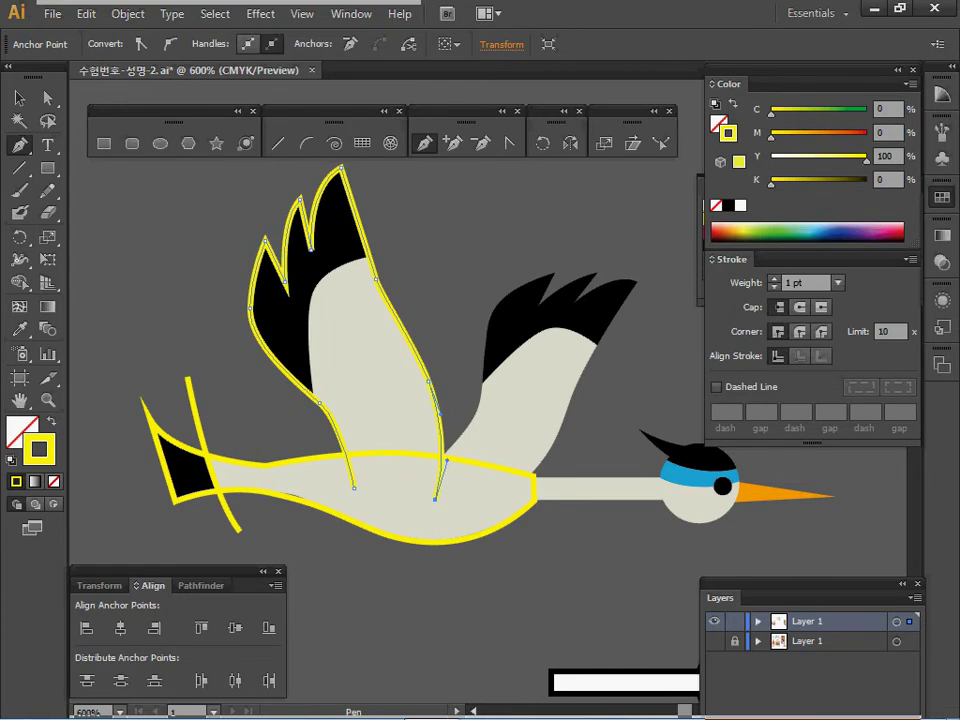
{"action": "left_click", "coordinate": [354, 488]}
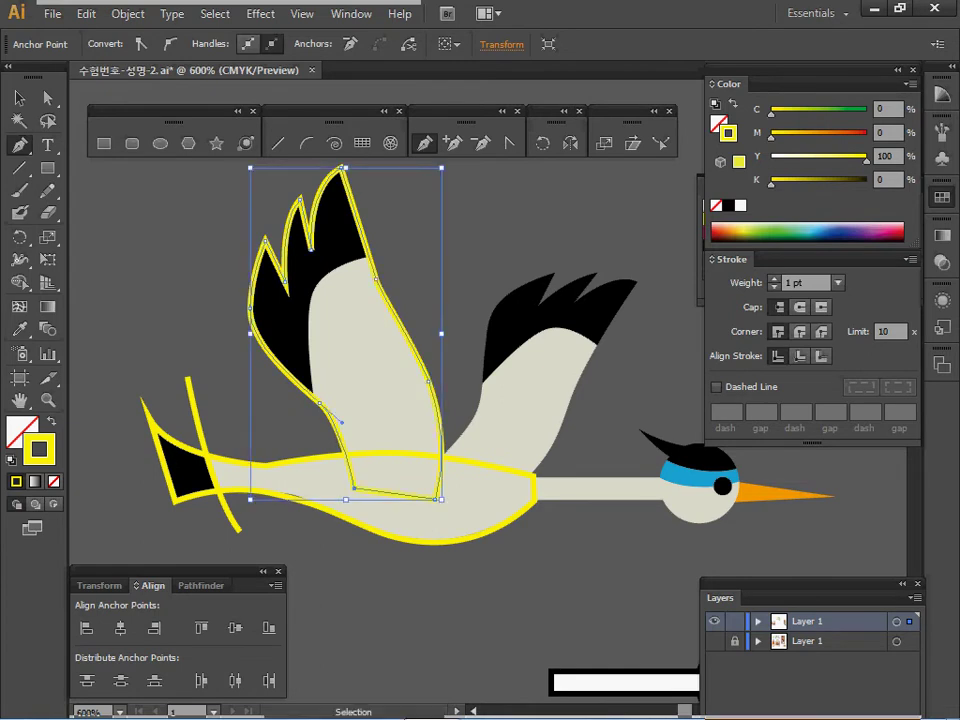
Move the left wing's two base anchor points slightly lower inside the body and deselect the path.
{"action": "key", "text": "a"}
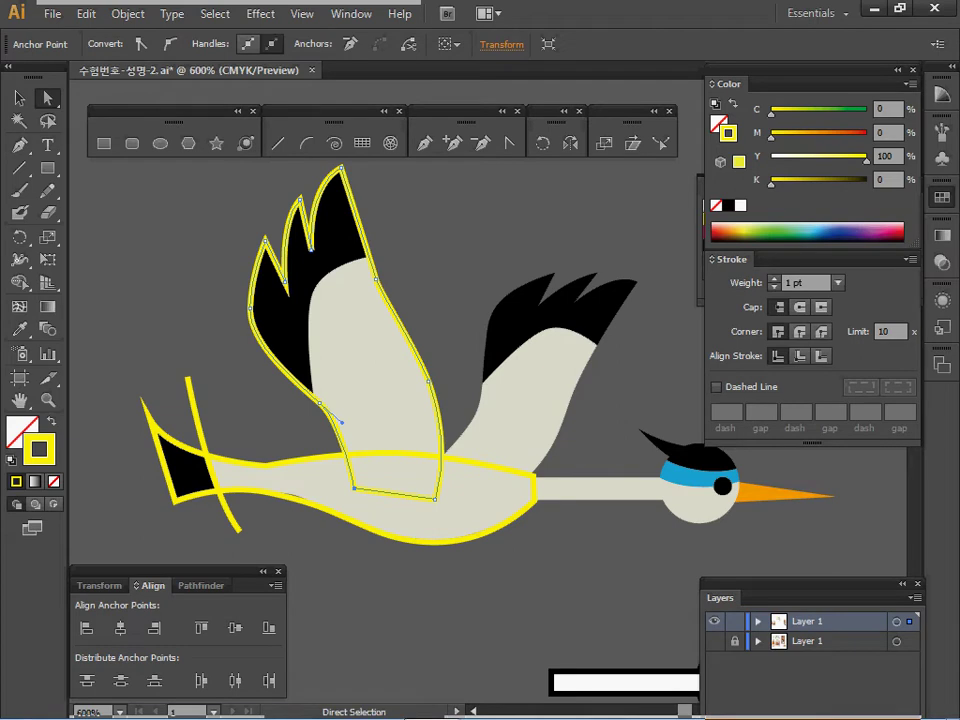
{"action": "left_click_drag", "start_coordinate": [354, 488], "coordinate": [355, 498]}
{"action": "left_click_drag", "start_coordinate": [435, 498], "coordinate": [434, 504]}
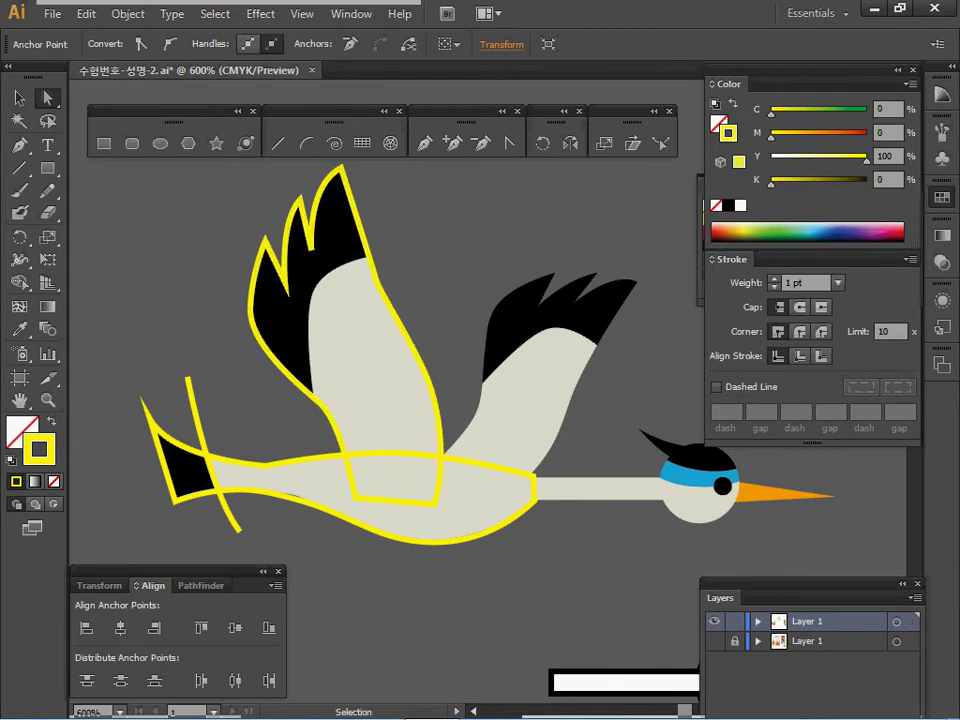
{"action": "key", "text": "ctrl+shift+a"}
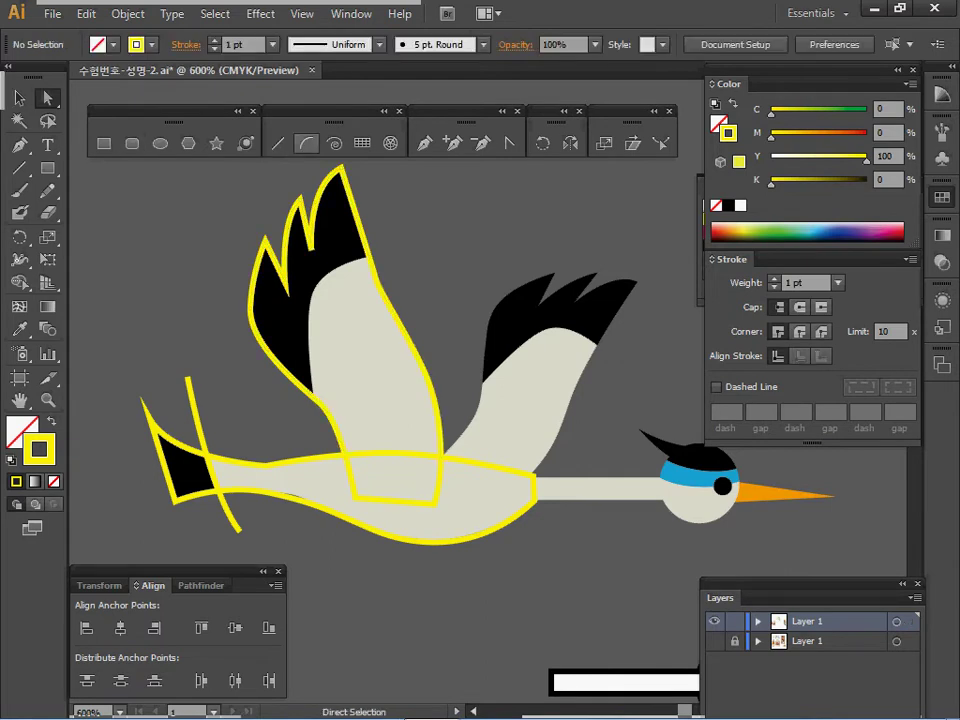
Draw an open curve across the left wing along the boundary between its black feathers and beige area.
{"action": "key", "text": "p"}
{"action": "left_click", "coordinate": [311, 424]}
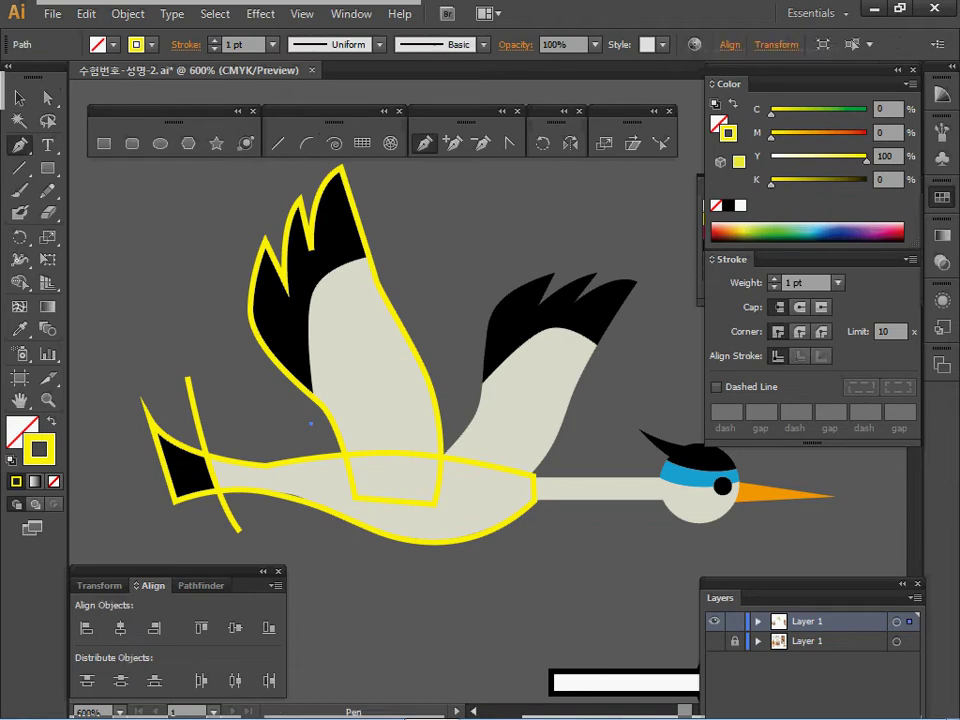
{"action": "left_click_drag", "start_coordinate": [308, 325], "coordinate": [312, 295]}
{"action": "left_click_drag", "start_coordinate": [397, 251], "coordinate": [491, 238]}
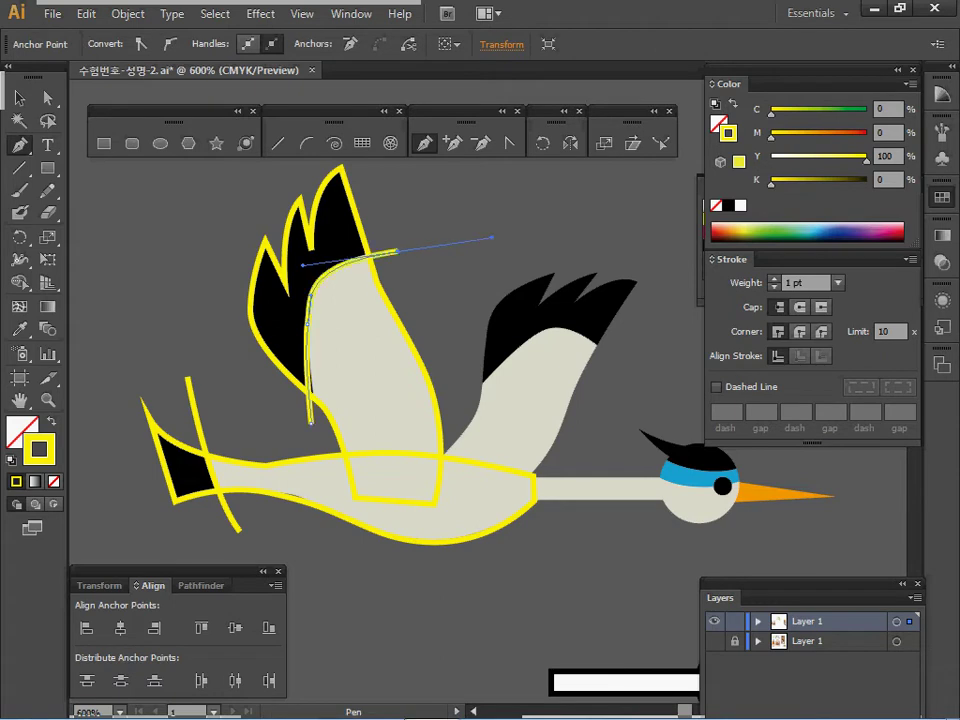
Extend the lower end of the left wing's color-boundary curve slightly past the wing's edge and deselect the curve.
{"action": "left_click_drag", "start_coordinate": [311, 424], "coordinate": [320, 428]}
{"action": "left_click", "coordinate": [272, 420], "text": "ctrl"}
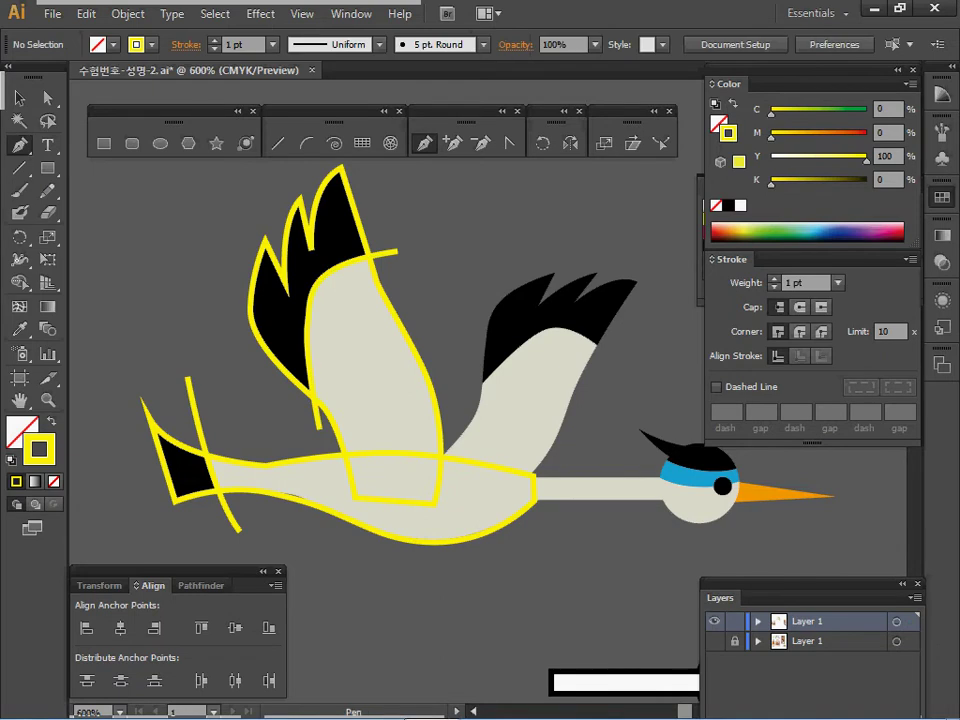
Move the neck rectangle and head circle onto the crane's neck and head, fine-tuning their position to match the reference.
{"action": "left_click_drag", "start_coordinate": [480, 440], "coordinate": [442, 418]}
{"action": "left_click_drag", "start_coordinate": [636, 612], "coordinate": [624, 467]}
{"action": "left_click_drag", "start_coordinate": [562, 466], "coordinate": [562, 460]}
{"action": "left_click", "coordinate": [579, 430]}
{"action": "left_click", "coordinate": [580, 458]}
{"action": "key", "text": "Down"}
{"action": "left_click", "coordinate": [580, 430]}
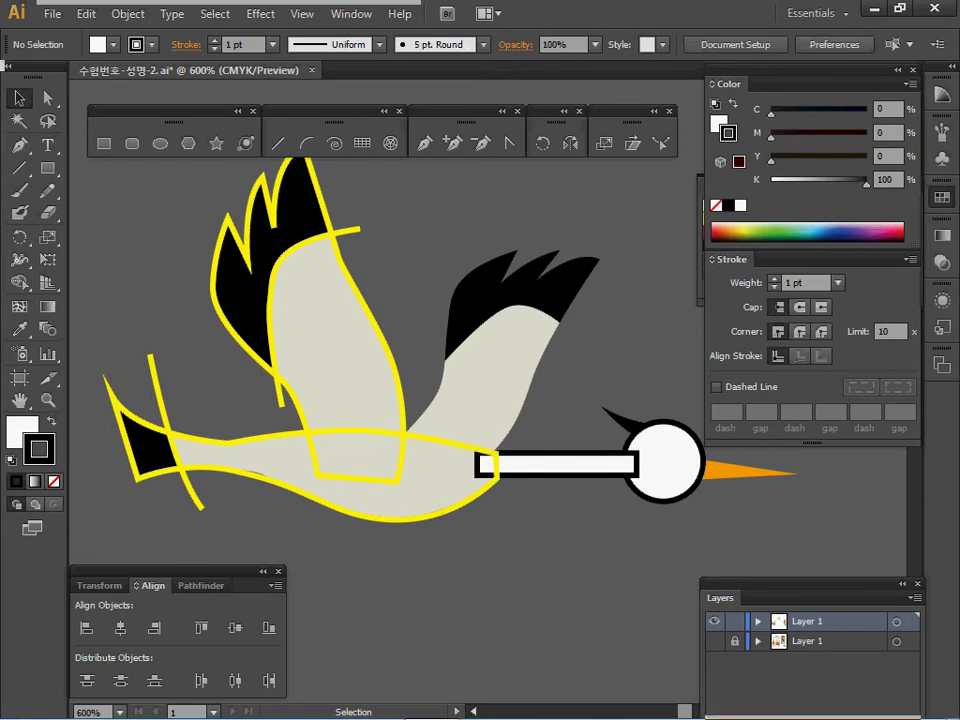
Divide the left wing outline along its boundary curve with the Pathfinder Divide operation.
{"action": "left_click_drag", "start_coordinate": [229, 214], "coordinate": [326, 321]}
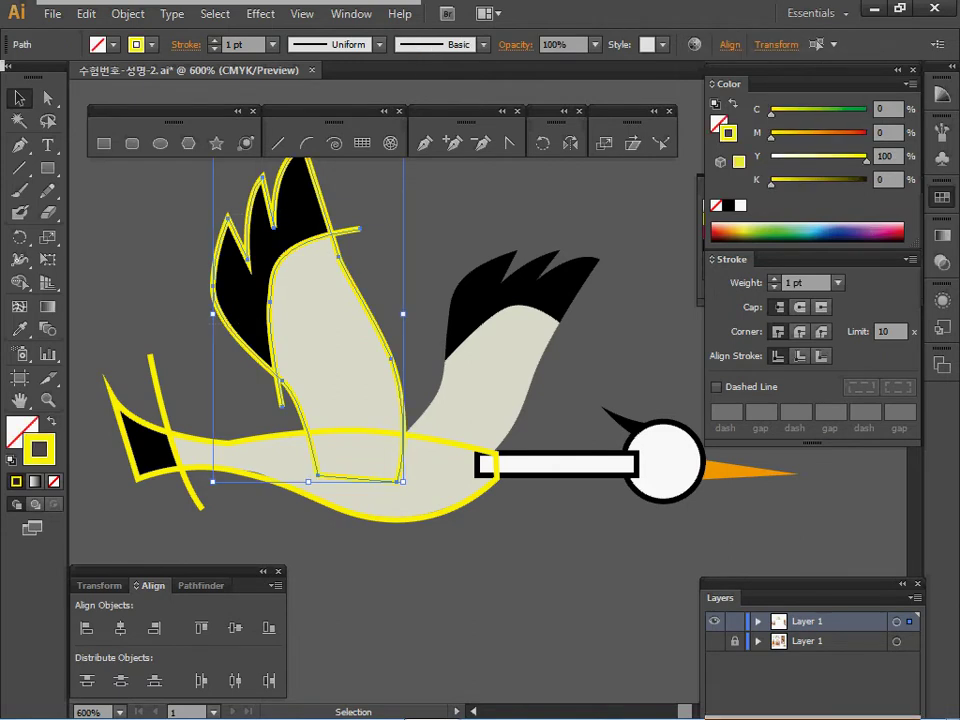
{"action": "left_click", "coordinate": [201, 586]}
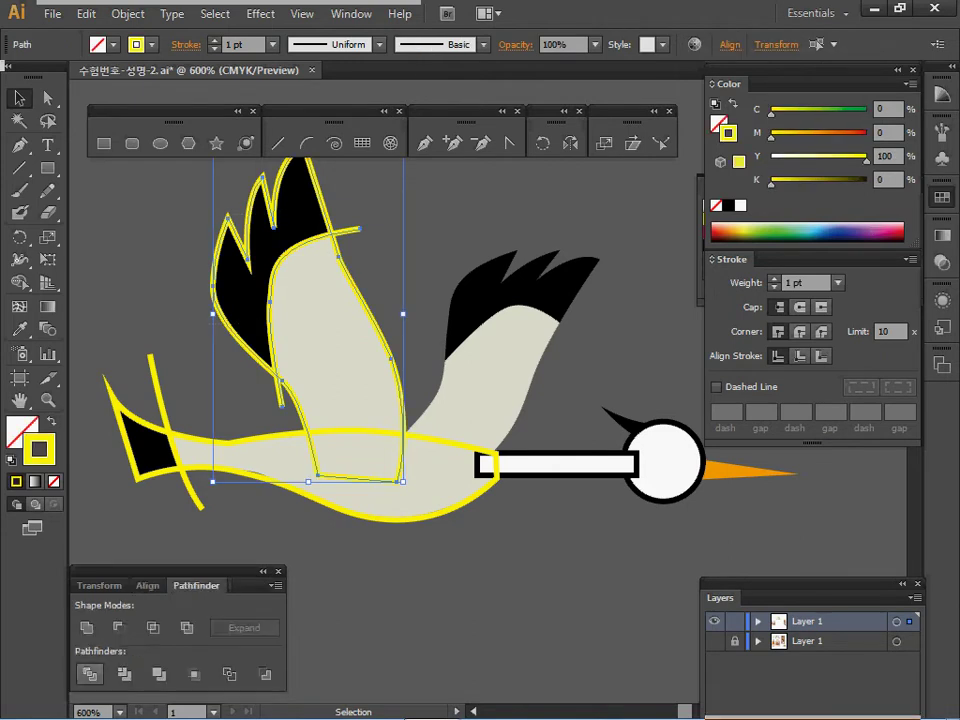
{"action": "left_click", "coordinate": [90, 675]}
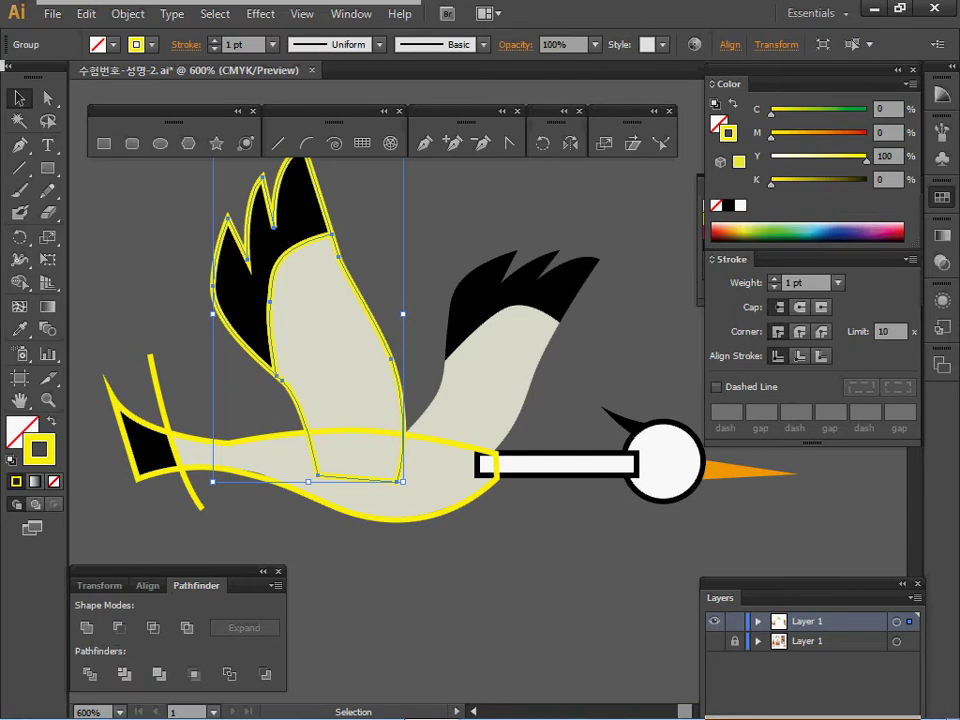
Isolate the left wing group, sample black for its feather section and beige for its inner section, and exit isolation.
{"action": "double_click", "coordinate": [235, 332]}
{"action": "left_click", "coordinate": [235, 332]}
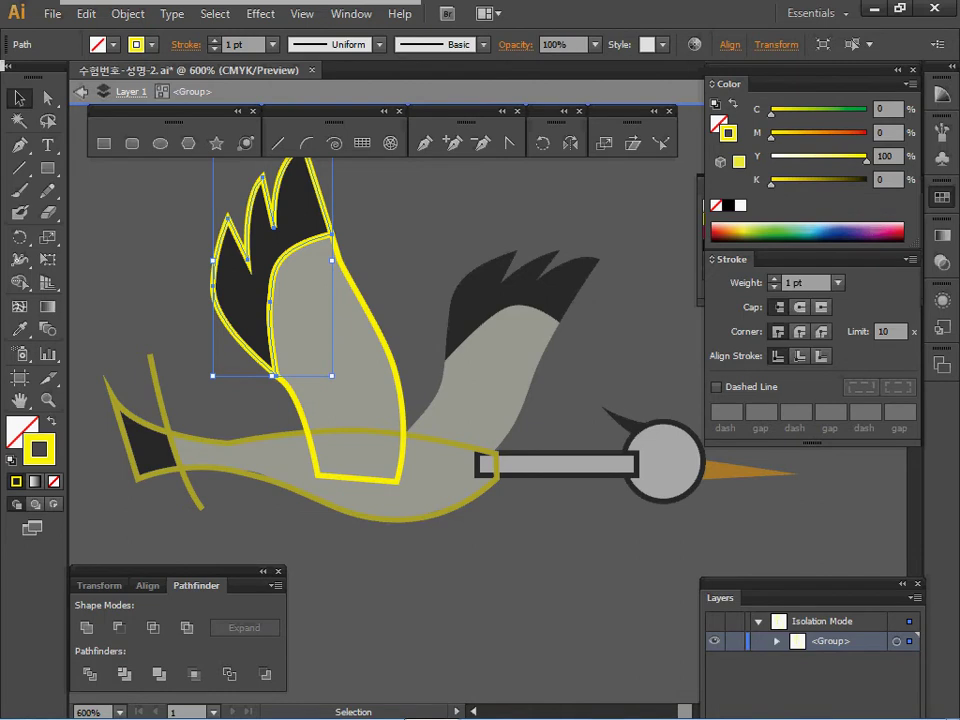
{"action": "left_click", "coordinate": [180, 318]}
{"action": "left_click", "coordinate": [235, 332]}
{"action": "key", "text": "i"}
{"action": "left_click", "coordinate": [495, 303]}
{"action": "left_click", "coordinate": [372, 318], "text": "ctrl"}
{"action": "left_click", "coordinate": [495, 360]}
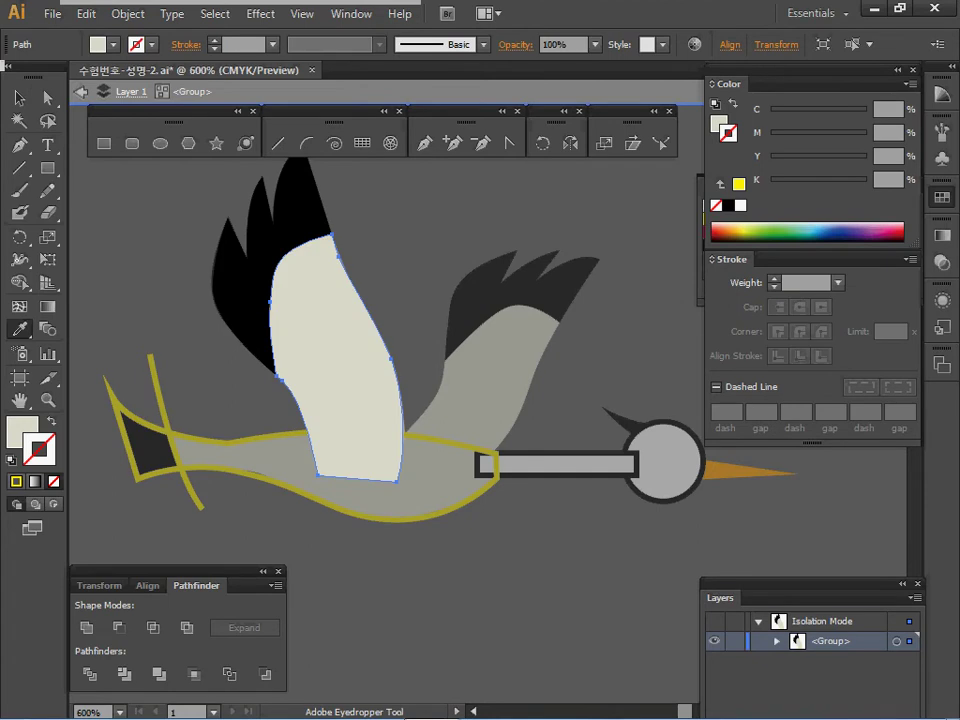
{"action": "key", "text": "Escape"}
Select the whole left wing group and create a copy of it scaled uniformly to 80%.
{"action": "left_click", "coordinate": [425, 315], "text": "ctrl"}
{"action": "left_click", "coordinate": [345, 325], "text": "ctrl"}
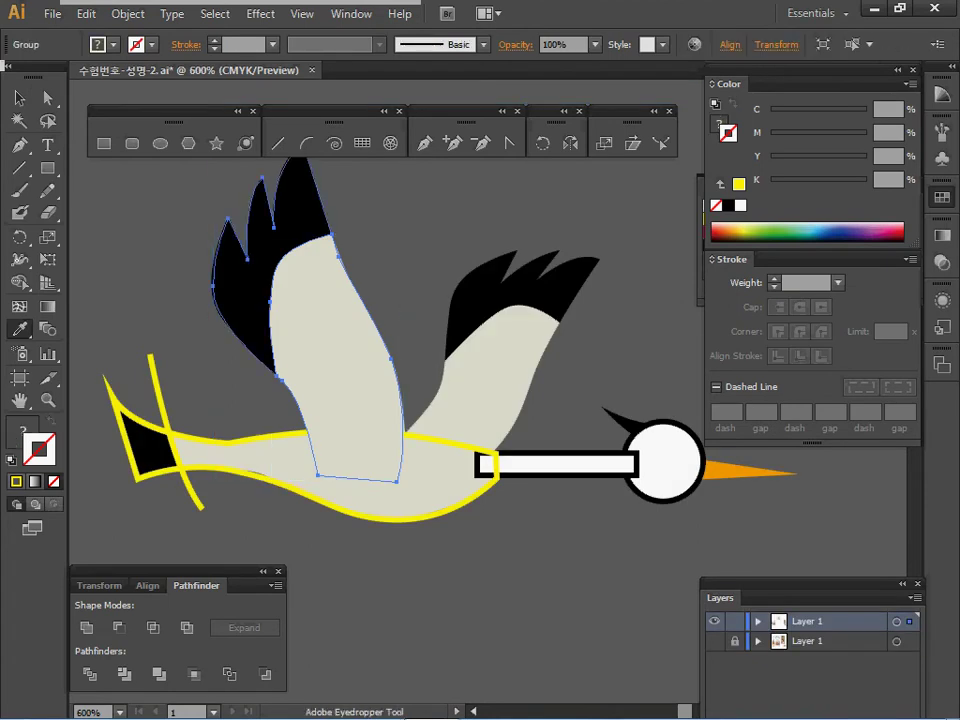
{"action": "key", "text": "ctrl"}
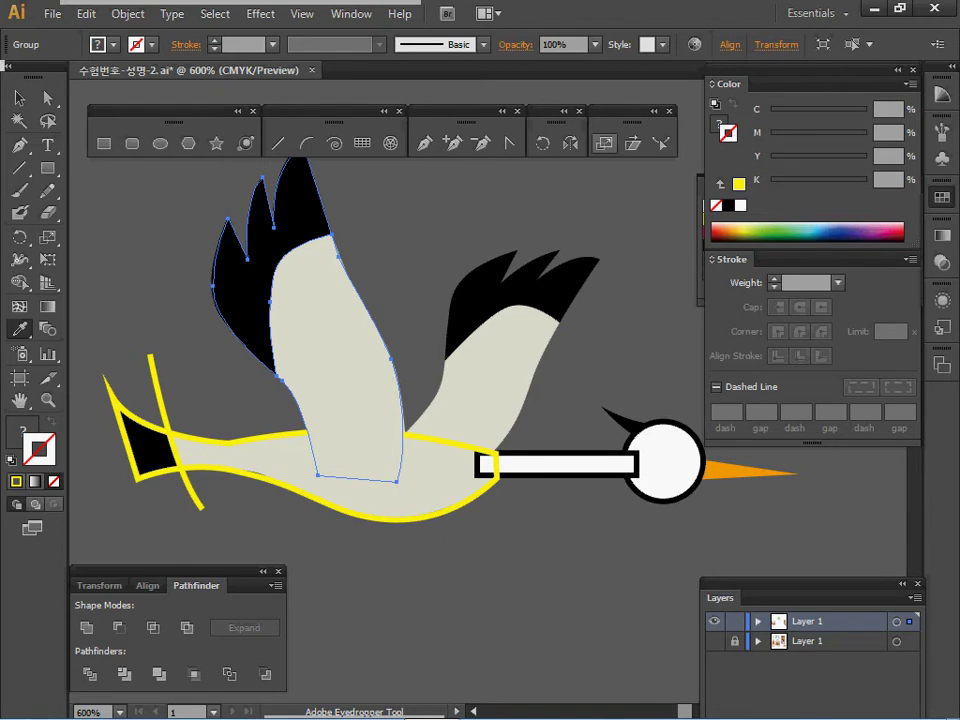
{"action": "double_click", "coordinate": [604, 143]}
{"action": "type", "text": "80"}
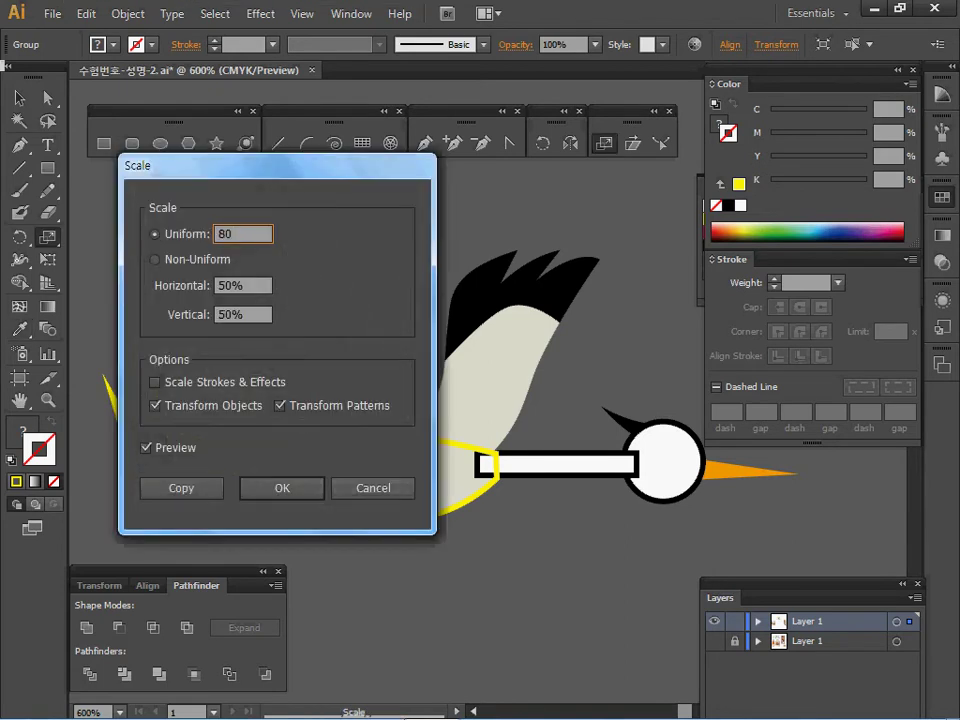
{"action": "key", "text": "Return"}
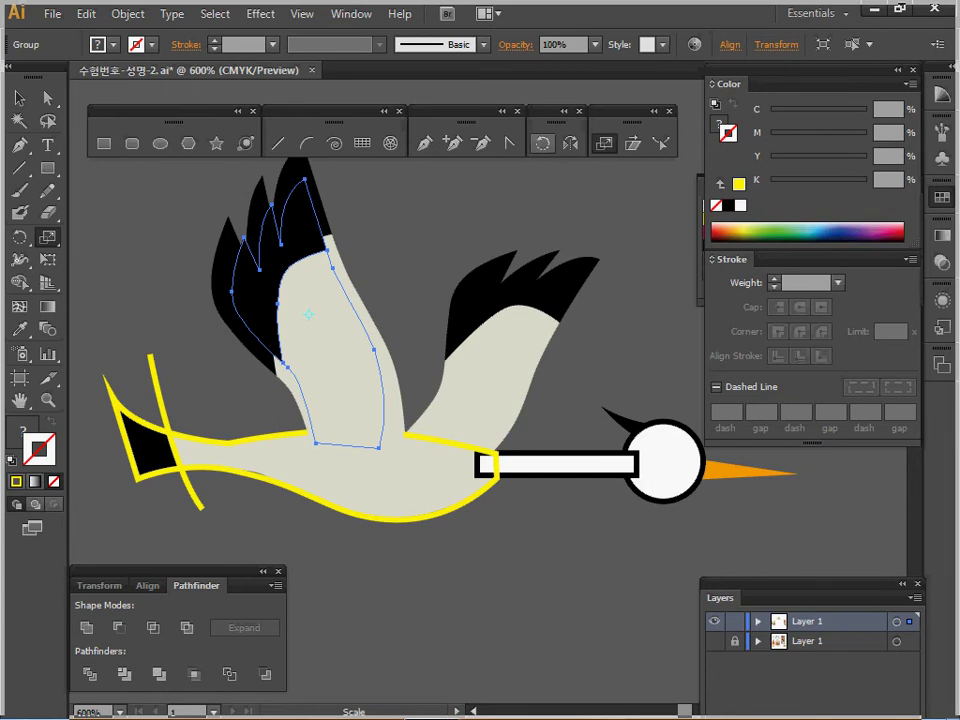
Rotate the smaller wing copy clockwise and move it over the right wing of the reference crane.
{"action": "double_click", "coordinate": [542, 143]}
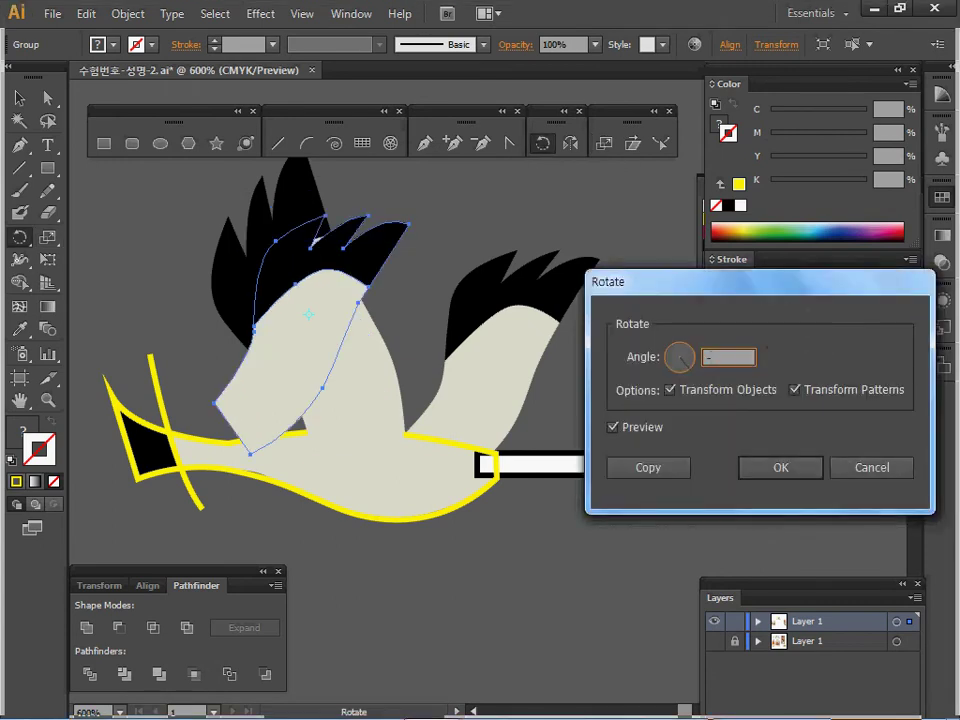
{"action": "key", "text": "Return"}
{"action": "key", "text": "v"}
{"action": "left_click_drag", "start_coordinate": [310, 330], "coordinate": [509, 356]}
{"action": "key", "text": "r"}
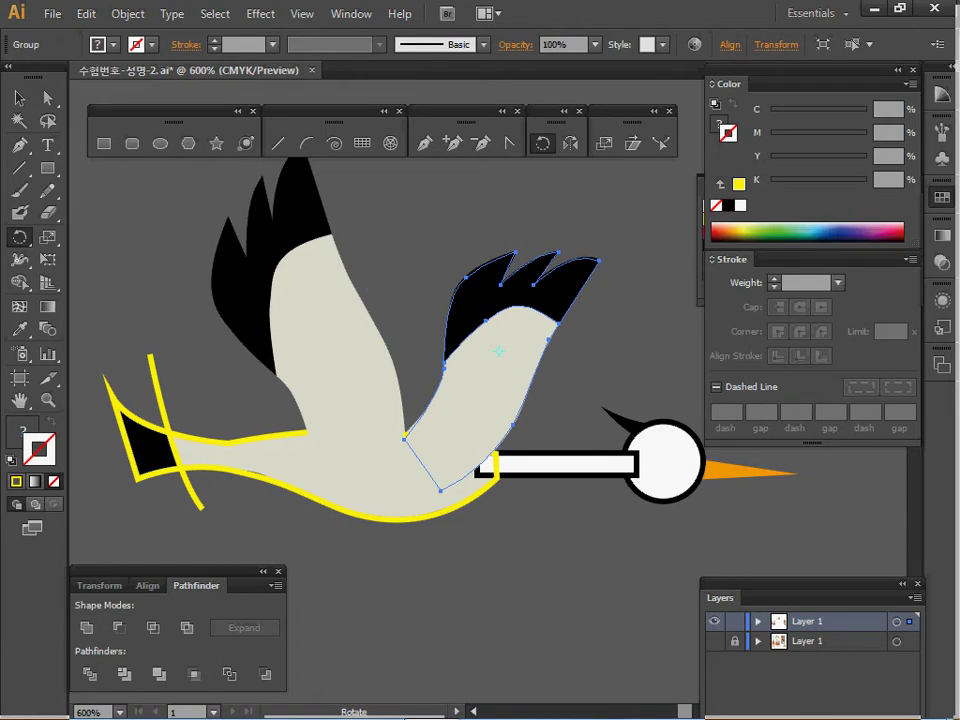
Divide the body outline along the curve crossing the tail with the Pathfinder Divide operation.
{"action": "key", "text": "ctrl"}
{"action": "left_click_drag", "start_coordinate": [109, 342], "coordinate": [230, 506]}
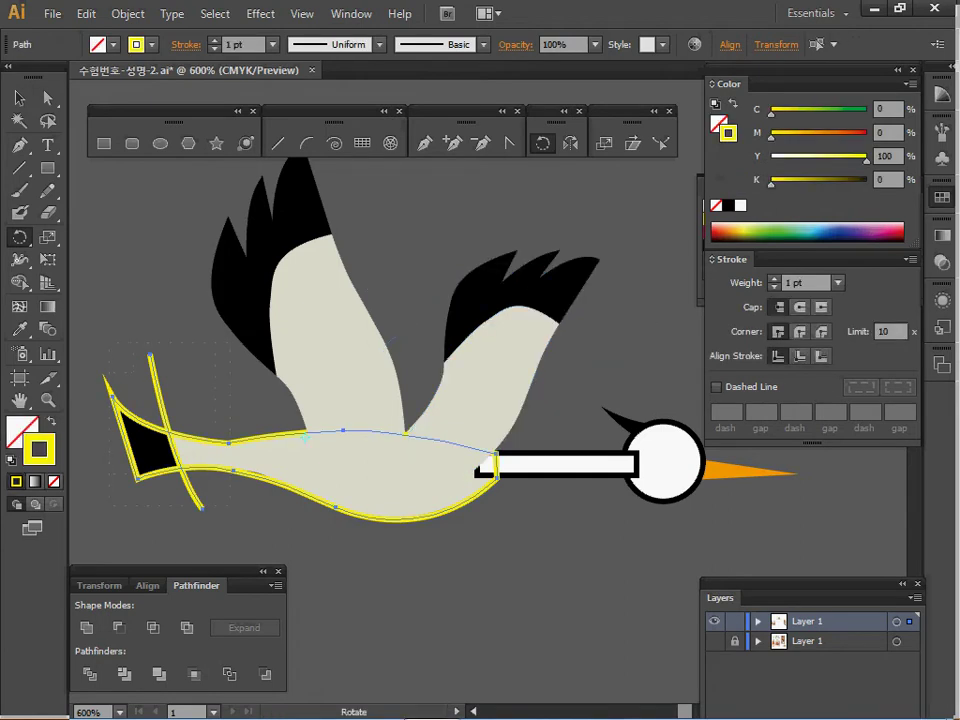
{"action": "left_click", "coordinate": [90, 674]}
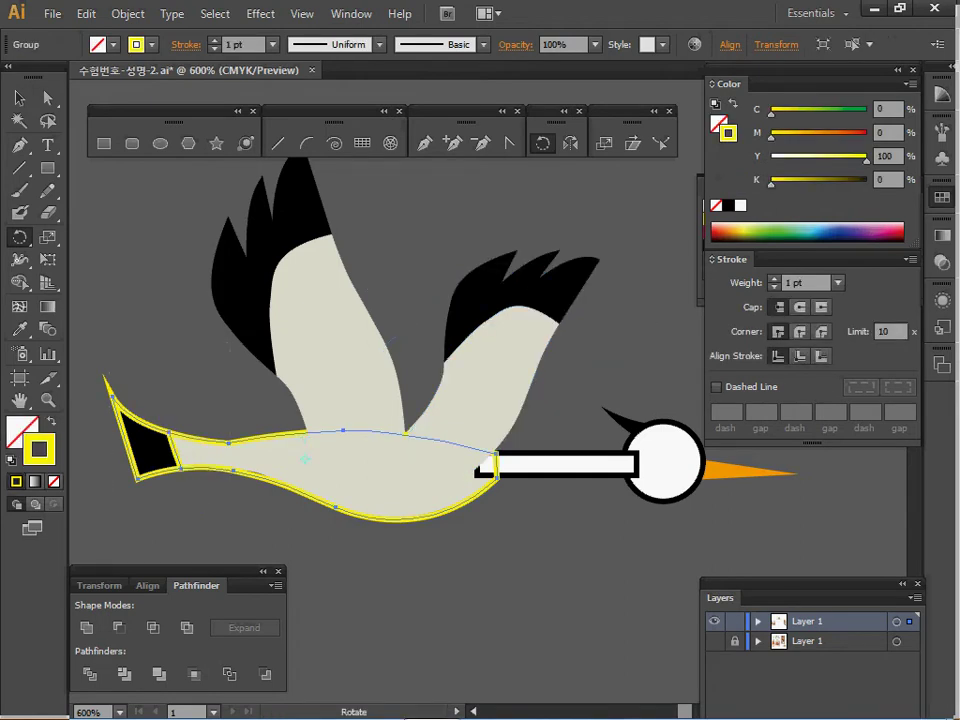
Isolate the body group, sample black for the tail tip and beige for the body, and exit isolation.
{"action": "double_click", "coordinate": [175, 450]}
{"action": "left_click", "coordinate": [175, 450], "text": "ctrl"}
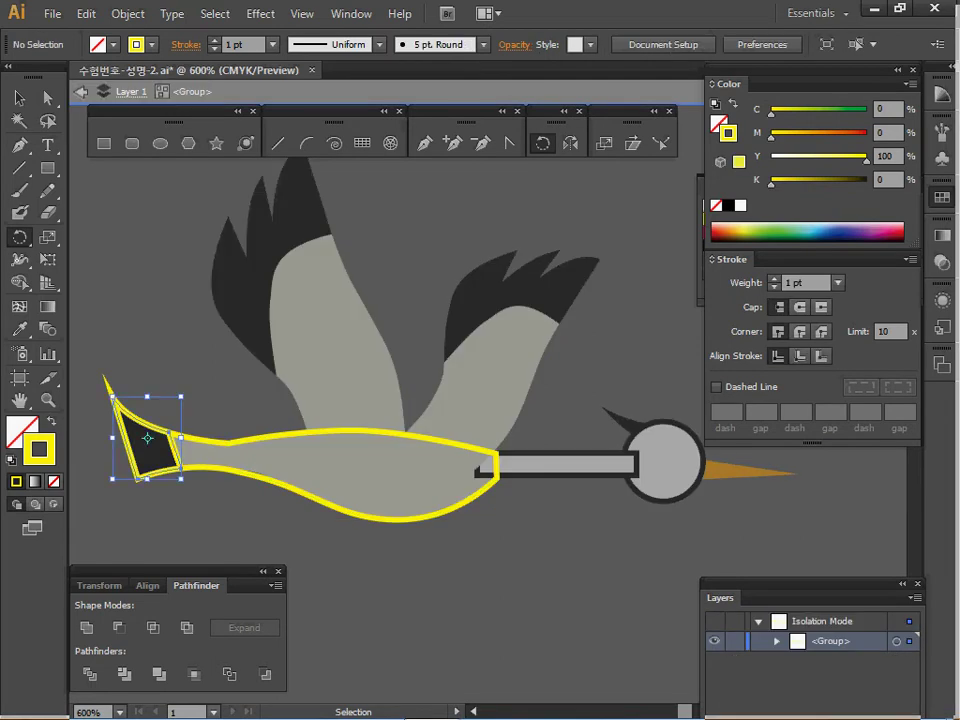
{"action": "key", "text": "i"}
{"action": "left_click", "coordinate": [150, 450]}
{"action": "left_click", "coordinate": [229, 443], "text": "ctrl"}
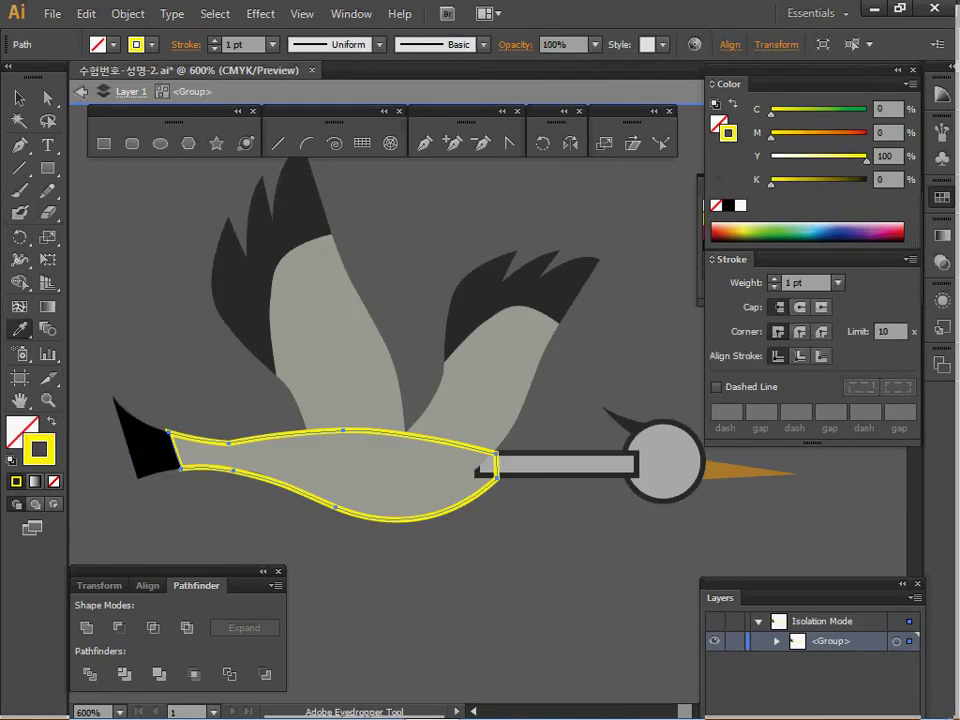
{"action": "left_click", "coordinate": [240, 457]}
{"action": "key", "text": "v"}
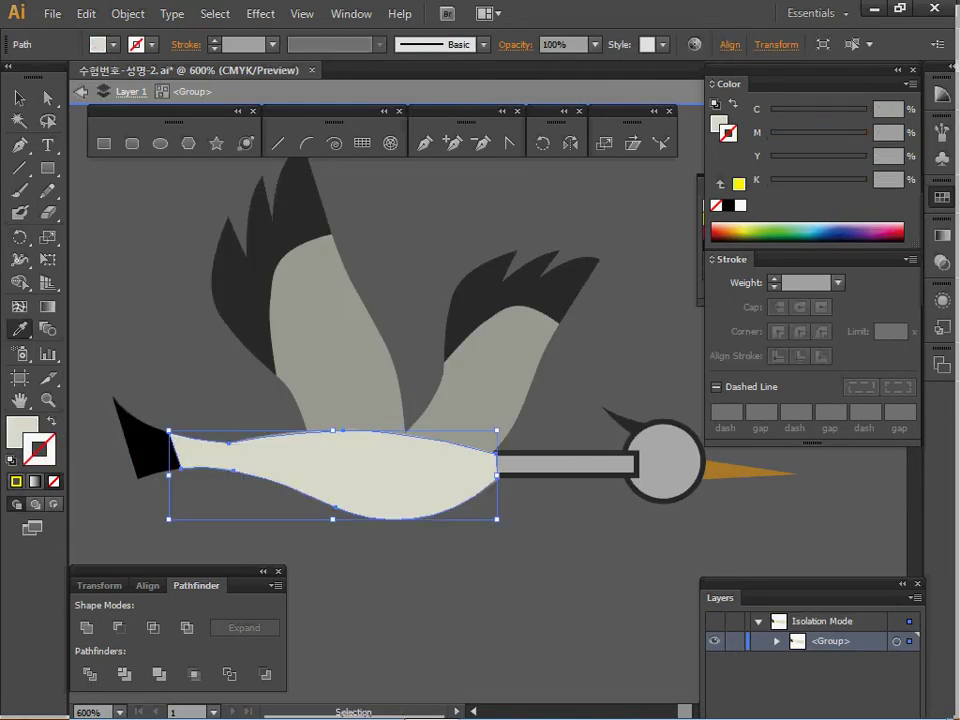
{"action": "key", "text": "Escape"}
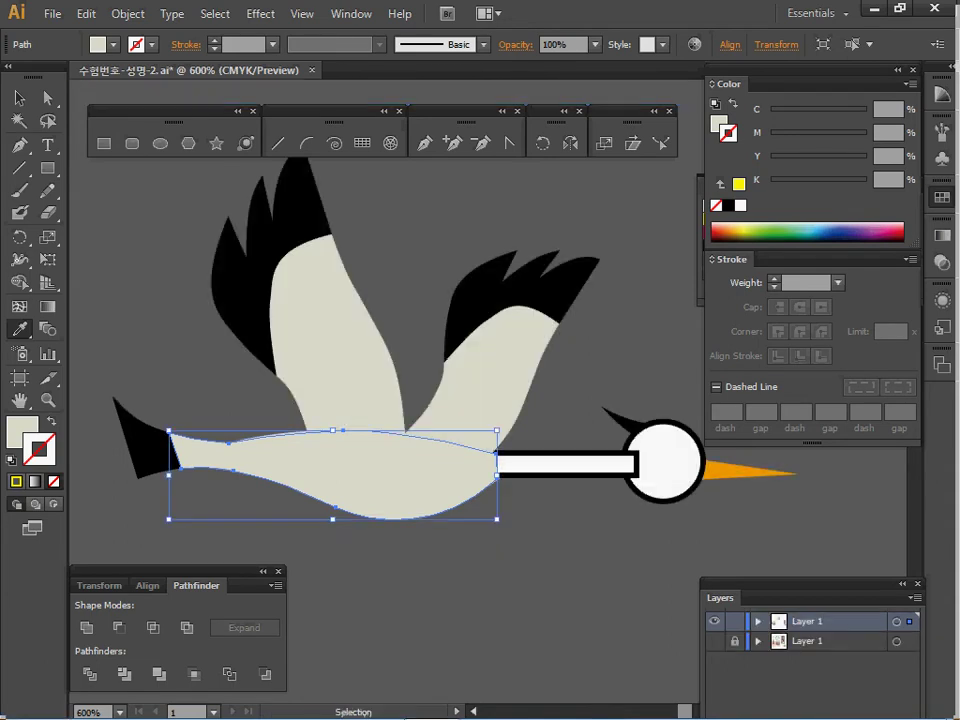
Save the document and clear the selection.
{"action": "key", "text": "ctrl+s"}
{"action": "key", "text": "i"}
{"action": "left_click", "coordinate": [497, 532], "text": "ctrl"}
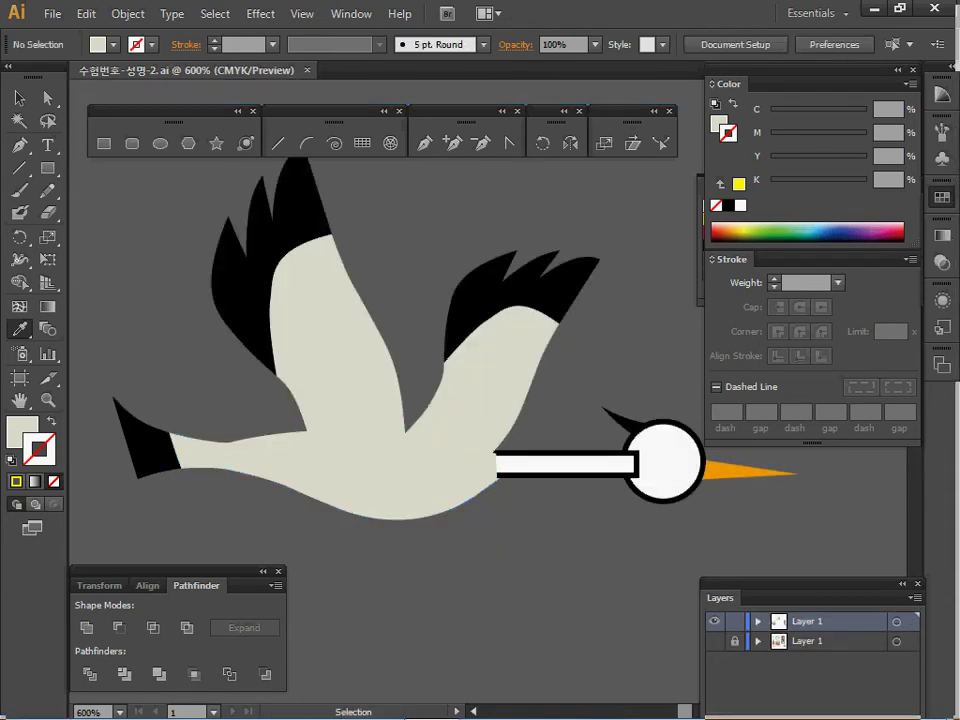
Select all the crane's wing, body, neck and head shapes and move them below the reference crane.
{"action": "left_click", "coordinate": [497, 527], "text": "ctrl+alt"}
{"action": "left_click", "coordinate": [431, 466], "text": "ctrl"}
{"action": "left_click_drag", "start_coordinate": [440, 380], "coordinate": [338, 567]}
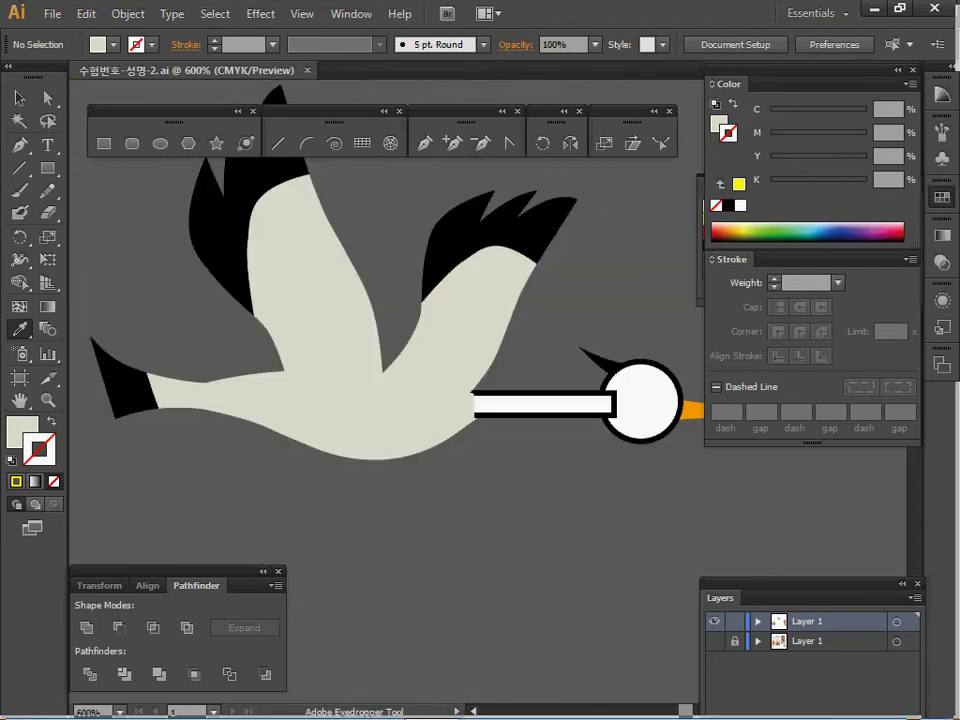
{"action": "left_click_drag", "start_coordinate": [116, 213], "coordinate": [637, 474]}
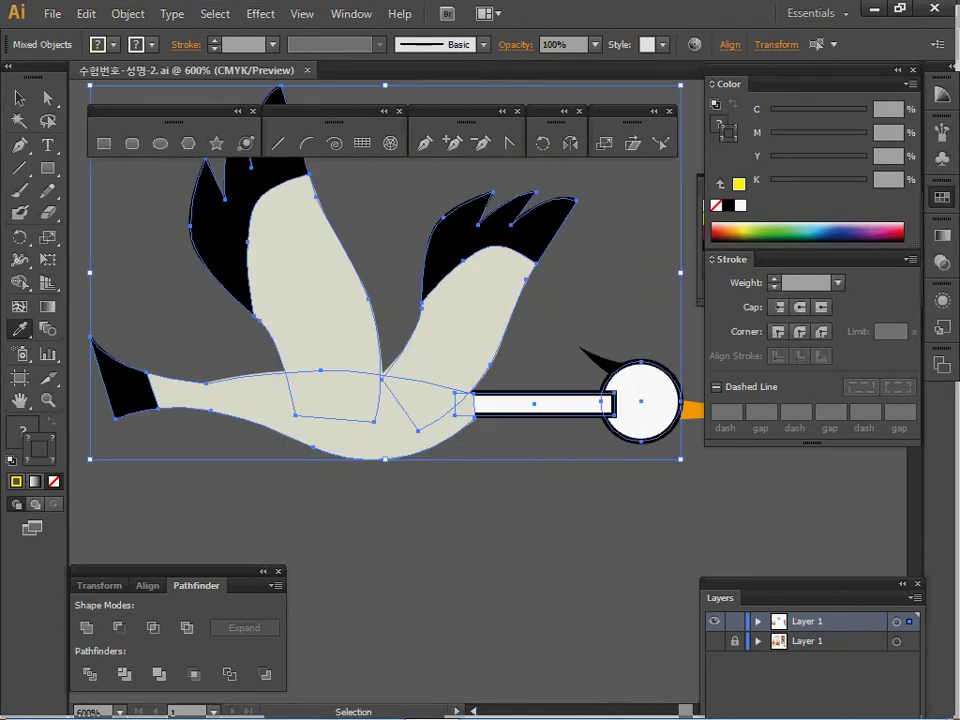
{"action": "left_click_drag", "start_coordinate": [442, 332], "coordinate": [424, 587]}
{"action": "left_click", "coordinate": [478, 576], "text": "ctrl+alt"}
{"action": "key", "text": "a"}
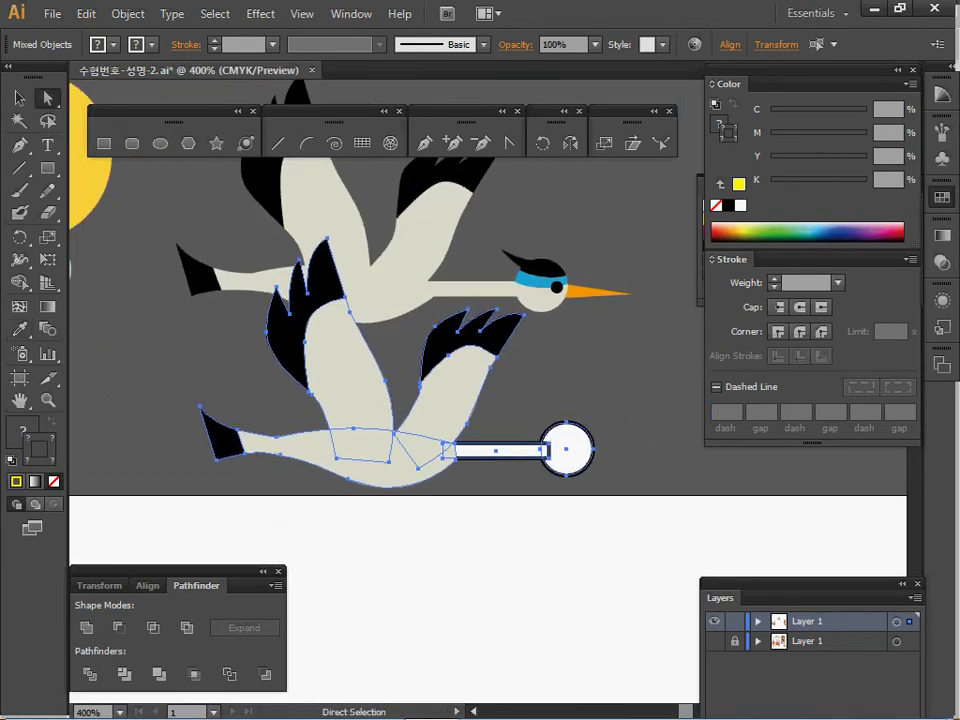
Directly select the beige wing, body, neck and head shapes, unite them into one shape, and deselect it.
{"action": "key", "text": "ctrl+shift+a"}
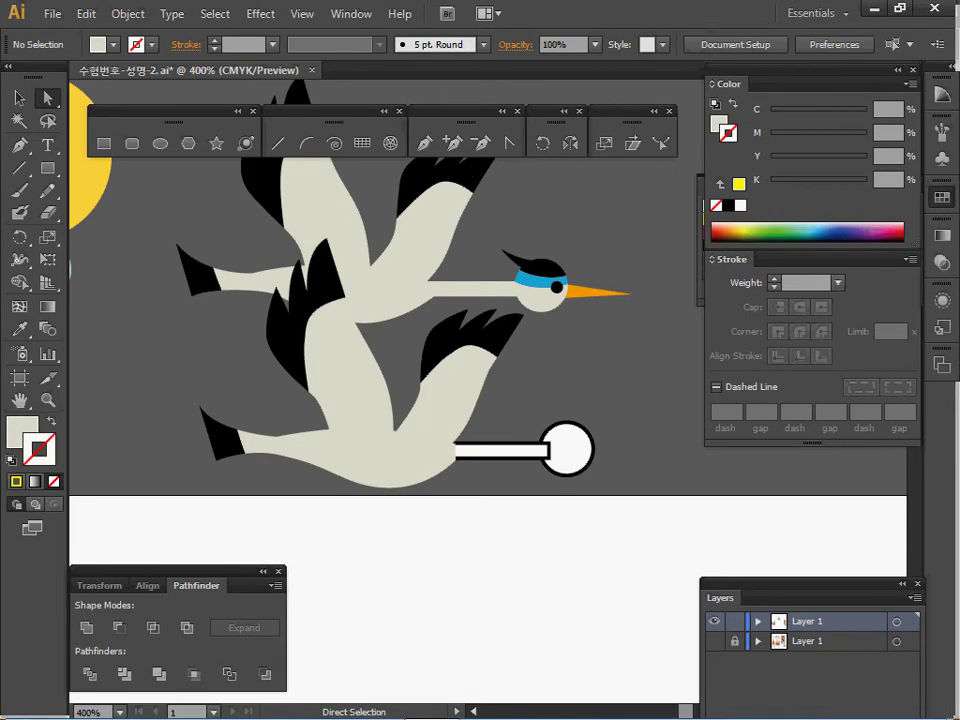
{"action": "mouse_move", "coordinate": [282, 488]}
{"action": "left_mouse_down"}
{"action": "mouse_move", "coordinate": [591, 424]}
{"action": "mouse_move", "coordinate": [577, 418]}
{"action": "left_mouse_up"}
{"action": "left_click_drag", "start_coordinate": [592, 488], "coordinate": [578, 488]}
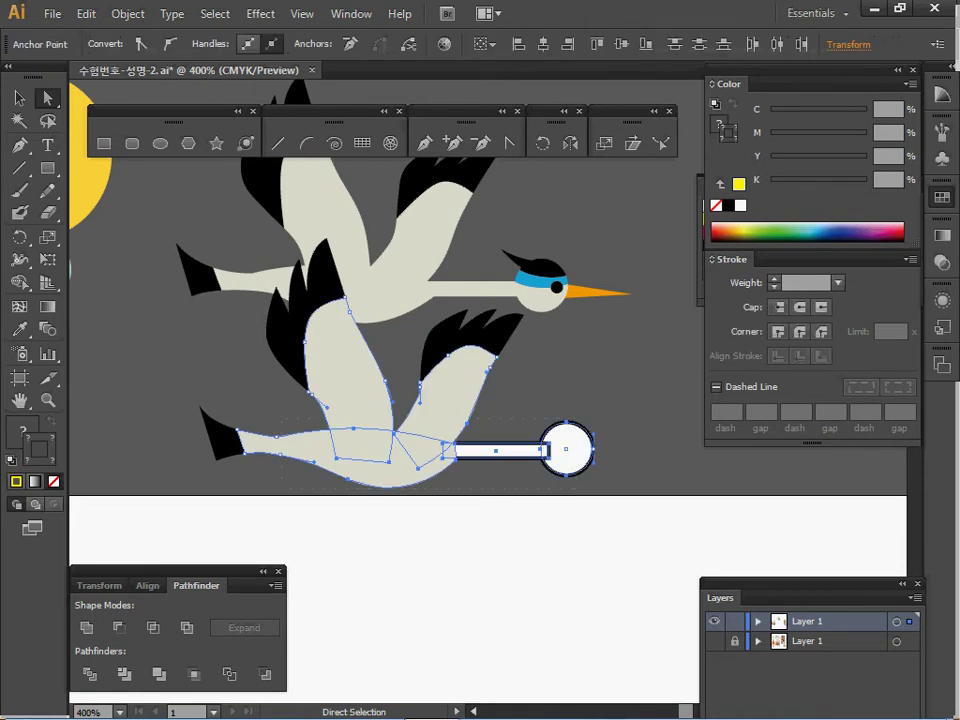
{"action": "left_click", "coordinate": [87, 627]}
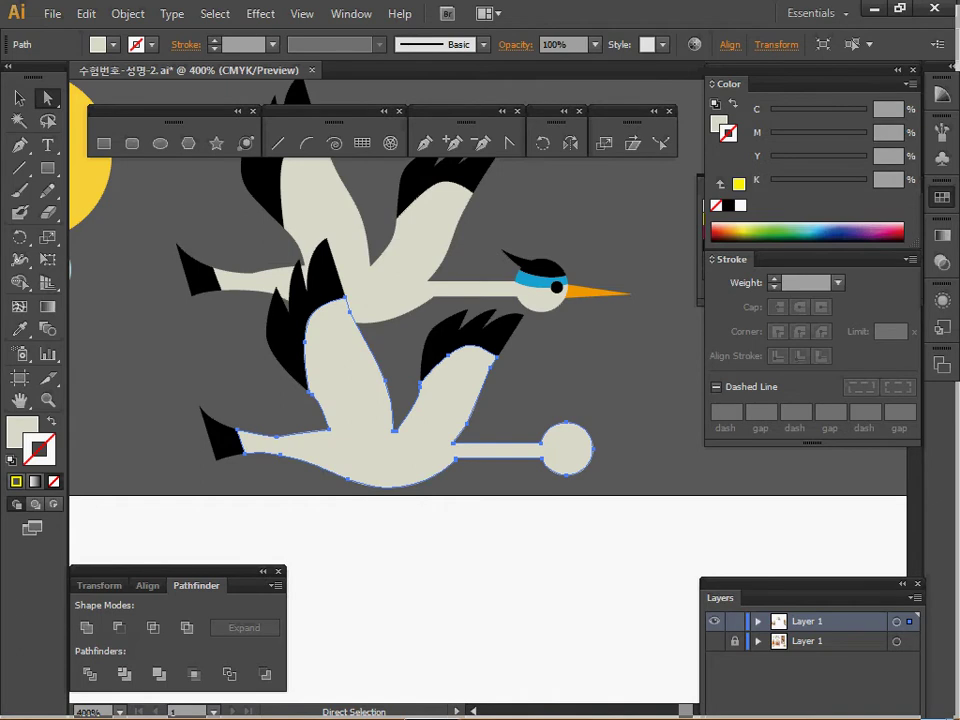
{"action": "key", "text": "ctrl+shift+a"}
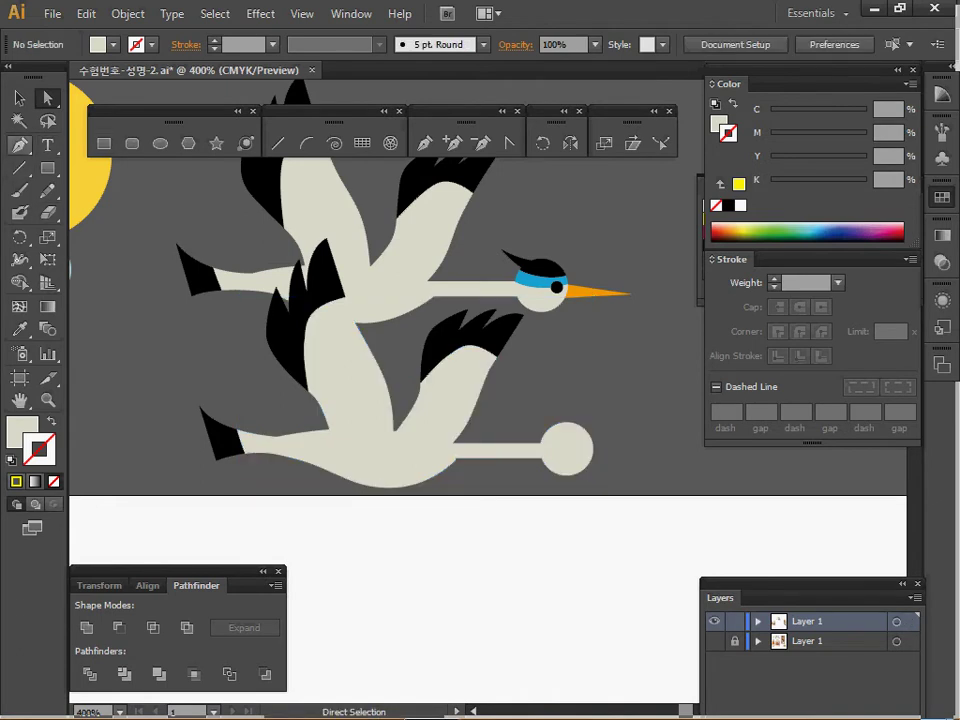
With no fill and a 100% K, 1 pt stroke, draw an open curve across the middle of the crane's head.
{"action": "left_click", "coordinate": [20, 146]}
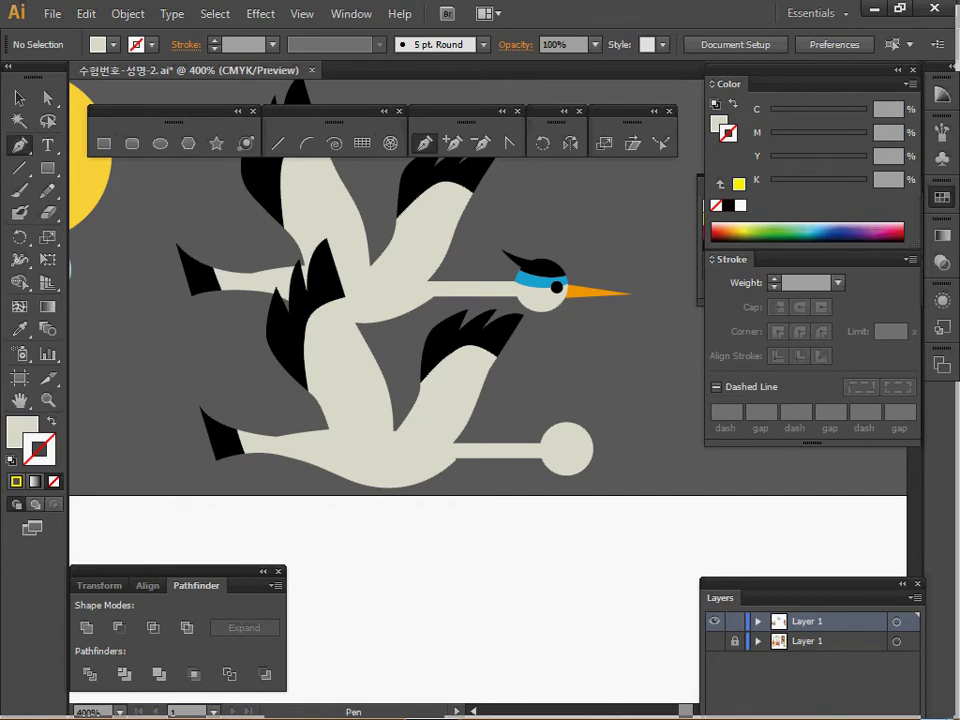
{"action": "key", "text": "shift+x"}
{"action": "left_click_drag", "start_coordinate": [790, 184], "coordinate": [867, 184]}
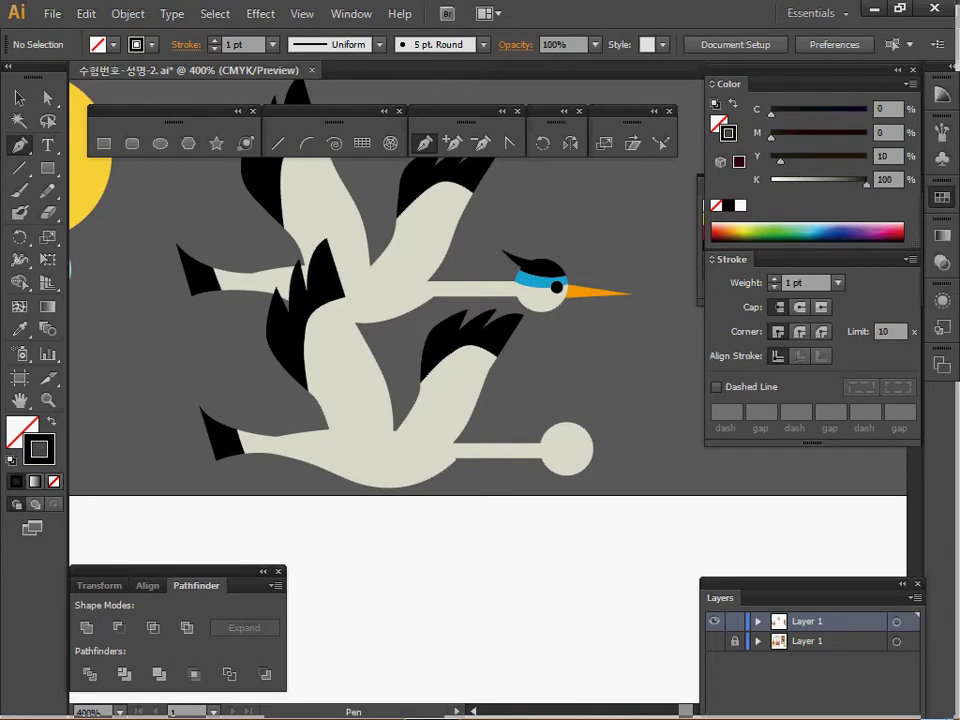
{"action": "left_click", "coordinate": [528, 433]}
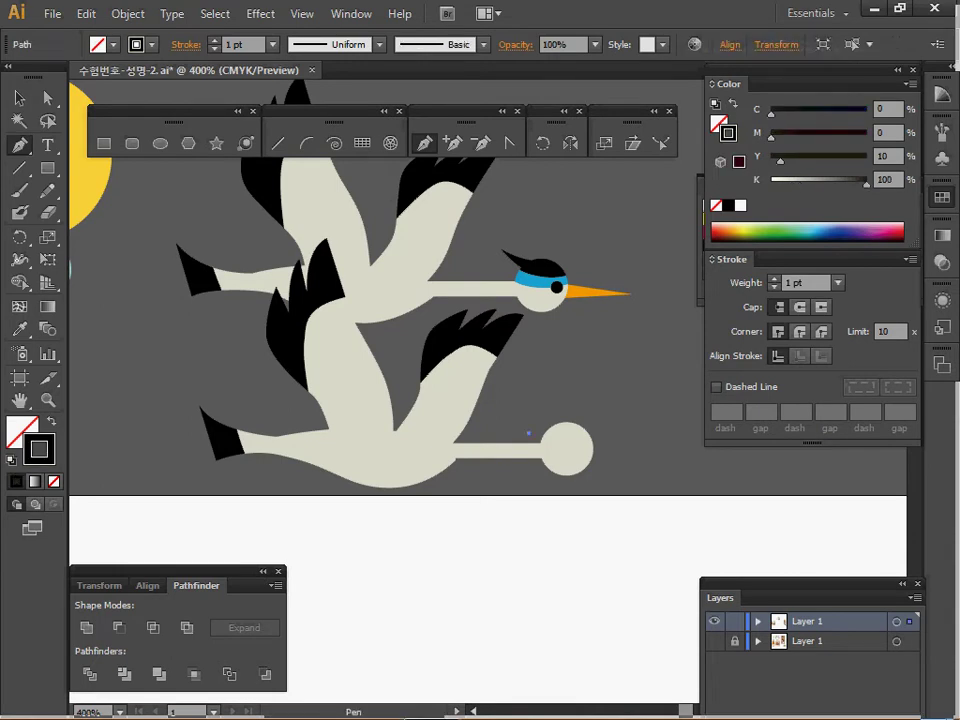
{"action": "key", "text": "ctrl+z"}
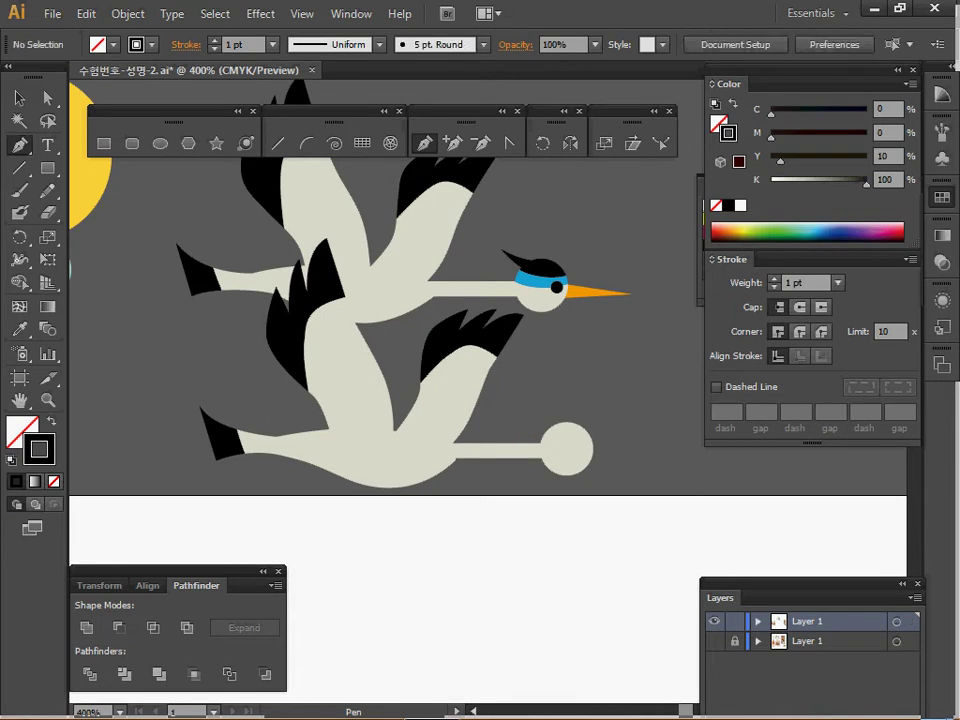
{"action": "left_click", "coordinate": [531, 437]}
{"action": "left_click_drag", "start_coordinate": [603, 443], "coordinate": [662, 426]}
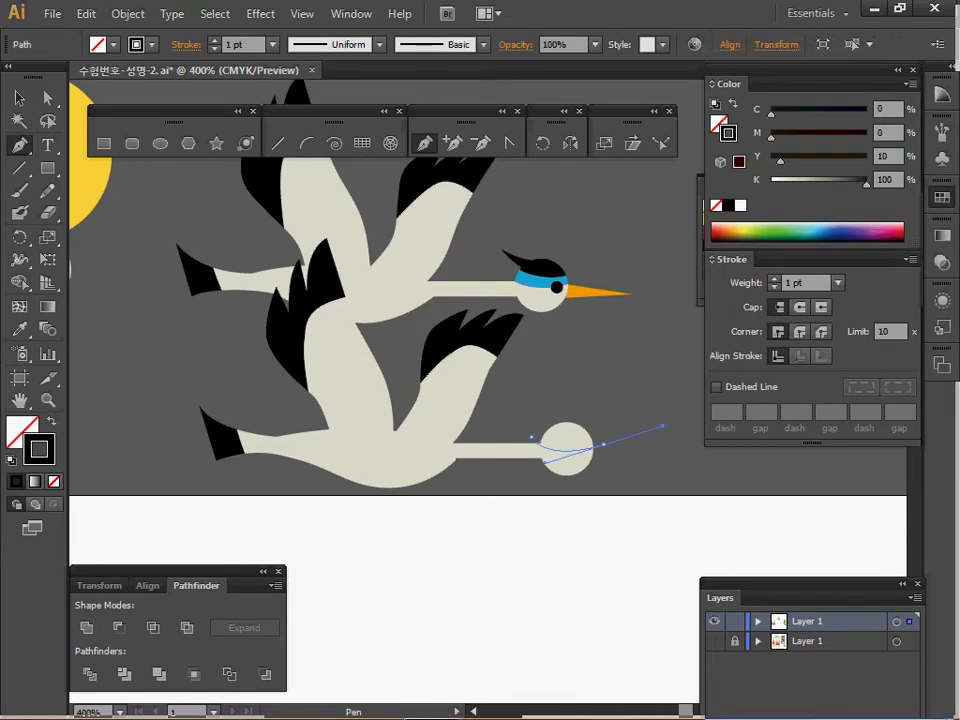
{"action": "key", "text": "ctrl+shift+a"}
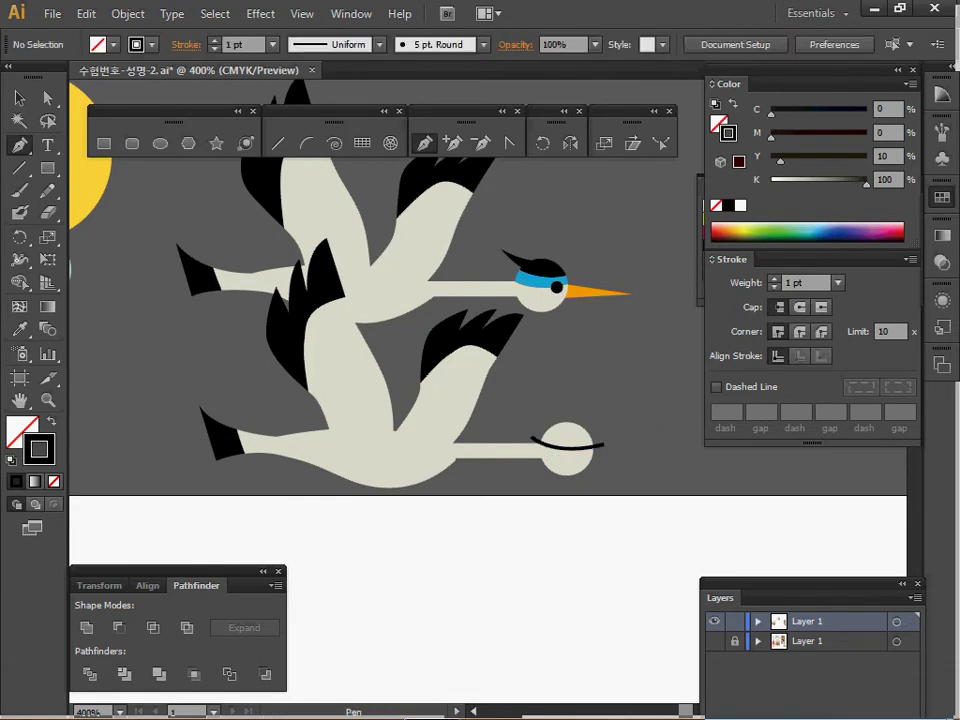
Draw a second open curve across the crane's head, just above and roughly parallel to the first one.
{"action": "left_click", "coordinate": [534, 425]}
{"action": "left_click_drag", "start_coordinate": [600, 434], "coordinate": [640, 419]}
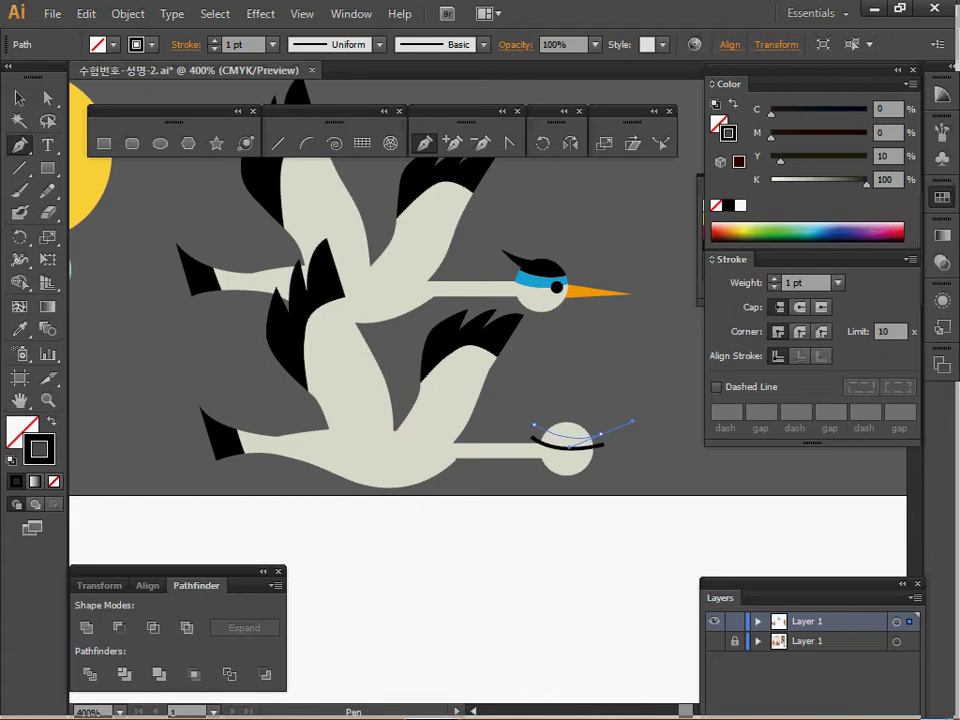
{"action": "left_click_drag", "start_coordinate": [640, 419], "coordinate": [632, 421]}
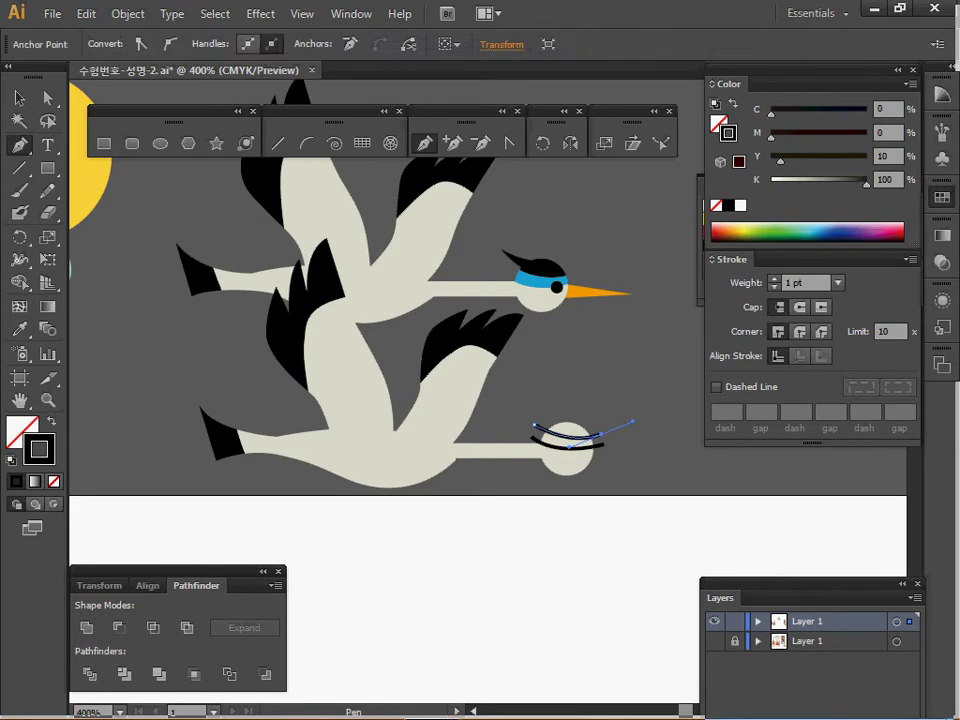
Select the crane's united body and head together with the two open curves, divide them with Pathfinder, and deselect.
{"action": "left_click", "coordinate": [612, 396], "text": "ctrl"}
{"action": "left_click_drag", "start_coordinate": [562, 386], "coordinate": [618, 481]}
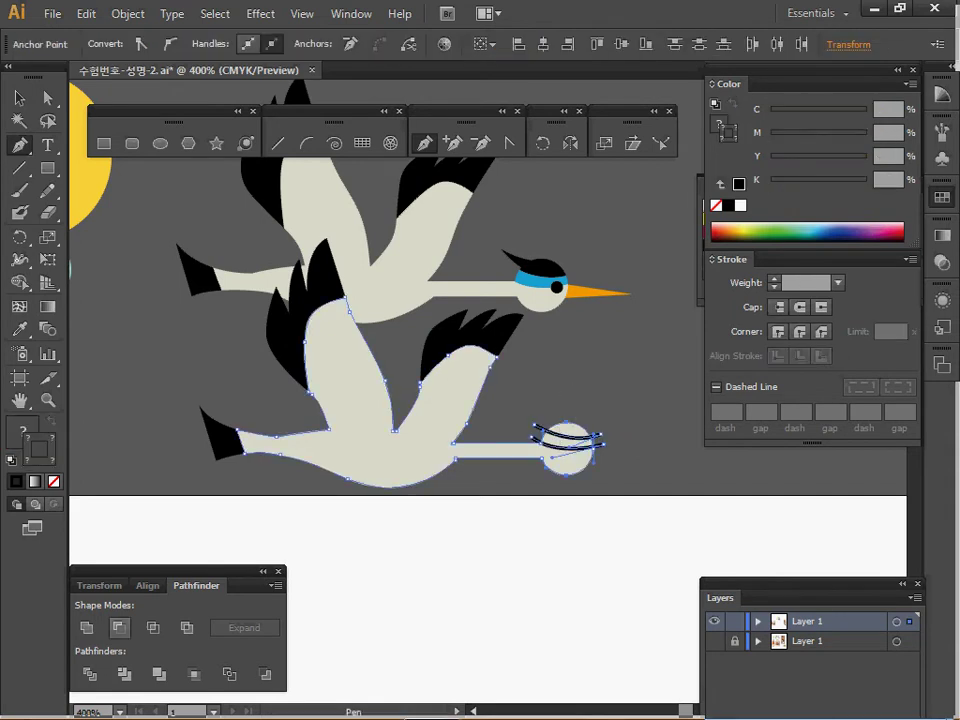
{"action": "left_click", "coordinate": [90, 674]}
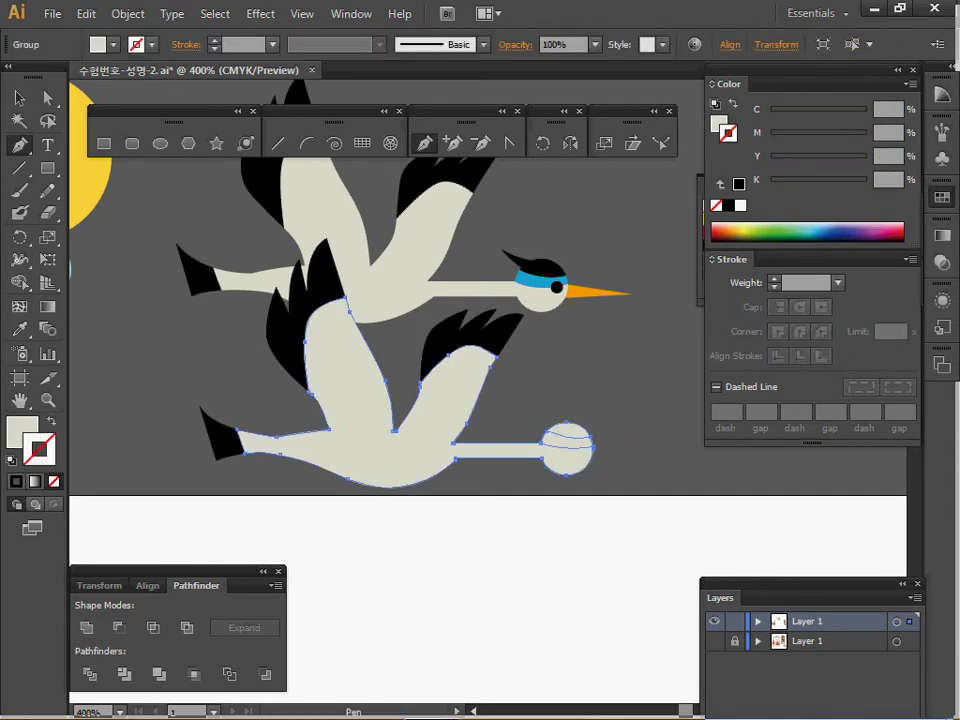
{"action": "left_click", "coordinate": [620, 398], "text": "ctrl"}
Color the head's upper piece black and its middle band blue by sampling the reference crane's head.
{"action": "left_click", "coordinate": [568, 430], "text": "ctrl"}
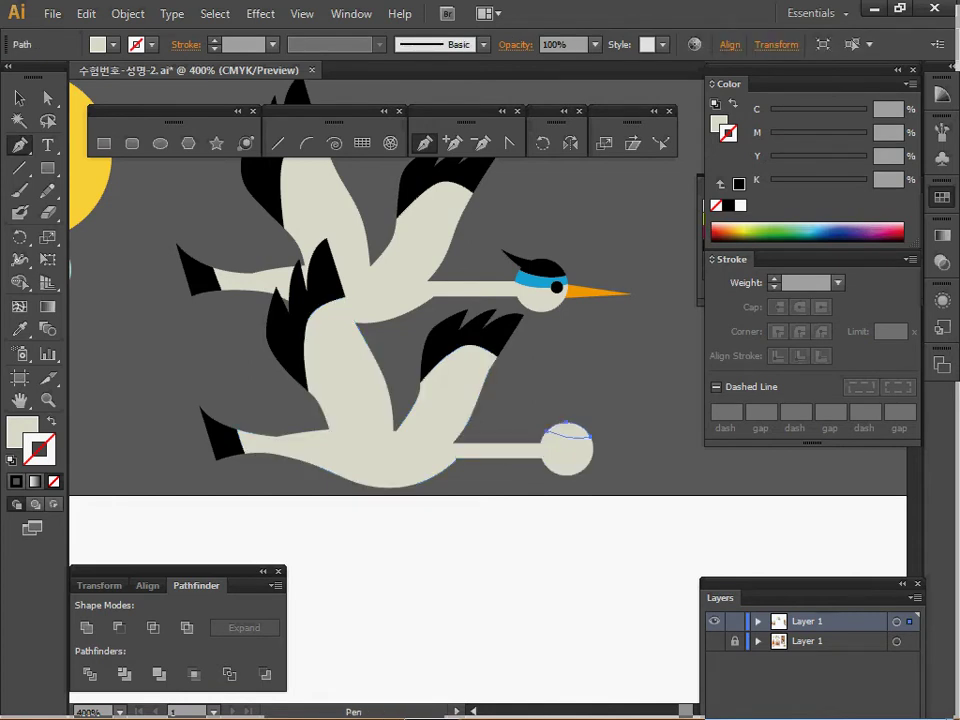
{"action": "key", "text": "i"}
{"action": "left_click", "coordinate": [543, 267]}
{"action": "left_click", "coordinate": [568, 442], "text": "ctrl"}
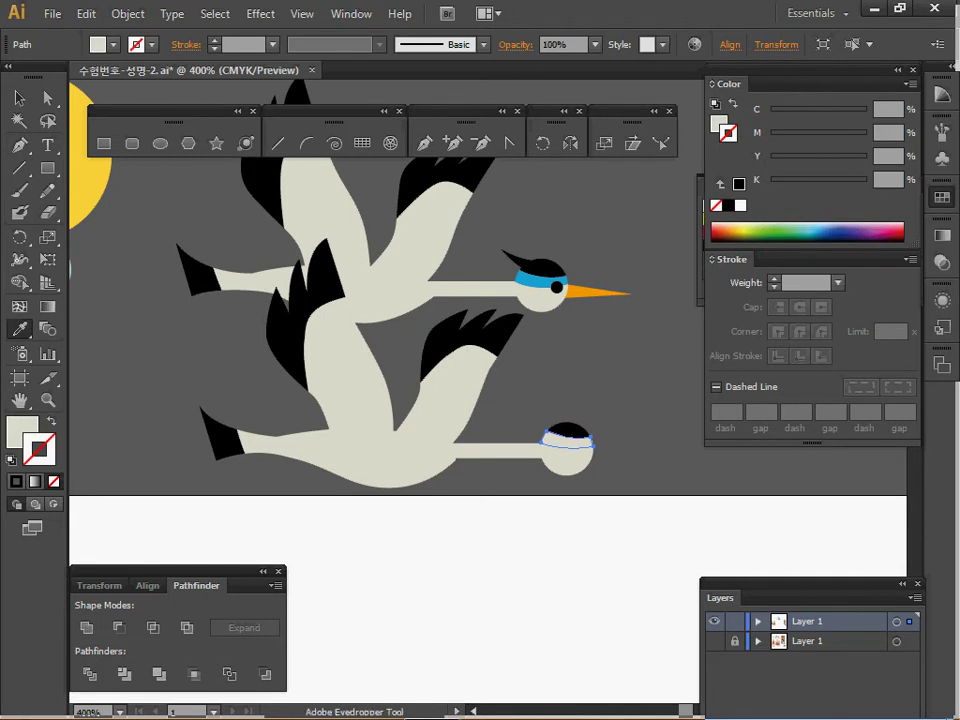
{"action": "left_click", "coordinate": [536, 280]}
{"action": "left_click", "coordinate": [622, 372], "text": "ctrl"}
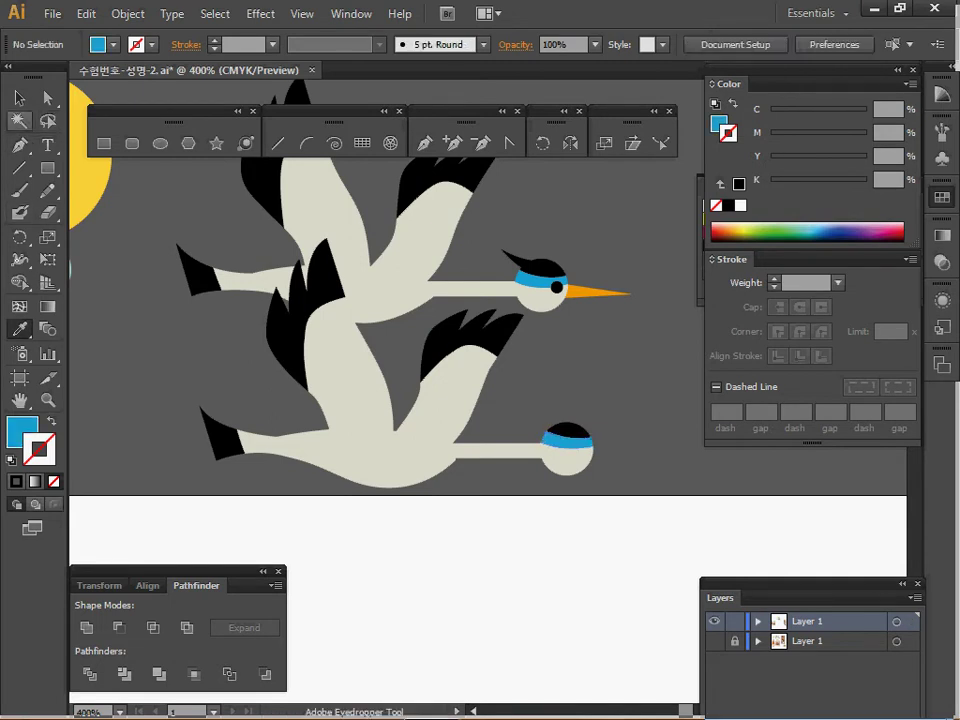
Draw a thin pointed crest shape sweeping up and back from the black cap of the crane's head.
{"action": "key", "text": "p"}
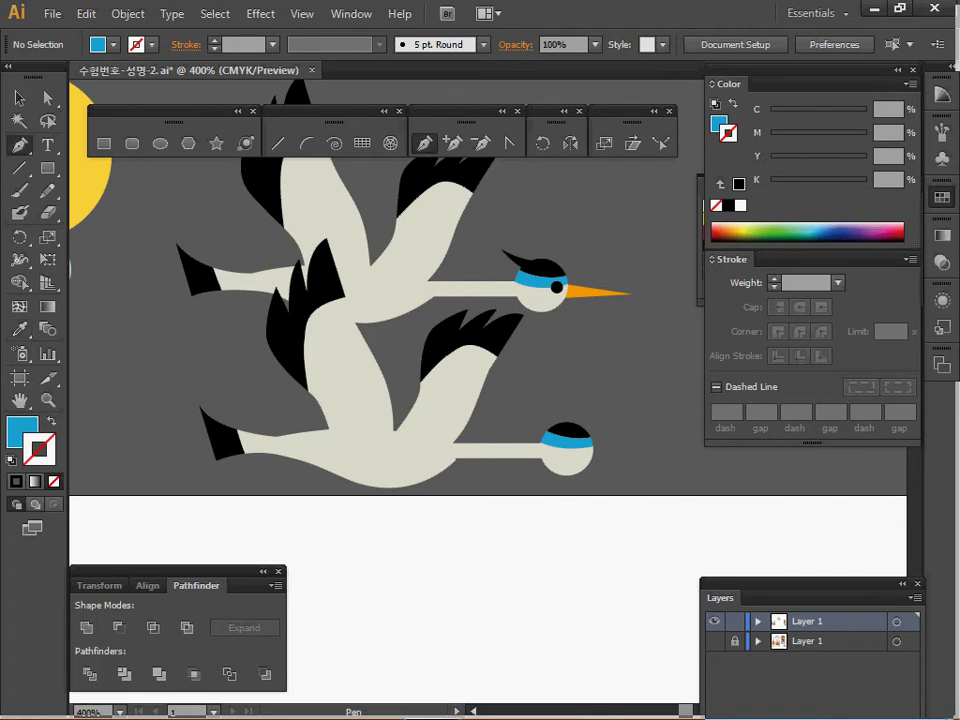
{"action": "left_click", "coordinate": [561, 426]}
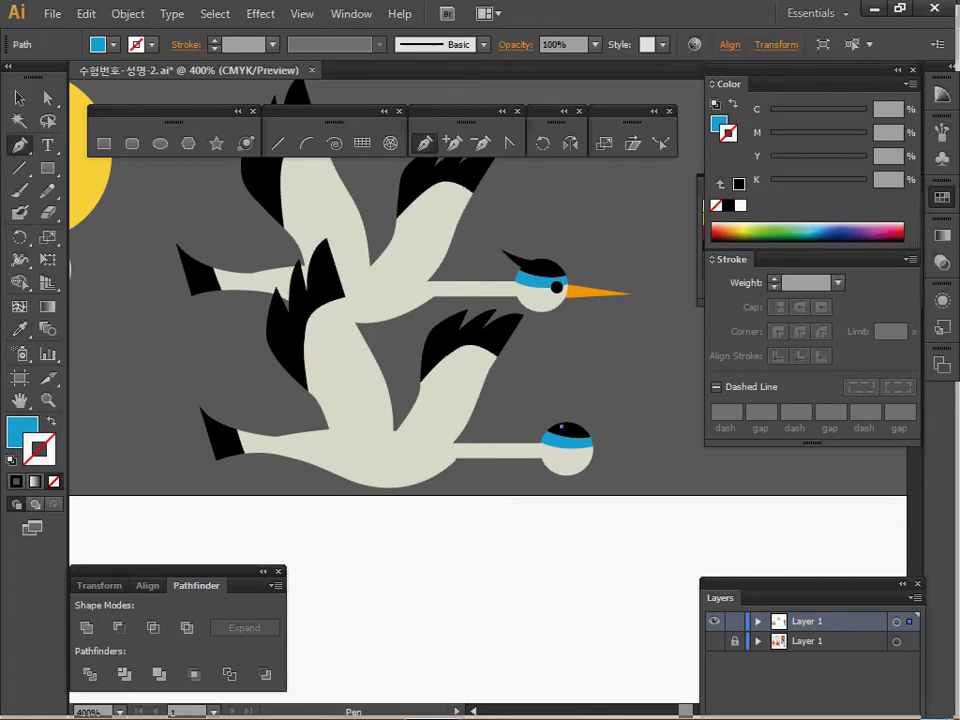
{"action": "left_click_drag", "start_coordinate": [533, 409], "coordinate": [523, 394]}
{"action": "left_click", "coordinate": [533, 409]}
{"action": "left_click_drag", "start_coordinate": [554, 431], "coordinate": [571, 437]}
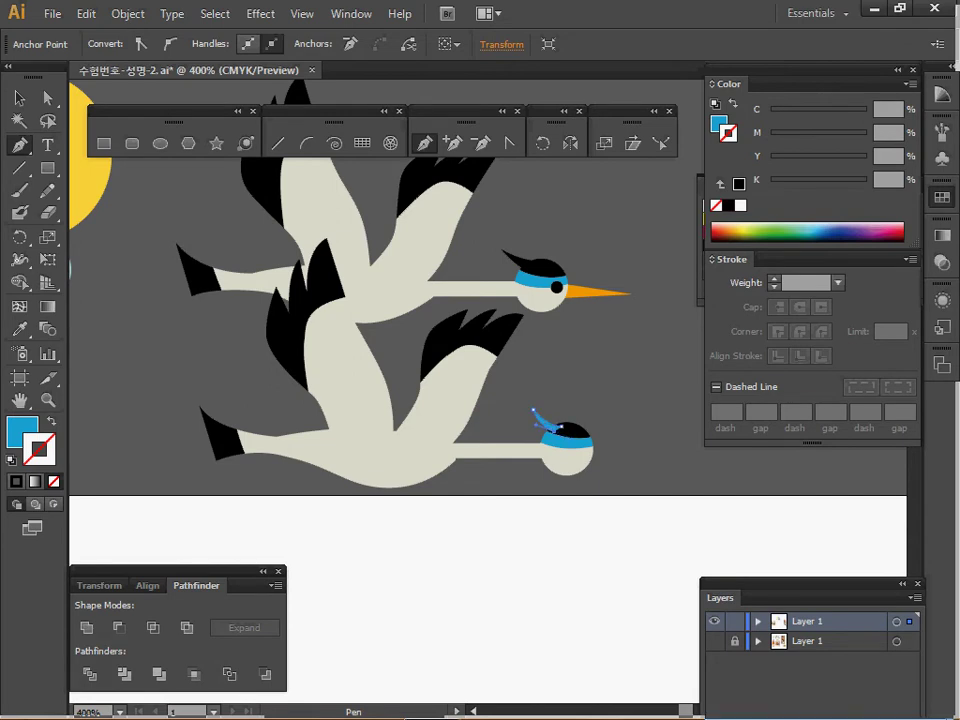
Unite the crest with the head's black cap and fill the result with the reference cap's black.
{"action": "left_click_drag", "start_coordinate": [553, 404], "coordinate": [573, 430], "text": "ctrl"}
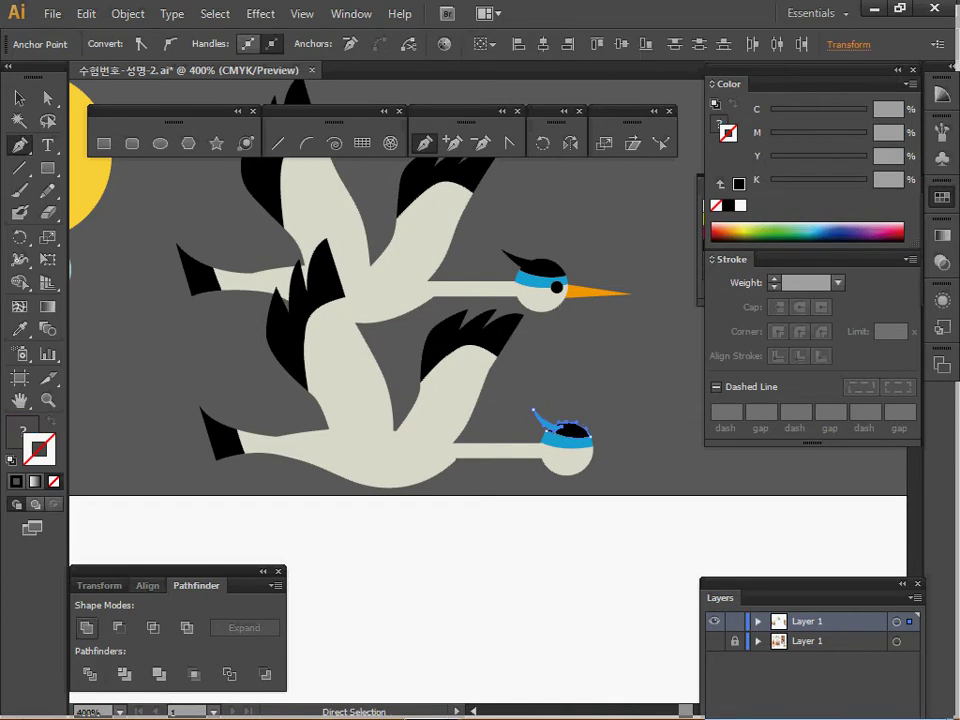
{"action": "key", "text": "ctrl+j"}
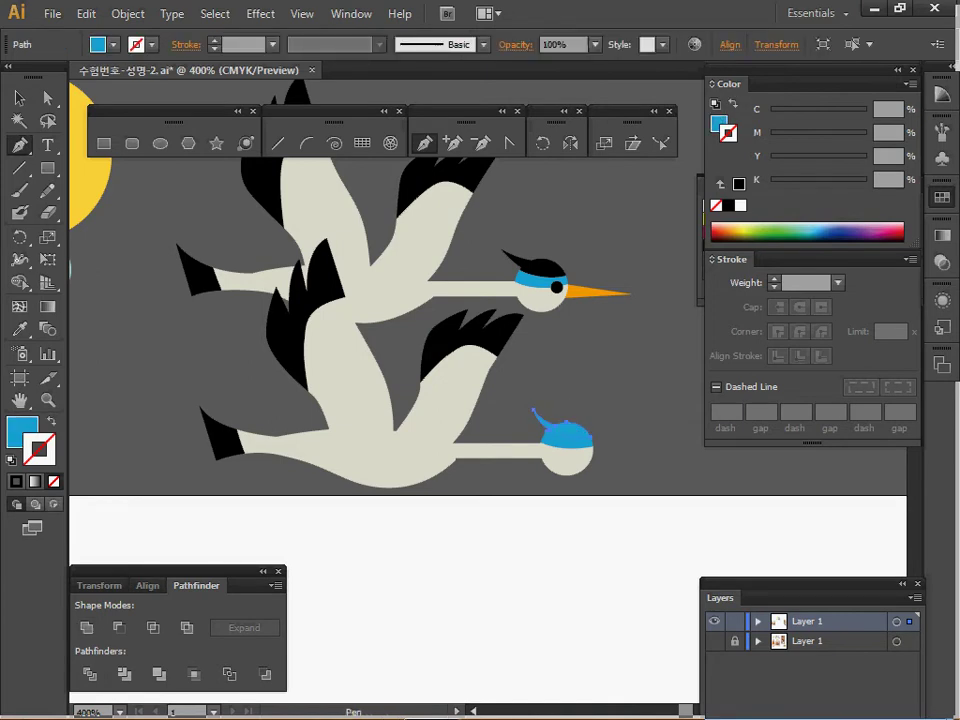
{"action": "key", "text": "i"}
{"action": "left_click", "coordinate": [543, 268]}
{"action": "left_click", "coordinate": [590, 365], "text": "ctrl"}
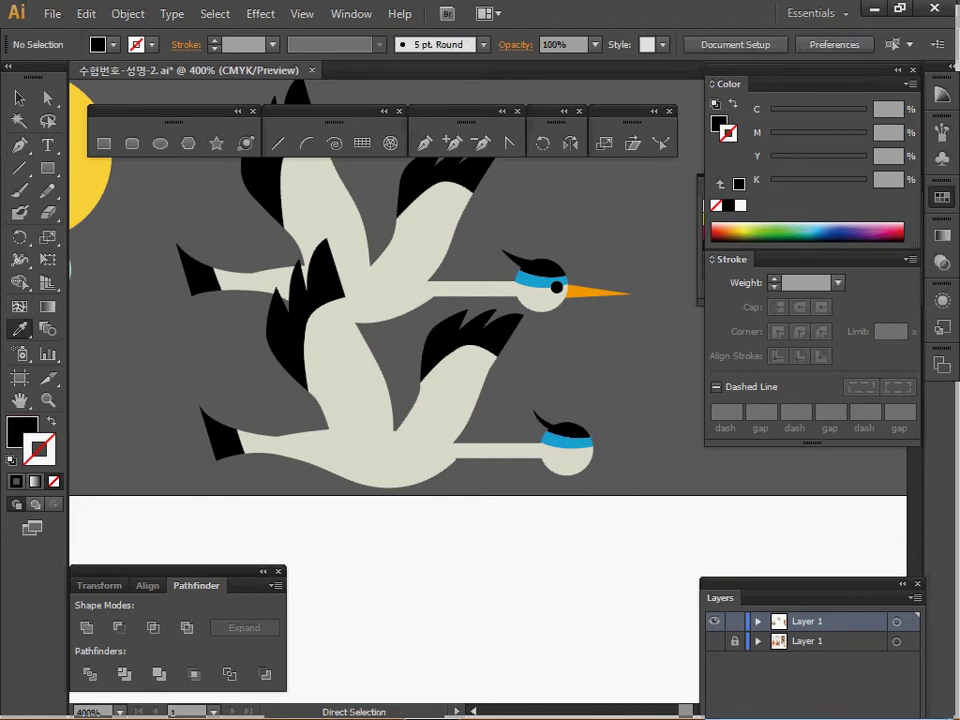
Draw a small black circle as the eye near the front of the crane's head and deselect it.
{"action": "left_click", "coordinate": [160, 143]}
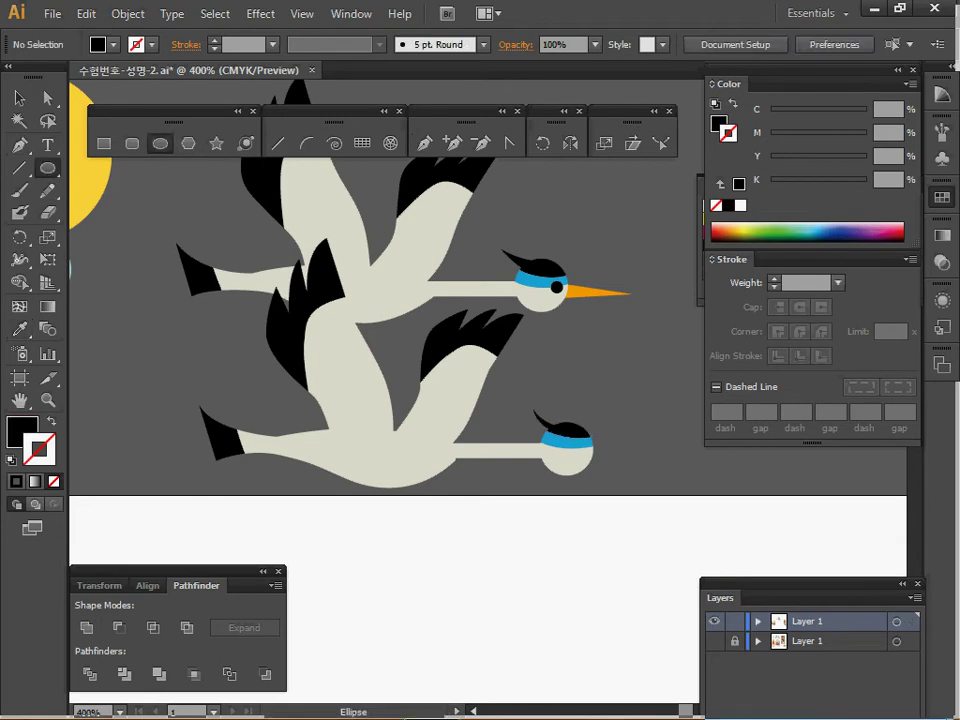
{"action": "key", "text": "alt"}
{"action": "left_click_drag", "start_coordinate": [578, 447], "coordinate": [587, 456]}
{"action": "key", "text": "ctrl"}
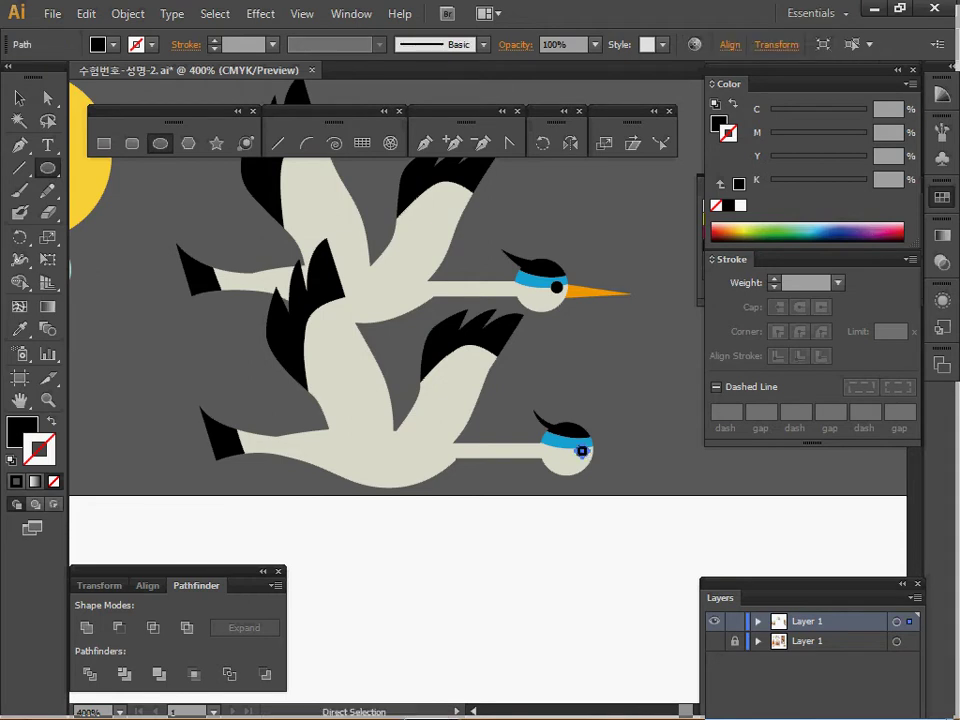
{"action": "key", "text": "ctrl+shift+a"}
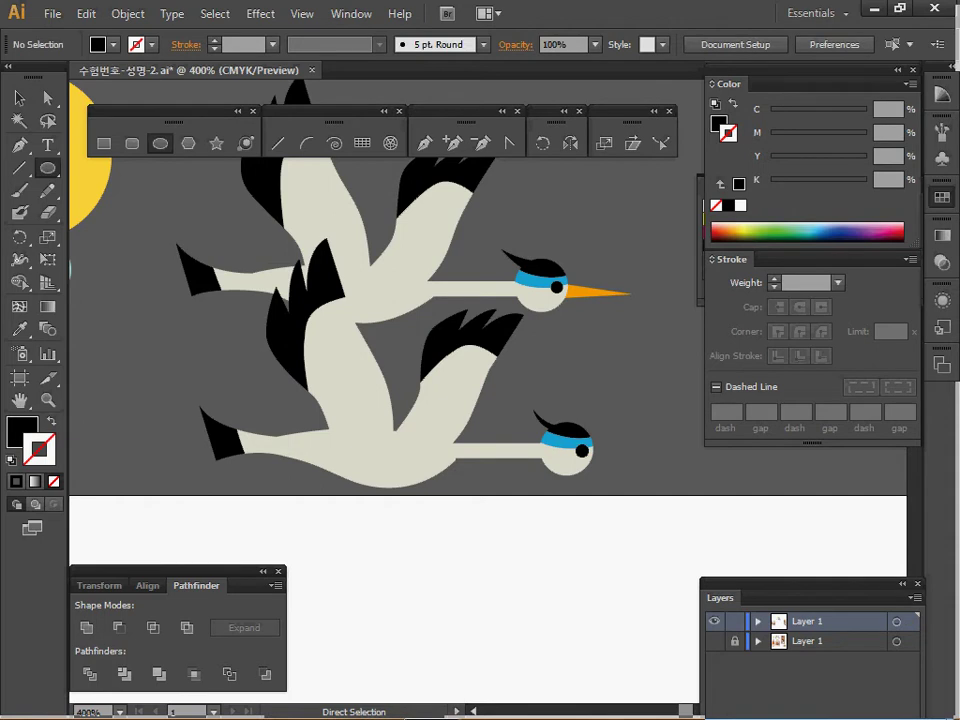
Draw a long pointed triangular beak in the reference beak's orange at the front of the head and send it to the back.
{"action": "key", "text": "p"}
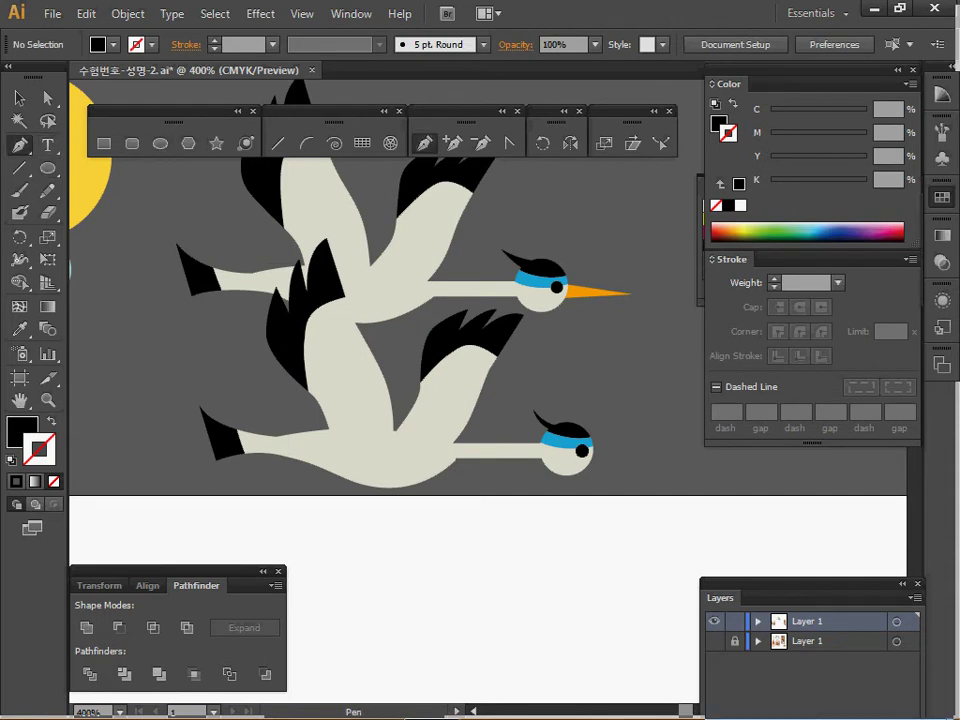
{"action": "key", "text": "i"}
{"action": "left_click", "coordinate": [590, 292]}
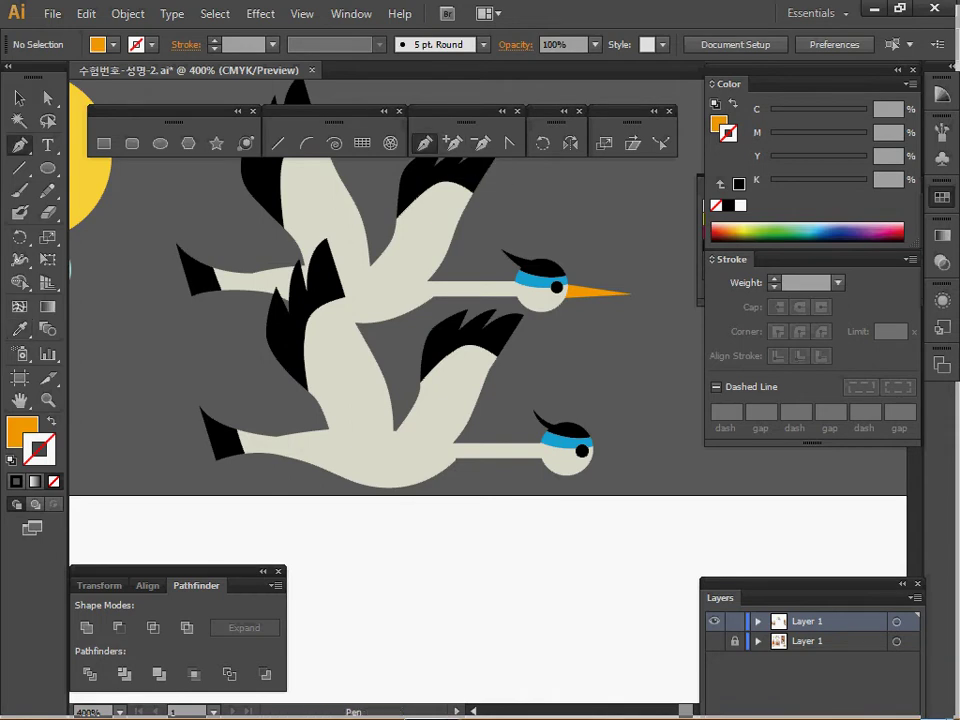
{"action": "left_click", "coordinate": [424, 143]}
{"action": "left_click", "coordinate": [580, 447]}
{"action": "left_click", "coordinate": [652, 455]}
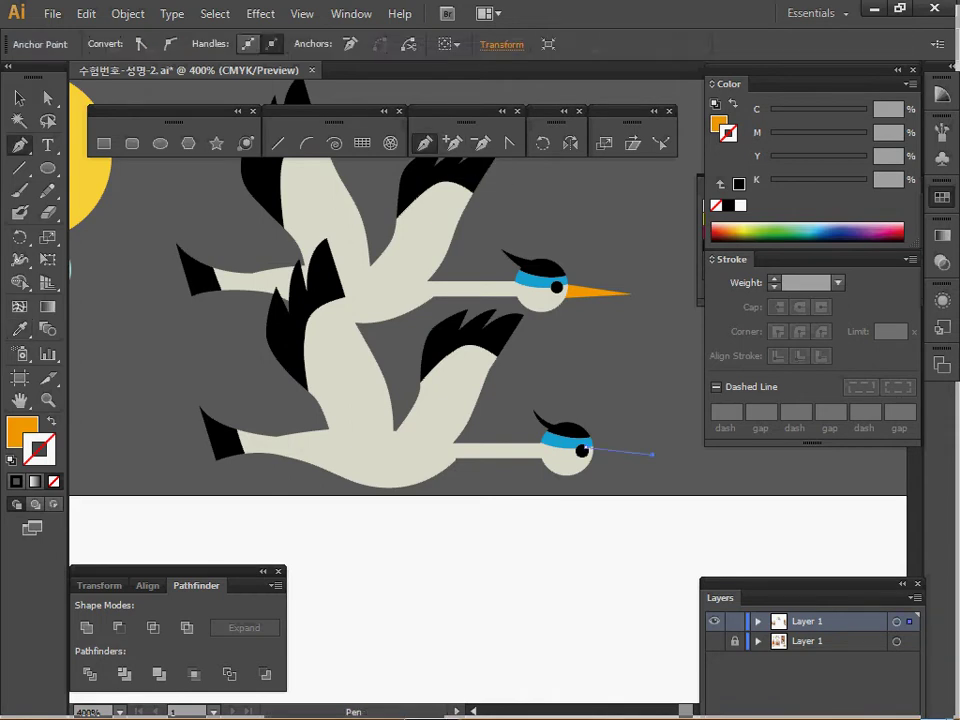
{"action": "left_click", "coordinate": [582, 463]}
{"action": "right_click", "coordinate": [616, 453]}
{"action": "mouse_move", "coordinate": [667, 418]}
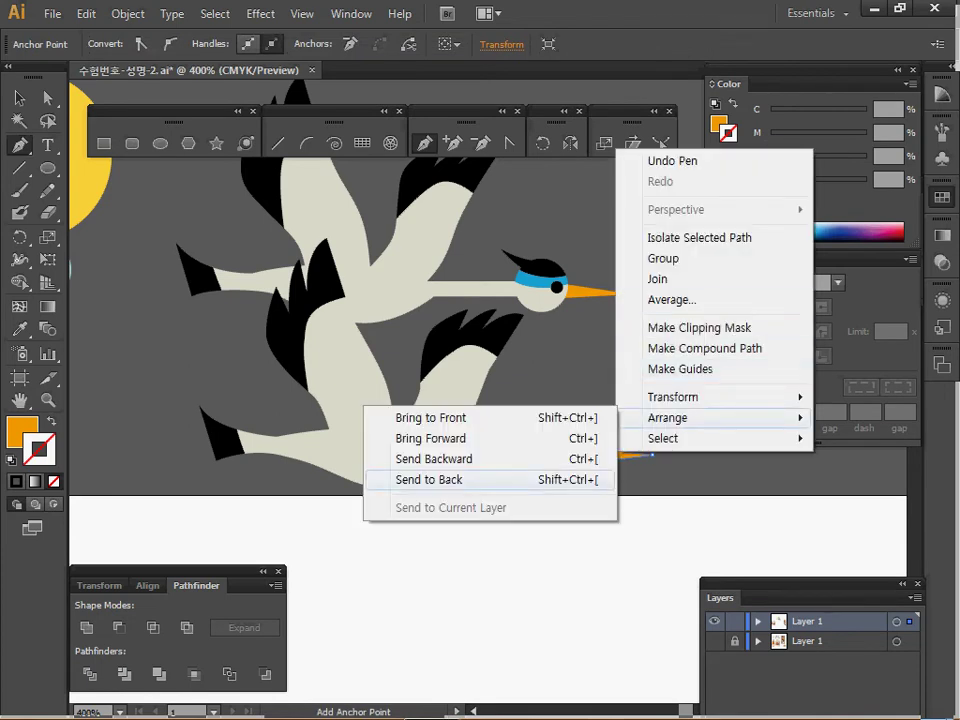
{"action": "left_click", "coordinate": [403, 480]}
{"action": "key", "text": "ctrl+shift+a"}
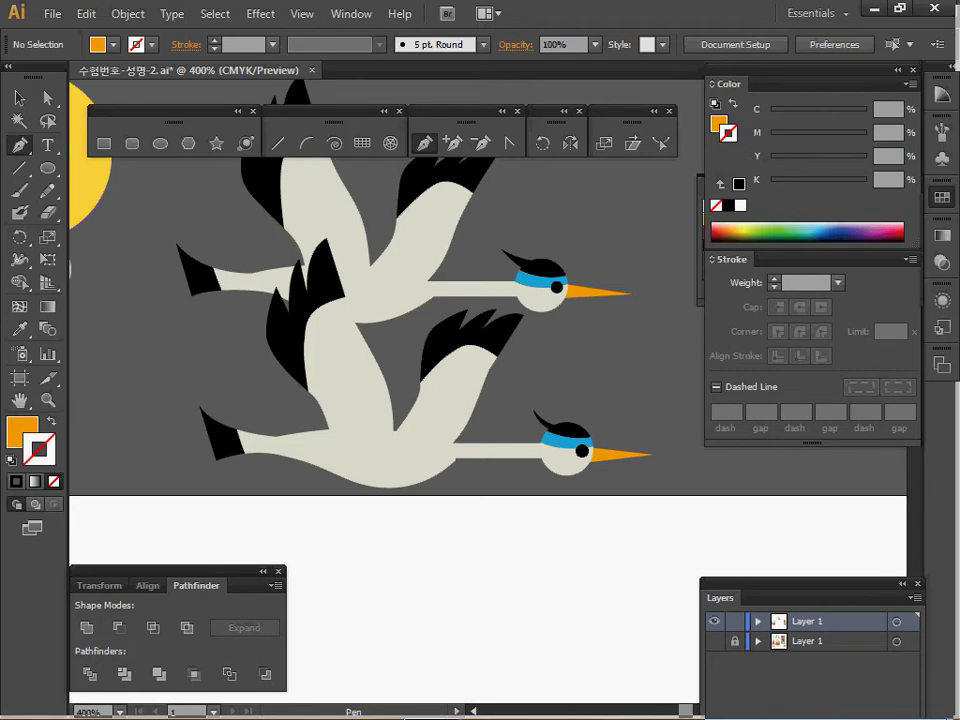
Select the finished crane's shapes and save the document.
{"action": "left_click", "coordinate": [19, 98]}
{"action": "left_click_drag", "start_coordinate": [240, 372], "coordinate": [628, 496]}
{"action": "left_click_drag", "start_coordinate": [627, 372], "coordinate": [627, 372]}
{"action": "key", "text": "Delete"}
{"action": "key", "text": "a"}
{"action": "key", "text": "ctrl+s"}
Create a 21 x 48 mm rounded rectangle with a 10 mm corner radius in the first swatch's rust color, and place it beside the reference key holder.
{"action": "left_click", "coordinate": [362, 525], "text": "ctrl+alt"}
{"action": "left_click", "coordinate": [371, 464], "text": "ctrl+alt"}
{"action": "left_click", "coordinate": [371, 464], "text": "ctrl+alt"}
{"action": "left_click_drag", "start_coordinate": [90, 550], "coordinate": [428, 355]}
{"action": "left_click", "coordinate": [401, 414], "text": "ctrl"}
{"action": "left_click_drag", "start_coordinate": [401, 414], "coordinate": [472, 478]}
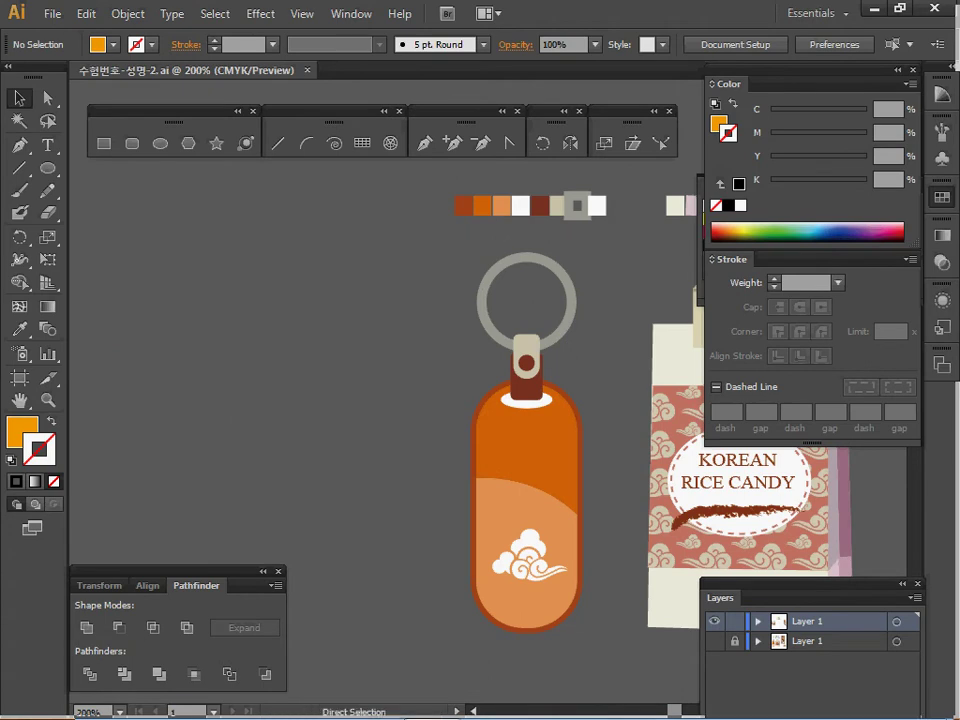
{"action": "left_click", "coordinate": [131, 143]}
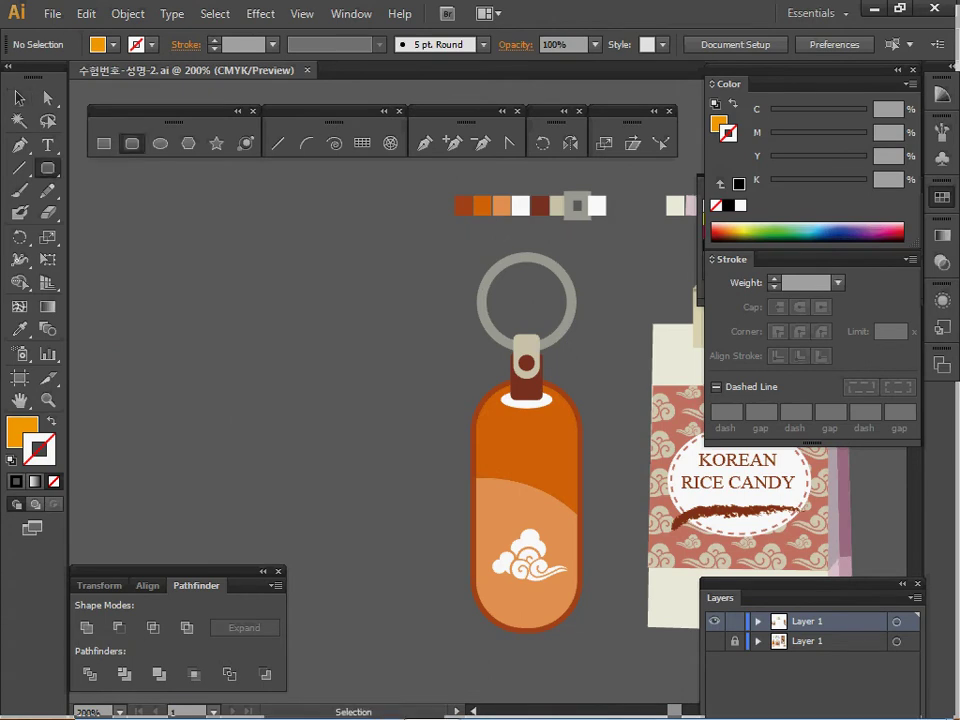
{"action": "left_click", "coordinate": [463, 206], "text": "ctrl"}
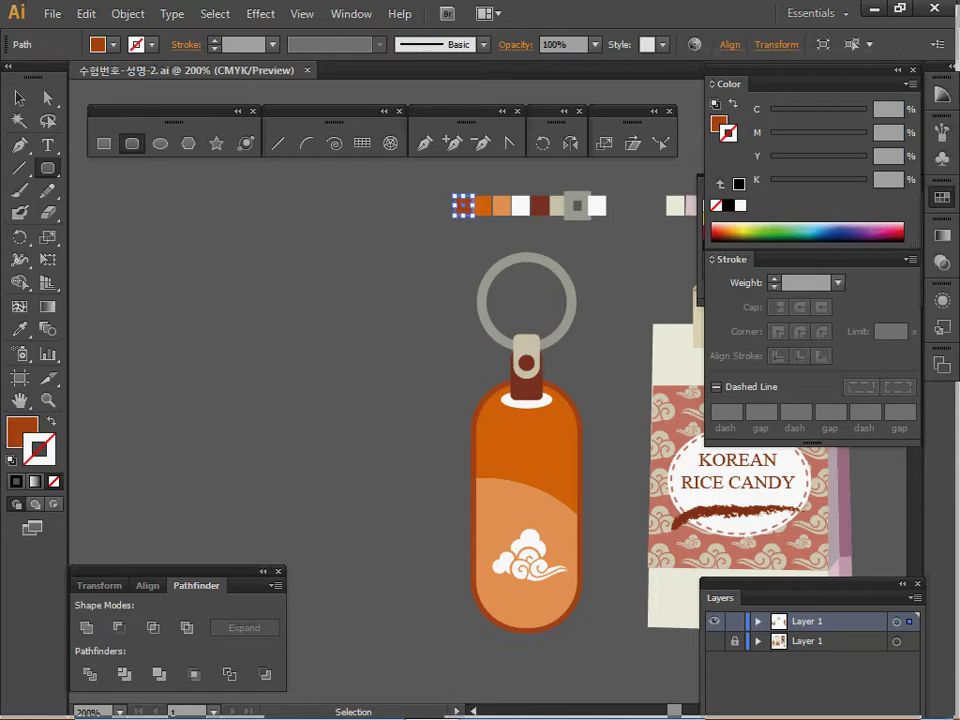
{"action": "left_click", "coordinate": [362, 340]}
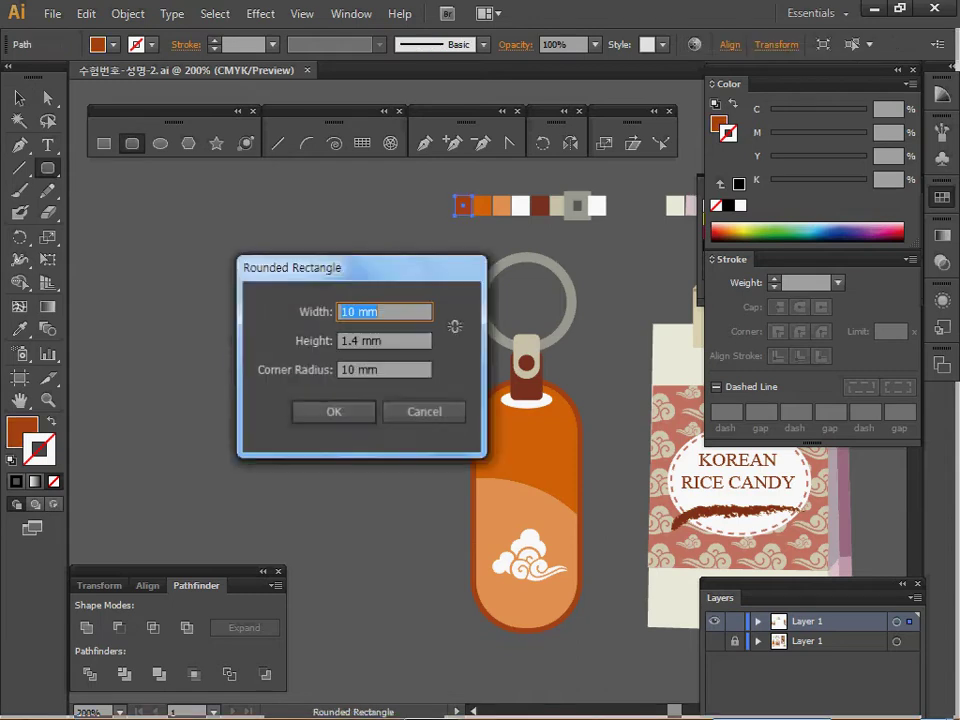
{"action": "type", "text": "2"}
{"action": "key", "text": "Tab"}
{"action": "key", "text": "shift+Tab"}
{"action": "type", "text": "21"}
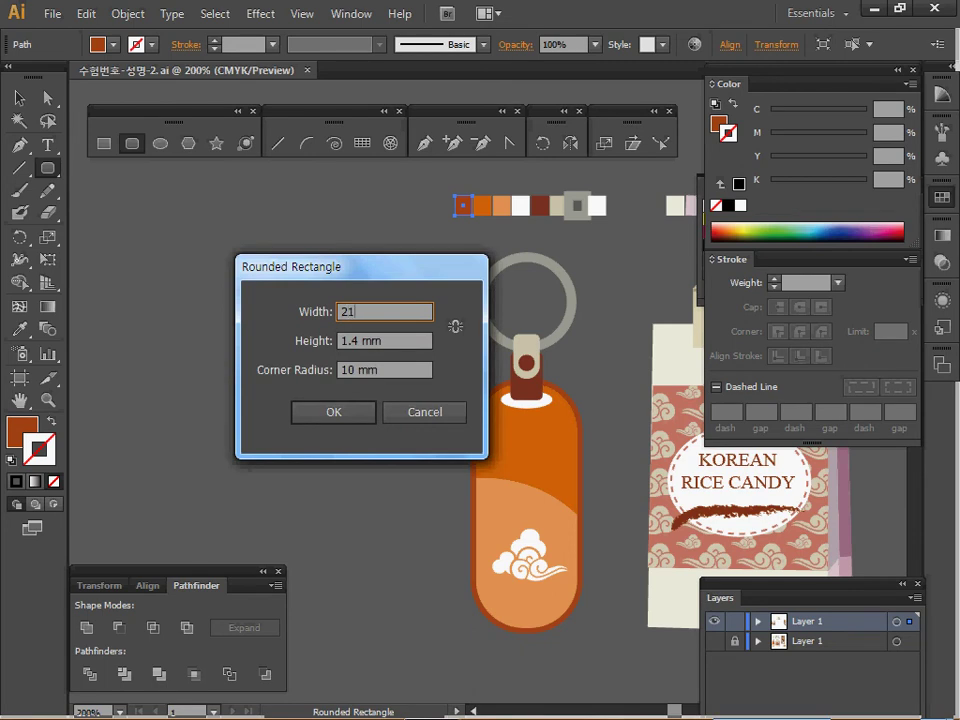
{"action": "key", "text": "Tab"}
{"action": "type", "text": "48"}
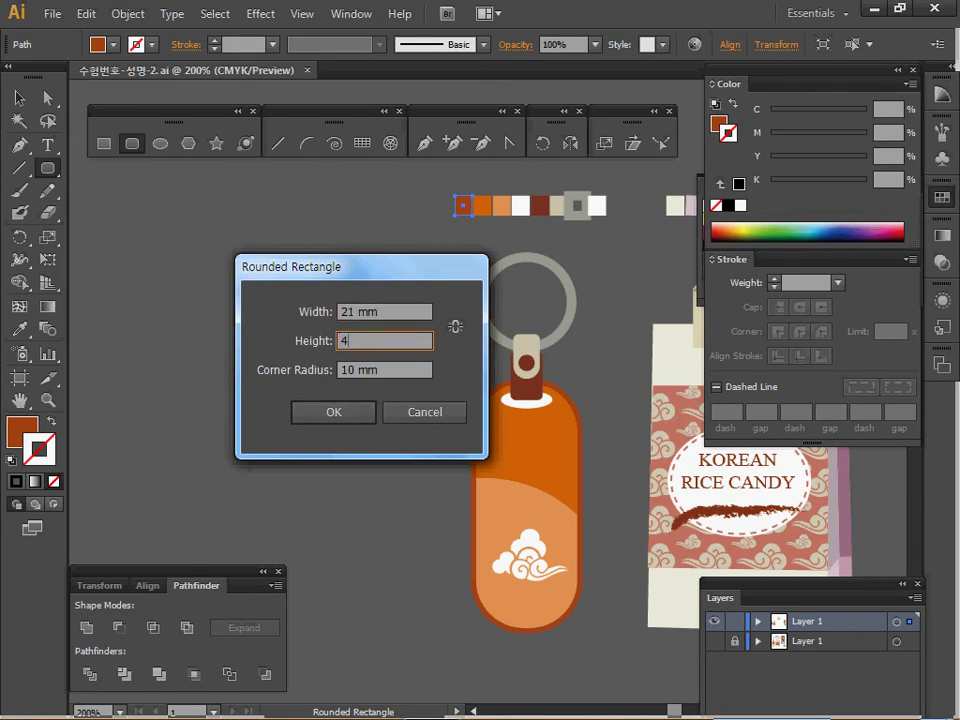
{"action": "key", "text": "Tab"}
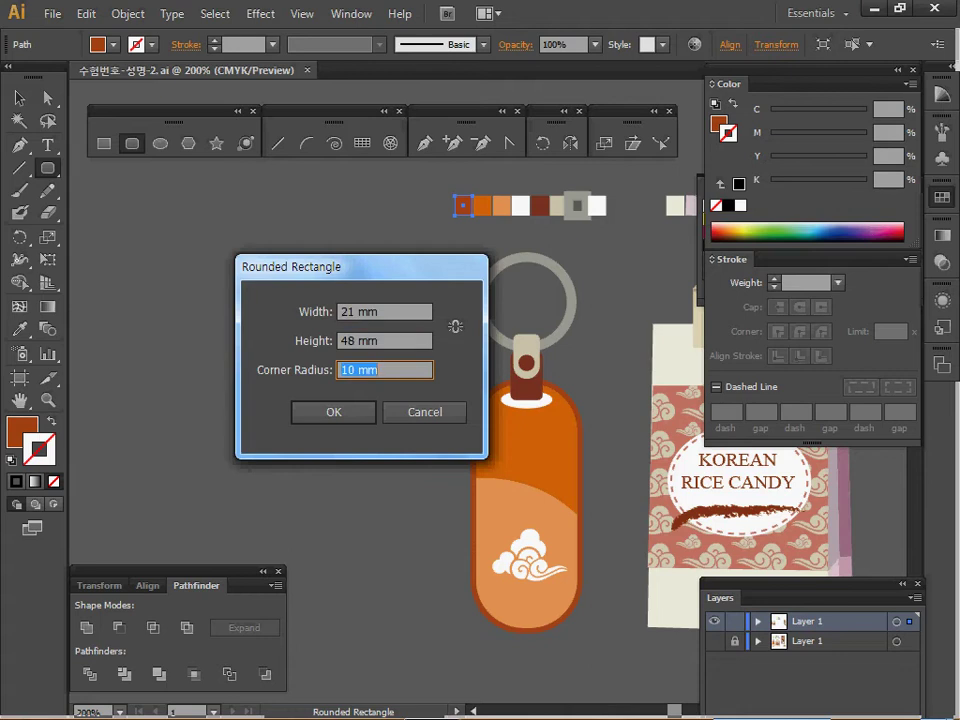
{"action": "key", "text": "Return"}
{"action": "key", "text": "v"}
{"action": "left_click_drag", "start_coordinate": [371, 540], "coordinate": [366, 505]}
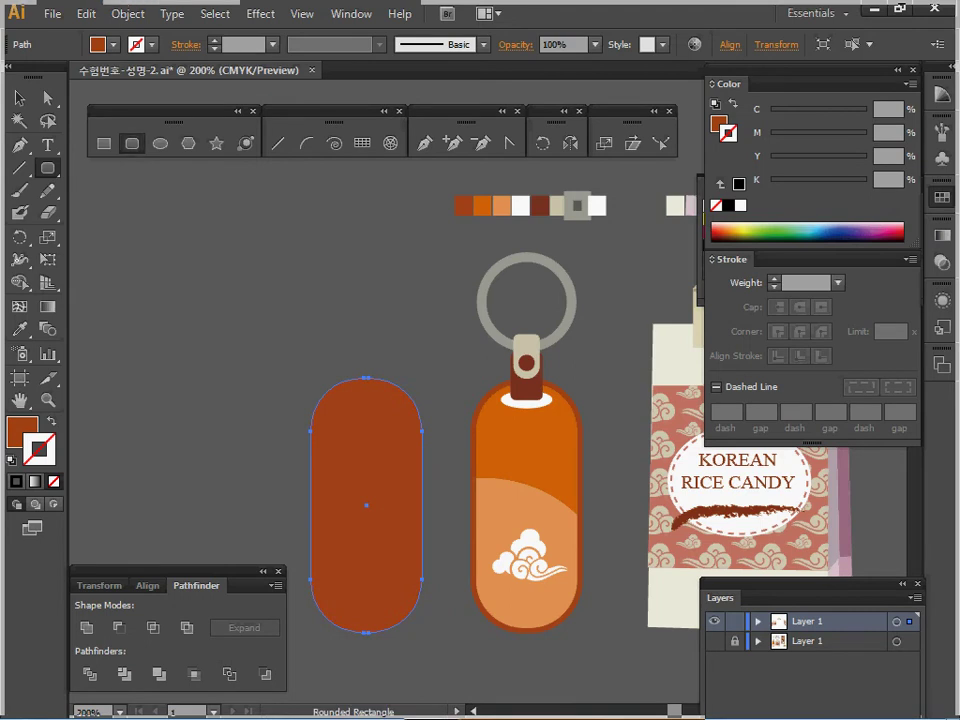
Offset the rounded rectangle's path inward by about 1 mm and fill the inner copy with the second swatch's orange.
{"action": "left_click", "coordinate": [127, 14]}
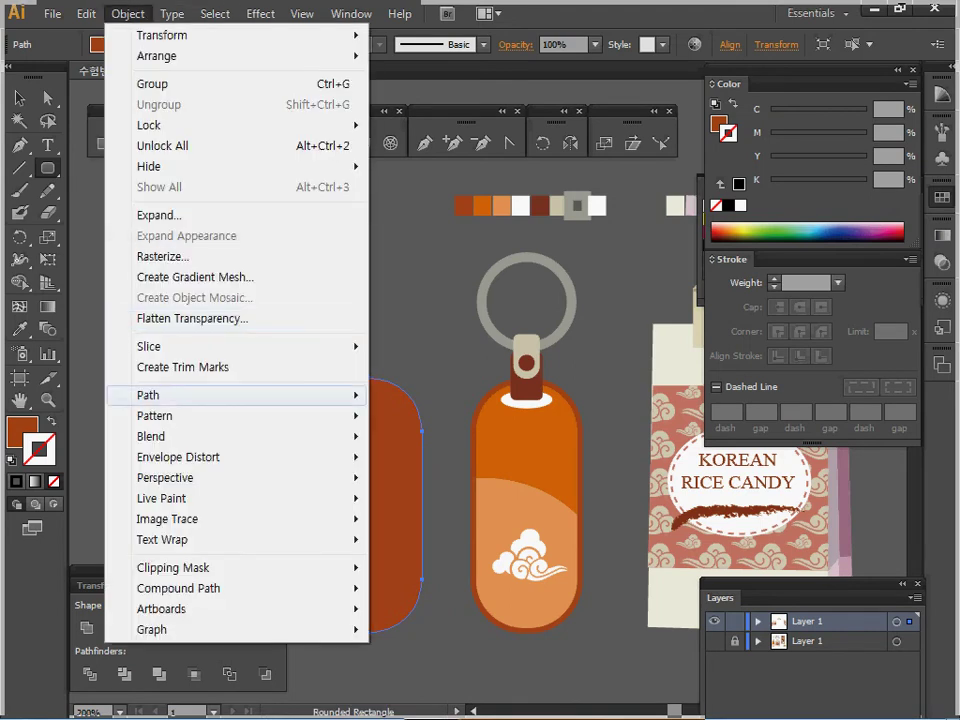
{"action": "mouse_move", "coordinate": [200, 395]}
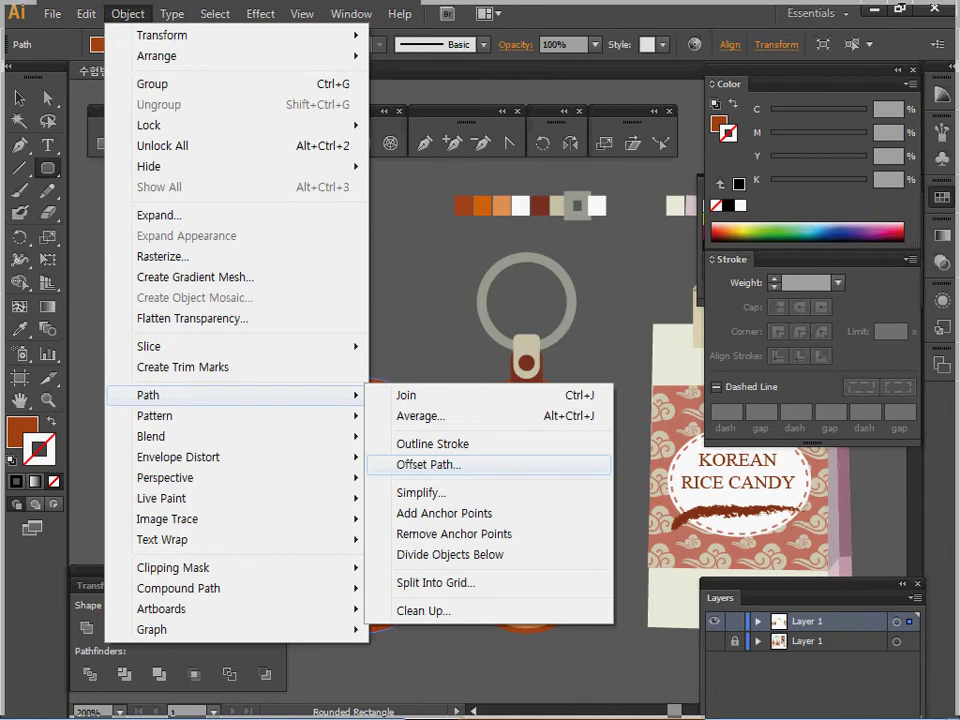
{"action": "left_click", "coordinate": [430, 464]}
{"action": "type", "text": "-2"}
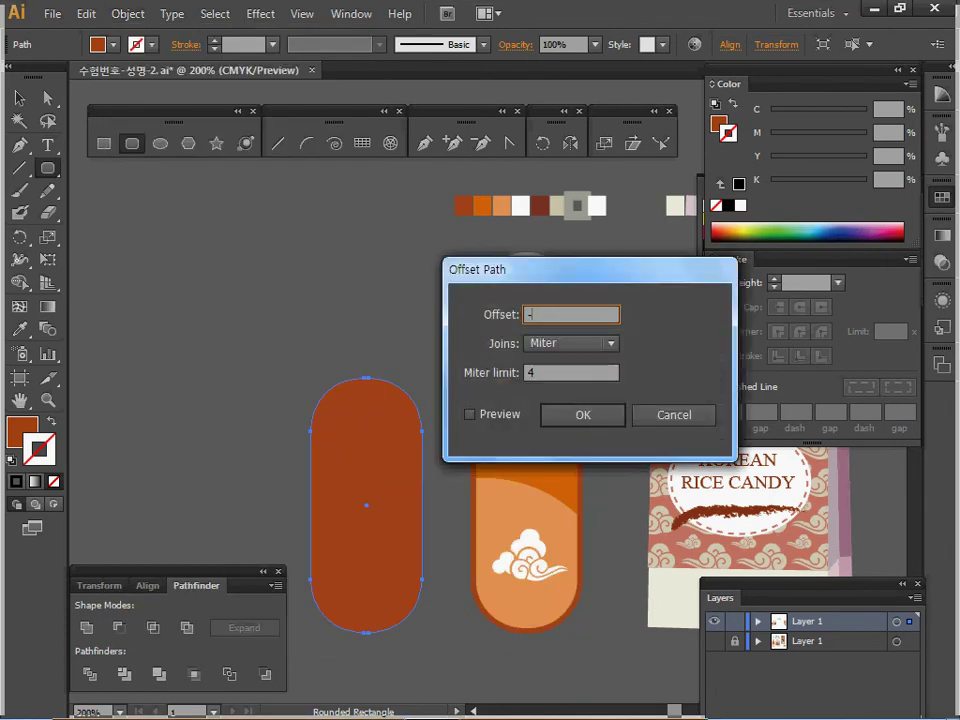
{"action": "key", "text": "Return"}
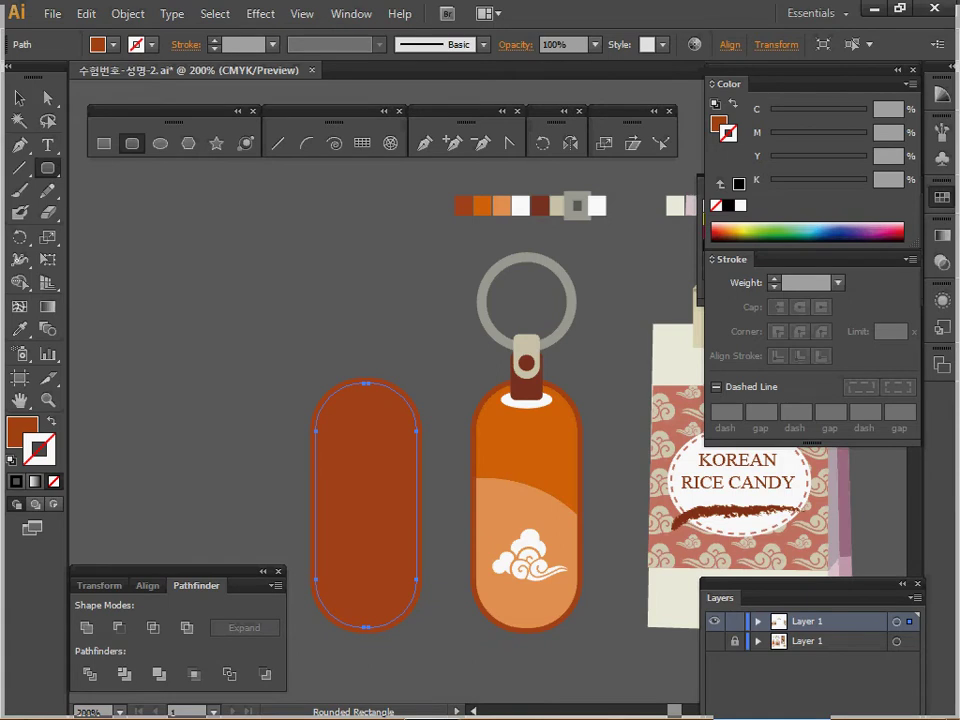
{"action": "key", "text": "i"}
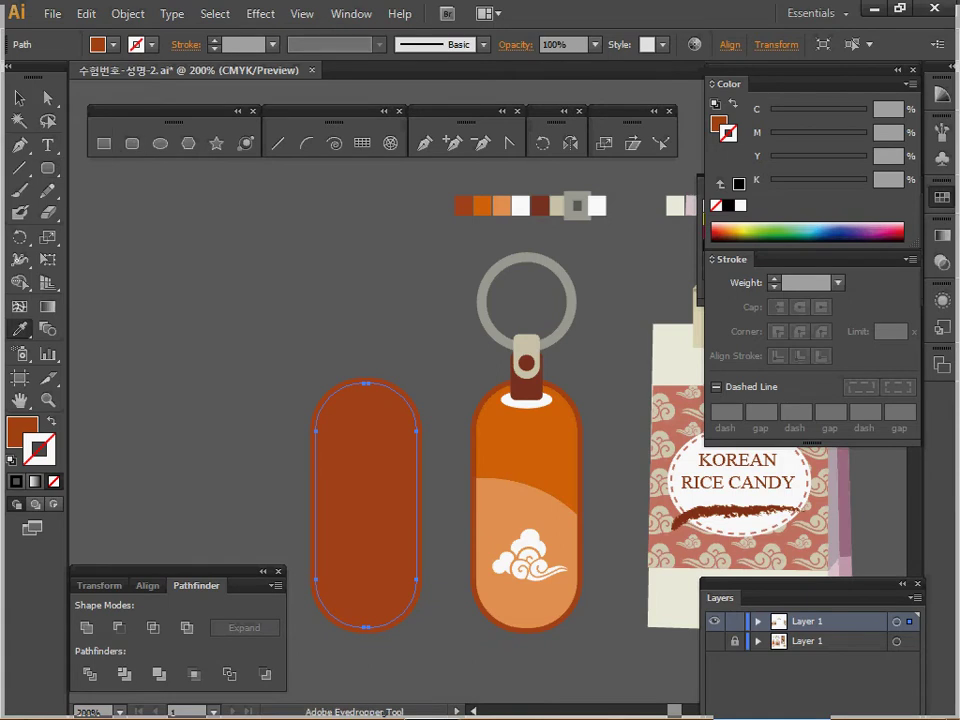
{"action": "left_click", "coordinate": [483, 206]}
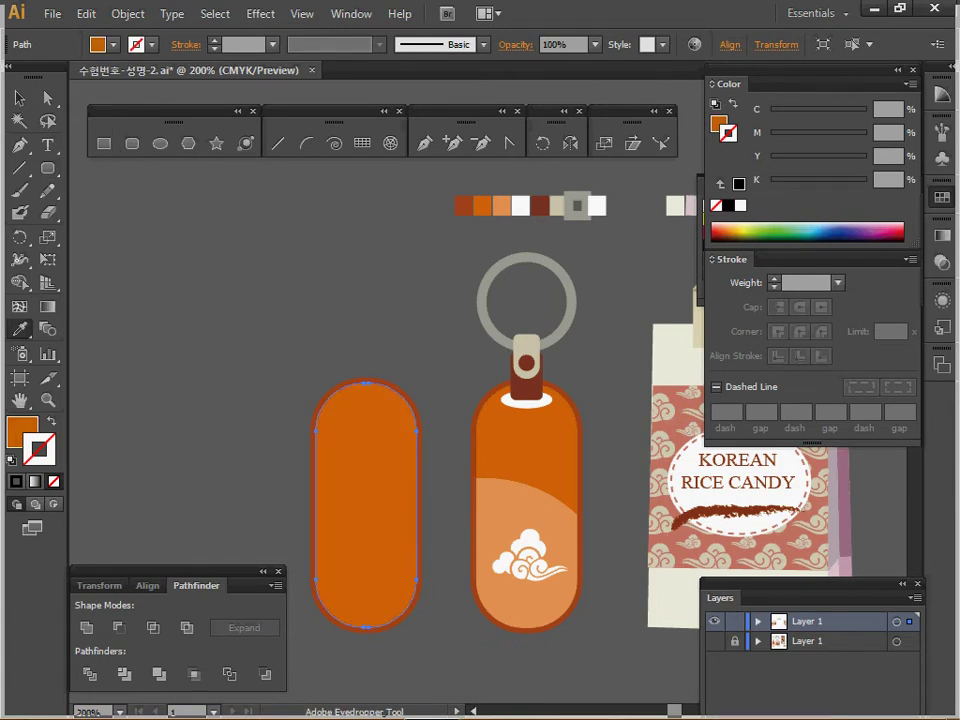
Select both rounded shapes, move them slightly upward together, and deselect them.
{"action": "key", "text": "ctrl+shift+a"}
{"action": "left_click_drag", "start_coordinate": [324, 345], "coordinate": [385, 425]}
{"action": "left_click_drag", "start_coordinate": [367, 505], "coordinate": [370, 494]}
{"action": "left_click", "coordinate": [448, 450], "text": "ctrl"}
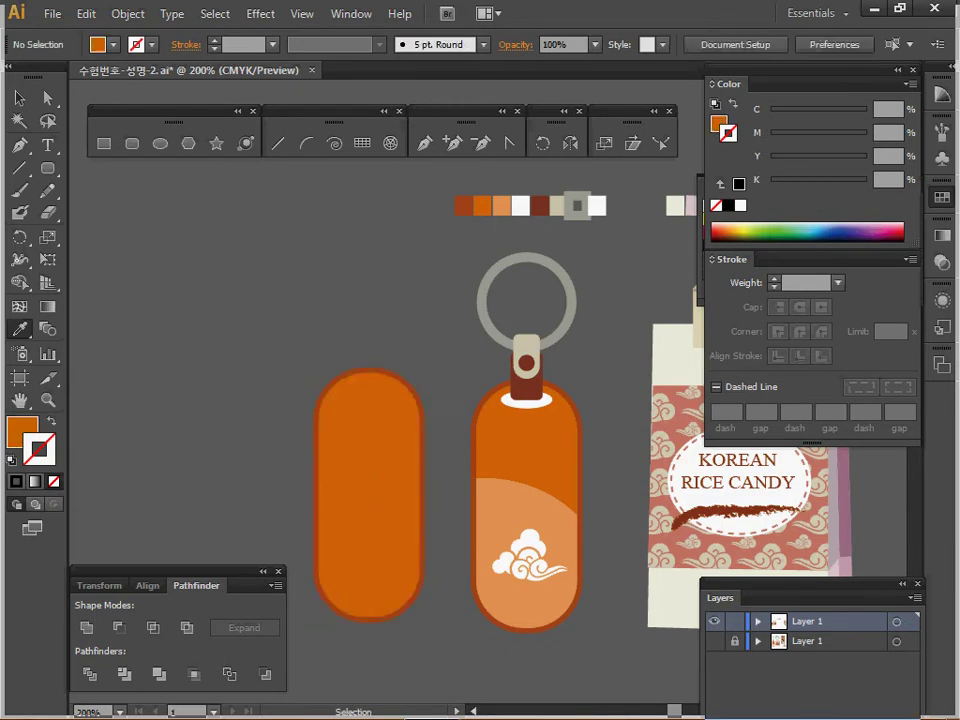
Isolate the inner orange rounded shape of the new key holder for editing.
{"action": "left_click", "coordinate": [369, 490], "text": "ctrl"}
{"action": "double_click", "coordinate": [369, 490], "text": "ctrl"}
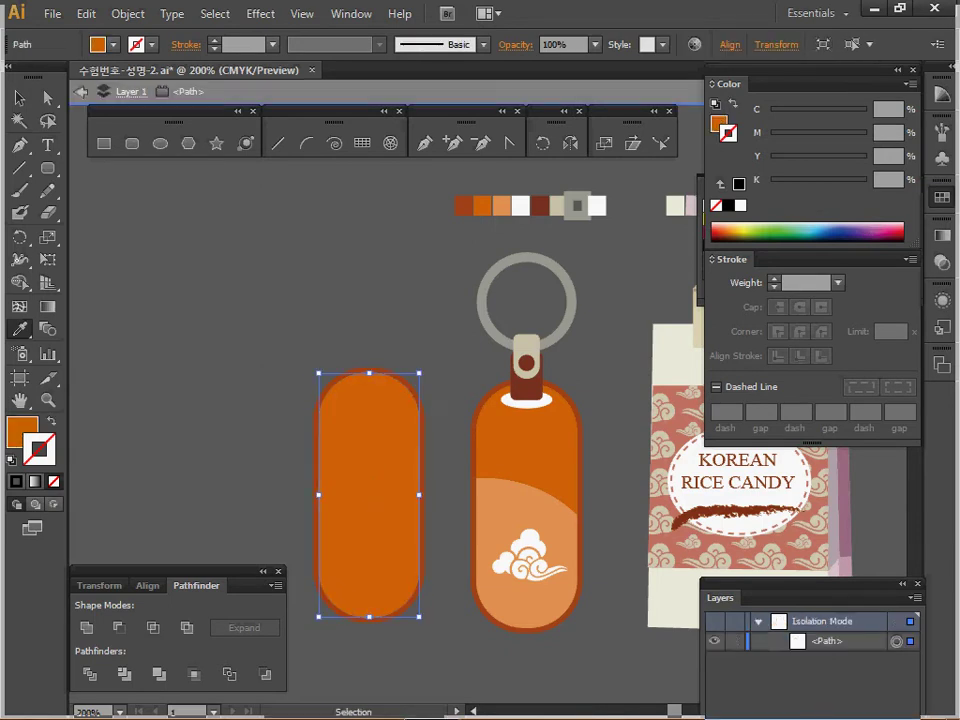
{"action": "key", "text": "i"}
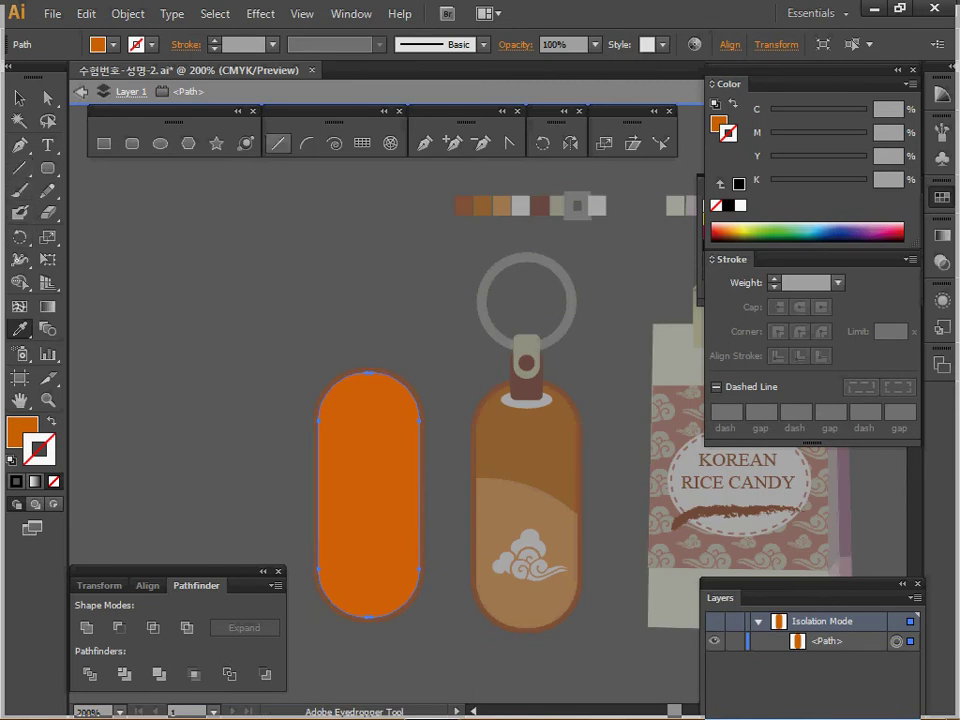
{"action": "left_click", "coordinate": [424, 143]}
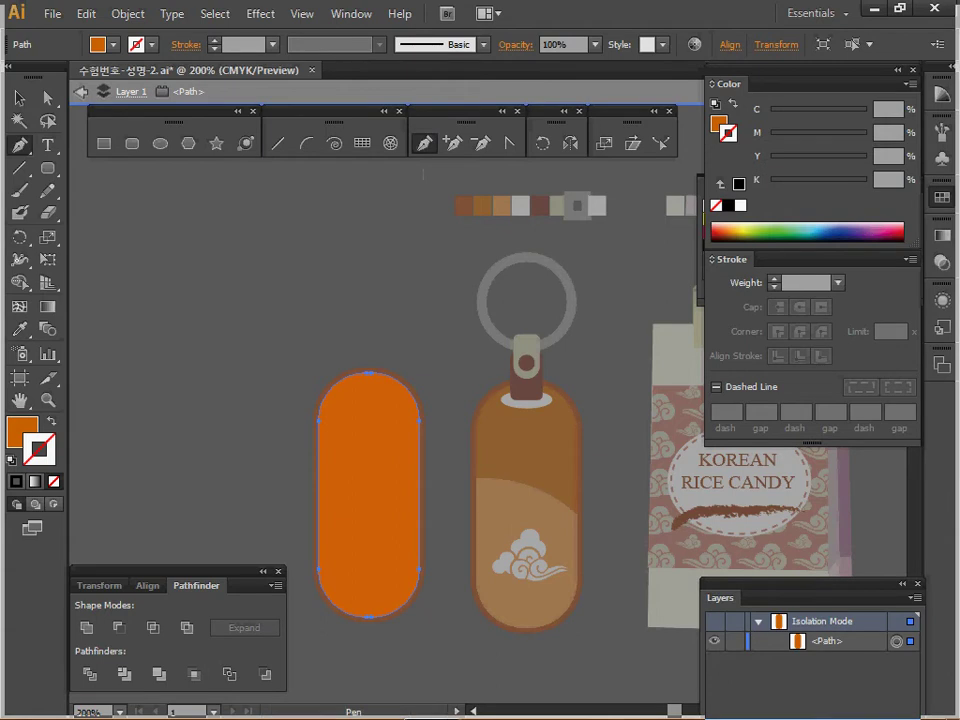
{"action": "left_click", "coordinate": [444, 482]}
{"action": "left_click_drag", "start_coordinate": [540, 492], "coordinate": [575, 515]}
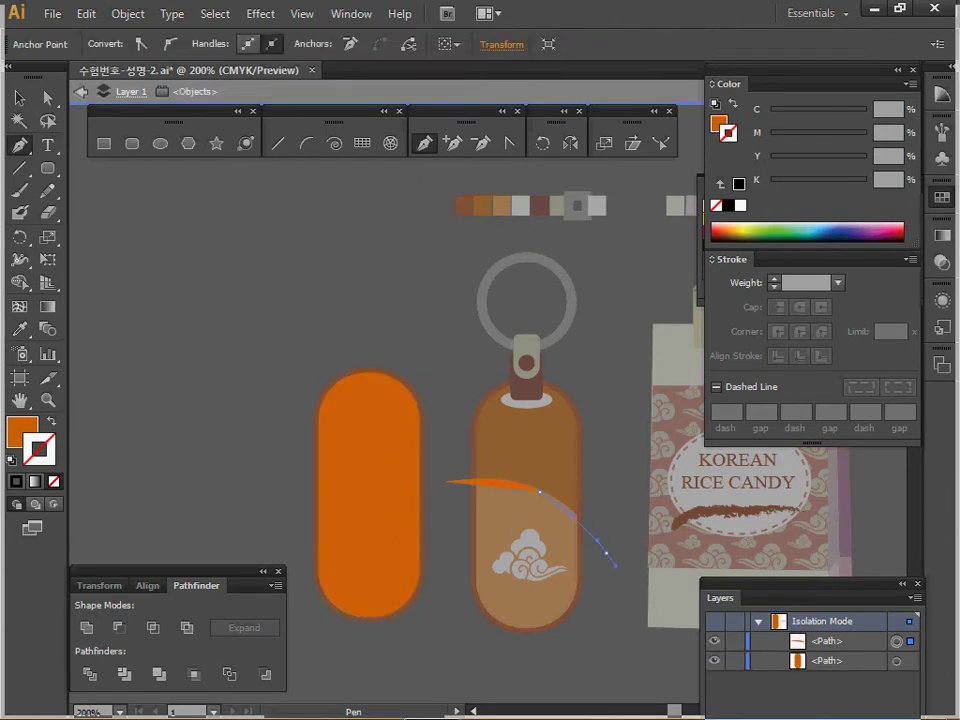
{"action": "left_click_drag", "start_coordinate": [606, 552], "coordinate": [629, 594]}
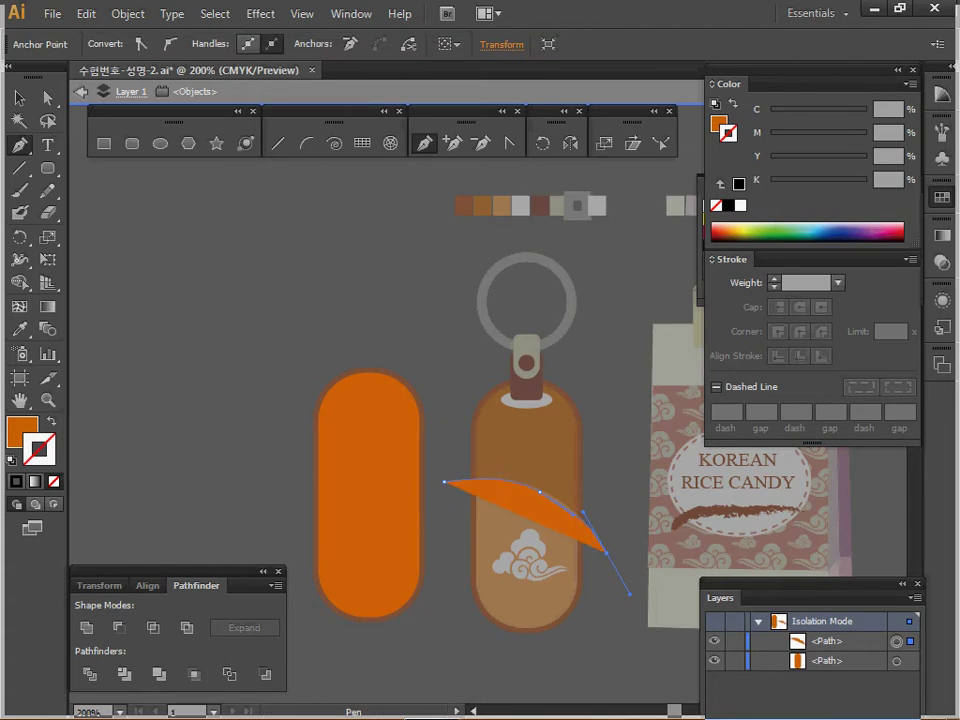
{"action": "key", "text": "Delete"}
Trace the reference key holder's dividing curve as an unfilled 1 pt black path and move it across the isolated orange shape.
{"action": "left_click", "coordinate": [448, 479]}
{"action": "left_click_drag", "start_coordinate": [591, 540], "coordinate": [635, 620]}
{"action": "key", "text": "d"}
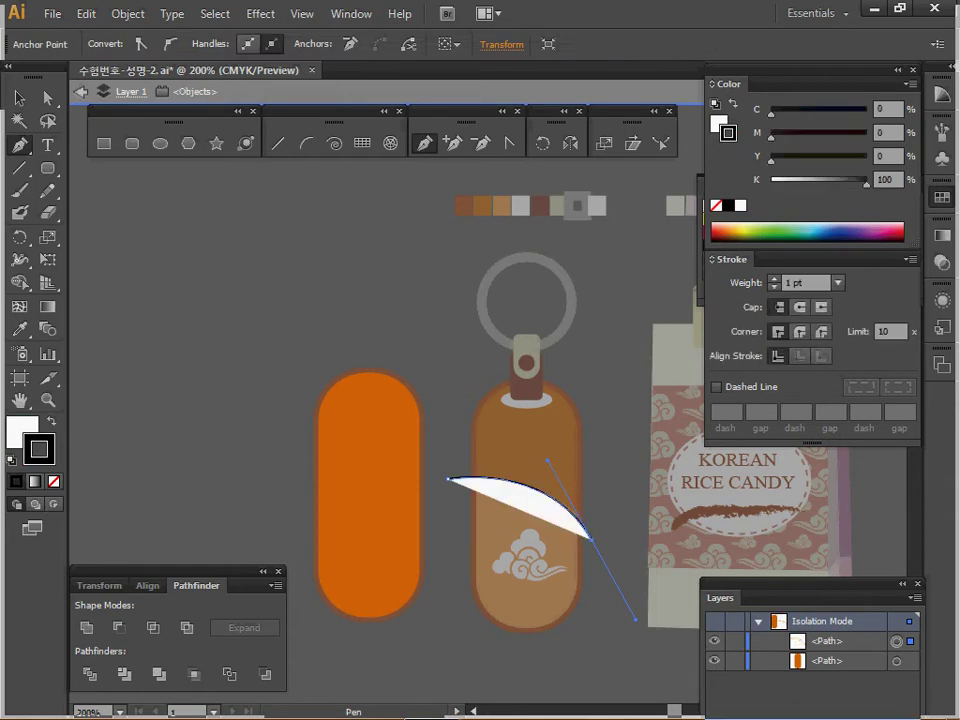
{"action": "key", "text": "slash"}
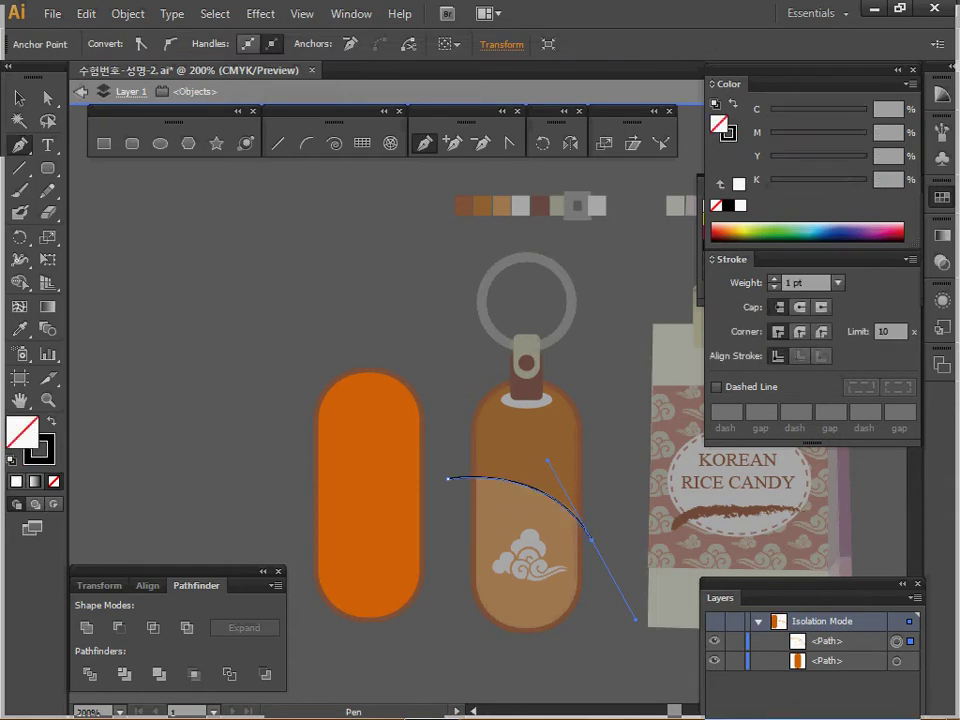
{"action": "key", "text": "v"}
{"action": "left_click_drag", "start_coordinate": [541, 493], "coordinate": [388, 493]}
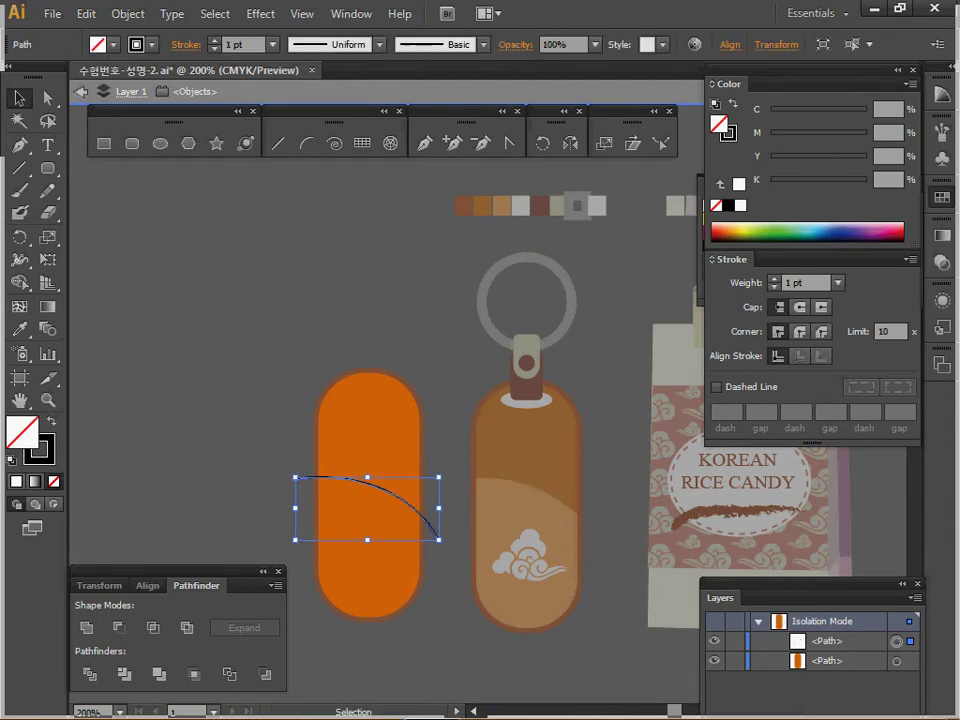
Divide the orange shape along the curve and fill its lower part with the third swatch's light orange.
{"action": "key", "text": "ctrl+a"}
{"action": "left_click", "coordinate": [90, 674]}
{"action": "key", "text": "ctrl+shift+a"}
{"action": "left_click", "coordinate": [369, 555], "text": "ctrl"}
{"action": "key", "text": "i"}
{"action": "left_click", "coordinate": [502, 206]}
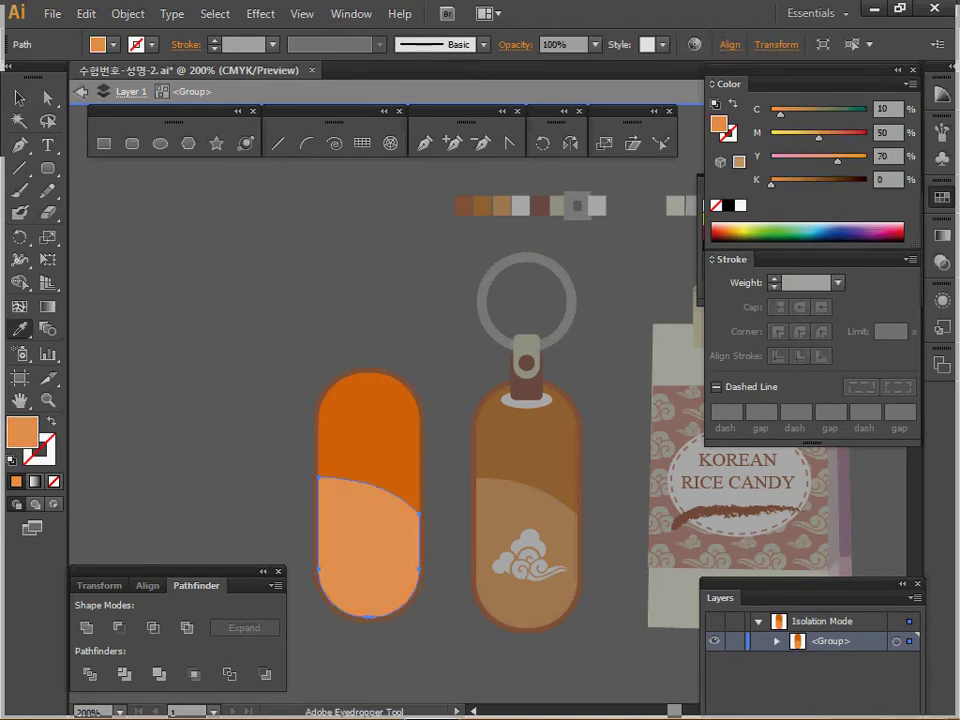
Leave isolation mode and save the document.
{"action": "key", "text": "Escape"}
{"action": "key", "text": "F1"}
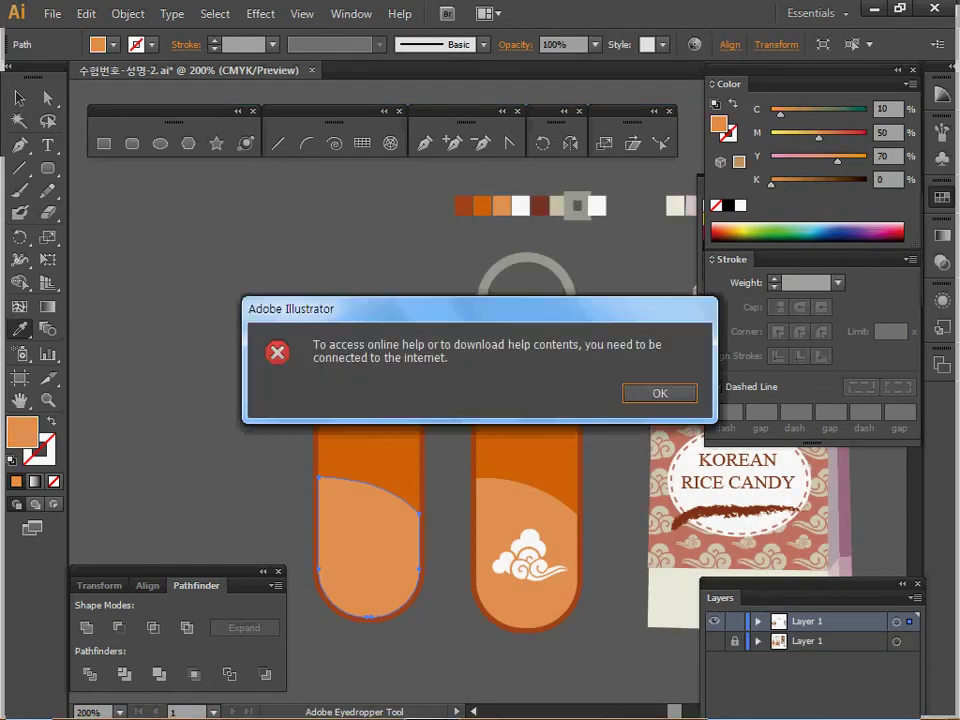
{"action": "key", "text": "Return"}
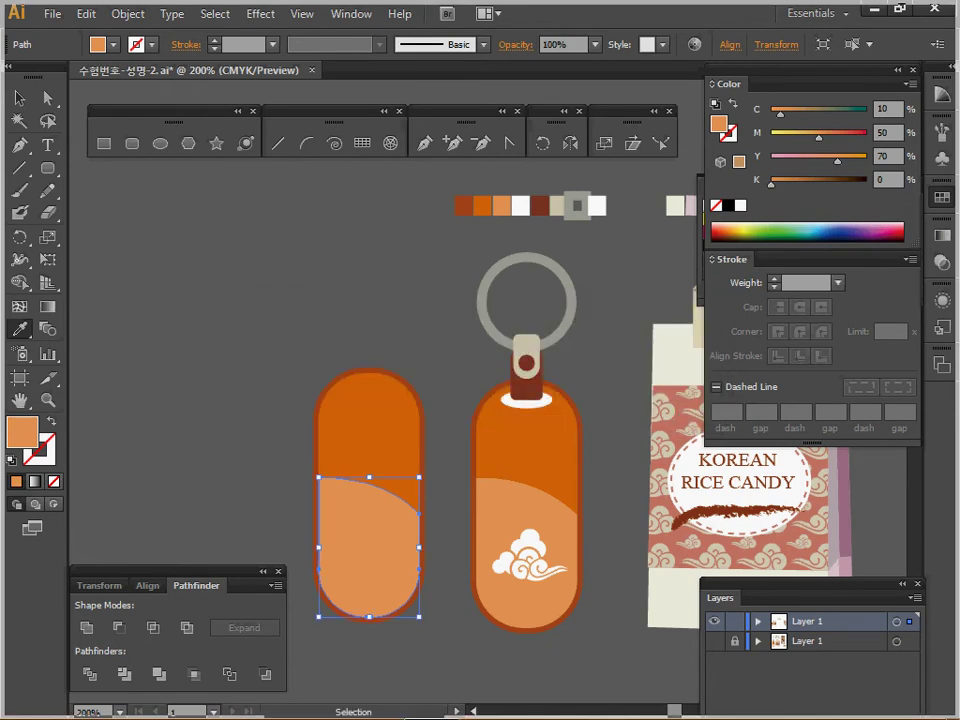
{"action": "key", "text": "ctrl+s"}
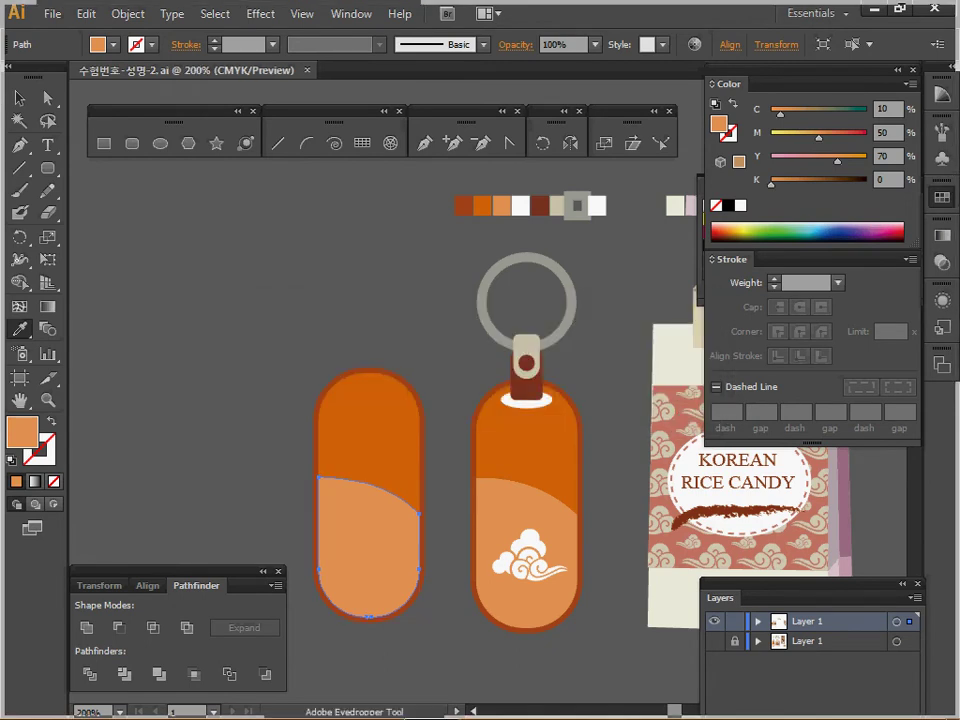
Draw a small flat ellipse near the top of the new key holder and give it a white fill with no stroke.
{"action": "left_click", "coordinate": [519, 469], "text": "ctrl"}
{"action": "left_click_drag", "start_coordinate": [519, 469], "coordinate": [596, 564]}
{"action": "left_click_drag", "start_coordinate": [480, 499], "coordinate": [393, 556]}
{"action": "key", "text": "v"}
{"action": "left_click", "coordinate": [470, 500]}
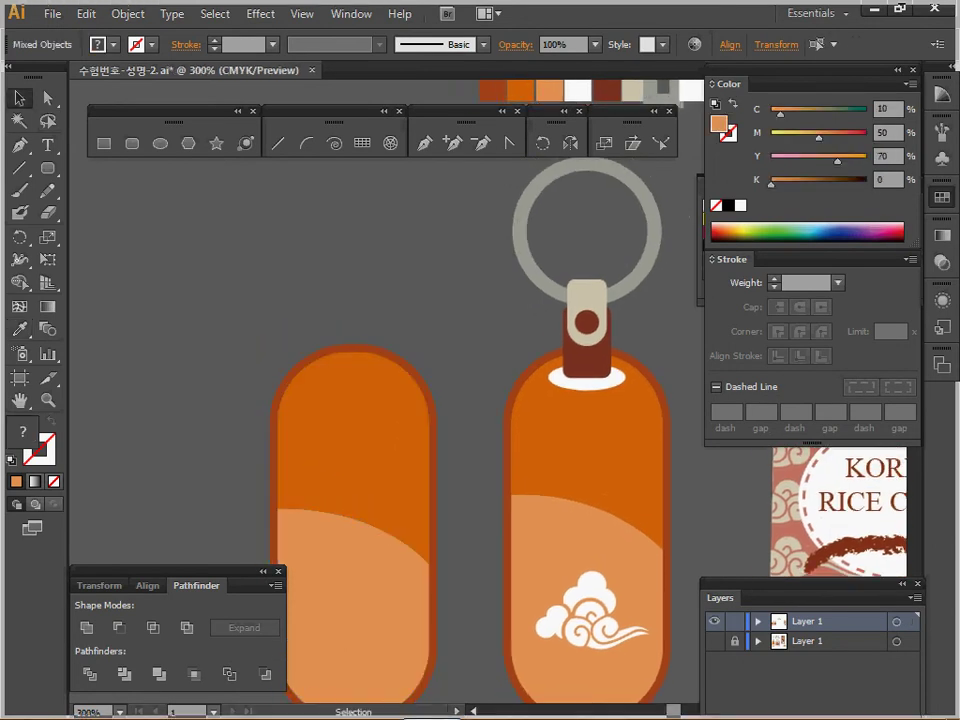
{"action": "key", "text": "l"}
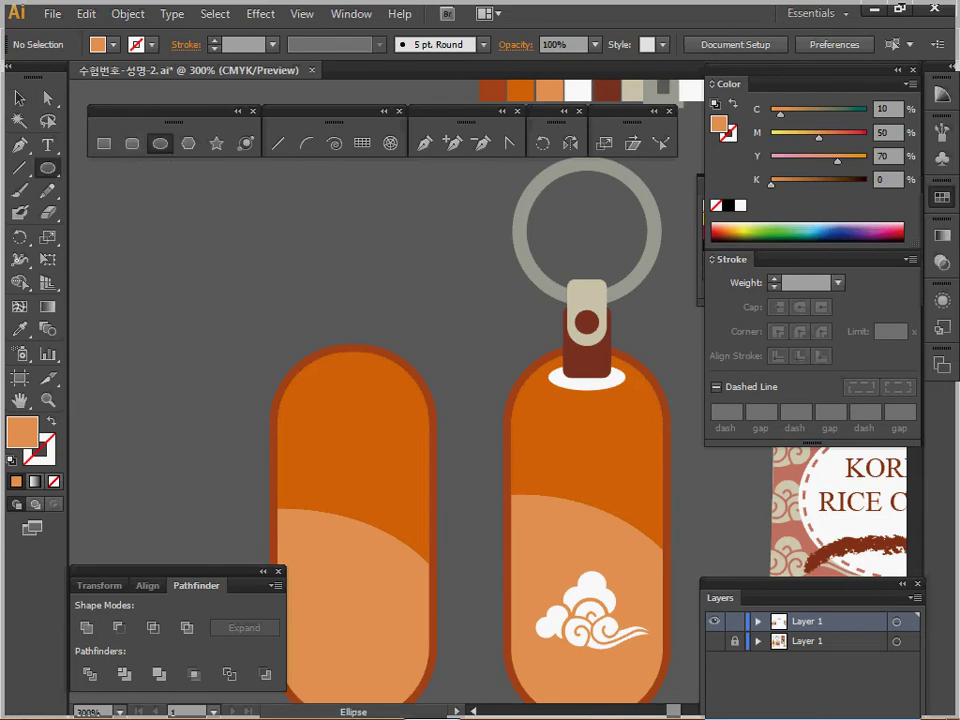
{"action": "left_click_drag", "start_coordinate": [350, 371], "coordinate": [375, 379]}
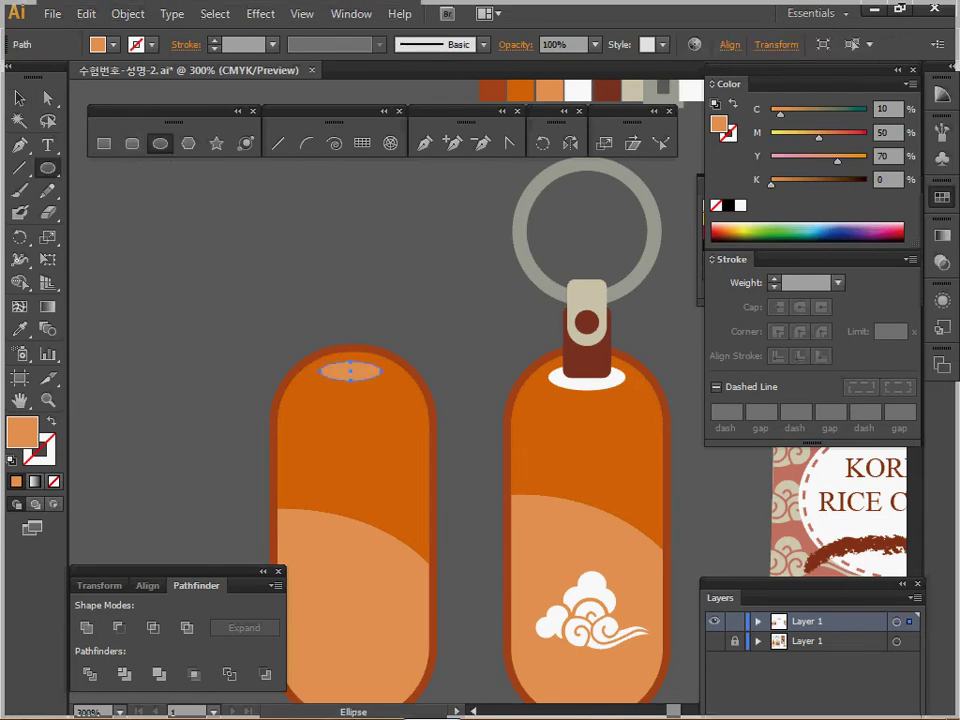
{"action": "key", "text": "d"}
{"action": "key", "text": "x"}
{"action": "key", "text": "slash"}
{"action": "key", "text": "ctrl+shift+a"}
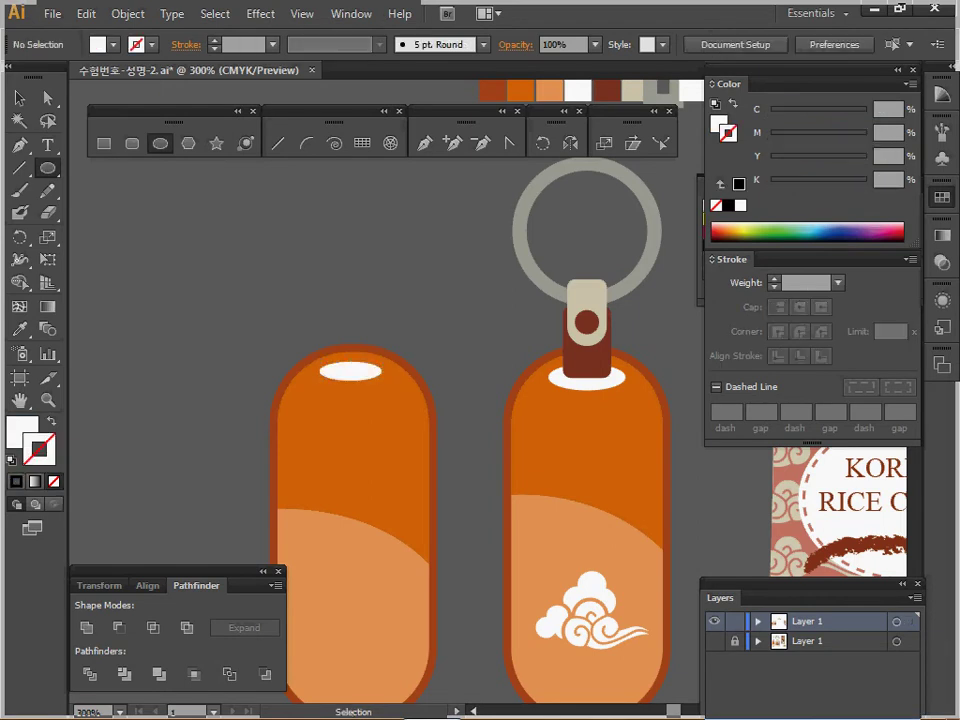
Enlarge the white ellipse at the top of the new key holder to about the reference ellipse's size, keeping its center.
{"action": "left_click_drag", "start_coordinate": [470, 300], "coordinate": [434, 309]}
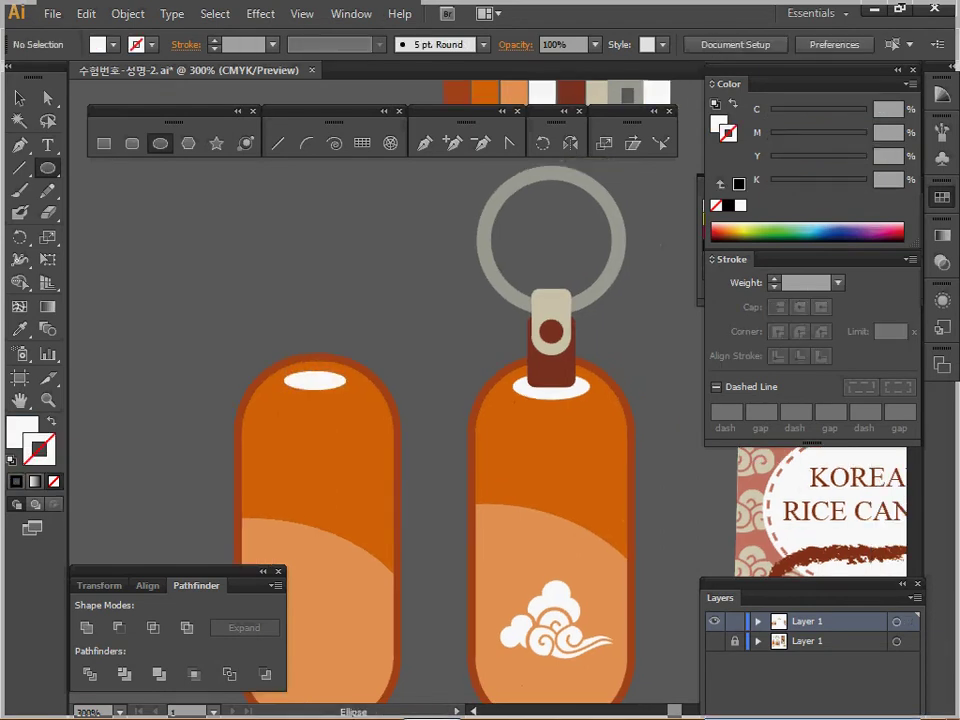
{"action": "key", "text": "i"}
{"action": "left_click", "coordinate": [551, 370]}
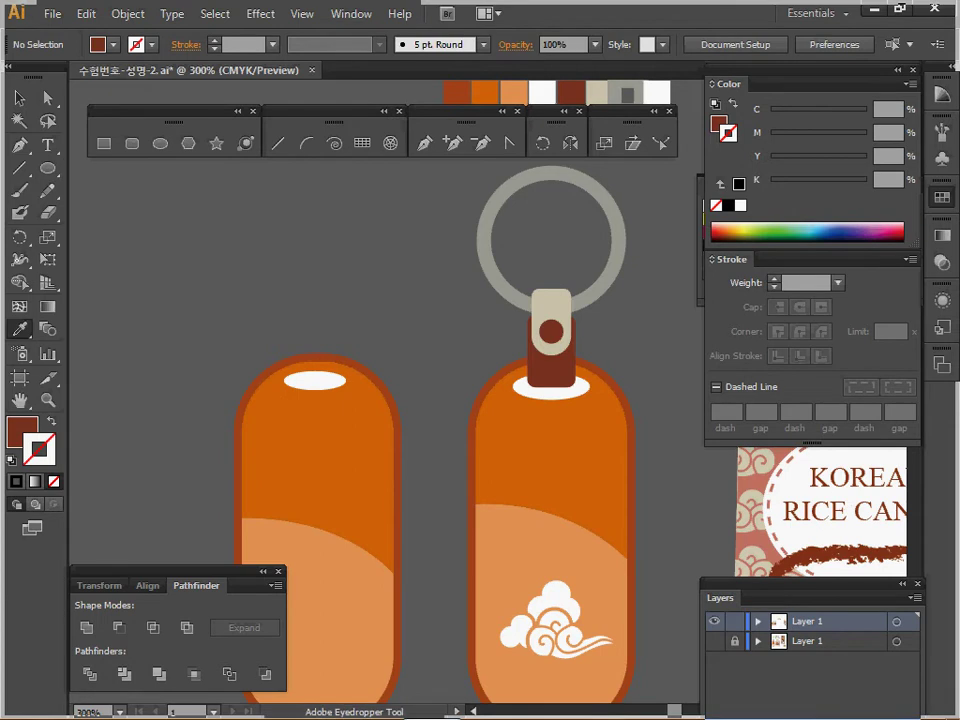
{"action": "left_click", "coordinate": [132, 143]}
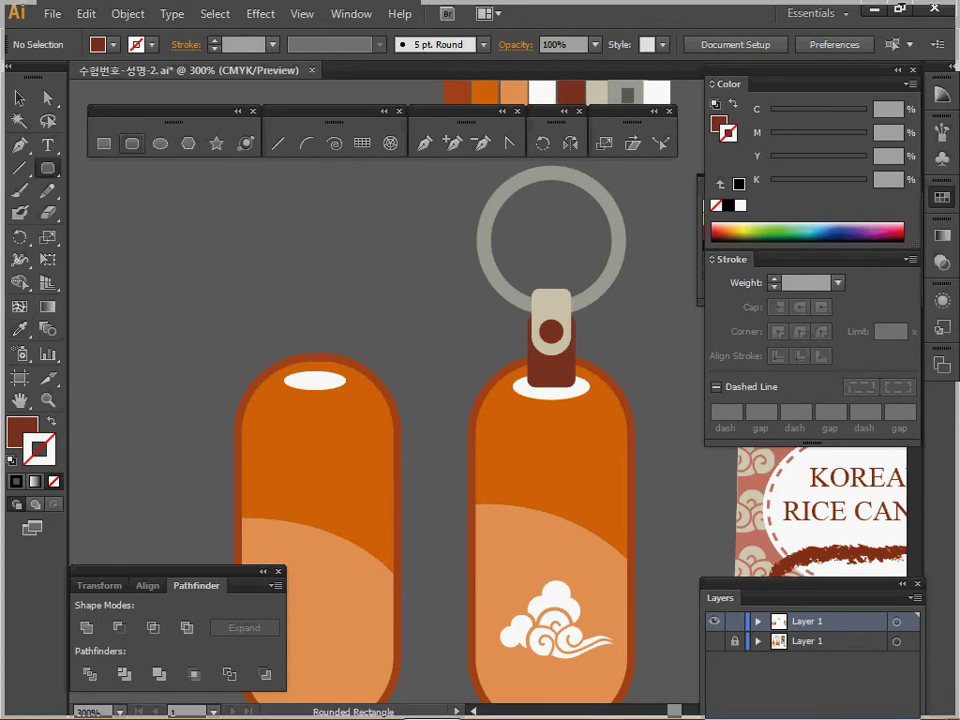
{"action": "left_click", "coordinate": [375, 425], "text": "ctrl"}
{"action": "left_click_drag", "start_coordinate": [408, 400], "coordinate": [240, 460]}
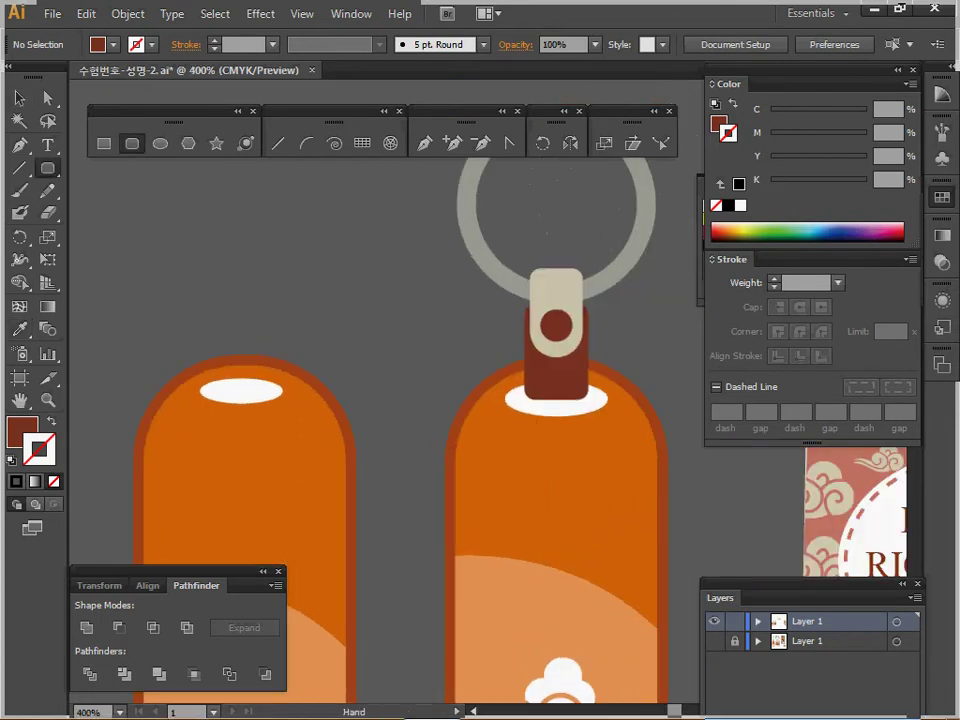
{"action": "left_click", "coordinate": [240, 391], "text": "ctrl"}
{"action": "left_click_drag", "start_coordinate": [283, 391], "coordinate": [238, 407]}
{"action": "left_click", "coordinate": [240, 332], "text": "ctrl"}
{"action": "left_click", "coordinate": [238, 391], "text": "ctrl"}
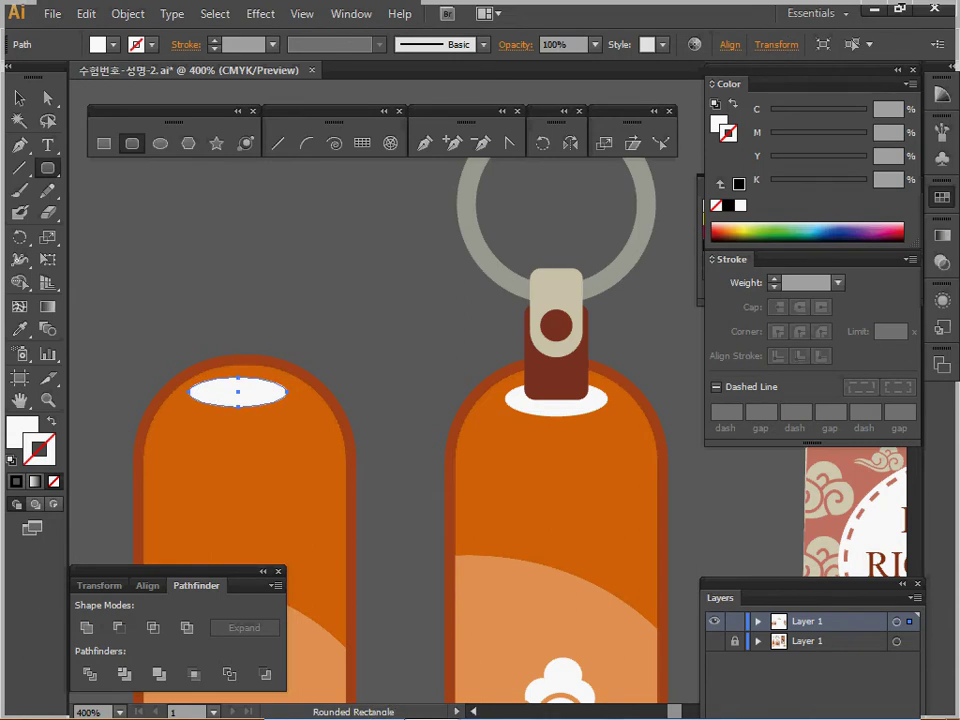
Create a 6 x 9 mm rounded rectangle with a 1 mm corner radius for the key holder's strap.
{"action": "left_click", "coordinate": [455, 321]}
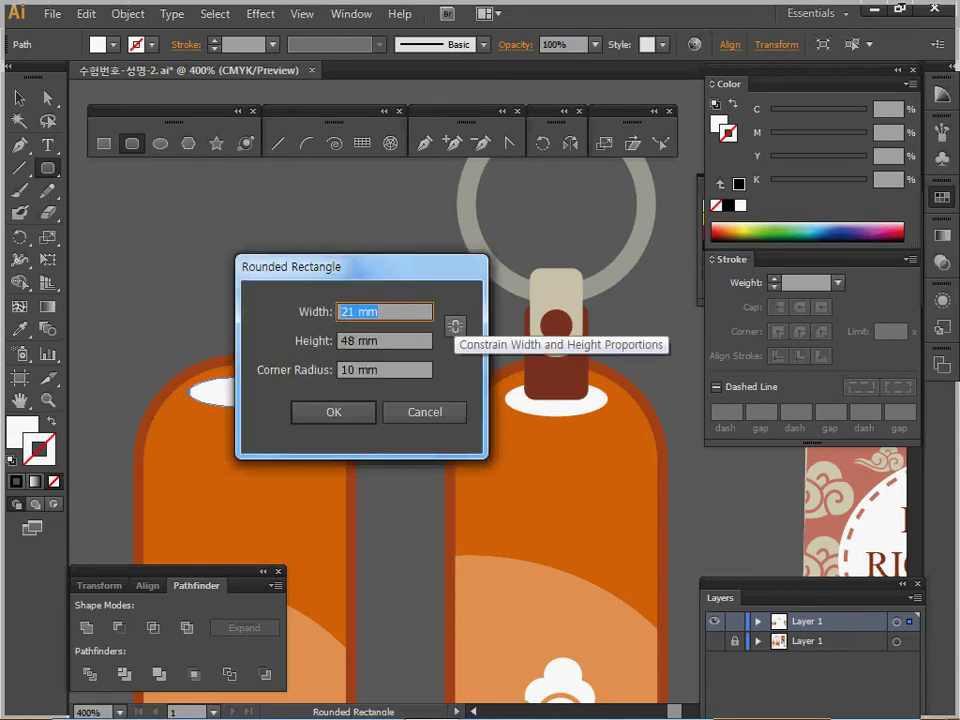
{"action": "type", "text": "6"}
{"action": "key", "text": "Tab"}
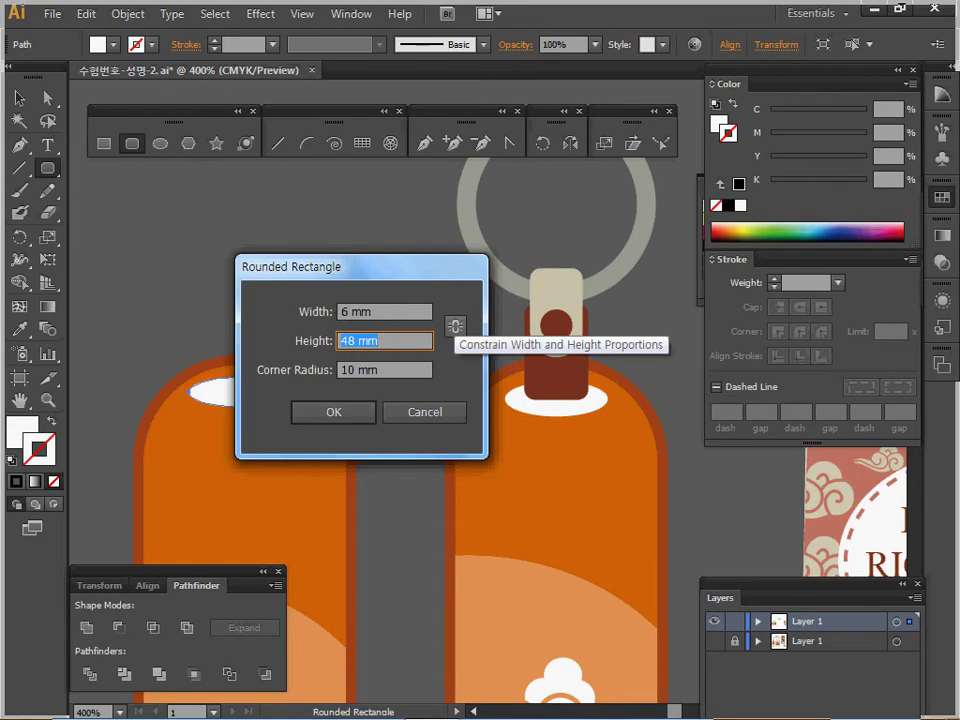
{"action": "type", "text": "9"}
{"action": "key", "text": "Tab"}
{"action": "type", "text": "1"}
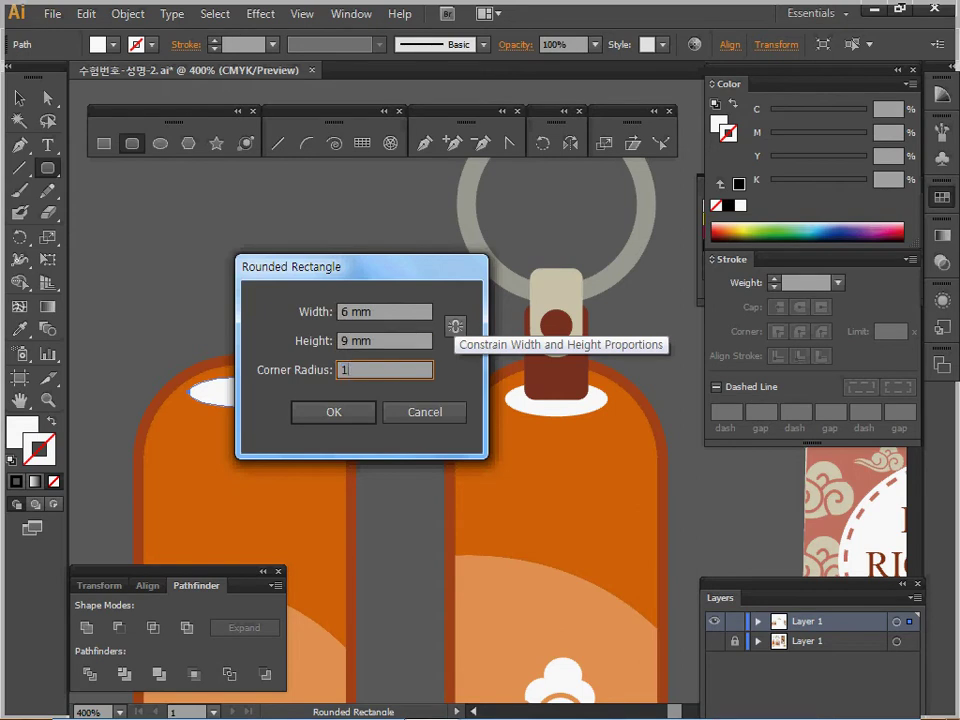
{"action": "key", "text": "Return"}
Place the strap rectangle over the white ellipse, fill it with the reference strap's dark brown, and deselect it.
{"action": "left_click_drag", "start_coordinate": [248, 352], "coordinate": [237, 346]}
{"action": "key", "text": "i"}
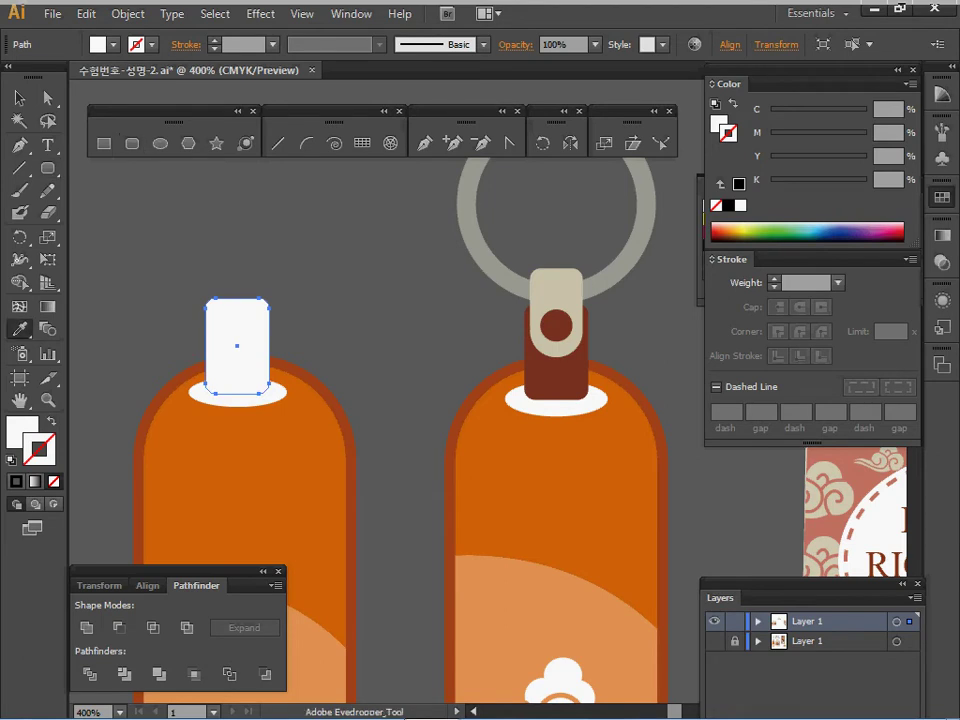
{"action": "left_click", "coordinate": [556, 378]}
{"action": "left_click", "coordinate": [420, 310], "text": "ctrl"}
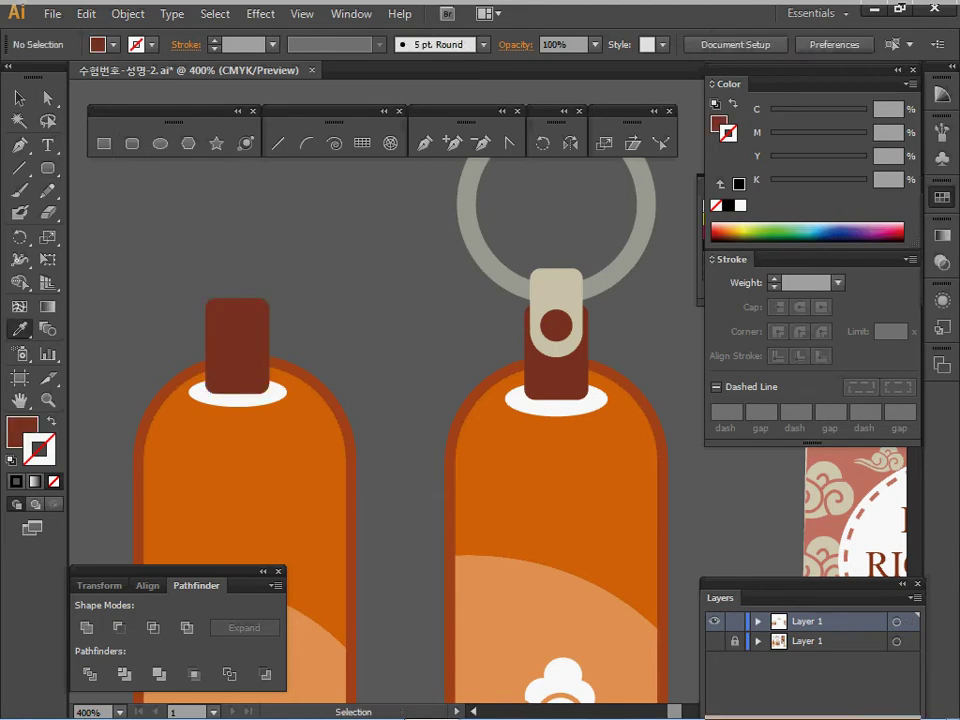
{"action": "left_click", "coordinate": [132, 143]}
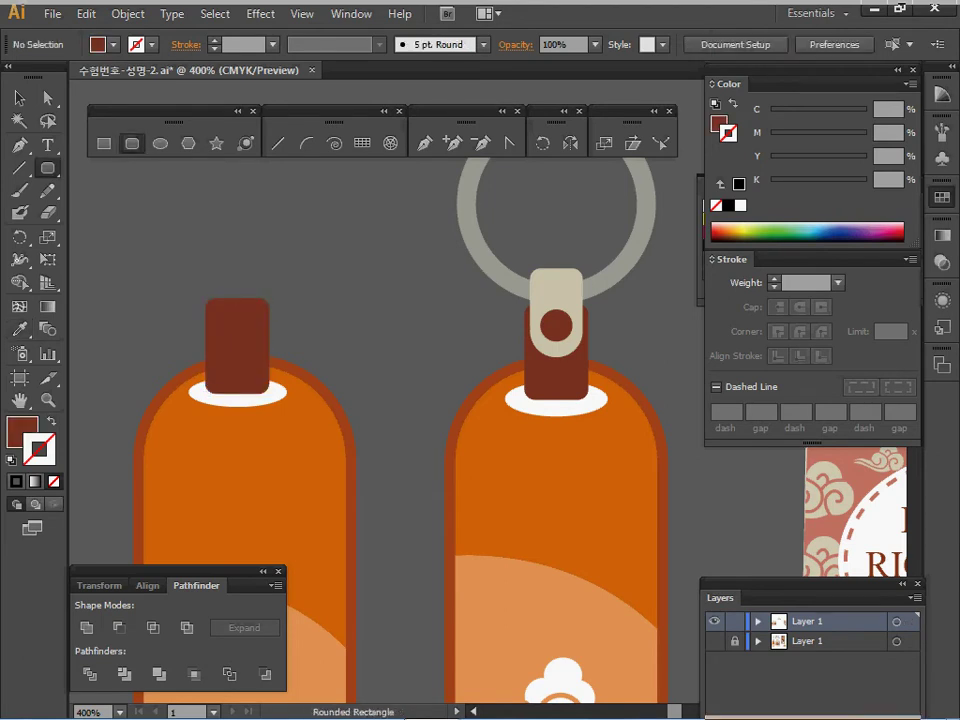
{"action": "left_click_drag", "start_coordinate": [217, 261], "coordinate": [262, 324]}
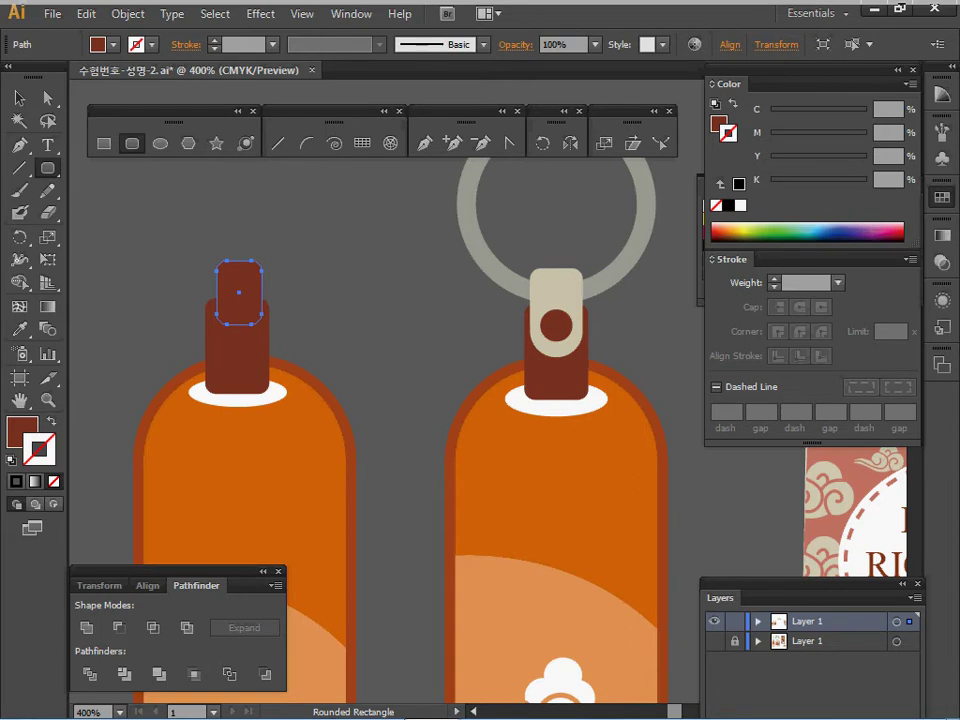
{"action": "key", "text": "ctrl+z"}
Draw a narrower rounded rectangle over the strap's upper end and fill it with the reference tab's beige.
{"action": "left_click_drag", "start_coordinate": [260, 334], "coordinate": [261, 342]}
{"action": "key", "text": "i"}
{"action": "left_click", "coordinate": [556, 290]}
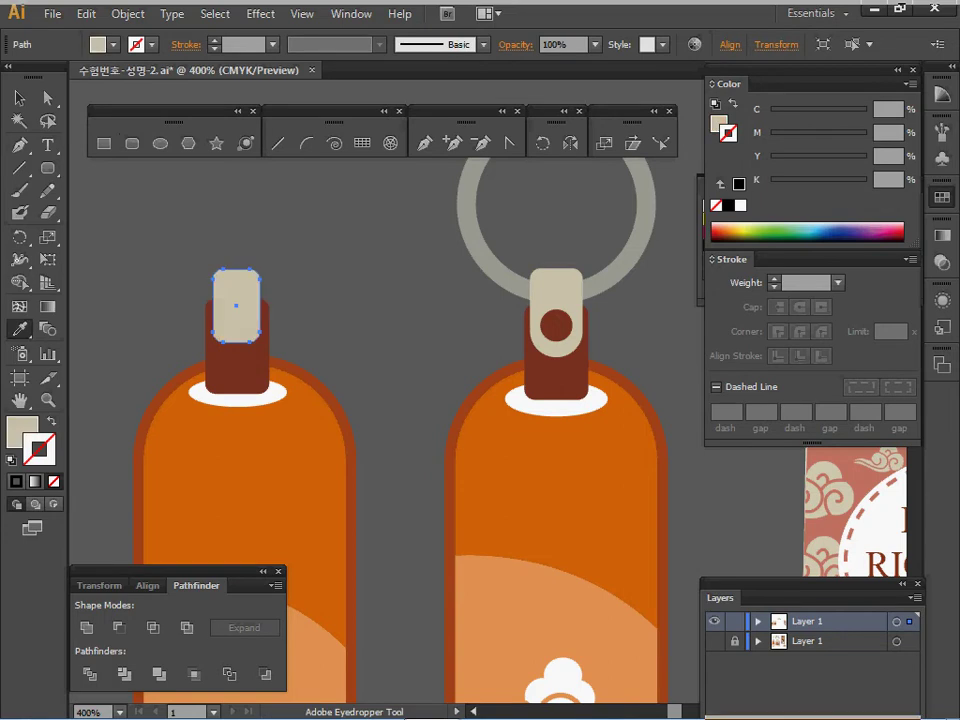
Widen the beige rounded rectangle slightly and nudge it so it sits centered on the brown strap.
{"action": "left_click_drag", "start_coordinate": [261, 306], "coordinate": [263, 306]}
{"action": "key", "text": "ctrl+Left"}
{"action": "key", "text": "Left"}
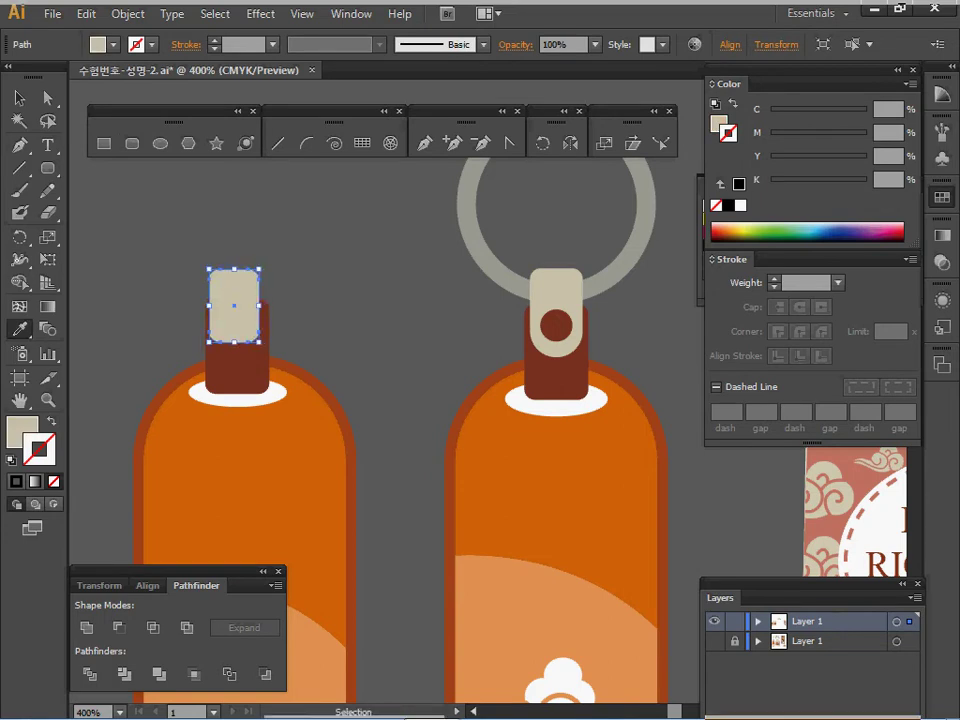
{"action": "key", "text": "Right"}
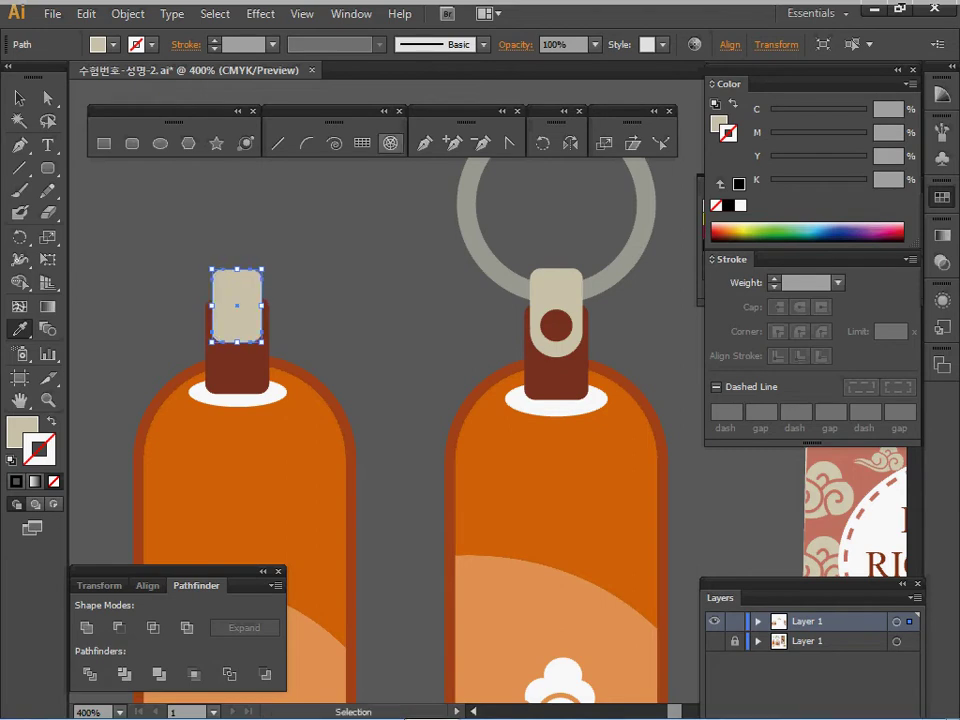
Draw a beige ellipse over the tab's lower end and align it with the rounded rectangle on their horizontal centers.
{"action": "key", "text": "l"}
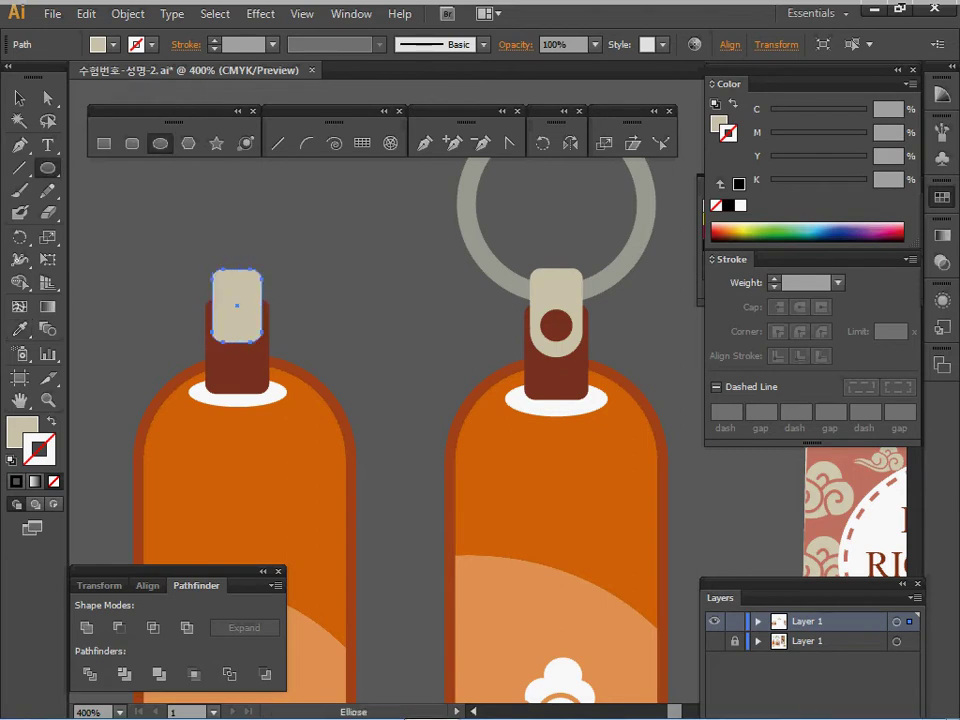
{"action": "left_click_drag", "start_coordinate": [213, 317], "coordinate": [262, 355]}
{"action": "left_click", "coordinate": [236, 295], "text": "ctrl+shift"}
{"action": "left_click", "coordinate": [148, 586]}
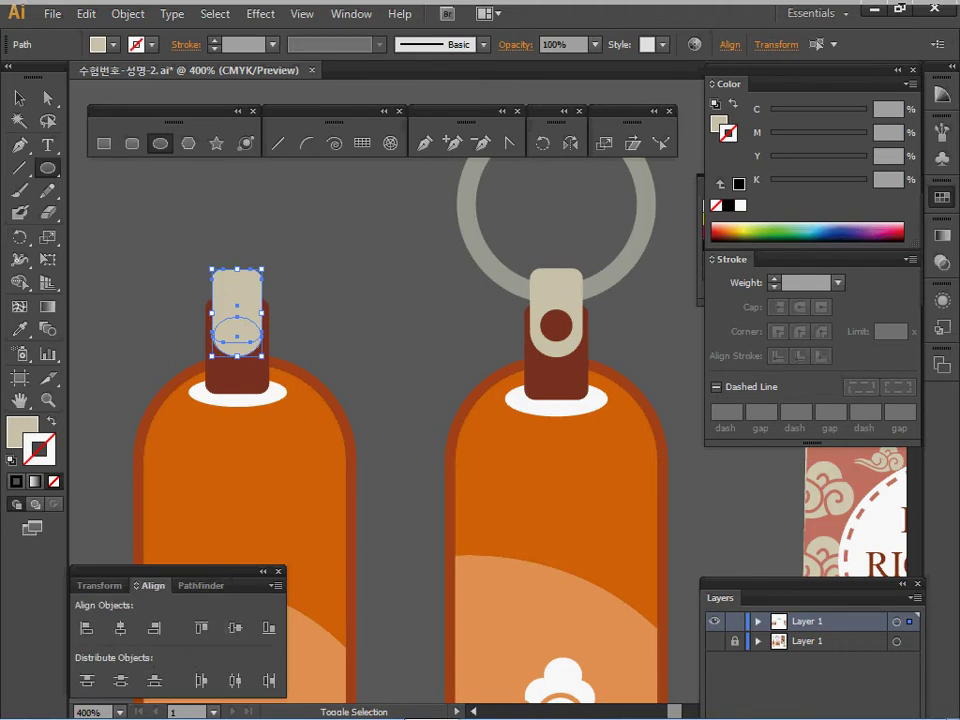
{"action": "left_click", "coordinate": [120, 628]}
{"action": "left_click", "coordinate": [142, 310], "text": "ctrl"}
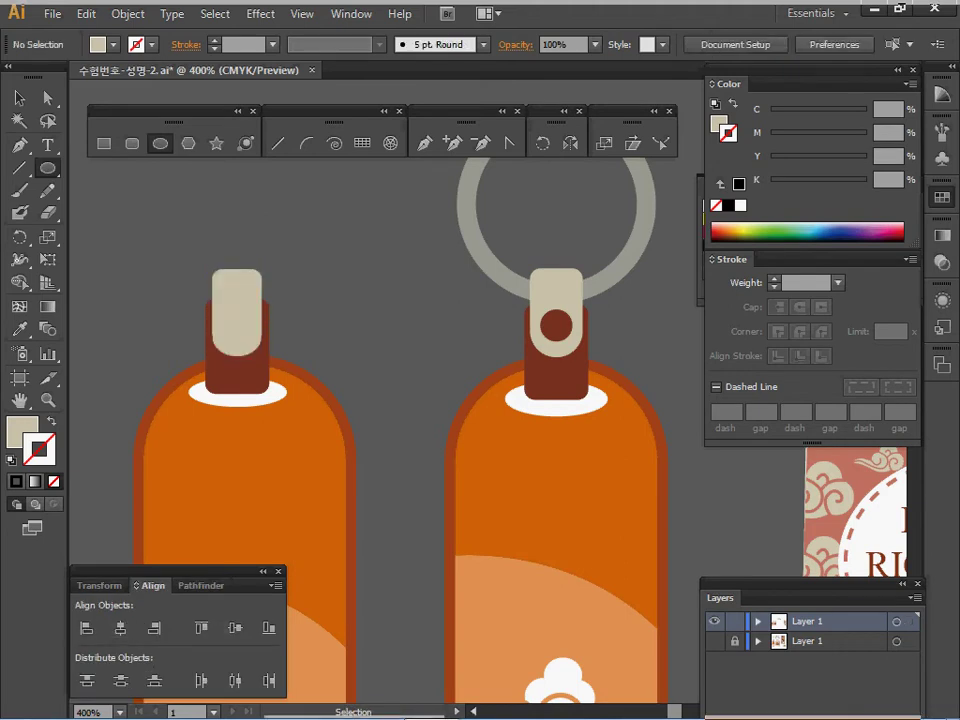
Unite the beige rounded rectangle and ellipse into a single tab shape and deselect it.
{"action": "left_click", "coordinate": [237, 304], "text": "ctrl+shift"}
{"action": "key", "text": "a"}
{"action": "key", "text": "v"}
{"action": "left_click", "coordinate": [196, 585]}
{"action": "left_click", "coordinate": [87, 627]}
{"action": "left_click", "coordinate": [315, 310], "text": "ctrl"}
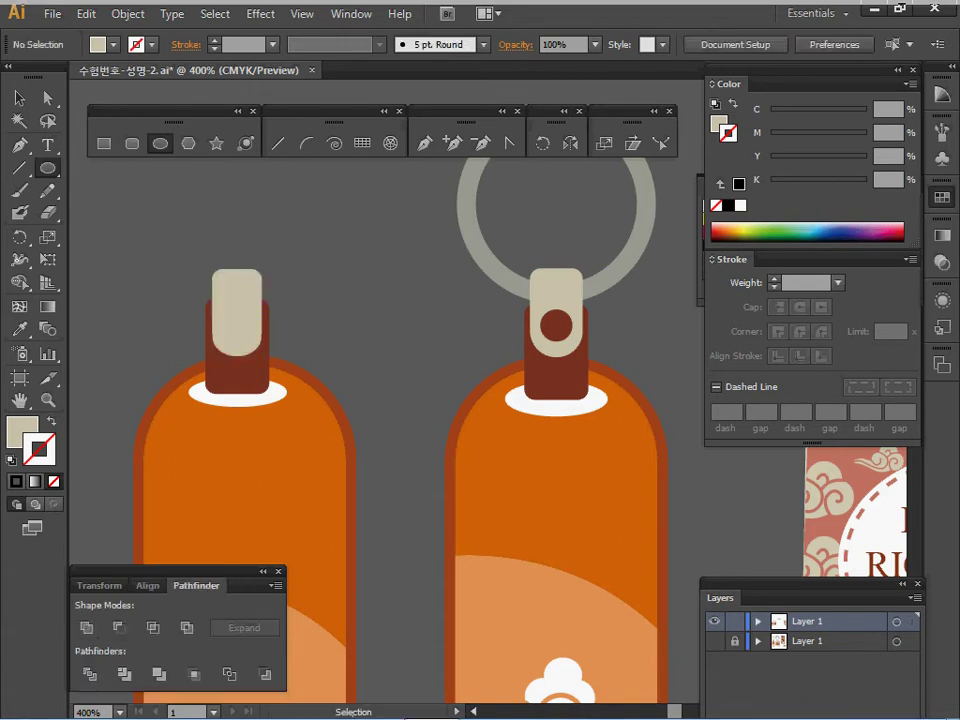
Draw a dark brown circle about 3.35 mm wide on the lower part of the beige tab.
{"action": "left_click", "coordinate": [237, 376], "text": "ctrl"}
{"action": "left_click", "coordinate": [315, 310], "text": "ctrl"}
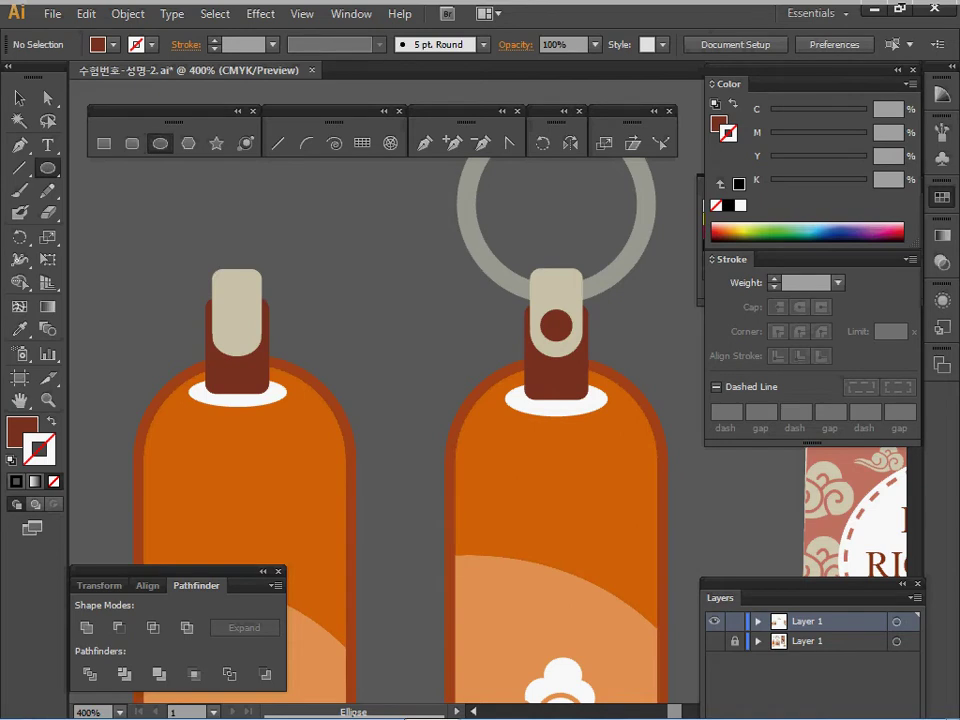
{"action": "left_click_drag", "start_coordinate": [240, 327], "coordinate": [254, 340]}
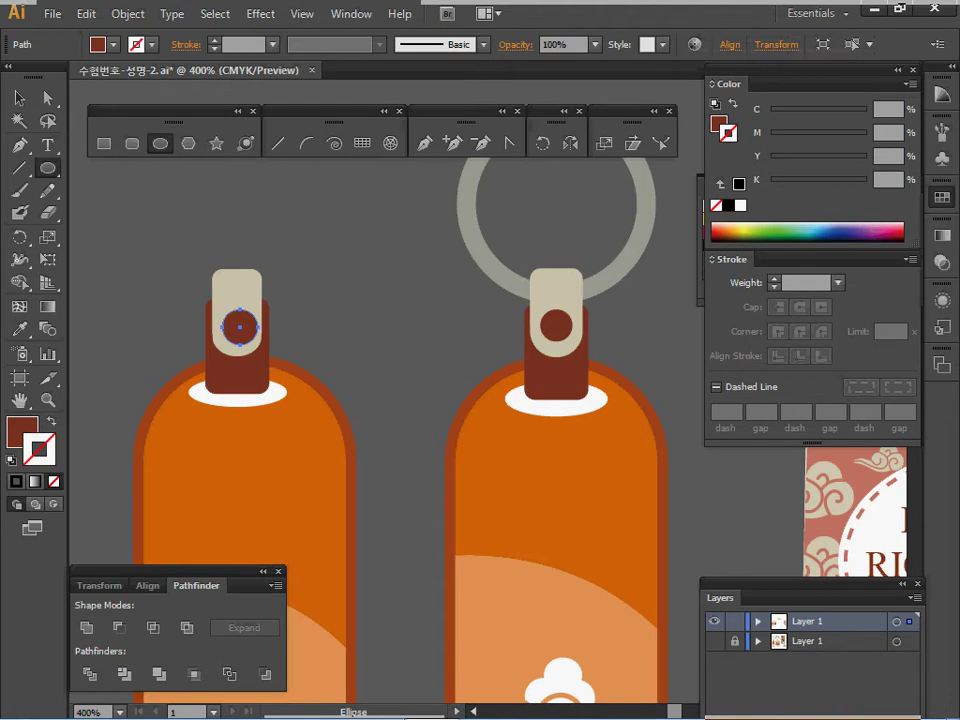
{"action": "left_click", "coordinate": [312, 325], "text": "ctrl"}
Create a circle 17 mm wide and 17 mm high above the beige tab.
{"action": "left_click", "coordinate": [299, 383], "text": "ctrl+alt"}
{"action": "left_click_drag", "start_coordinate": [299, 383], "coordinate": [148, 413]}
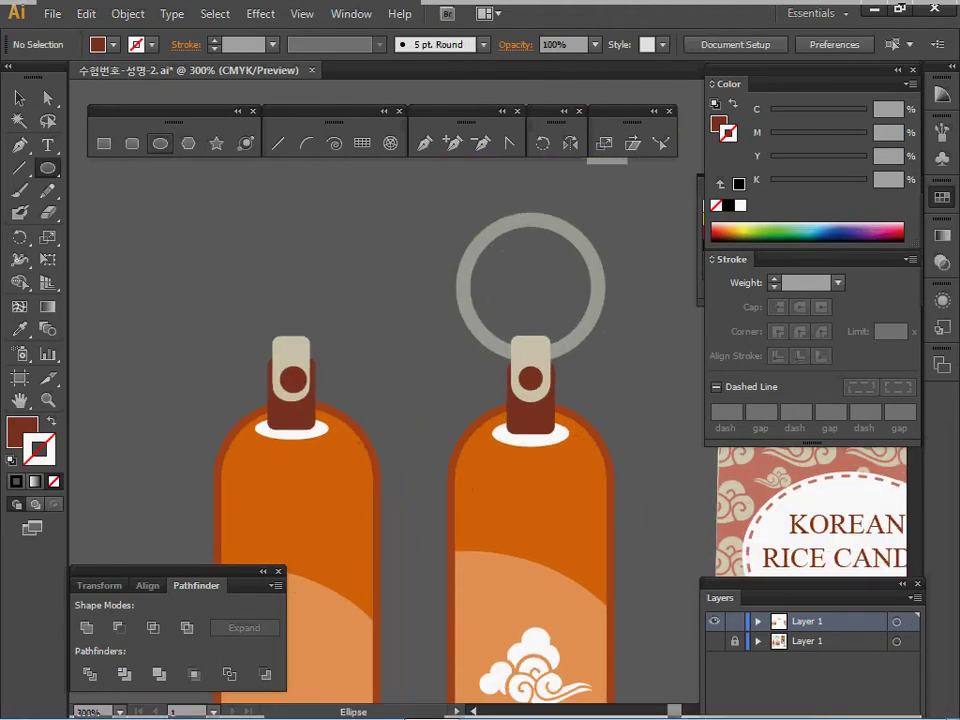
{"action": "left_click", "coordinate": [160, 143]}
{"action": "left_click", "coordinate": [379, 319]}
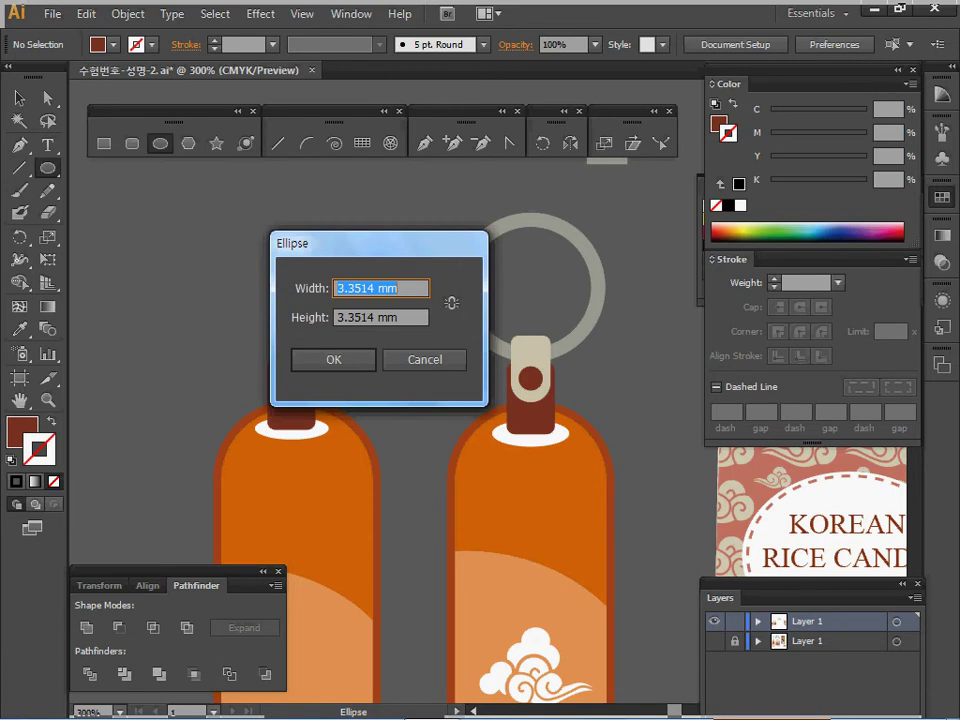
{"action": "type", "text": "17"}
{"action": "key", "text": "Tab"}
{"action": "type", "text": "17"}
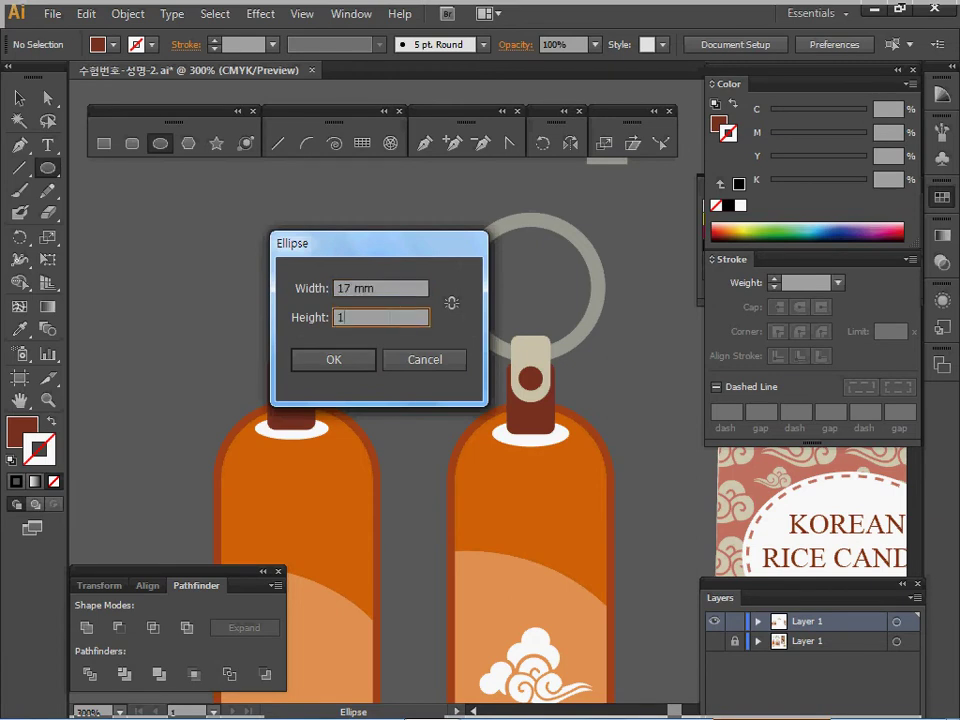
{"action": "key", "text": "Return"}
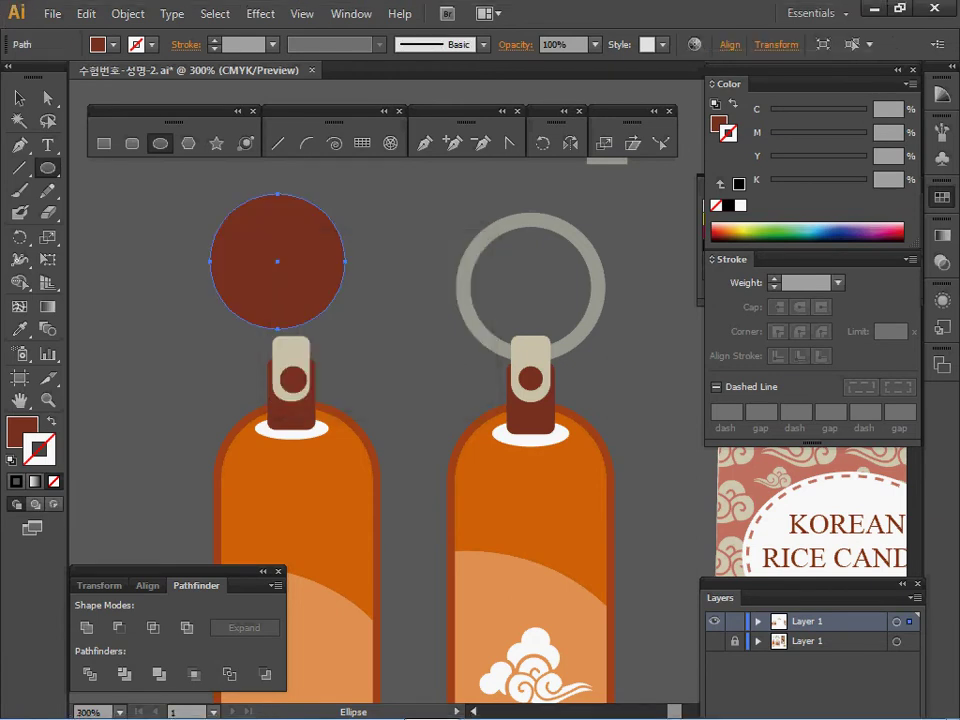
Give the large circle no fill and the reference ring's gray as stroke, and move it down to overlap the beige tab.
{"action": "key", "text": "shift+x"}
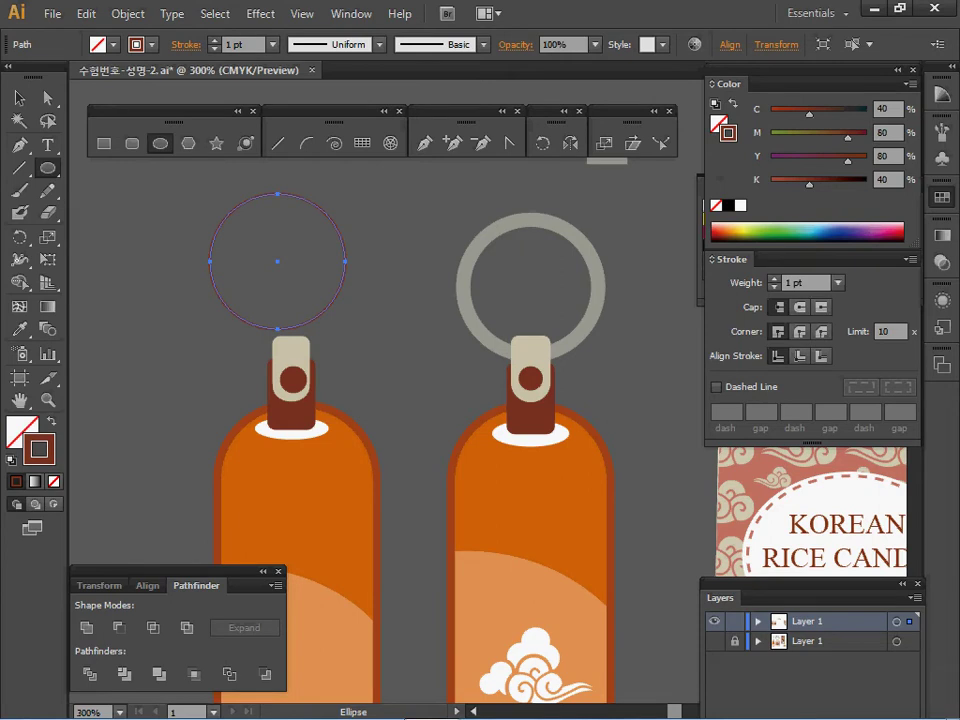
{"action": "key", "text": "i"}
{"action": "left_click", "coordinate": [464, 287]}
{"action": "left_click_drag", "start_coordinate": [277, 261], "coordinate": [292, 286]}
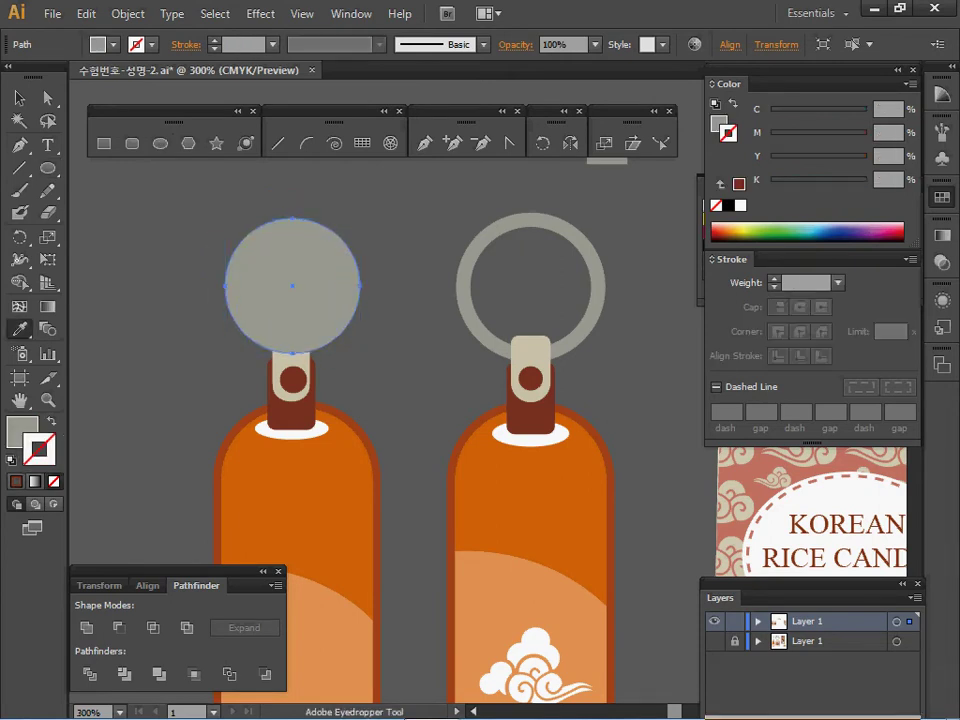
{"action": "key", "text": "shift+x"}
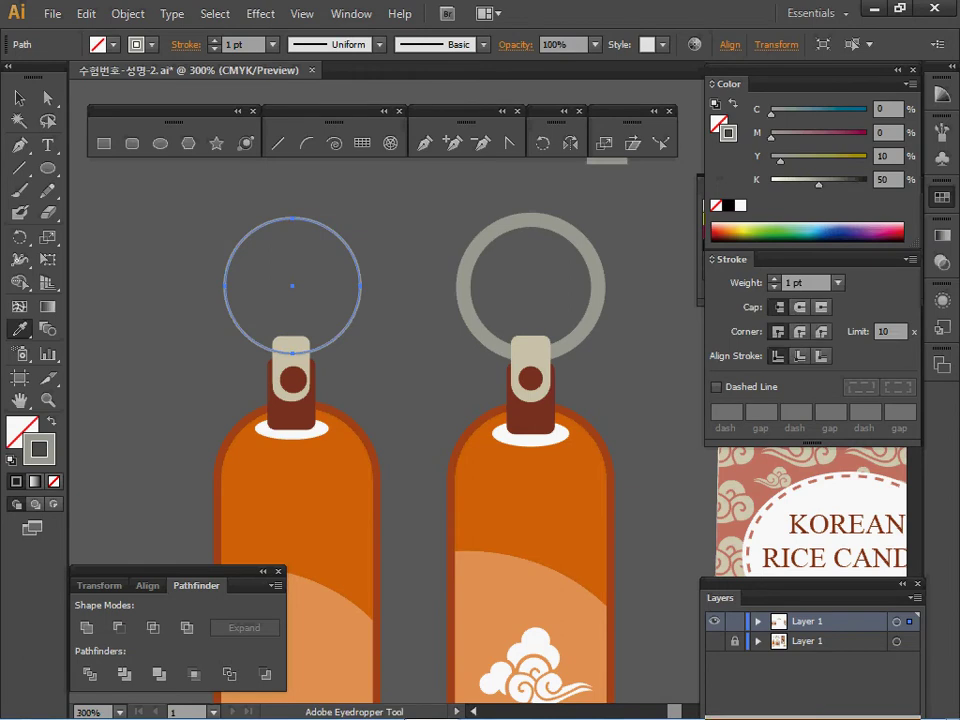
Set the circle's stroke weight to 5 pt and outline the stroke into a filled ring.
{"action": "left_click", "coordinate": [774, 279]}
{"action": "left_click", "coordinate": [774, 279]}
{"action": "left_click", "coordinate": [774, 279]}
{"action": "left_click", "coordinate": [774, 279]}
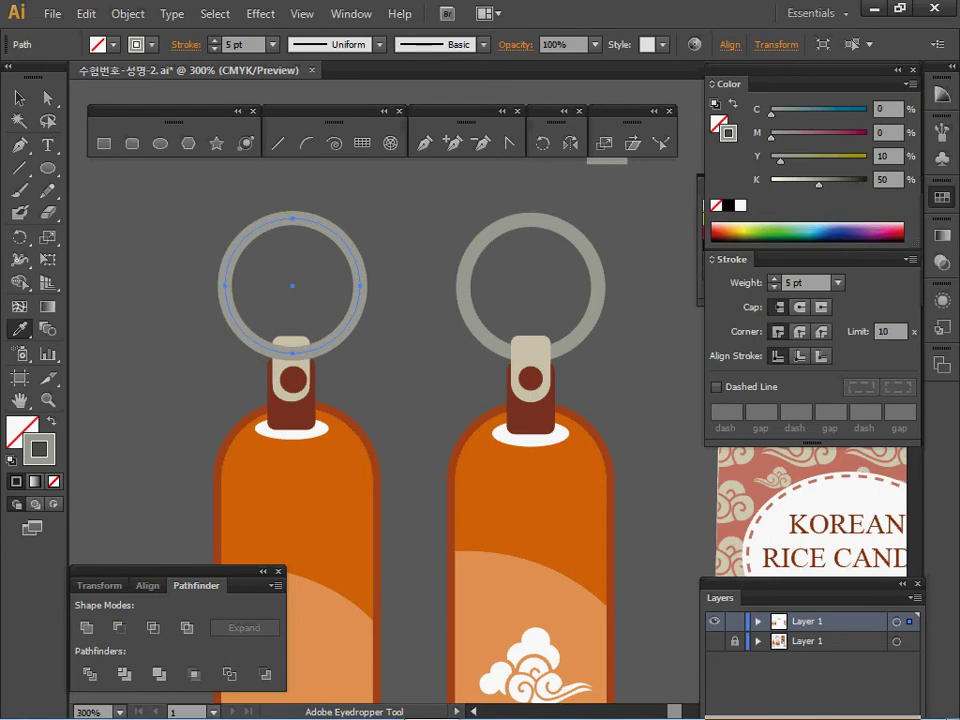
{"action": "left_click", "coordinate": [127, 14]}
{"action": "mouse_move", "coordinate": [240, 395]}
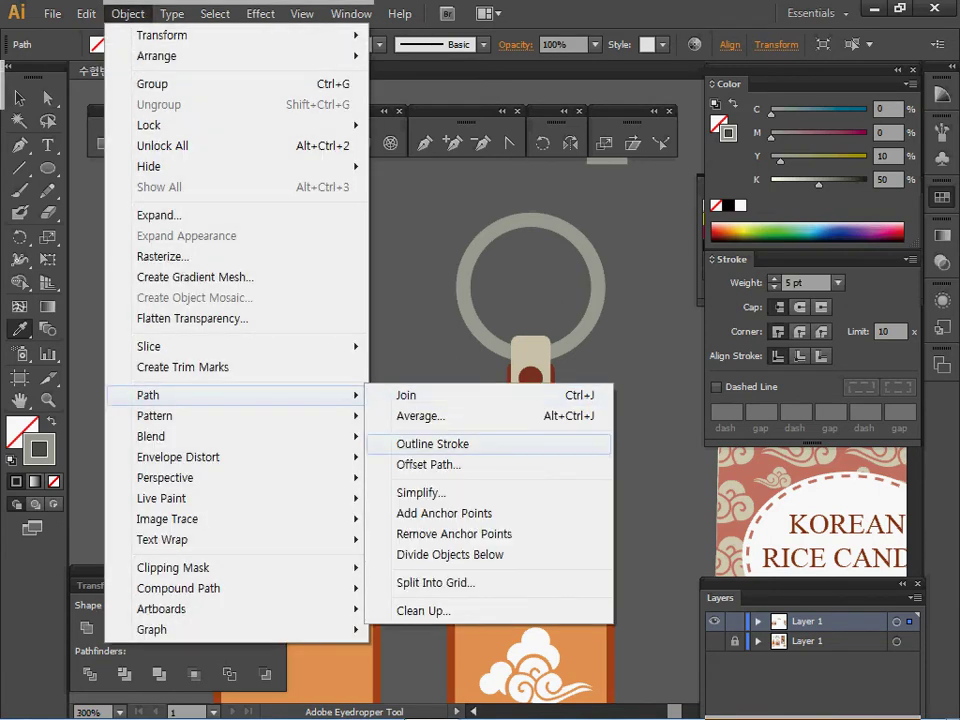
{"action": "left_click", "coordinate": [432, 443]}
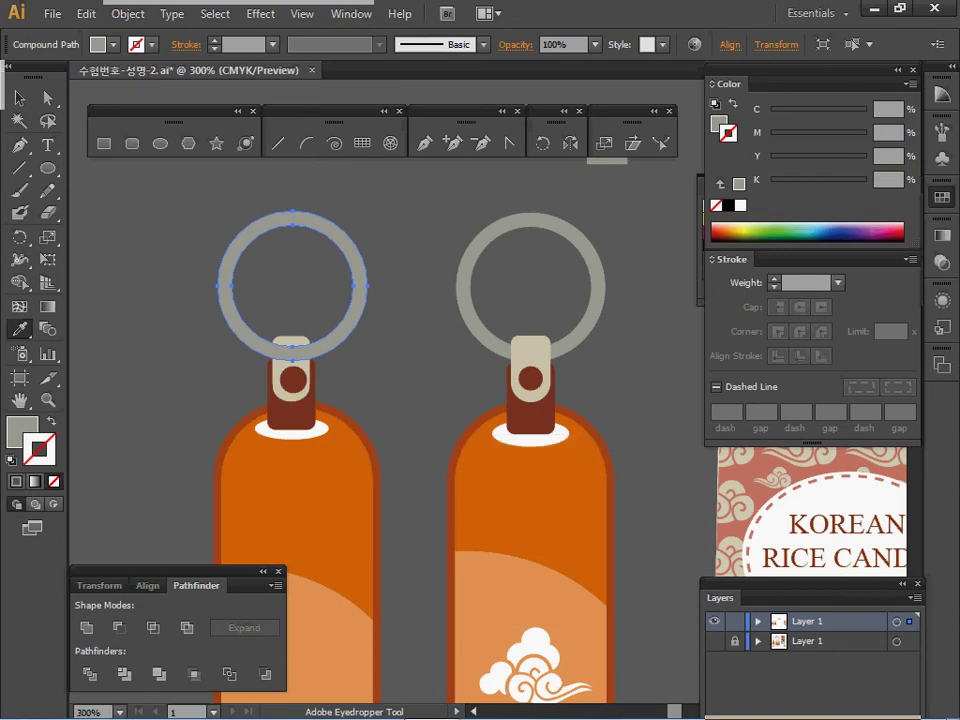
Send the gray ring behind the beige tab.
{"action": "key", "text": "v"}
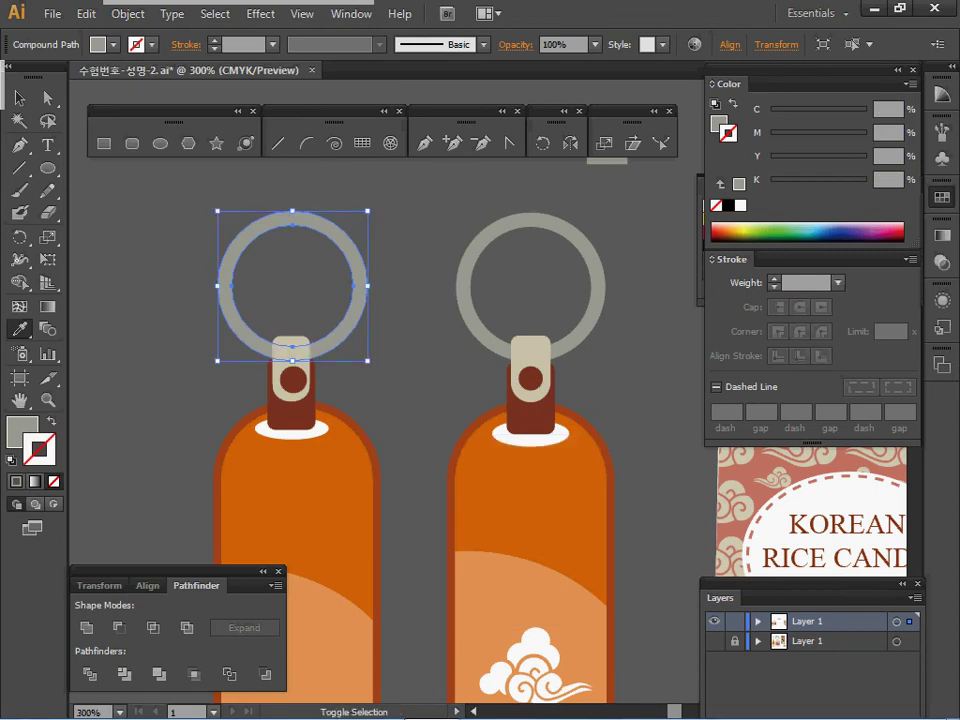
{"action": "key", "text": "i"}
{"action": "key", "text": "v"}
Align all parts of the new key holder on their horizontal centers, deselect them and save the document.
{"action": "key", "text": "ctrl+a"}
{"action": "key", "text": "i"}
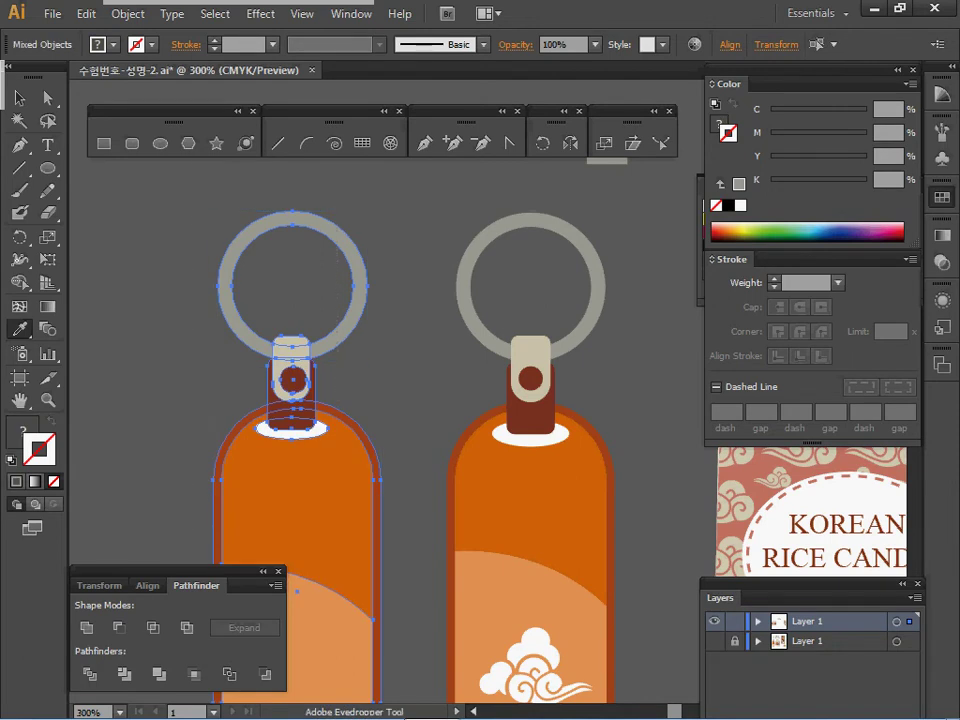
{"action": "key", "text": "shift+F7"}
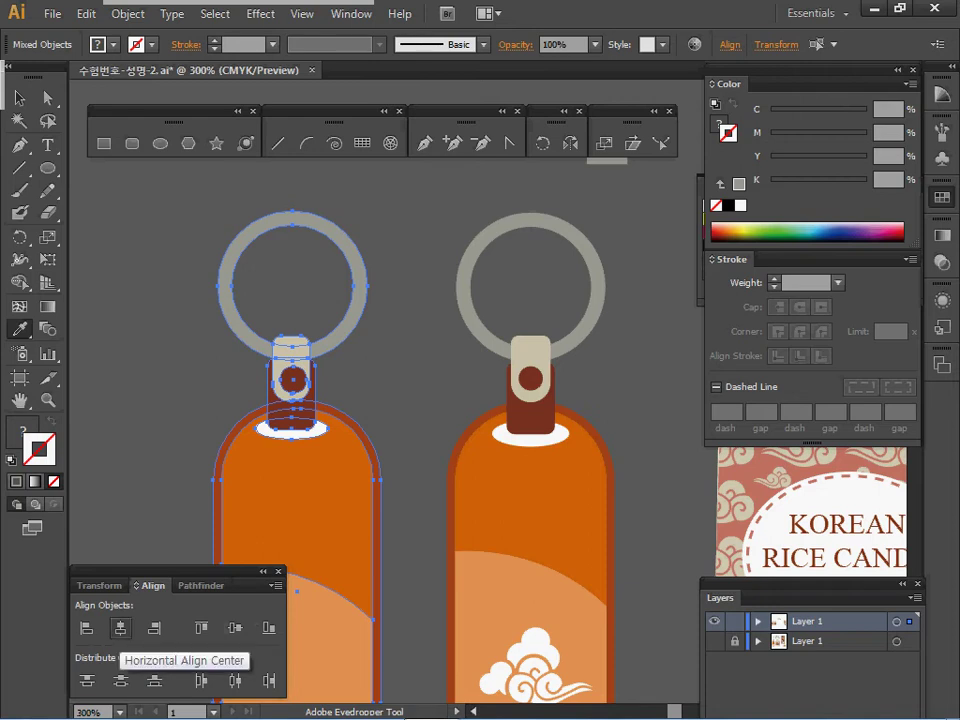
{"action": "left_click", "coordinate": [120, 628]}
{"action": "key", "text": "ctrl+shift+a"}
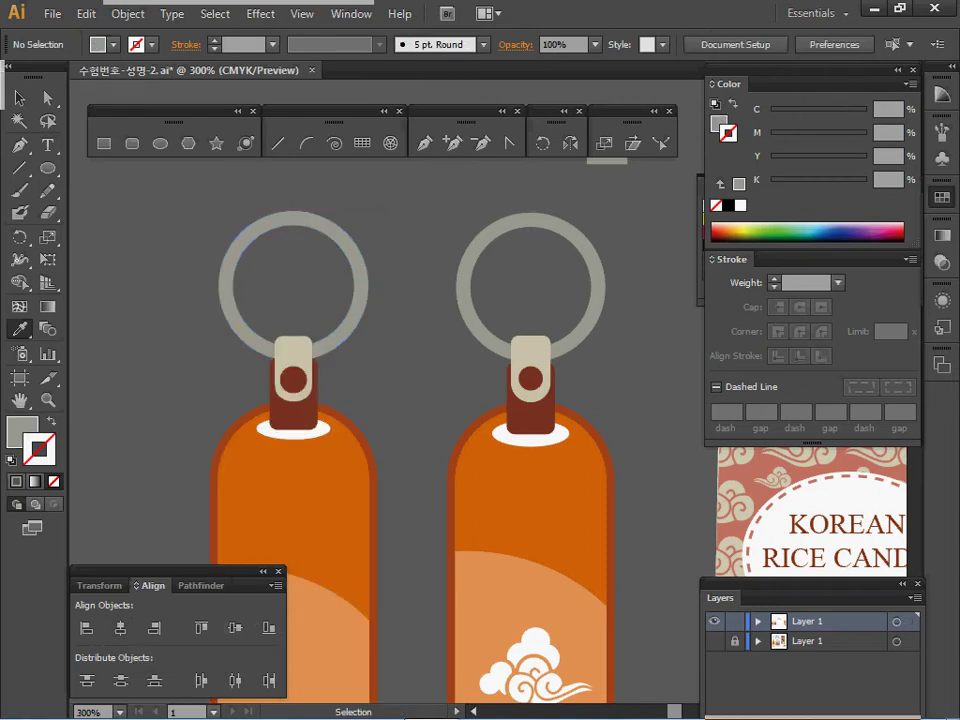
{"action": "key", "text": "ctrl+s"}
{"action": "left_click", "coordinate": [352, 483], "text": "ctrl+alt"}
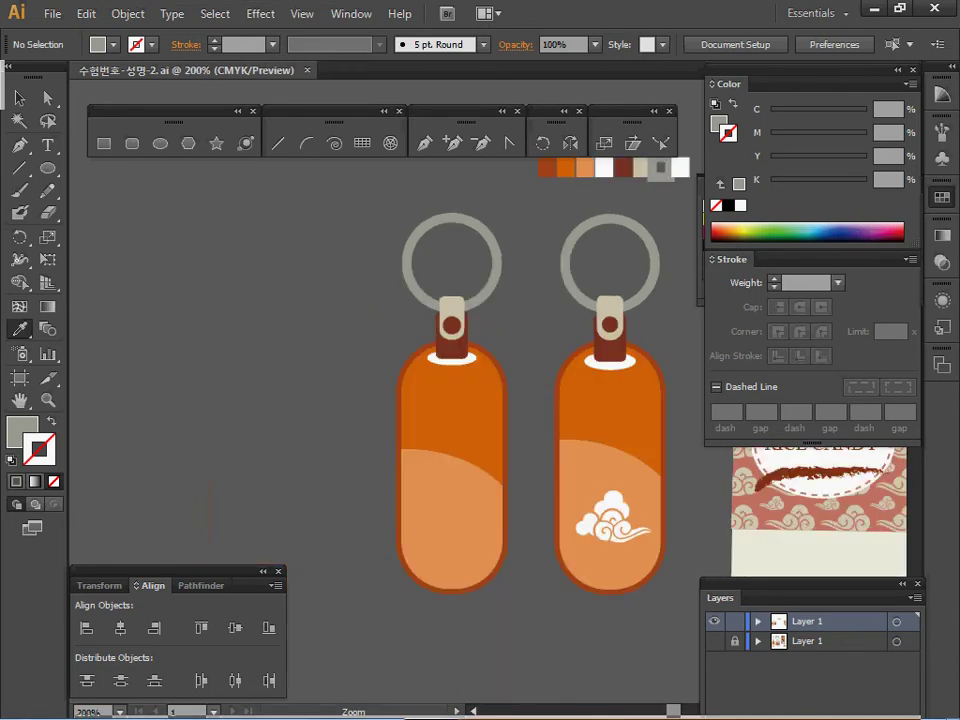
{"action": "left_click_drag", "start_coordinate": [352, 483], "coordinate": [169, 528]}
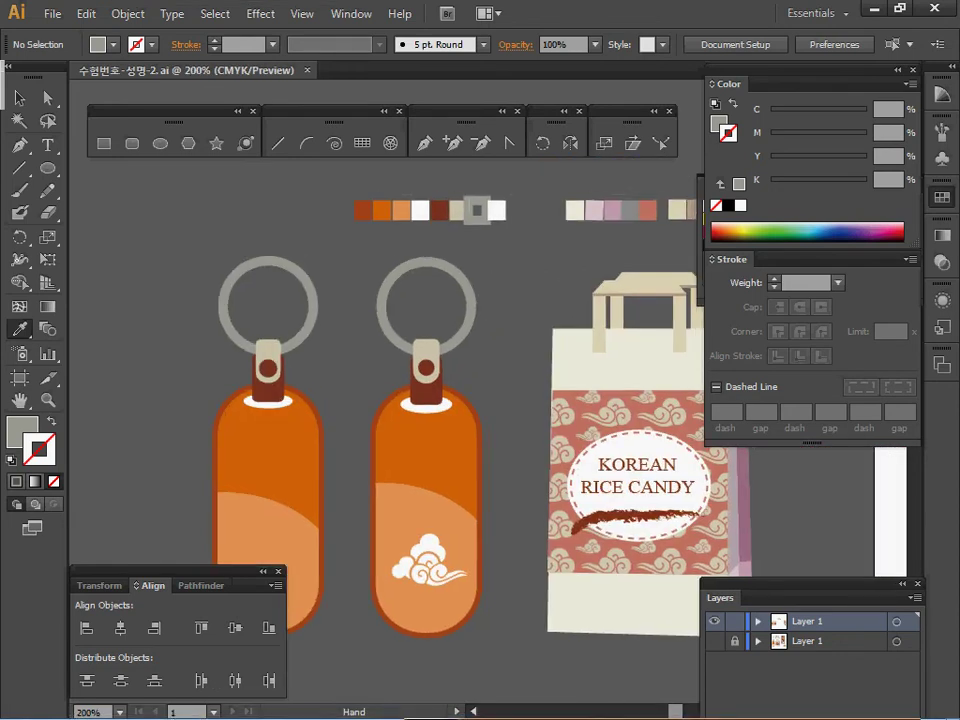
{"action": "left_click_drag", "start_coordinate": [400, 330], "coordinate": [437, 538]}
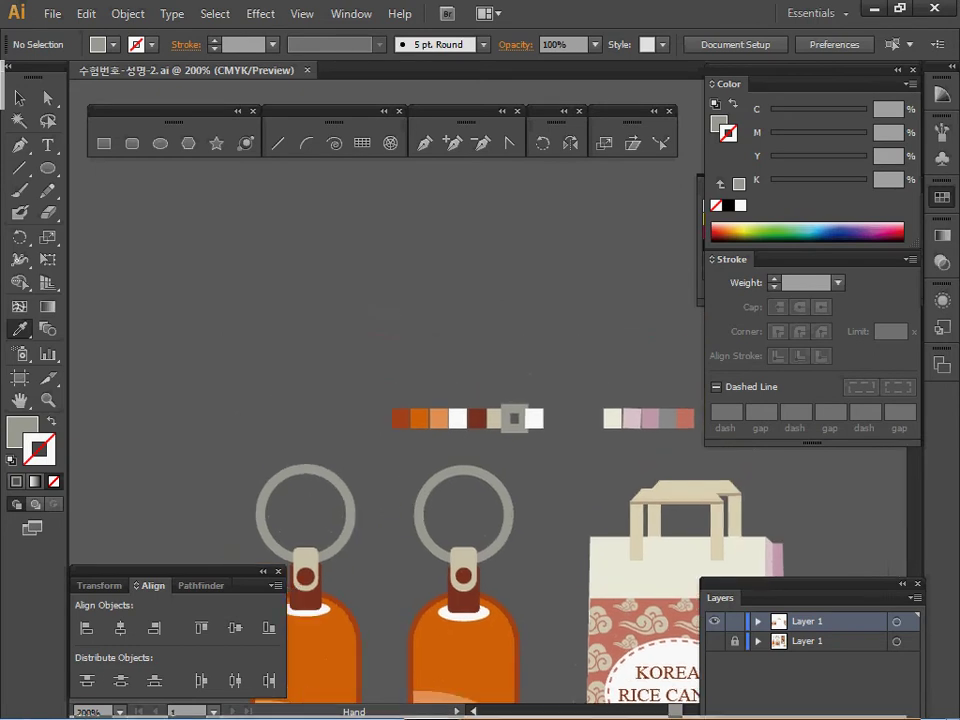
{"action": "left_click_drag", "start_coordinate": [540, 430], "coordinate": [153, 498]}
{"action": "left_click_drag", "start_coordinate": [520, 250], "coordinate": [360, 317]}
{"action": "left_click", "coordinate": [485, 262], "text": "ctrl"}
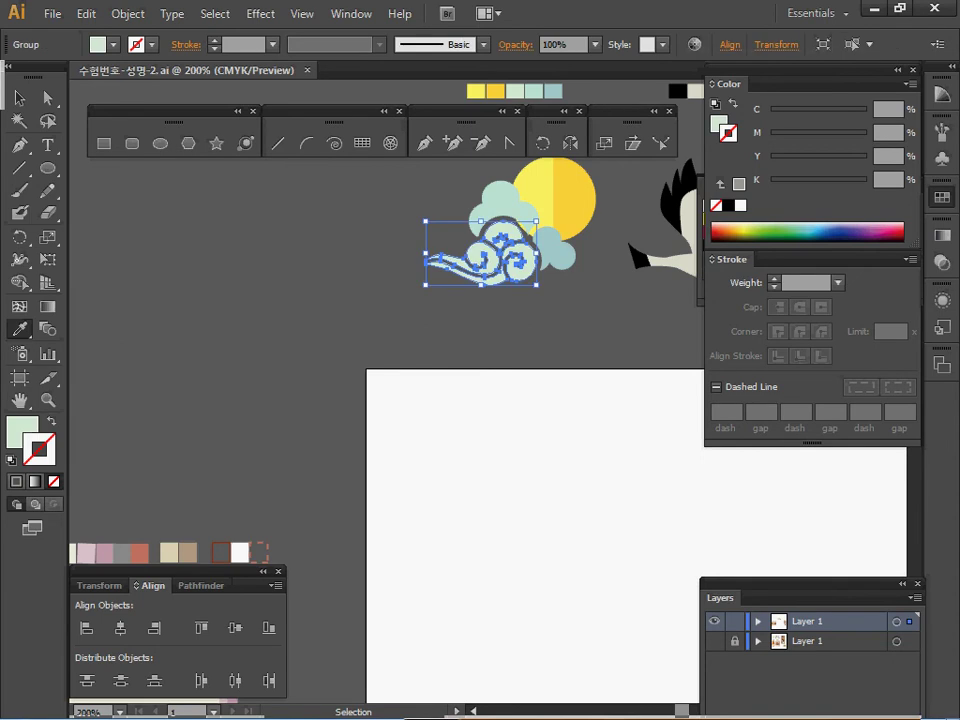
{"action": "left_click_drag", "start_coordinate": [300, 420], "coordinate": [495, 306]}
{"action": "left_click_drag", "start_coordinate": [250, 520], "coordinate": [662, 215]}
{"action": "key", "text": "ctrl+v"}
{"action": "left_click_drag", "start_coordinate": [490, 395], "coordinate": [352, 500]}
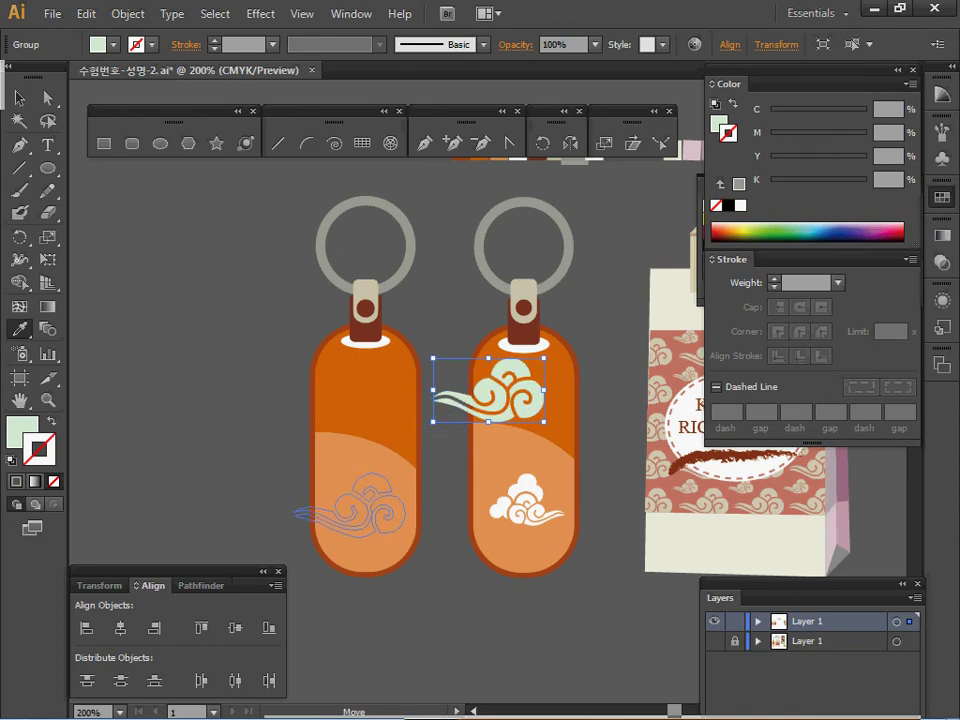
{"action": "left_click_drag", "start_coordinate": [352, 500], "coordinate": [352, 500]}
{"action": "key", "text": "i"}
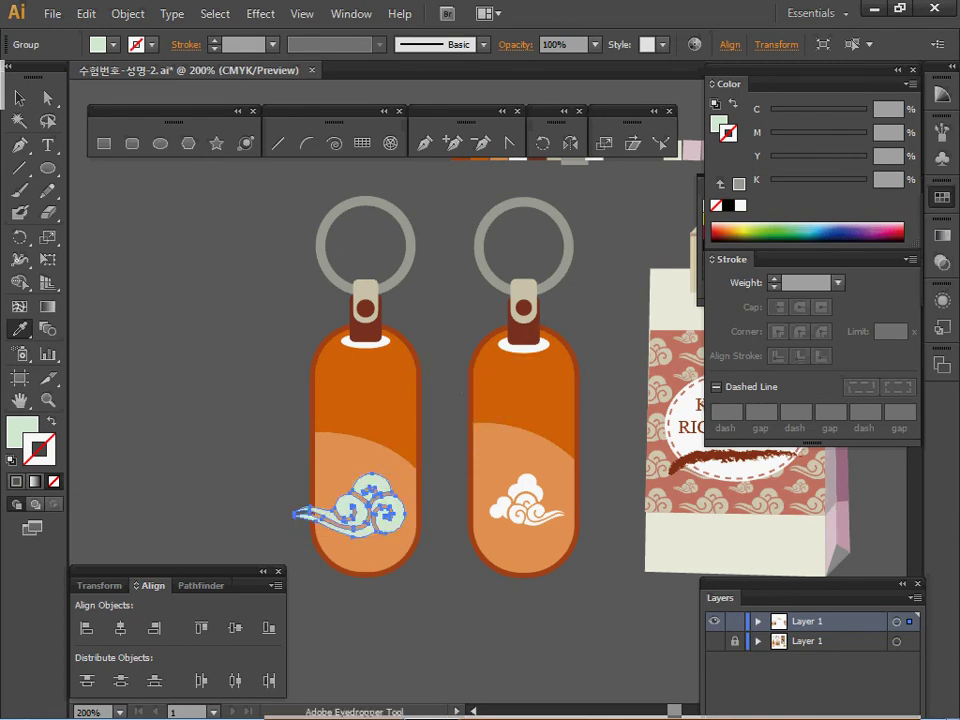
{"action": "key", "text": "s"}
{"action": "key", "text": "Return"}
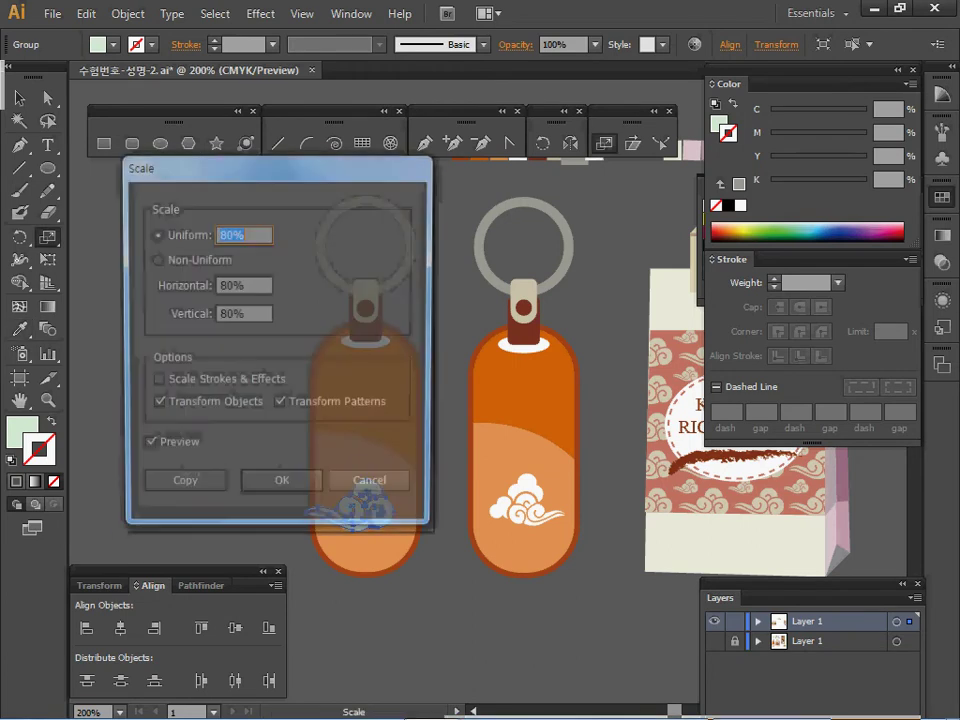
{"action": "type", "text": "50"}
{"action": "key", "text": "Return"}
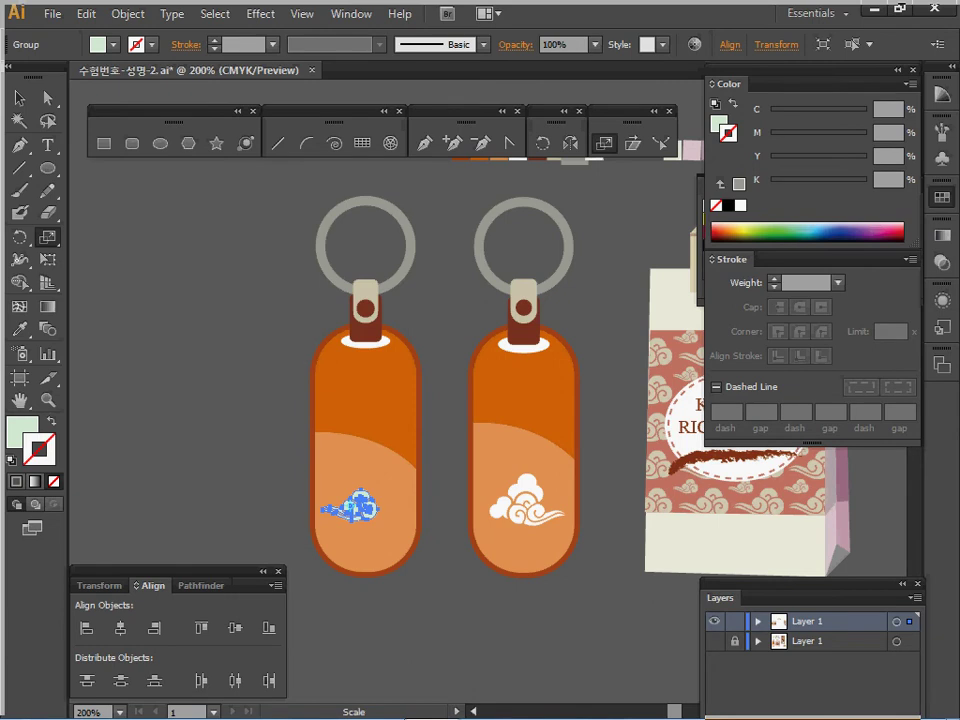
{"action": "key", "text": "ctrl+z"}
{"action": "key", "text": "Delete"}
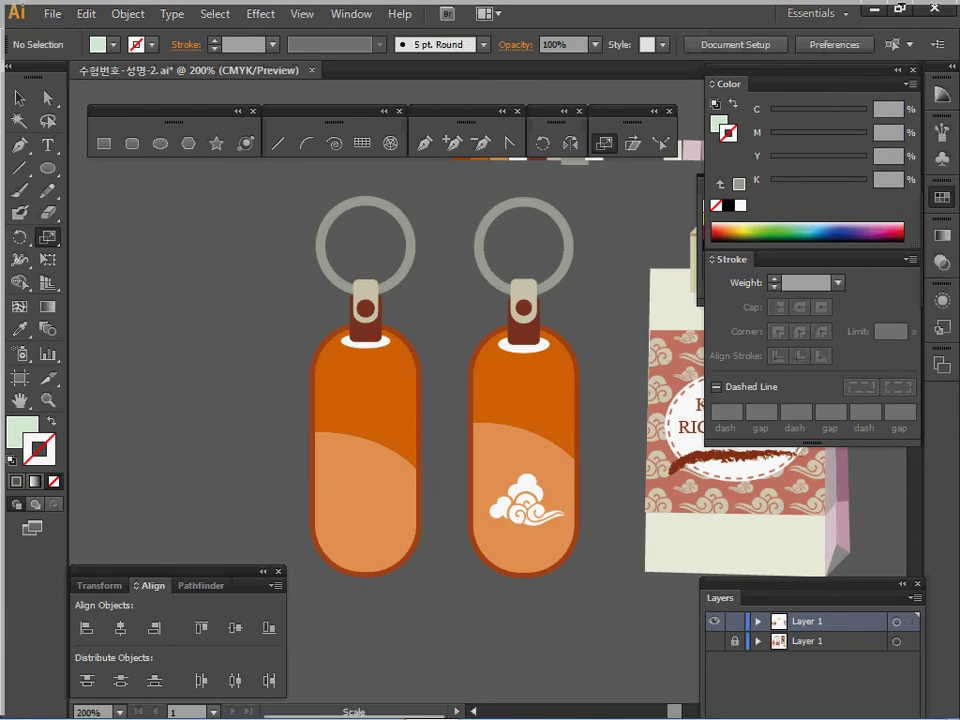
Copy the three green and blue cloud shapes in front of the sun and paste them near the orange key tags.
{"action": "left_click", "coordinate": [478, 483], "text": "ctrl+alt"}
{"action": "left_click_drag", "start_coordinate": [478, 483], "coordinate": [359, 679]}
{"action": "left_click_drag", "start_coordinate": [660, 250], "coordinate": [422, 316]}
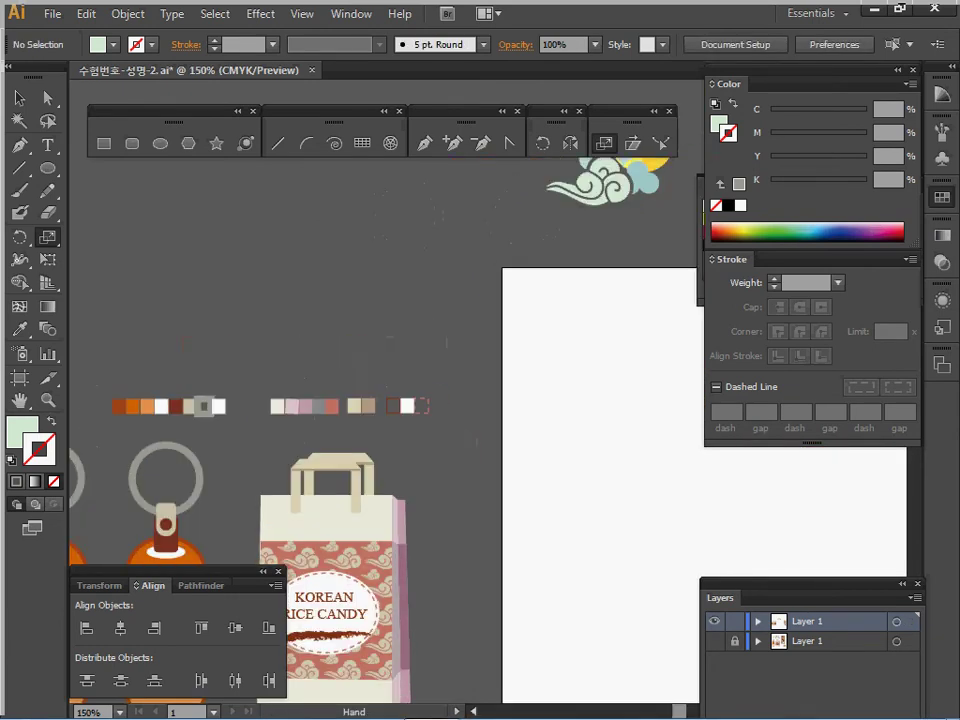
{"action": "left_click_drag", "start_coordinate": [700, 174], "coordinate": [680, 249]}
{"action": "left_click", "coordinate": [585, 220], "text": "ctrl"}
{"action": "left_click", "coordinate": [585, 264], "text": "ctrl+shift"}
{"action": "left_click", "coordinate": [627, 256], "text": "ctrl+shift"}
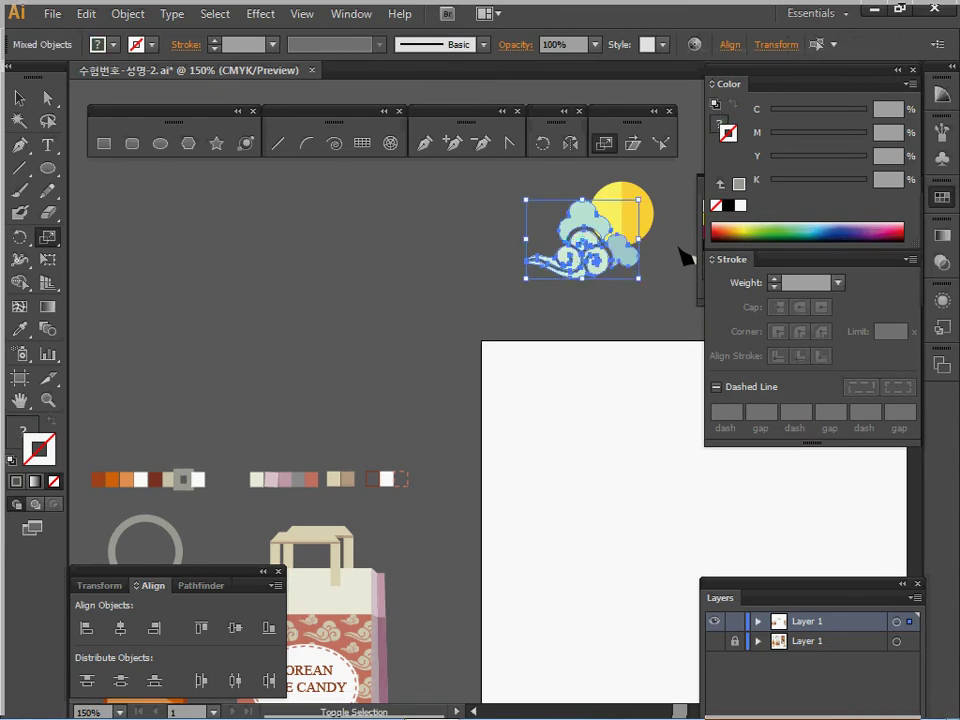
{"action": "key", "text": "ctrl+c"}
{"action": "left_click_drag", "start_coordinate": [295, 560], "coordinate": [677, 237]}
{"action": "key", "text": "ctrl+v"}
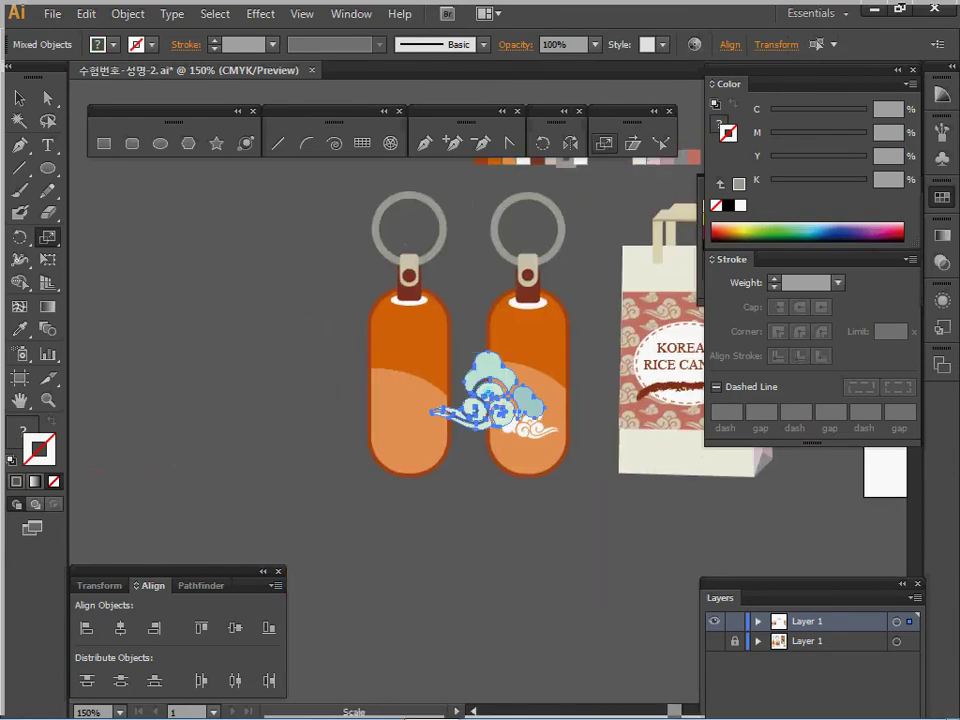
Scale the pasted clouds to 50% and place them on the lower part of the undecorated key tag.
{"action": "key", "text": "Return"}
{"action": "key", "text": "Return"}
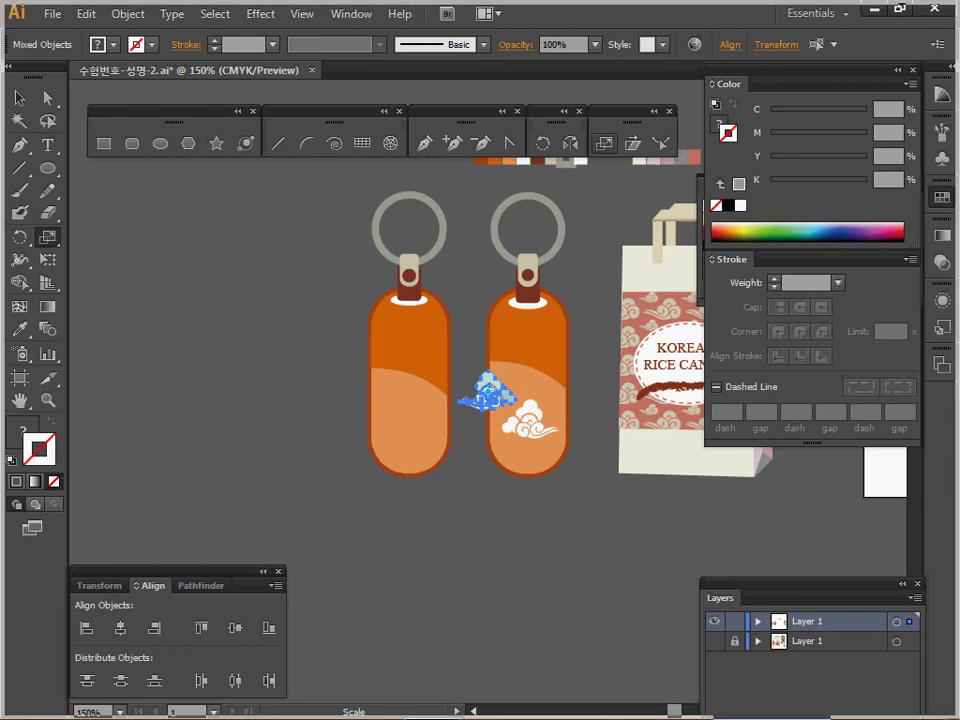
{"action": "left_click_drag", "start_coordinate": [412, 424], "coordinate": [292, 541]}
{"action": "left_click", "coordinate": [424, 444], "text": "ctrl"}
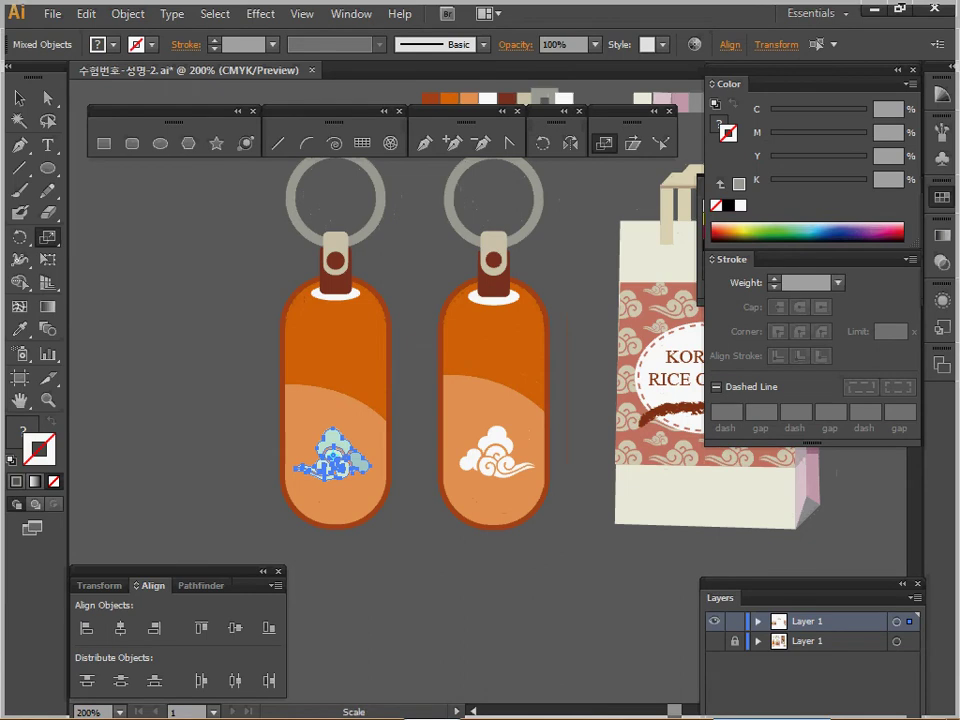
Recolour the clouds with the white swatch of the orange palette and reflect them across the vertical axis.
{"action": "key", "text": "i"}
{"action": "left_click", "coordinate": [564, 98]}
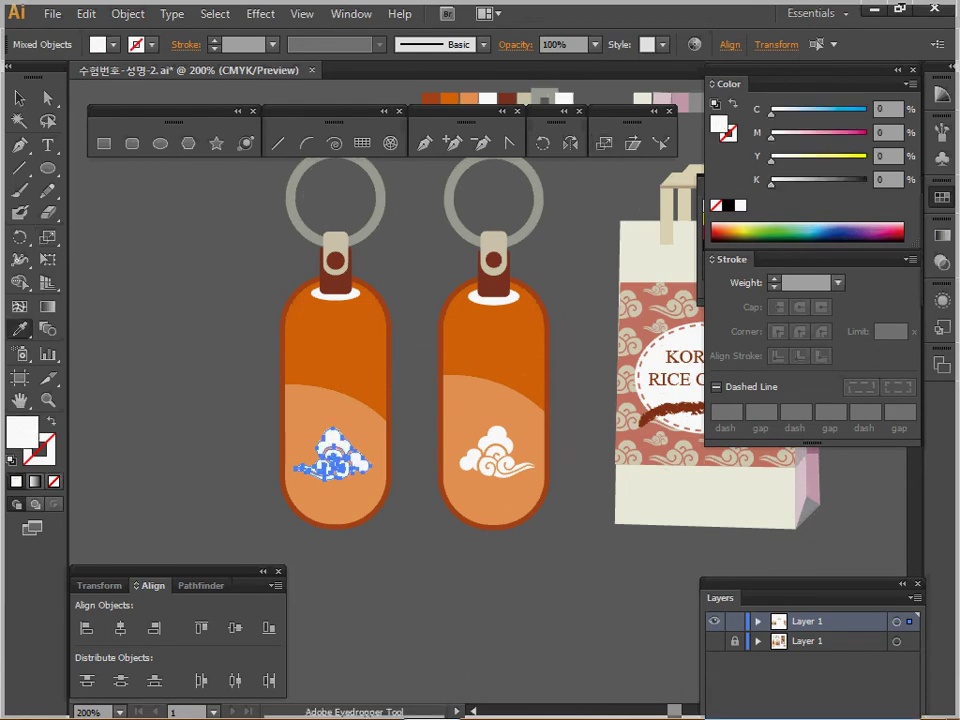
{"action": "key", "text": "o"}
{"action": "key", "text": "Return"}
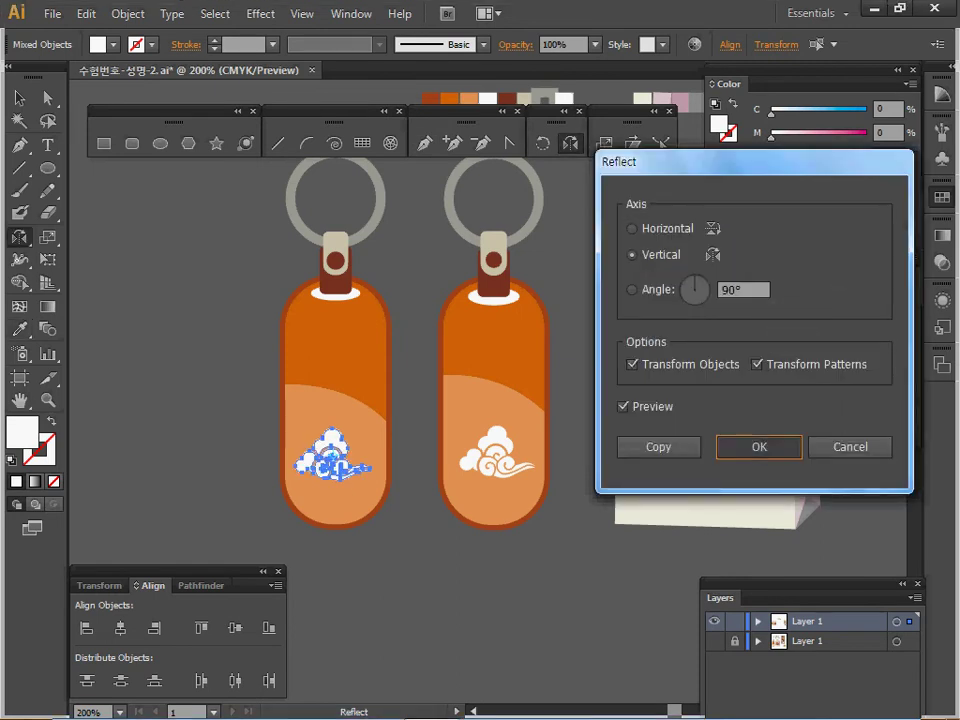
{"action": "left_click", "coordinate": [759, 446]}
Shift the mirrored clouds slightly rightward to centre them on the key tag, and save the document.
{"action": "key", "text": "v"}
{"action": "left_click_drag", "start_coordinate": [333, 455], "coordinate": [340, 454]}
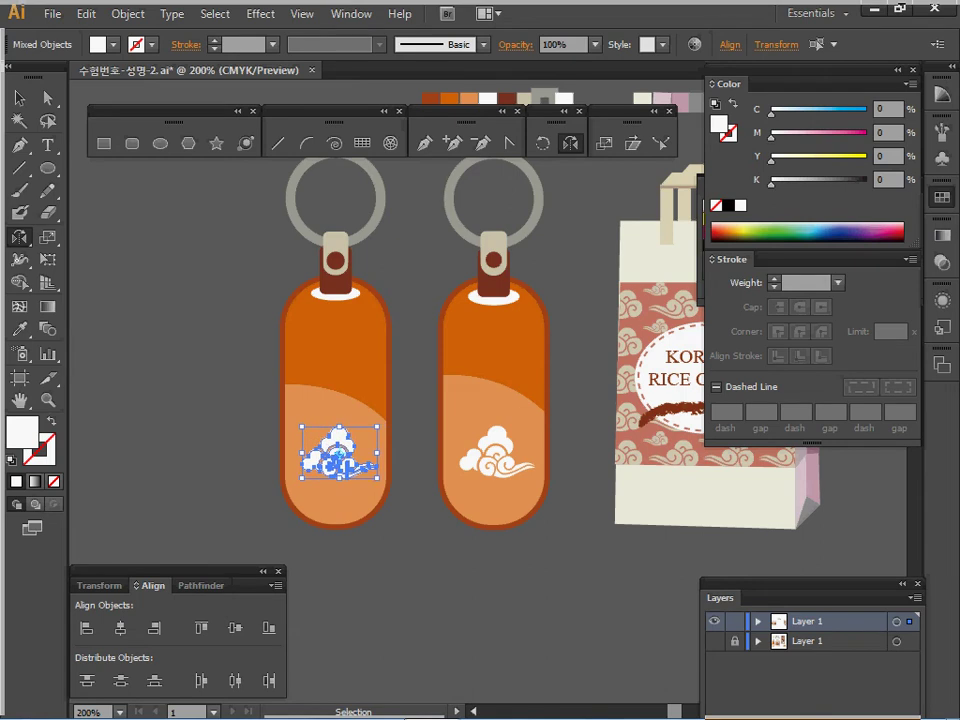
{"action": "left_click_drag", "start_coordinate": [560, 300], "coordinate": [353, 307]}
{"action": "key", "text": "ctrl+s"}
Pick up the cream colour of the reference shopping bag's front as the current fill, leaving nothing selected.
{"action": "left_click_drag", "start_coordinate": [613, 280], "coordinate": [331, 298]}
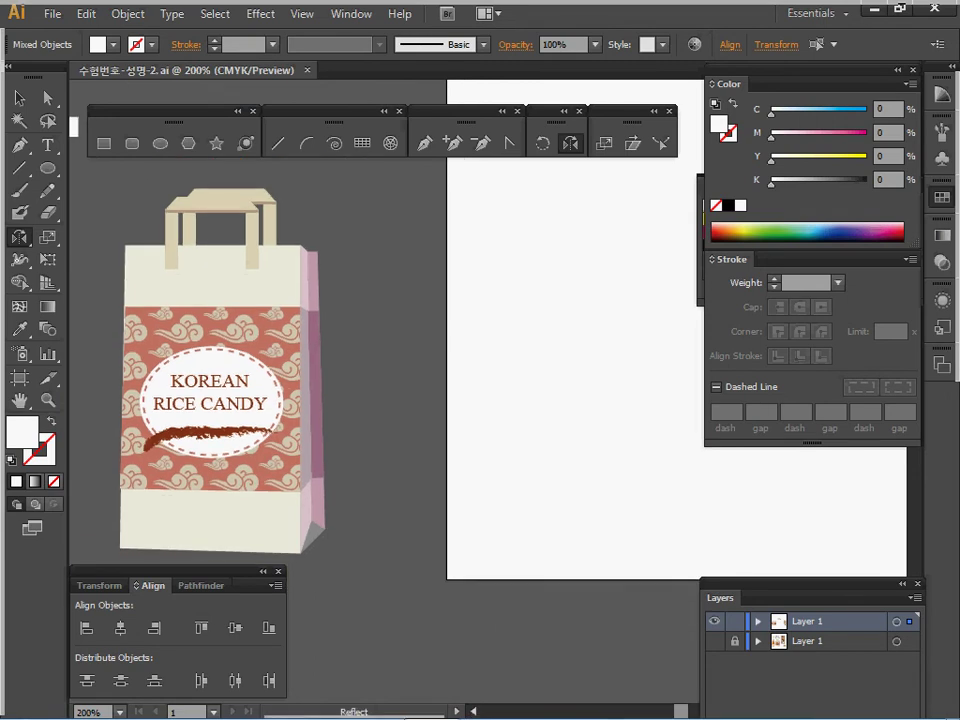
{"action": "left_click", "coordinate": [365, 300], "text": "ctrl"}
{"action": "left_click", "coordinate": [218, 283], "text": "ctrl"}
{"action": "left_click", "coordinate": [100, 205], "text": "ctrl"}
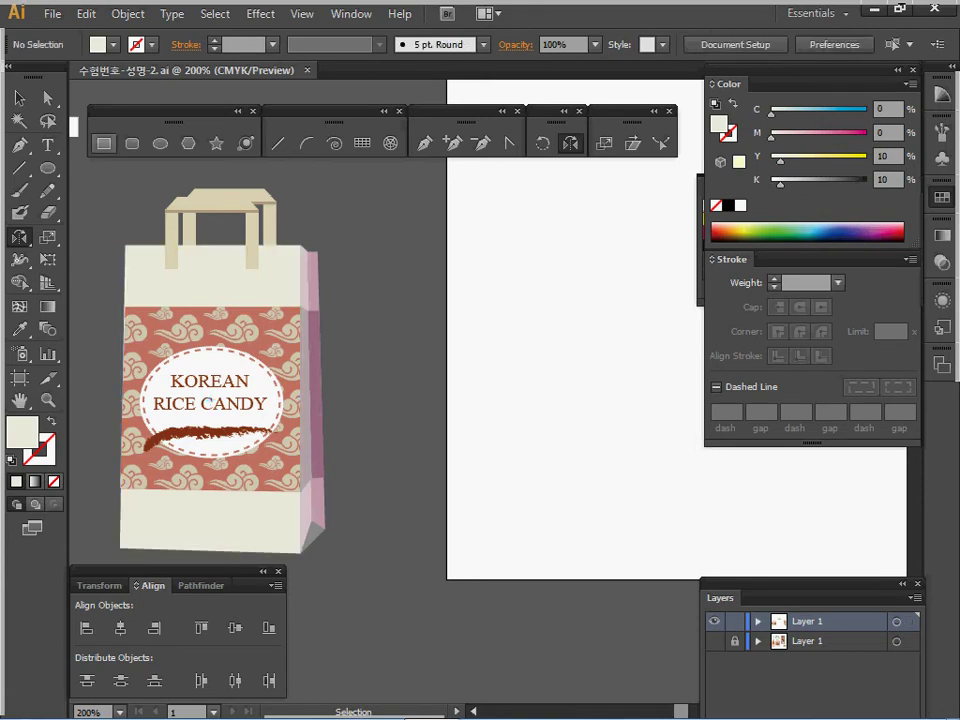
Create a 33 mm wide, 58 mm high cream rectangle and place it on the artboard level with the reference bag.
{"action": "left_click", "coordinate": [104, 143]}
{"action": "left_click_drag", "start_coordinate": [360, 260], "coordinate": [349, 247]}
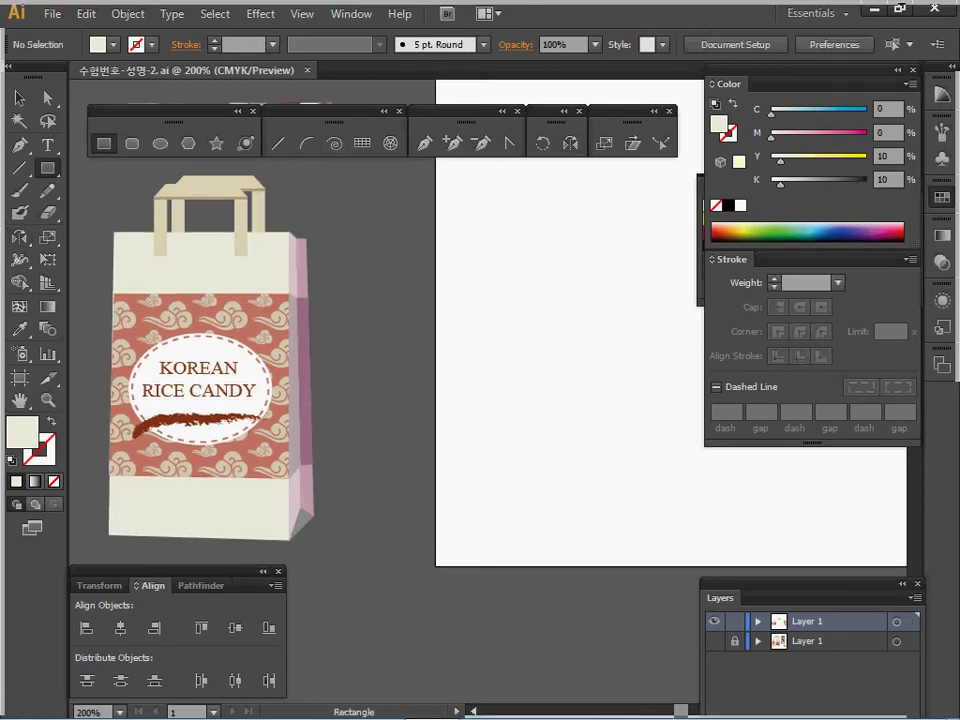
{"action": "left_click", "coordinate": [331, 310]}
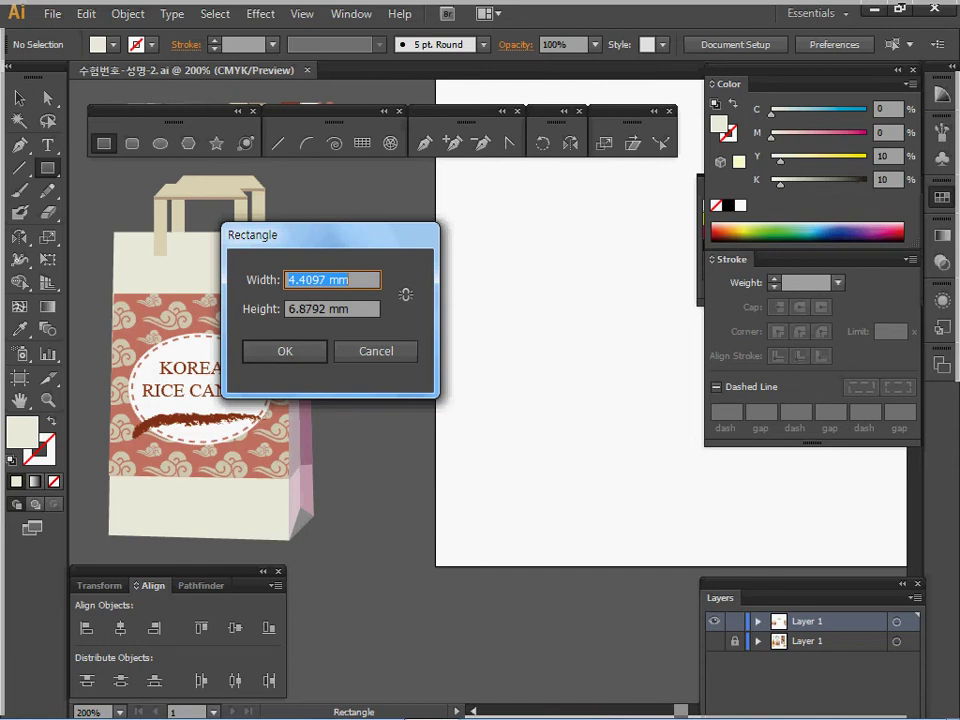
{"action": "type", "text": "33"}
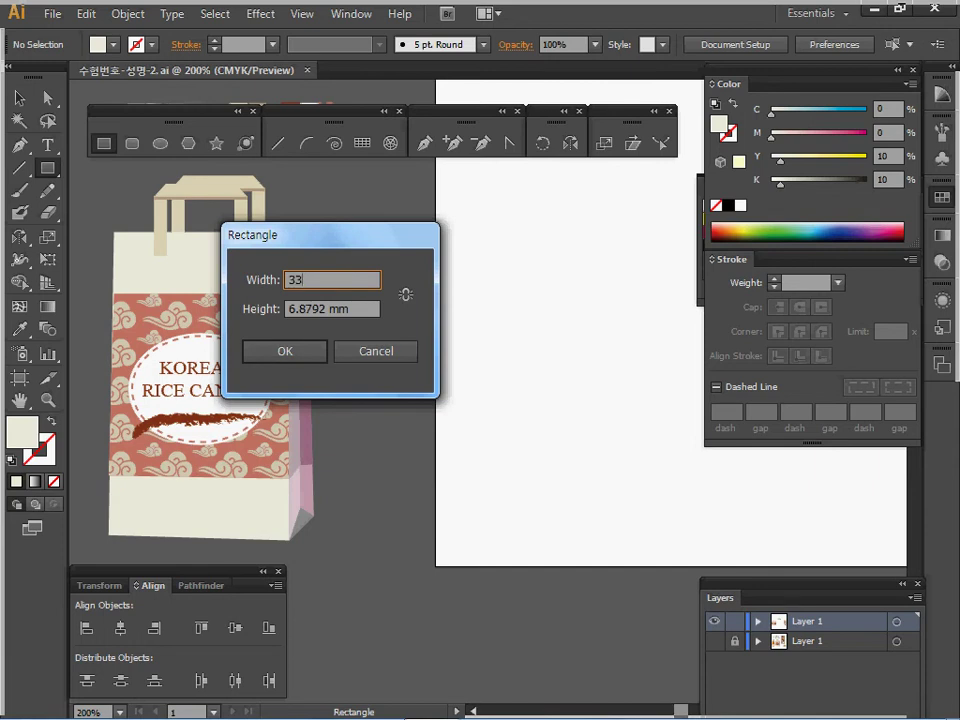
{"action": "key", "text": "Tab"}
{"action": "type", "text": "58"}
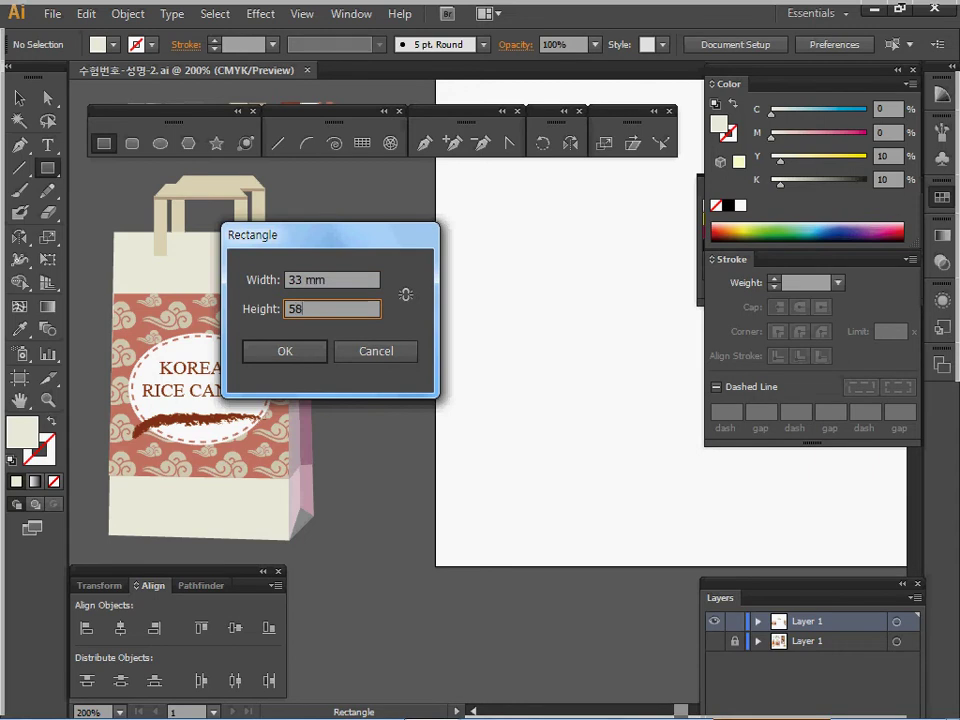
{"action": "key", "text": "Tab"}
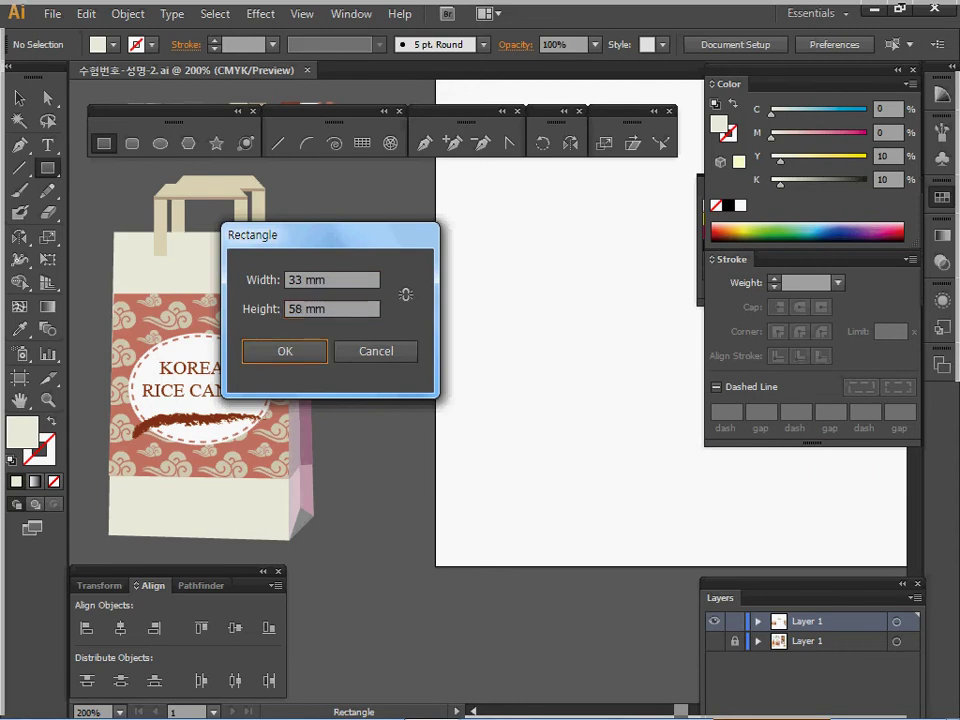
{"action": "key", "text": "Return"}
{"action": "left_click_drag", "start_coordinate": [590, 392], "coordinate": [582, 389]}
{"action": "key", "text": "m"}
{"action": "left_click_drag", "start_coordinate": [463, 363], "coordinate": [506, 391]}
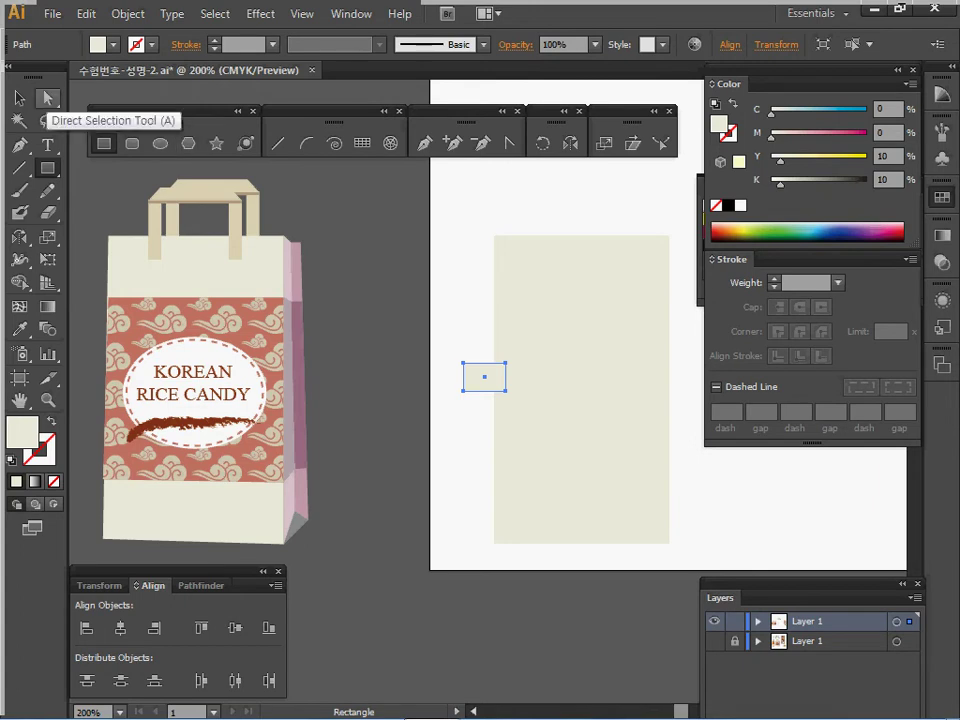
{"action": "left_click", "coordinate": [47, 97]}
{"action": "left_click", "coordinate": [47, 97]}
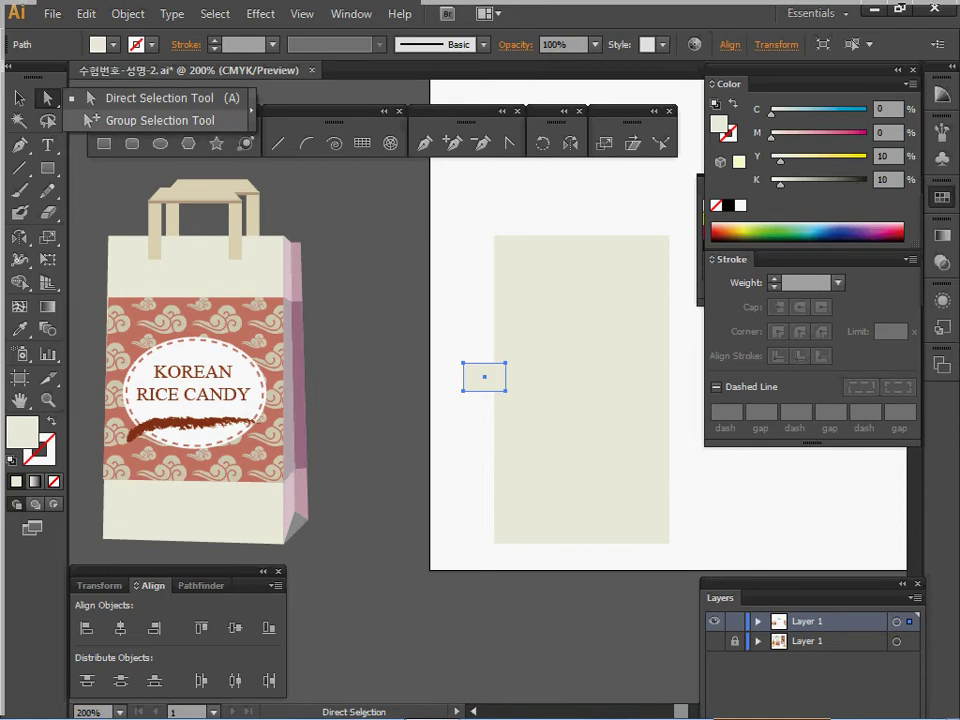
{"action": "left_click", "coordinate": [159, 98]}
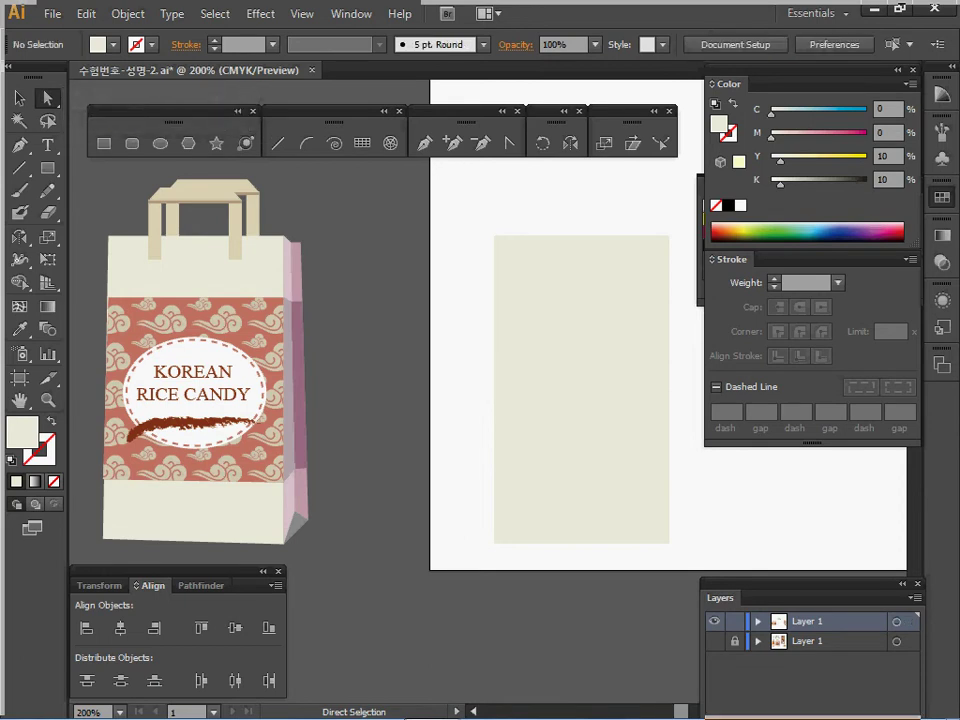
Give the large cream rectangle a black stroke.
{"action": "key", "text": "v"}
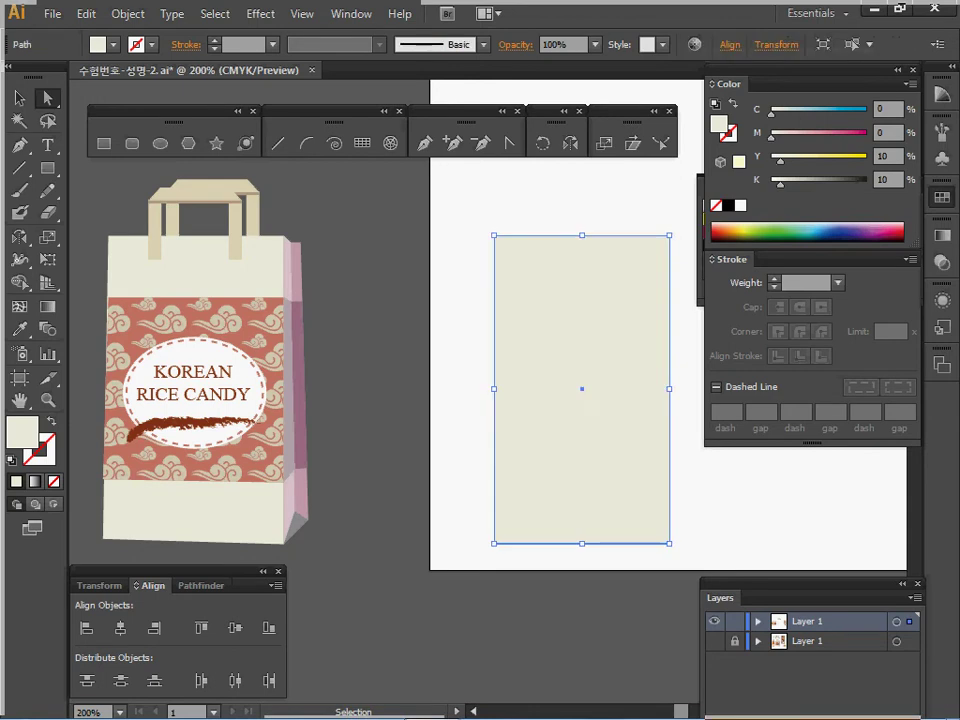
{"action": "key", "text": "a"}
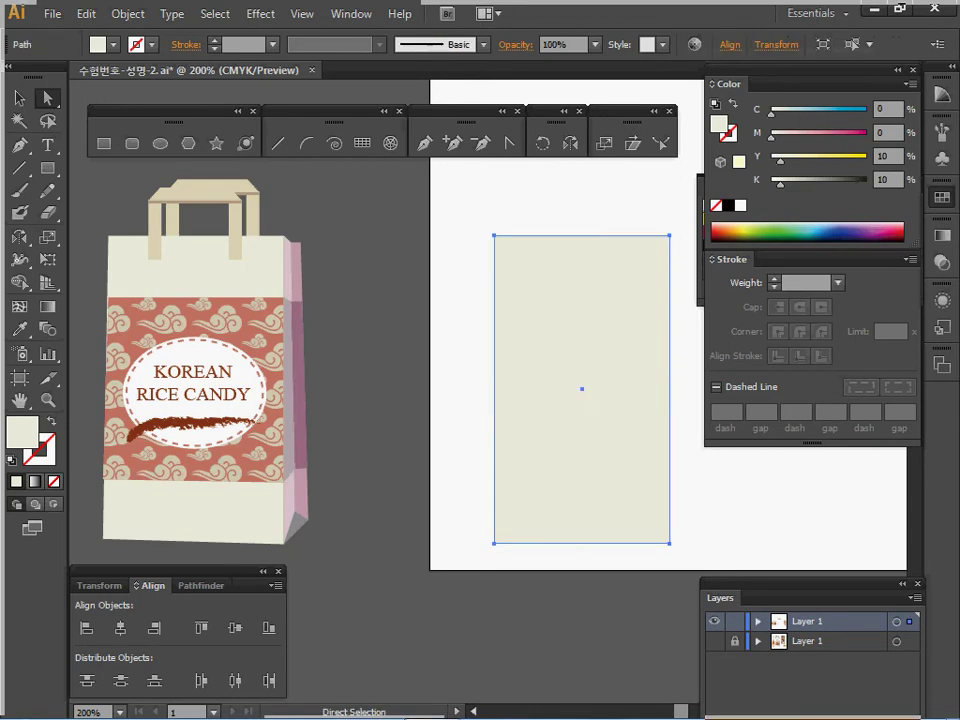
{"action": "key", "text": "x"}
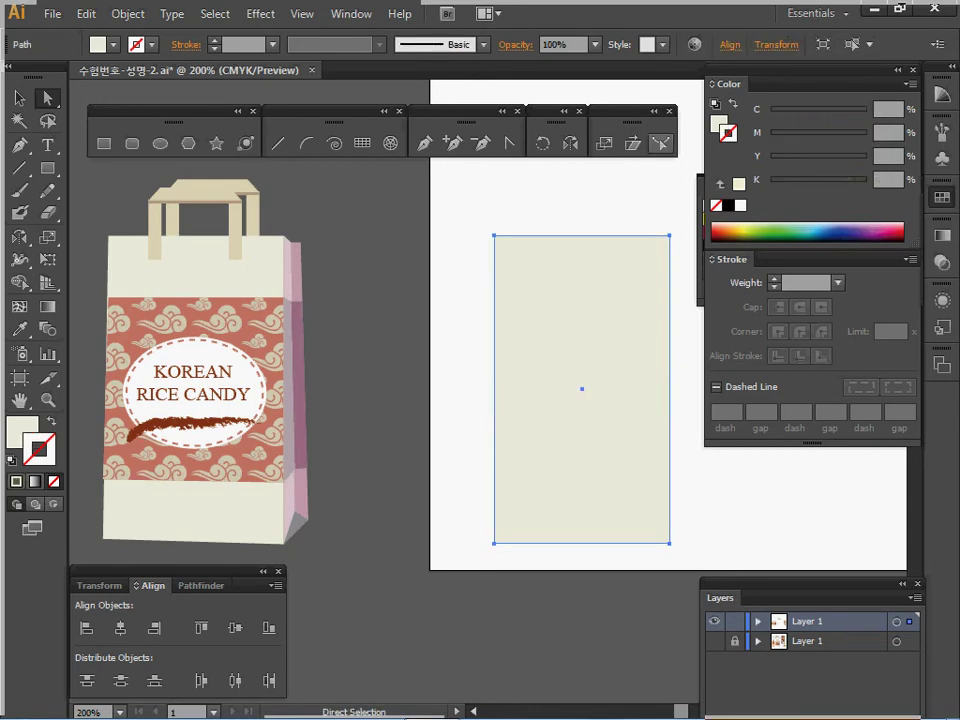
{"action": "left_click", "coordinate": [728, 205]}
Move only the rectangle's lower-left anchor point by -1 mm horizontally and -1 mm vertically, and remove the rectangle's stroke.
{"action": "left_click_drag", "start_coordinate": [473, 516], "coordinate": [522, 563]}
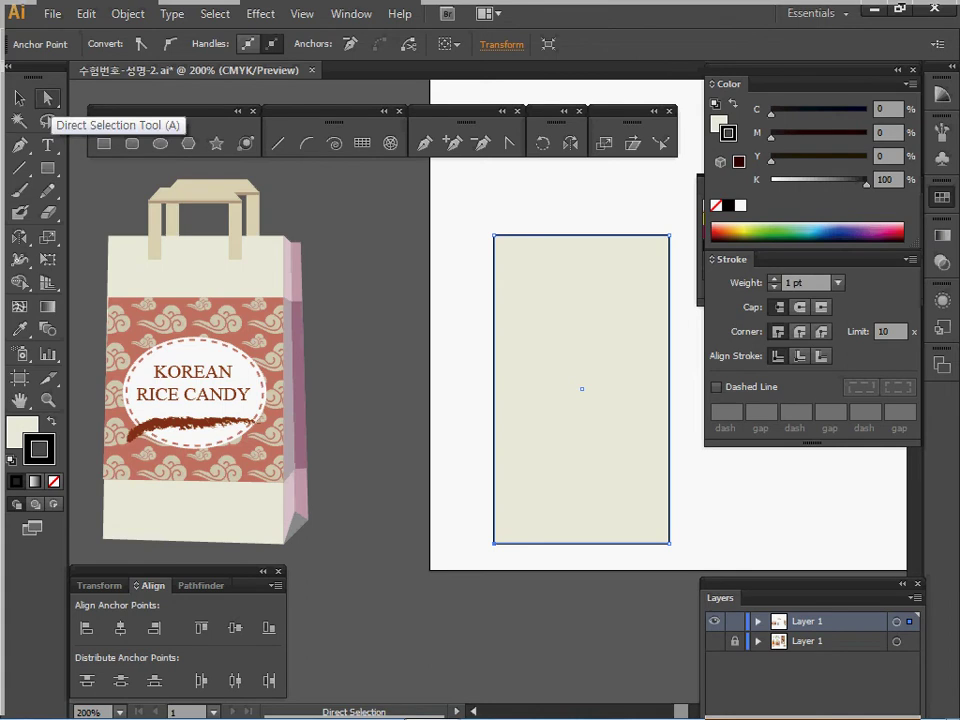
{"action": "double_click", "coordinate": [47, 97]}
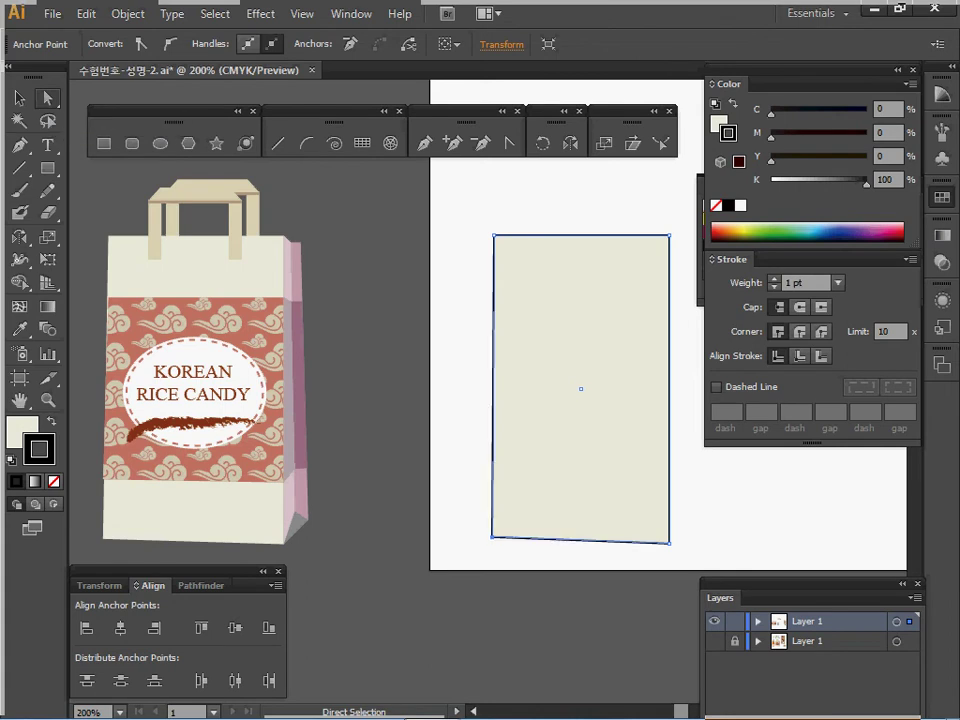
{"action": "left_click_drag", "start_coordinate": [800, 117], "coordinate": [824, 120]}
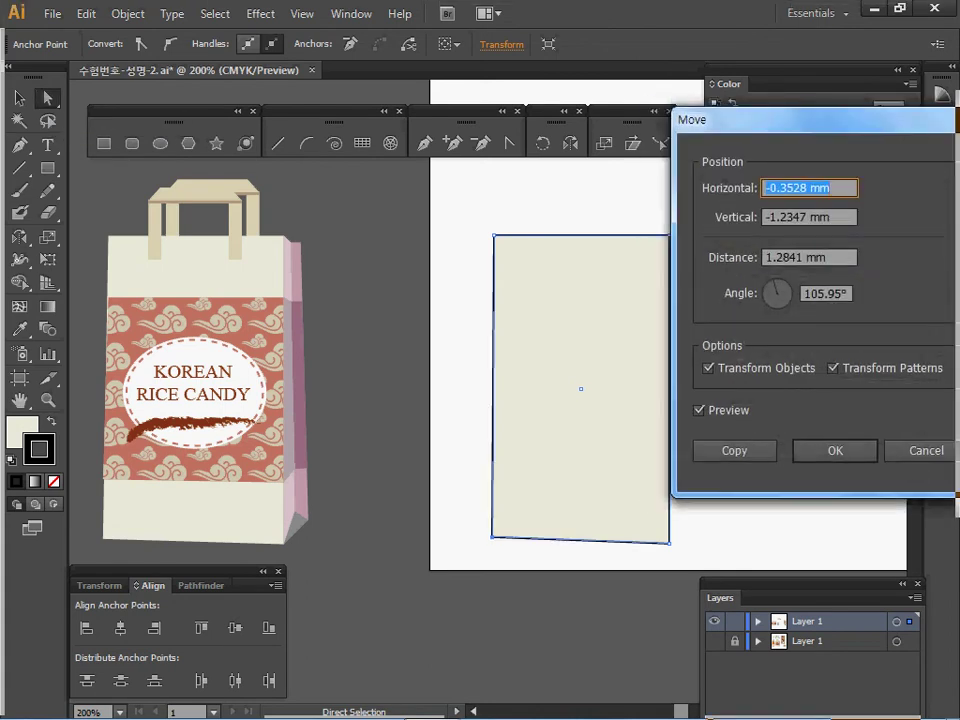
{"action": "type", "text": "-1"}
{"action": "key", "text": "Tab"}
{"action": "type", "text": "-1"}
{"action": "key", "text": "Tab"}
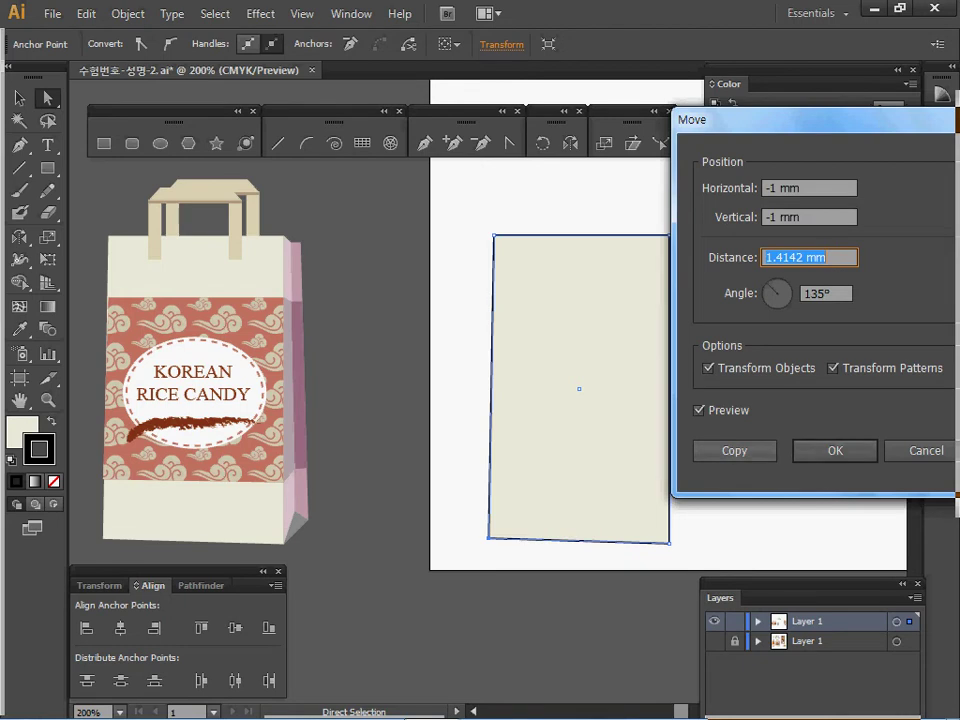
{"action": "key", "text": "Return"}
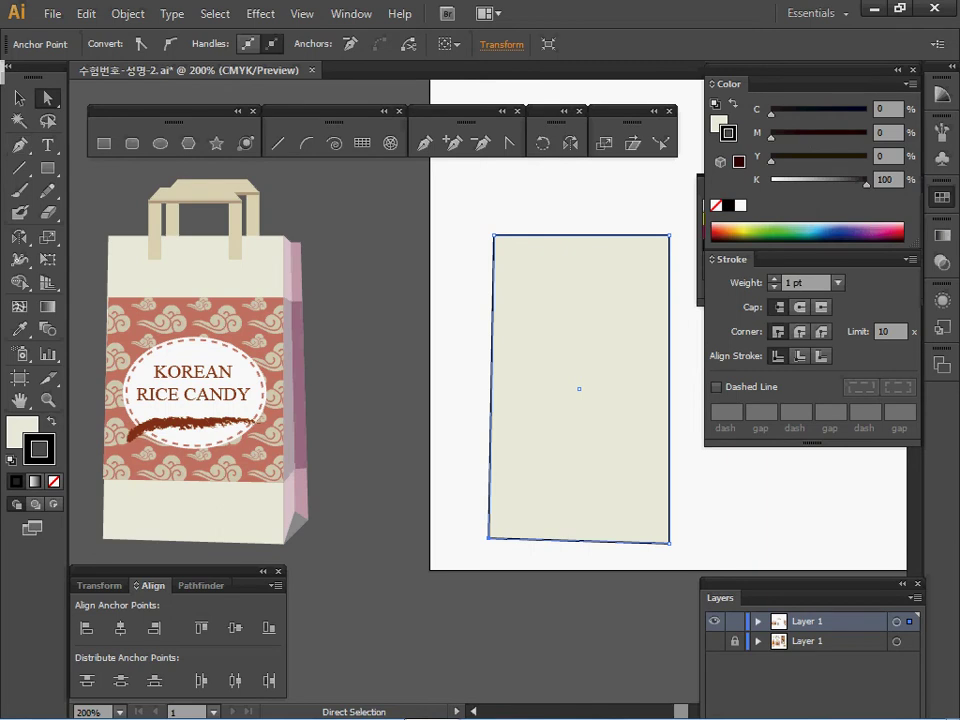
{"action": "left_click", "coordinate": [53, 482]}
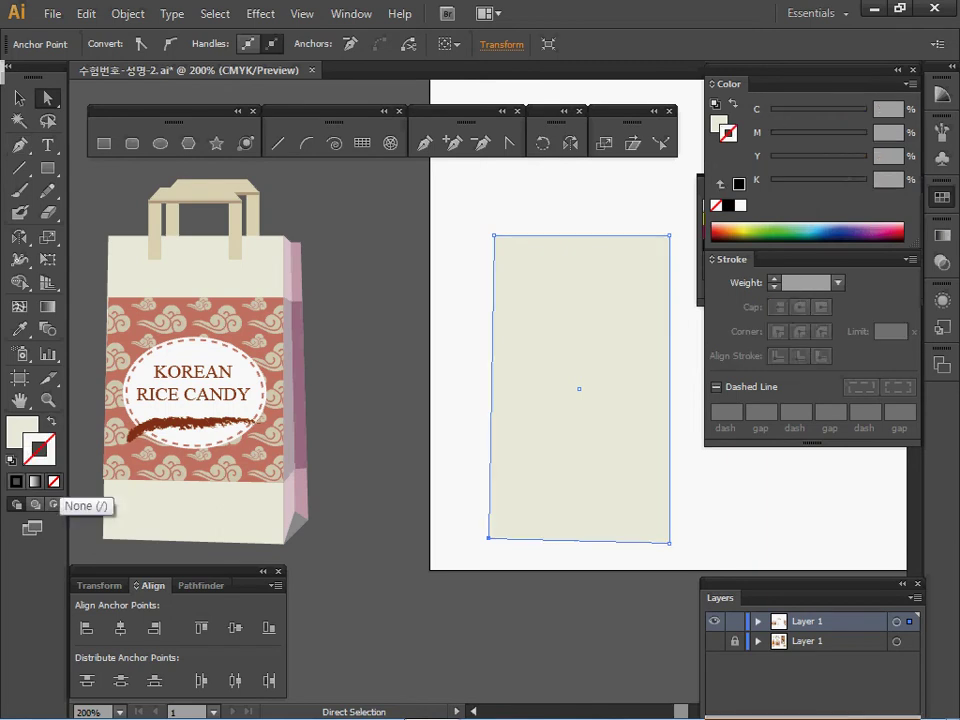
{"action": "left_click", "coordinate": [370, 390], "text": "ctrl"}
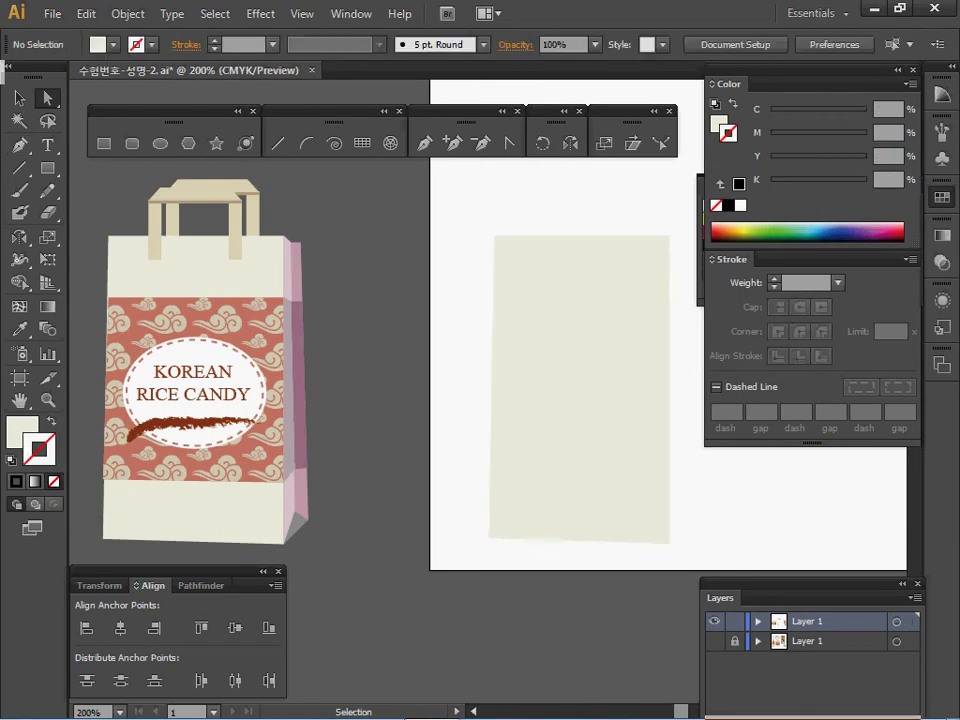
Copy the reference bag's two pink side panels and grey bottom fold, and fit them against the cream front's right edge.
{"action": "left_click_drag", "start_coordinate": [370, 390], "coordinate": [330, 380]}
{"action": "key", "text": "v"}
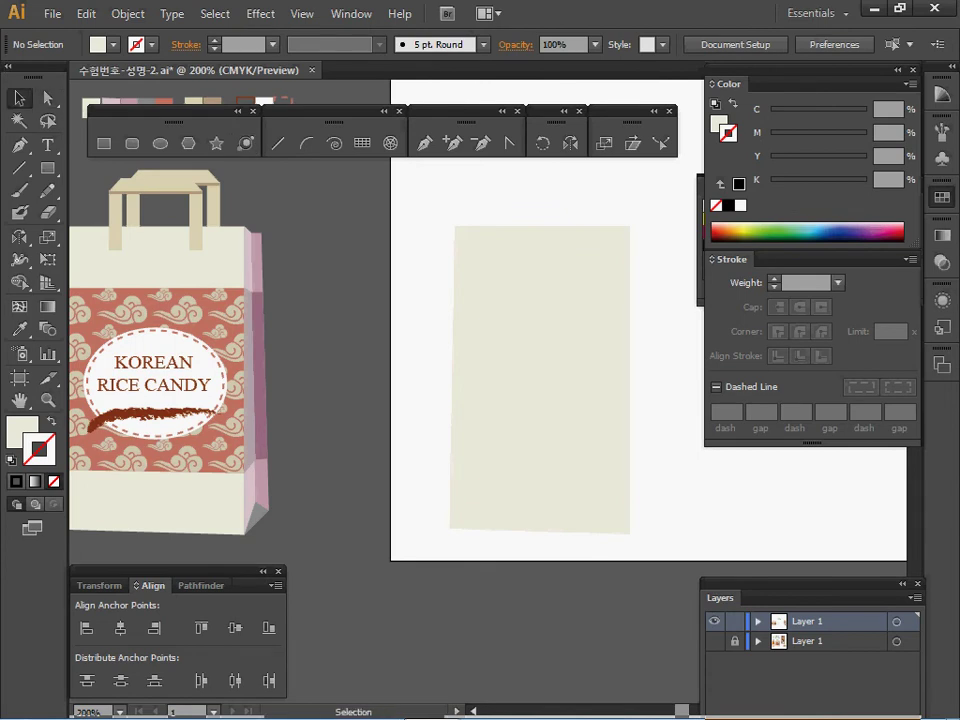
{"action": "left_click", "coordinate": [262, 484]}
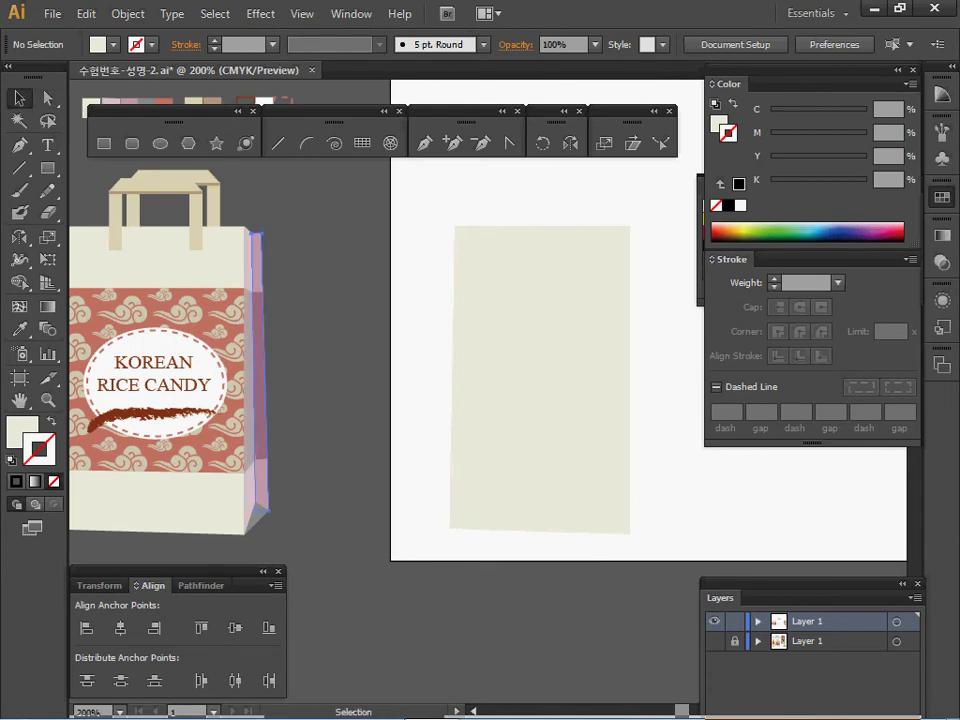
{"action": "left_click", "coordinate": [250, 490], "text": "shift"}
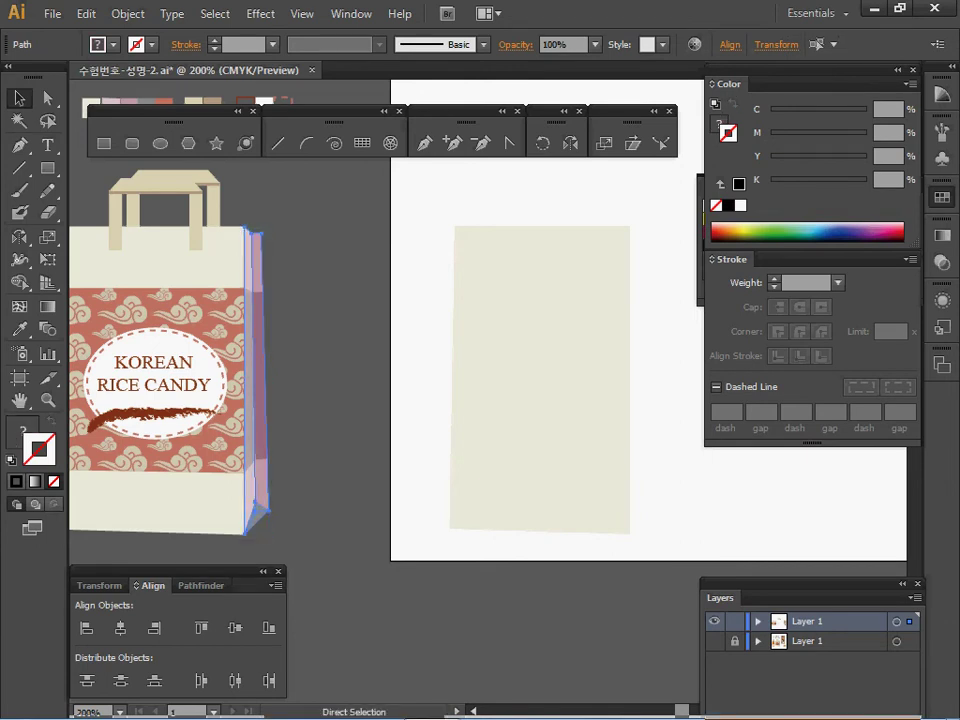
{"action": "key", "text": "ctrl+v"}
{"action": "left_click_drag", "start_coordinate": [487, 392], "coordinate": [642, 381]}
{"action": "key", "text": "ctrl+shift+a"}
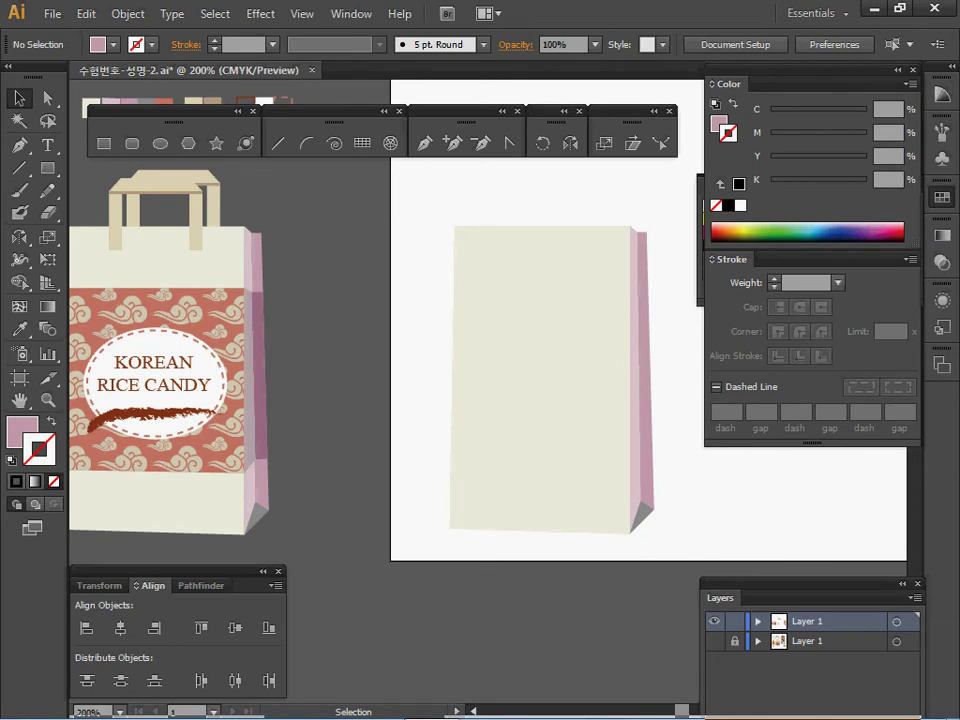
Create a scaled copy of the cream front and both pink side panels at 100% horizontal and 60% vertical.
{"action": "left_click_drag", "start_coordinate": [434, 210], "coordinate": [658, 306]}
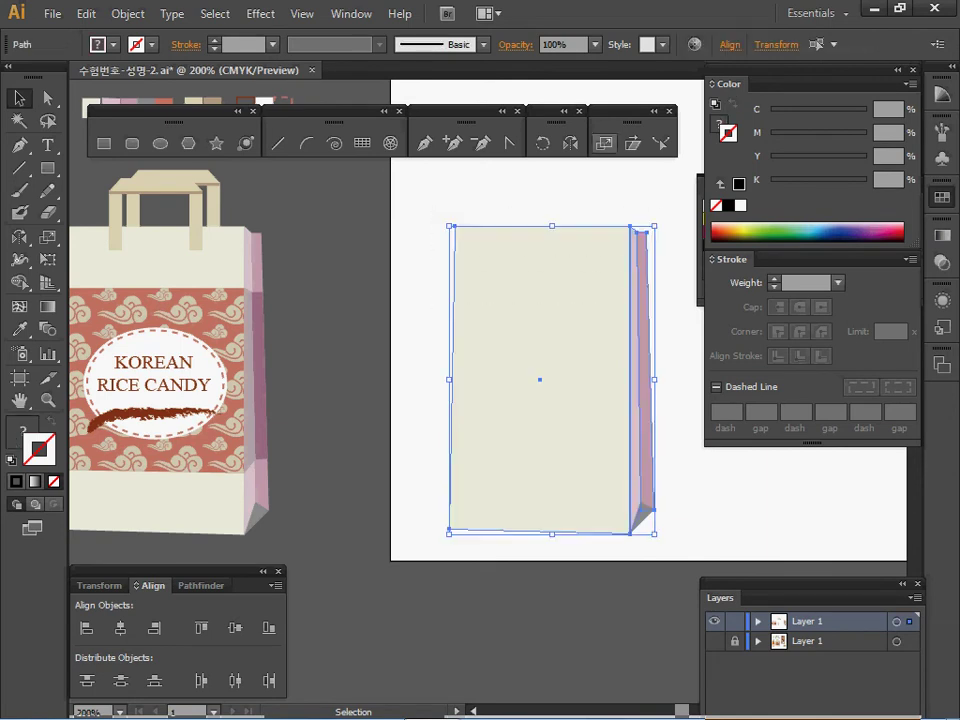
{"action": "double_click", "coordinate": [604, 143]}
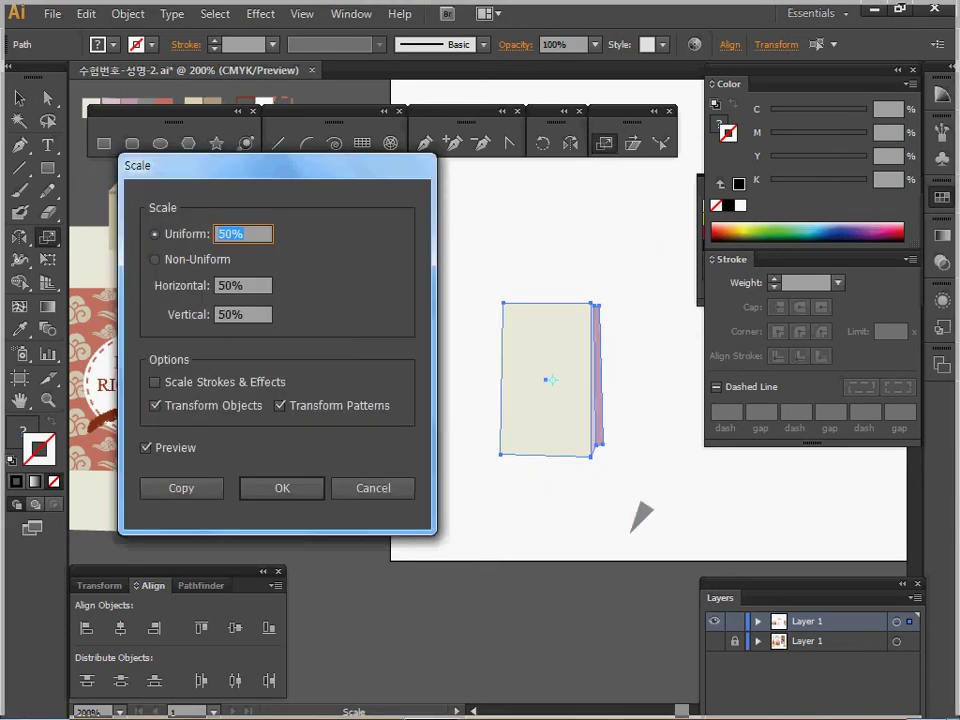
{"action": "key", "text": "Tab"}
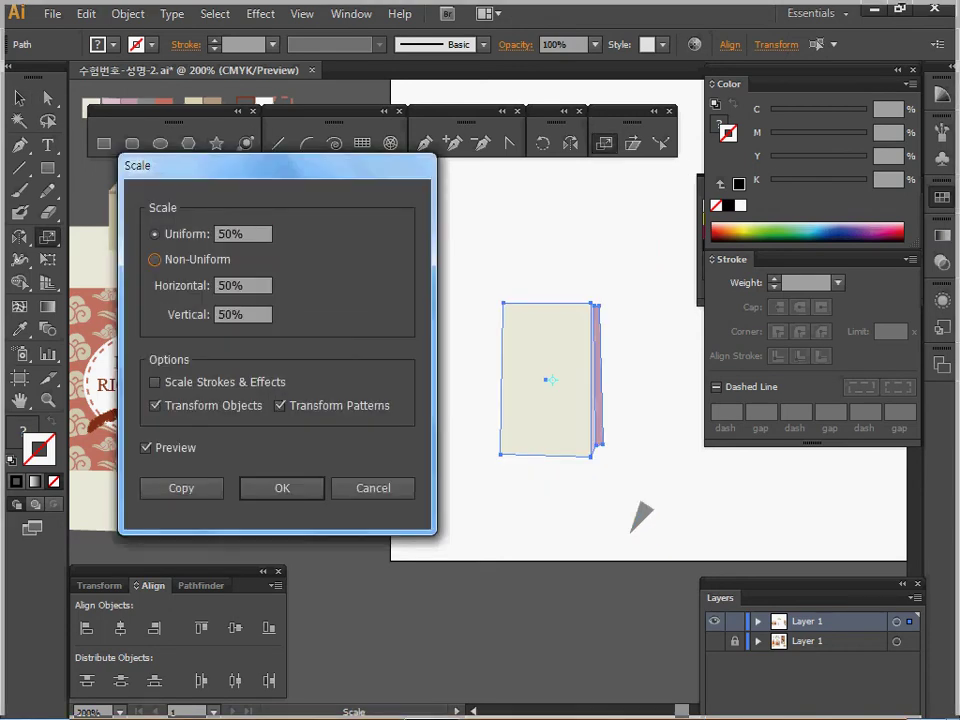
{"action": "key", "text": "Tab"}
{"action": "type", "text": "100"}
{"action": "key", "text": "Tab"}
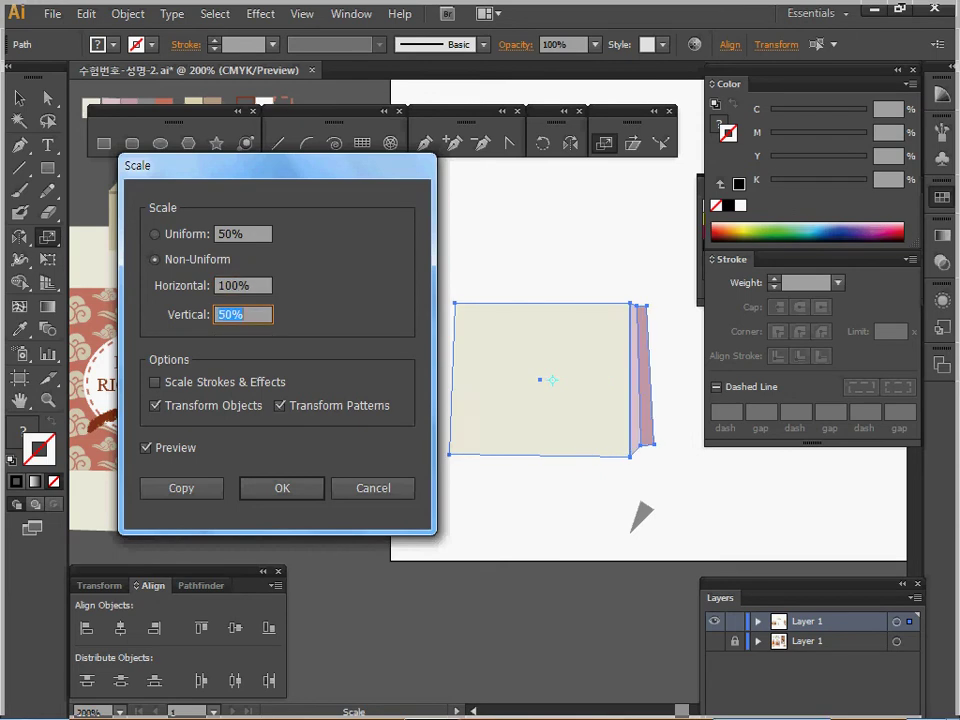
{"action": "type", "text": "60"}
{"action": "key", "text": "Tab"}
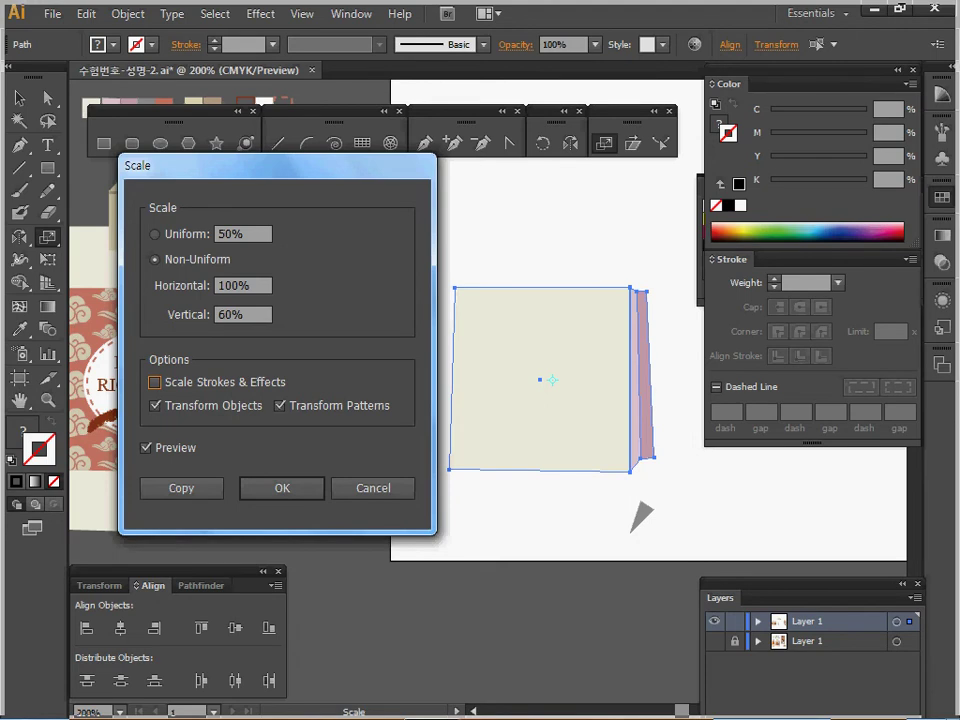
{"action": "left_click", "coordinate": [182, 488]}
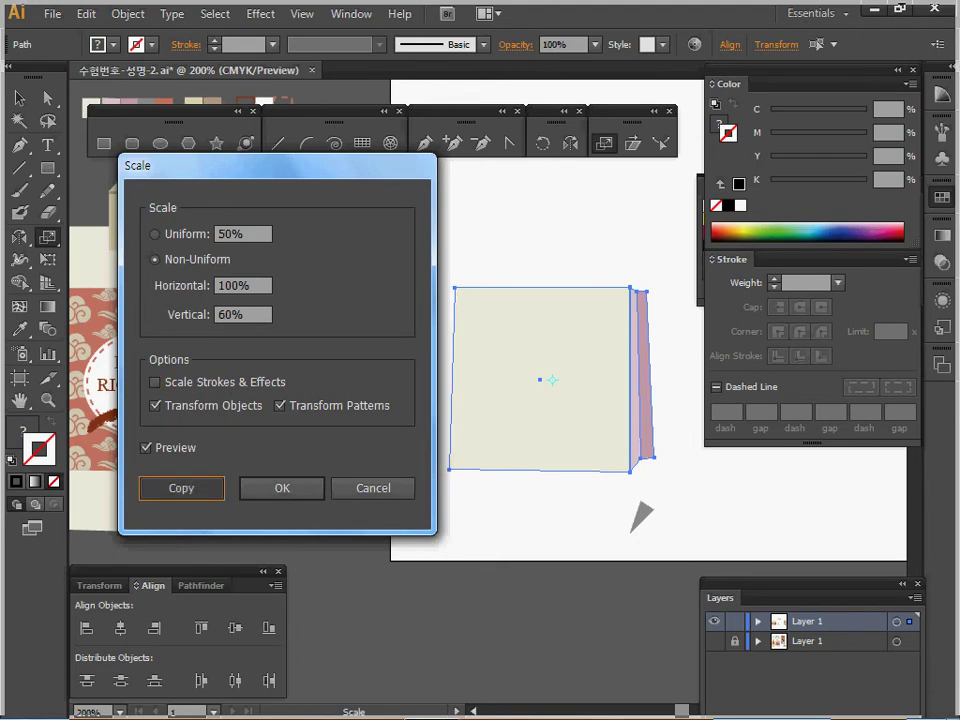
{"action": "key", "text": "Return"}
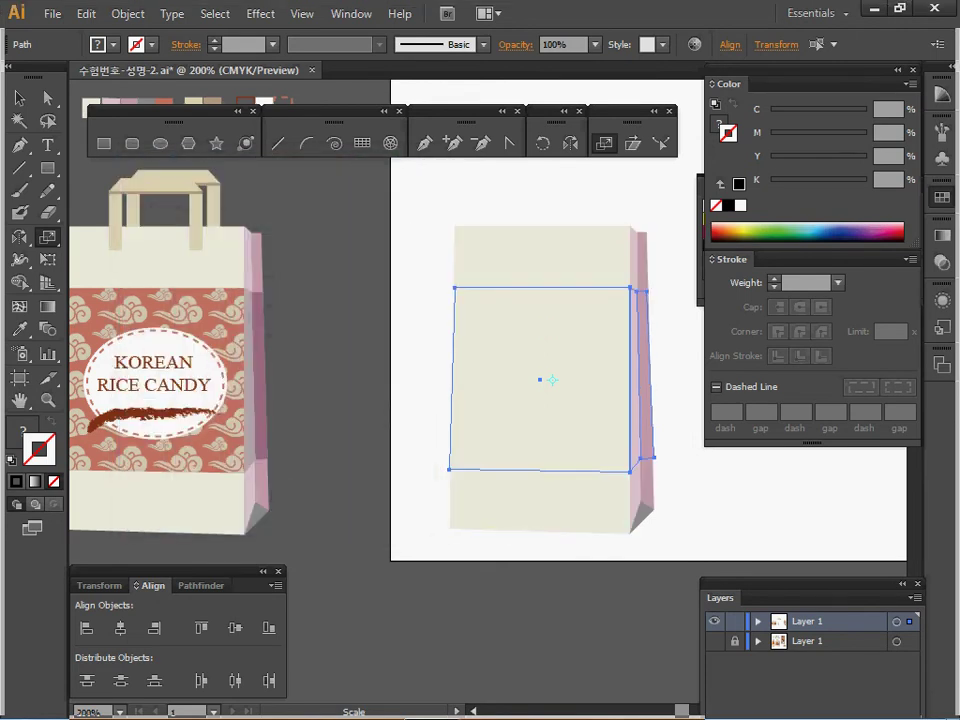
Recolour the two shortened side panel copies with the grey and purple sampled from the reference bag's side band.
{"action": "left_click", "coordinate": [680, 420], "text": "ctrl"}
{"action": "left_click", "coordinate": [635, 380], "text": "ctrl"}
{"action": "key", "text": "i"}
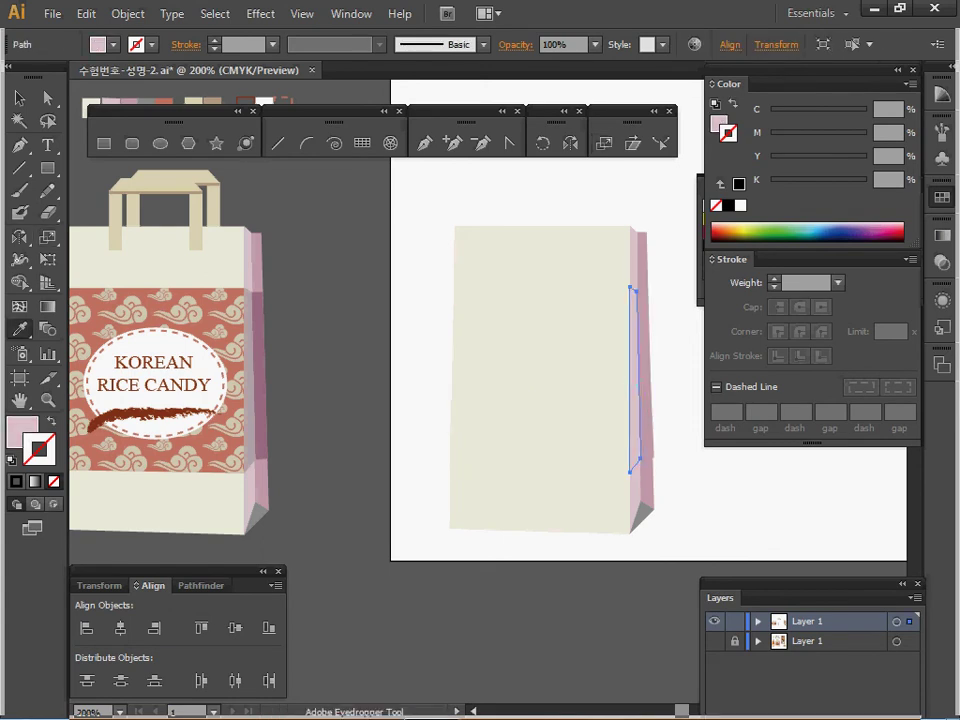
{"action": "left_click", "coordinate": [249, 380]}
{"action": "left_click", "coordinate": [647, 380], "text": "ctrl"}
{"action": "left_click", "coordinate": [257, 380]}
Fill the shortened front panel copy with the red sampled from the reference bag's patterned band.
{"action": "left_click", "coordinate": [560, 384], "text": "ctrl"}
{"action": "left_click", "coordinate": [206, 406], "text": "ctrl"}
{"action": "left_click", "coordinate": [224, 391], "text": "ctrl+alt"}
{"action": "left_click", "coordinate": [233, 387], "text": "ctrl+alt"}
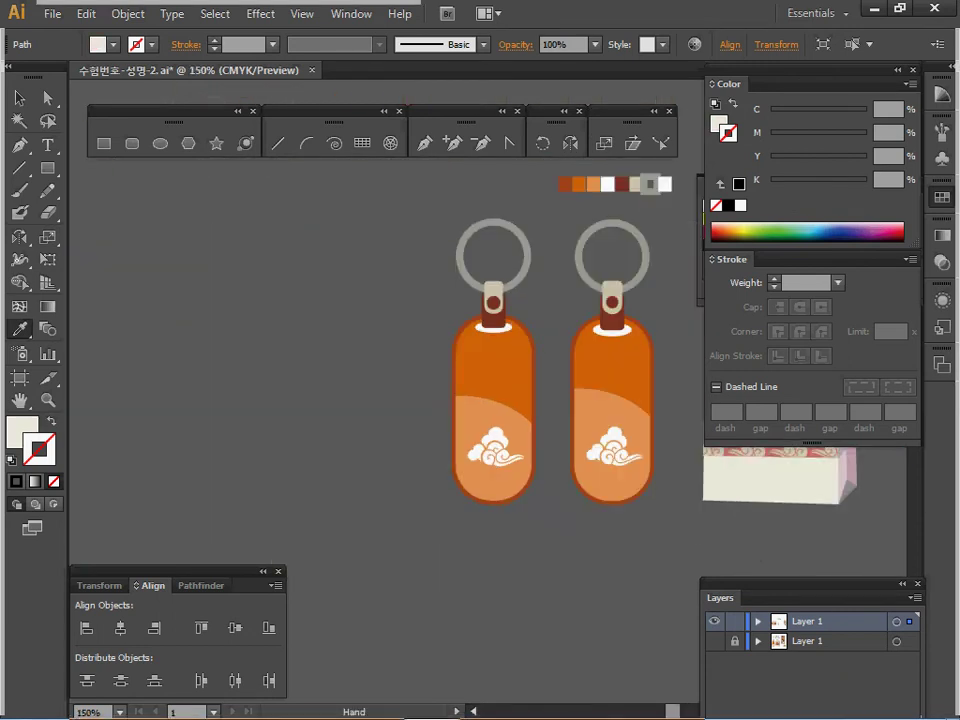
{"action": "left_click_drag", "start_coordinate": [680, 302], "coordinate": [281, 373]}
{"action": "left_click", "coordinate": [377, 371], "text": "ctrl"}
{"action": "left_click_drag", "start_coordinate": [377, 371], "coordinate": [257, 386]}
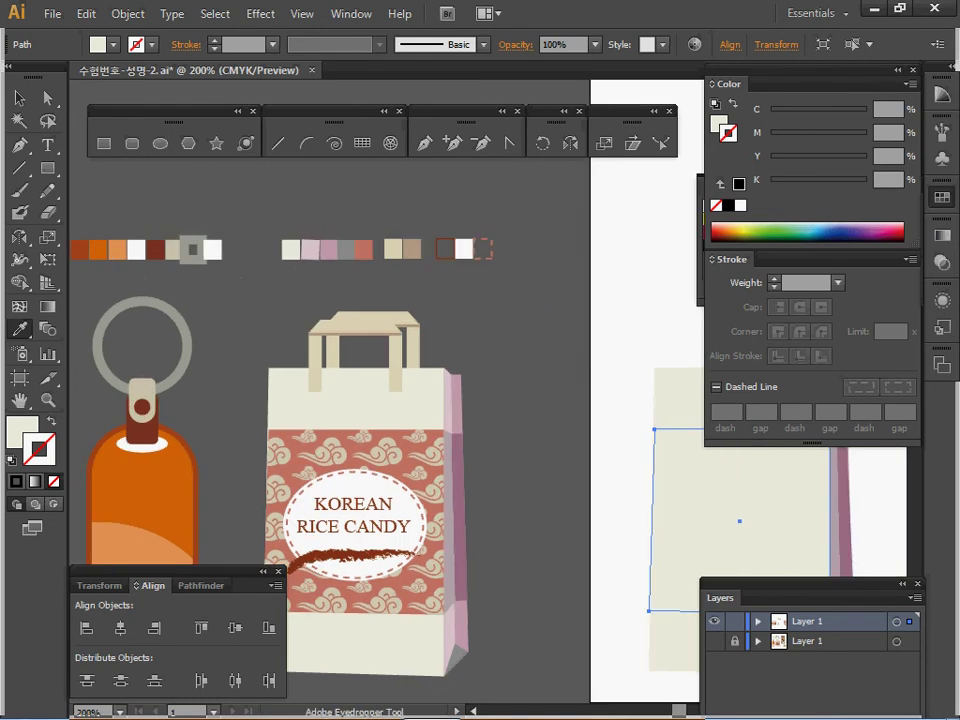
{"action": "left_click", "coordinate": [432, 480]}
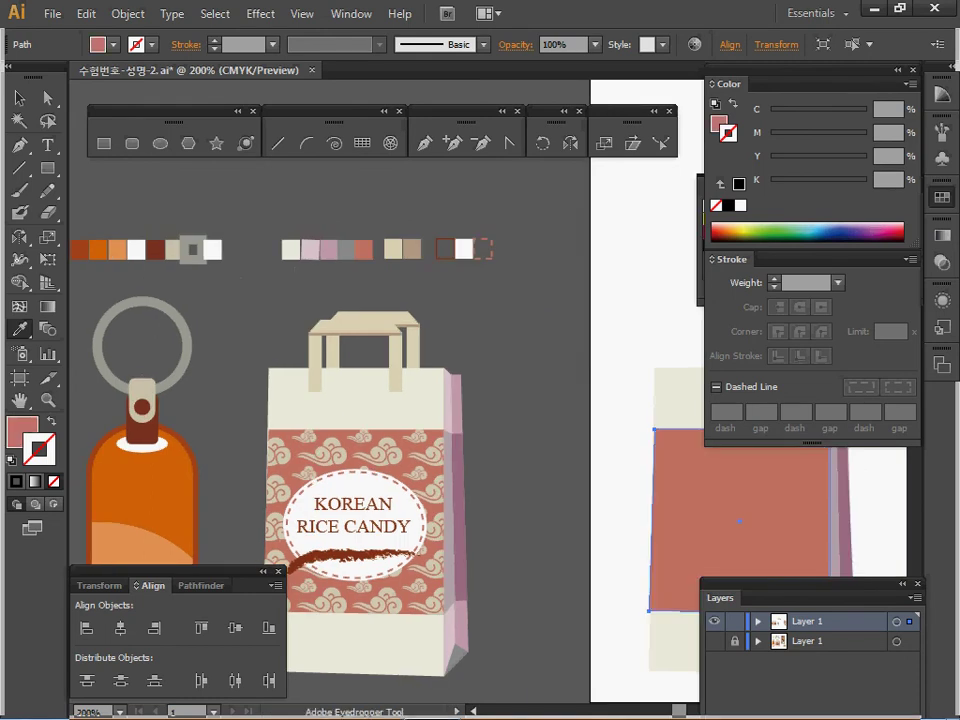
Move the purple side band's upper-right and lower-right anchor points onto the bag's outer edge, and save the document.
{"action": "left_click_drag", "start_coordinate": [600, 500], "coordinate": [420, 431]}
{"action": "left_click", "coordinate": [609, 470], "text": "ctrl"}
{"action": "left_click", "coordinate": [612, 465], "text": "ctrl"}
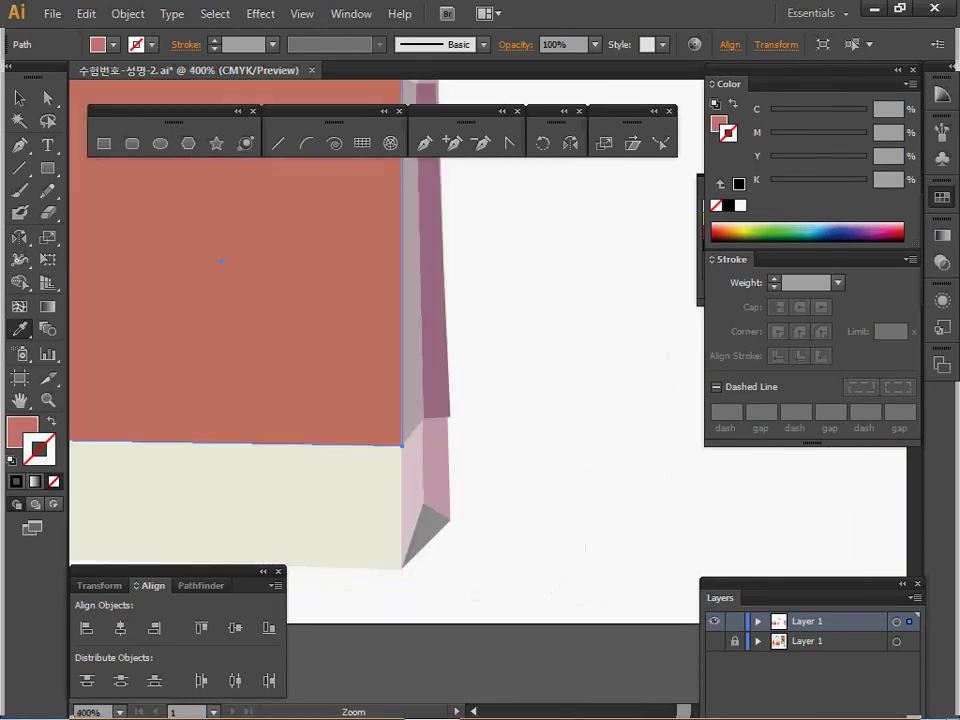
{"action": "left_click_drag", "start_coordinate": [612, 465], "coordinate": [644, 576]}
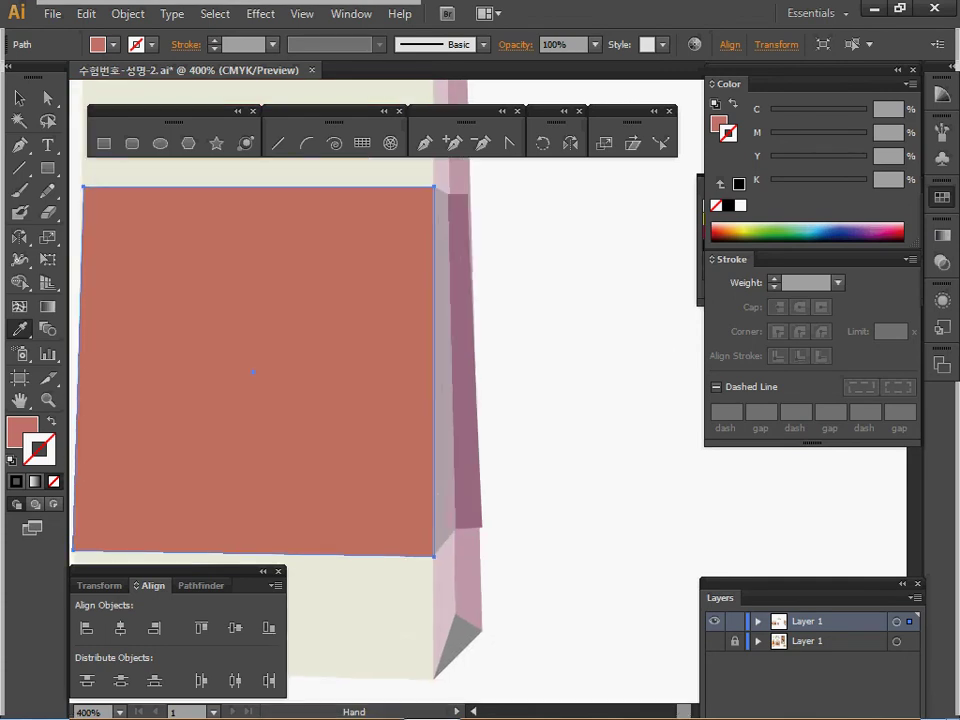
{"action": "left_click", "coordinate": [47, 98]}
{"action": "left_click", "coordinate": [540, 230]}
{"action": "left_click", "coordinate": [467, 194]}
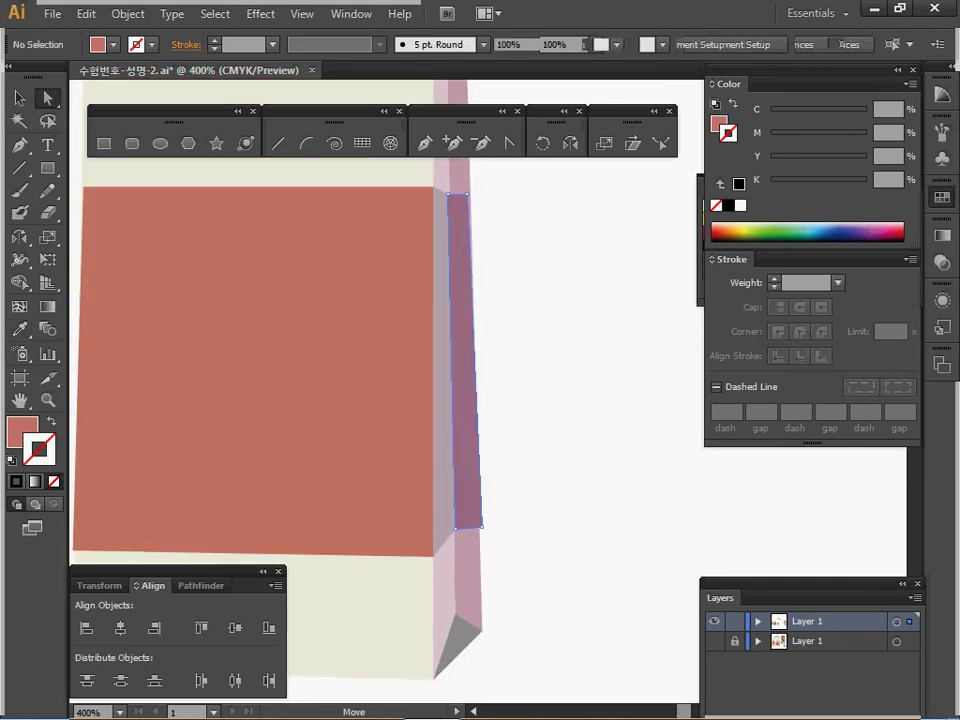
{"action": "left_click_drag", "start_coordinate": [467, 194], "coordinate": [471, 195]}
{"action": "left_click_drag", "start_coordinate": [482, 526], "coordinate": [478, 529]}
{"action": "left_click", "coordinate": [545, 485]}
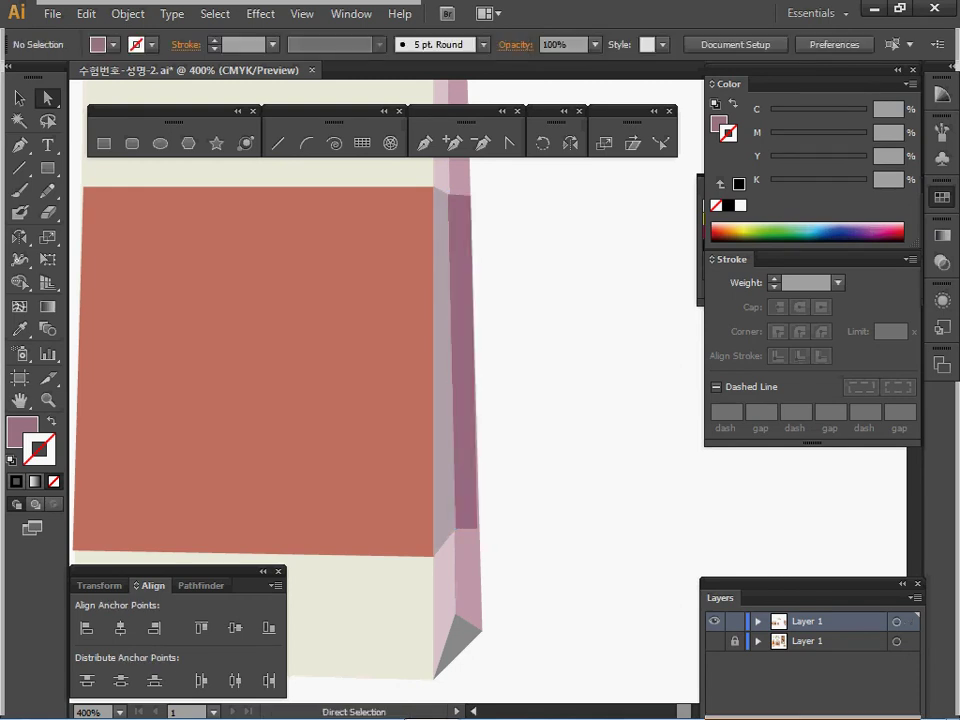
{"action": "left_click", "coordinate": [457, 452], "text": "ctrl+alt"}
{"action": "key", "text": "ctrl+minus"}
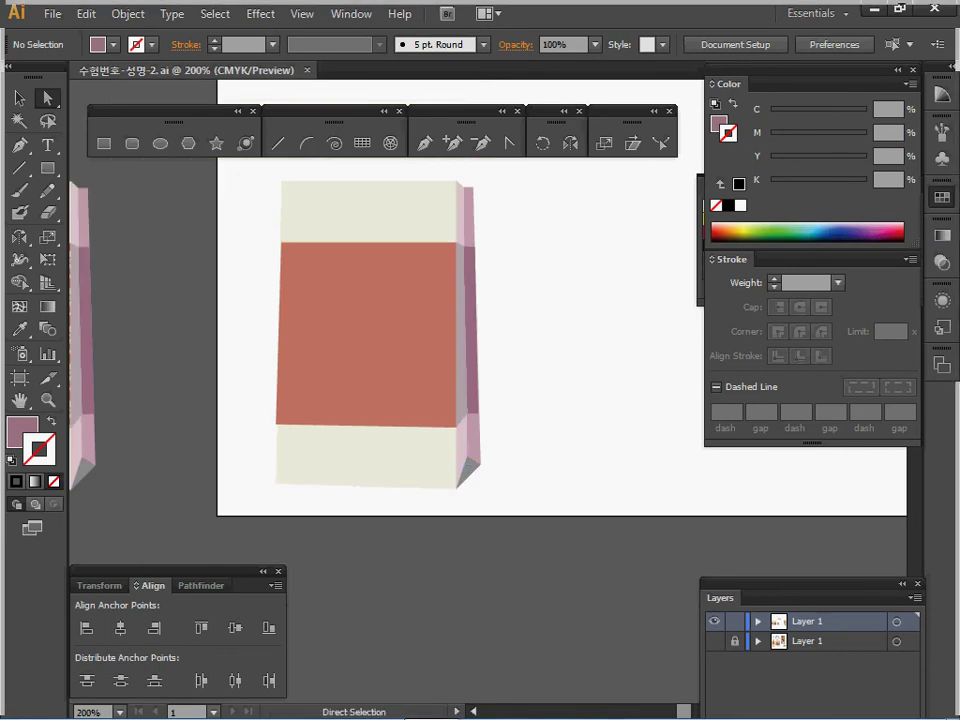
Duplicate the red front panel in place and fill the copy with the cloud pattern swatch.
{"action": "left_click", "coordinate": [368, 336]}
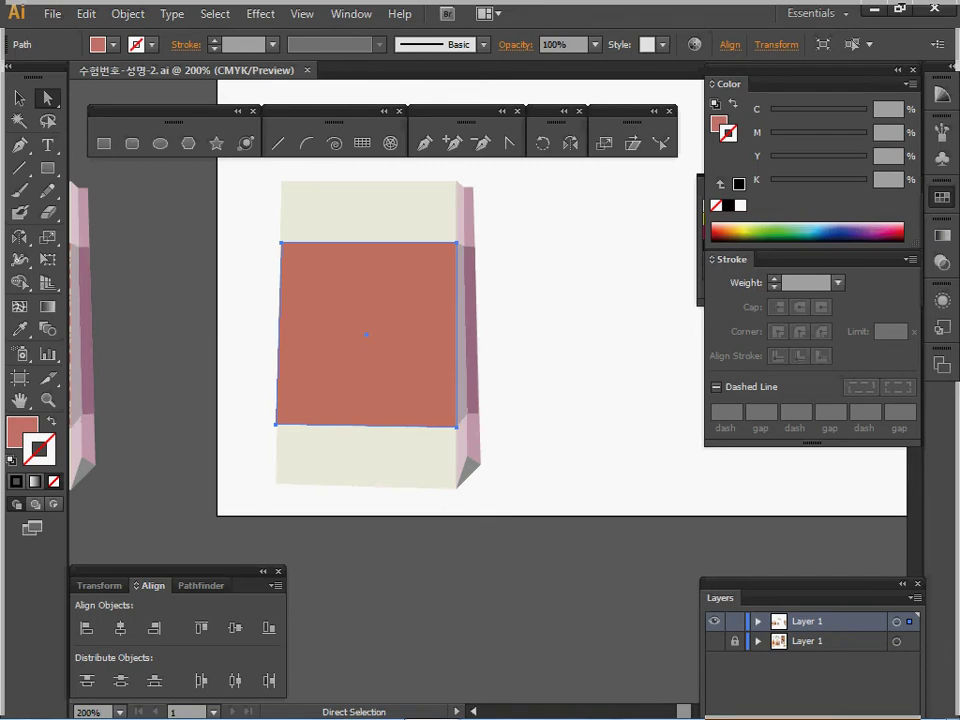
{"action": "key", "text": "ctrl"}
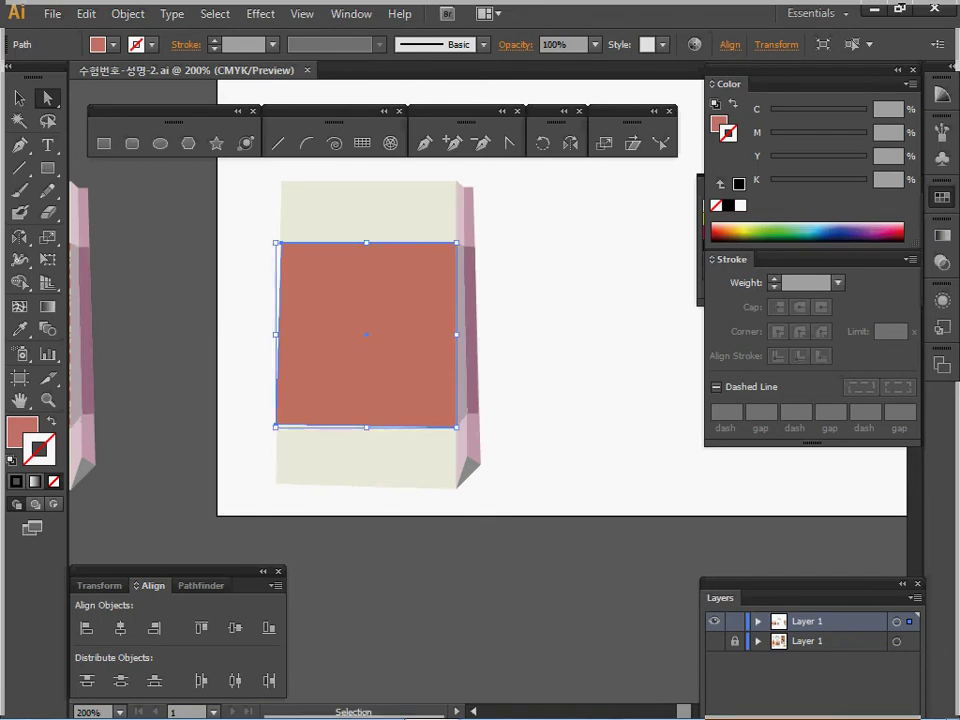
{"action": "key", "text": "ctrl+f"}
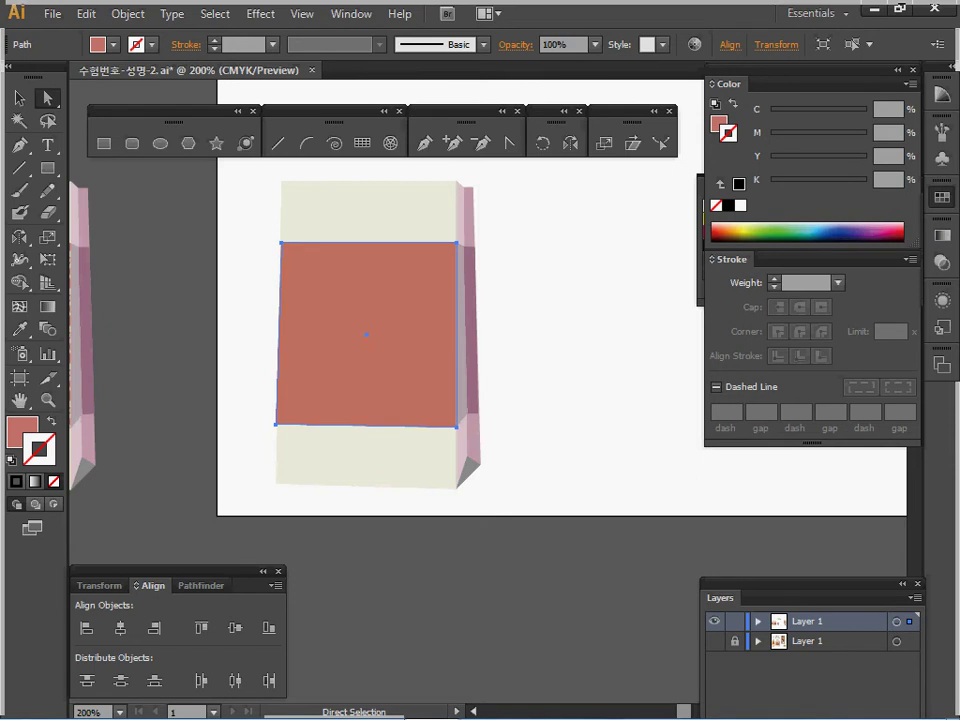
{"action": "key", "text": "x"}
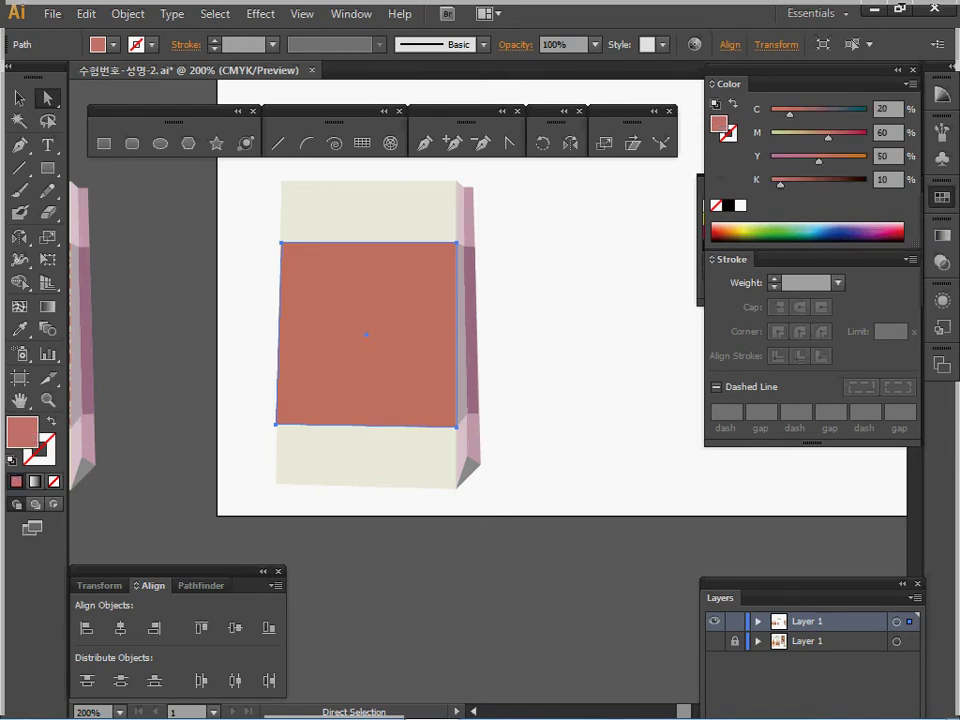
{"action": "left_click", "coordinate": [942, 197]}
{"action": "left_click", "coordinate": [942, 197]}
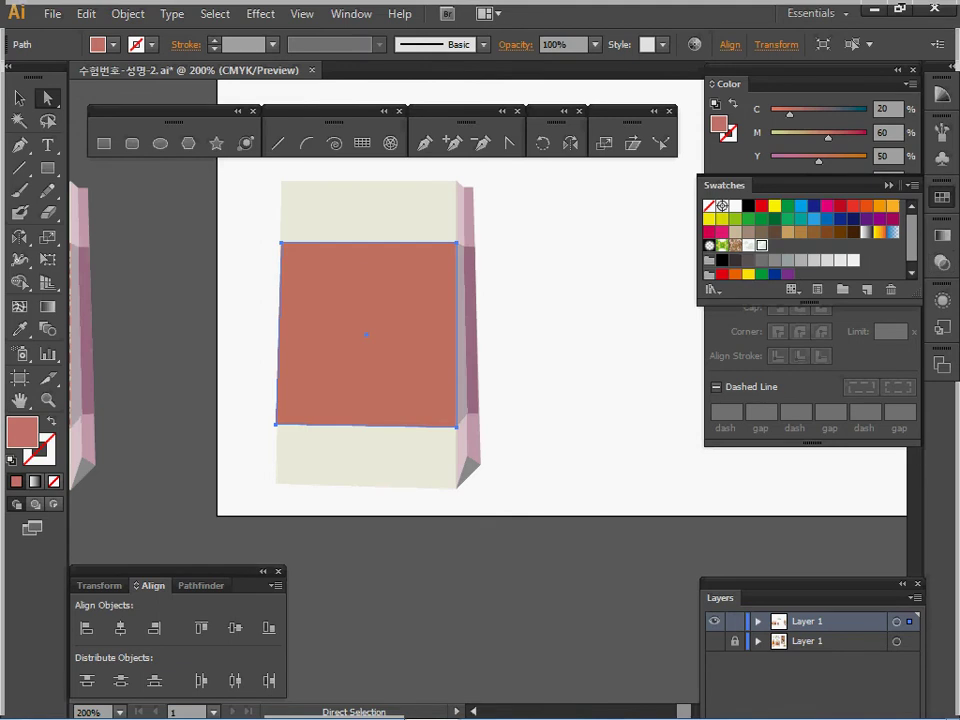
{"action": "left_click", "coordinate": [762, 244]}
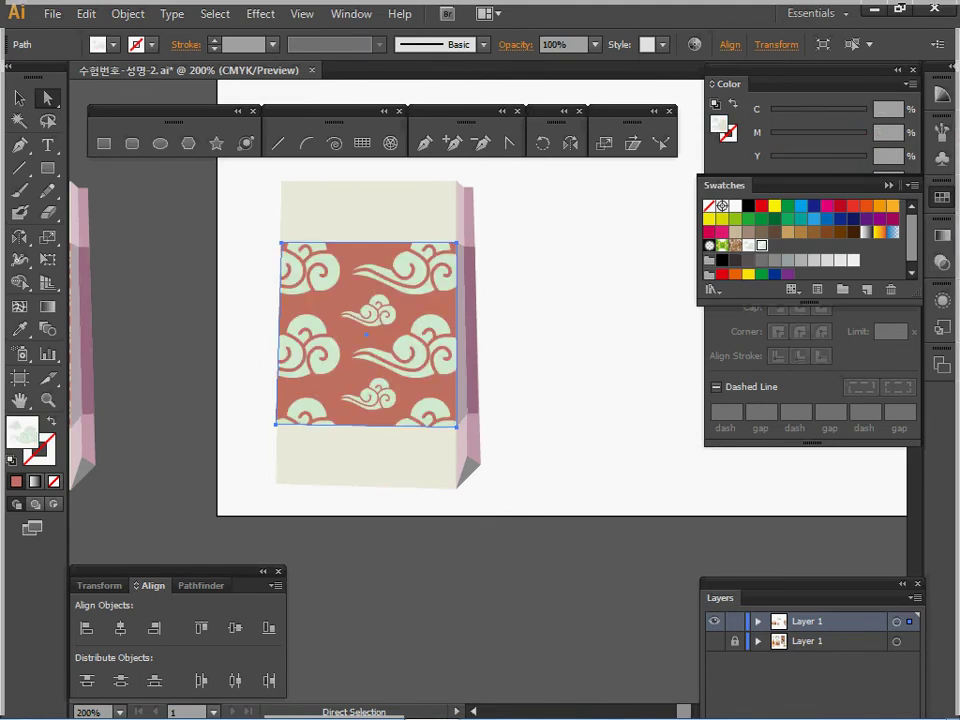
{"action": "left_click", "coordinate": [941, 198]}
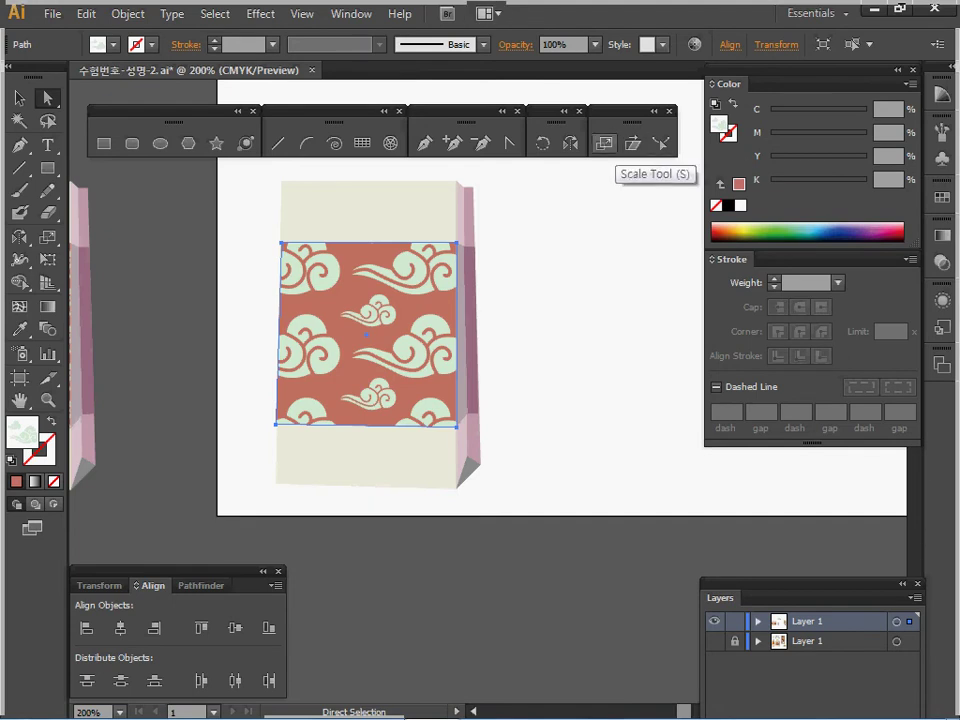
Scale only the panel's cloud pattern uniformly to 45%, leaving the object itself untransformed, and set the panel's opacity to 70%.
{"action": "double_click", "coordinate": [604, 143]}
{"action": "left_click_drag", "start_coordinate": [290, 166], "coordinate": [590, 140]}
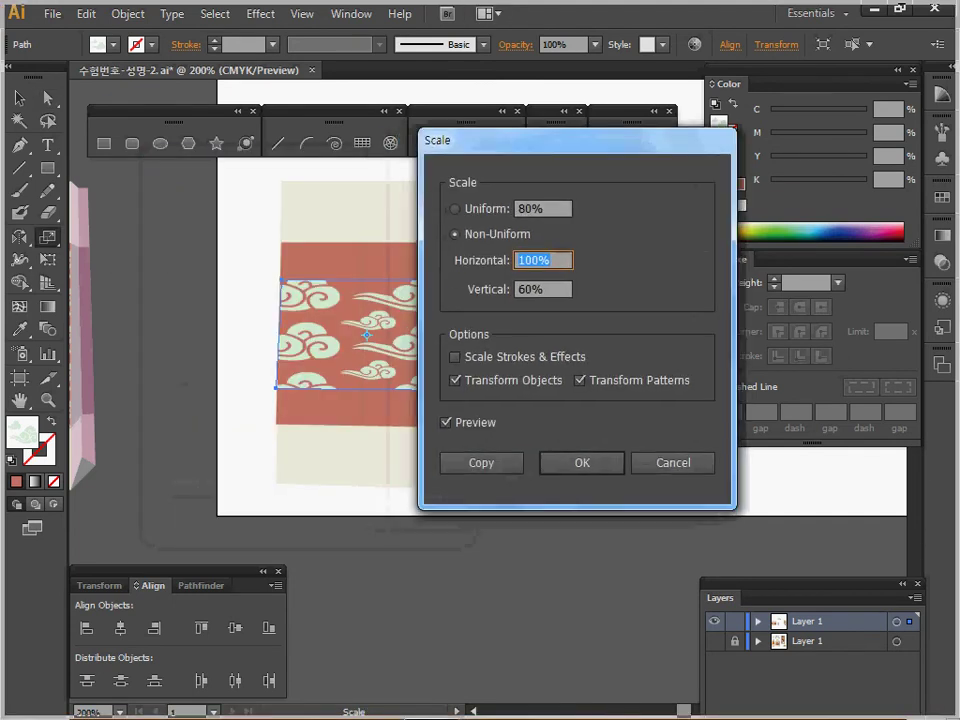
{"action": "left_click", "coordinate": [456, 380]}
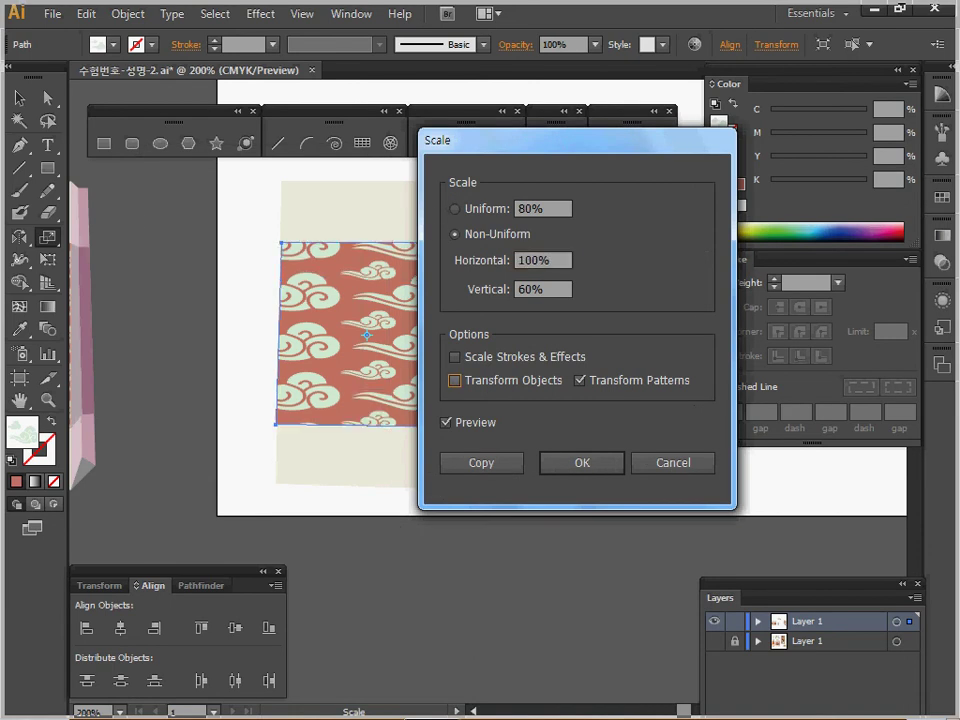
{"action": "left_click_drag", "start_coordinate": [550, 140], "coordinate": [616, 140]}
{"action": "left_click", "coordinate": [521, 209]}
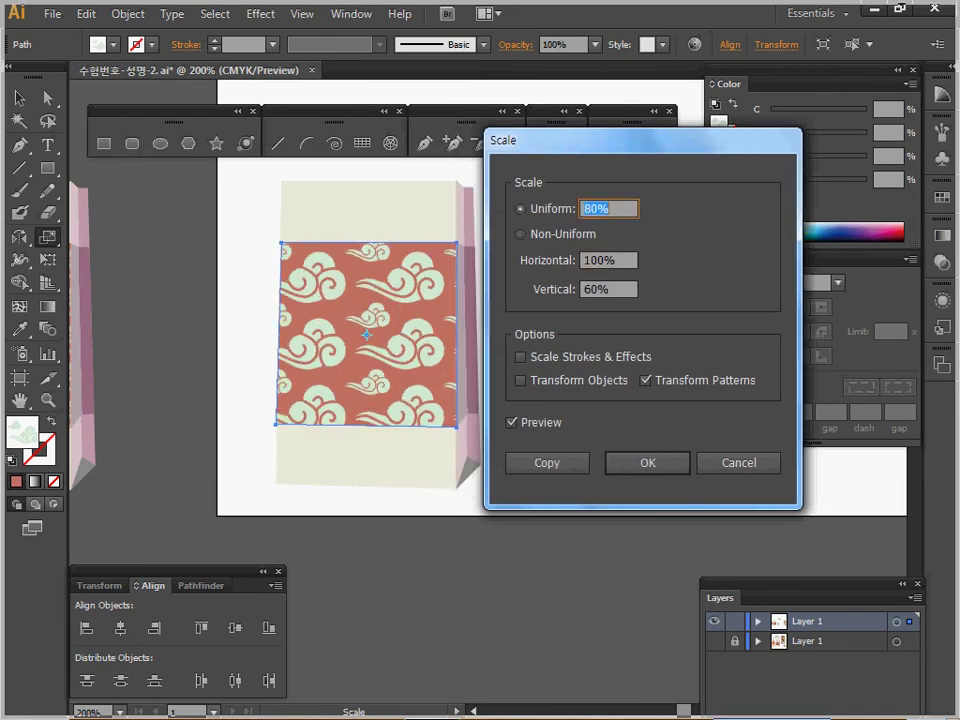
{"action": "type", "text": "45"}
{"action": "key", "text": "Tab"}
{"action": "key", "text": "space"}
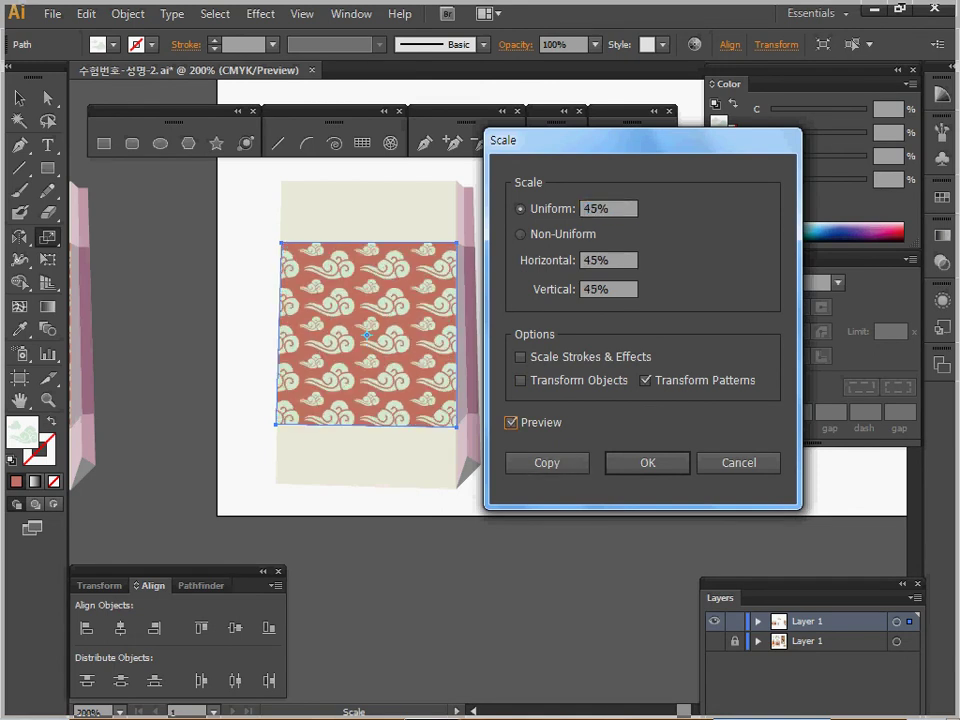
{"action": "key", "text": "Tab"}
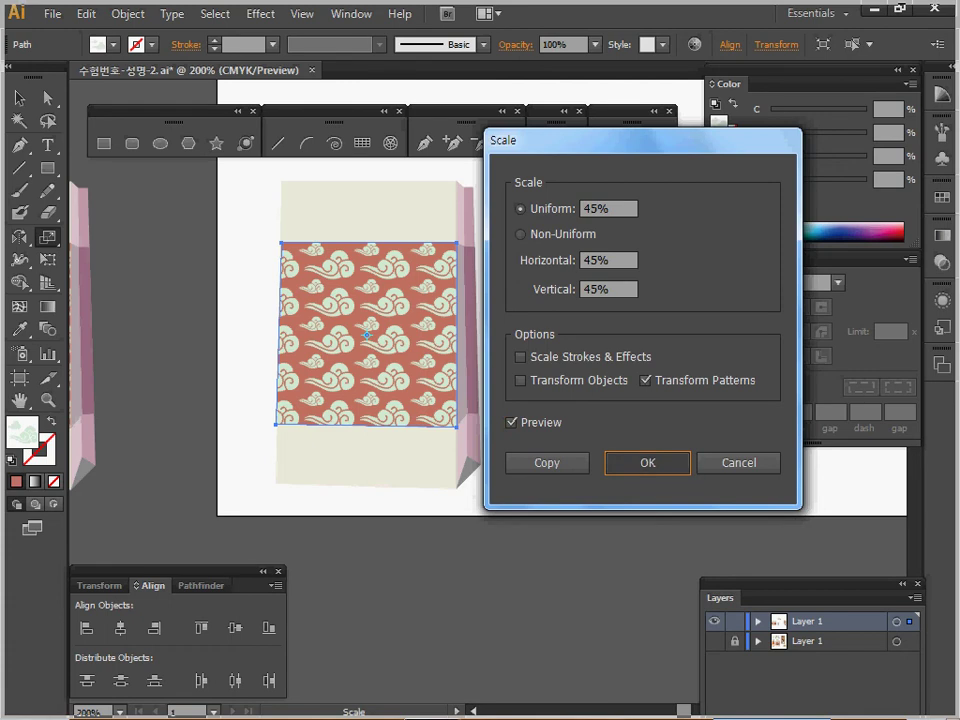
{"action": "key", "text": "Return"}
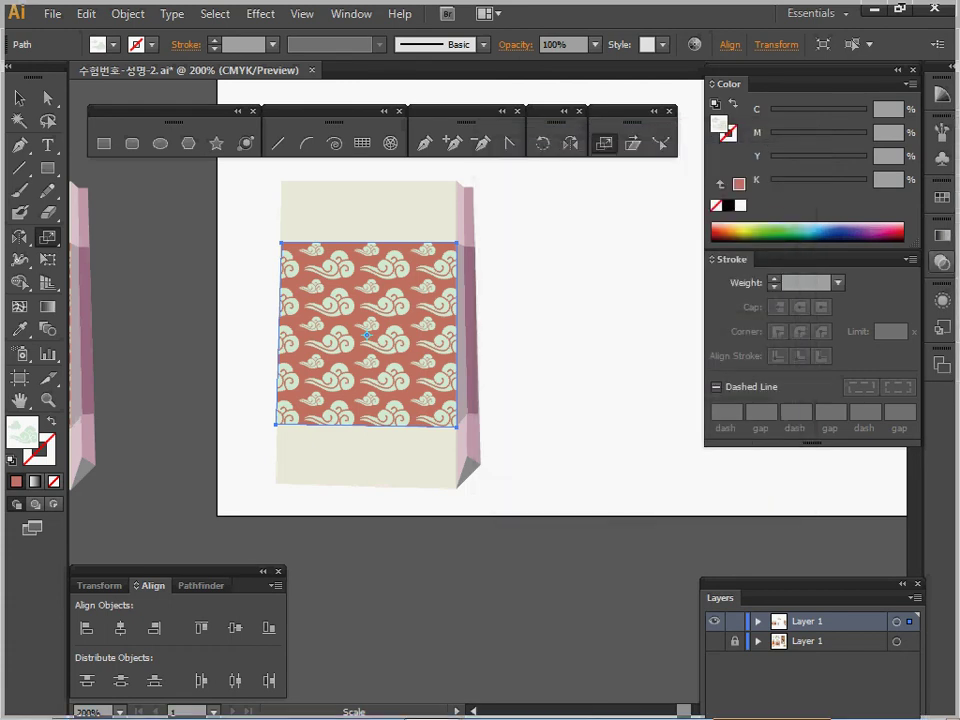
{"action": "left_click", "coordinate": [909, 247]}
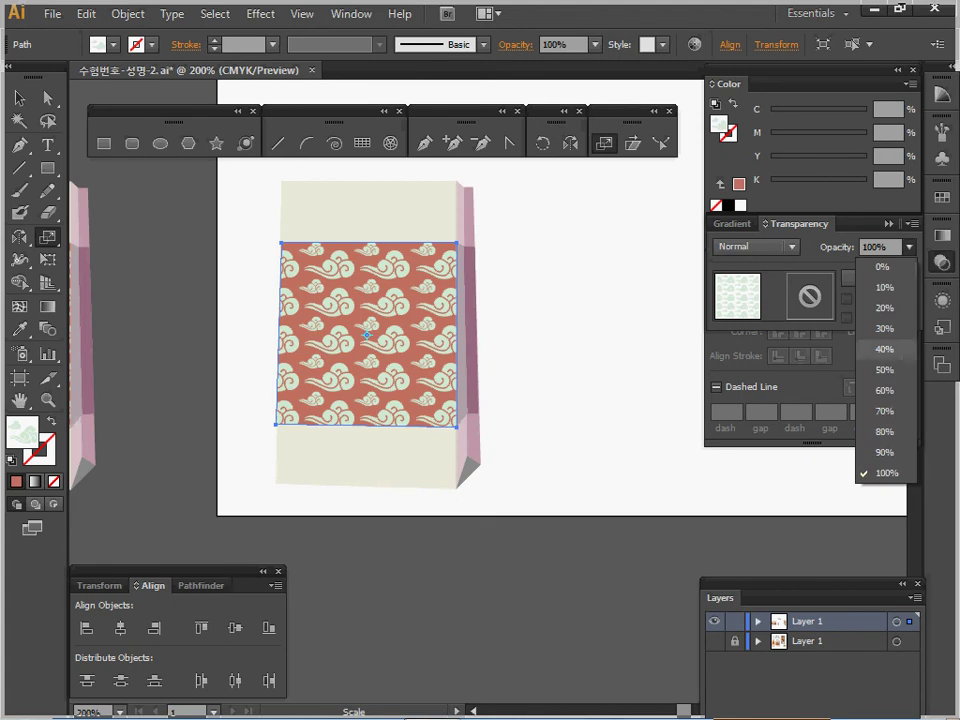
{"action": "left_click", "coordinate": [885, 411]}
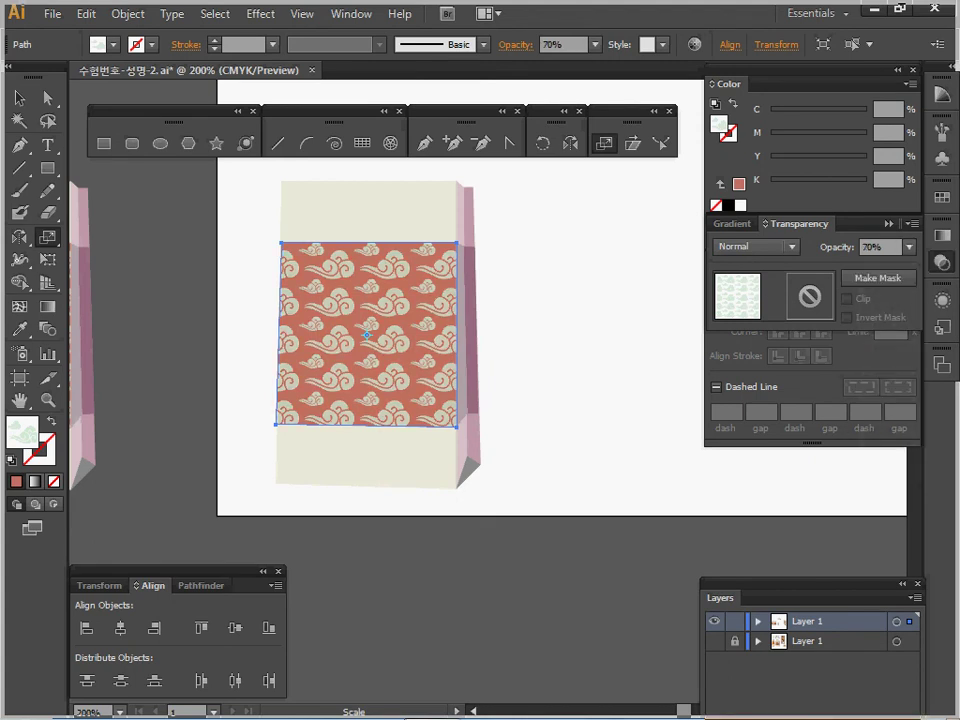
Save the document and deselect the cloud-patterned front panel.
{"action": "key", "text": "ctrl"}
{"action": "key", "text": "ctrl+s"}
{"action": "key", "text": "space"}
{"action": "left_click_drag", "start_coordinate": [400, 340], "coordinate": [562, 395]}
{"action": "key", "text": "ctrl+shift+a"}
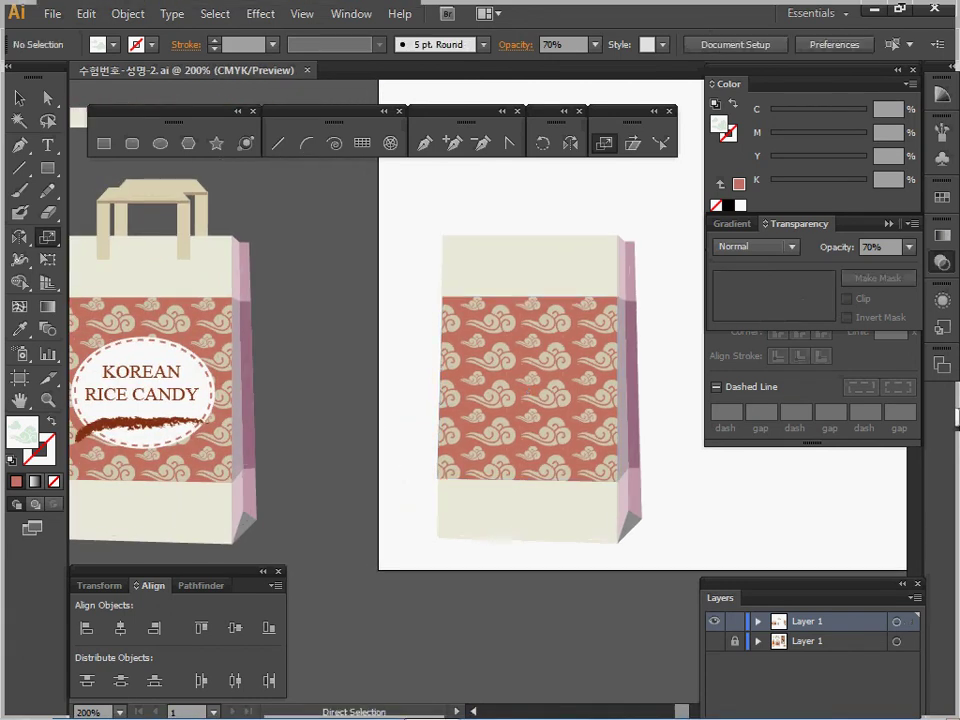
Draw a narrow vertical strap over the bag's upper-left front, filled with the reference handle's beige and outlined in black.
{"action": "left_click", "coordinate": [103, 230], "text": "ctrl"}
{"action": "key", "text": "ctrl+shift+a"}
{"action": "key", "text": "m"}
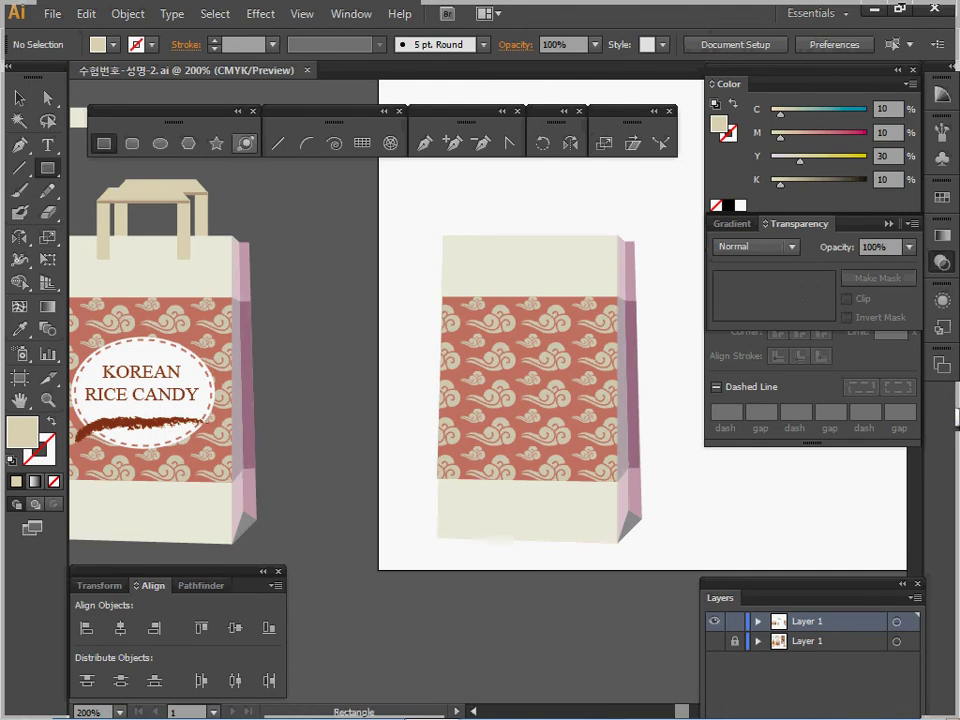
{"action": "key", "text": "x"}
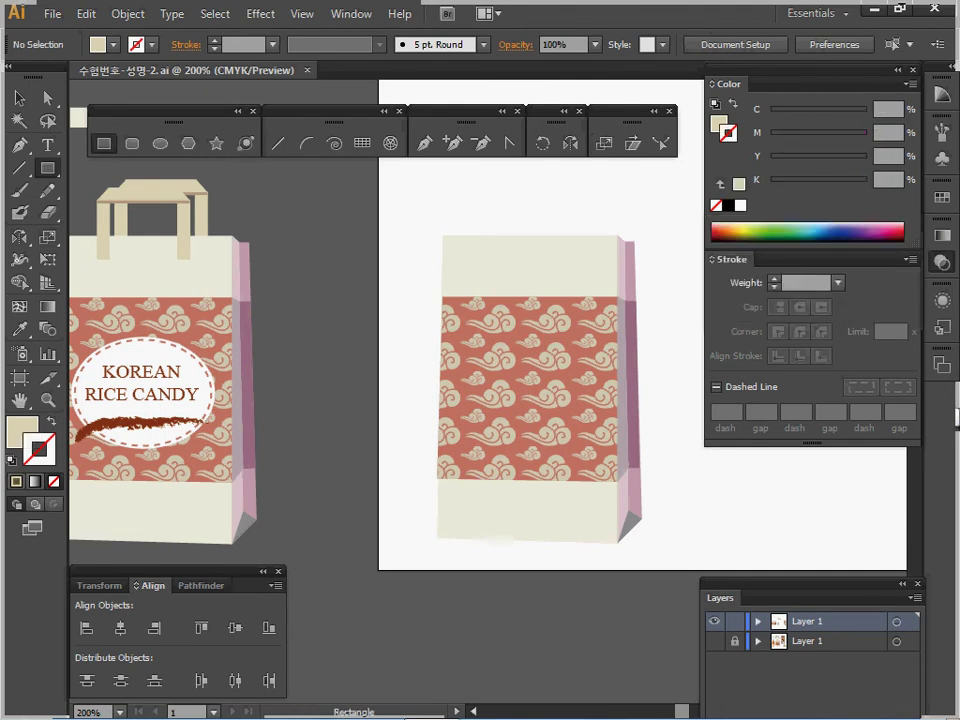
{"action": "left_click", "coordinate": [728, 205]}
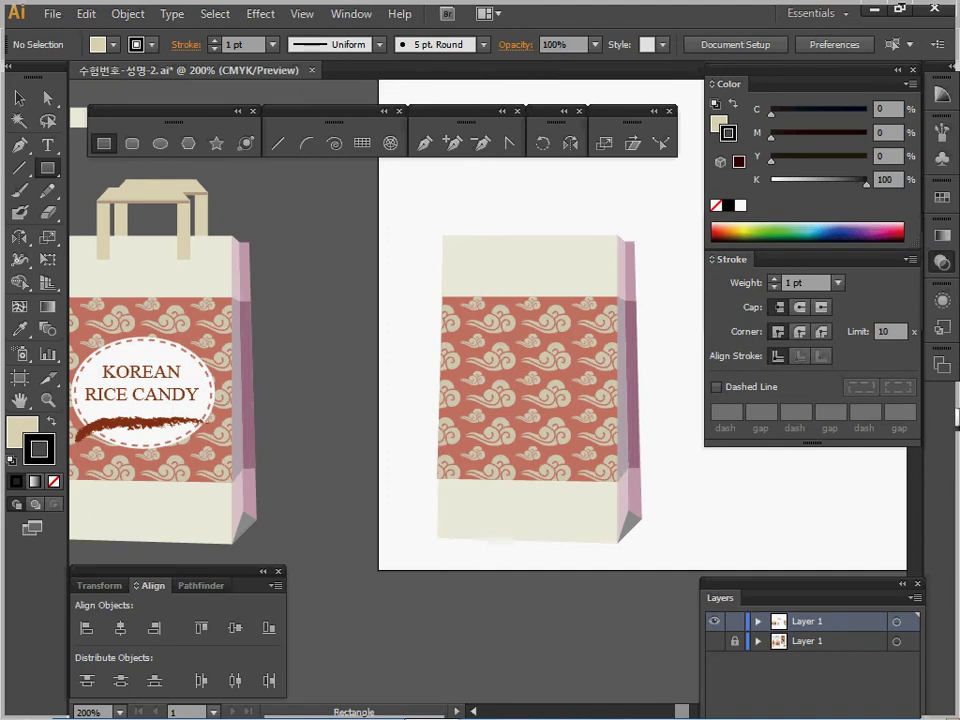
{"action": "left_click_drag", "start_coordinate": [476, 191], "coordinate": [491, 223]}
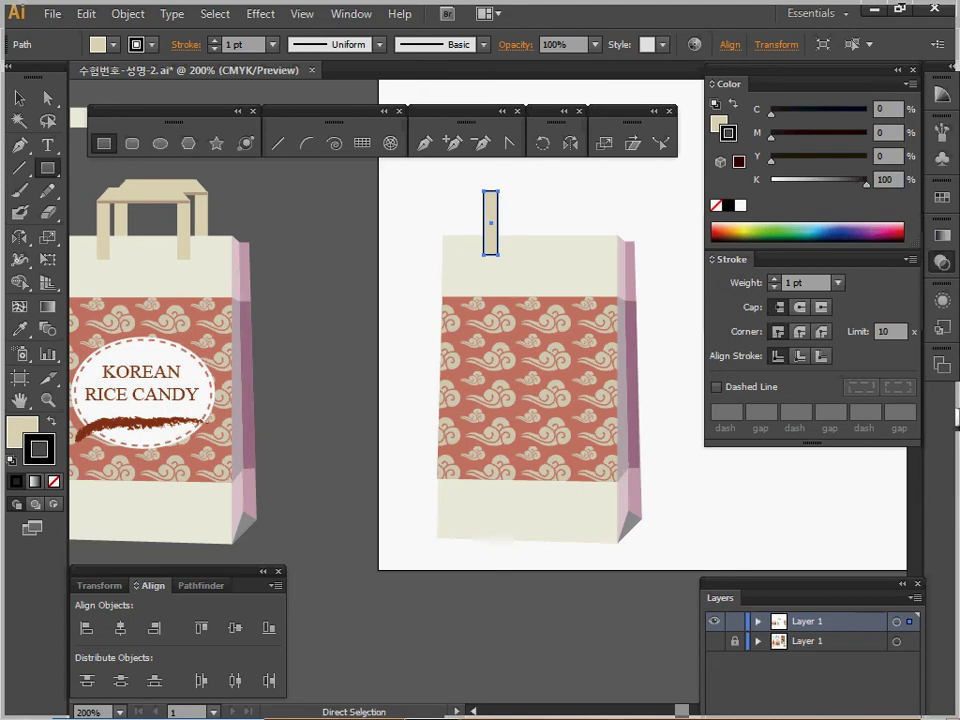
Duplicate the handle strap horizontally to the right to form the second strap.
{"action": "key", "text": "alt"}
{"action": "key", "text": "ctrl"}
{"action": "key", "text": "ctrl"}
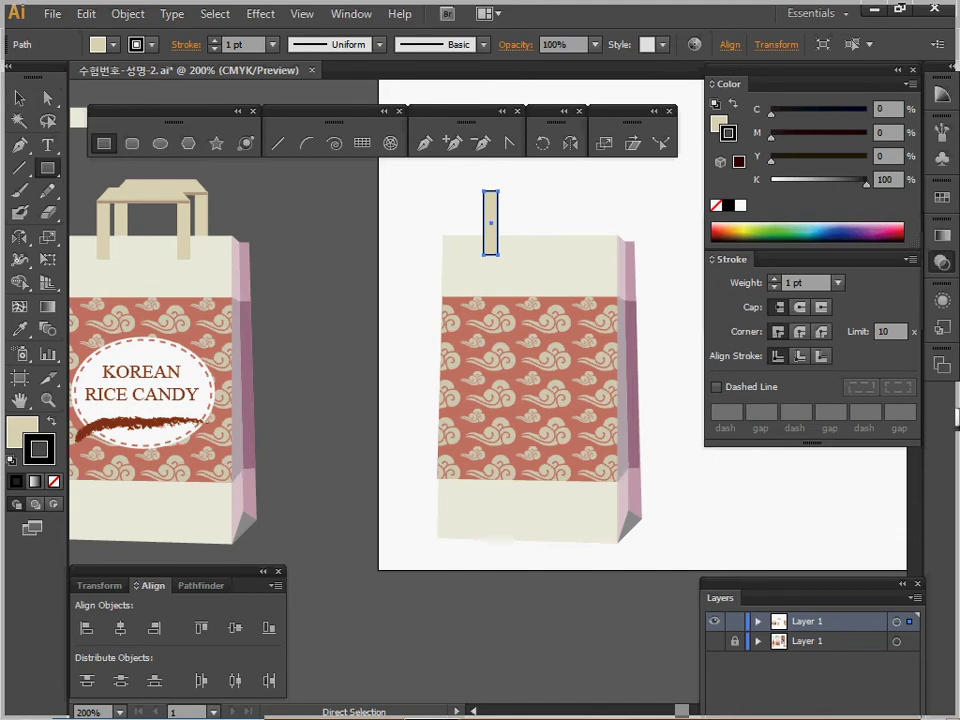
{"action": "key", "text": "ctrl"}
{"action": "key", "text": "ctrl+alt"}
{"action": "key", "text": "ctrl+shift+a"}
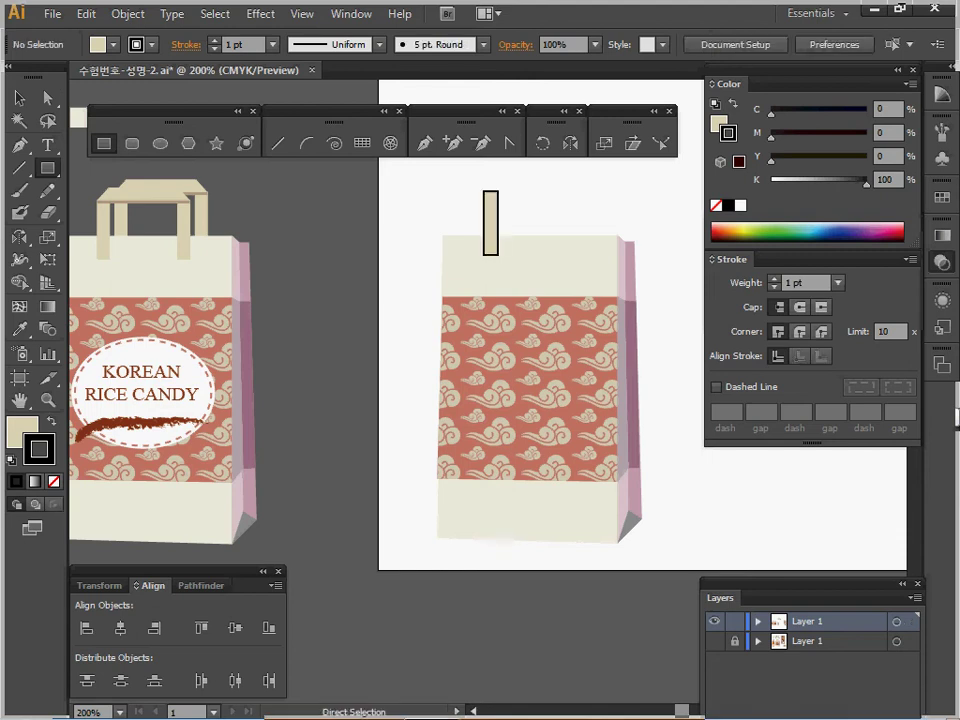
{"action": "left_click_drag", "start_coordinate": [490, 222], "coordinate": [573, 222]}
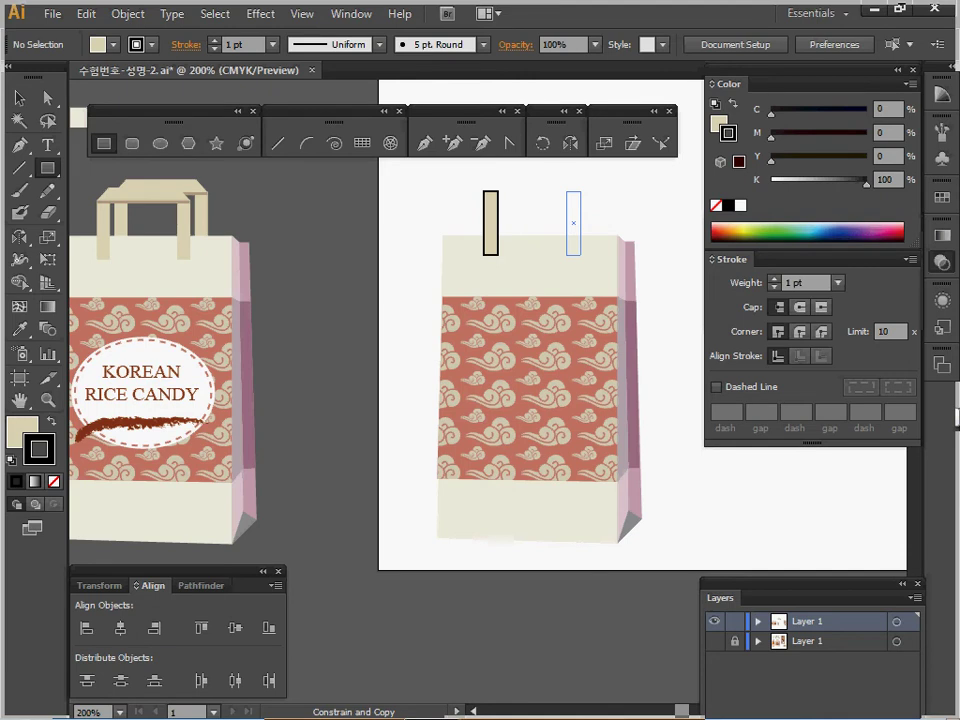
{"action": "left_click_drag", "start_coordinate": [573, 222], "coordinate": [573, 222]}
Make a copy of the left strap rotated by 90° and place it across the strap's top end as a crossbar.
{"action": "left_click", "coordinate": [490, 223], "text": "ctrl"}
{"action": "left_click_drag", "start_coordinate": [490, 223], "coordinate": [471, 252]}
{"action": "double_click", "coordinate": [542, 143]}
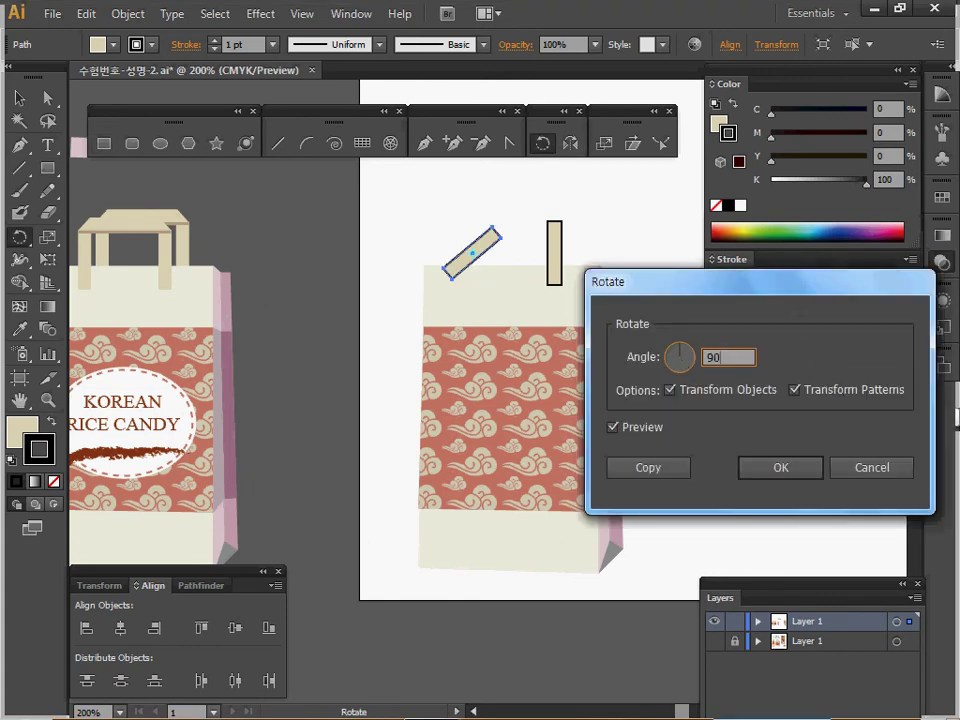
{"action": "key", "text": "Tab"}
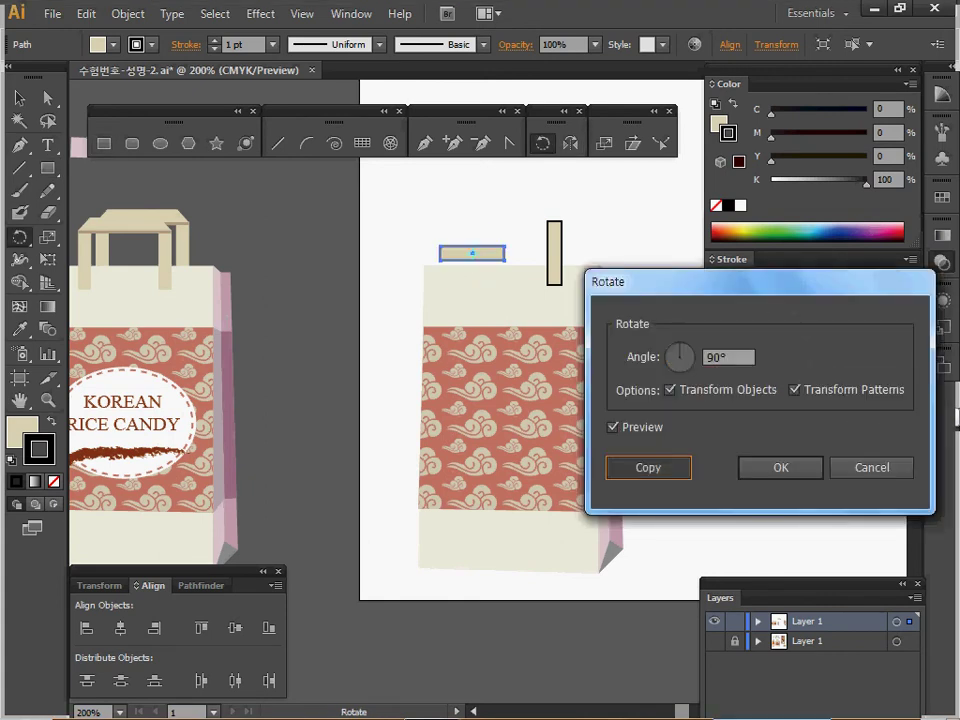
{"action": "key", "text": "space"}
{"action": "left_click_drag", "start_coordinate": [485, 247], "coordinate": [498, 228]}
{"action": "key", "text": "ctrl+shift+a"}
{"action": "key", "text": "v"}
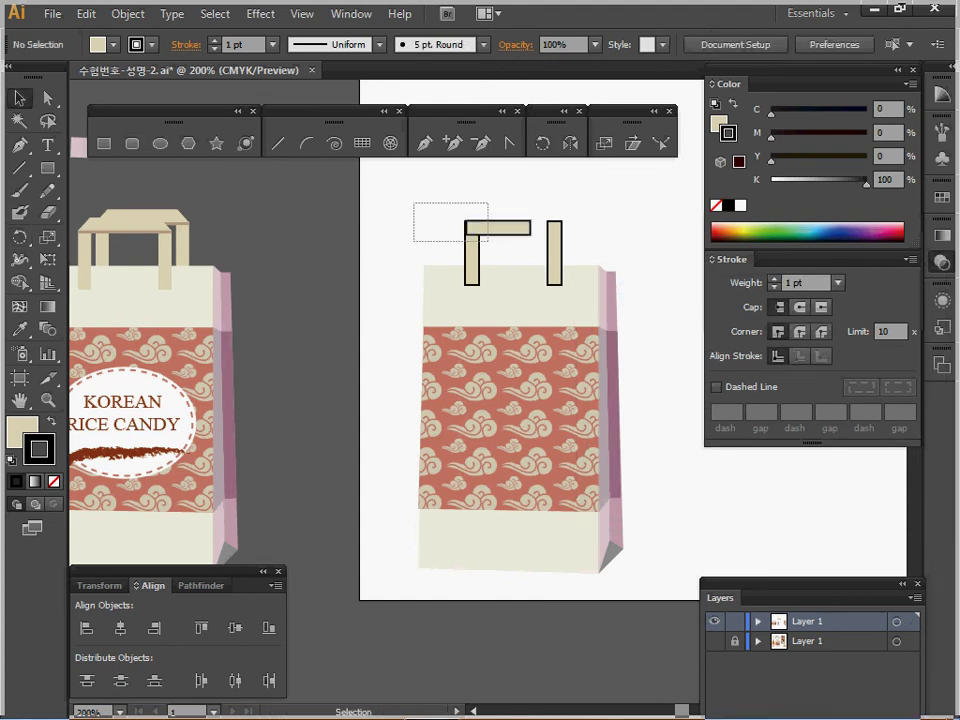
Stretch the horizontal crossbar until it reaches the right strap's outer edge.
{"action": "left_click_drag", "start_coordinate": [412, 201], "coordinate": [489, 243]}
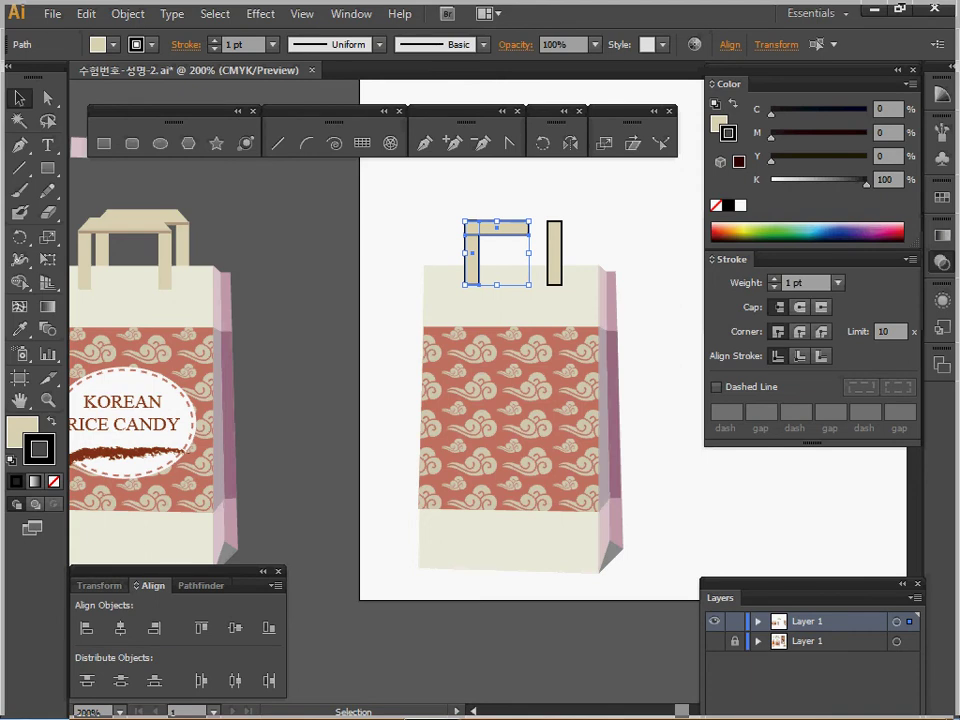
{"action": "key", "text": "ctrl+shift+a"}
{"action": "left_click", "coordinate": [497, 228]}
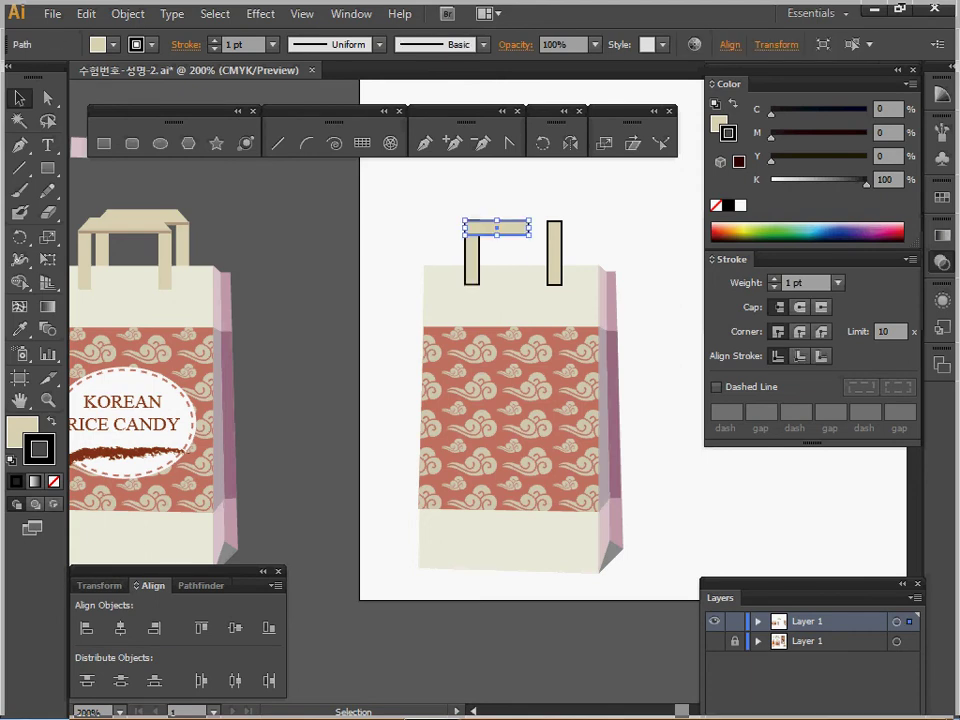
{"action": "left_click", "coordinate": [549, 277], "text": "ctrl"}
{"action": "left_click", "coordinate": [453, 347], "text": "ctrl"}
{"action": "left_click_drag", "start_coordinate": [453, 347], "coordinate": [376, 268]}
{"action": "left_click", "coordinate": [428, 272]}
{"action": "left_click", "coordinate": [400, 272]}
{"action": "left_click_drag", "start_coordinate": [418, 272], "coordinate": [484, 271]}
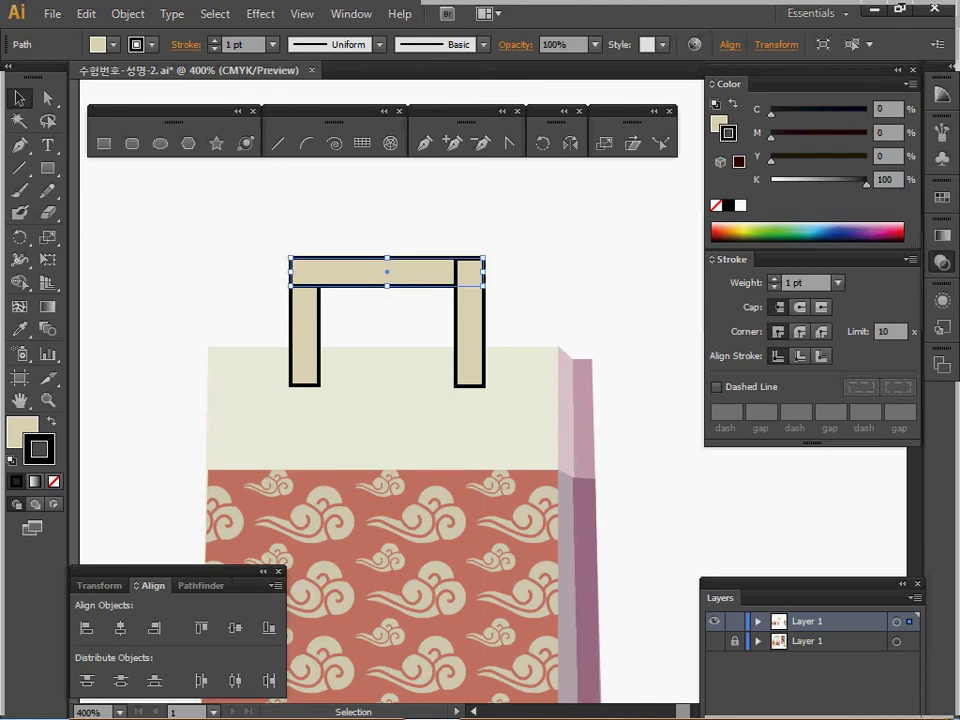
Remove the black outline from both straps and the crossbar of the handle.
{"action": "left_click_drag", "start_coordinate": [272, 229], "coordinate": [445, 305]}
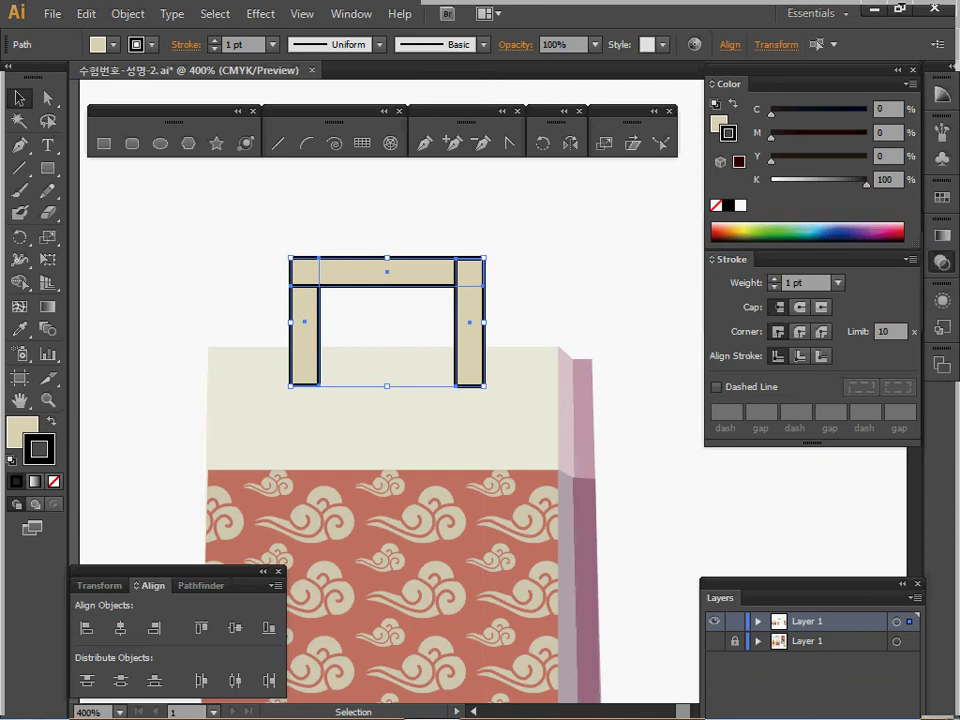
{"action": "key", "text": "slash"}
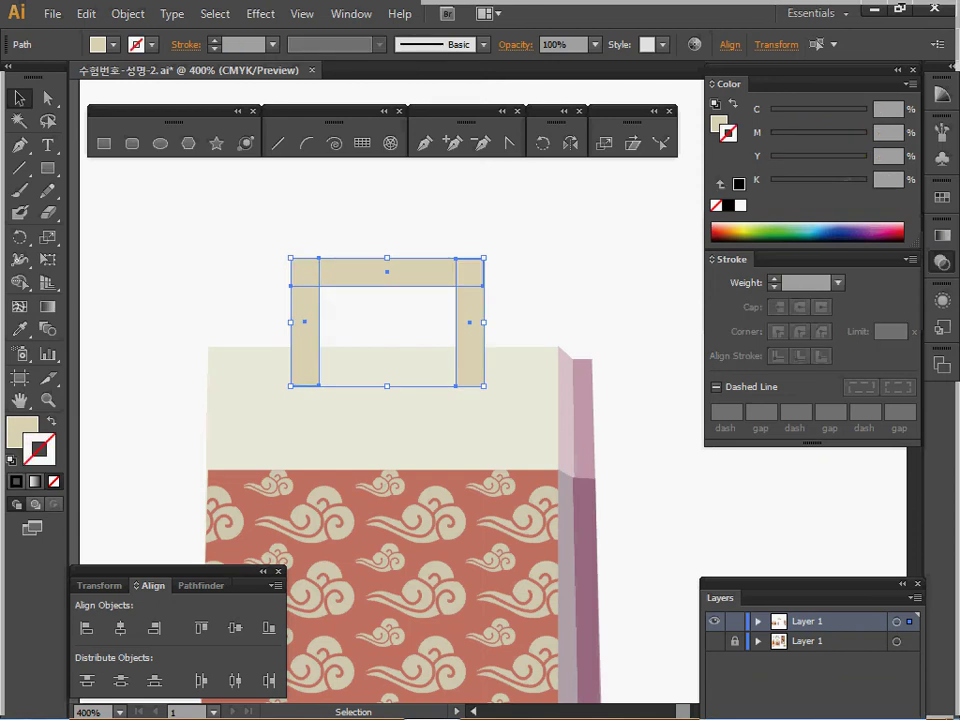
{"action": "key", "text": "ctrl+shift+a"}
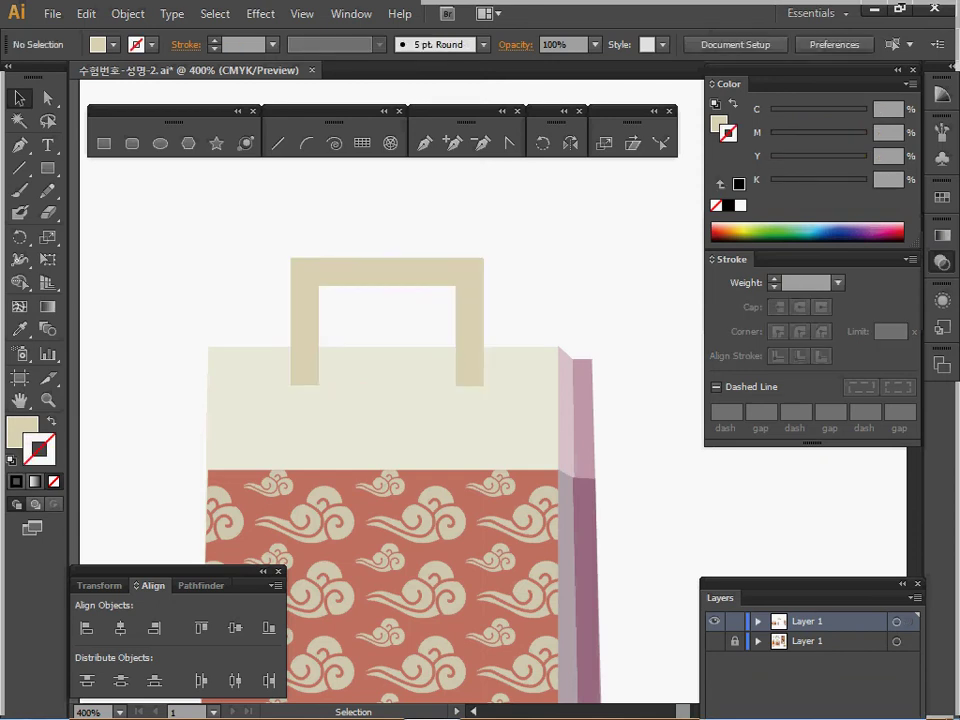
Duplicate the handle's crossbar and flatten the copy into a thin strip along its lower edge.
{"action": "left_click", "coordinate": [387, 272]}
{"action": "mouse_move", "coordinate": [387, 271]}
{"action": "left_mouse_down"}
{"action": "mouse_move", "coordinate": [388, 303]}
{"action": "mouse_move", "coordinate": [388, 291]}
{"action": "left_mouse_up"}
{"action": "left_click", "coordinate": [354, 324], "text": "ctrl+alt"}
{"action": "left_click", "coordinate": [445, 340], "text": "ctrl+alt"}
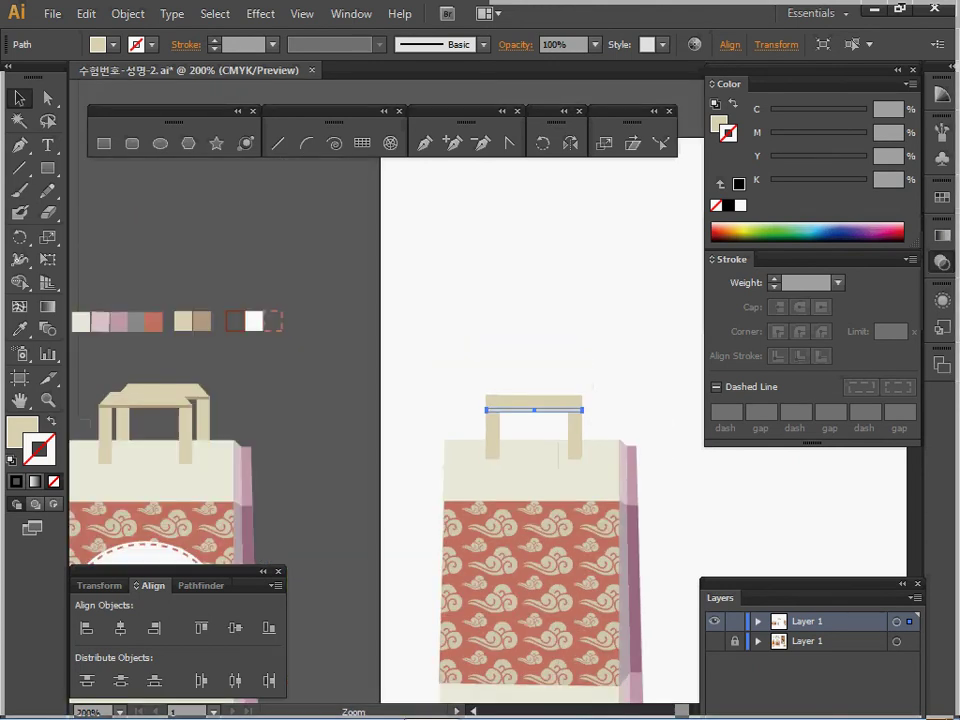
Fill the thin strip with the darker beige-brown sampled from the reference swatches and bring it to the front.
{"action": "left_click_drag", "start_coordinate": [445, 340], "coordinate": [478, 278]}
{"action": "key", "text": "i"}
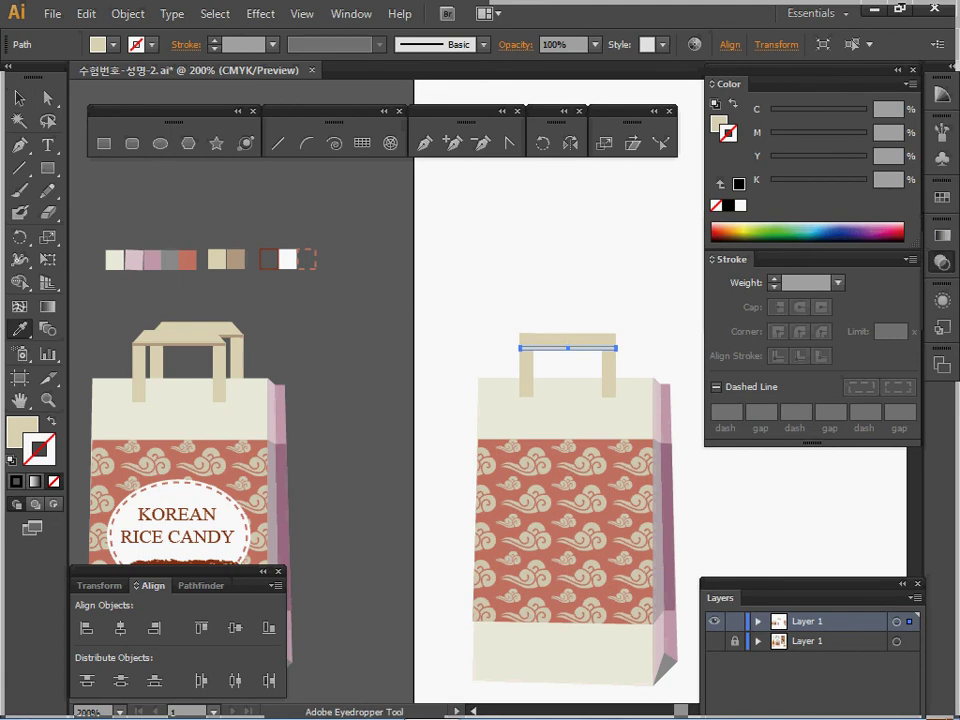
{"action": "left_click", "coordinate": [234, 259]}
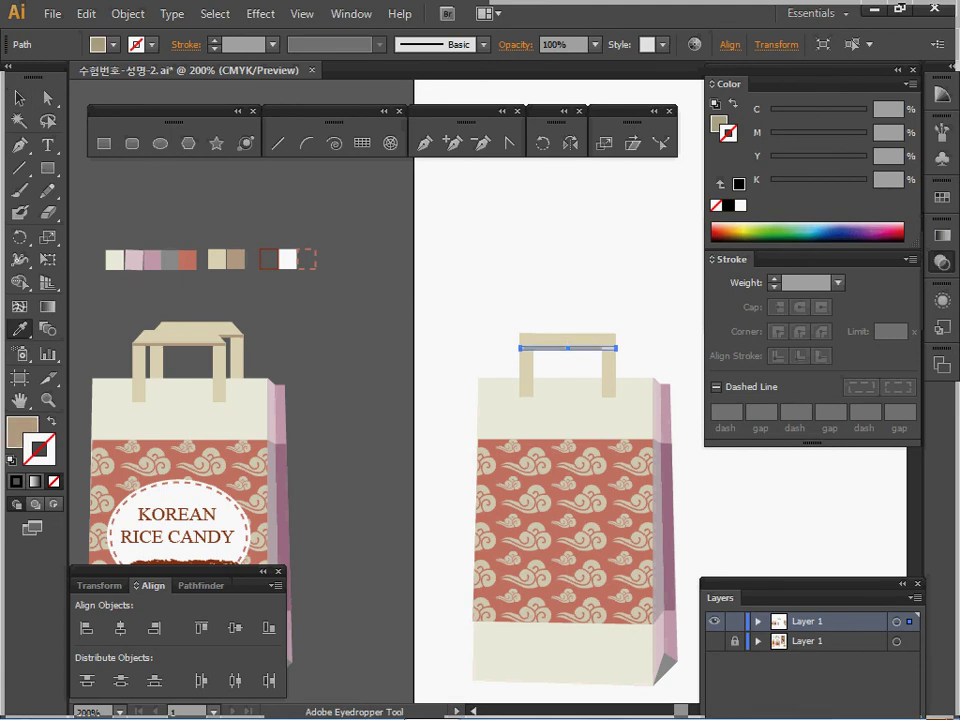
{"action": "key", "text": "v"}
{"action": "key", "text": "ctrl+shift+]"}
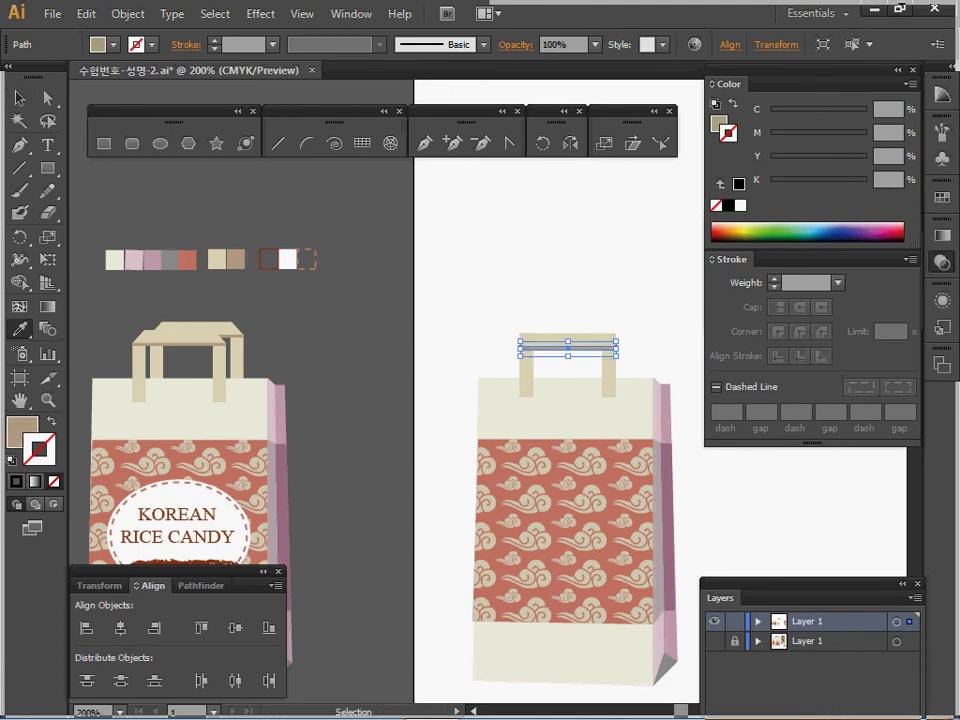
{"action": "key", "text": "ctrl+shift+a"}
{"action": "key", "text": "ctrl+plus"}
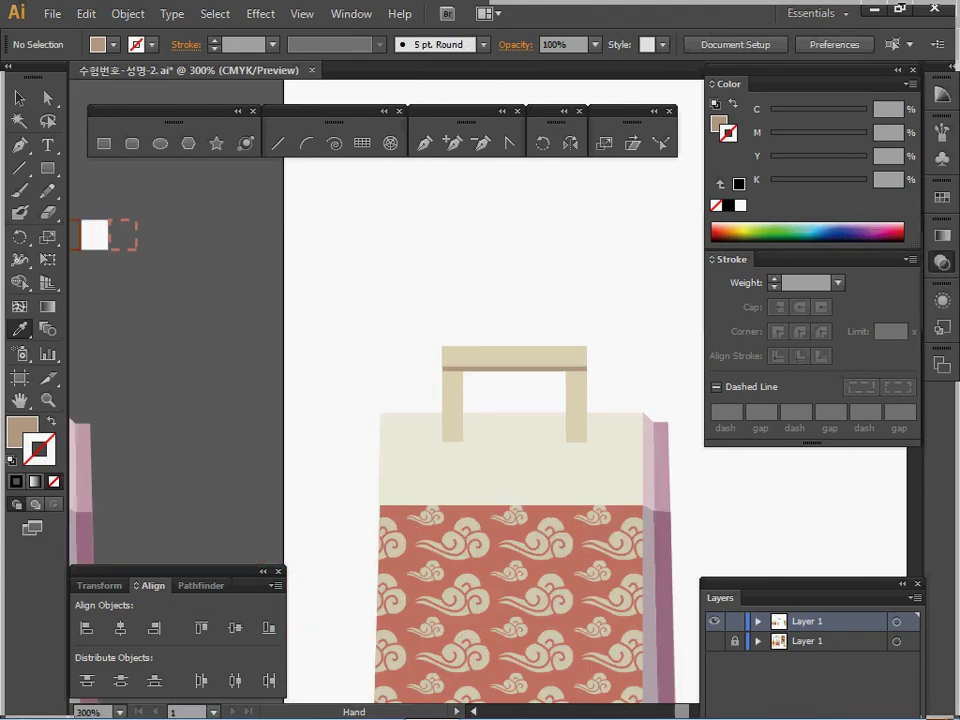
{"action": "left_click_drag", "start_coordinate": [540, 400], "coordinate": [429, 323]}
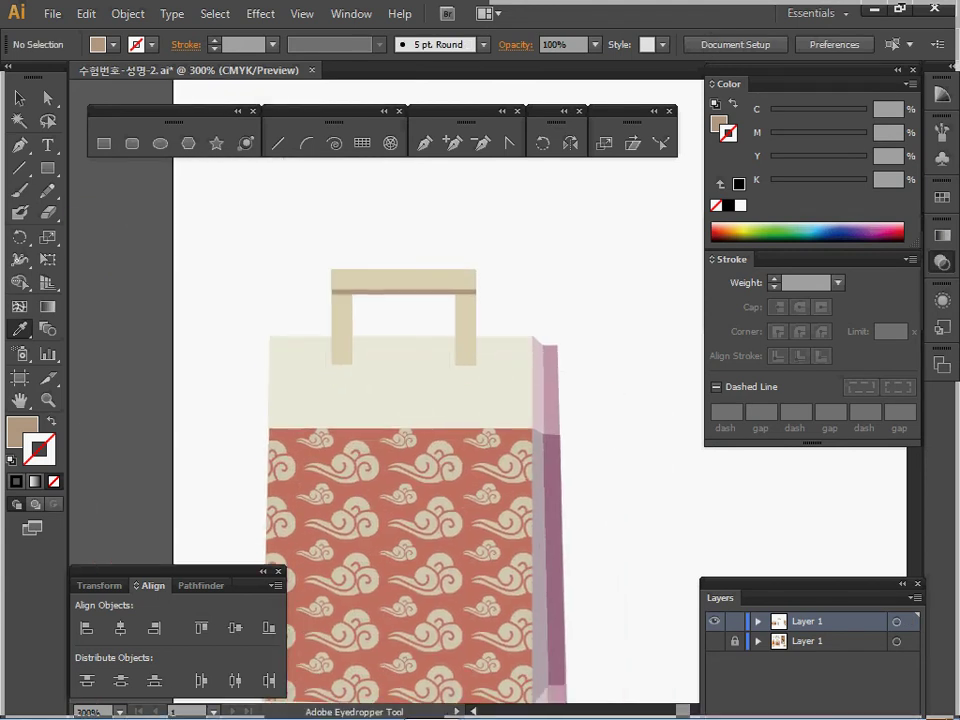
{"action": "left_click", "coordinate": [419, 289], "text": "ctrl"}
{"action": "left_click_drag", "start_coordinate": [419, 289], "coordinate": [380, 217]}
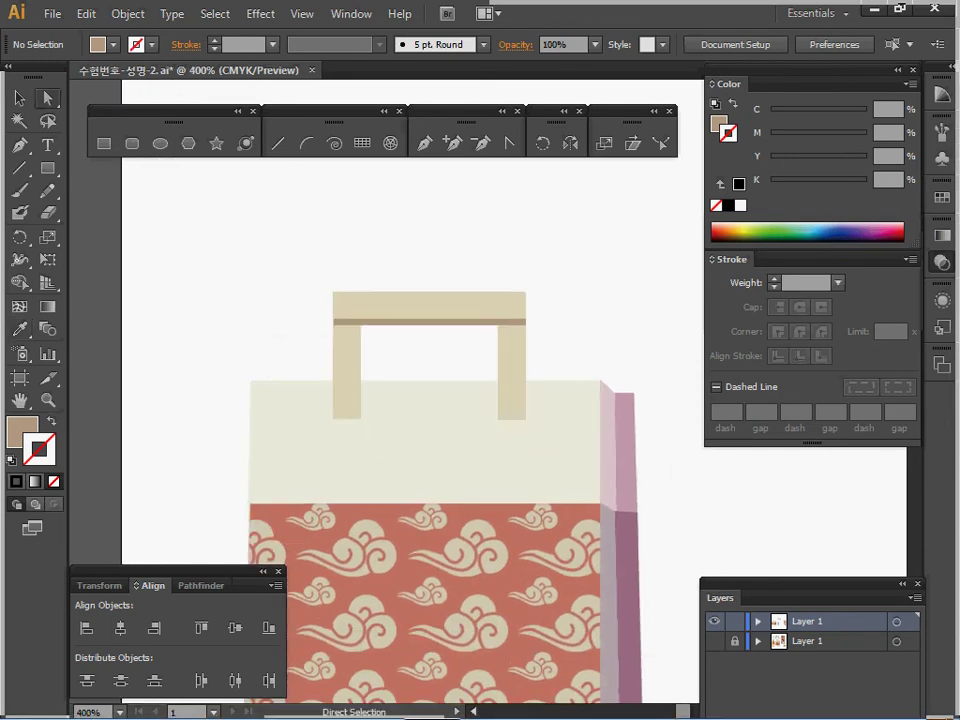
{"action": "left_click_drag", "start_coordinate": [287, 268], "coordinate": [545, 296]}
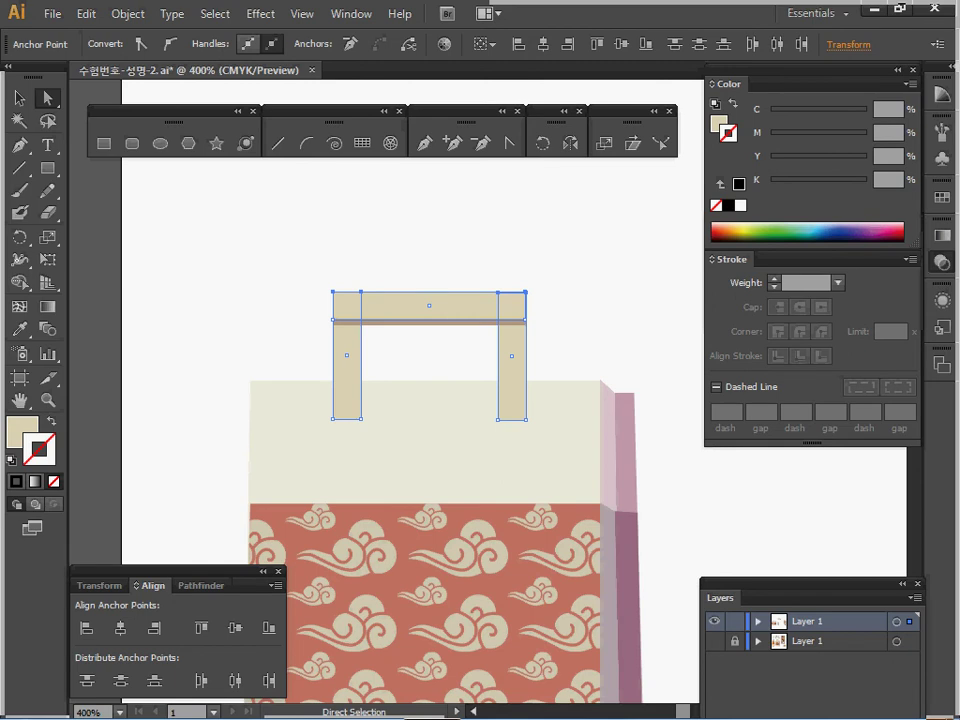
{"action": "key", "text": "ctrl+shift+a"}
{"action": "left_click", "coordinate": [483, 315], "text": "ctrl"}
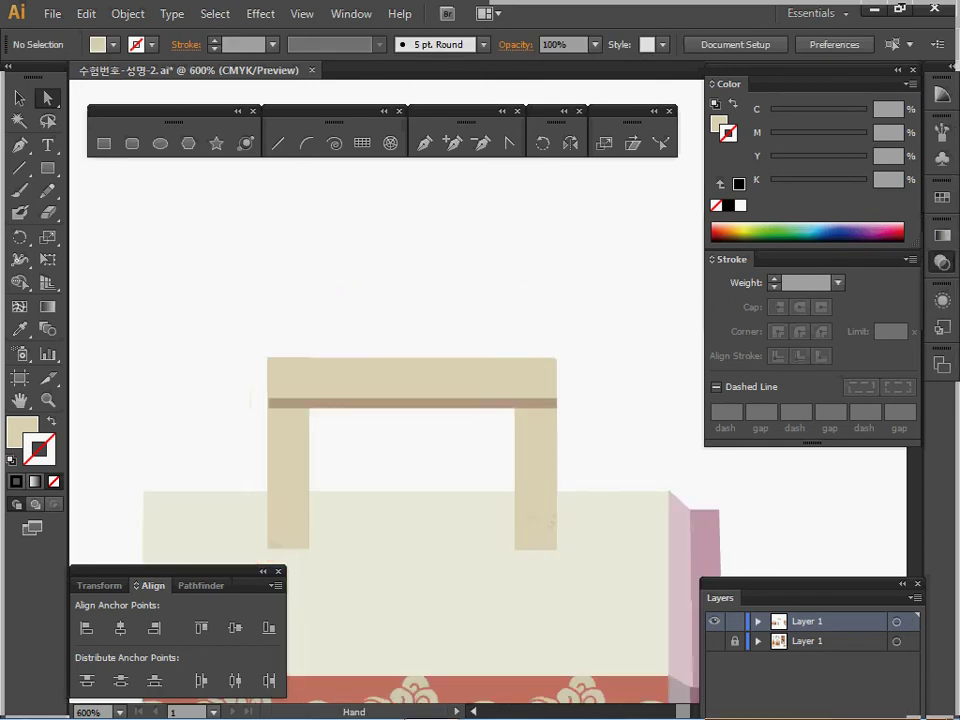
{"action": "left_click", "coordinate": [411, 379]}
{"action": "key", "text": "ctrl+shift+a"}
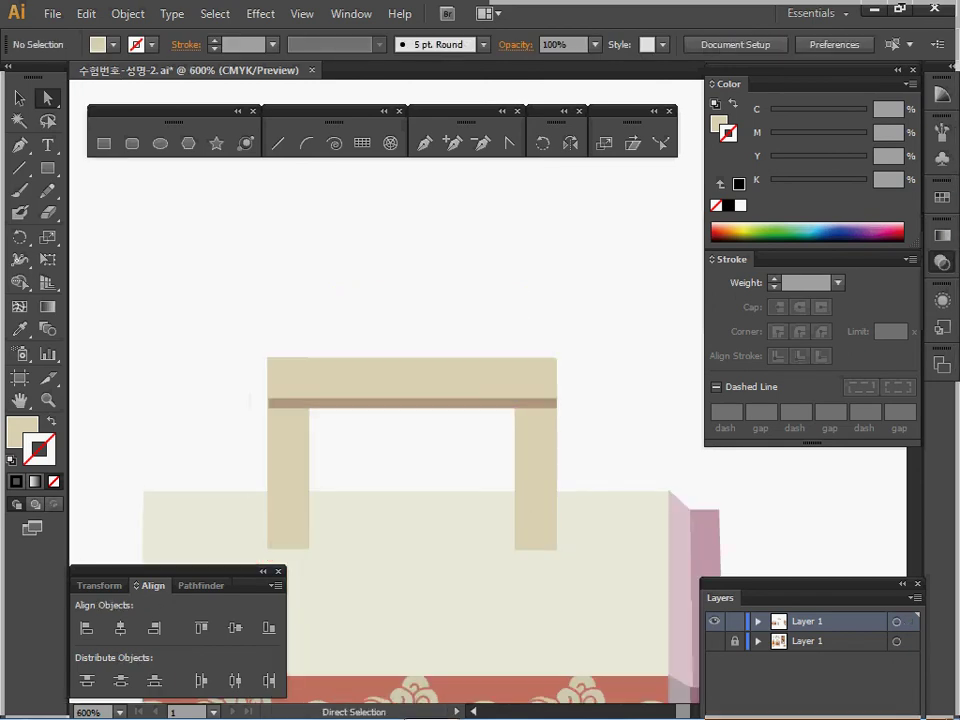
Move the crossbar and its brown strip up so that the crossbar rises above the strap tops.
{"action": "left_click", "coordinate": [19, 98]}
{"action": "left_click_drag", "start_coordinate": [390, 301], "coordinate": [411, 359]}
{"action": "key", "text": "ctrl+shift+a"}
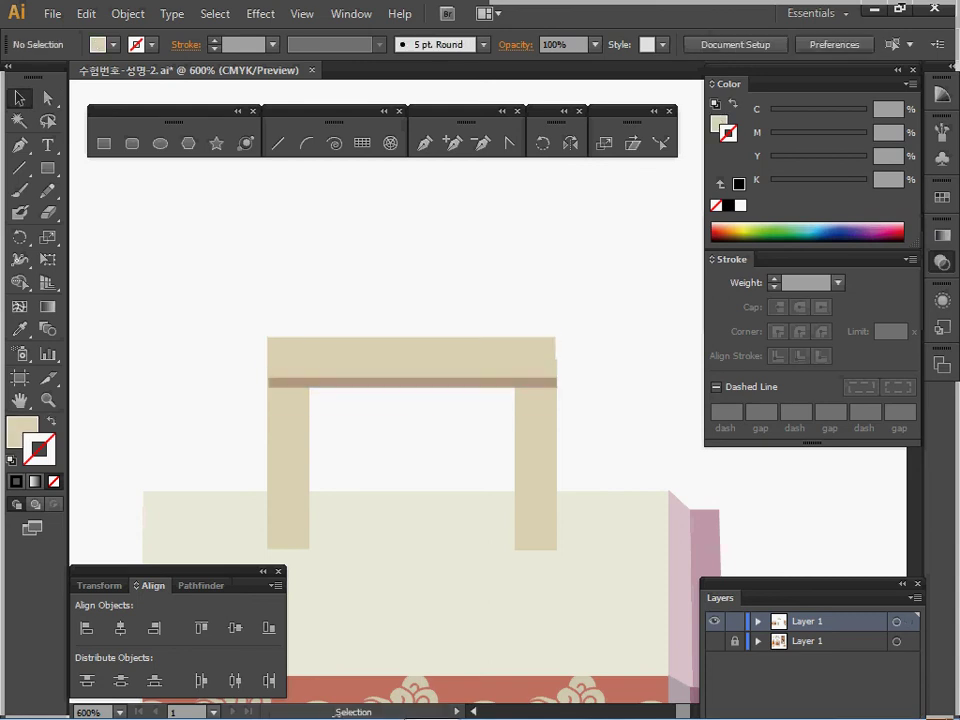
Scale the crossbar's two upper anchor points uniformly to 75% to taper it into a trapezoid.
{"action": "key", "text": "a"}
{"action": "left_click_drag", "start_coordinate": [231, 294], "coordinate": [571, 339]}
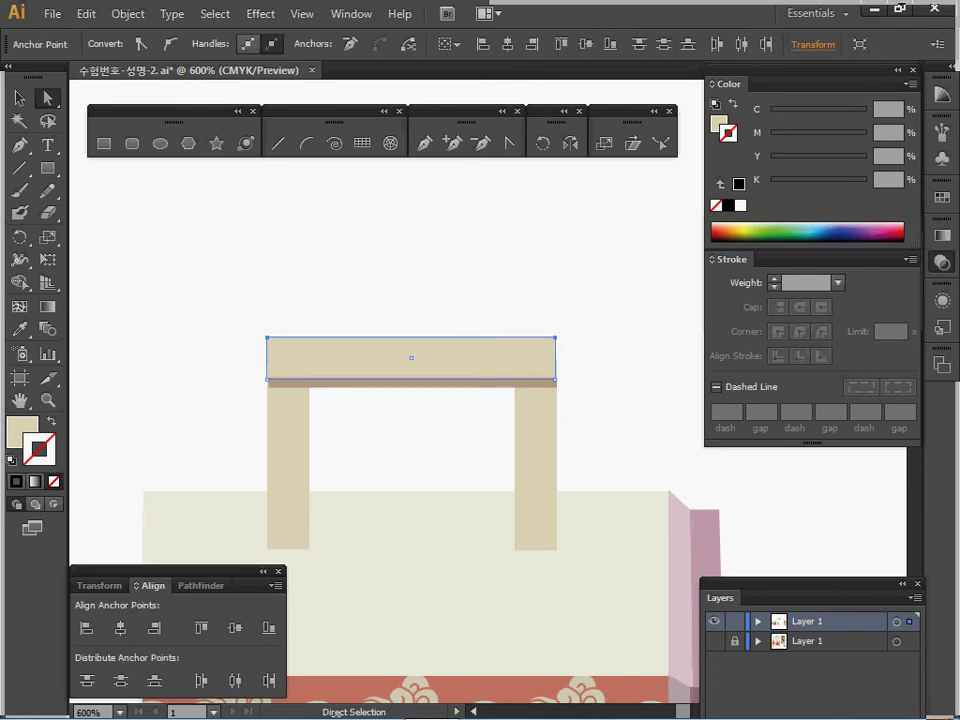
{"action": "left_click_drag", "start_coordinate": [240, 321], "coordinate": [586, 345]}
{"action": "key", "text": "s"}
{"action": "double_click", "coordinate": [604, 144]}
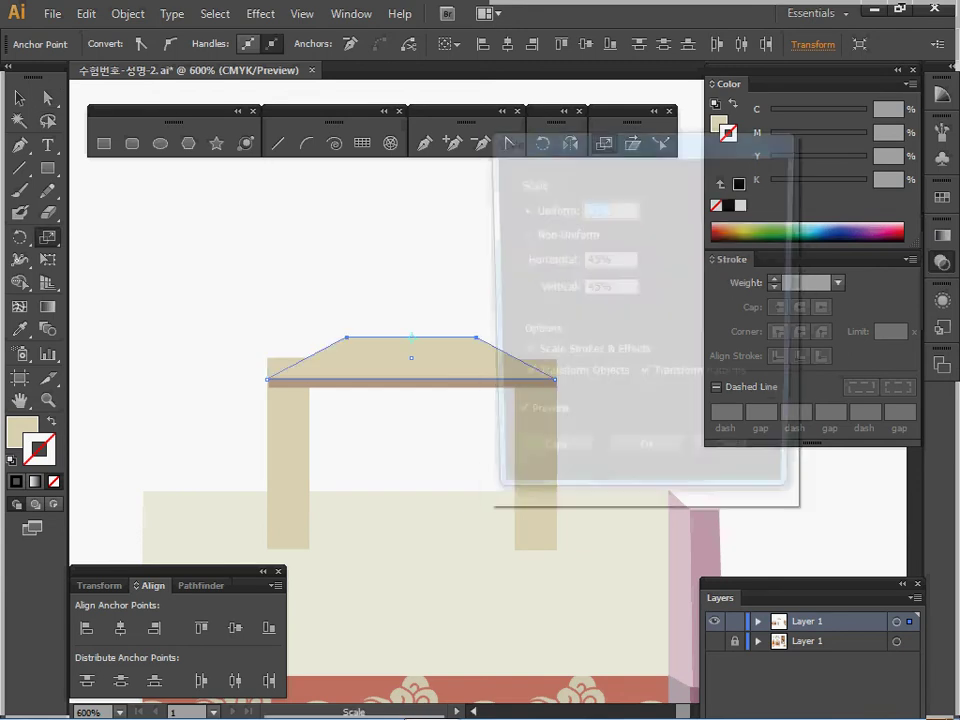
{"action": "type", "text": "75"}
{"action": "key", "text": "Return"}
{"action": "key", "text": "v"}
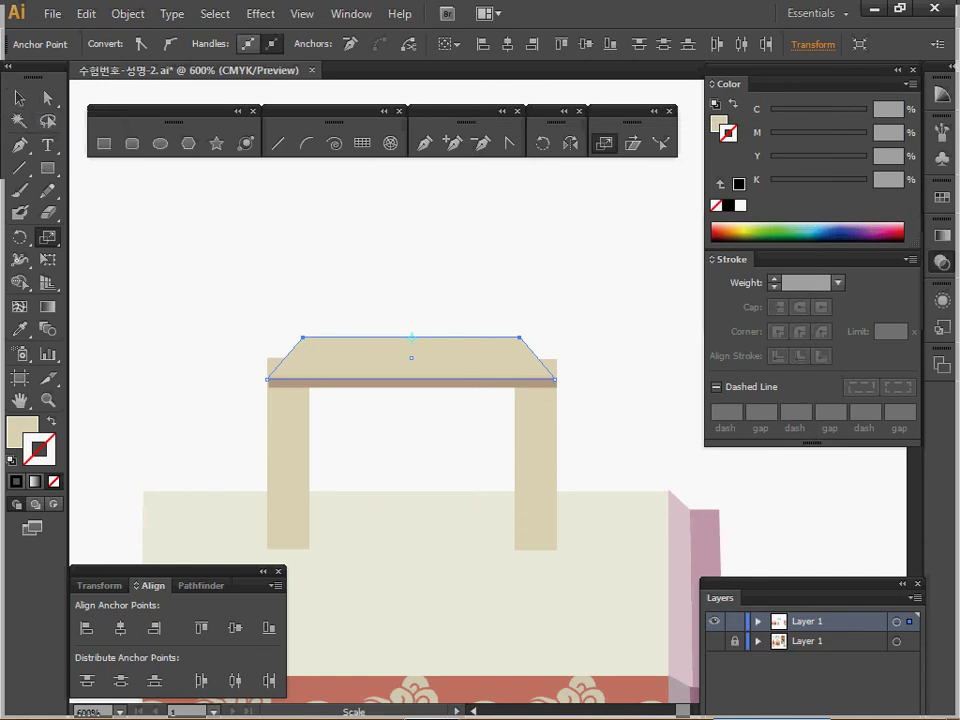
Move the tapered crossbar and brown strip up until the strip lines up with the straps' top ends.
{"action": "key", "text": "ctrl"}
{"action": "left_click", "coordinate": [240, 260], "text": "ctrl"}
{"action": "left_click", "coordinate": [19, 98]}
{"action": "left_click_drag", "start_coordinate": [364, 299], "coordinate": [444, 407]}
{"action": "left_click_drag", "start_coordinate": [425, 364], "coordinate": [424, 347]}
{"action": "key", "text": "ctrl+shift+a"}
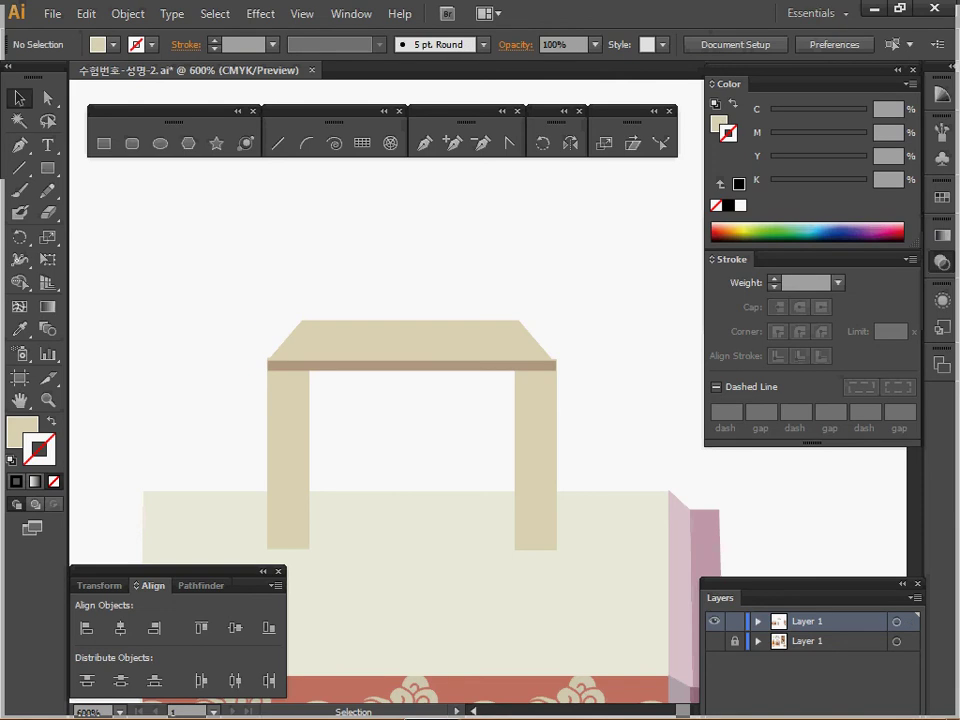
Duplicate the whole handle, offset the copy diagonally up and to the right, and place it behind the front handle.
{"action": "key", "text": "ctrl+minus"}
{"action": "key", "text": "ctrl+minus"}
{"action": "key", "text": "ctrl+minus"}
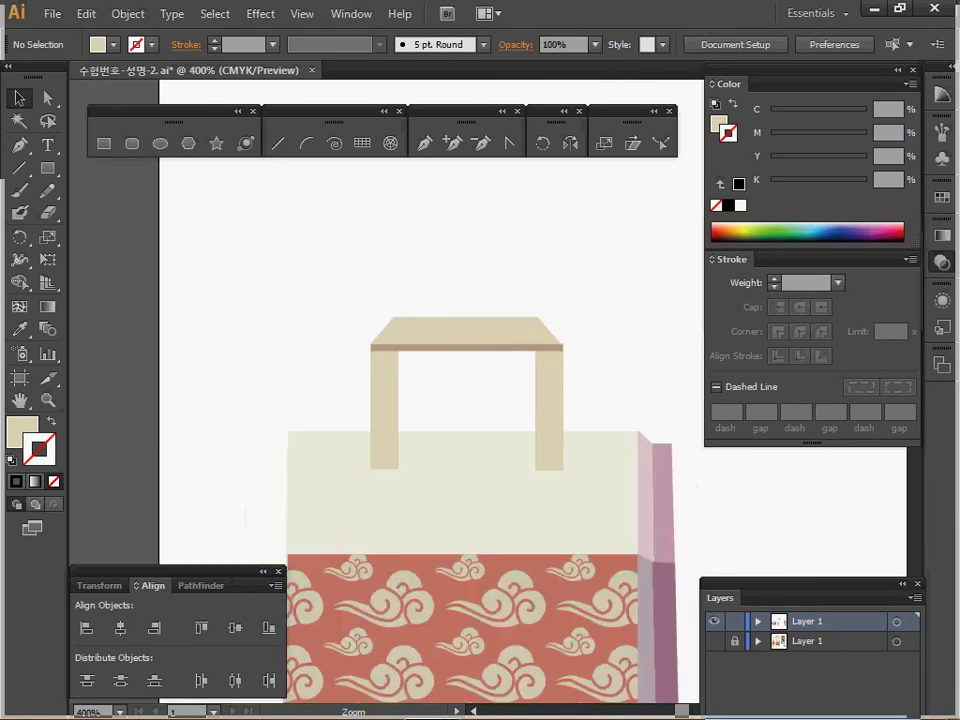
{"action": "key", "text": "ctrl+plus"}
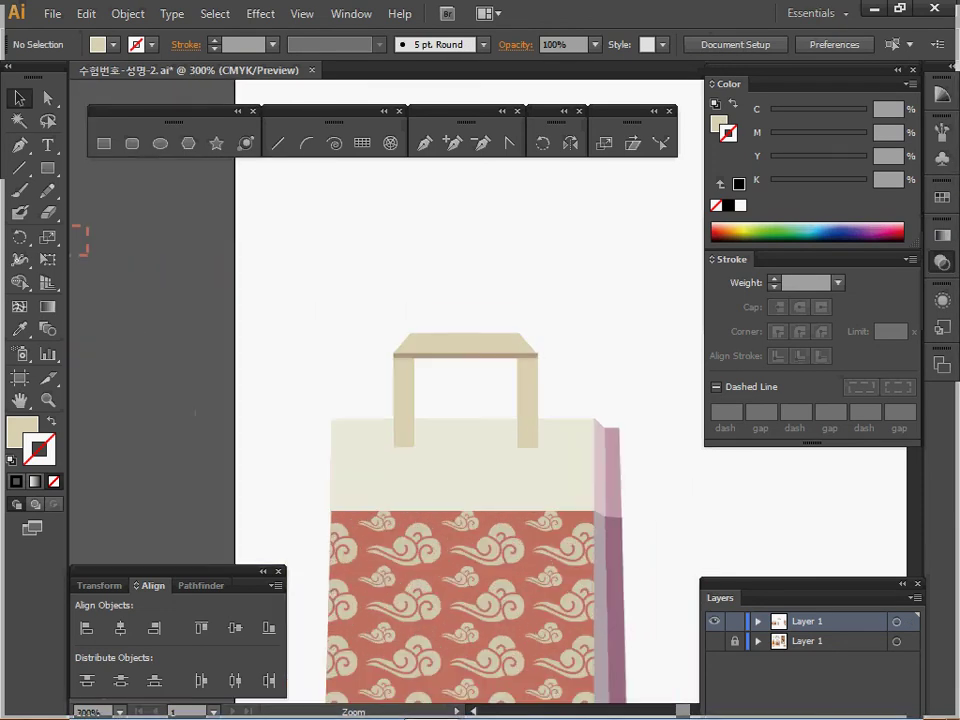
{"action": "left_click_drag", "start_coordinate": [385, 389], "coordinate": [400, 392]}
{"action": "left_click_drag", "start_coordinate": [466, 448], "coordinate": [466, 439]}
{"action": "left_click_drag", "start_coordinate": [361, 307], "coordinate": [497, 392]}
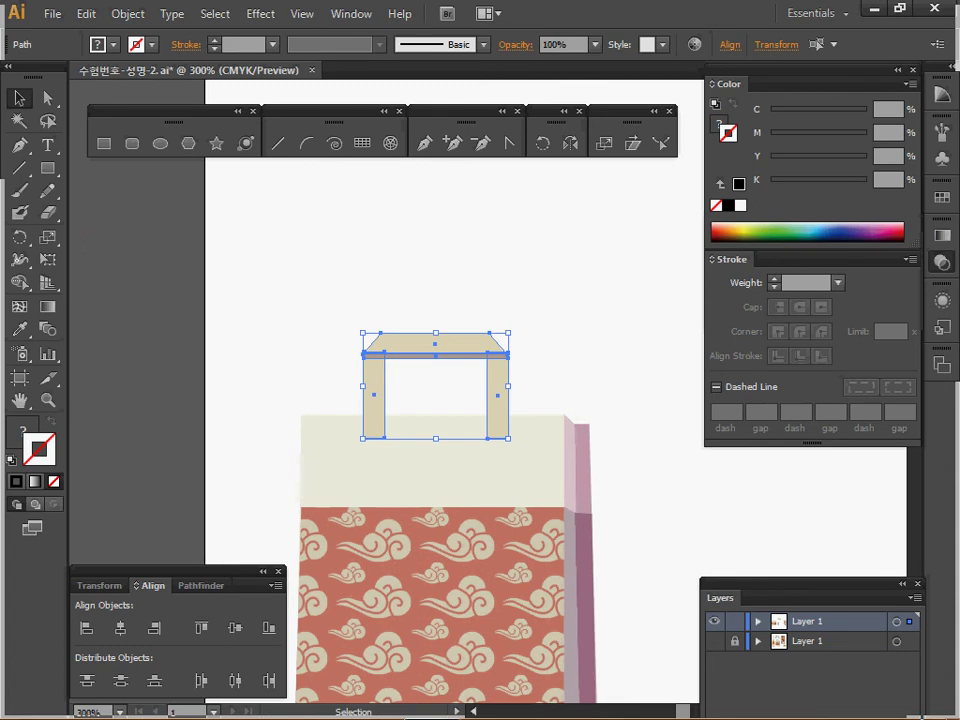
{"action": "left_click_drag", "start_coordinate": [497, 392], "coordinate": [513, 374]}
{"action": "left_click_drag", "start_coordinate": [450, 326], "coordinate": [449, 328]}
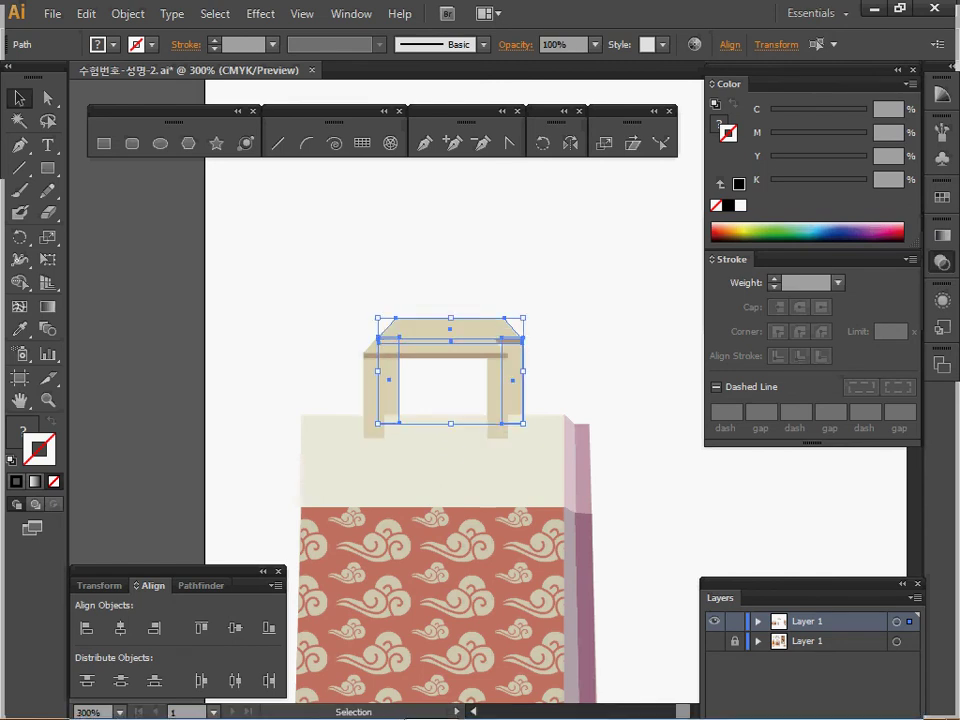
{"action": "key", "text": "ctrl+shift+a"}
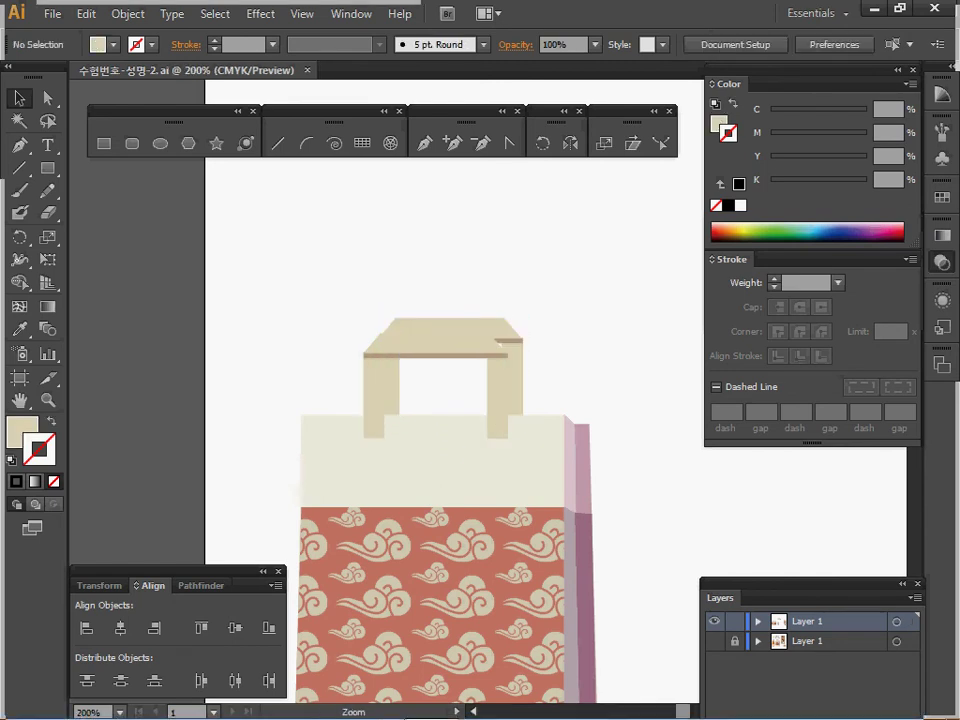
{"action": "key", "text": "ctrl+minus"}
{"action": "left_click_drag", "start_coordinate": [508, 317], "coordinate": [531, 356]}
{"action": "left_click", "coordinate": [431, 386], "text": "shift"}
{"action": "key", "text": "Right"}
{"action": "key", "text": "shift+Right"}
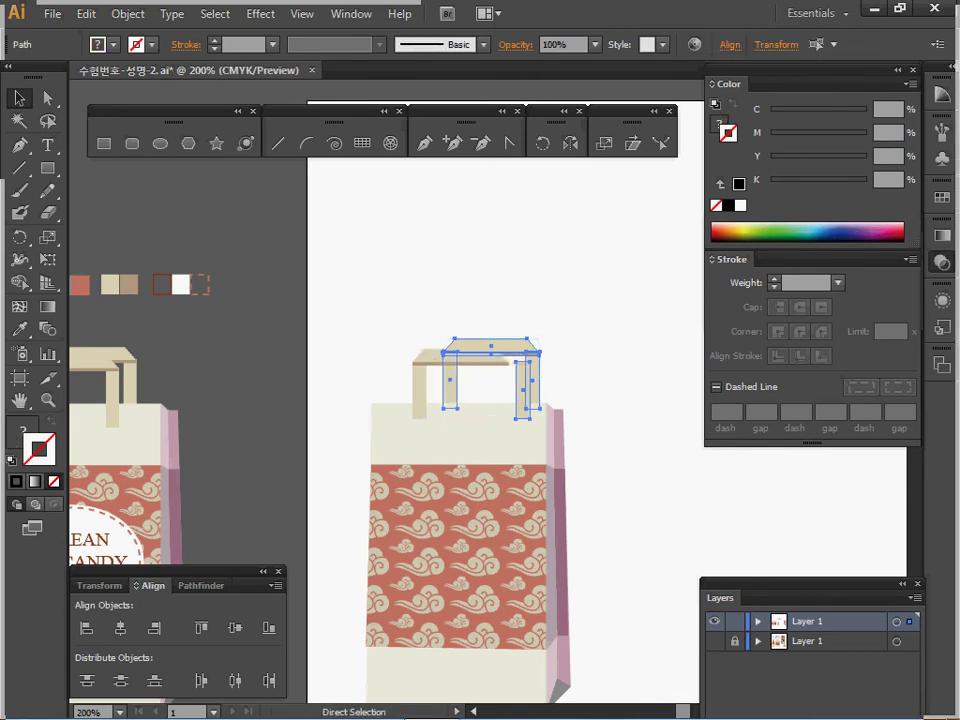
{"action": "key", "text": "ctrl+z"}
Nudge the complete rear handle down and right to match its offset from the front handle in the reference.
{"action": "left_click", "coordinate": [487, 437], "text": "ctrl"}
{"action": "left_click", "coordinate": [513, 323], "text": "shift"}
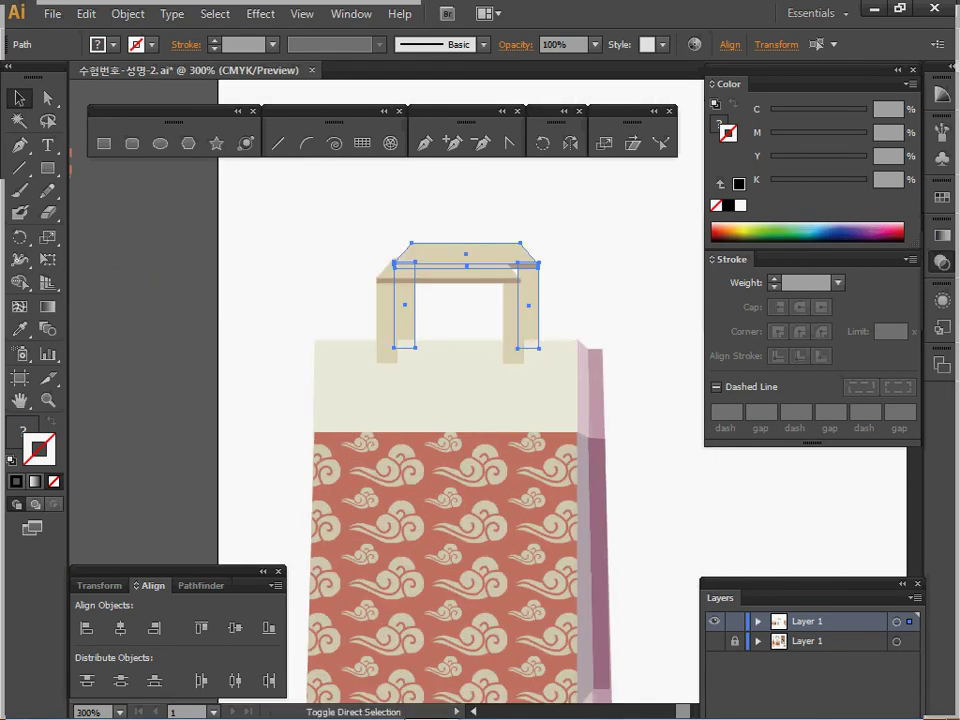
{"action": "key", "text": "Down"}
{"action": "key", "text": "Down"}
{"action": "key", "text": "Right"}
{"action": "key", "text": "Right"}
{"action": "key", "text": "Right"}
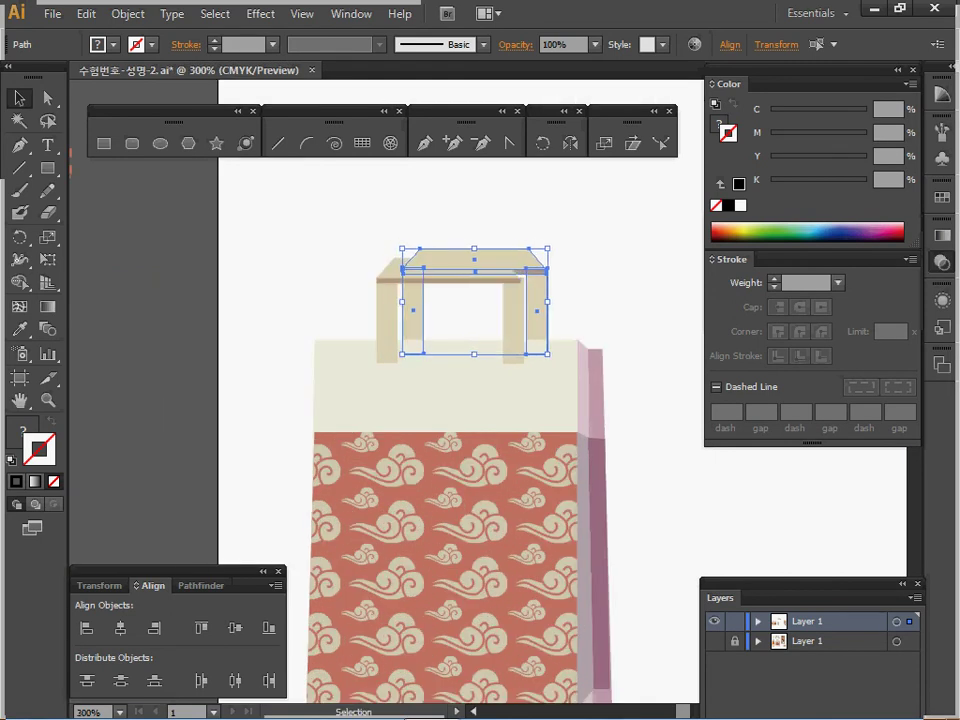
{"action": "key", "text": "Left"}
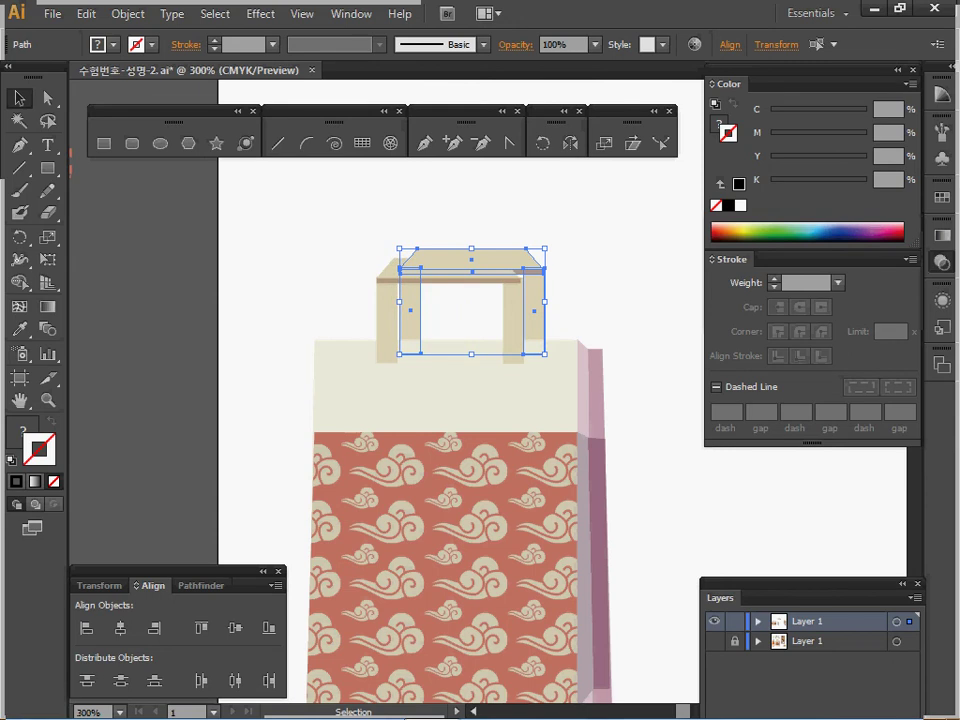
{"action": "key", "text": "ctrl+minus"}
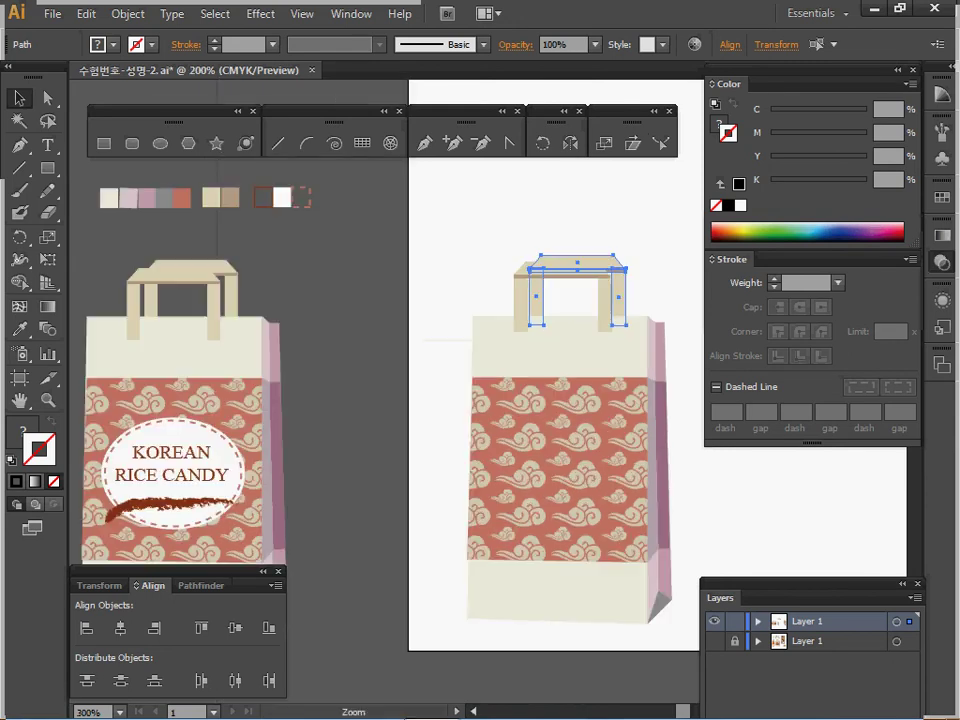
{"action": "key", "text": "Right"}
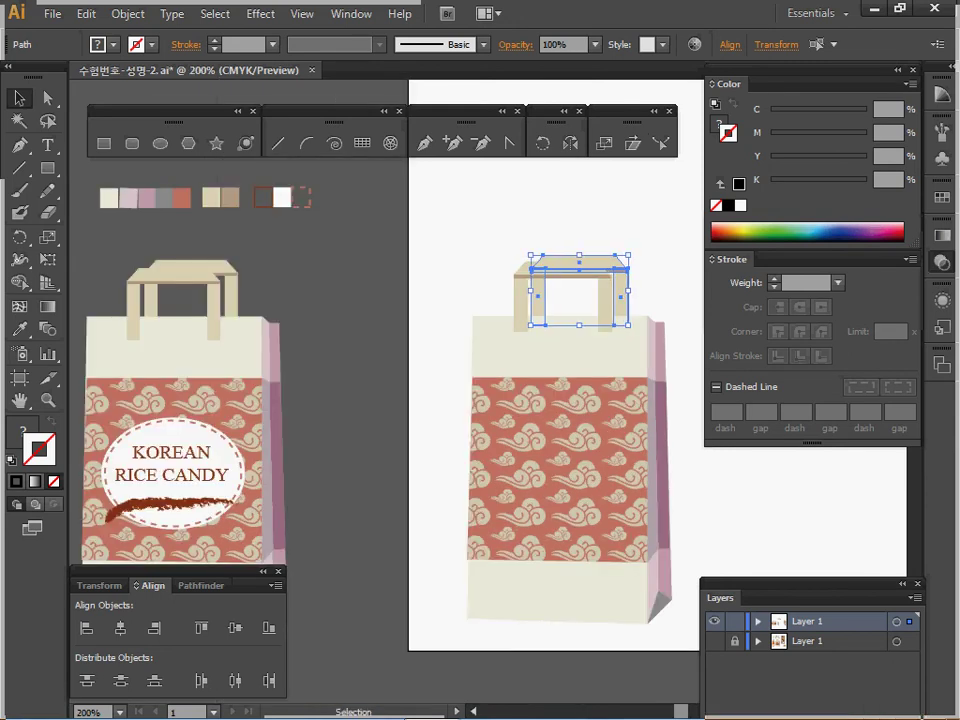
{"action": "key", "text": "a"}
{"action": "key", "text": "v"}
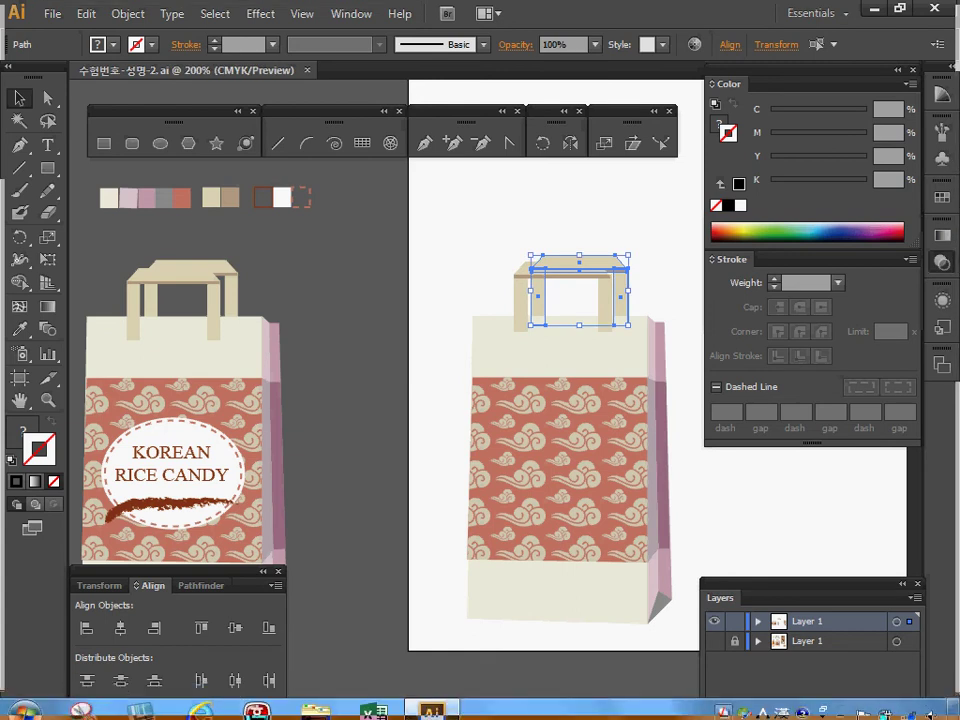
{"action": "key", "text": "ctrl+shift+a"}
Create a white 27 mm by 21 mm ellipse in the reference label's style and place it on the bag's cloud pattern.
{"action": "left_click", "coordinate": [558, 452], "text": "ctrl"}
{"action": "left_click_drag", "start_coordinate": [464, 412], "coordinate": [626, 365]}
{"action": "left_click", "coordinate": [572, 396], "text": "ctrl+alt"}
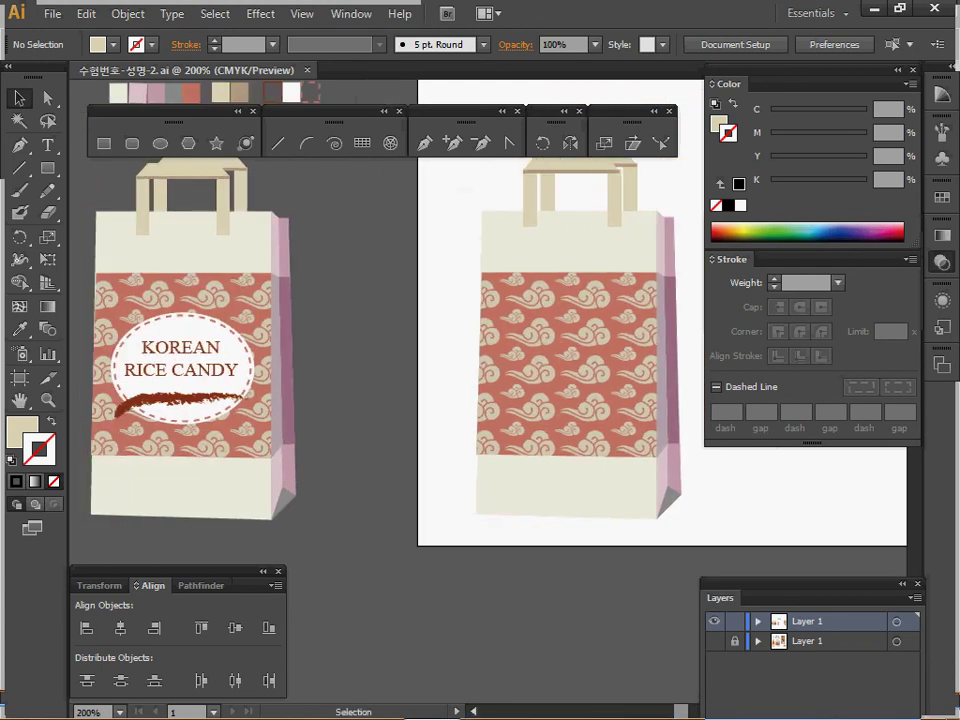
{"action": "left_click", "coordinate": [181, 369]}
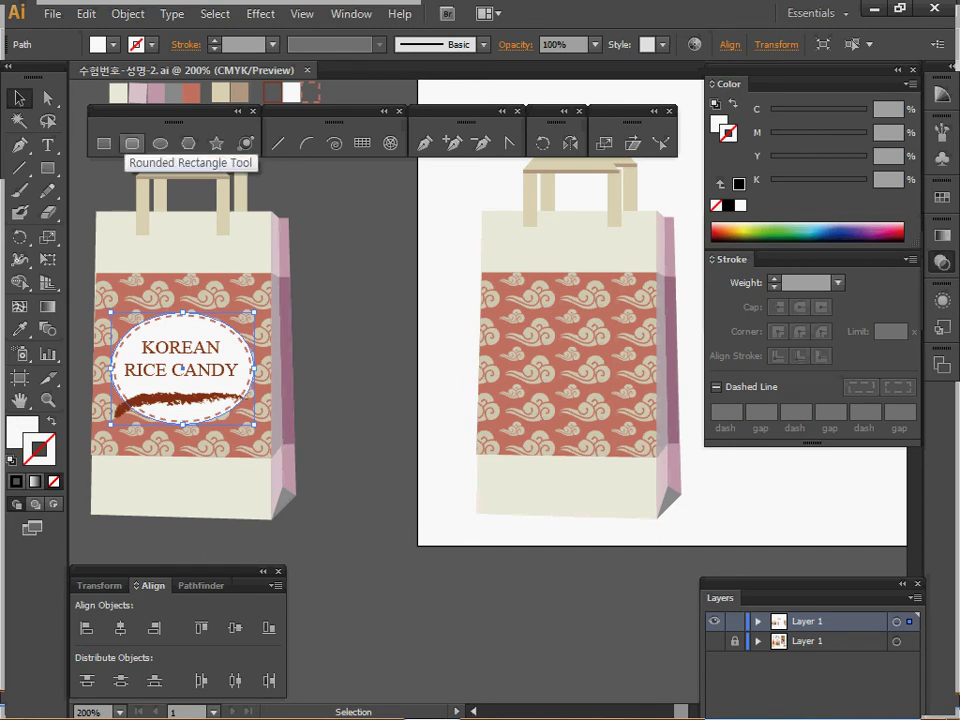
{"action": "left_click", "coordinate": [131, 143]}
{"action": "left_click", "coordinate": [160, 143]}
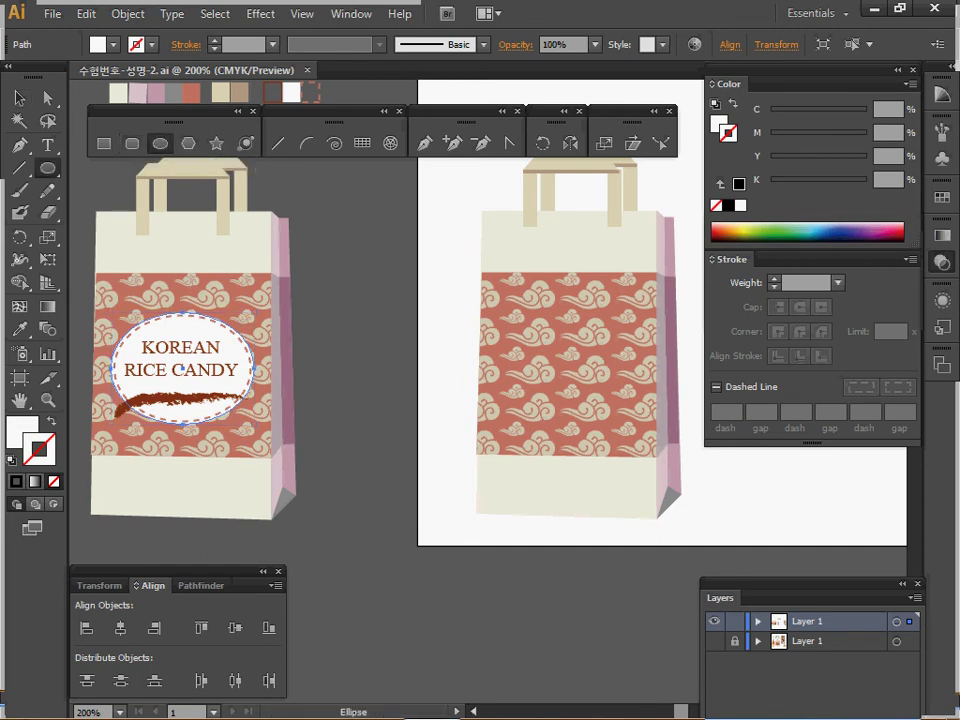
{"action": "left_click", "coordinate": [345, 335]}
{"action": "type", "text": "27"}
{"action": "key", "text": "Tab"}
{"action": "type", "text": "21"}
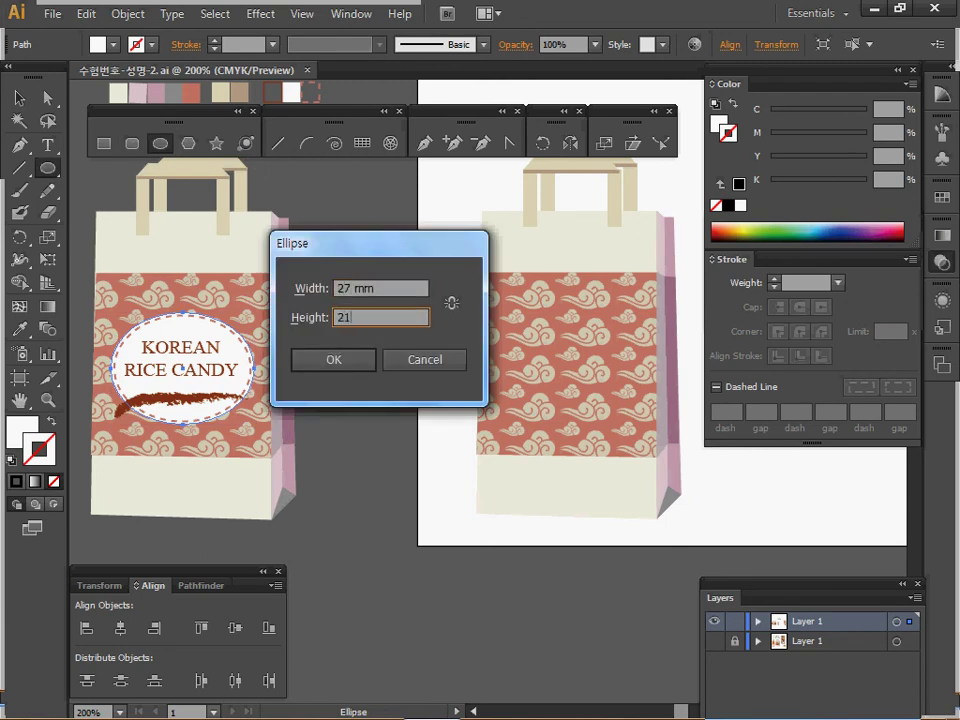
{"action": "key", "text": "Return"}
{"action": "key", "text": "ctrl"}
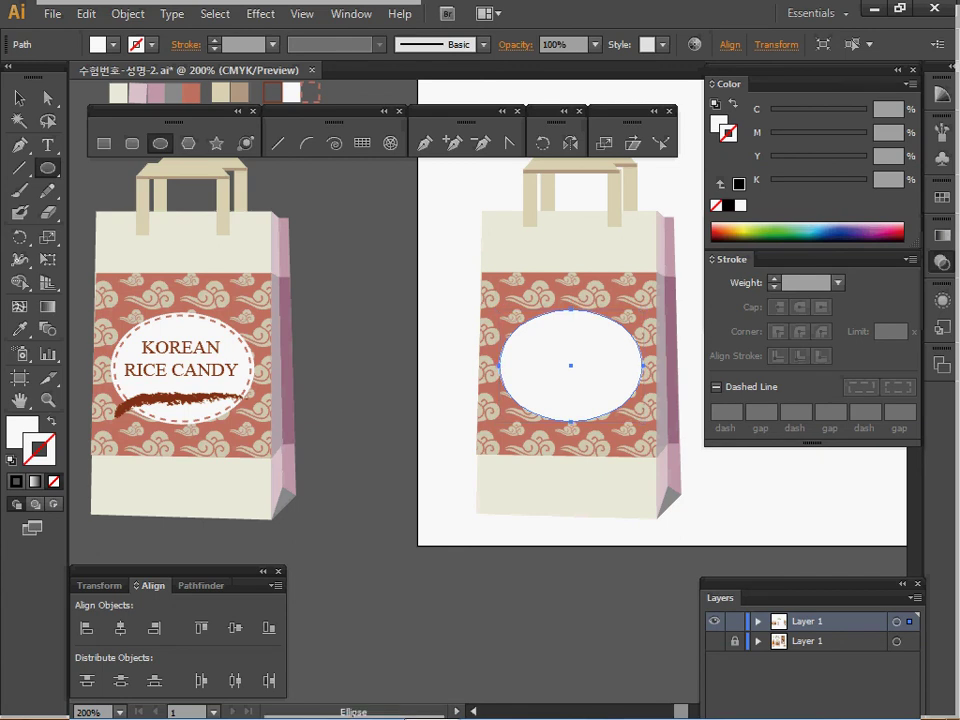
Make a concentric copy of the white ellipse scaled uniformly to 95%.
{"action": "left_click", "coordinate": [604, 143]}
{"action": "double_click", "coordinate": [604, 143]}
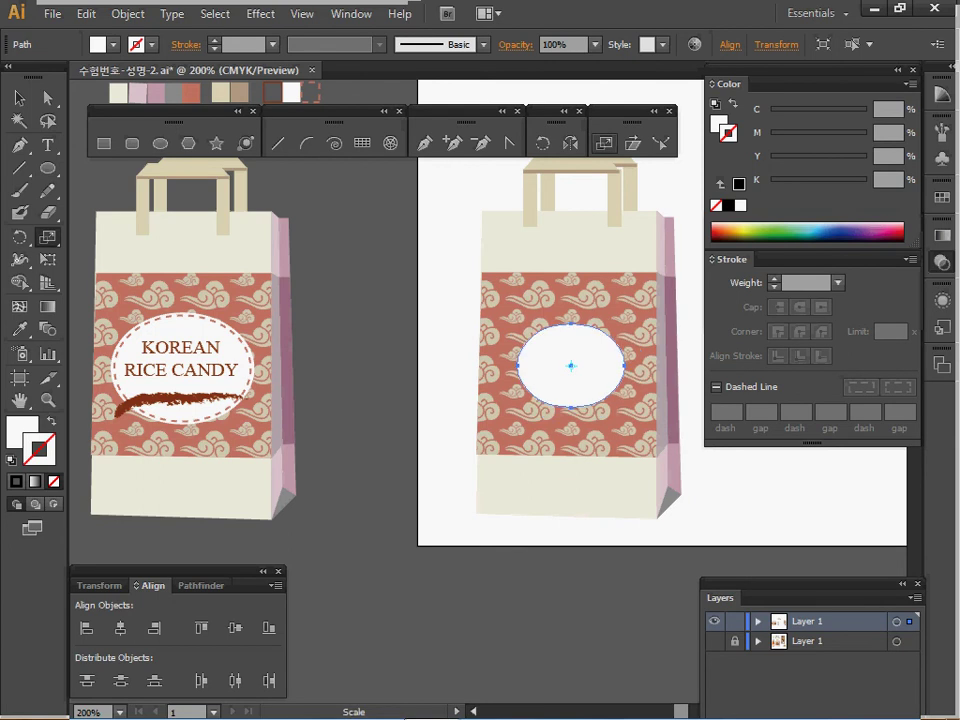
{"action": "type", "text": "95"}
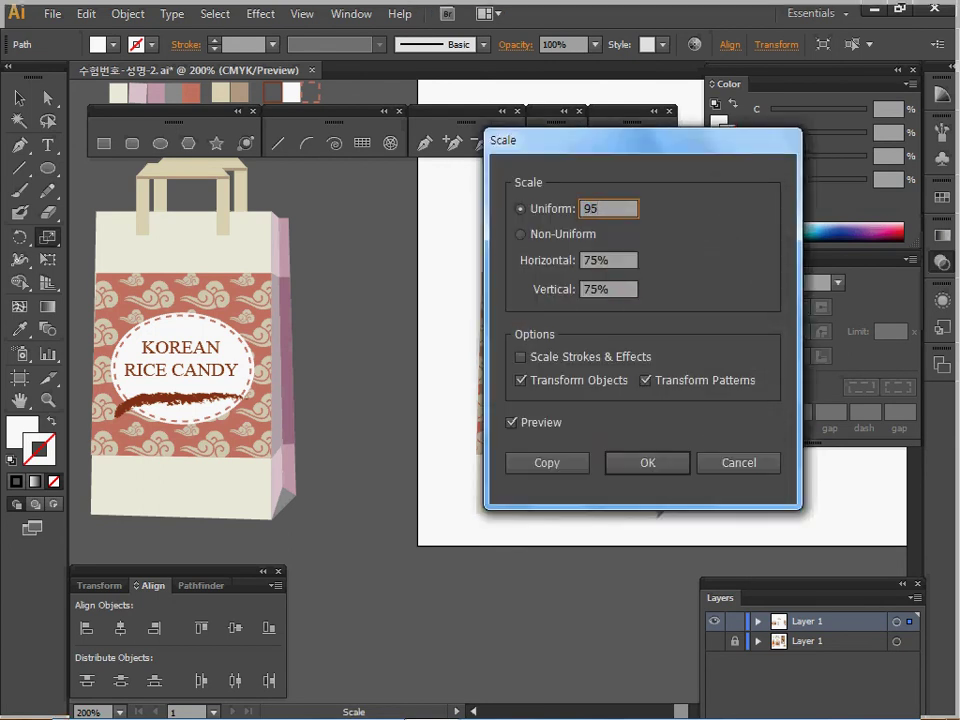
{"action": "key", "text": "Tab"}
{"action": "key", "text": "Return"}
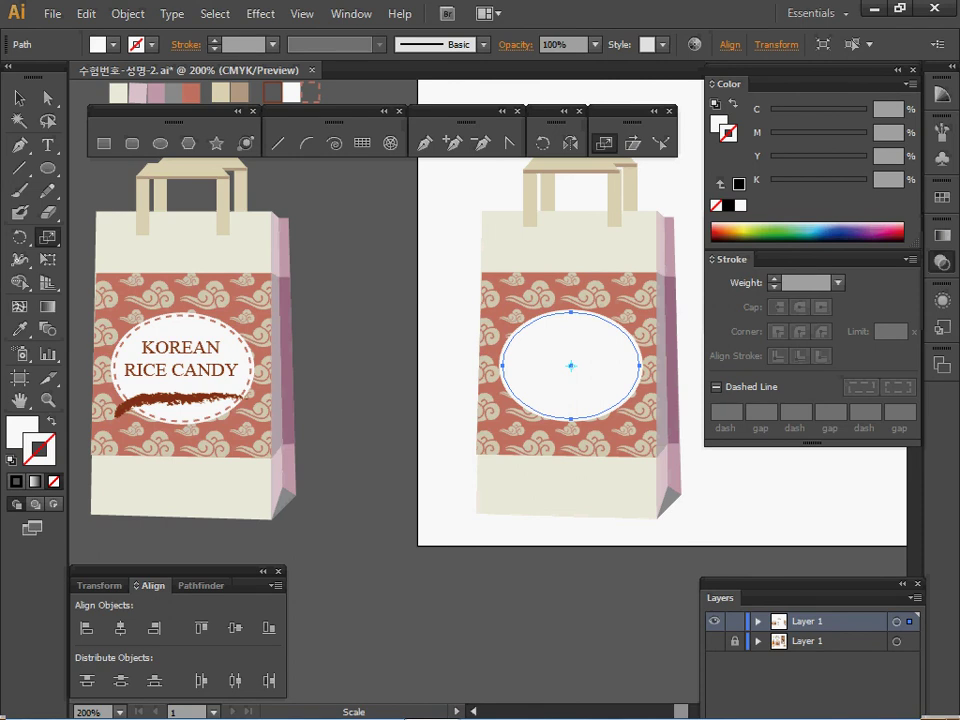
Give the inner ellipse the dashed red outline sampled from the reference swatches: no fill, 1 pt stroke and 3 pt dashes.
{"action": "key", "text": "i"}
{"action": "left_click", "coordinate": [318, 94]}
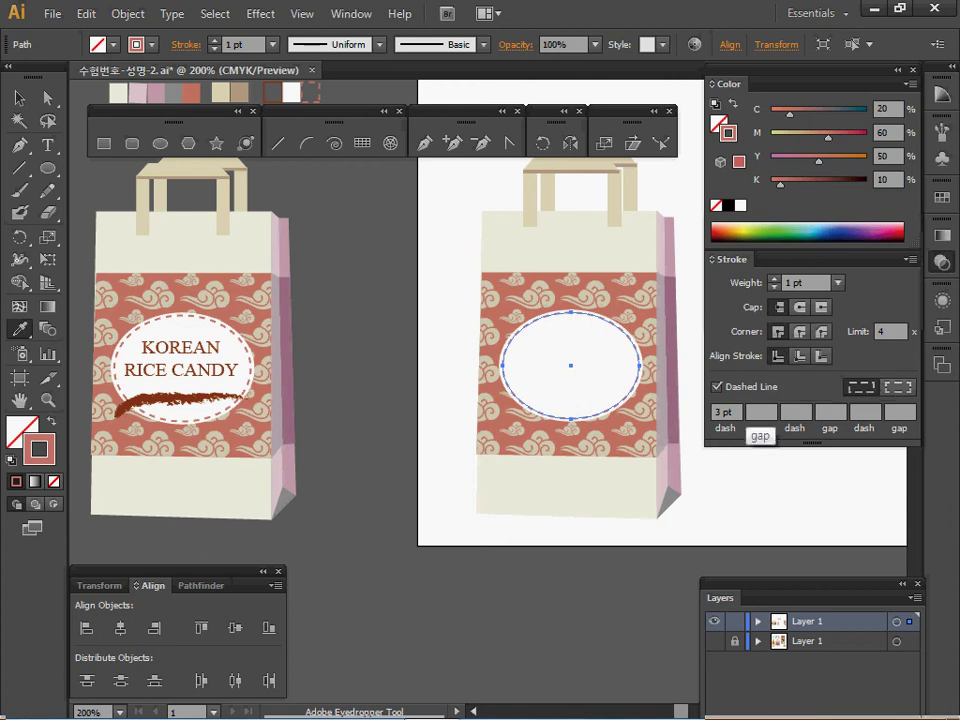
{"action": "key", "text": "v"}
{"action": "key", "text": "ctrl+shift+a"}
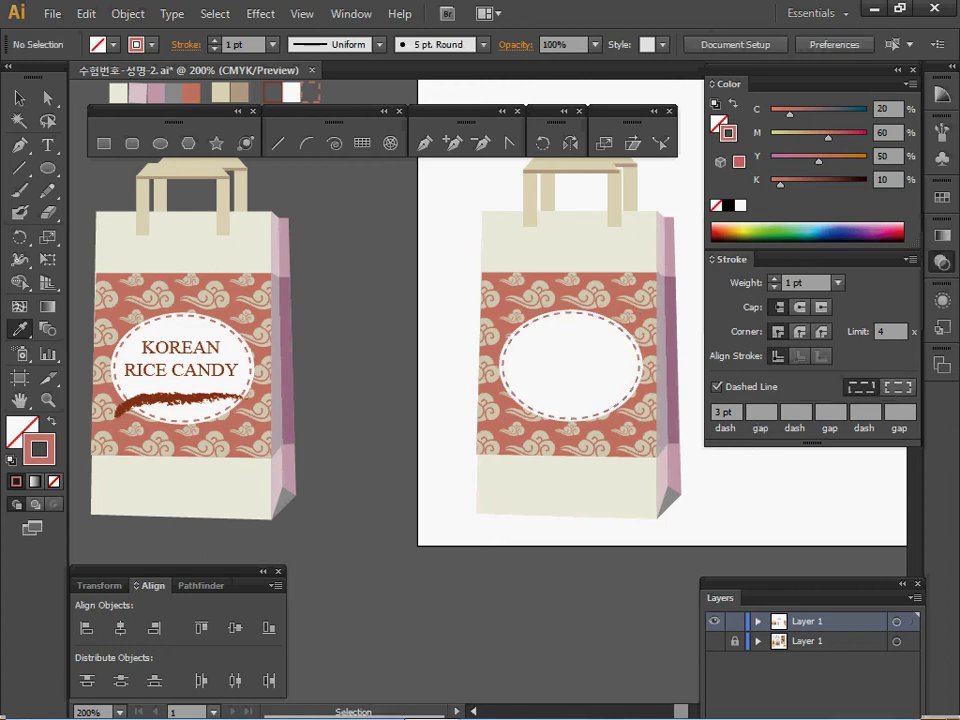
Copy the reference's KOREAN RICE CANDY text and place the copy in the upper part of the new oval label.
{"action": "left_click", "coordinate": [180, 358], "text": "ctrl"}
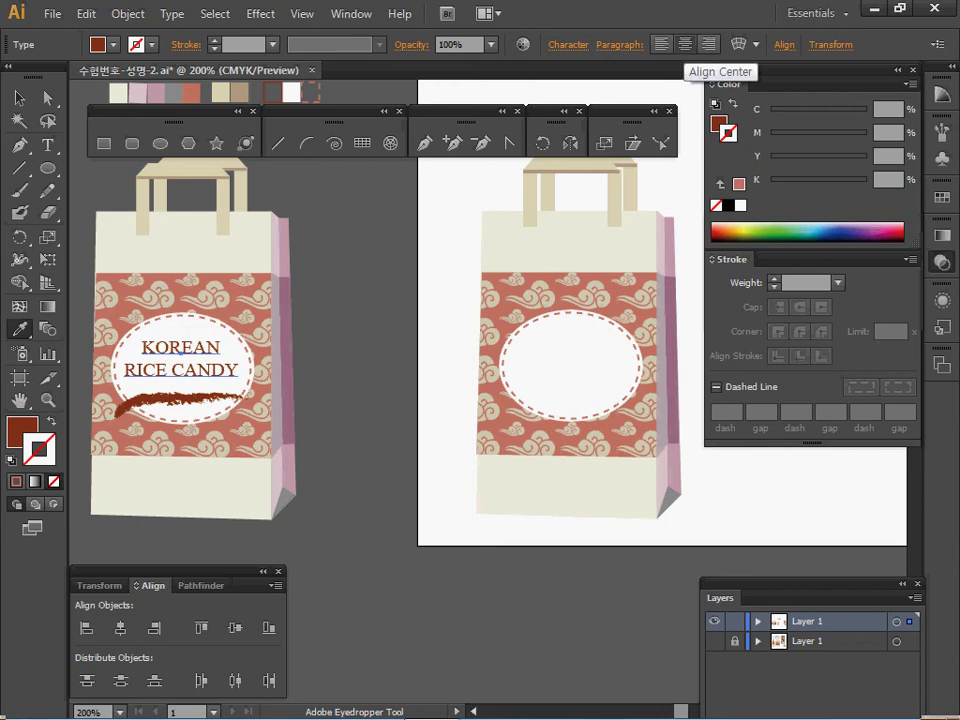
{"action": "key", "text": "ctrl+c"}
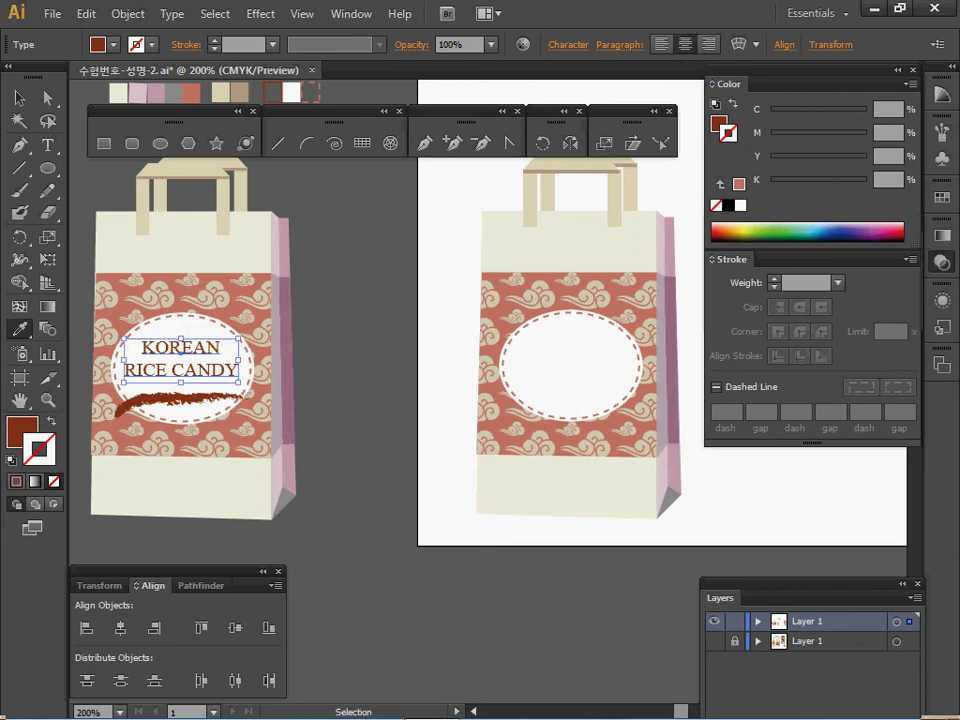
{"action": "key", "text": "ctrl+v"}
{"action": "left_click_drag", "start_coordinate": [485, 379], "coordinate": [569, 349]}
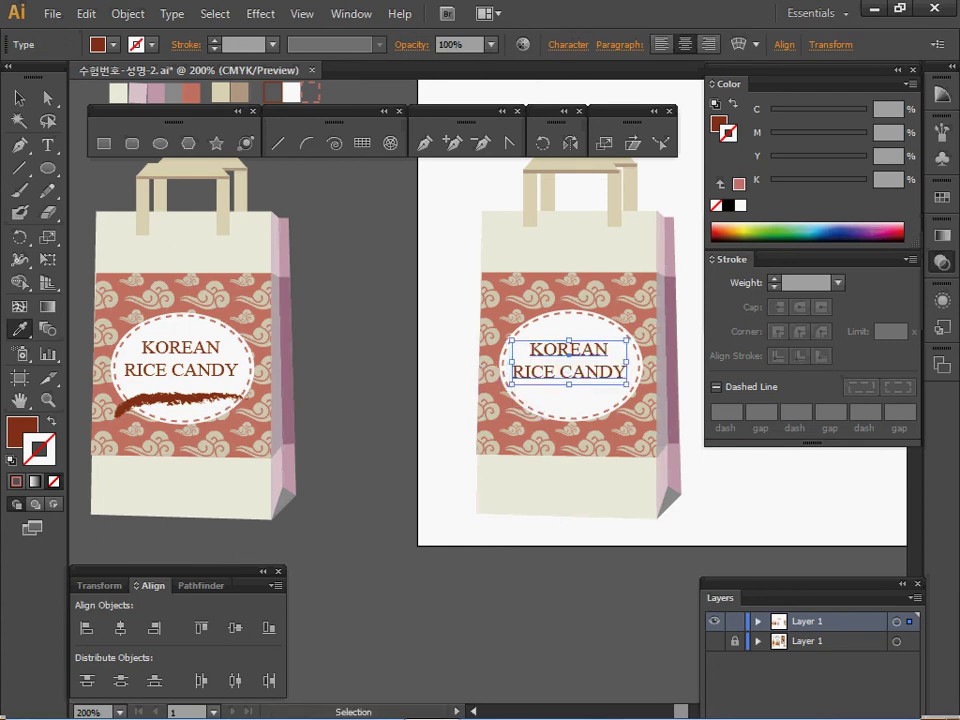
{"action": "key", "text": "ctrl+shift+a"}
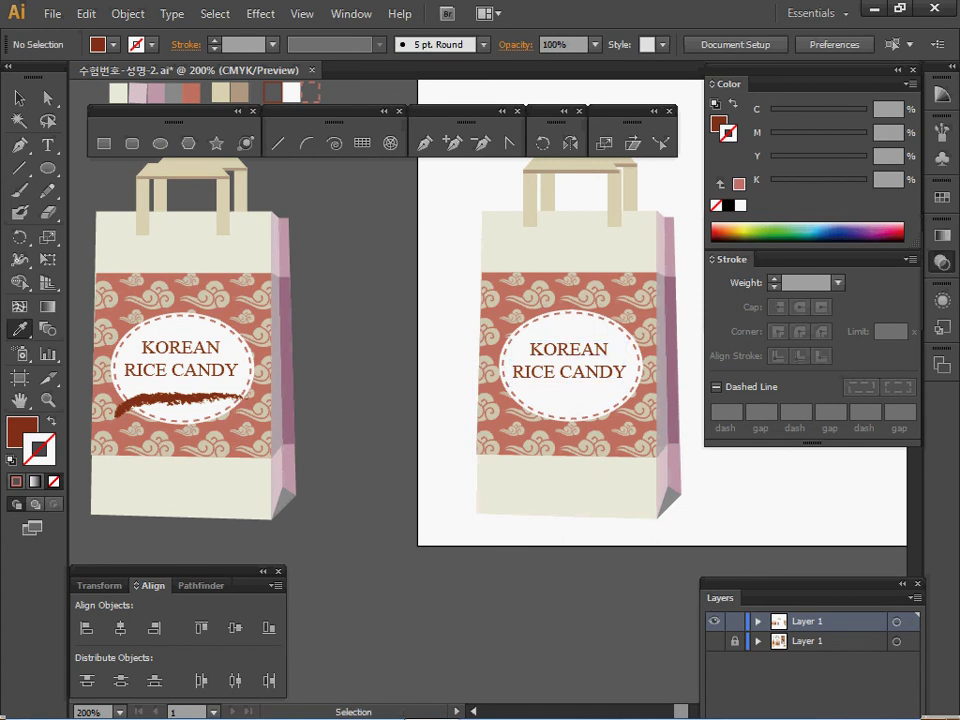
Pick up the brown 0.75 pt stroke settings from the reference underline and open the Artistic_ChalkCharcoalPencil brush library.
{"action": "left_click", "coordinate": [180, 399], "text": "ctrl"}
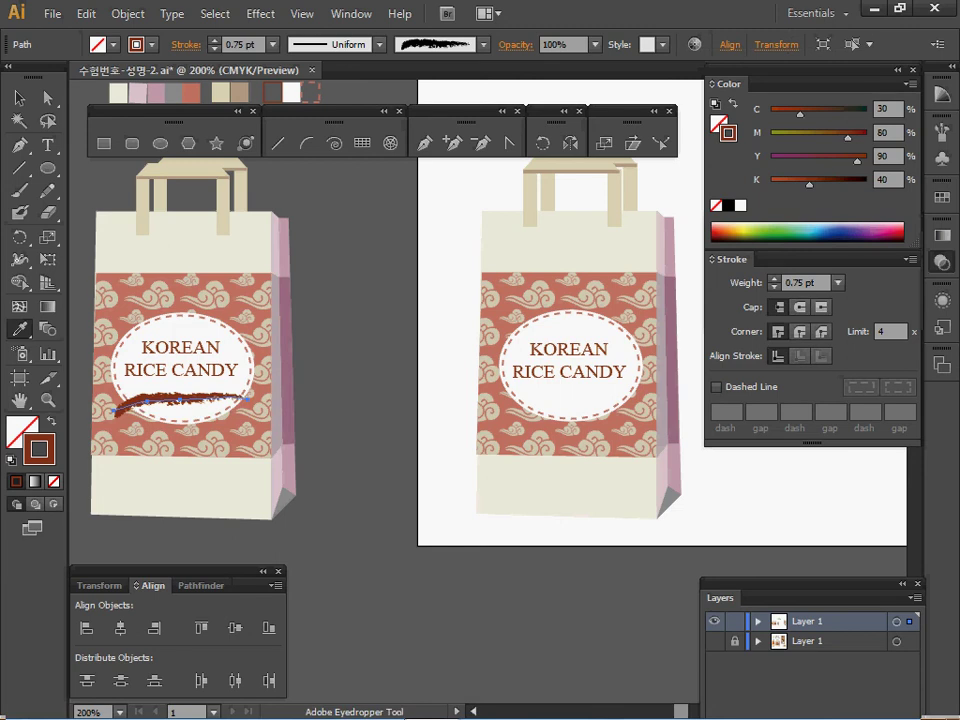
{"action": "key", "text": "ctrl+shift+a"}
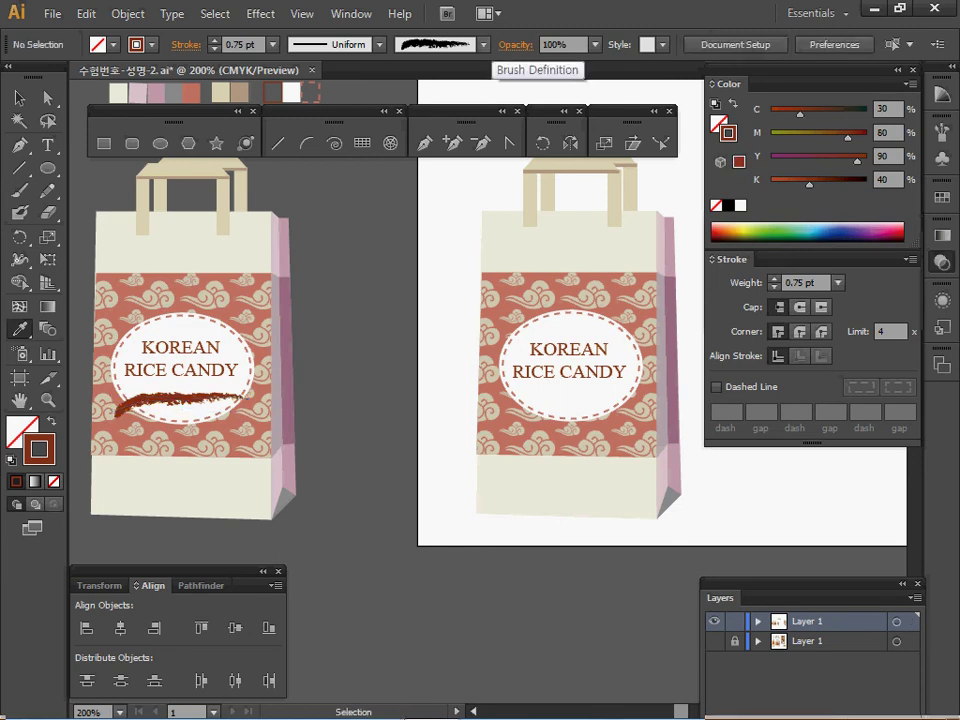
{"action": "left_click", "coordinate": [484, 44]}
{"action": "left_click", "coordinate": [311, 191]}
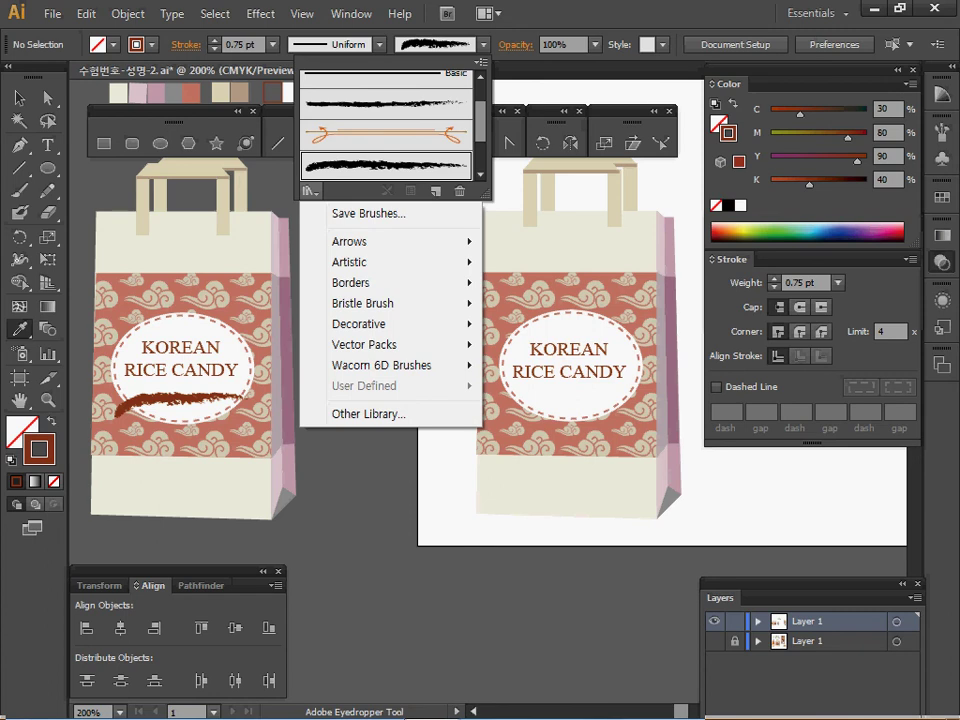
{"action": "mouse_move", "coordinate": [360, 324]}
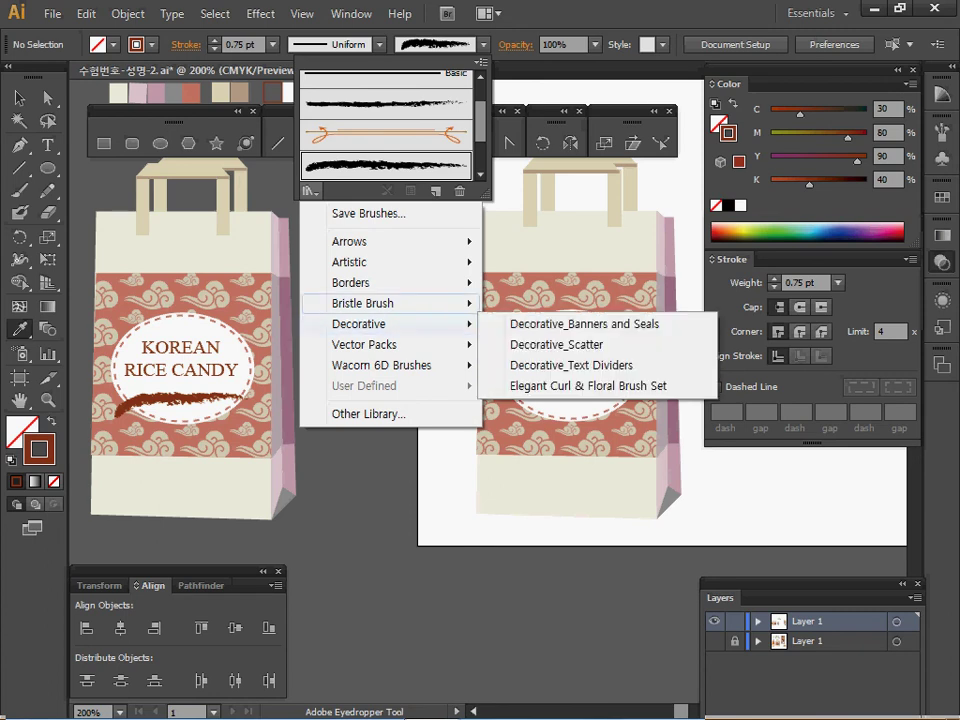
{"action": "mouse_move", "coordinate": [360, 262]}
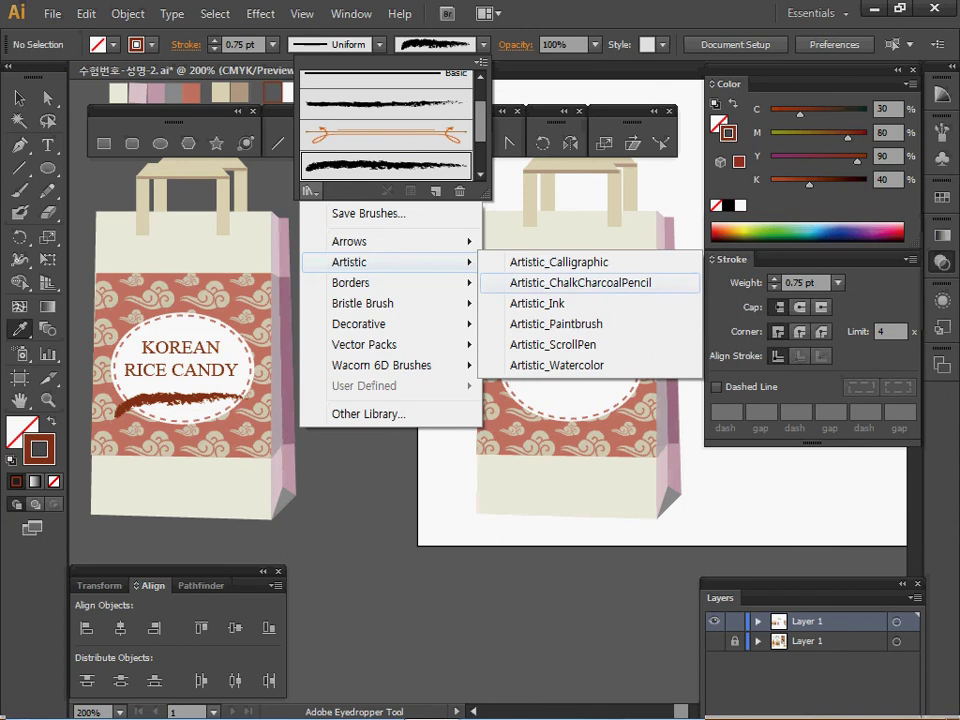
{"action": "left_click", "coordinate": [580, 282]}
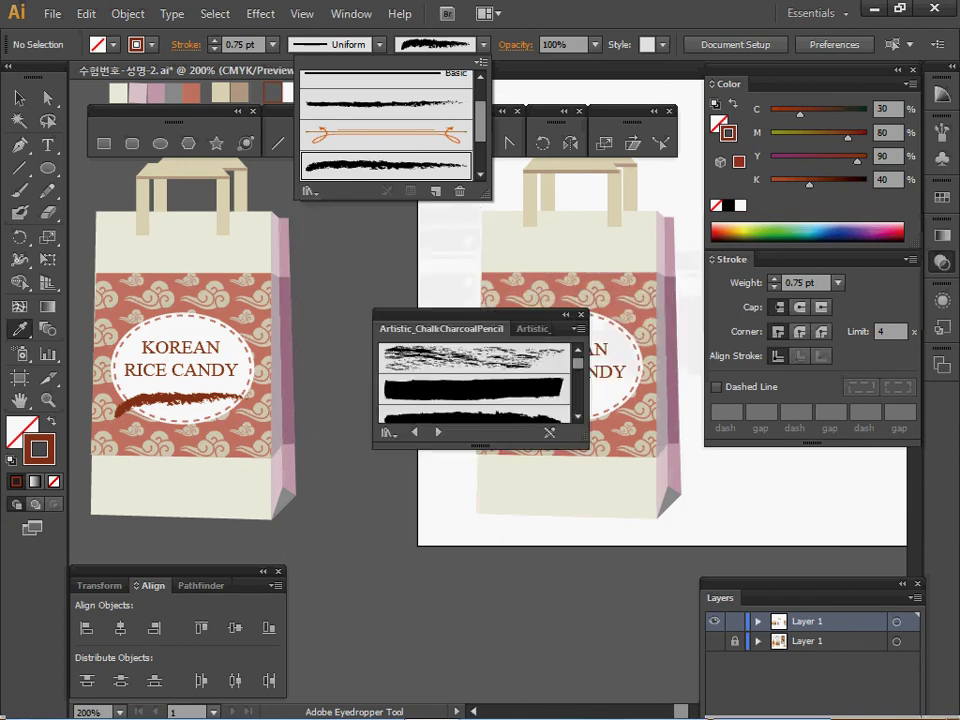
{"action": "key", "text": "Escape"}
Enlarge the brush library list and choose the rough, tapering charcoal brush that matches the reference underline.
{"action": "left_click_drag", "start_coordinate": [480, 446], "coordinate": [480, 656]}
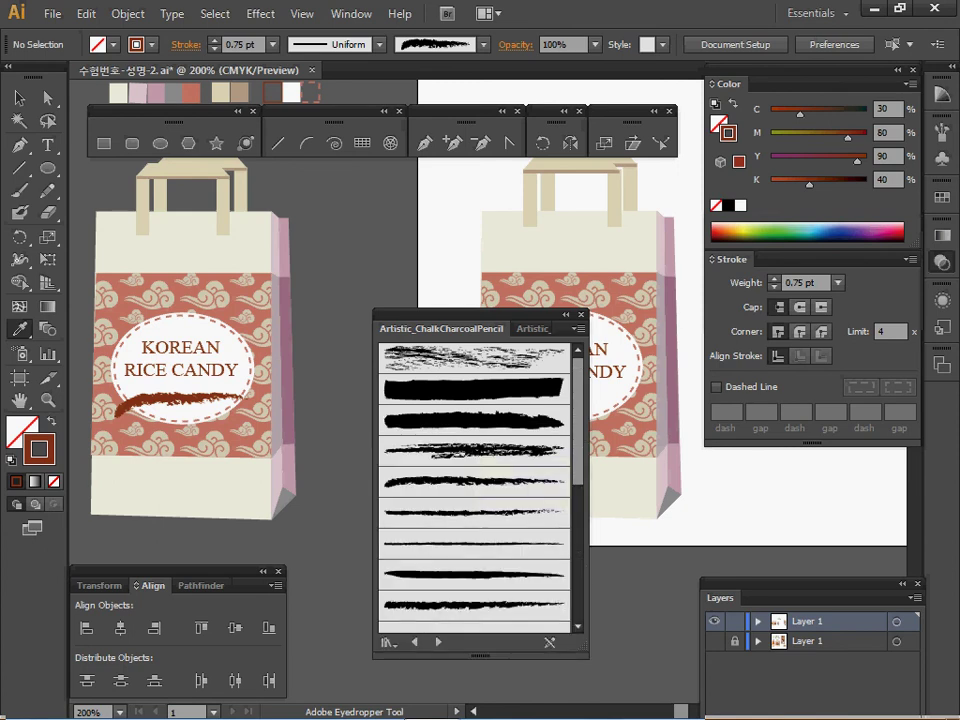
{"action": "scroll", "coordinate": [475, 485], "scroll_direction": "down", "scroll_amount": 2}
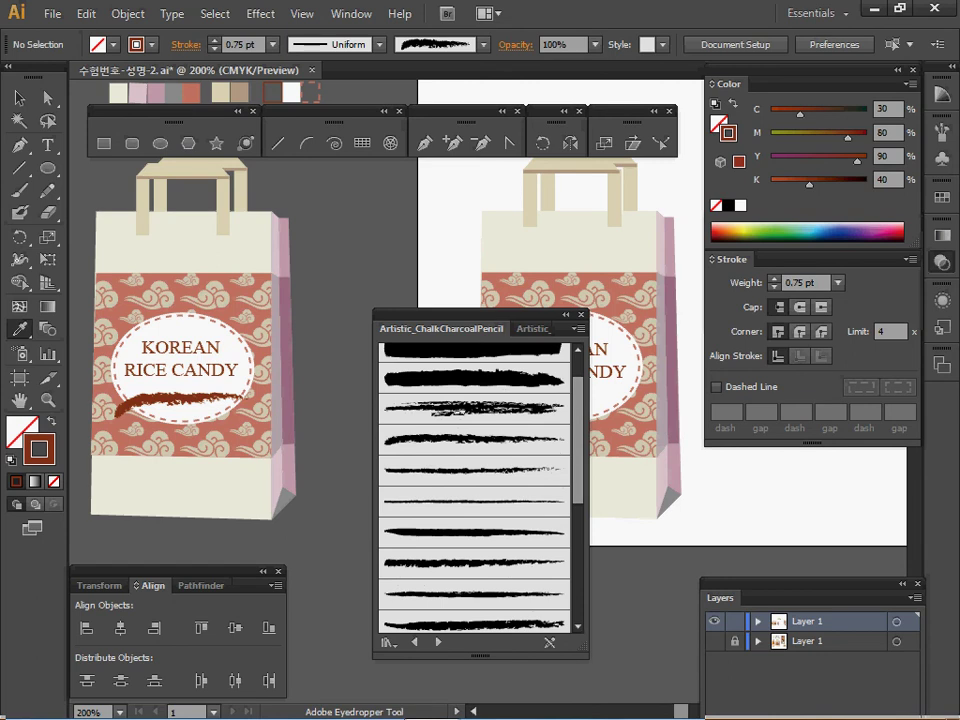
{"action": "left_click", "coordinate": [476, 441]}
{"action": "left_click", "coordinate": [476, 441]}
{"action": "left_click", "coordinate": [476, 441]}
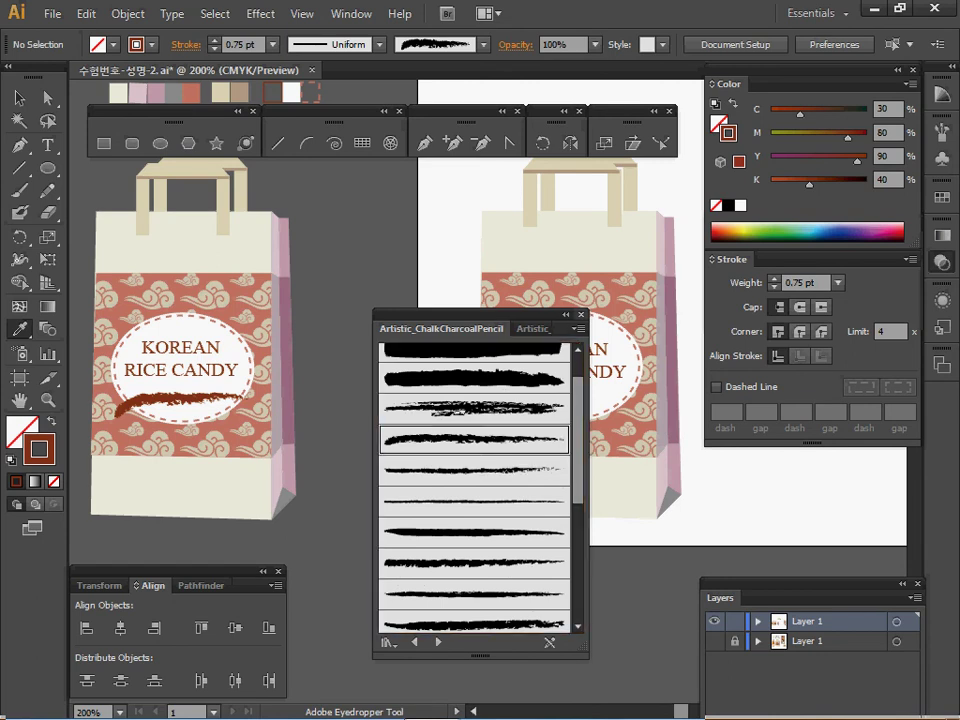
Paint the brown charcoal underline with the Paintbrush across the new oval label, just beneath the RICE CANDY text.
{"action": "left_click", "coordinate": [581, 315]}
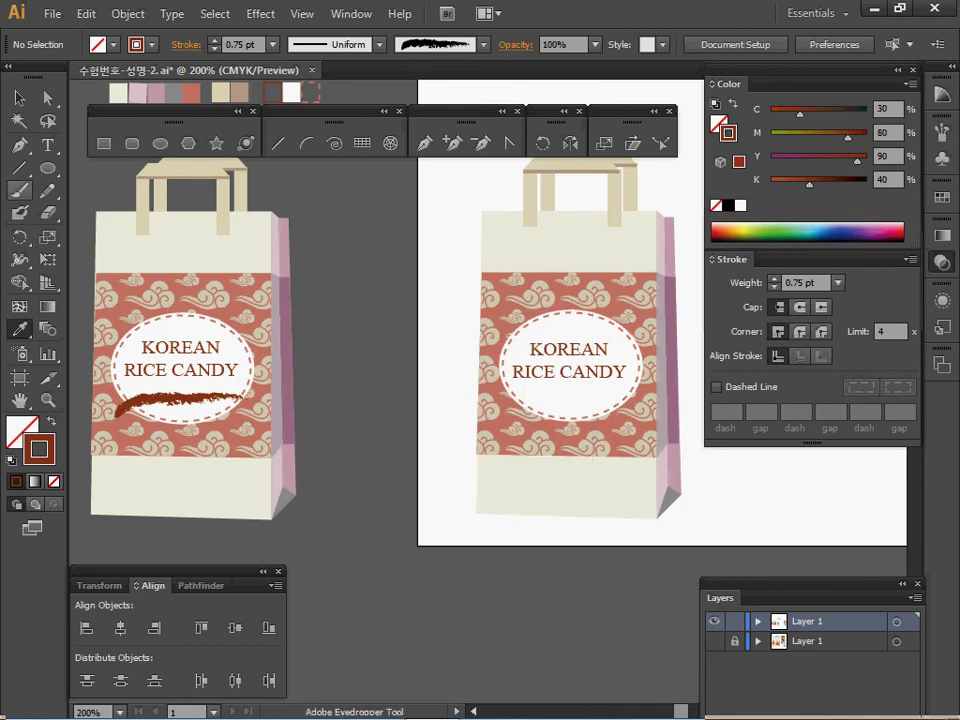
{"action": "left_click", "coordinate": [19, 191]}
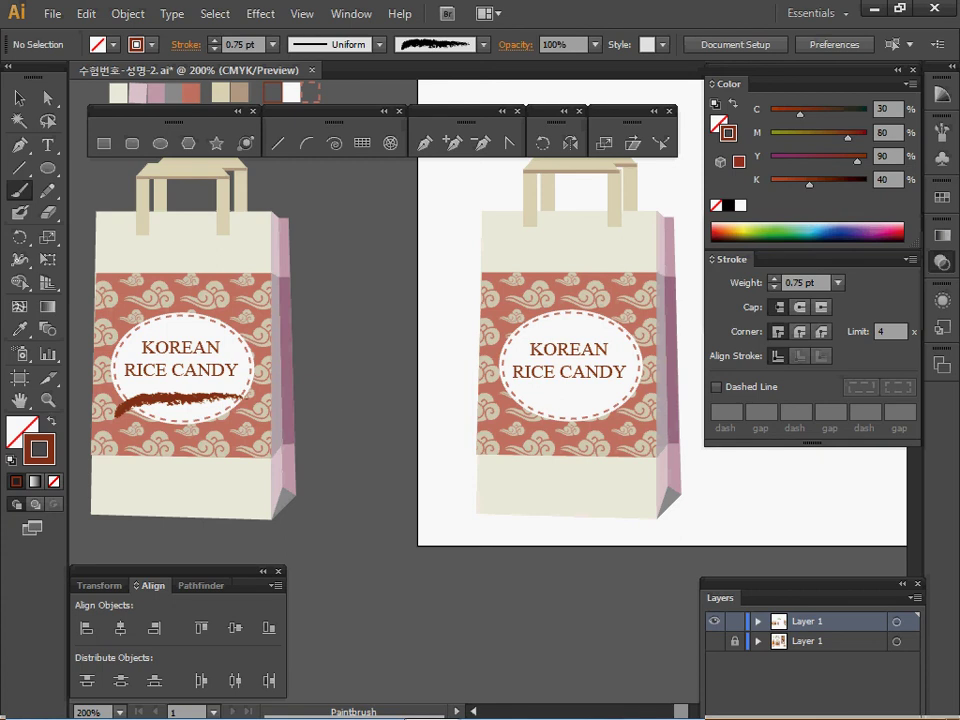
{"action": "left_click_drag", "start_coordinate": [498, 399], "coordinate": [642, 387]}
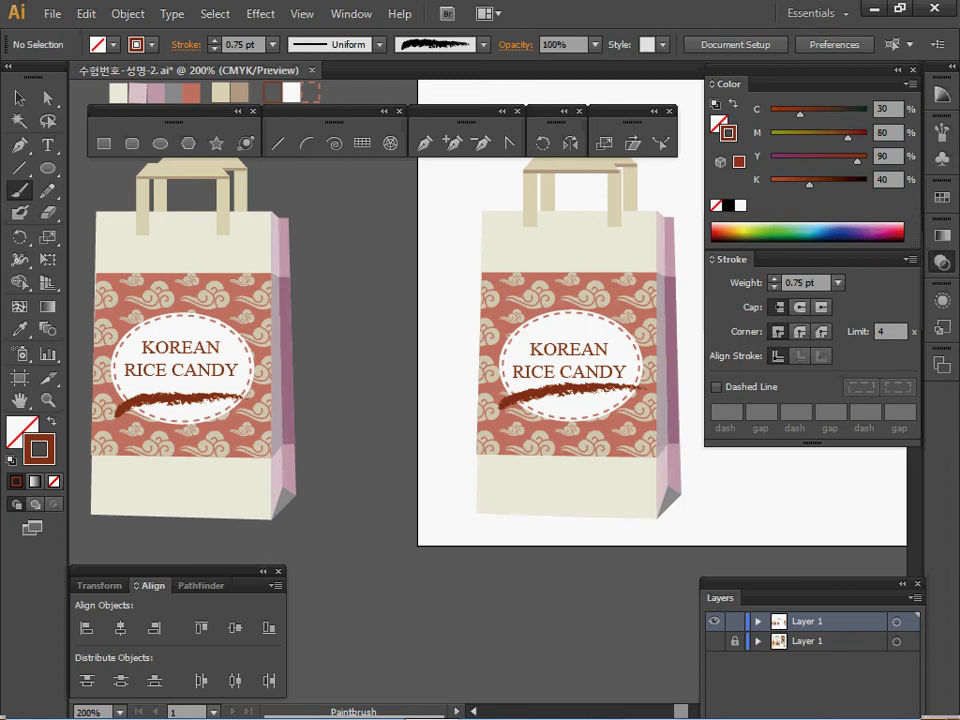
Draw the banner's horizontal bar in the upper part of the artboard as a 37 by 1.7 mm rounded rectangle with 1 mm corner radius.
{"action": "key", "text": "space"}
{"action": "scroll", "coordinate": [630, 337], "scroll_direction": "down", "scroll_amount": 1}
{"action": "left_click_drag", "start_coordinate": [630, 337], "coordinate": [158, 385]}
{"action": "left_click_drag", "start_coordinate": [450, 380], "coordinate": [437, 436]}
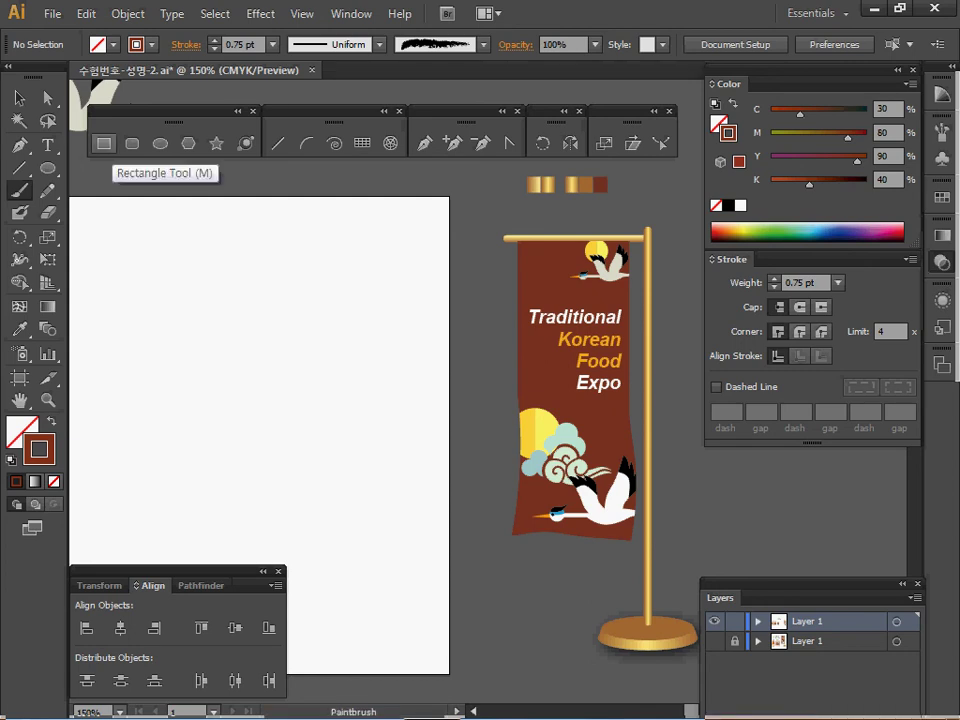
{"action": "left_click", "coordinate": [103, 143]}
{"action": "left_click", "coordinate": [131, 143]}
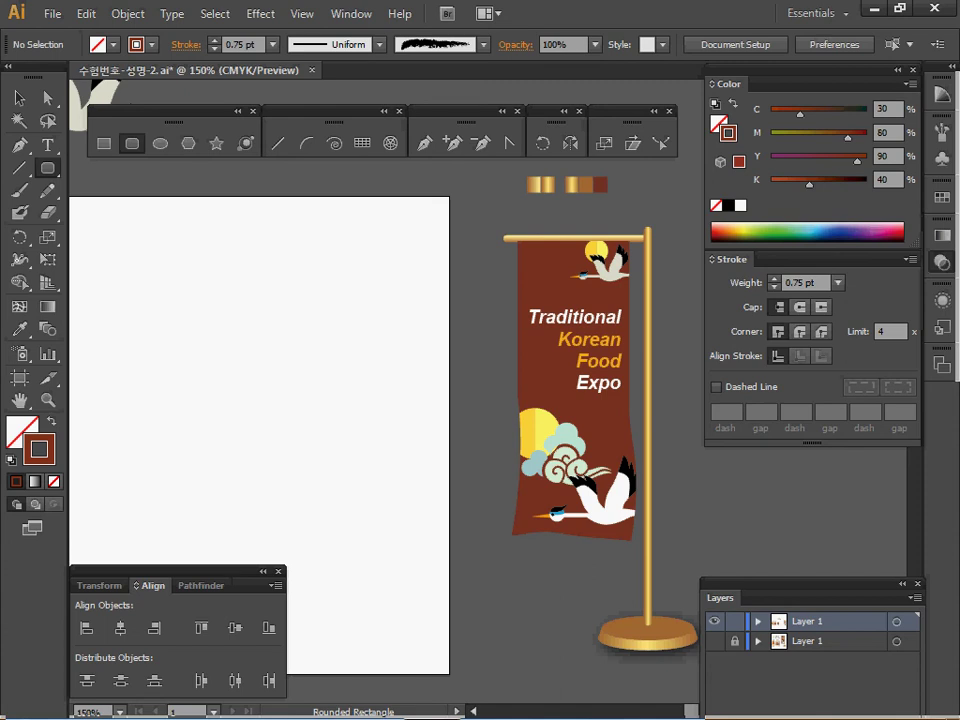
{"action": "left_click", "coordinate": [362, 345]}
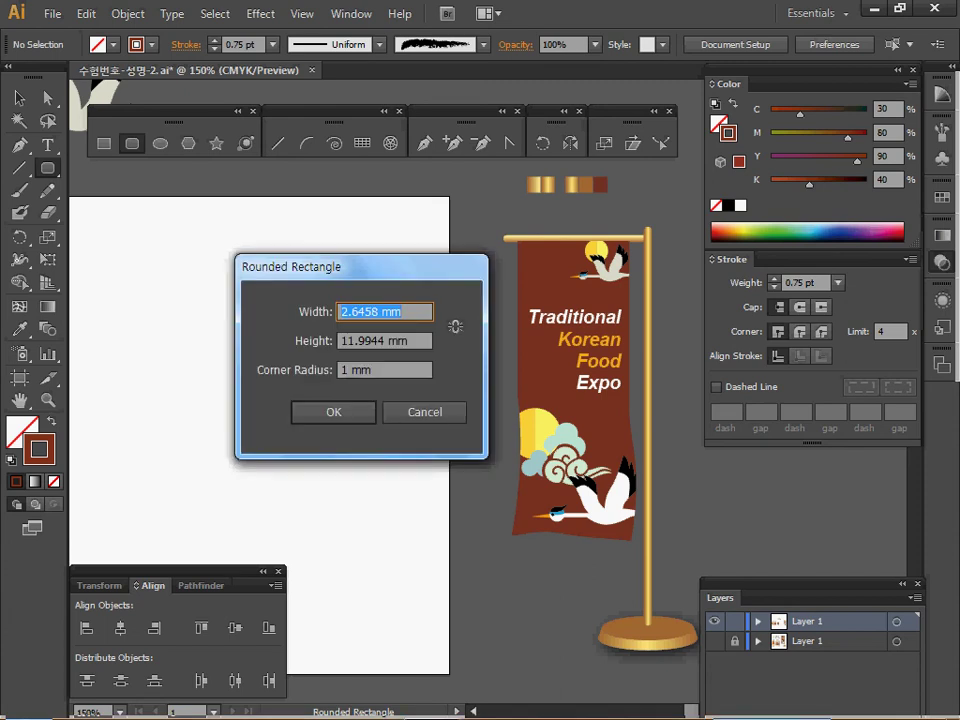
{"action": "type", "text": "37"}
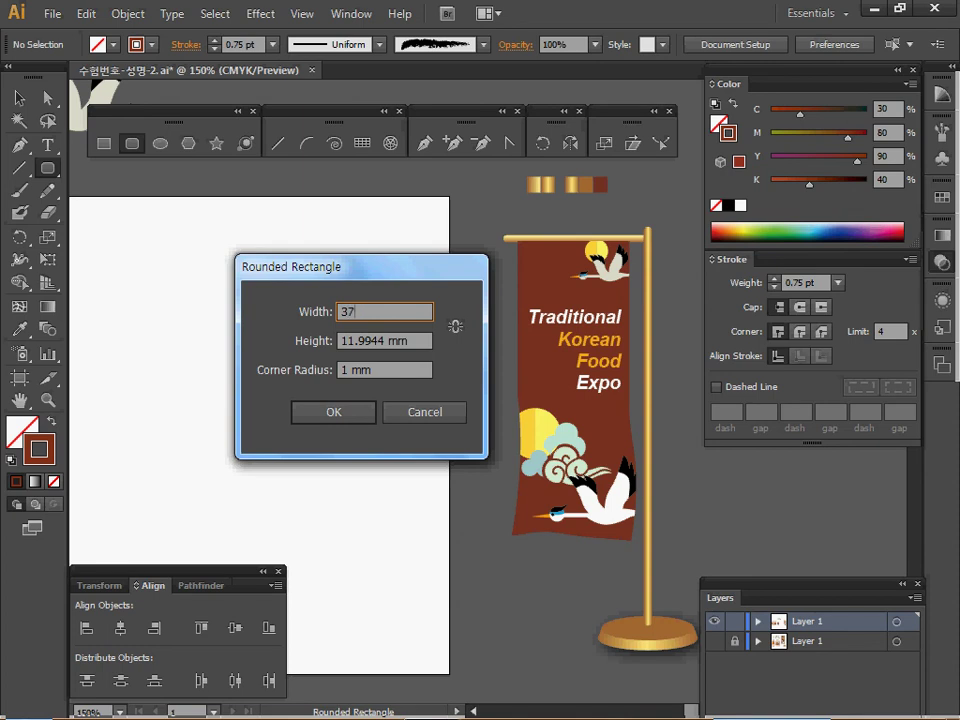
{"action": "key", "text": "Tab"}
{"action": "type", "text": "1.4"}
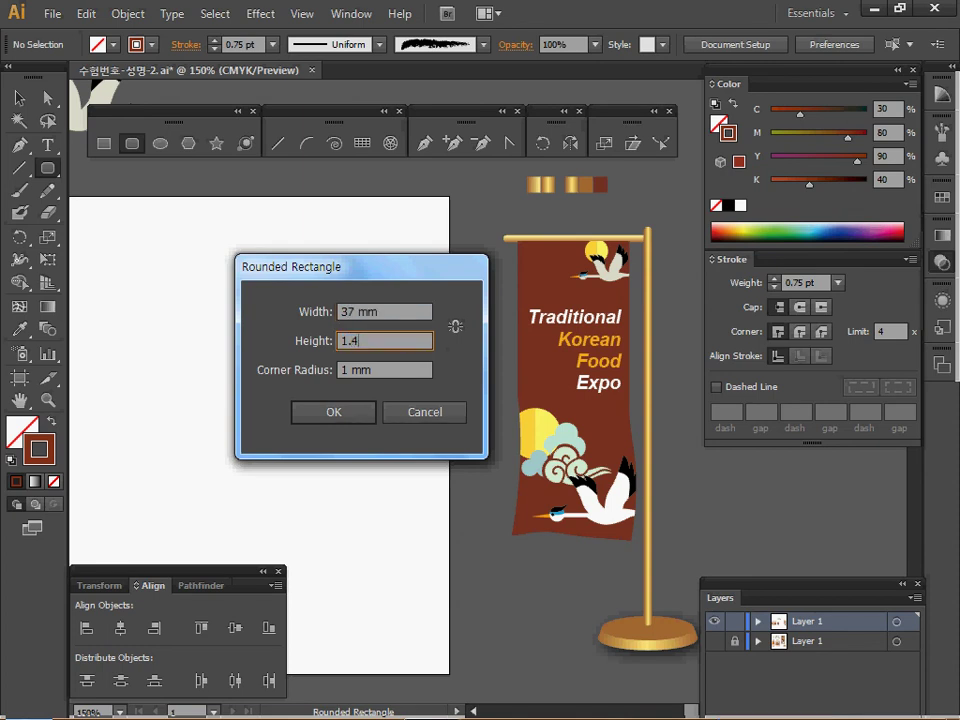
{"action": "key", "text": "BackSpace"}
{"action": "key", "text": "Tab"}
{"action": "type", "text": "1"}
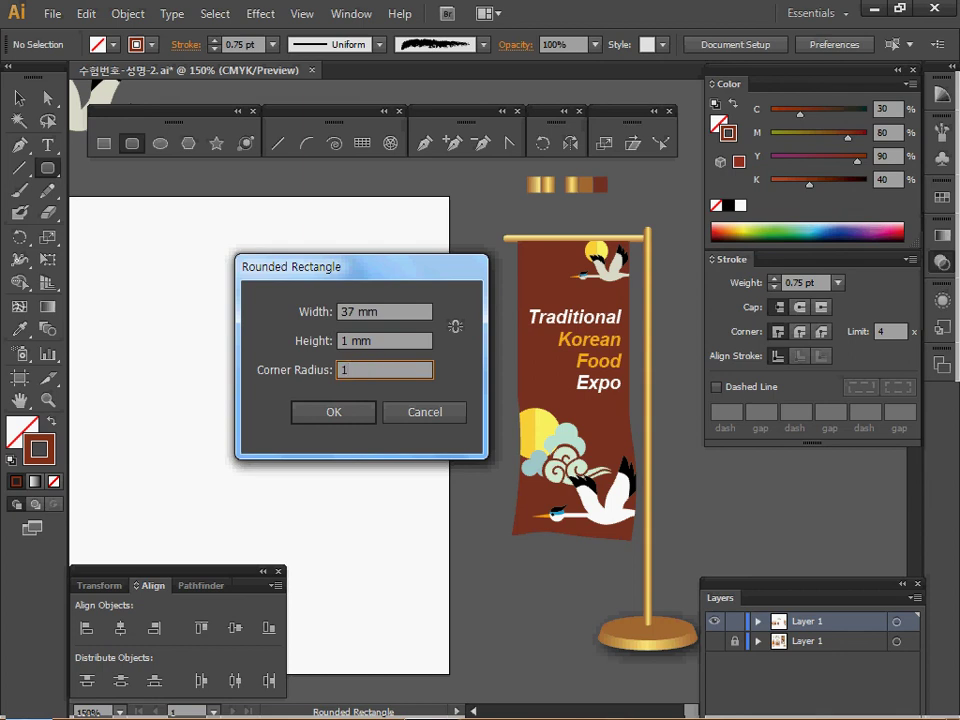
{"action": "key", "text": "shift+Tab"}
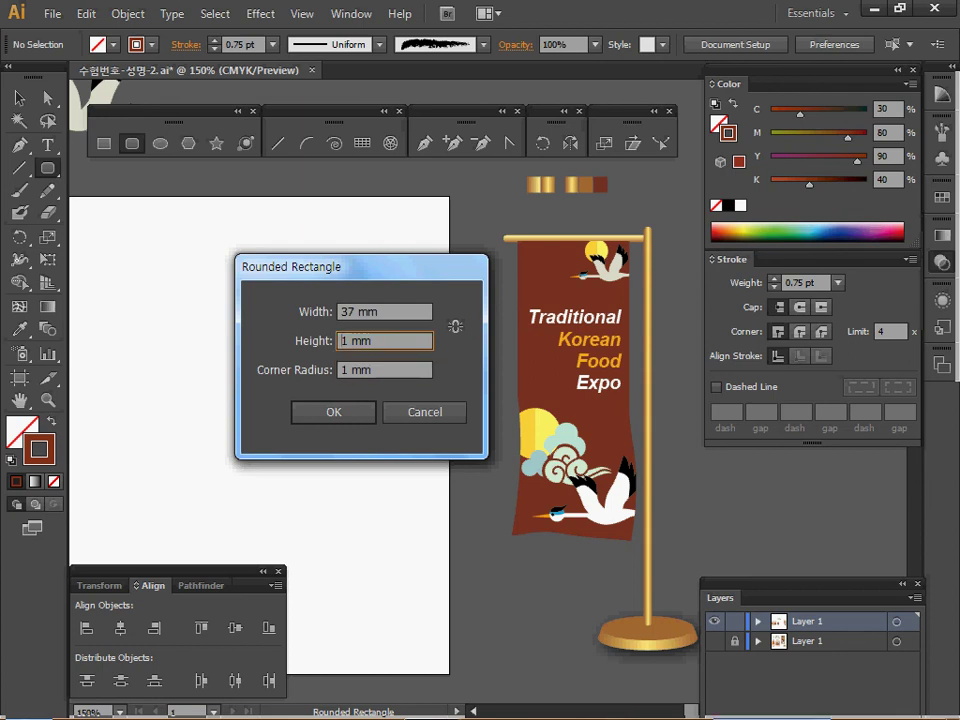
{"action": "type", "text": "7"}
{"action": "key", "text": "Return"}
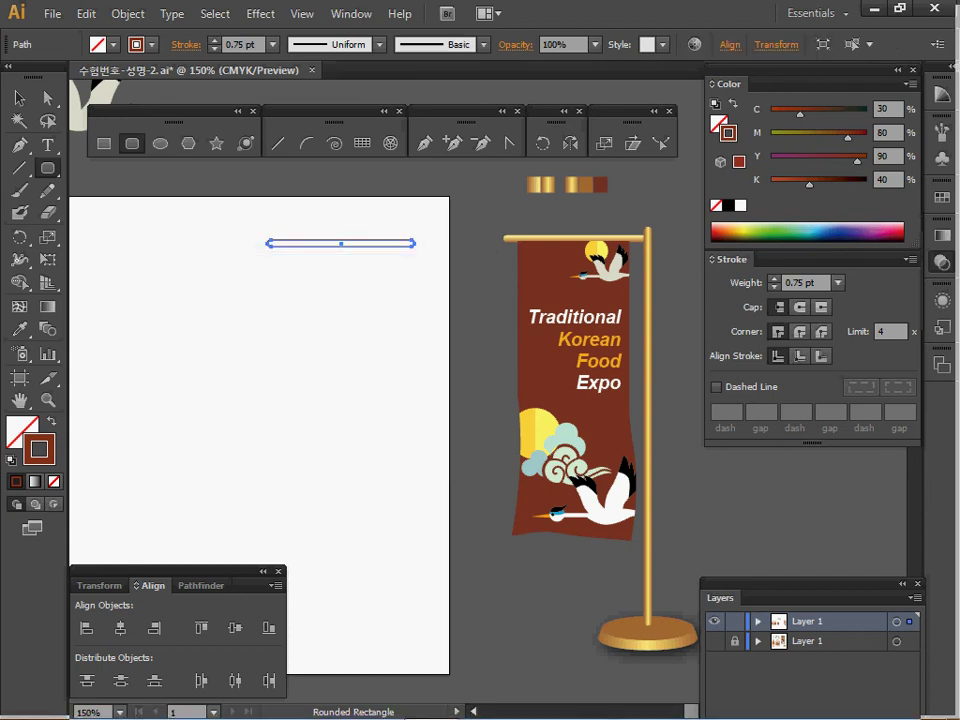
Fill the horizontal bar with the brown-to-pale-gold gradient sampled from the reference swatches and set the gradient angle to 90°.
{"action": "key", "text": "v"}
{"action": "key", "text": "ctrl+c"}
{"action": "key", "text": "ctrl+f"}
{"action": "key", "text": "i"}
{"action": "left_click", "coordinate": [572, 185]}
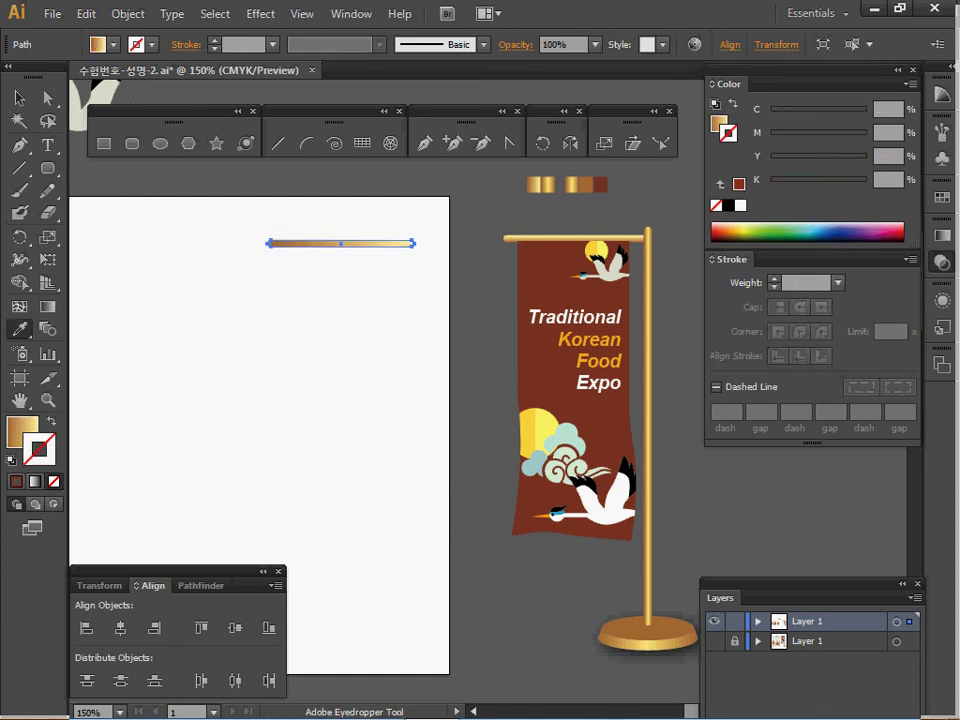
{"action": "left_click", "coordinate": [942, 236]}
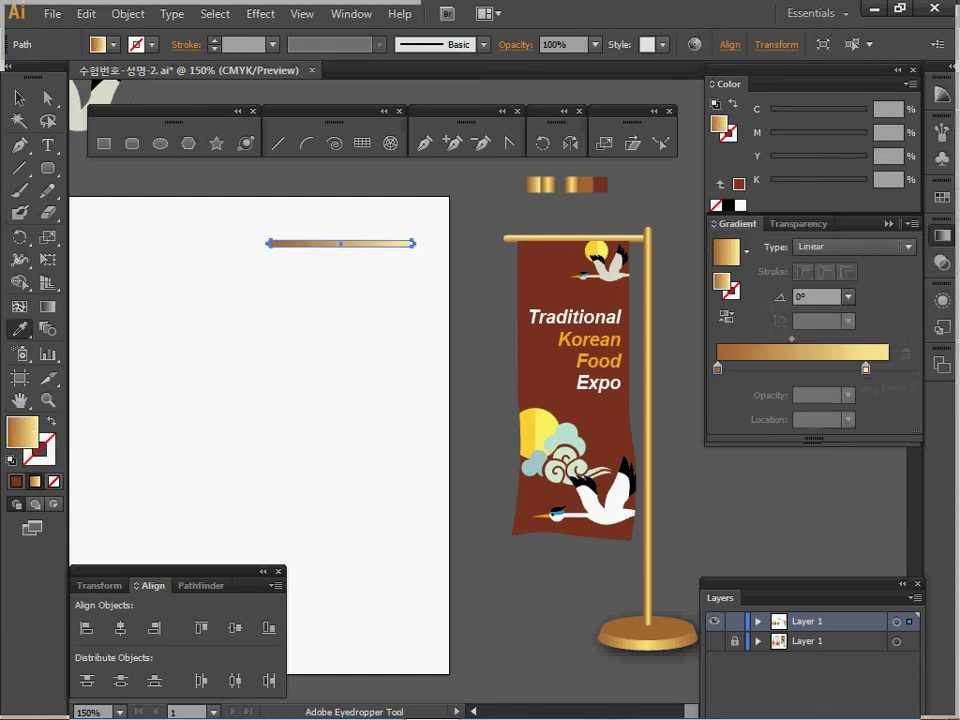
{"action": "left_click", "coordinate": [718, 369]}
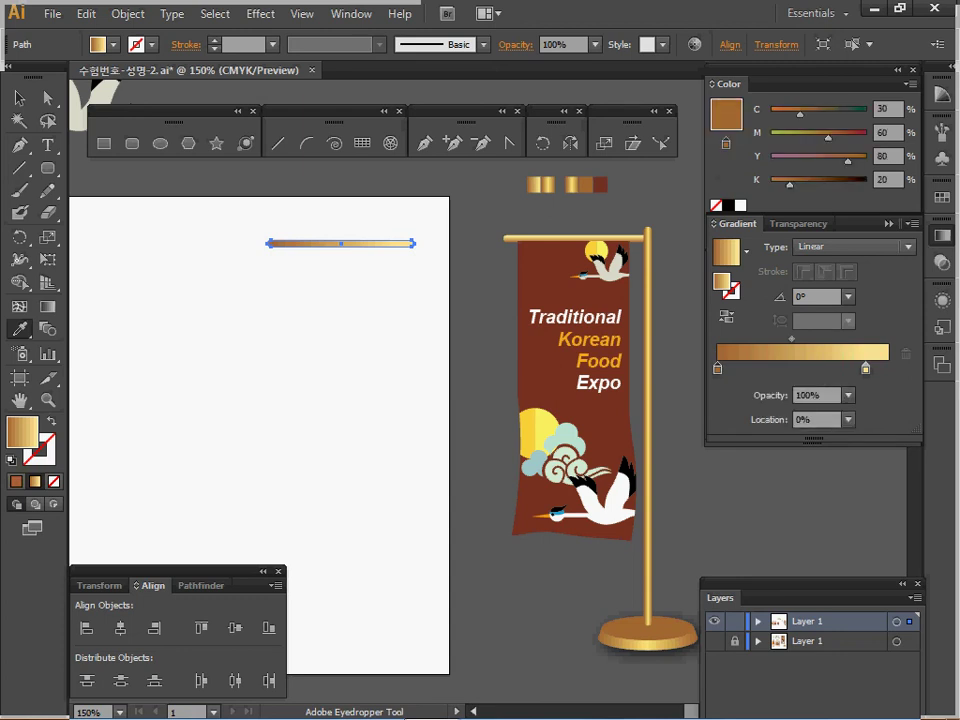
{"action": "left_click", "coordinate": [865, 369]}
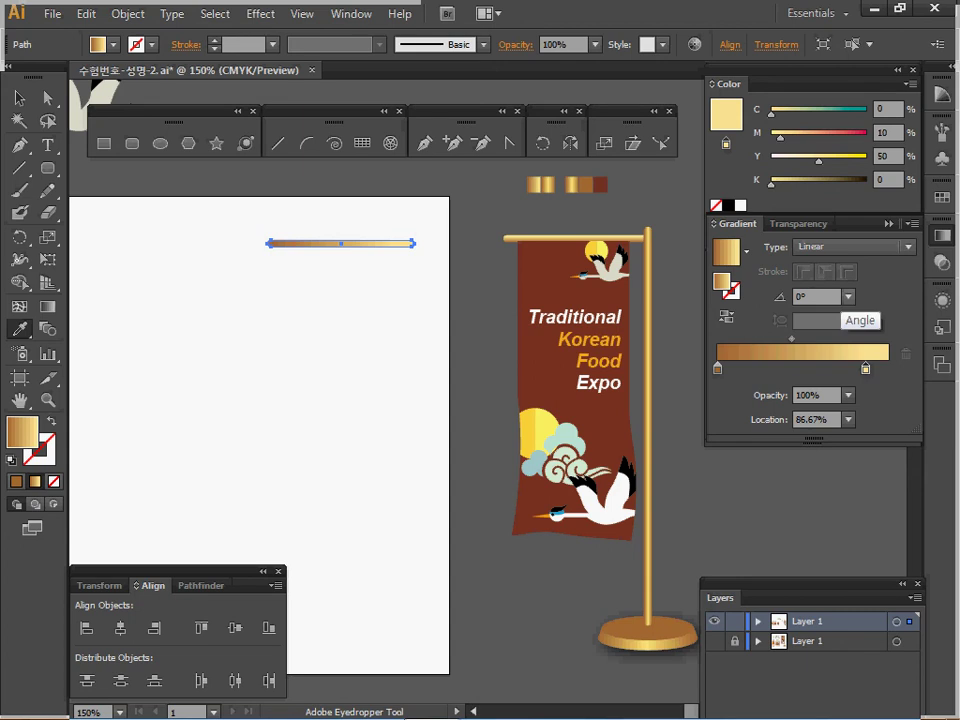
{"action": "left_click", "coordinate": [848, 296]}
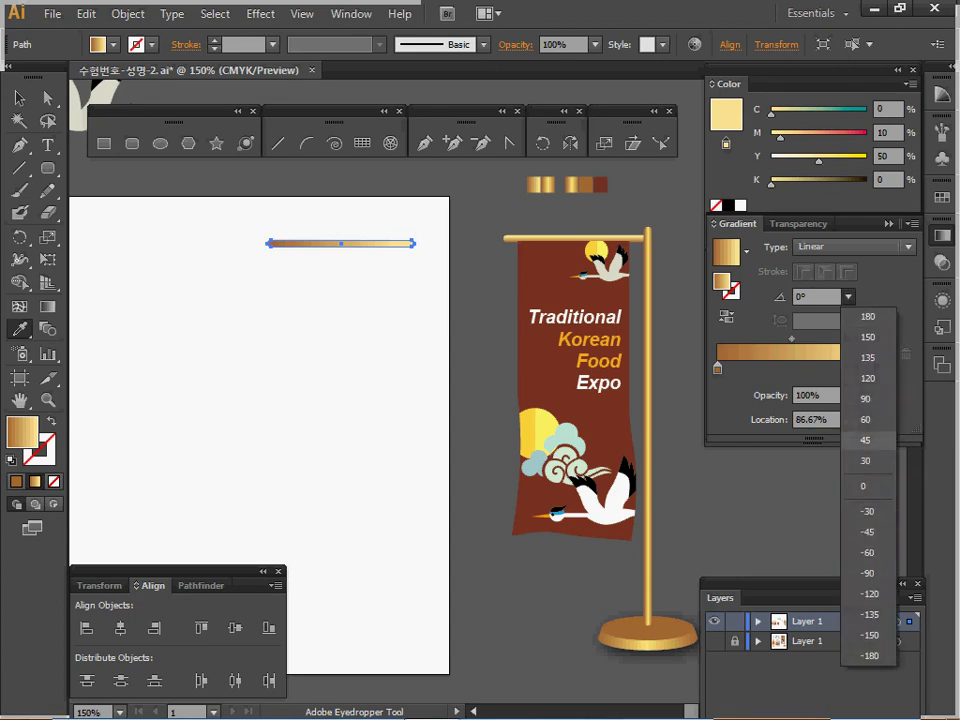
{"action": "left_click", "coordinate": [866, 398]}
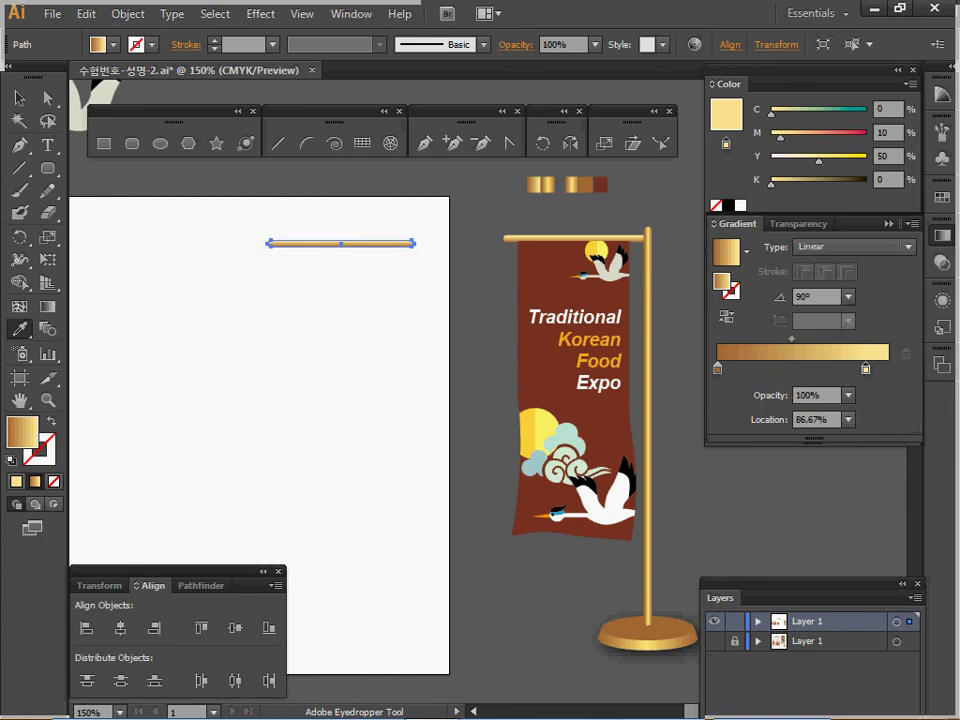
{"action": "key", "text": "ctrl+shift+a"}
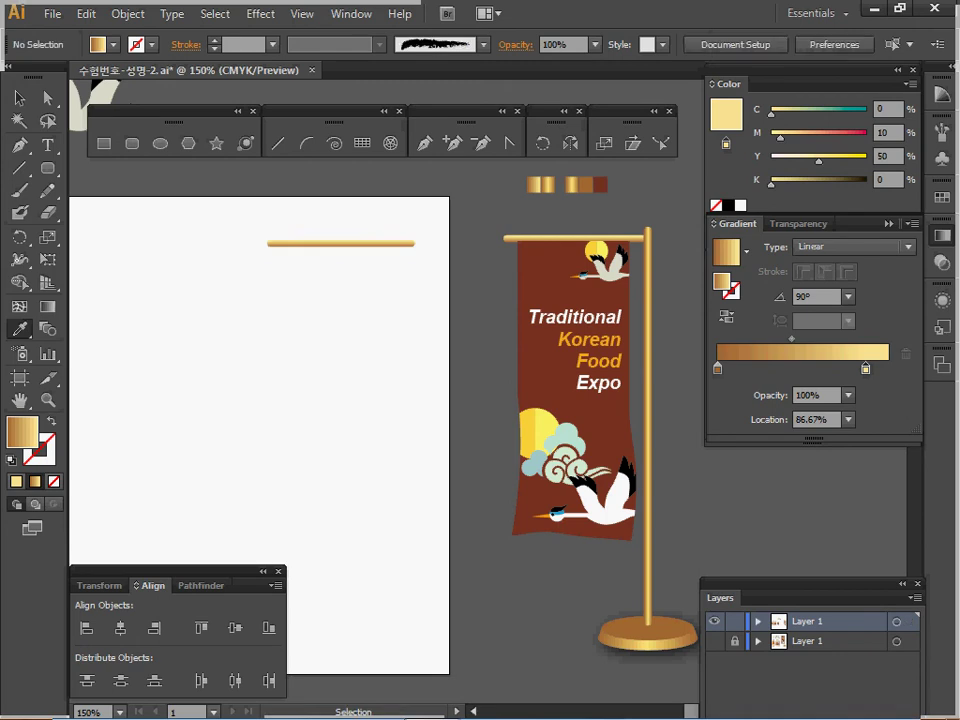
Draw a vertical 2 by 100 mm rounded rectangle with 1 mm corner radius as the pole and place it over the bar's right end.
{"action": "left_click", "coordinate": [132, 143]}
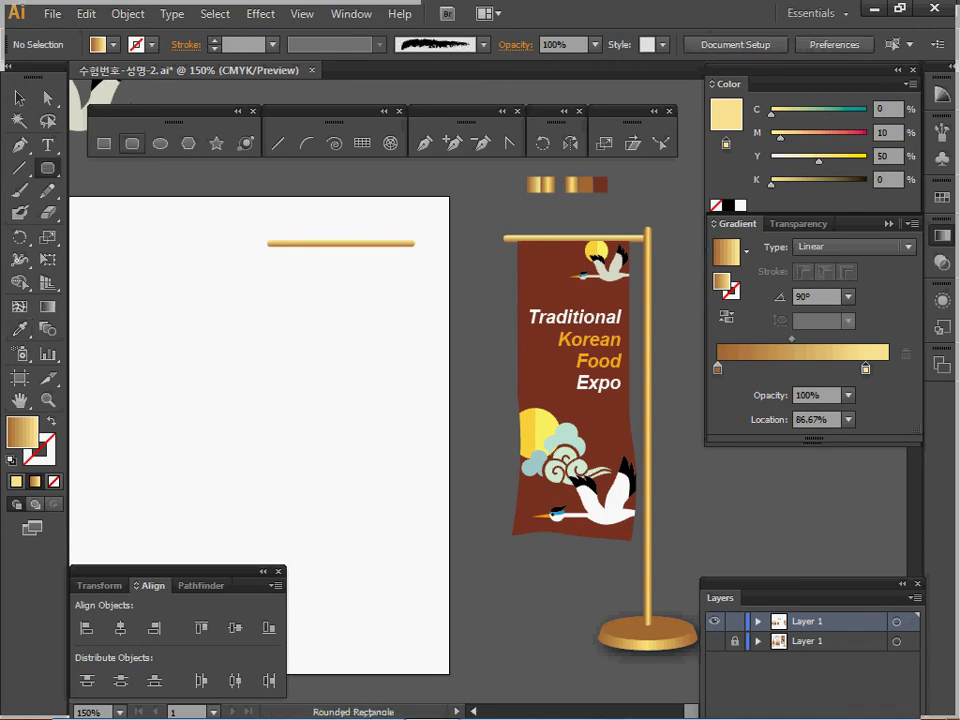
{"action": "left_click", "coordinate": [345, 320]}
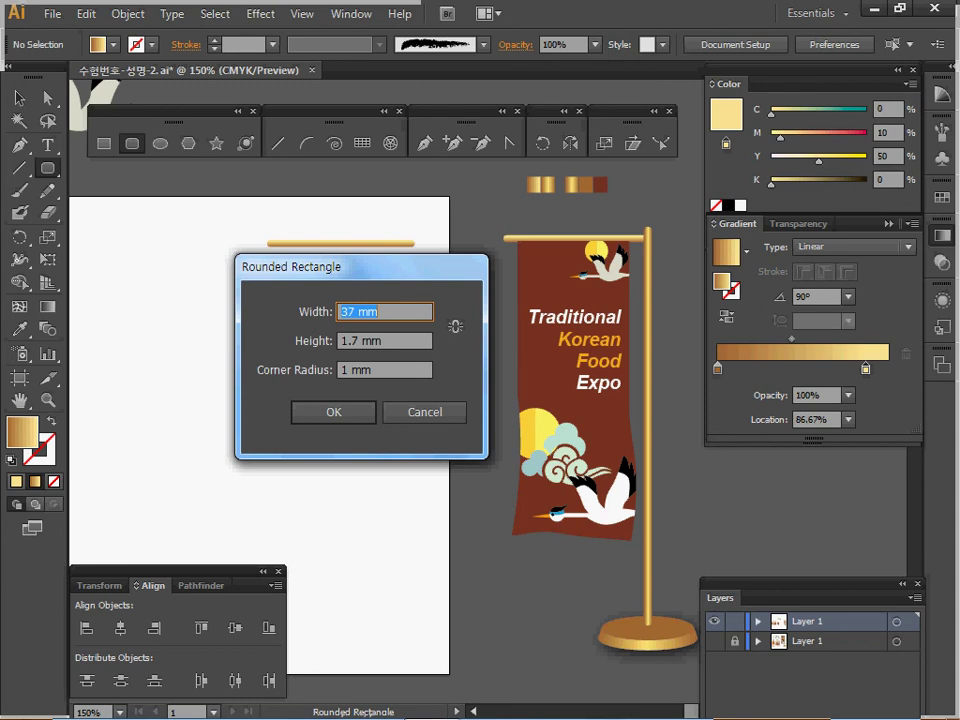
{"action": "type", "text": "2"}
{"action": "key", "text": "Tab"}
{"action": "type", "text": "100"}
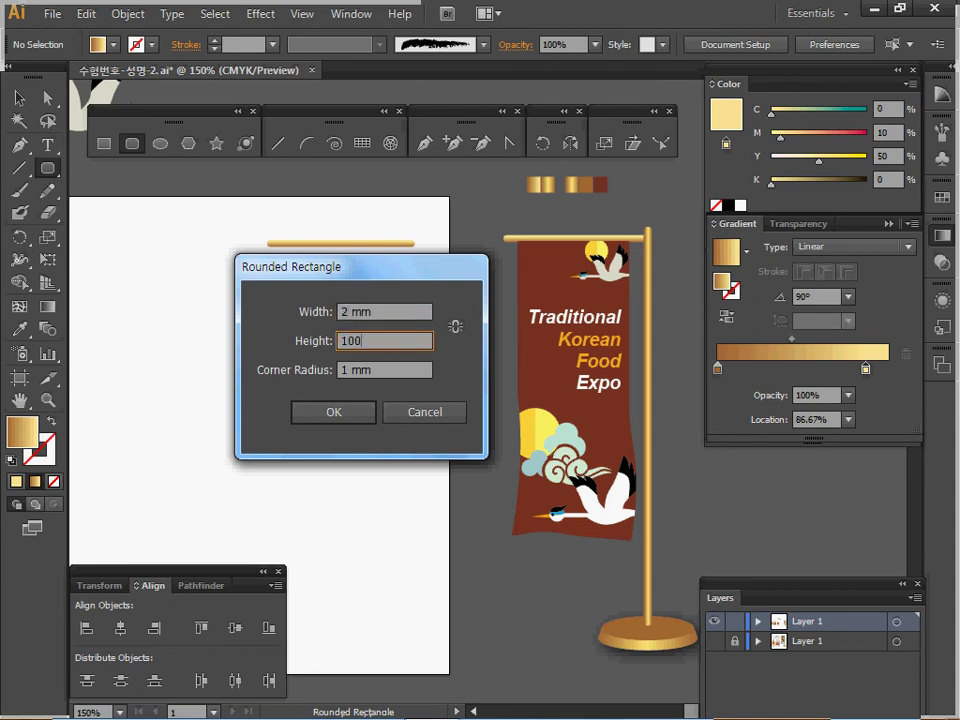
{"action": "key", "text": "Tab"}
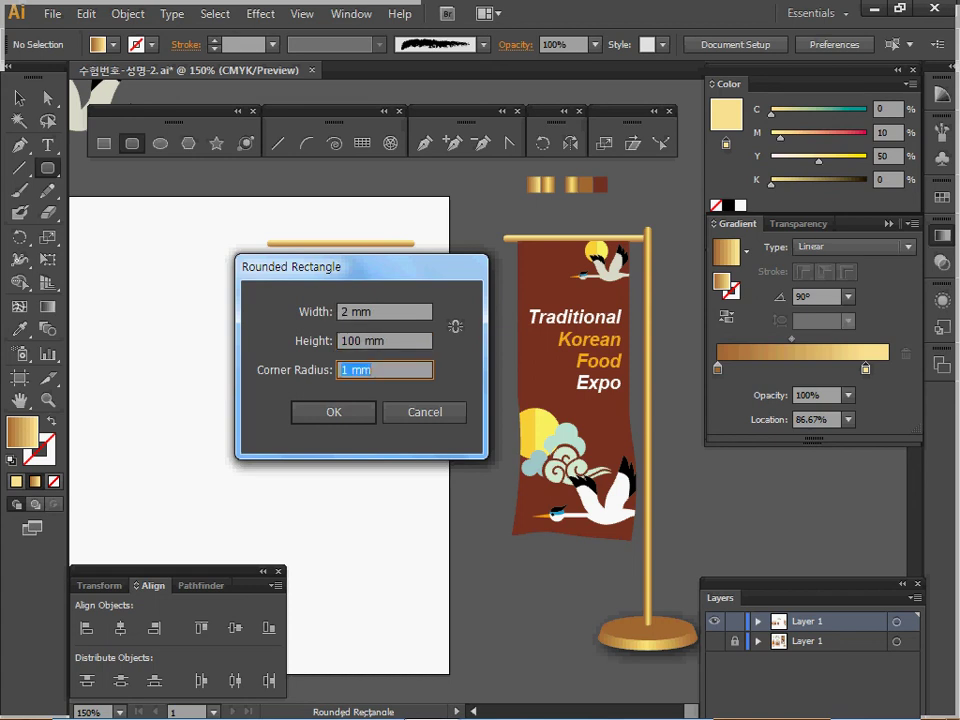
{"action": "key", "text": "Return"}
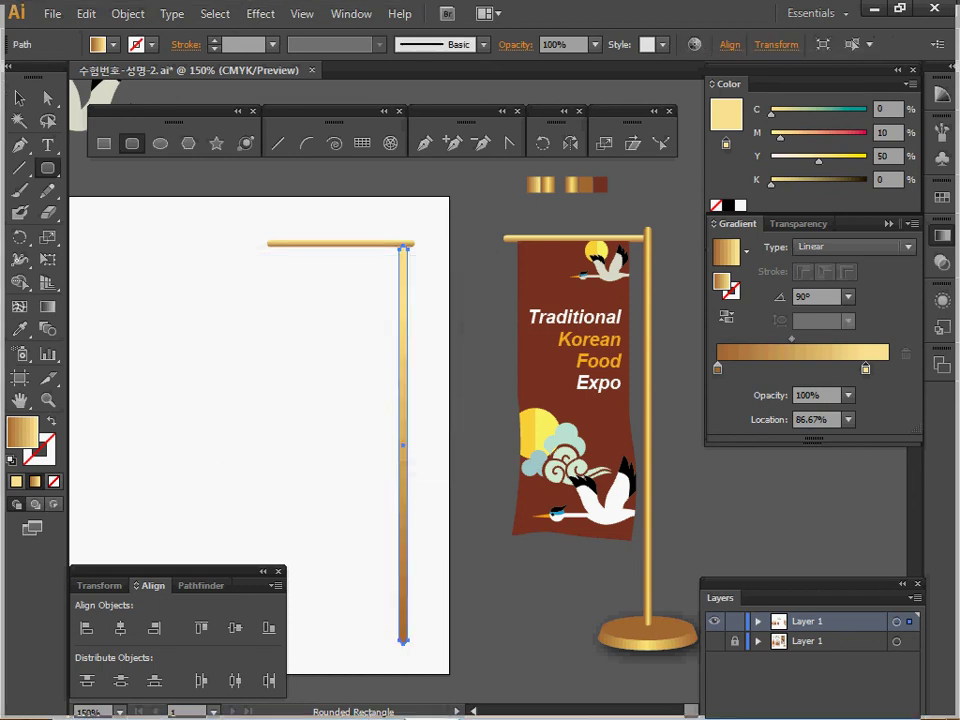
{"action": "left_click", "coordinate": [428, 440], "text": "ctrl"}
{"action": "mouse_move", "coordinate": [403, 430]}
{"action": "left_mouse_down"}
{"action": "mouse_move", "coordinate": [413, 392]}
{"action": "mouse_move", "coordinate": [411, 426]}
{"action": "left_mouse_up"}
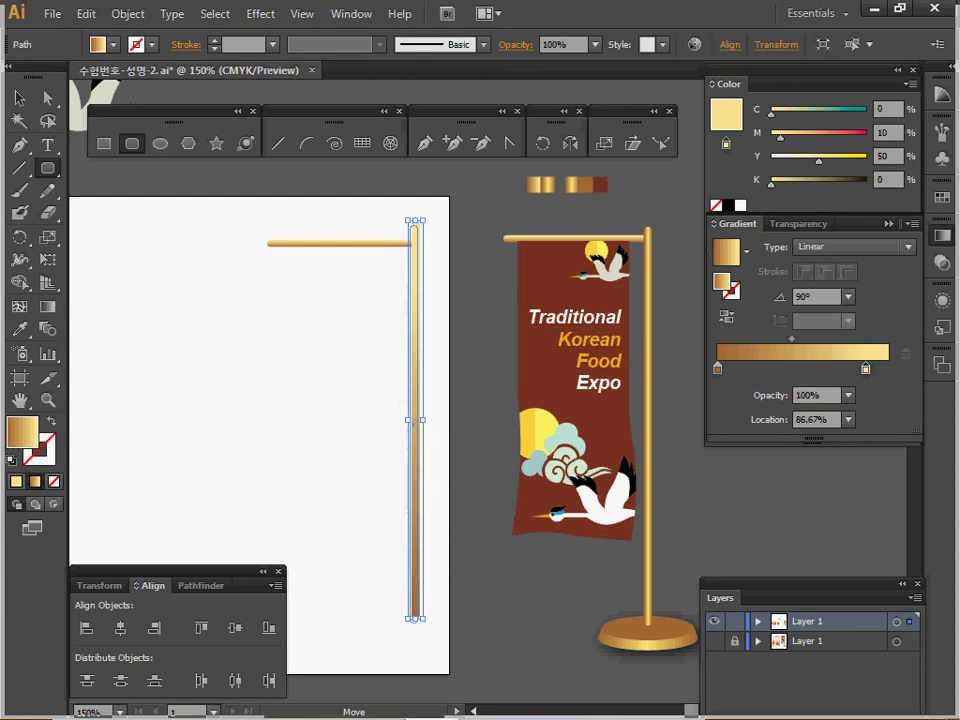
{"action": "key", "text": "m"}
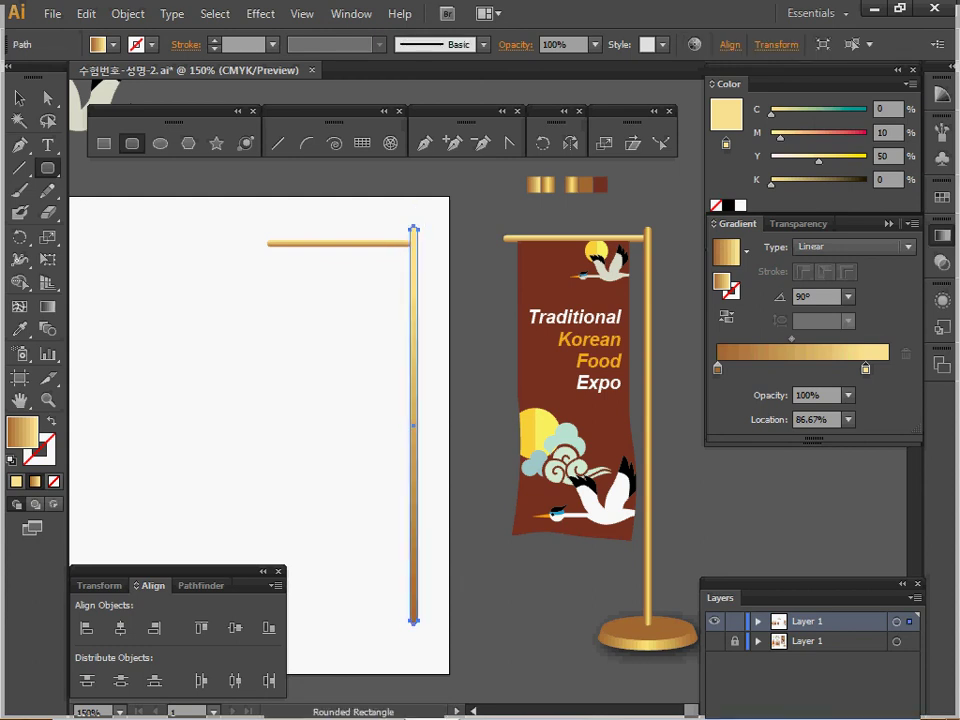
Fill the pole with the reference's brown-gold-brown gradient swatch at a 0° angle and save the document.
{"action": "key", "text": "i"}
{"action": "left_click", "coordinate": [548, 185]}
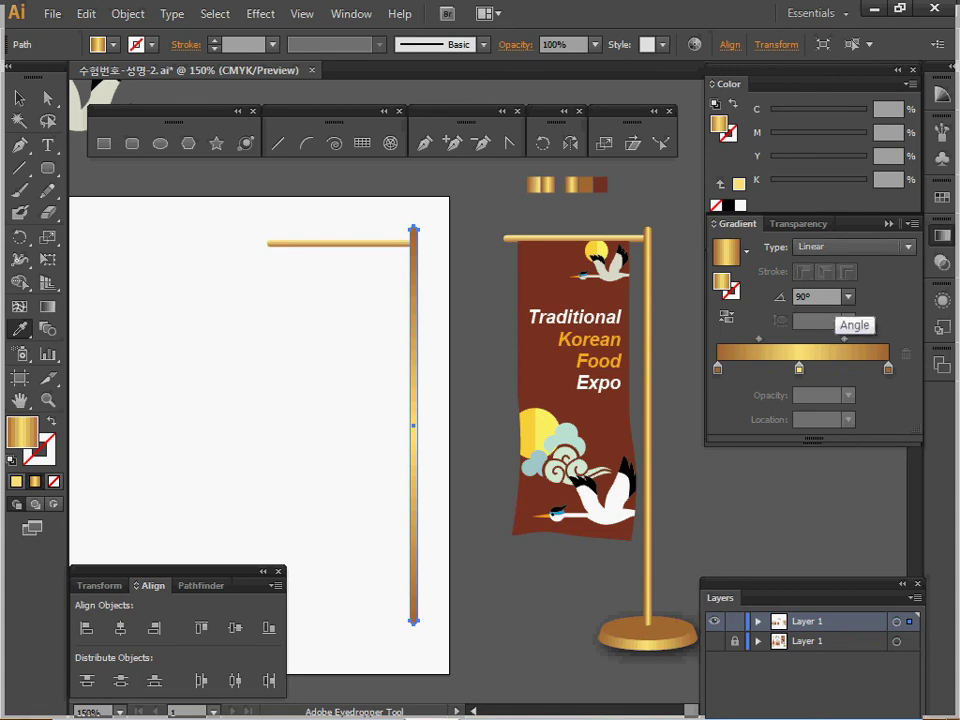
{"action": "left_click", "coordinate": [848, 296]}
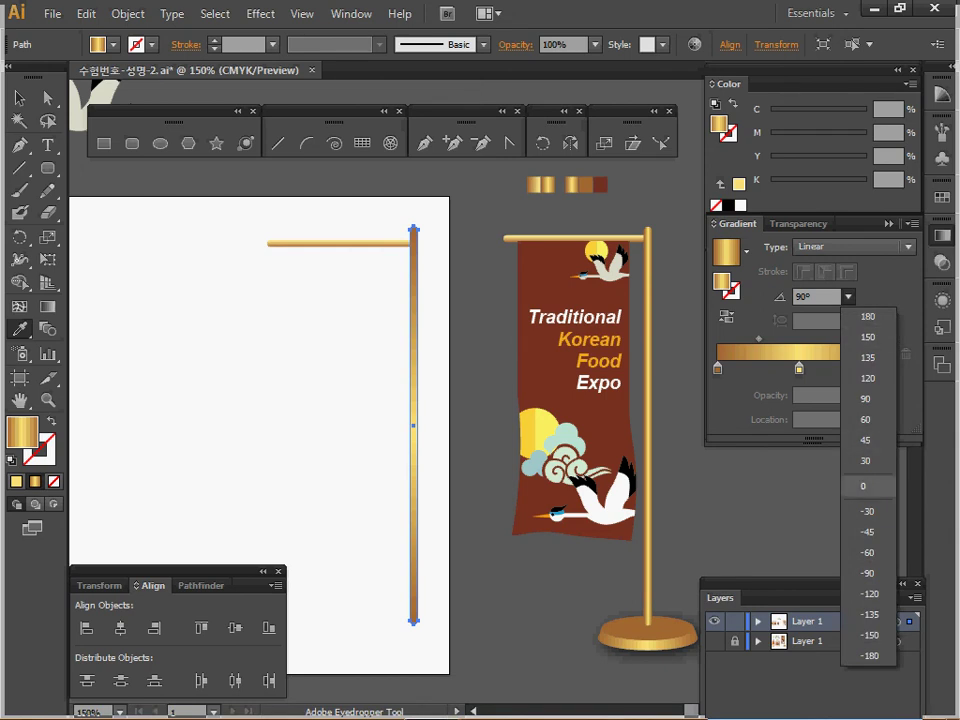
{"action": "left_click", "coordinate": [864, 486]}
{"action": "left_click", "coordinate": [718, 369]}
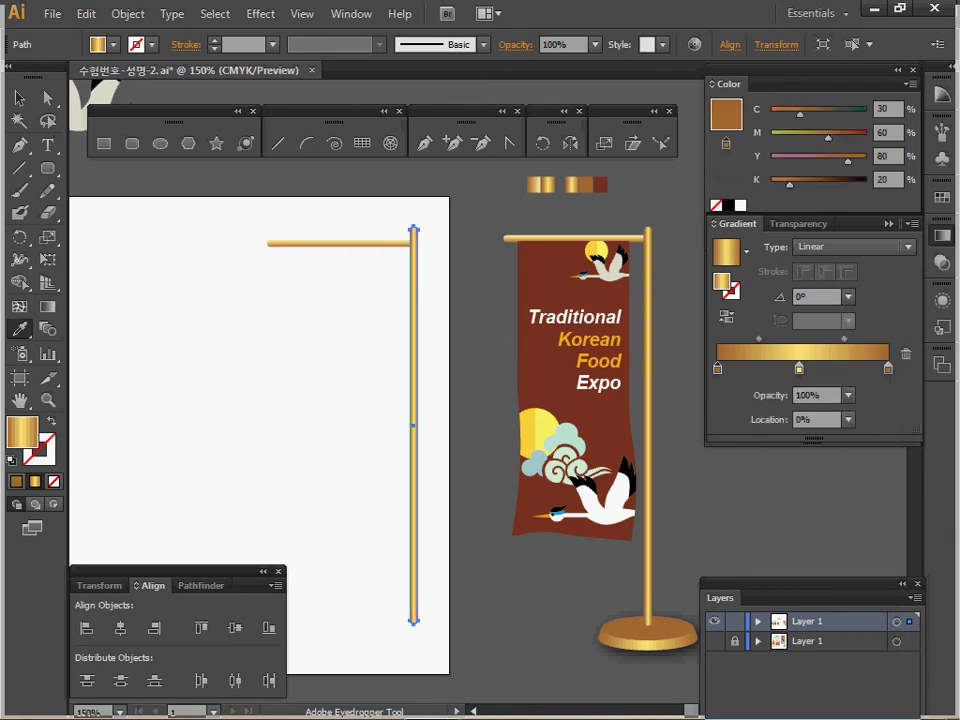
{"action": "left_click", "coordinate": [888, 369]}
{"action": "left_click", "coordinate": [799, 369]}
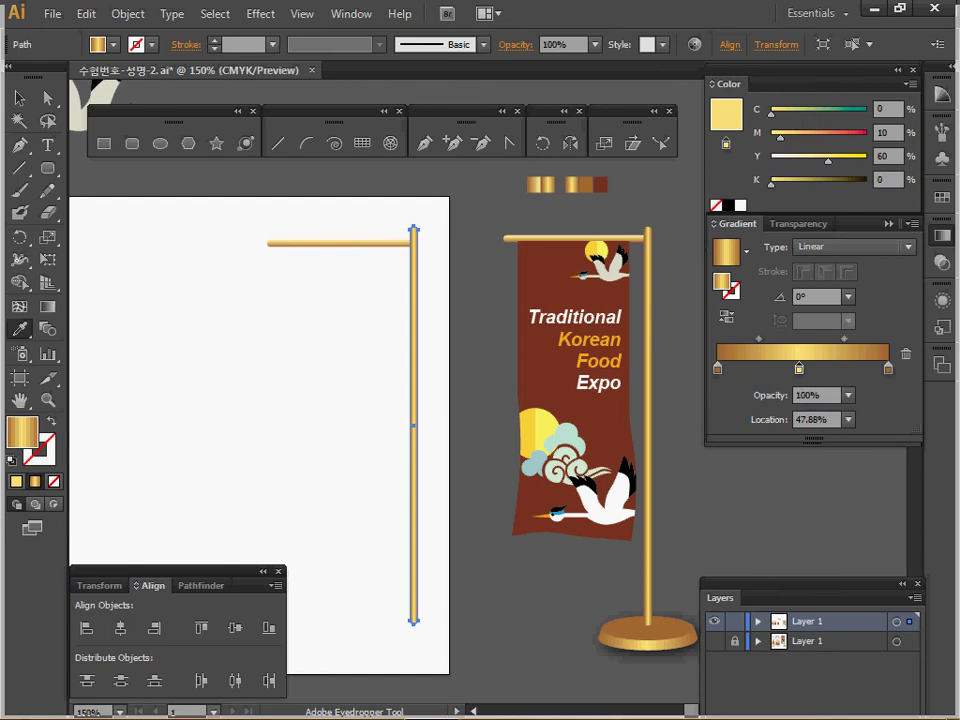
{"action": "key", "text": "v"}
{"action": "key", "text": "ctrl+shift+a"}
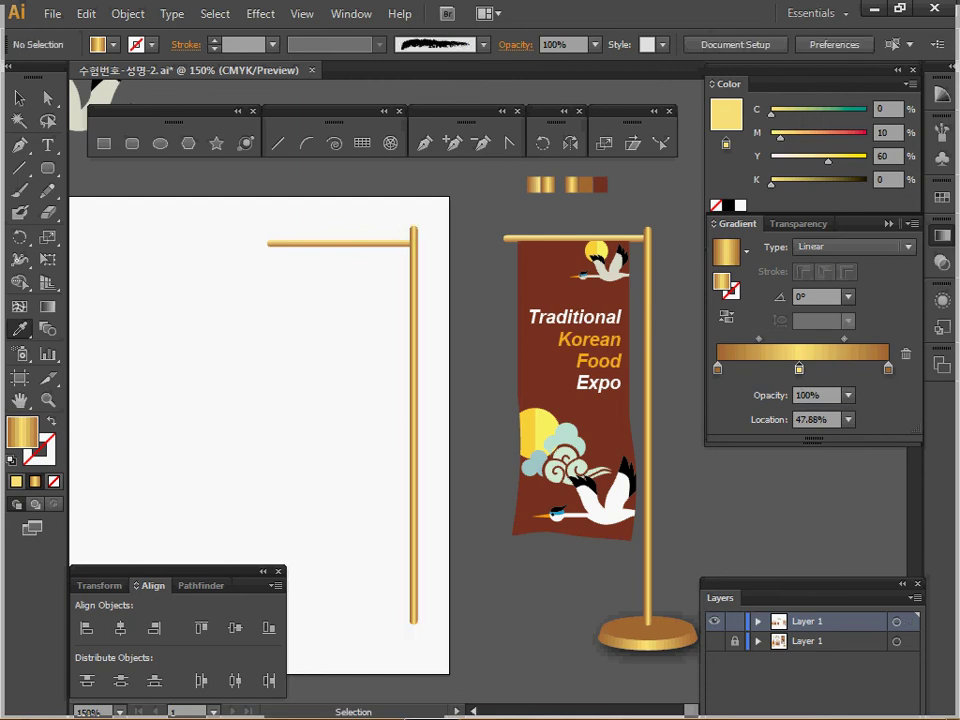
{"action": "key", "text": "ctrl+s"}
Restore the default white fill and black stroke, and draw a 23 by 6 mm ellipse at the pole's foot for the base.
{"action": "left_click", "coordinate": [431, 572], "text": "ctrl"}
{"action": "left_click_drag", "start_coordinate": [431, 572], "coordinate": [349, 546]}
{"action": "left_click", "coordinate": [463, 430], "text": "ctrl"}
{"action": "left_click_drag", "start_coordinate": [463, 430], "coordinate": [308, 465]}
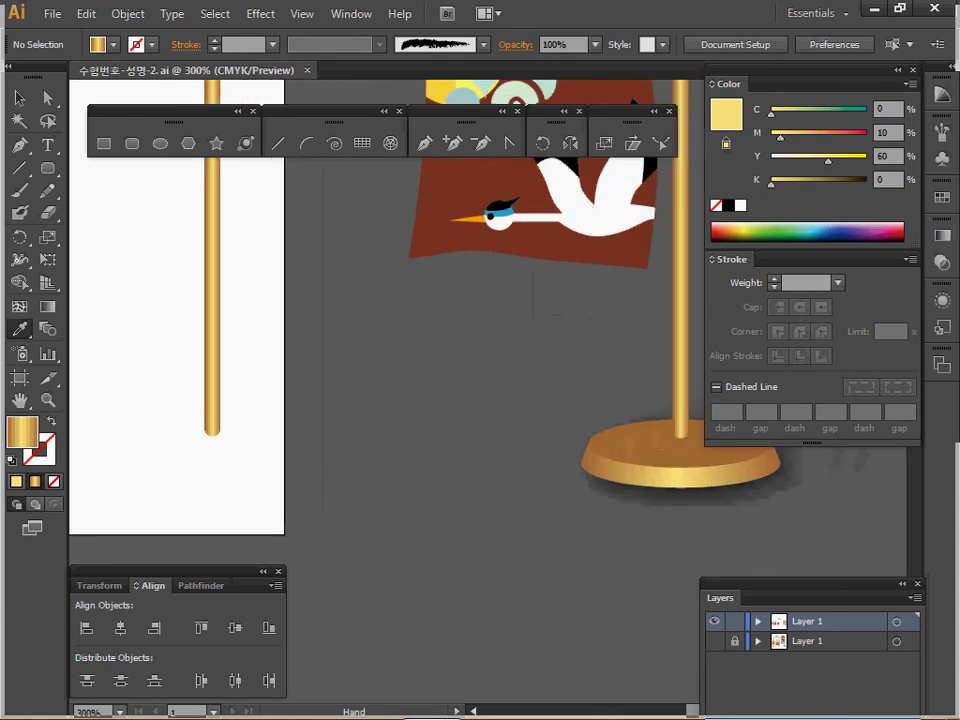
{"action": "key", "text": "d"}
{"action": "key", "text": "m"}
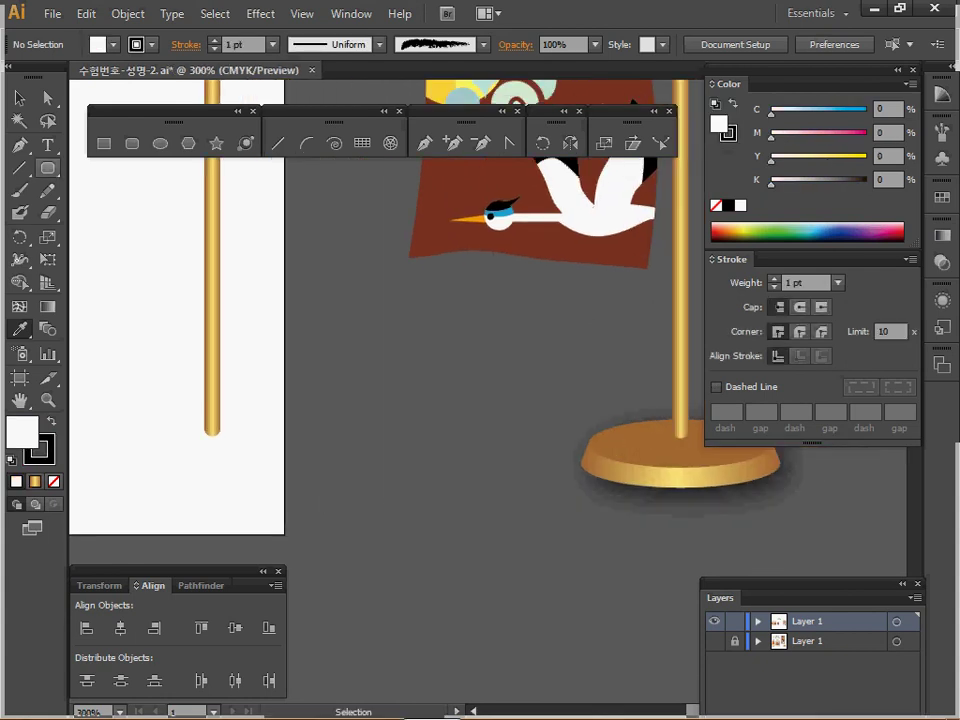
{"action": "key", "text": "l"}
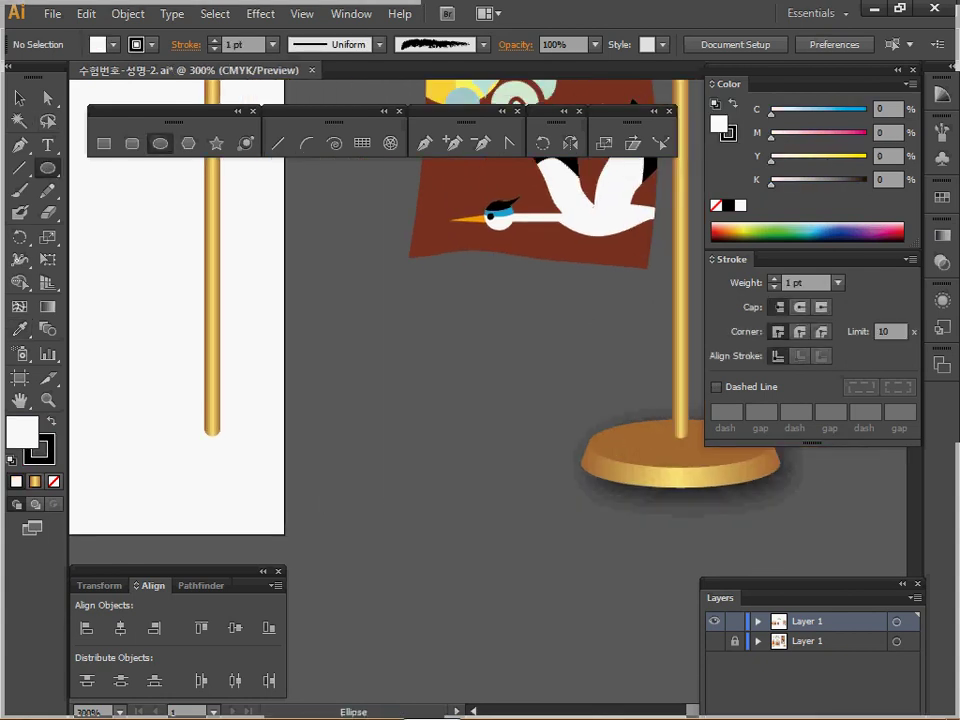
{"action": "left_click", "coordinate": [379, 318]}
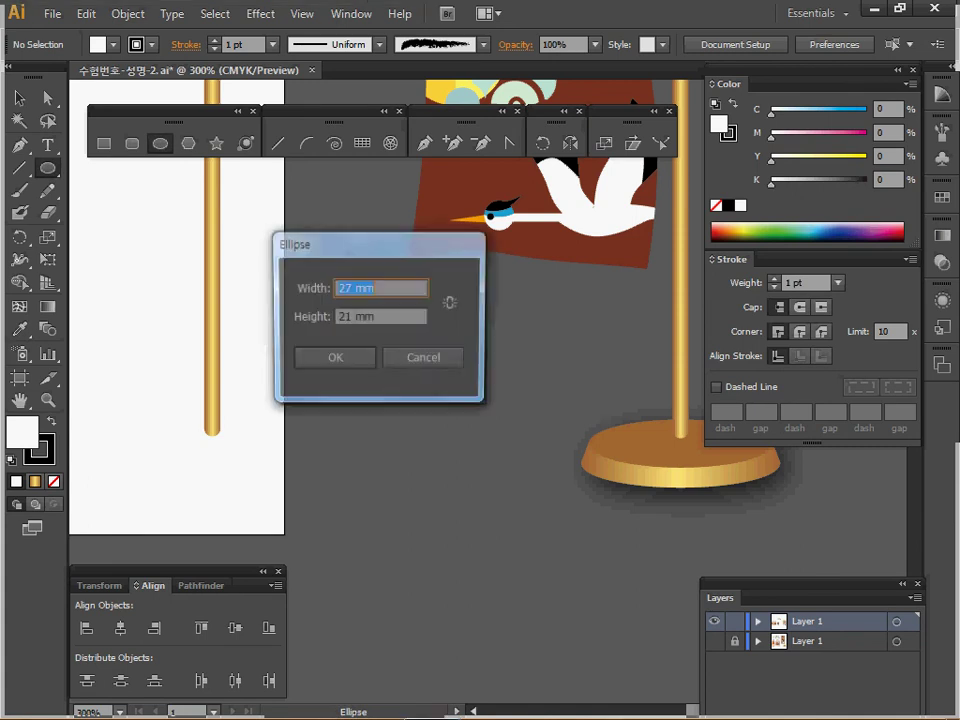
{"action": "type", "text": "23"}
{"action": "key", "text": "Tab"}
{"action": "type", "text": "6"}
{"action": "key", "text": "Return"}
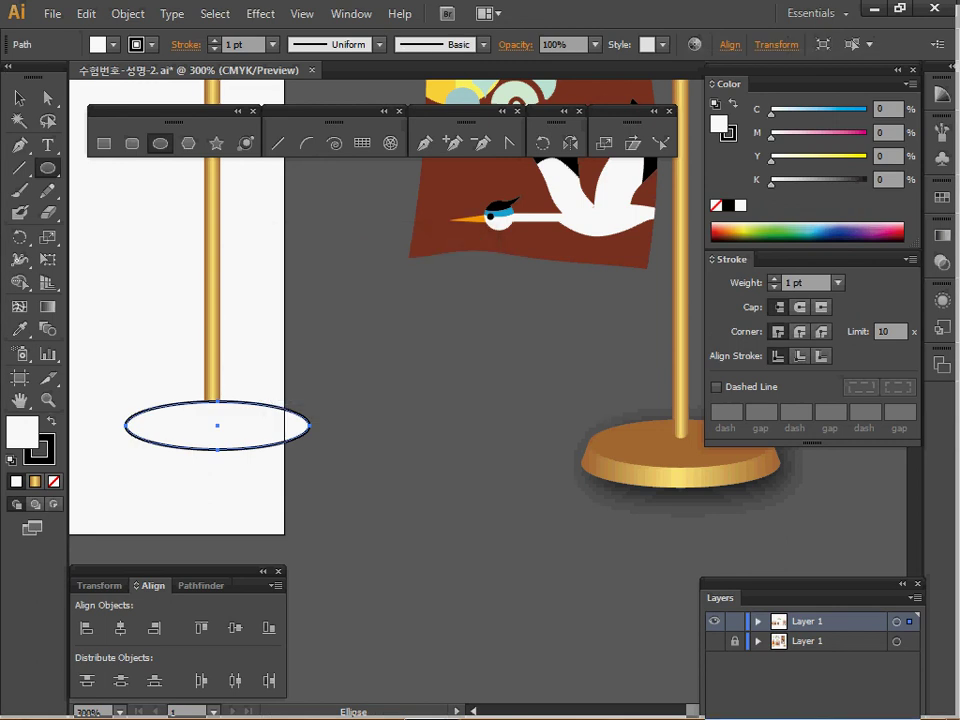
Centre the base ellipse horizontally under the pole and shift it slightly down over the pole's foot.
{"action": "left_click_drag", "start_coordinate": [217, 425], "coordinate": [211, 427]}
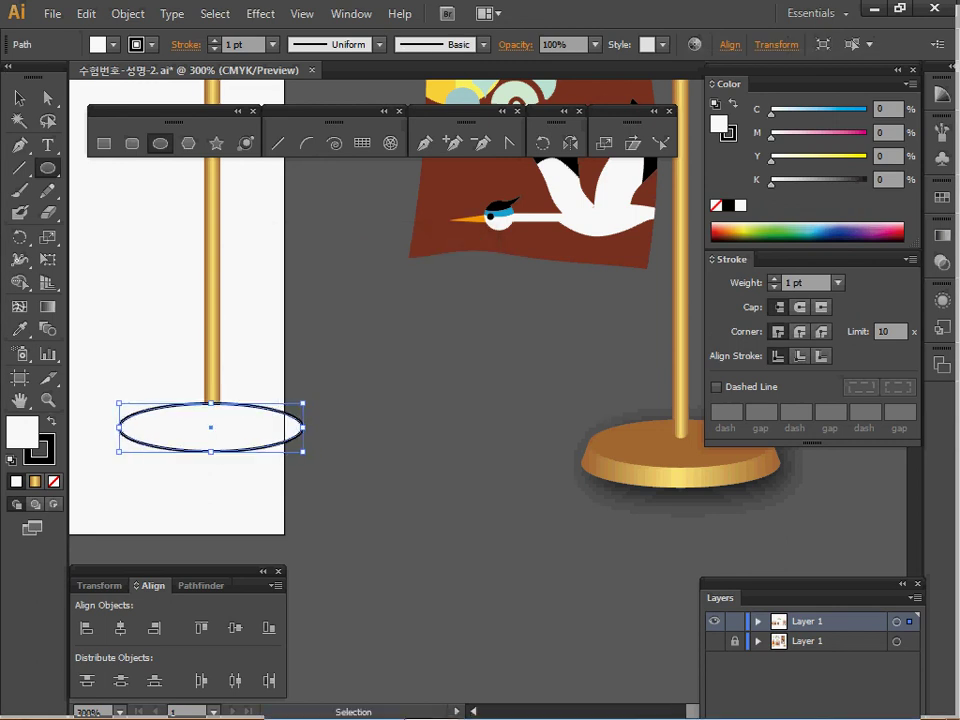
{"action": "key", "text": "ctrl+shift+a"}
{"action": "left_click_drag", "start_coordinate": [113, 355], "coordinate": [236, 424]}
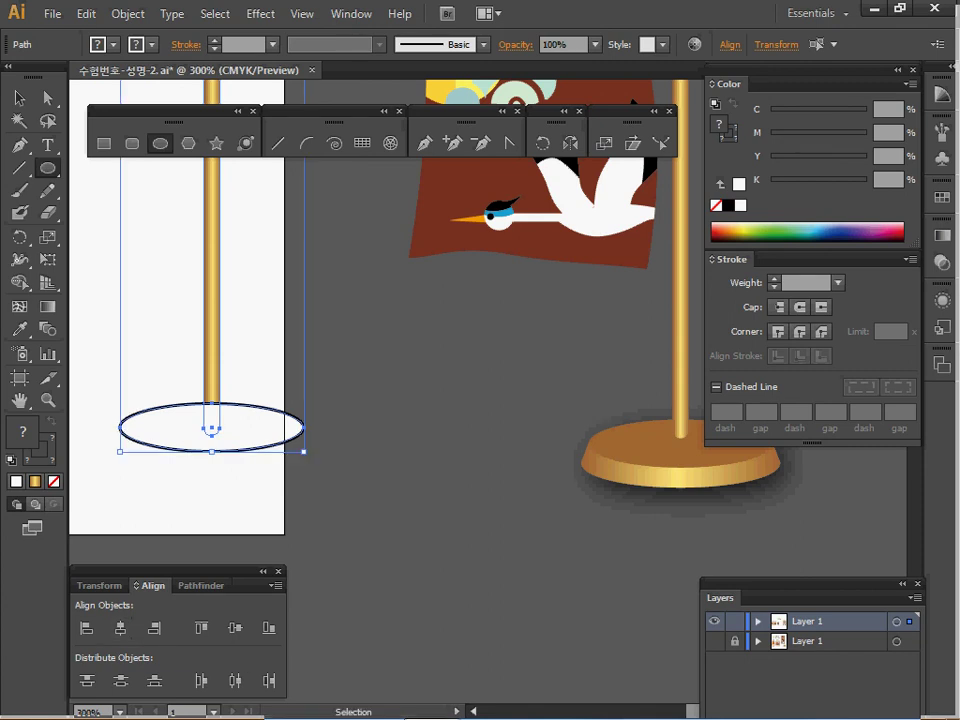
{"action": "key", "text": "ctrl+shift+a"}
{"action": "left_click_drag", "start_coordinate": [212, 427], "coordinate": [212, 431]}
{"action": "left_click", "coordinate": [211, 428], "text": "ctrl+shift"}
{"action": "key", "text": "ctrl+shift+a"}
{"action": "left_click", "coordinate": [212, 431], "text": "ctrl"}
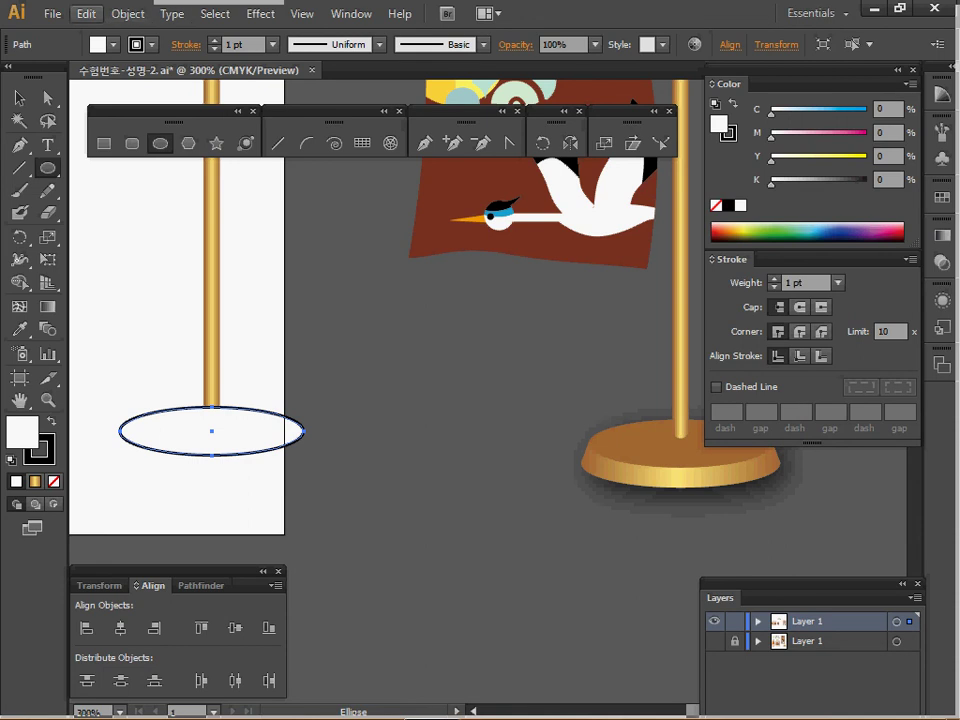
Make a copy of the base ellipse with Transform Each, scaled 108% horizontally and moved 2.5 mm vertically.
{"action": "left_click", "coordinate": [127, 13]}
{"action": "mouse_move", "coordinate": [162, 35]}
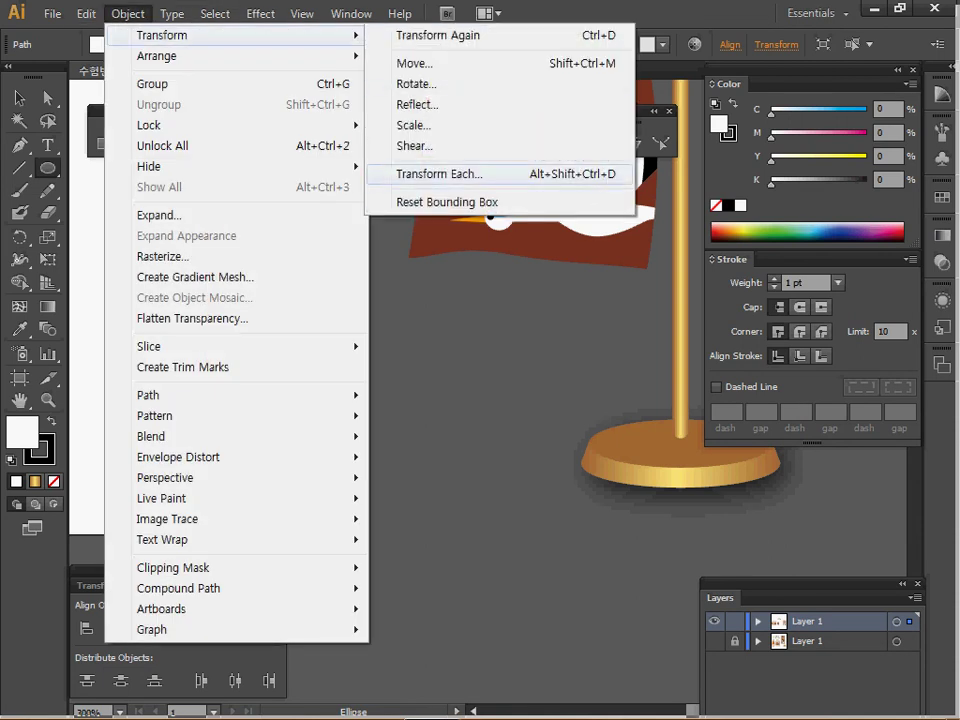
{"action": "left_click", "coordinate": [440, 173]}
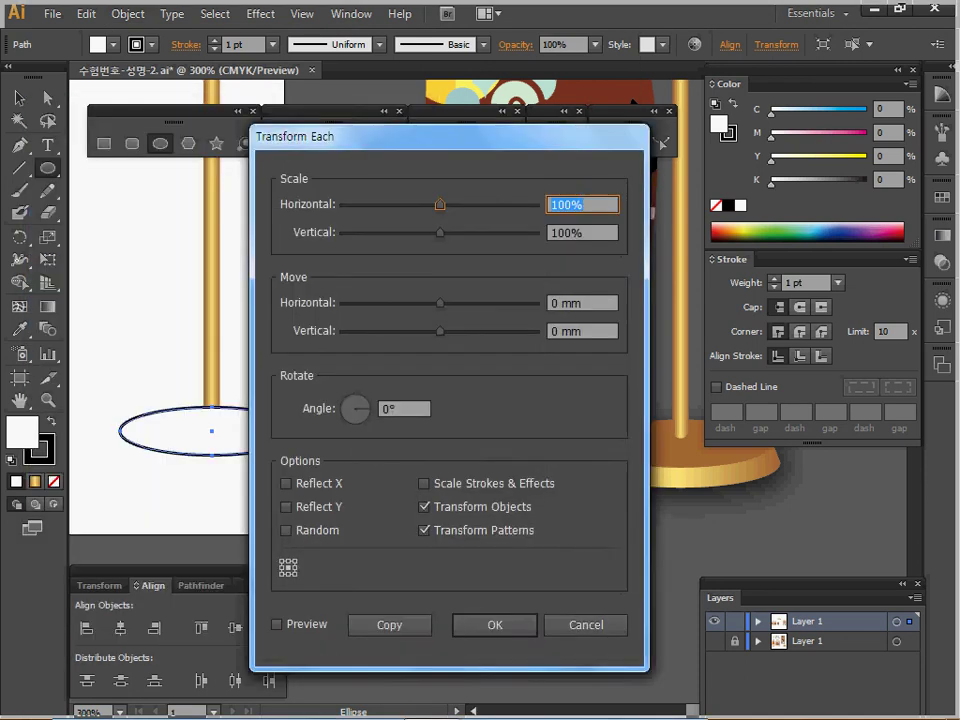
{"action": "left_click_drag", "start_coordinate": [440, 137], "coordinate": [558, 114]}
{"action": "left_click", "coordinate": [396, 601]}
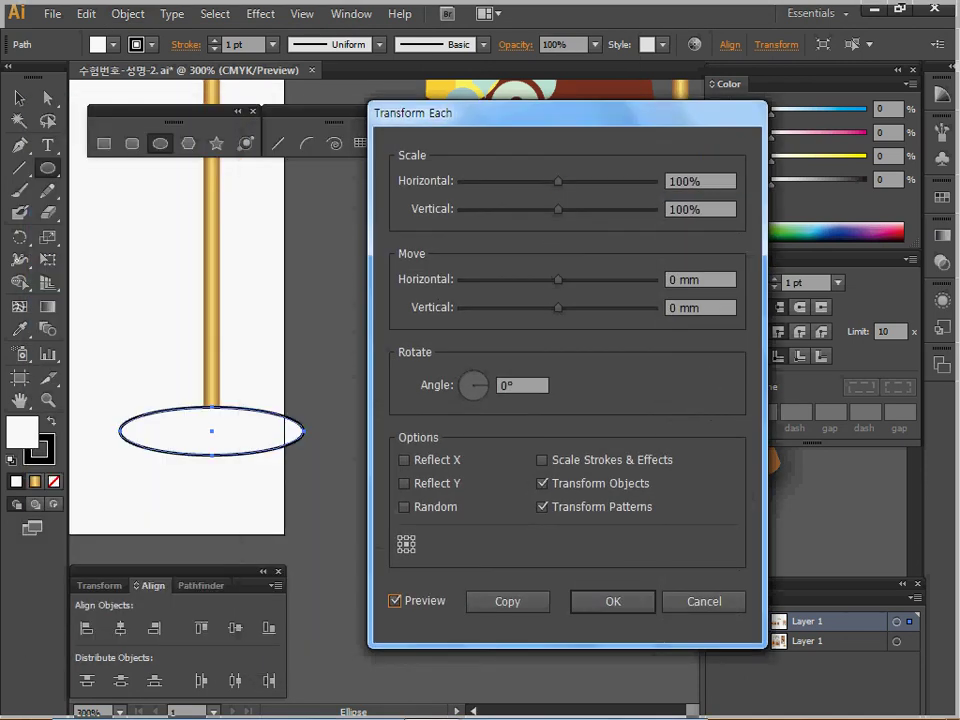
{"action": "double_click", "coordinate": [686, 181]}
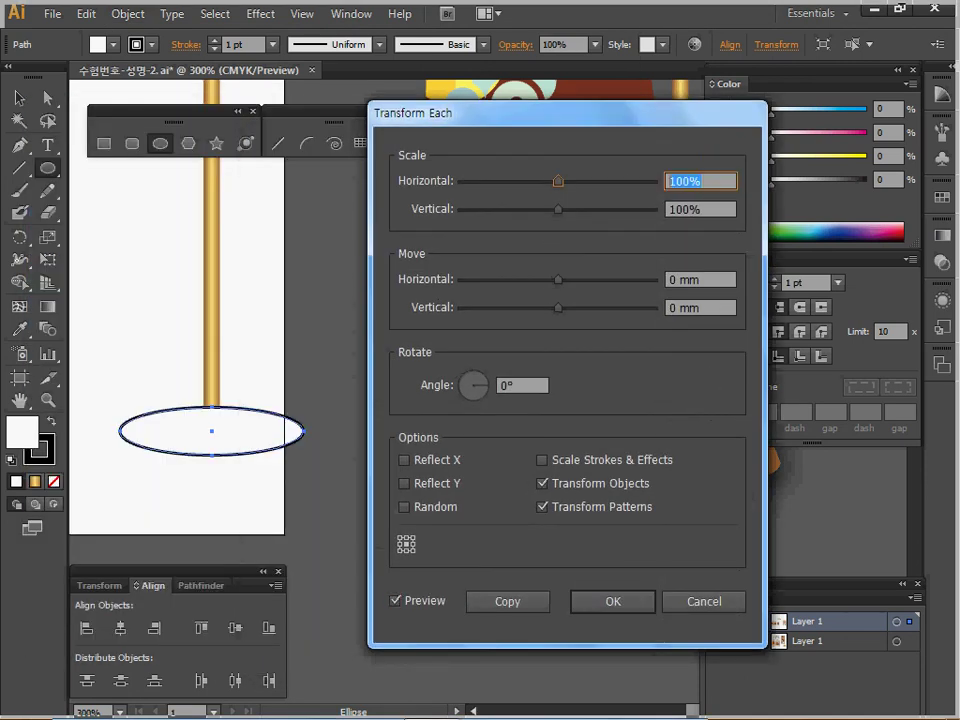
{"action": "type", "text": "108"}
{"action": "key", "text": "Tab"}
{"action": "key", "text": "Tab"}
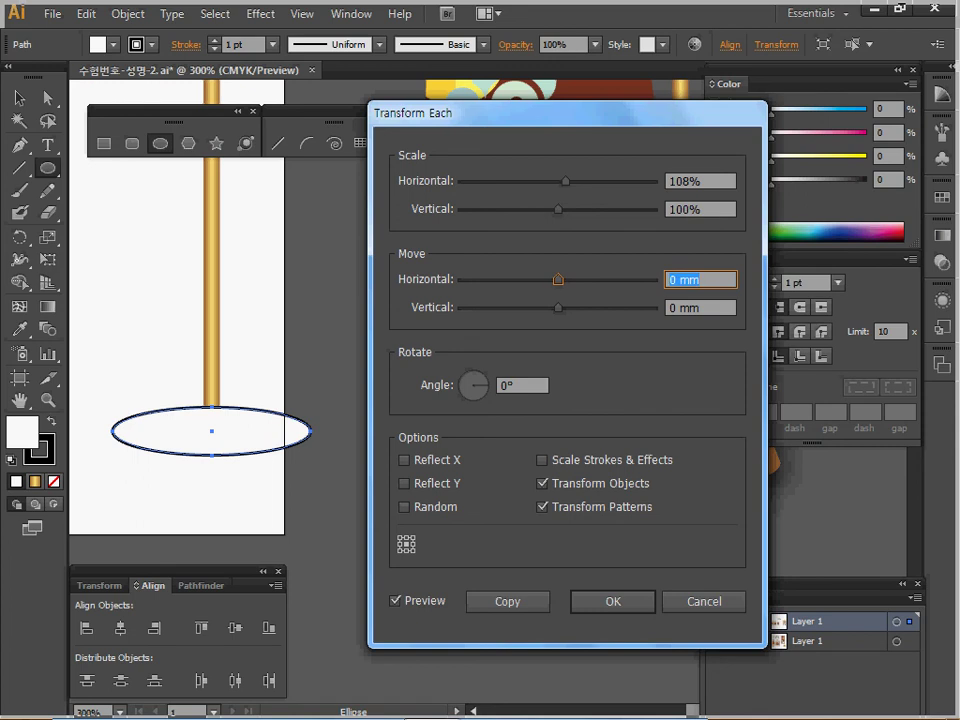
{"action": "key", "text": "Tab"}
{"action": "type", "text": "2.5"}
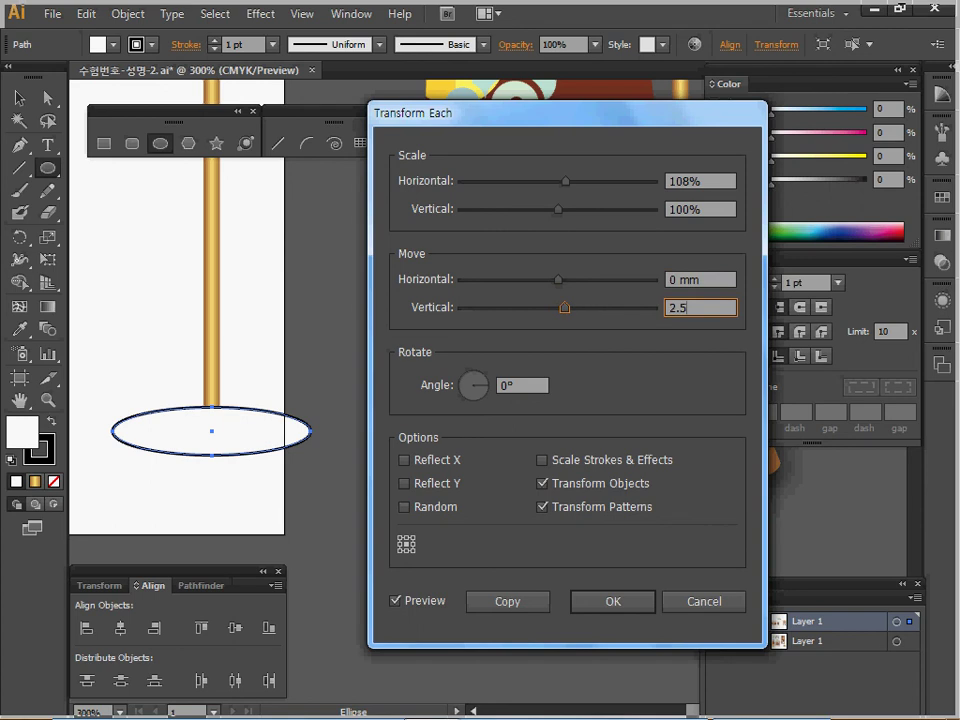
{"action": "key", "text": "Tab"}
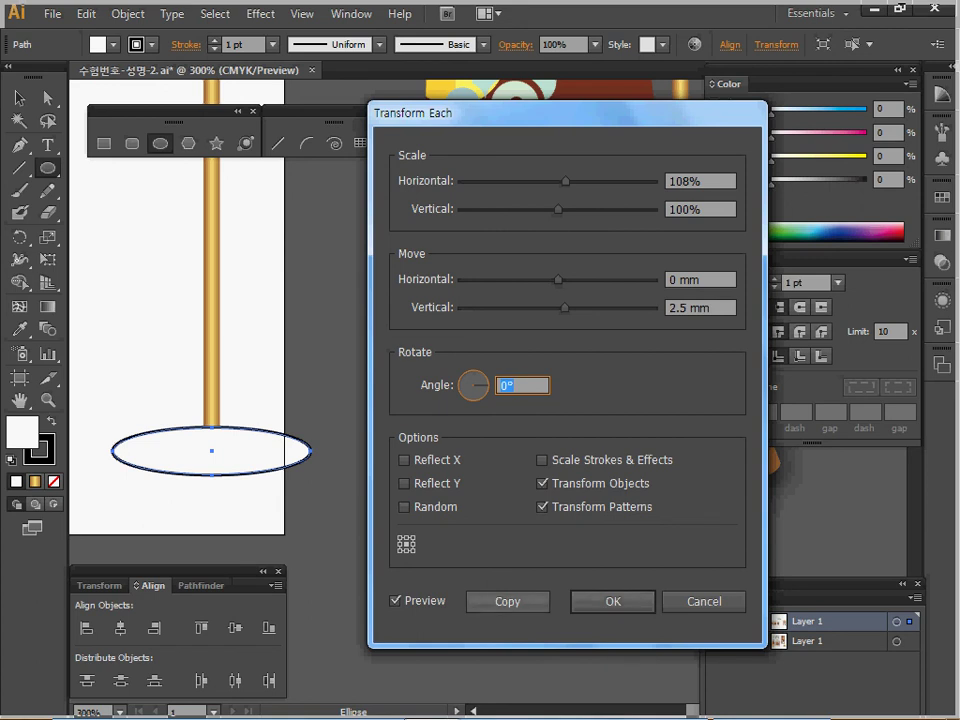
{"action": "key", "text": "Tab"}
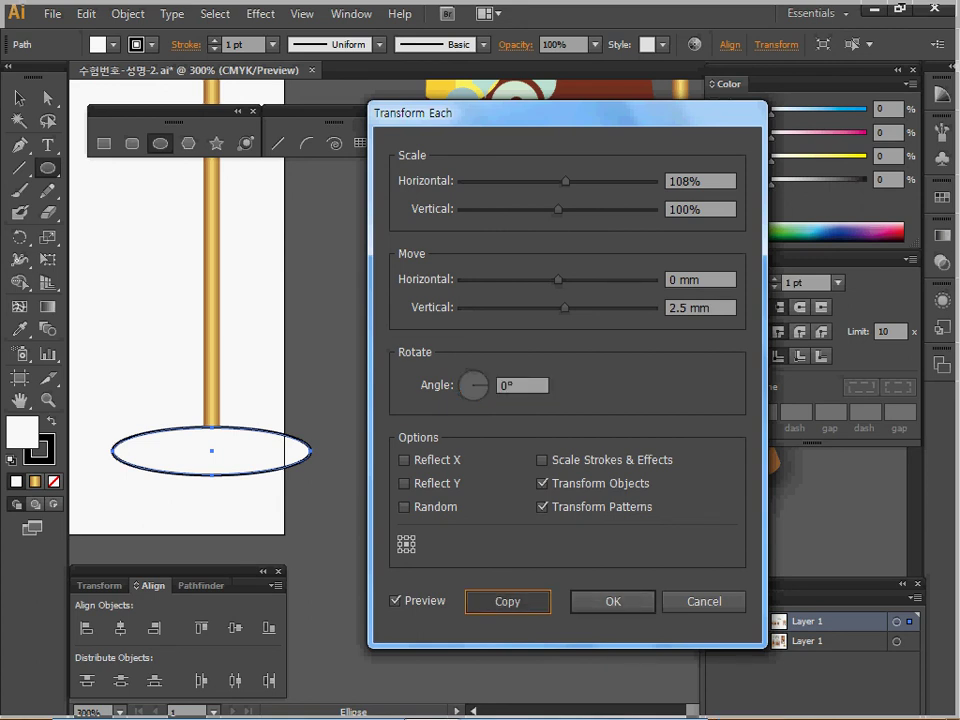
{"action": "key", "text": "Return"}
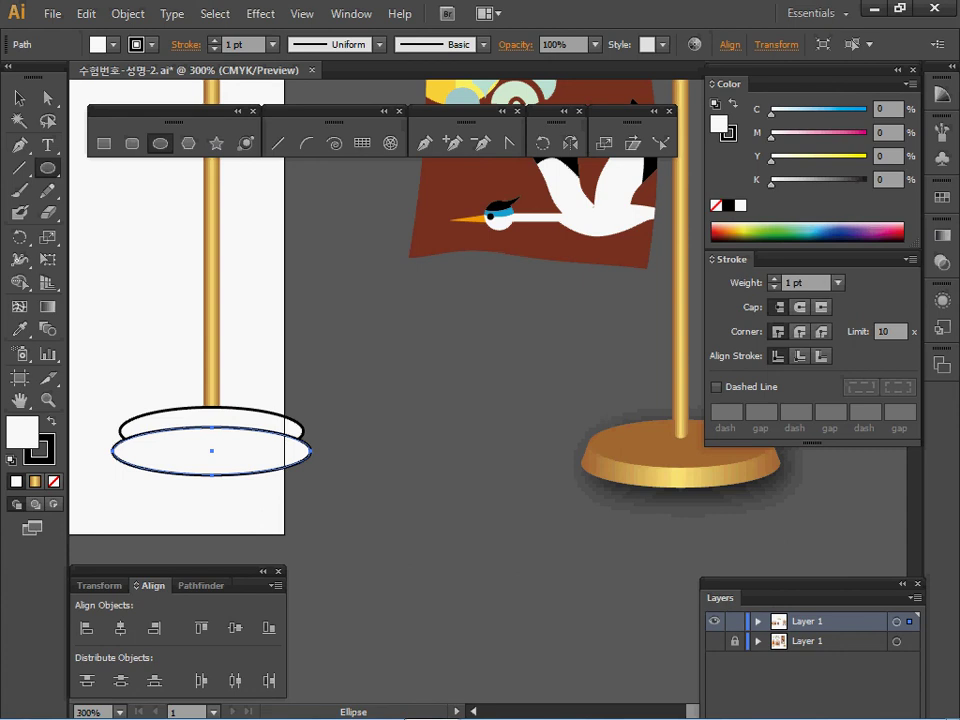
Draw a 25 by 2.6 mm rectangle for the side of the base.
{"action": "key", "text": "m"}
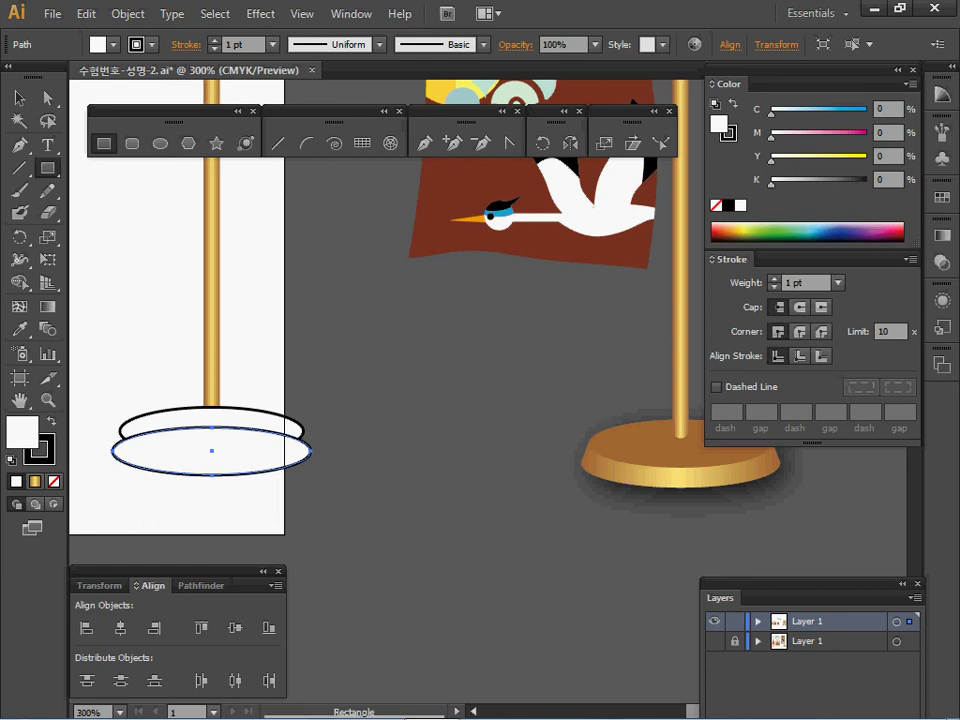
{"action": "left_click", "coordinate": [330, 310]}
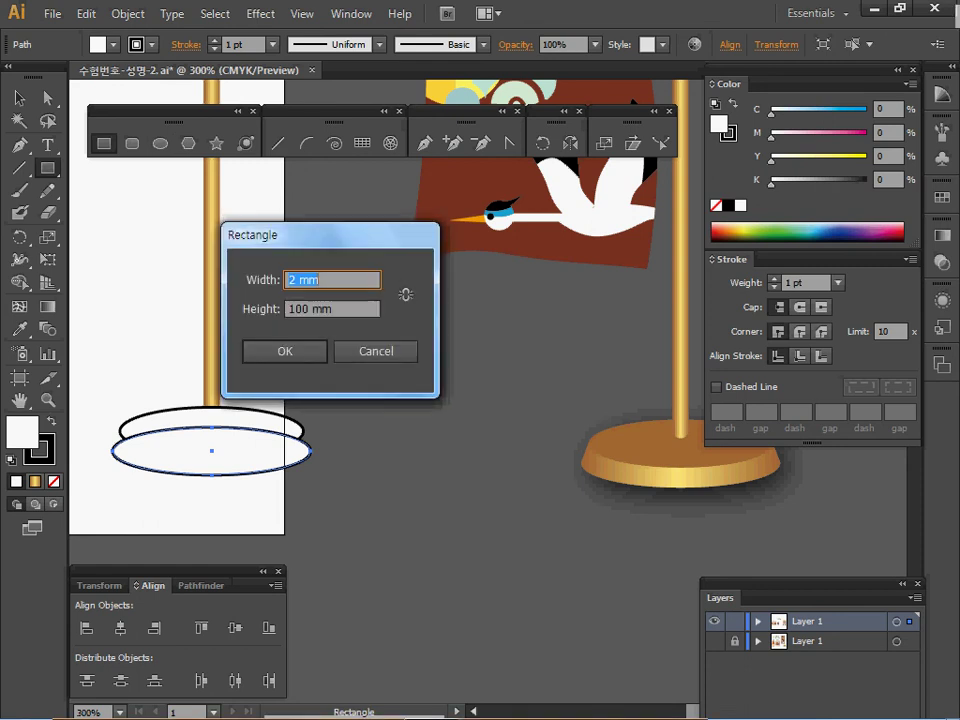
{"action": "type", "text": "25"}
{"action": "key", "text": "Tab"}
{"action": "type", "text": "2.5"}
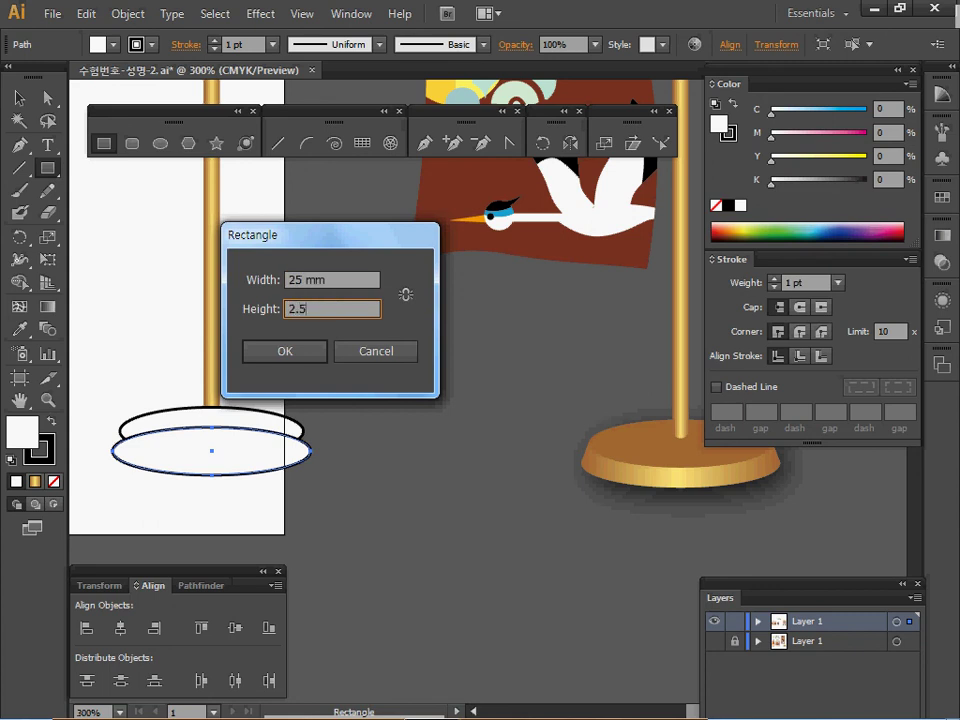
{"action": "key", "text": "BackSpace"}
{"action": "type", "text": "6"}
{"action": "key", "text": "Return"}
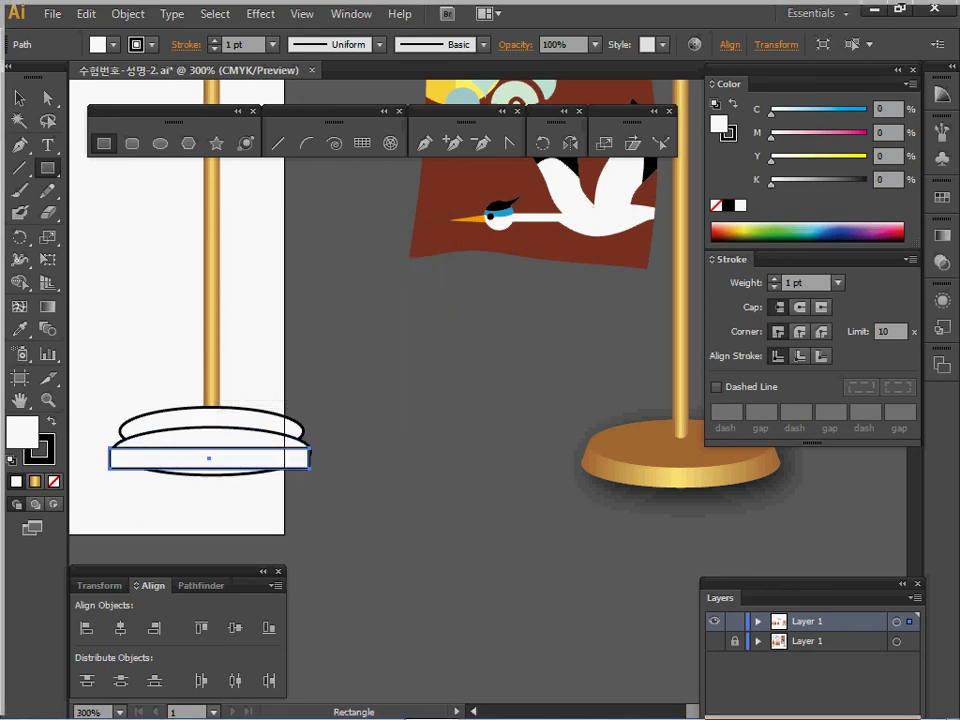
Place the rectangle across the two base ellipses and centre it horizontally with them.
{"action": "left_click_drag", "start_coordinate": [209, 458], "coordinate": [216, 443]}
{"action": "left_click", "coordinate": [203, 453], "text": "ctrl"}
{"action": "left_click", "coordinate": [484, 419], "text": "ctrl"}
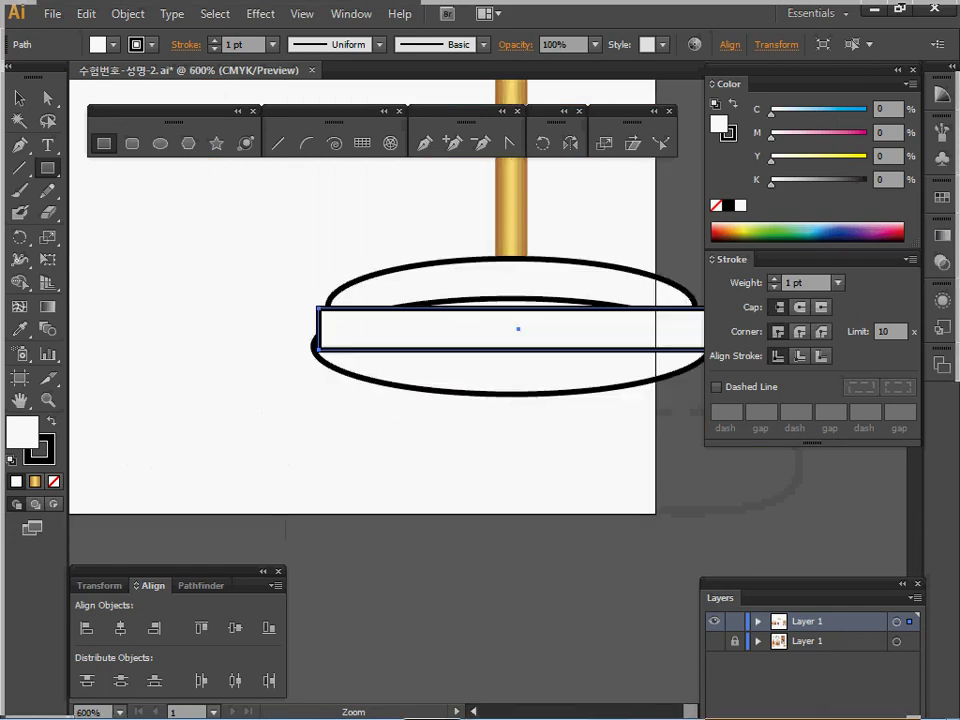
{"action": "left_click", "coordinate": [504, 389], "text": "ctrl"}
{"action": "left_click_drag", "start_coordinate": [504, 389], "coordinate": [403, 428]}
{"action": "left_click", "coordinate": [261, 260], "text": "ctrl"}
{"action": "left_click_drag", "start_coordinate": [261, 260], "coordinate": [275, 490]}
{"action": "left_click_drag", "start_coordinate": [294, 541], "coordinate": [471, 208]}
{"action": "key", "text": "v"}
{"action": "key", "text": "ctrl+shift+a"}
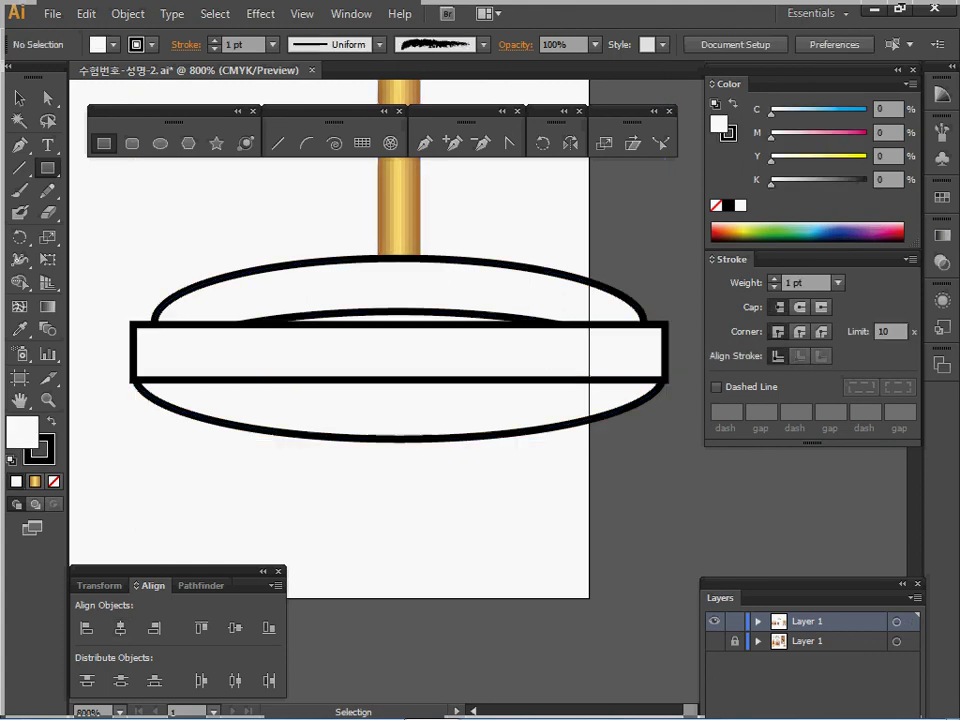
In Outline view, raise the rectangle to meet both ellipses' widest points, centre the three base shapes horizontally, and return to Preview.
{"action": "key", "text": "ctrl+y"}
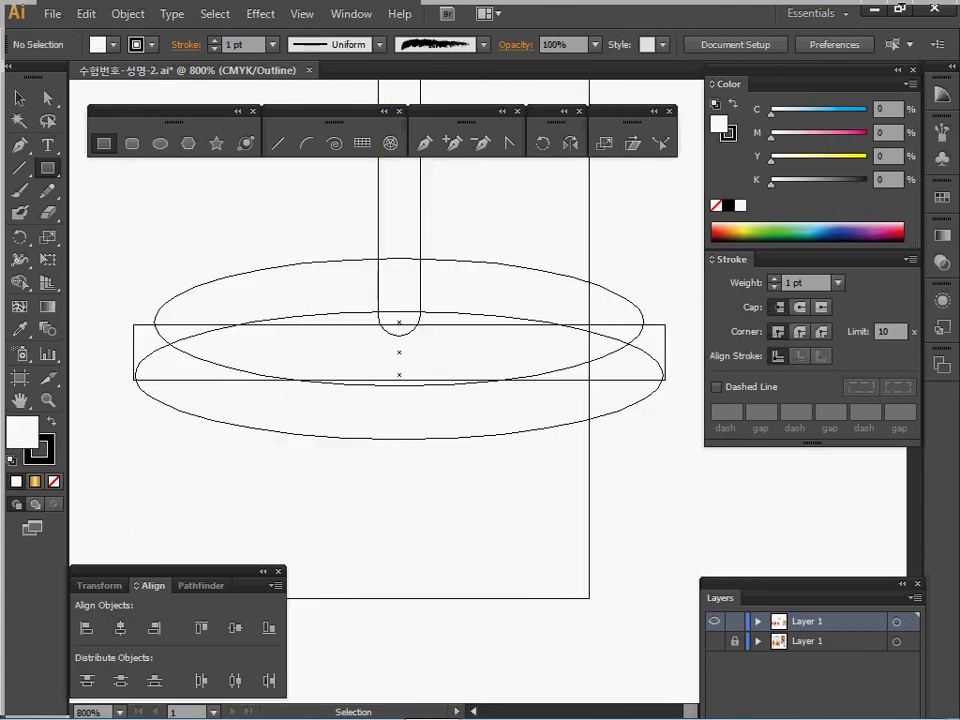
{"action": "left_click", "coordinate": [399, 352], "text": "ctrl"}
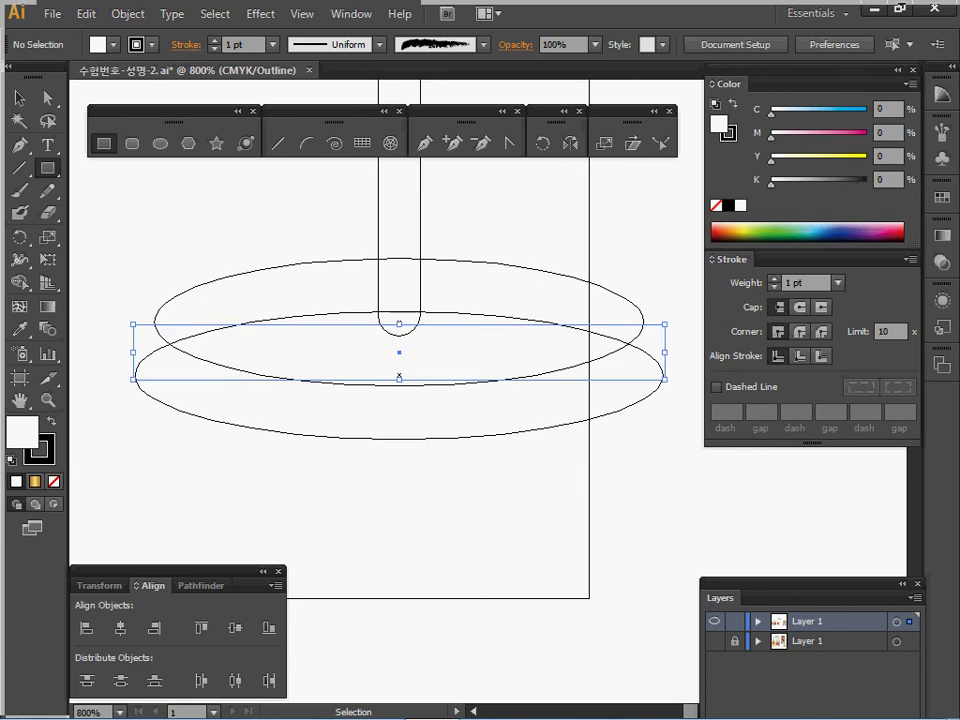
{"action": "key", "text": "Up"}
{"action": "key", "text": "Down"}
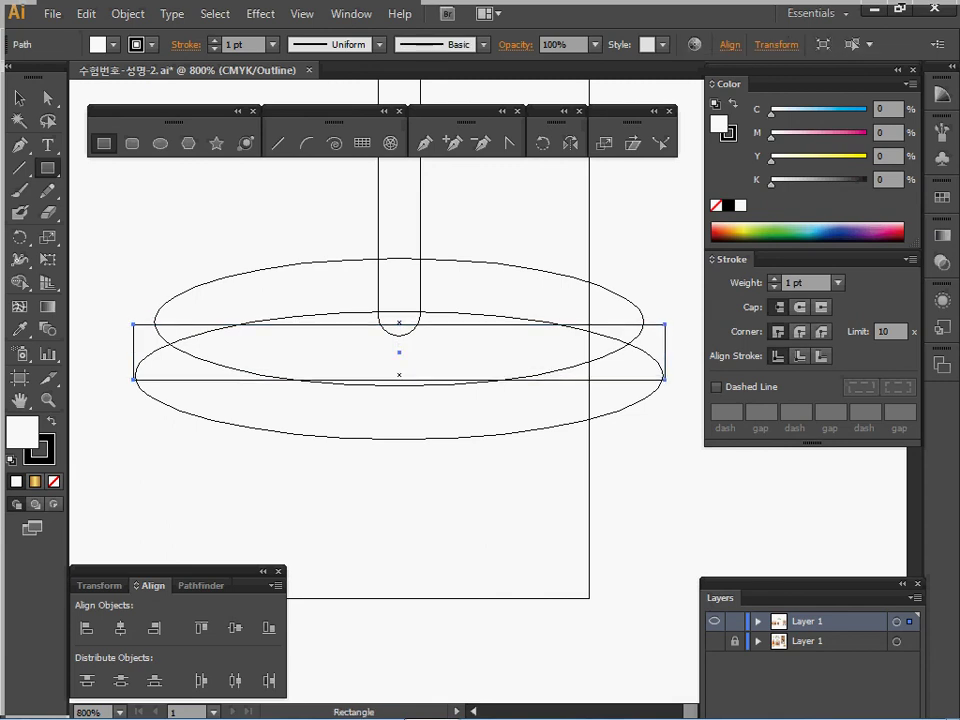
{"action": "left_click_drag", "start_coordinate": [399, 352], "coordinate": [400, 349]}
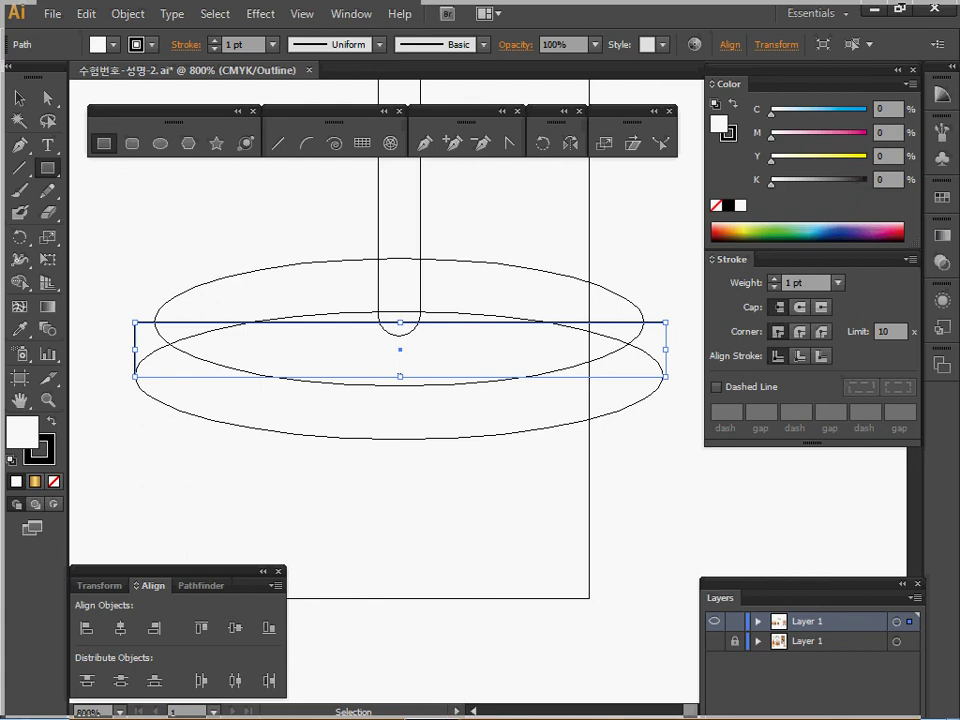
{"action": "key", "text": "ctrl+shift+a"}
{"action": "left_click_drag", "start_coordinate": [238, 460], "coordinate": [299, 294]}
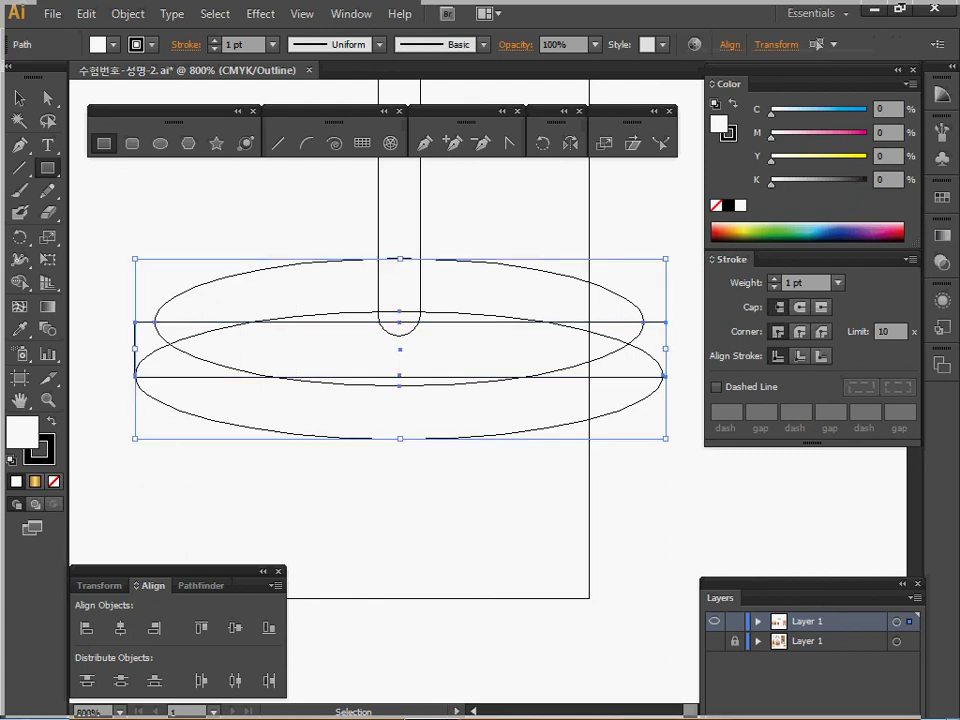
{"action": "left_click", "coordinate": [120, 628]}
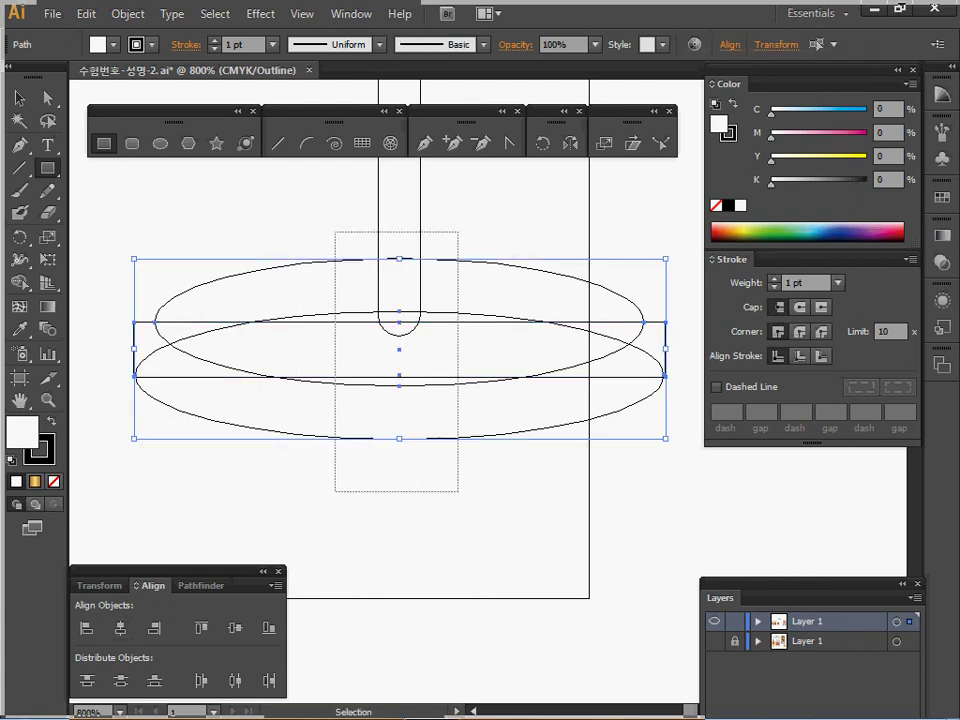
{"action": "key", "text": "ctrl+a"}
{"action": "key", "text": "ctrl+shift+a"}
{"action": "key", "text": "ctrl+y"}
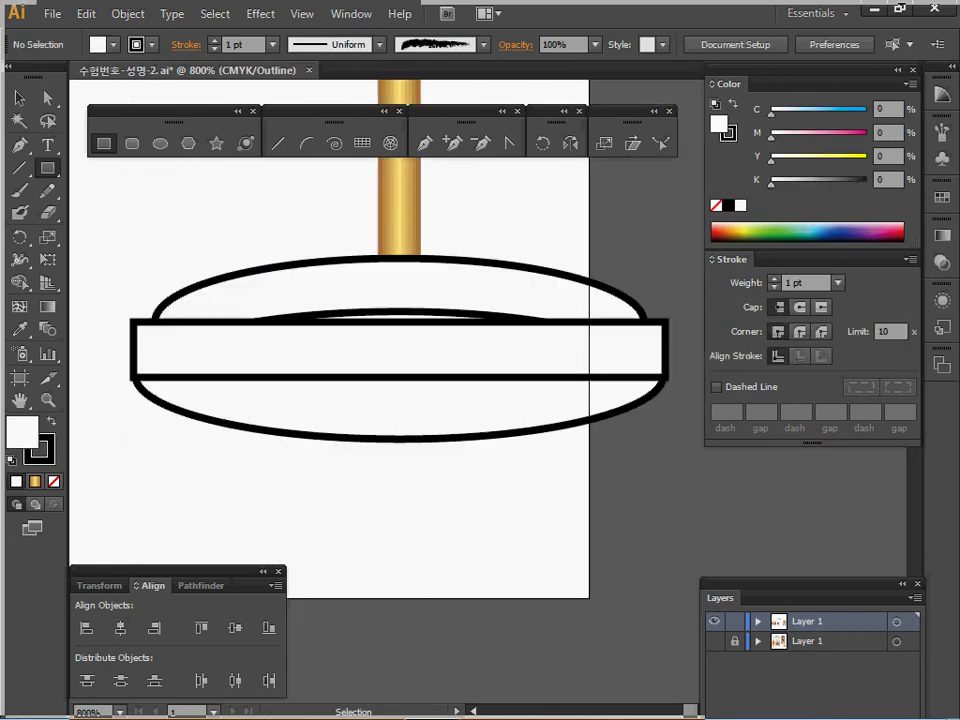
Isolate the rectangle and scale its two upper anchor points uniformly to 92% to form a trapezoid between the ellipses.
{"action": "left_click", "coordinate": [399, 350], "text": "ctrl"}
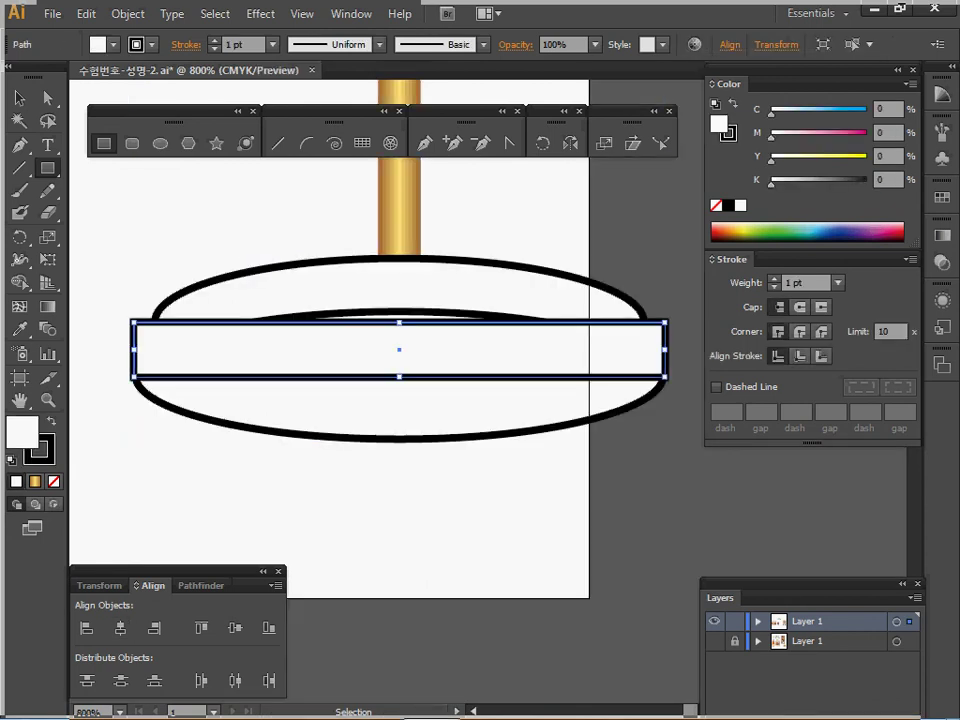
{"action": "double_click", "coordinate": [399, 350], "text": "ctrl"}
{"action": "key", "text": "ctrl"}
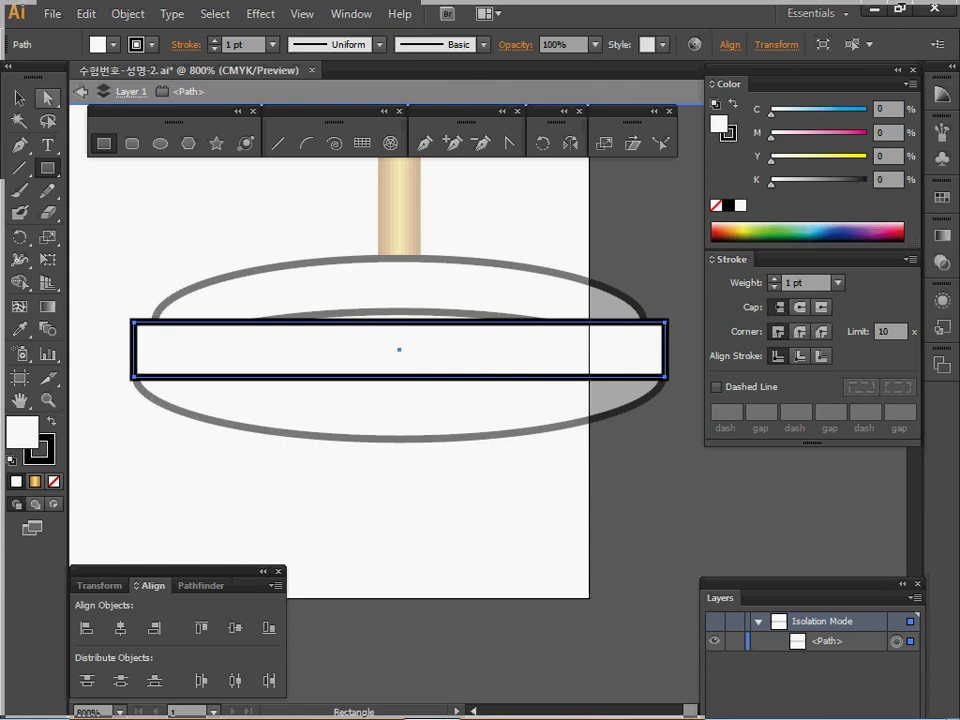
{"action": "left_click", "coordinate": [47, 97]}
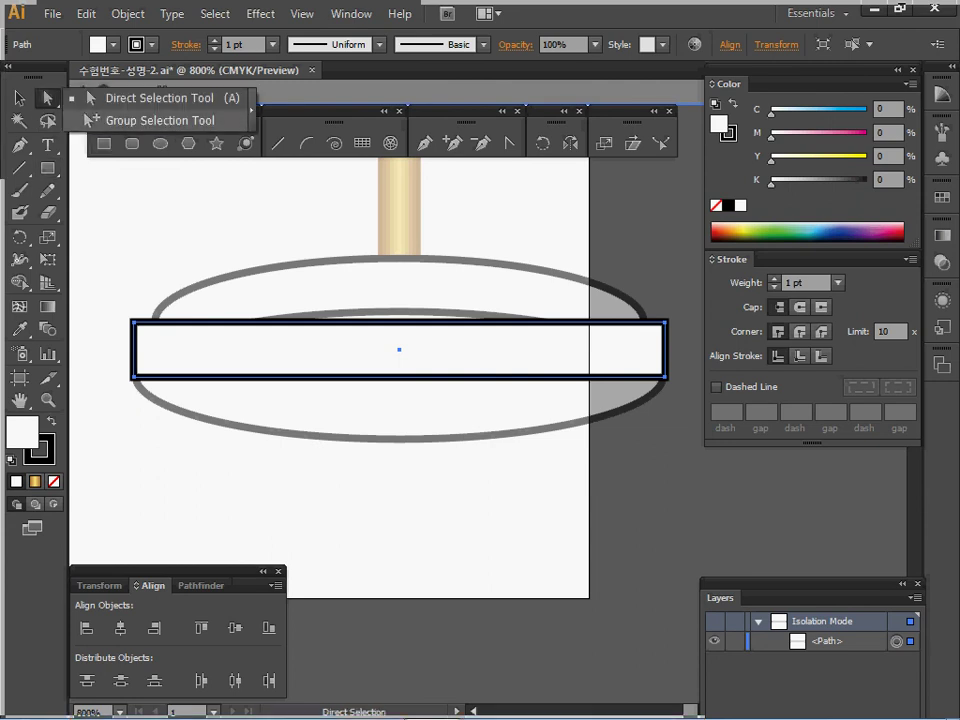
{"action": "left_click", "coordinate": [158, 98]}
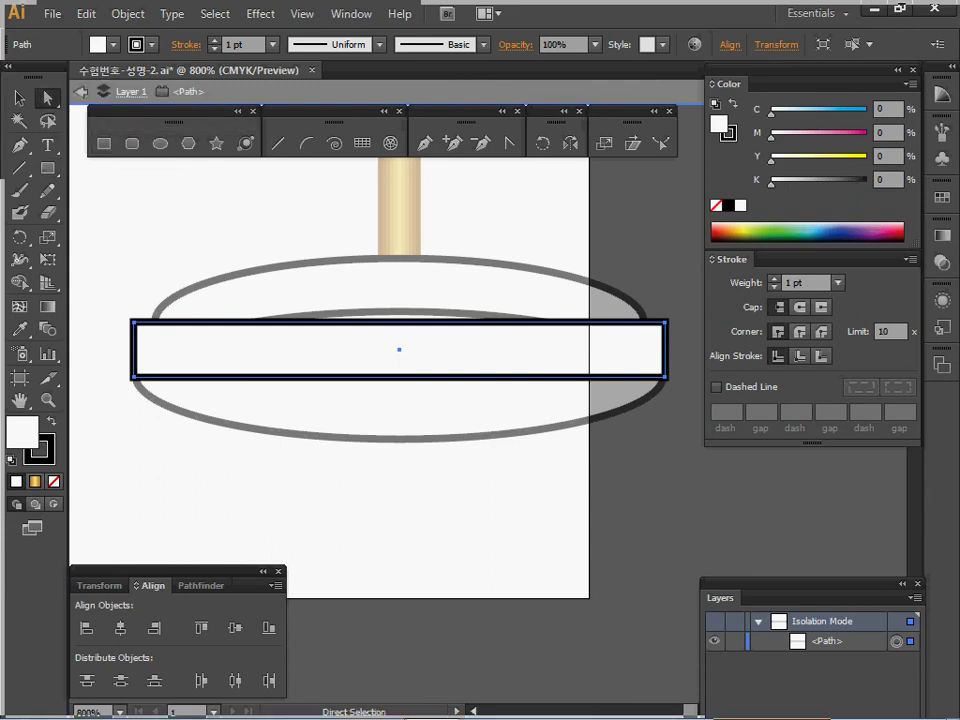
{"action": "left_click_drag", "start_coordinate": [103, 285], "coordinate": [685, 336]}
{"action": "double_click", "coordinate": [604, 143]}
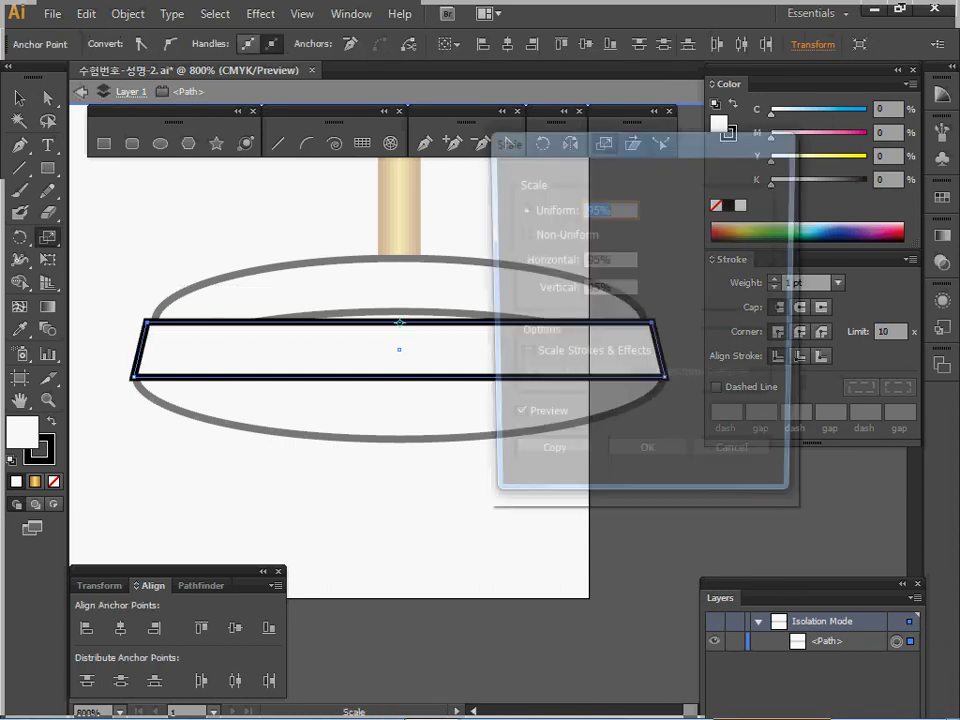
{"action": "type", "text": "92"}
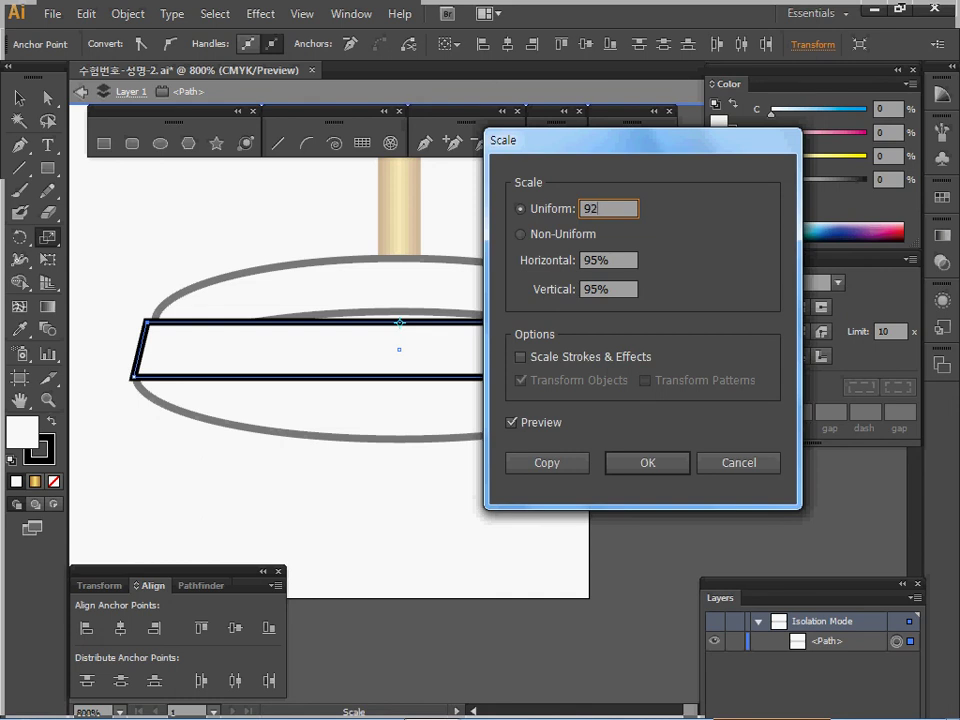
{"action": "key", "text": "Return"}
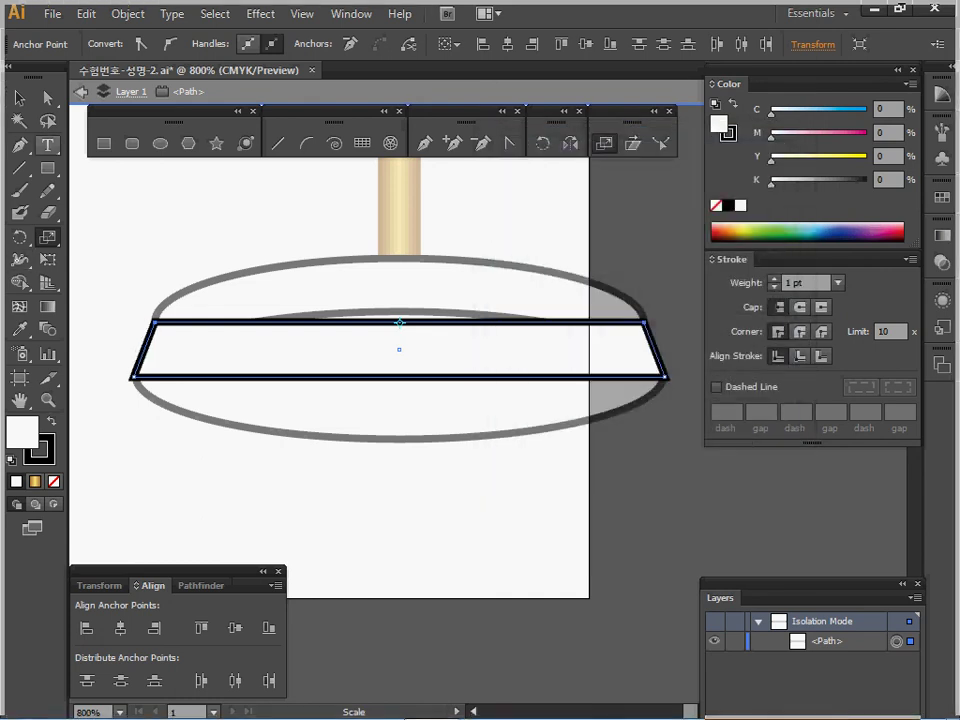
Undock the Tools panel so it floats beside the base artwork.
{"action": "left_click_drag", "start_coordinate": [33, 77], "coordinate": [28, 82]}
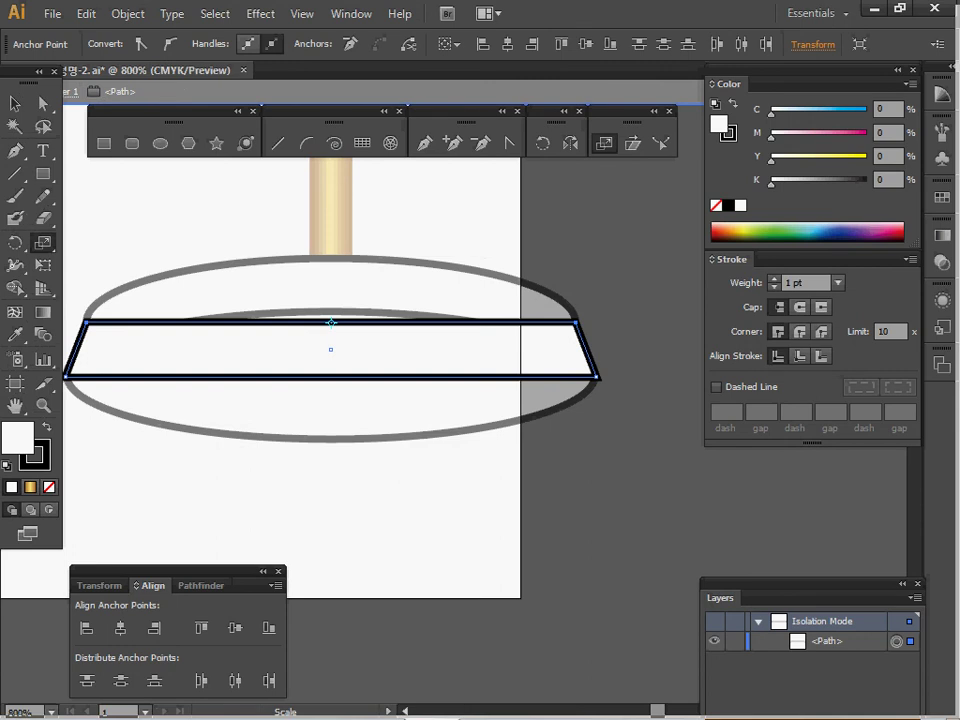
{"action": "left_click_drag", "start_coordinate": [28, 82], "coordinate": [33, 81]}
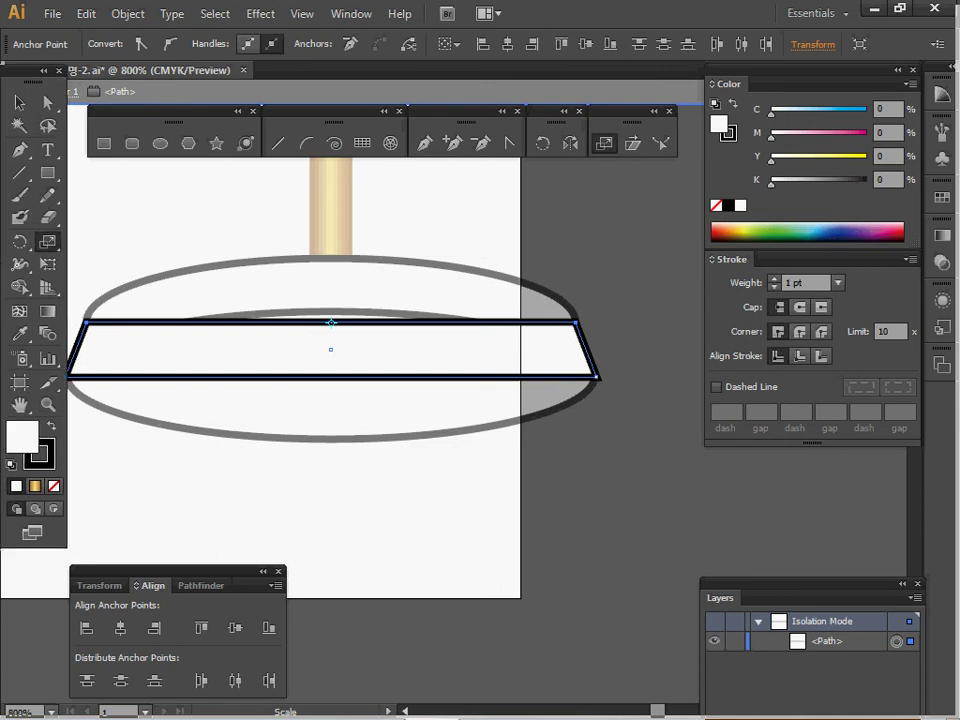
{"action": "left_click_drag", "start_coordinate": [380, 240], "coordinate": [425, 244]}
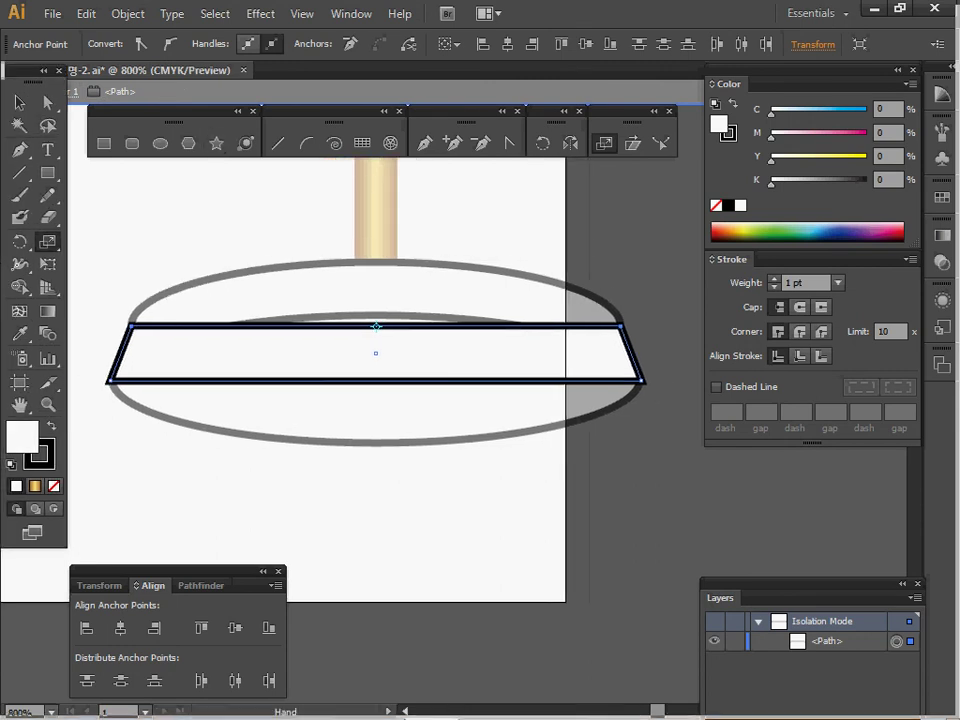
Exit isolation mode and unite the trapezoid with the lower base ellipse into one shape.
{"action": "key", "text": "Escape"}
{"action": "key", "text": "v"}
{"action": "left_click", "coordinate": [405, 495]}
{"action": "left_click_drag", "start_coordinate": [405, 495], "coordinate": [460, 396]}
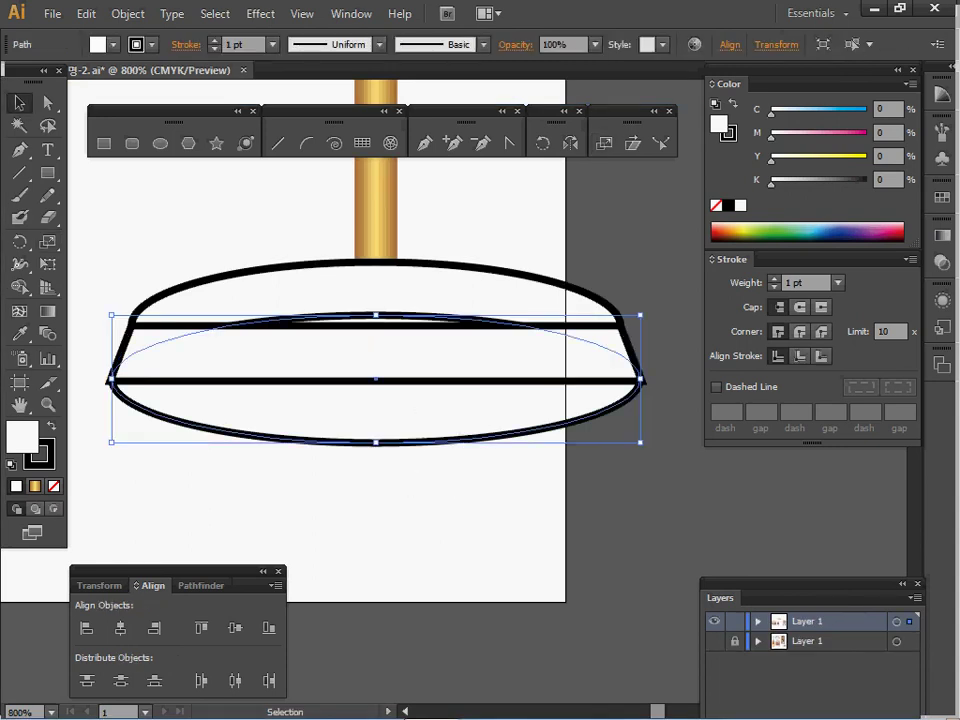
{"action": "left_click_drag", "start_coordinate": [640, 442], "coordinate": [629, 406]}
{"action": "key", "text": "ctrl+z"}
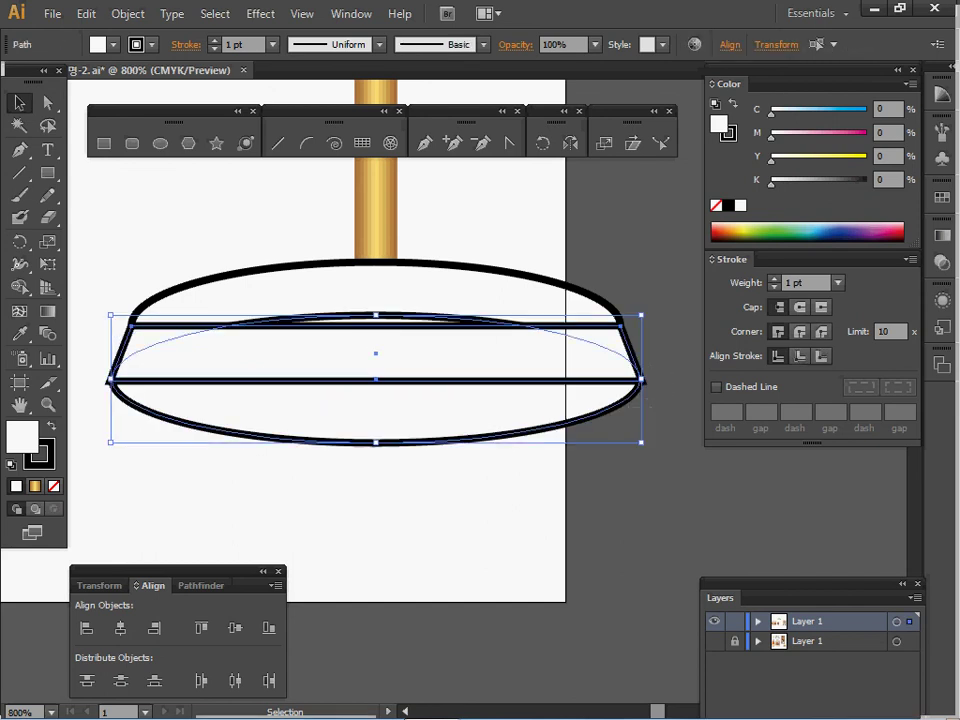
{"action": "key", "text": "ctrl+shift+F9"}
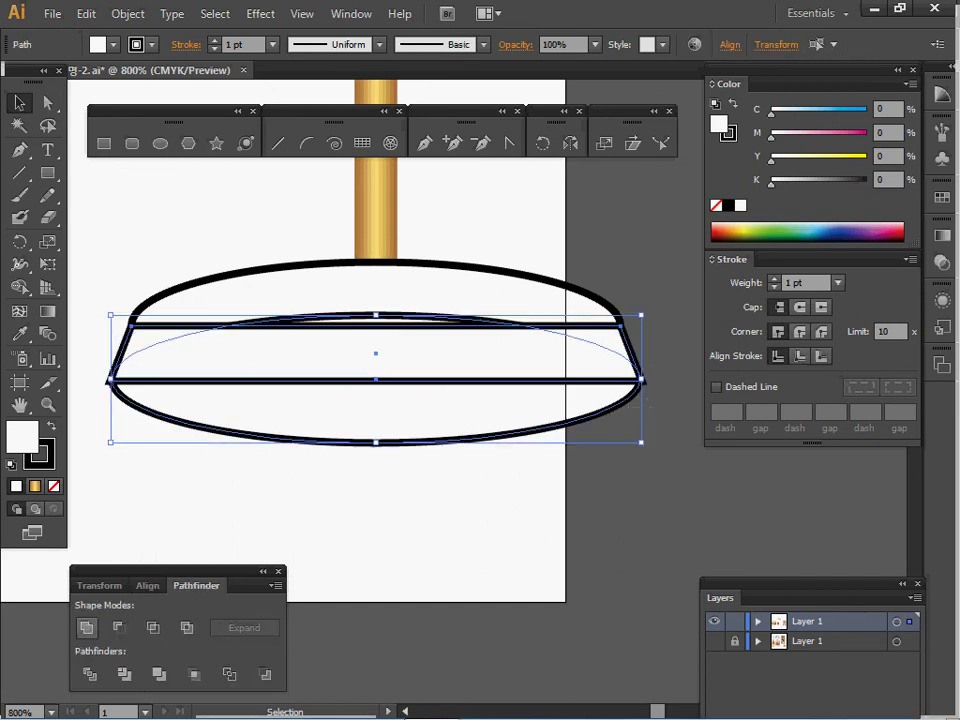
{"action": "left_click", "coordinate": [86, 627]}
Arrange the united base shape behind the upper ellipse.
{"action": "right_click", "coordinate": [333, 391]}
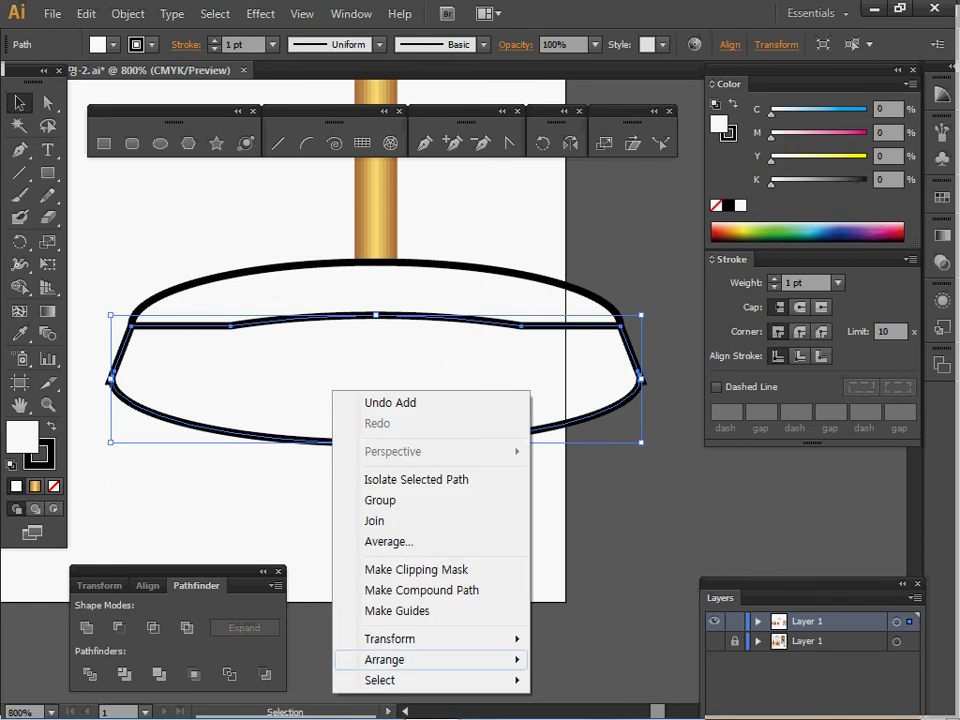
{"action": "mouse_move", "coordinate": [390, 659]}
{"action": "left_click", "coordinate": [591, 631]}
{"action": "left_click", "coordinate": [592, 545]}
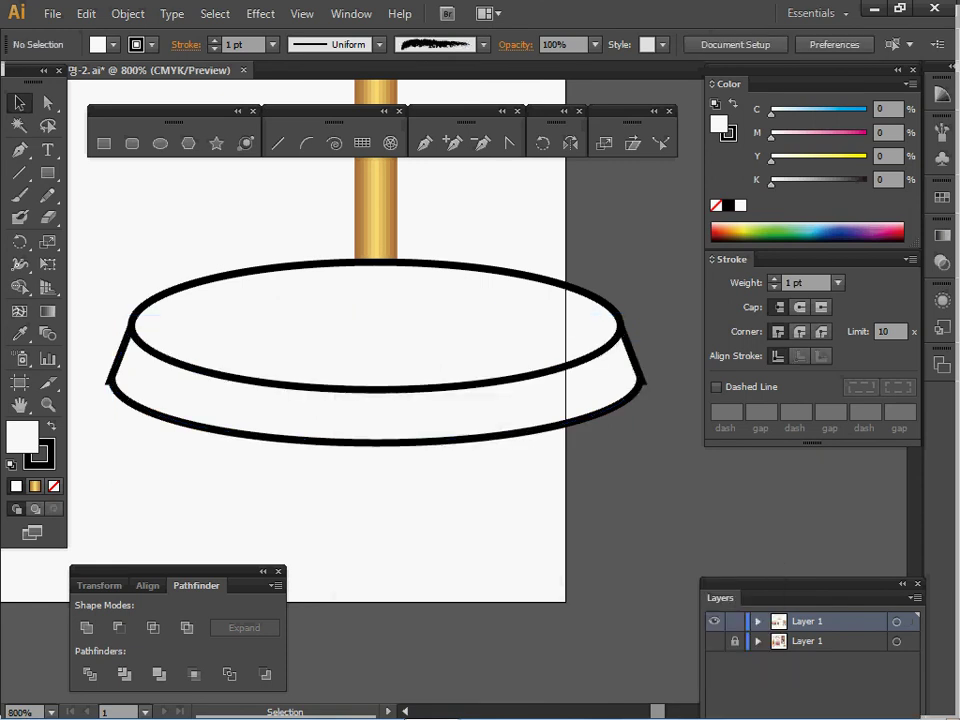
Sample the reference base's gold gradient onto the united rim shape and its solid brown onto the upper ellipse.
{"action": "key", "text": "ctrl+minus"}
{"action": "left_click_drag", "start_coordinate": [584, 406], "coordinate": [607, 440]}
{"action": "key", "text": "ctrl+minus"}
{"action": "left_click_drag", "start_coordinate": [450, 400], "coordinate": [288, 449]}
{"action": "left_click", "coordinate": [435, 443]}
{"action": "left_click", "coordinate": [540, 470]}
{"action": "left_click", "coordinate": [440, 443]}
{"action": "key", "text": "ctrl+minus"}
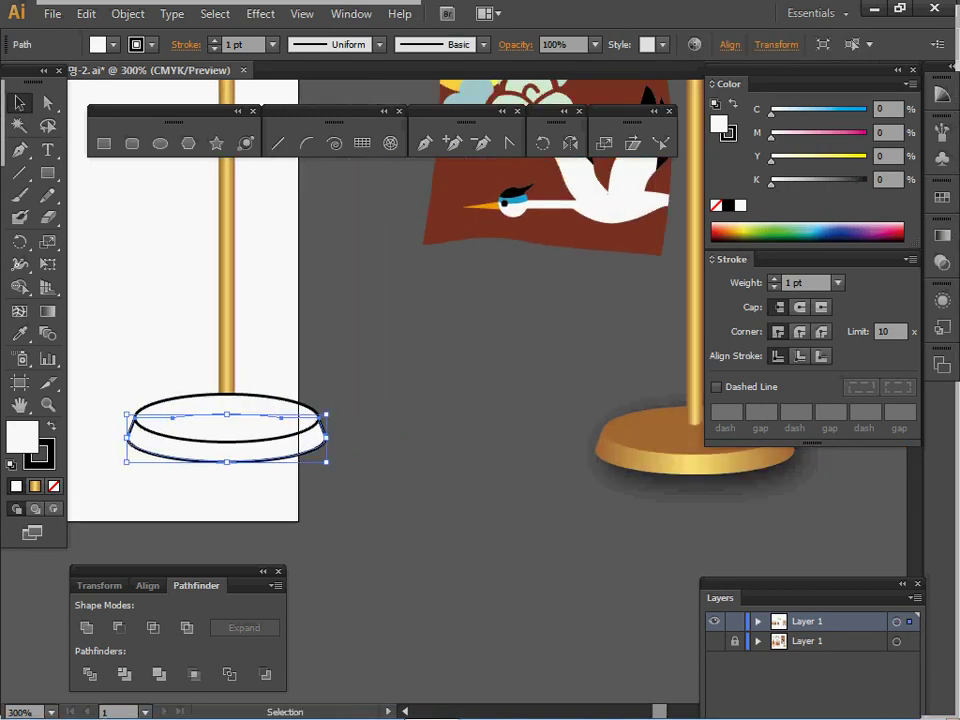
{"action": "key", "text": "i"}
{"action": "left_click", "coordinate": [668, 464]}
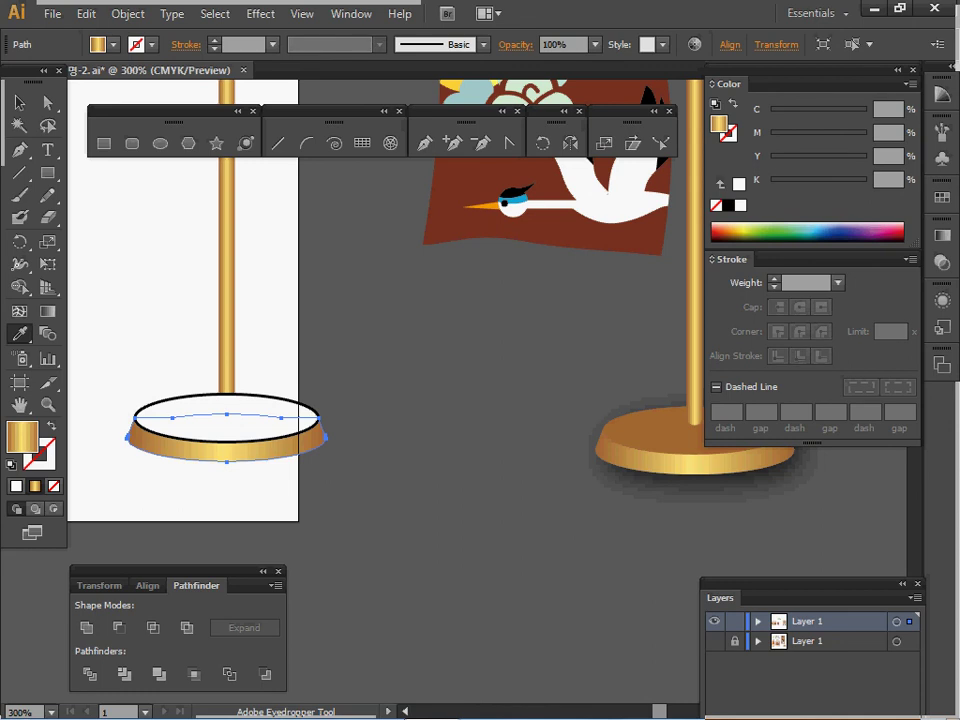
{"action": "left_click", "coordinate": [270, 420], "text": "ctrl"}
{"action": "left_click", "coordinate": [645, 430]}
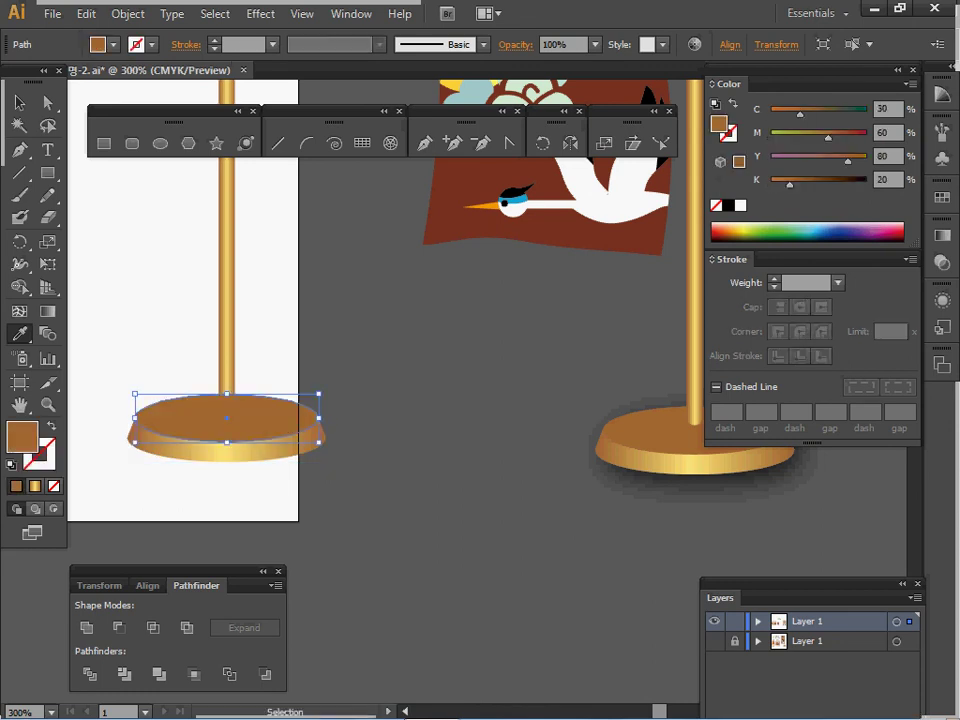
Send the two base shapes behind the golden pole and clear the selection.
{"action": "key", "text": "ctrl+shift+a"}
{"action": "left_click_drag", "start_coordinate": [379, 348], "coordinate": [283, 452]}
{"action": "key", "text": "ctrl+["}
{"action": "key", "text": "ctrl+shift+a"}
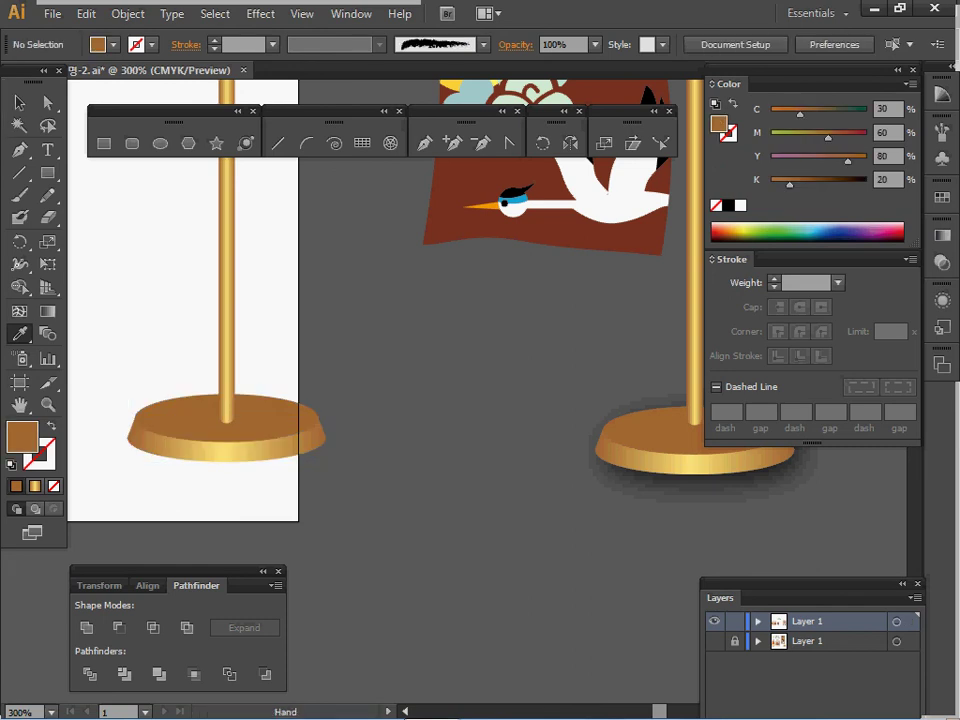
Reposition both base shapes vertically so the pole's foot ends near the middle of the brown ellipse.
{"action": "key", "text": "ctrl+minus"}
{"action": "left_click", "coordinate": [403, 400], "text": "ctrl"}
{"action": "left_click_drag", "start_coordinate": [403, 400], "coordinate": [236, 463]}
{"action": "left_click_drag", "start_coordinate": [132, 401], "coordinate": [207, 421]}
{"action": "key", "text": "shift+Down"}
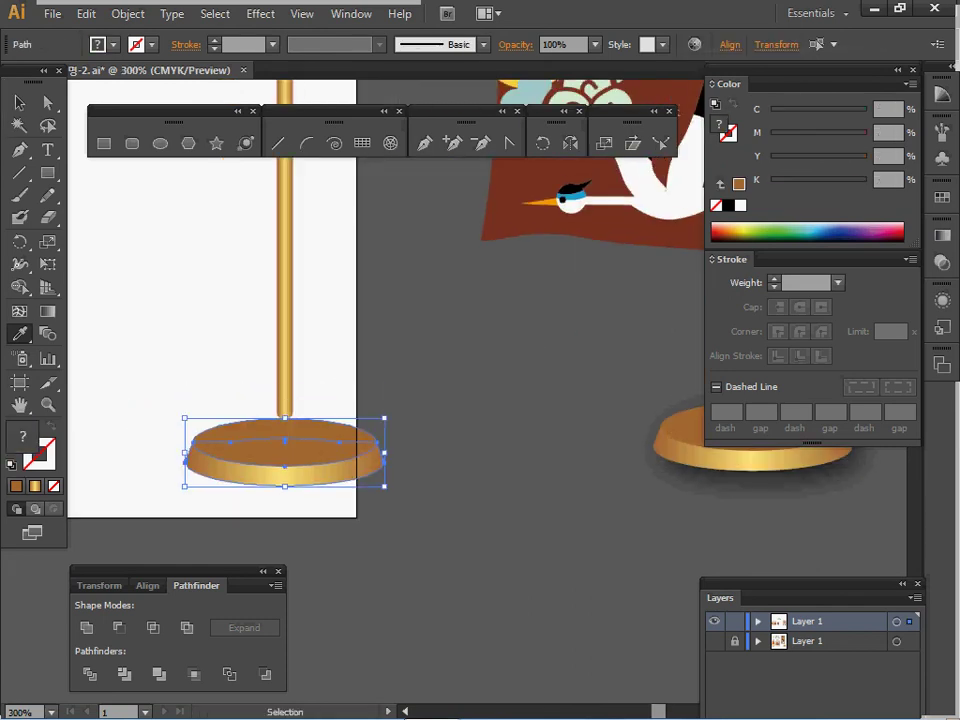
{"action": "left_click_drag", "start_coordinate": [285, 450], "coordinate": [285, 429]}
Group the base shapes and add a Multiply drop shadow with 75% opacity, 1 mm X and Y offsets and 1.76 mm blur.
{"action": "left_click", "coordinate": [424, 427], "text": "ctrl+alt"}
{"action": "left_click_drag", "start_coordinate": [576, 310], "coordinate": [497, 341]}
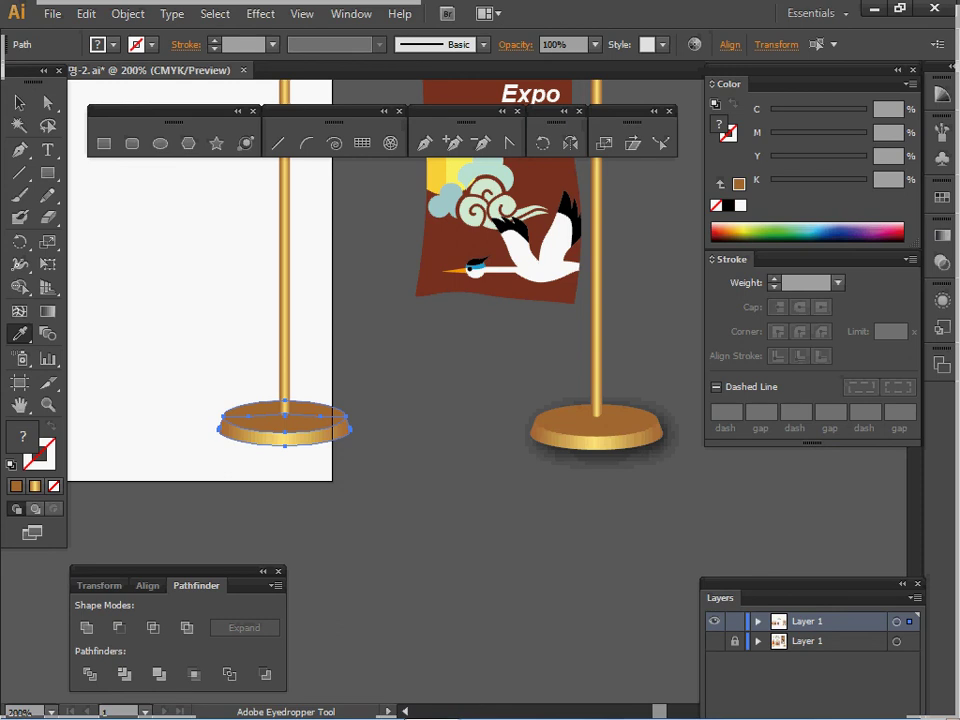
{"action": "key", "text": "ctrl+g"}
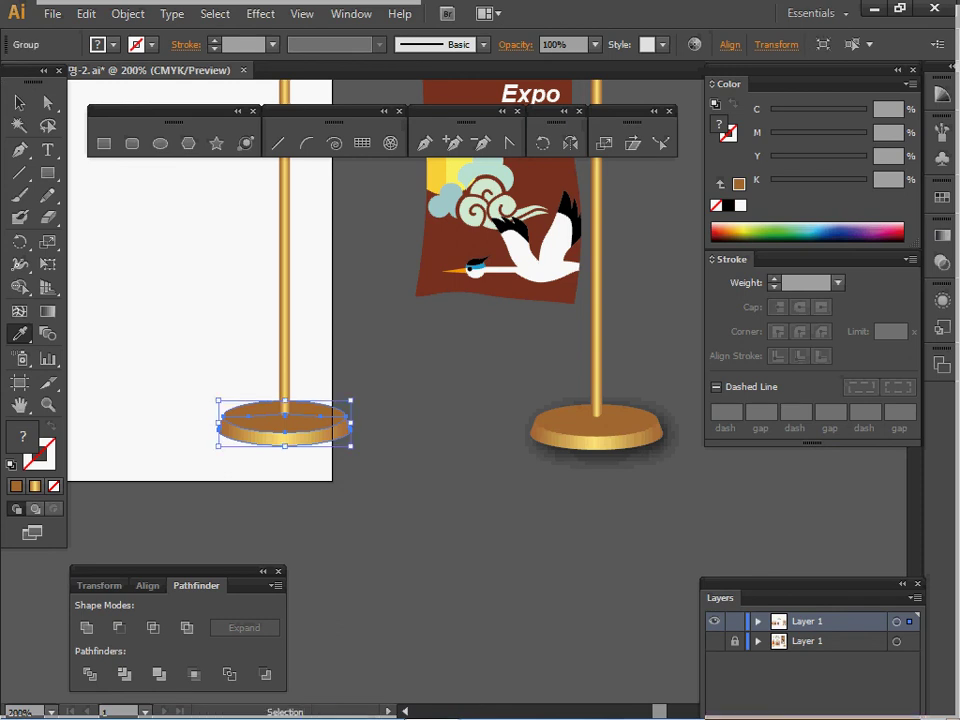
{"action": "left_click", "coordinate": [260, 14]}
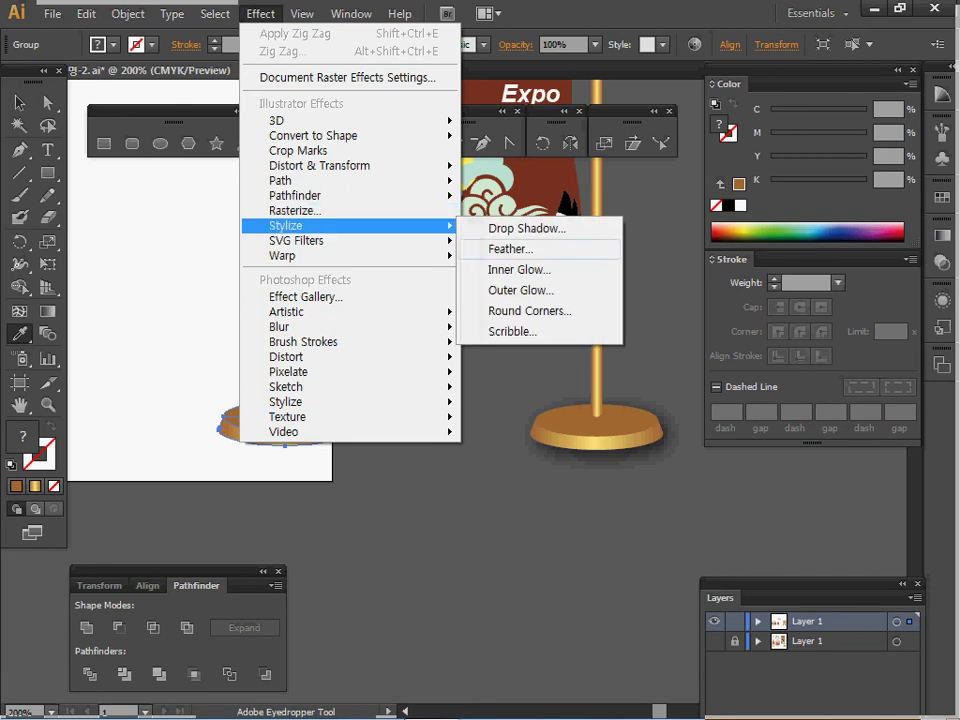
{"action": "left_click", "coordinate": [527, 228]}
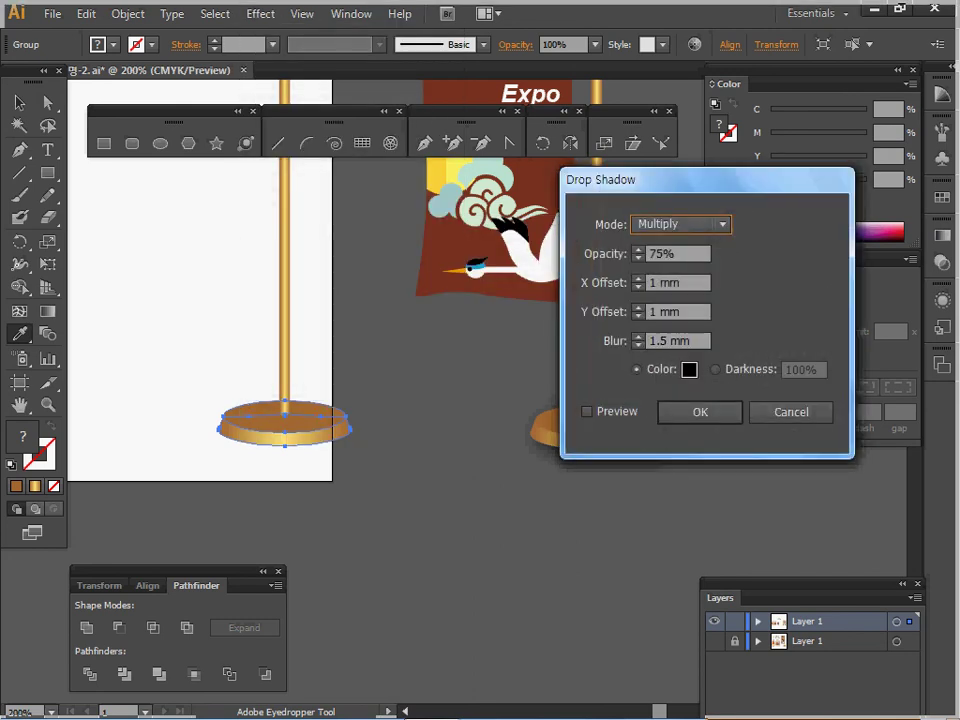
{"action": "left_click_drag", "start_coordinate": [692, 341], "coordinate": [656, 341]}
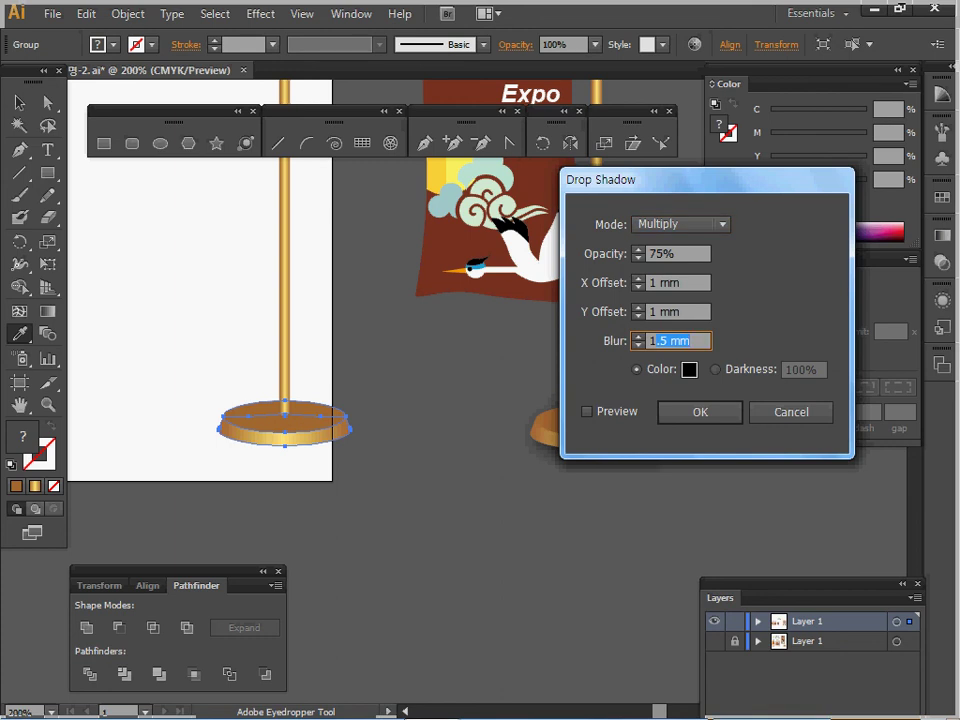
{"action": "type", "text": "1.76"}
{"action": "key", "text": "Return"}
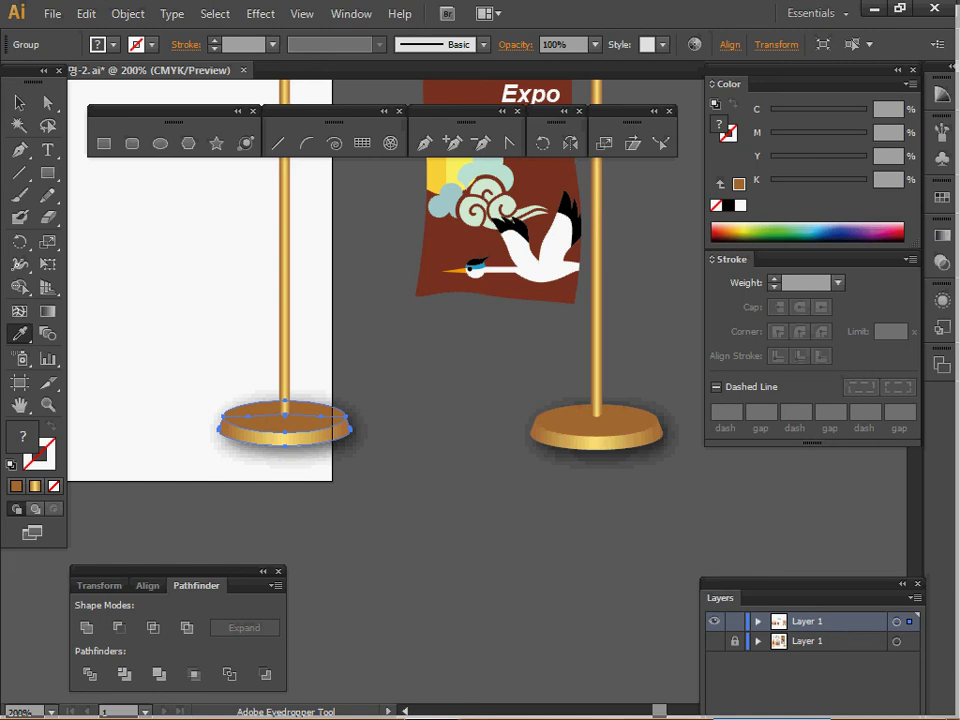
Save the document and clear the selection.
{"action": "key", "text": "v"}
{"action": "key", "text": "s"}
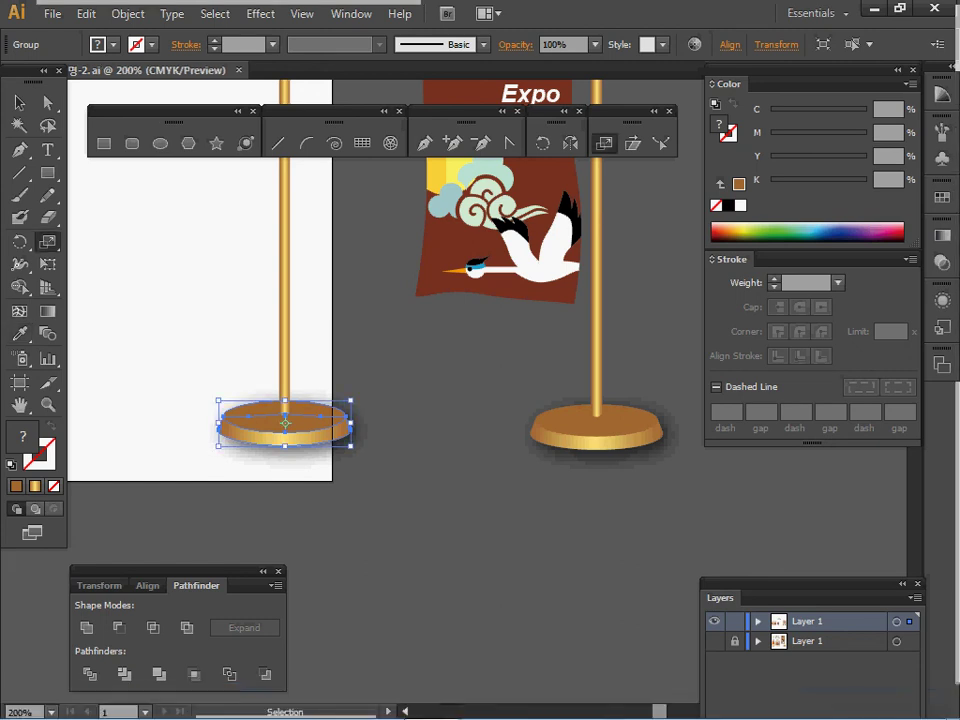
{"action": "key", "text": "ctrl+shift+a"}
Copy the reference banner's clip group and paste a duplicate beside it.
{"action": "left_click_drag", "start_coordinate": [430, 400], "coordinate": [492, 498]}
{"action": "left_click_drag", "start_coordinate": [379, 299], "coordinate": [439, 459]}
{"action": "left_click", "coordinate": [433, 412], "text": "ctrl+alt"}
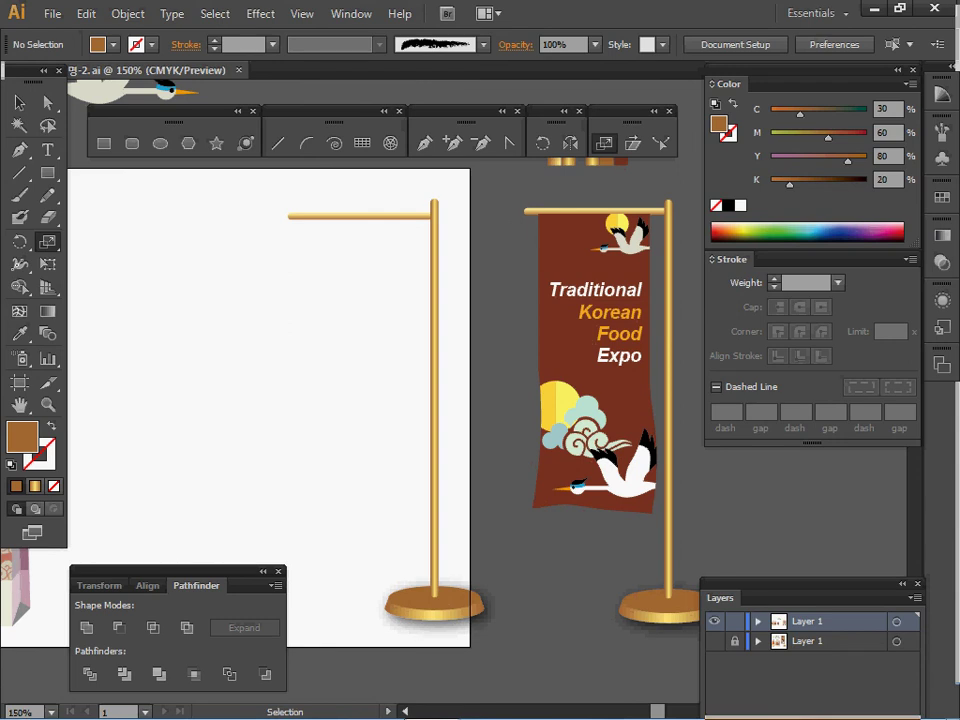
{"action": "left_click", "coordinate": [594, 364]}
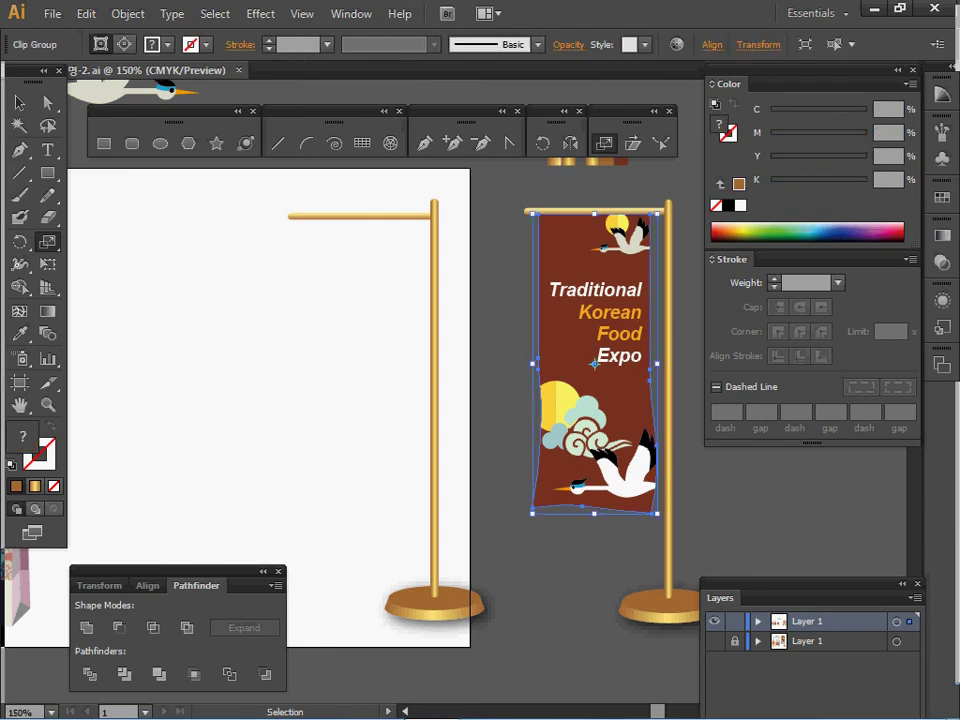
{"action": "key", "text": "ctrl+c"}
{"action": "key", "text": "ctrl+v"}
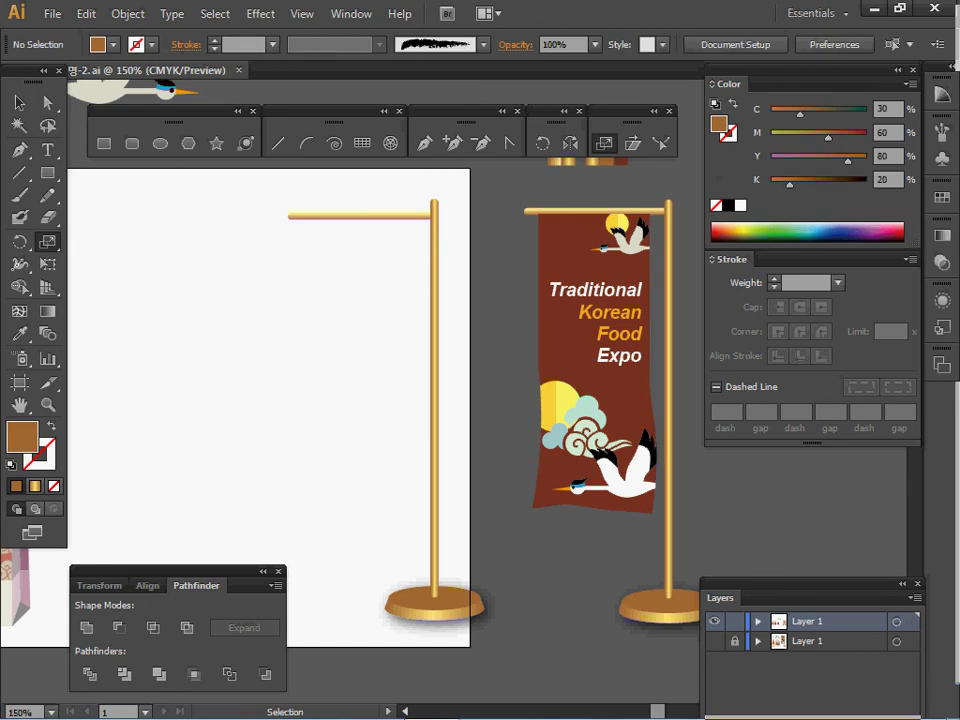
Release the pasted banner's clipping mask and delete its illustrations, keeping only the brown banner shape.
{"action": "right_click", "coordinate": [438, 360]}
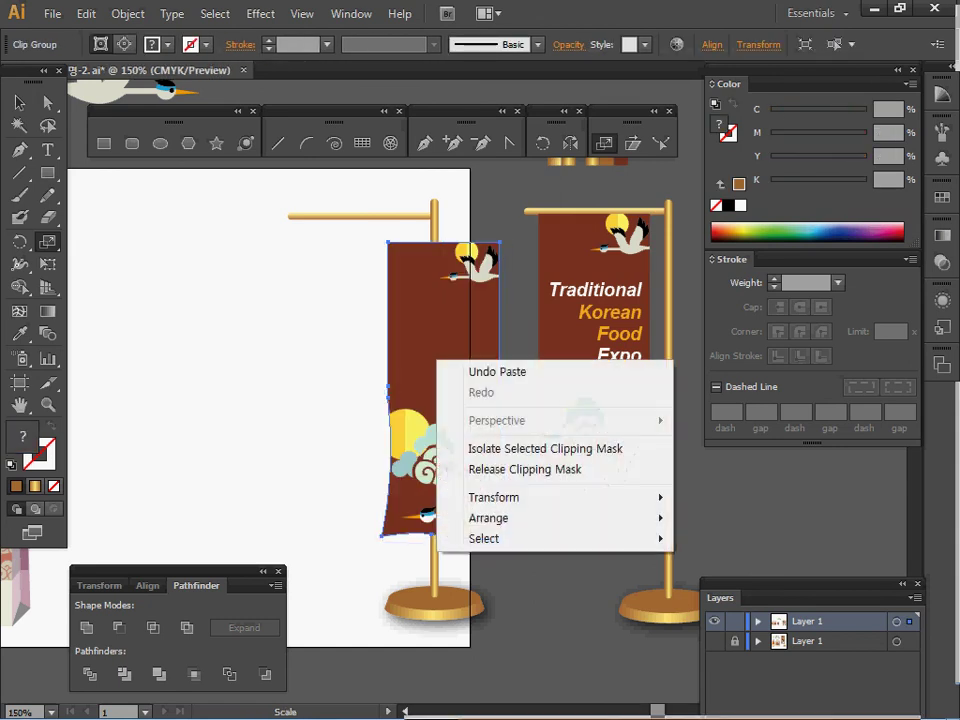
{"action": "left_click", "coordinate": [522, 465]}
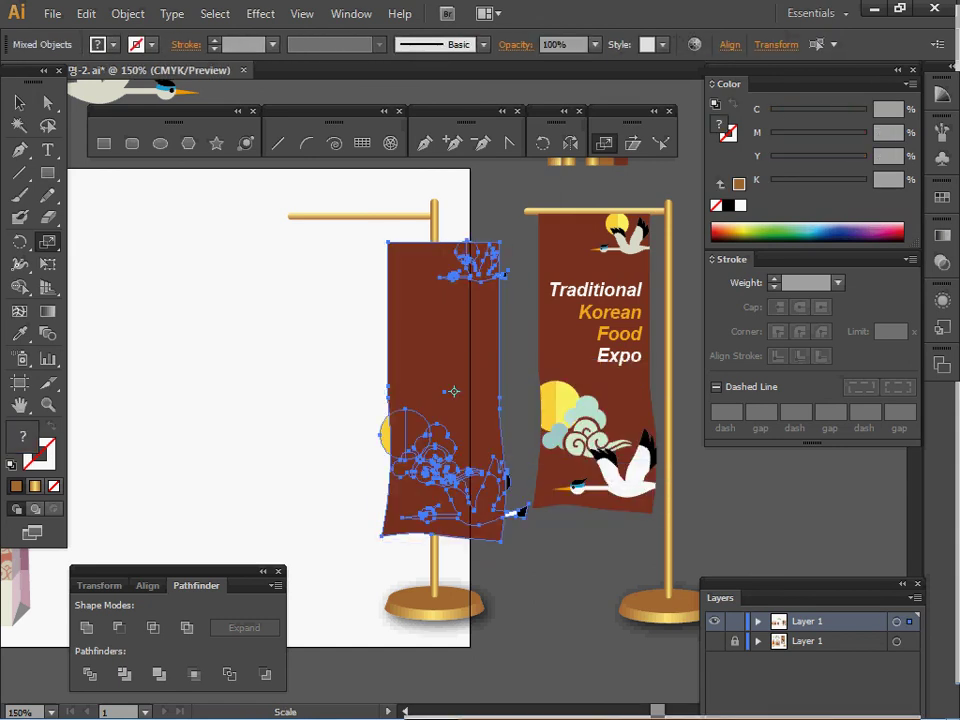
{"action": "left_click", "coordinate": [454, 385], "text": "ctrl+shift"}
{"action": "key", "text": "Delete"}
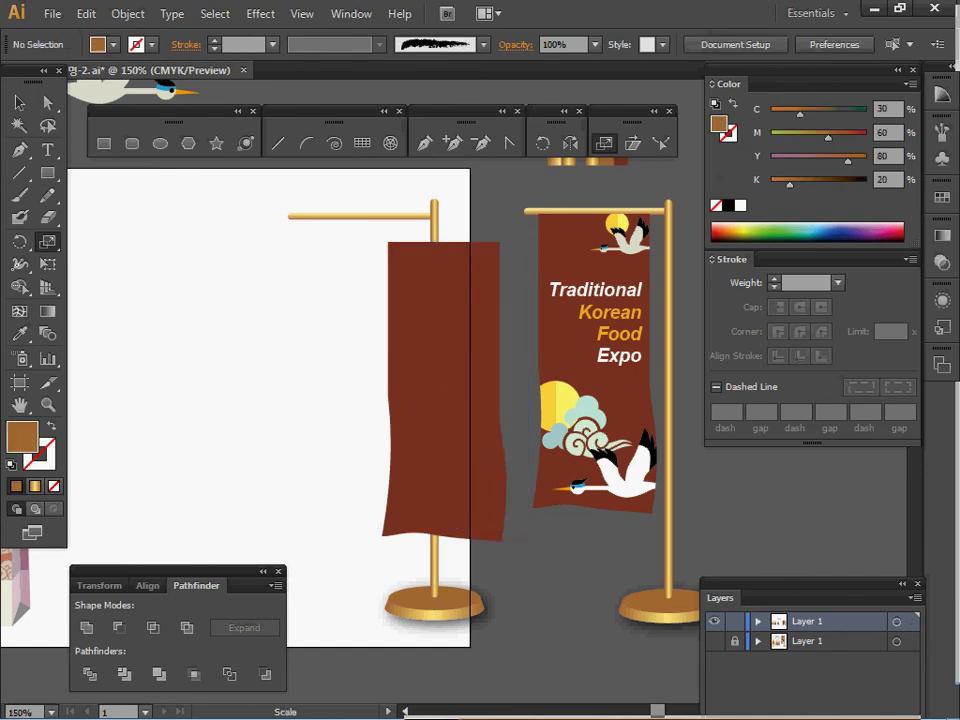
Give the banner shape the default white fill and 1 pt black stroke, and place it under the horizontal golden bar.
{"action": "left_click", "coordinate": [444, 392]}
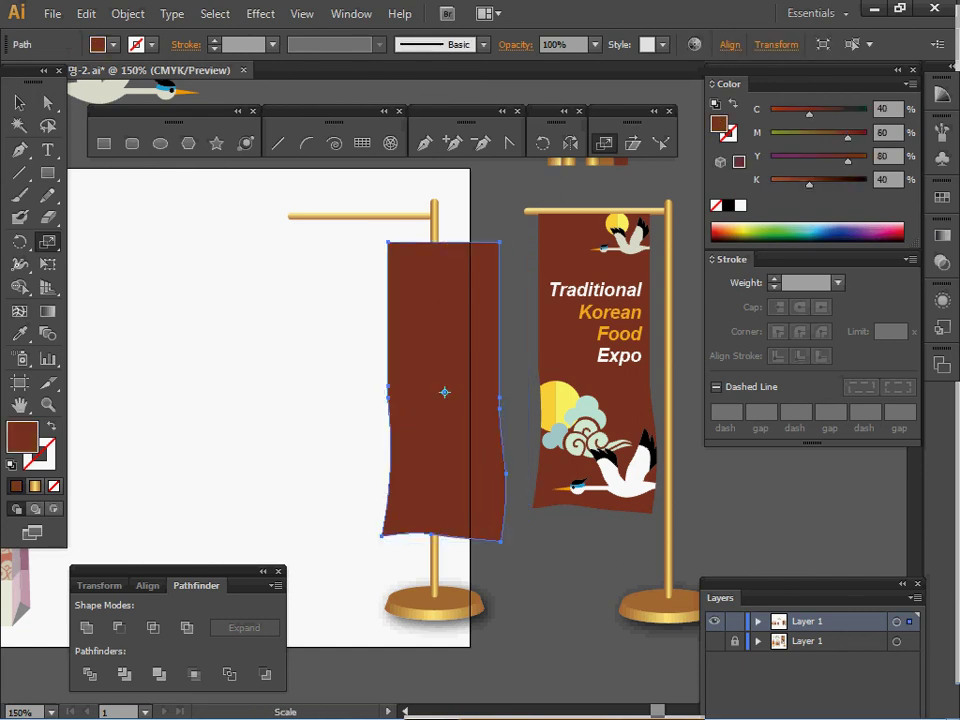
{"action": "key", "text": "d"}
{"action": "mouse_move", "coordinate": [444, 392]}
{"action": "left_mouse_down"}
{"action": "mouse_move", "coordinate": [332, 375]}
{"action": "mouse_move", "coordinate": [359, 370]}
{"action": "left_mouse_up"}
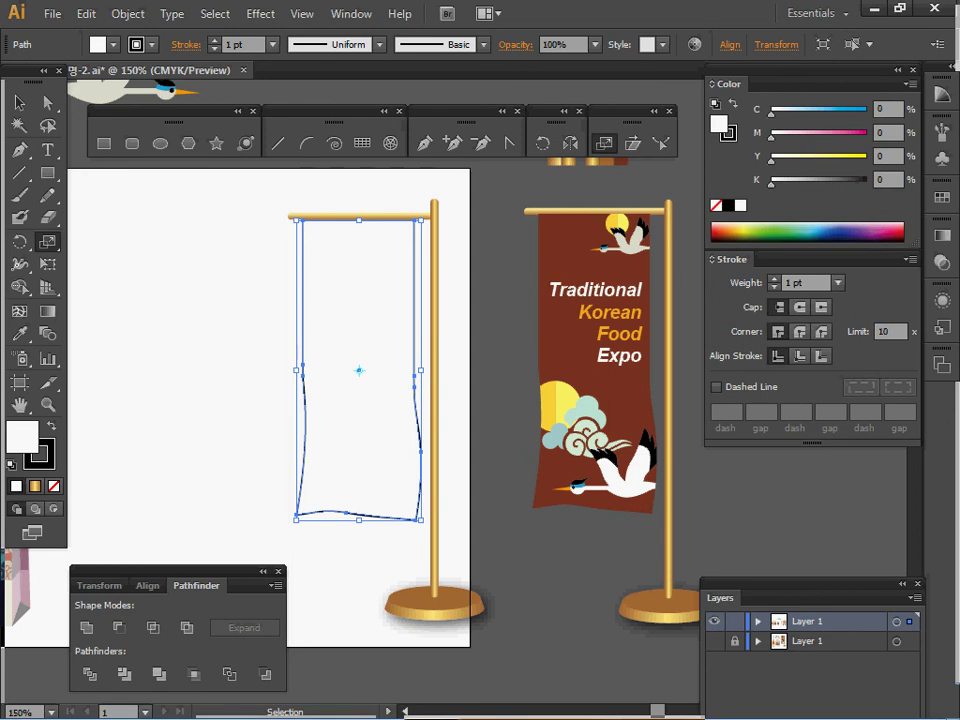
Move the whole stand with its banner slightly left and up so the base fits inside the artboard.
{"action": "key", "text": "s"}
{"action": "key", "text": "v"}
{"action": "left_click_drag", "start_coordinate": [274, 186], "coordinate": [485, 629]}
{"action": "left_click_drag", "start_coordinate": [448, 604], "coordinate": [422, 593]}
{"action": "left_click", "coordinate": [342, 553]}
{"action": "key", "text": "space"}
{"action": "left_click_drag", "start_coordinate": [342, 553], "coordinate": [396, 562]}
{"action": "key", "text": "ctrl+space"}
{"action": "left_click", "coordinate": [432, 365], "text": "ctrl+alt"}
{"action": "key", "text": "space"}
{"action": "left_click_drag", "start_coordinate": [432, 365], "coordinate": [426, 362]}
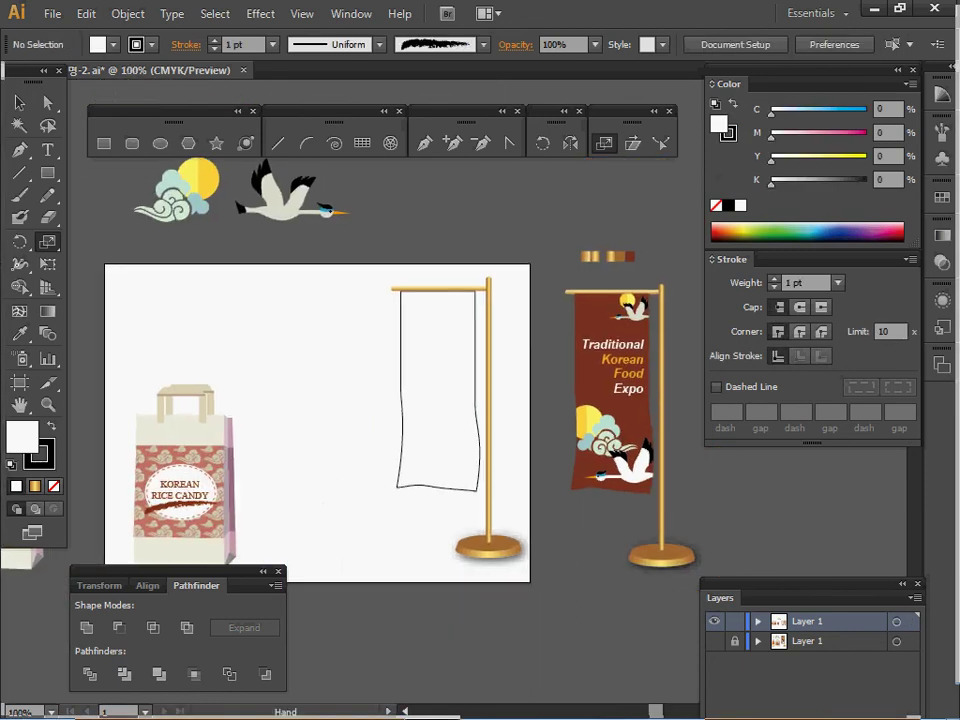
{"action": "key", "text": "space"}
Move the sun-and-cloud artwork and the crane straight down onto the artboard, above the candy bag.
{"action": "left_click", "coordinate": [19, 103]}
{"action": "left_click_drag", "start_coordinate": [121, 177], "coordinate": [228, 243]}
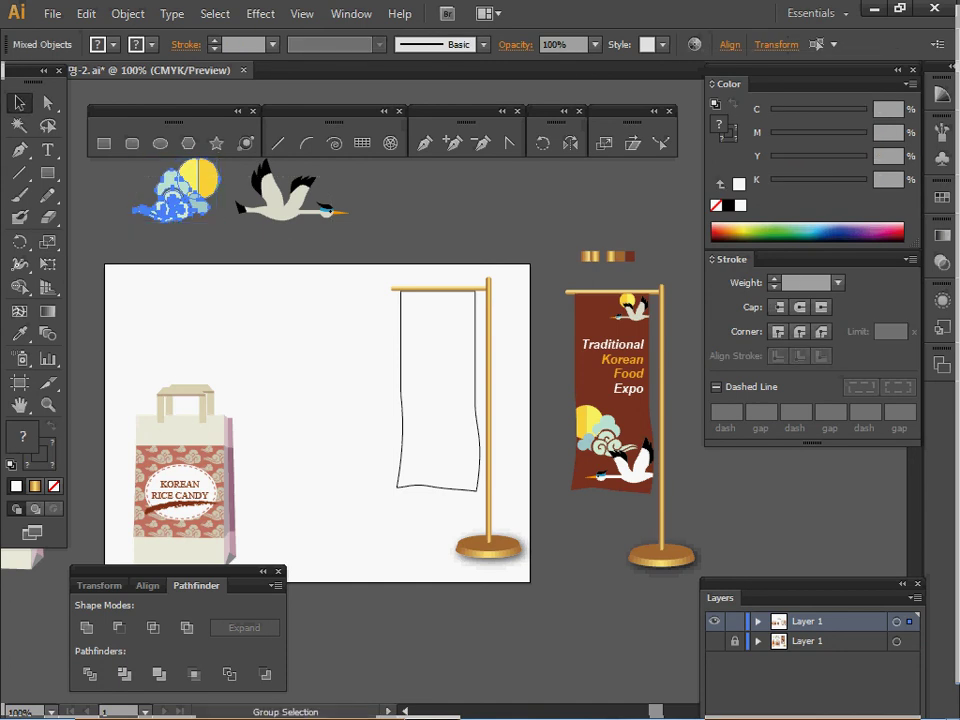
{"action": "left_click", "coordinate": [325, 210]}
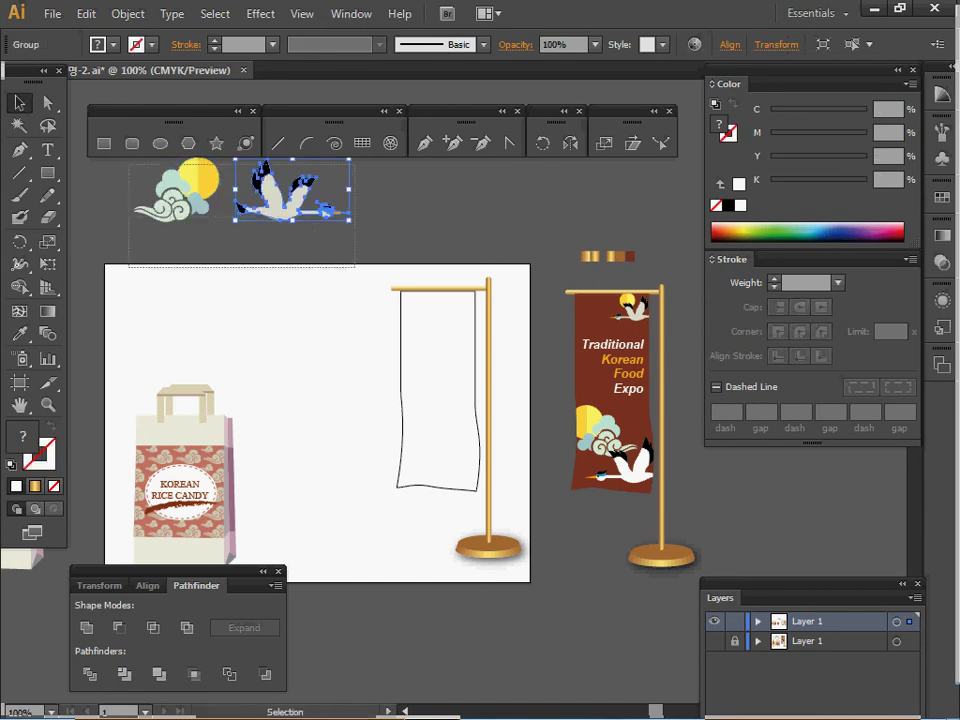
{"action": "left_click", "coordinate": [175, 192], "text": "shift"}
{"action": "left_click_drag", "start_coordinate": [175, 192], "coordinate": [175, 312]}
{"action": "key", "text": "ctrl+shift+a"}
Paste a copy of the sun-and-cloud artwork onto the white banner and reflect it across the vertical axis.
{"action": "left_click", "coordinate": [198, 331]}
{"action": "left_click_drag", "start_coordinate": [131, 270], "coordinate": [219, 356]}
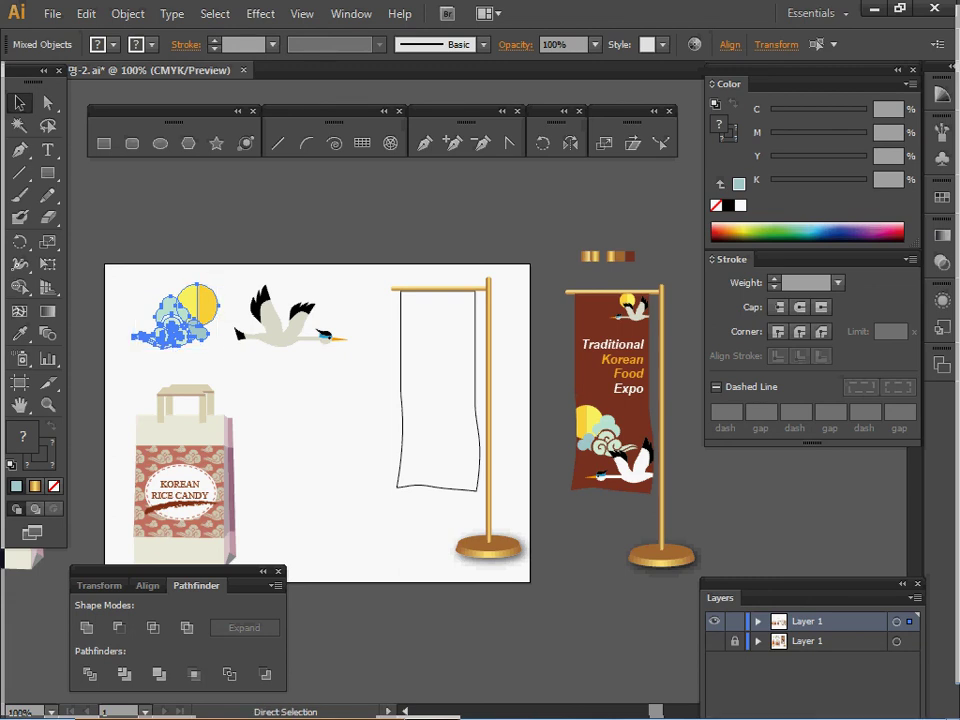
{"action": "key", "text": "ctrl+v"}
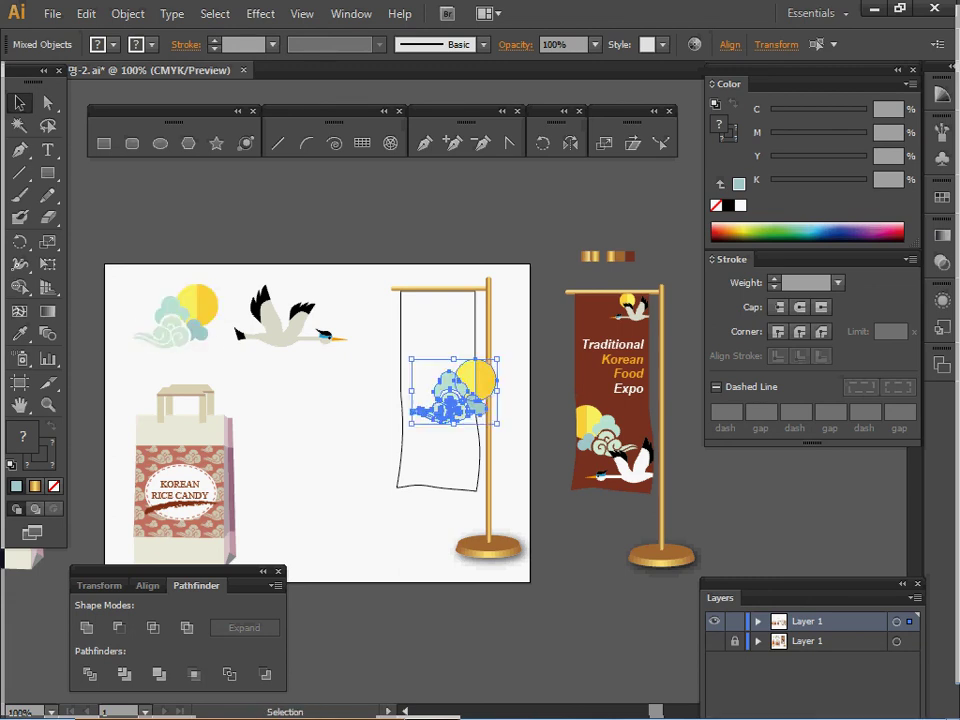
{"action": "left_click_drag", "start_coordinate": [455, 390], "coordinate": [438, 373]}
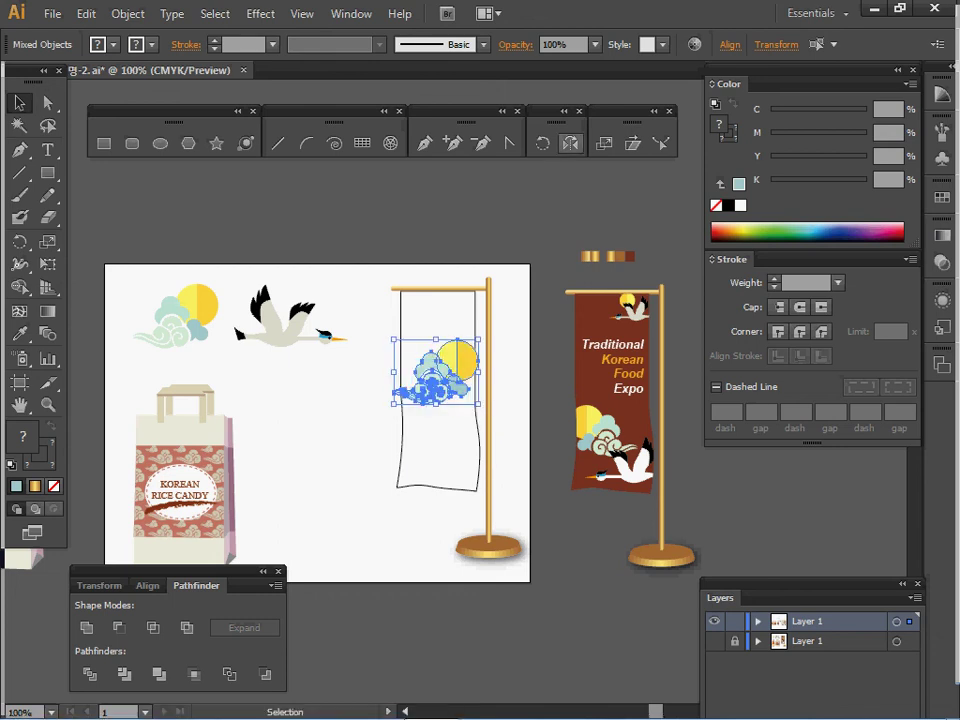
{"action": "double_click", "coordinate": [570, 143]}
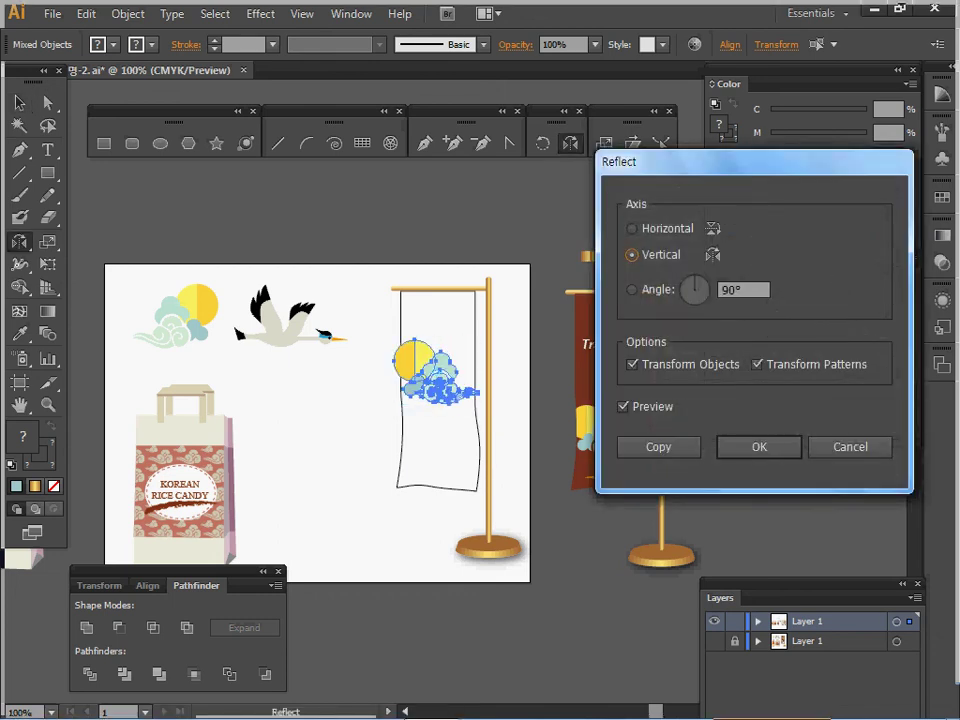
{"action": "left_click", "coordinate": [759, 446]}
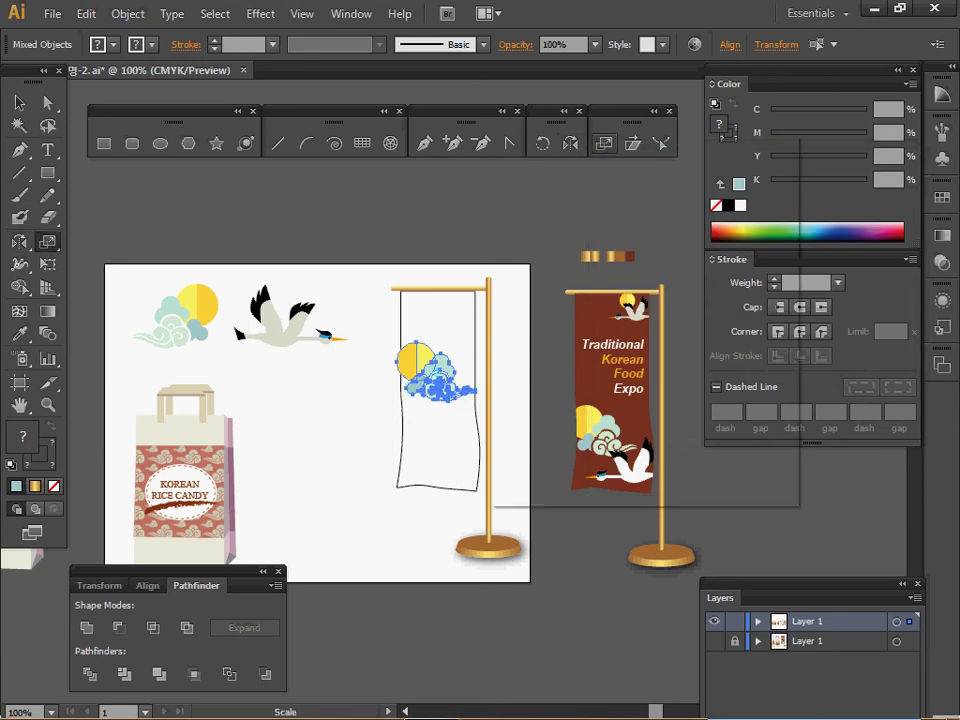
Scale the reflected sun-and-cloud copy uniformly to 80% and move it to the banner's lower left edge.
{"action": "double_click", "coordinate": [47, 241]}
{"action": "type", "text": "80"}
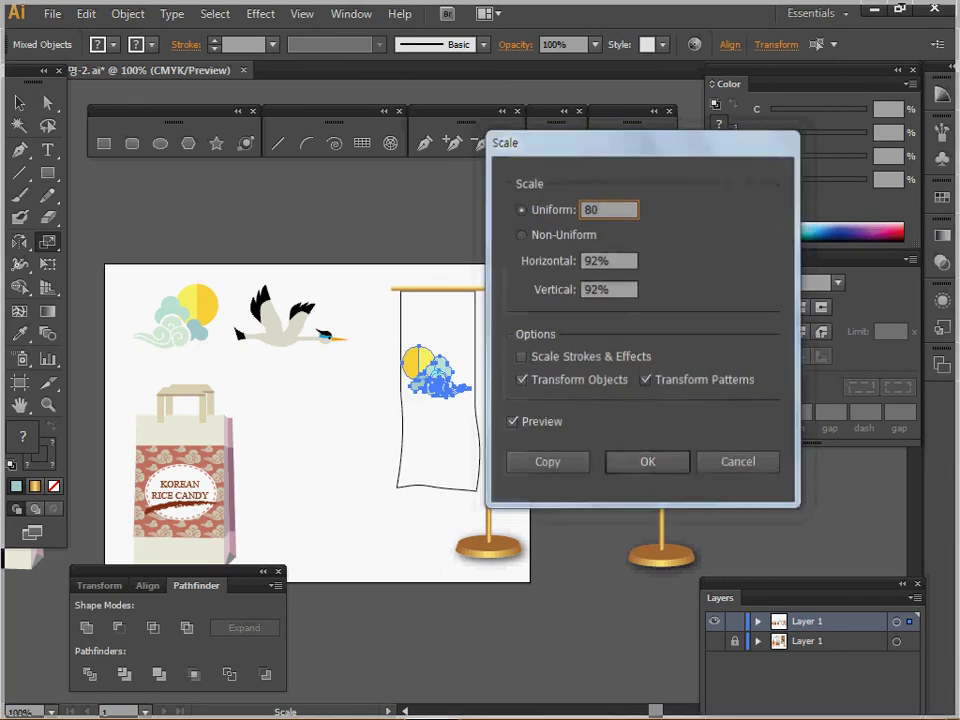
{"action": "key", "text": "Return"}
{"action": "left_click_drag", "start_coordinate": [432, 379], "coordinate": [421, 426]}
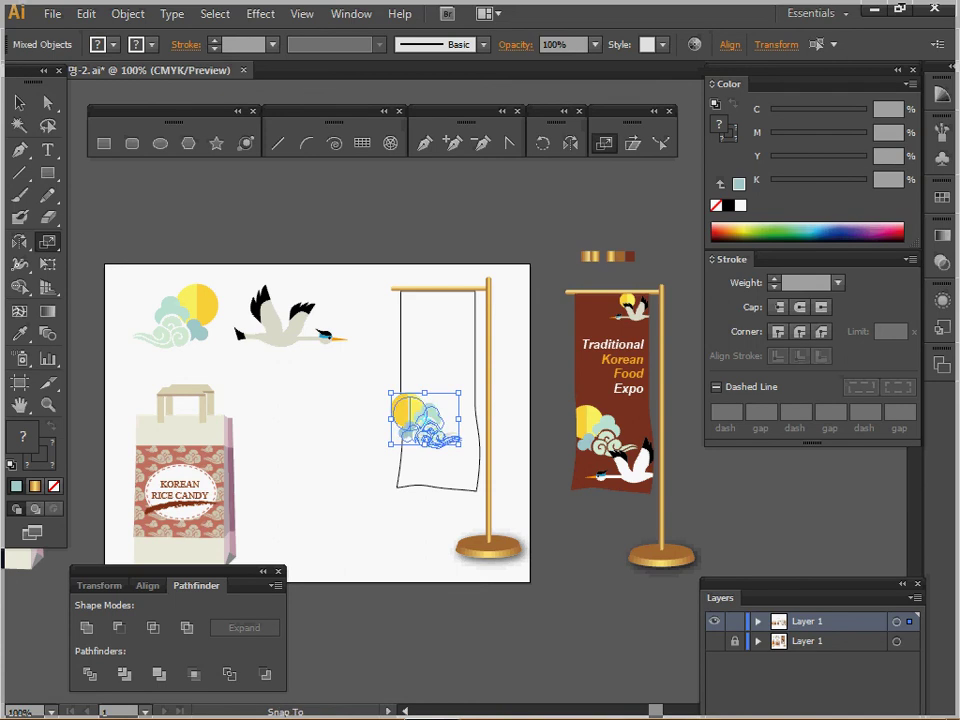
Try to make a 45% uniformly scaled copy of the banner's sun and place it at the banner's top, adjusting its height.
{"action": "key", "text": "s"}
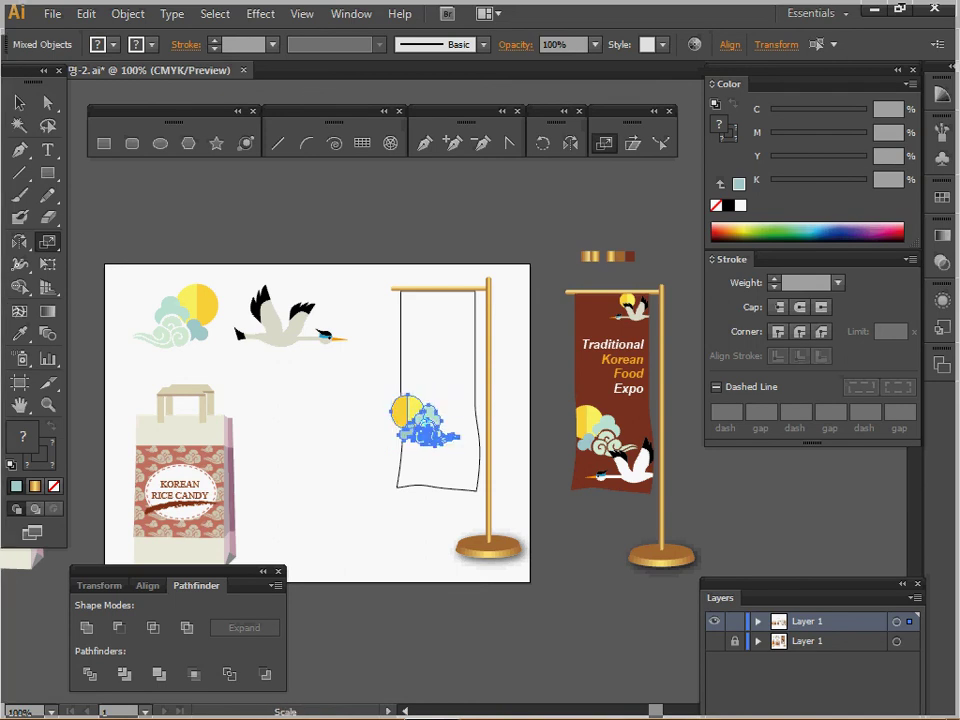
{"action": "key", "text": "ctrl+shift+a"}
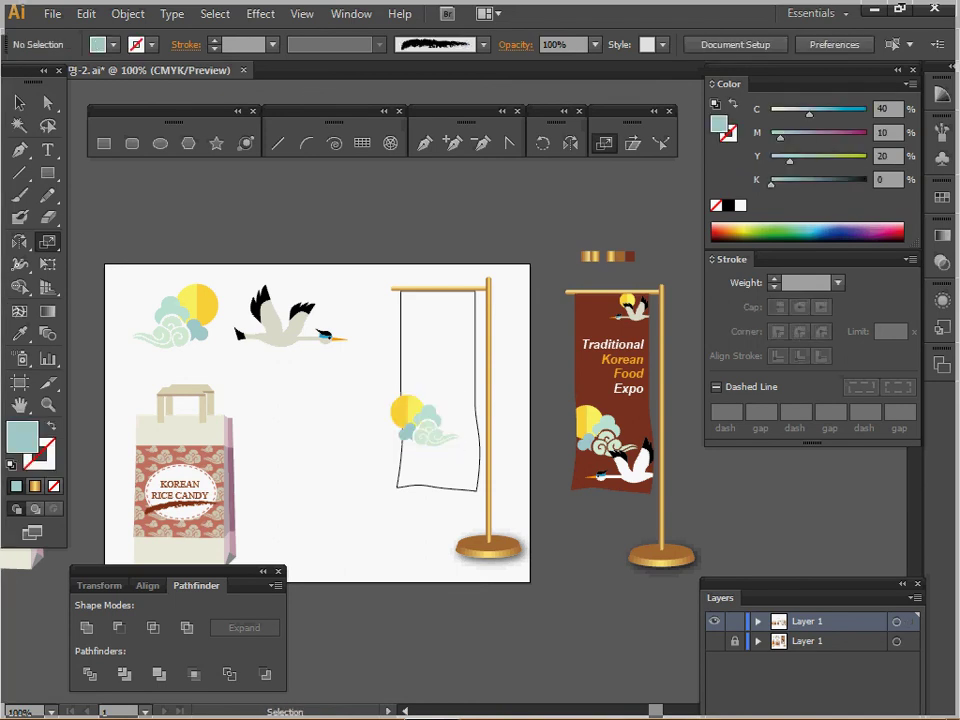
{"action": "left_click", "coordinate": [407, 412], "text": "ctrl"}
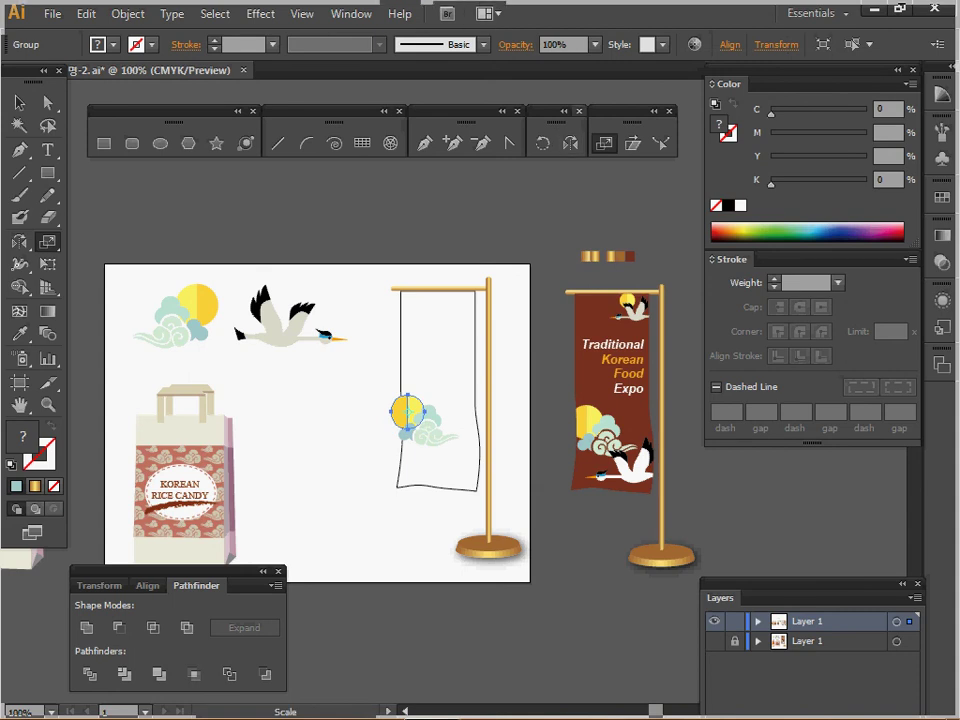
{"action": "double_click", "coordinate": [604, 143]}
{"action": "type", "text": "45"}
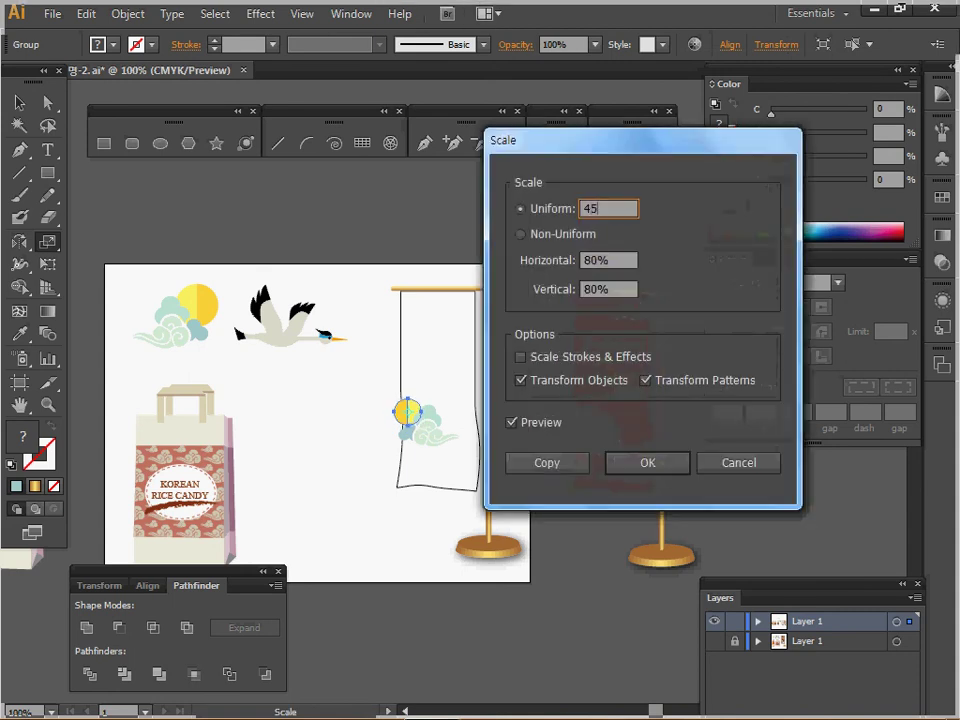
{"action": "key", "text": "Tab"}
{"action": "key", "text": "Return"}
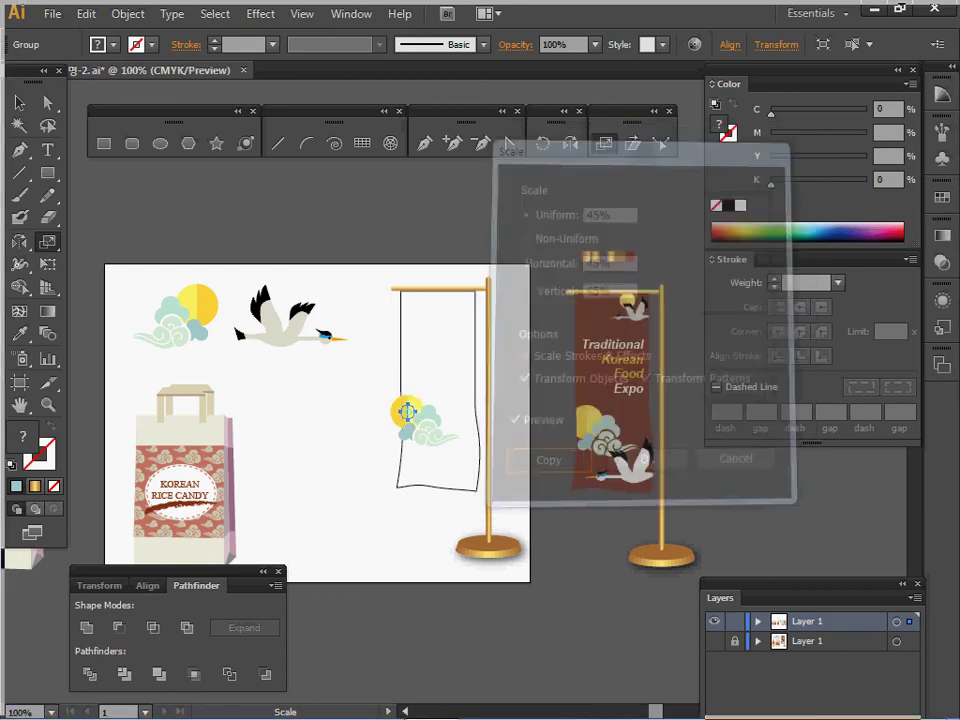
{"action": "left_click_drag", "start_coordinate": [429, 357], "coordinate": [447, 300]}
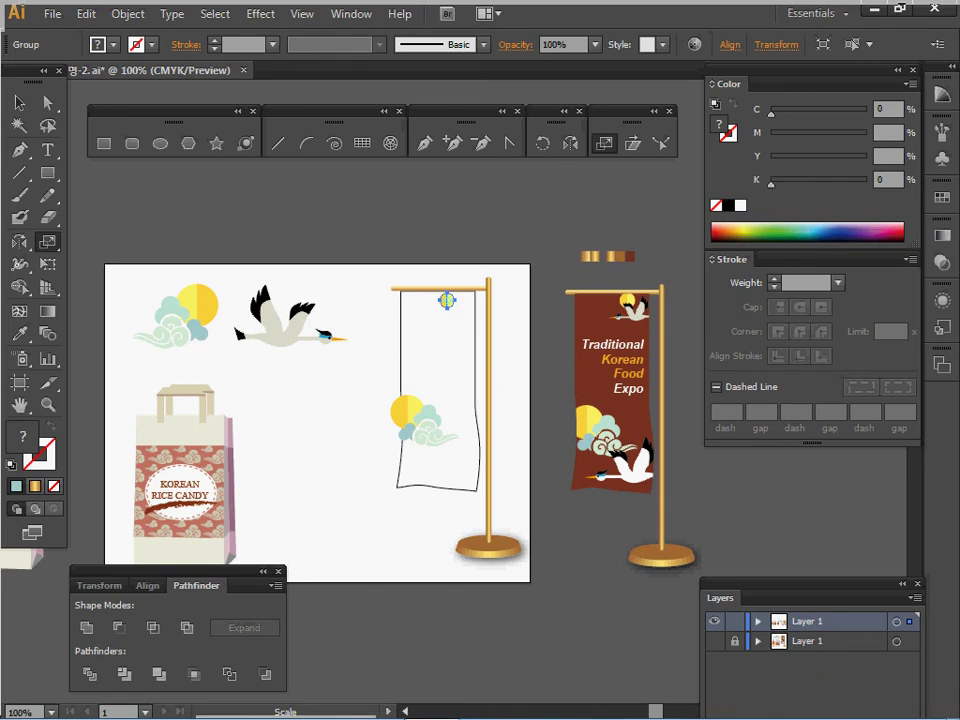
{"action": "left_click_drag", "start_coordinate": [447, 307], "coordinate": [447, 304]}
Paste a copy of the crane, move it to the banner's lower part and reflect it across the vertical axis.
{"action": "left_click", "coordinate": [19, 103]}
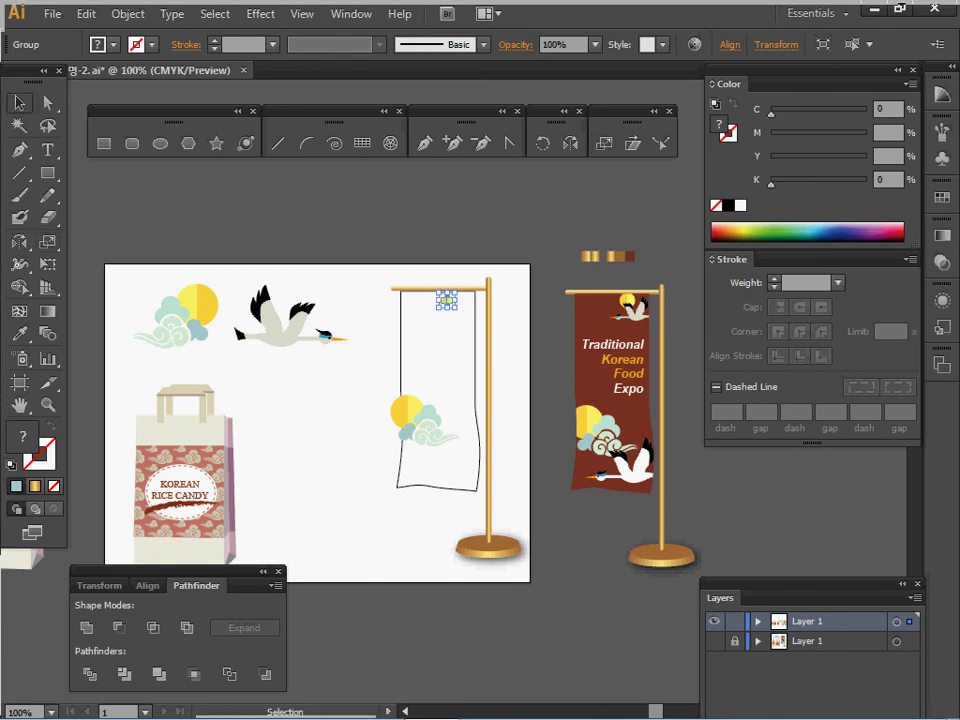
{"action": "left_click", "coordinate": [287, 334]}
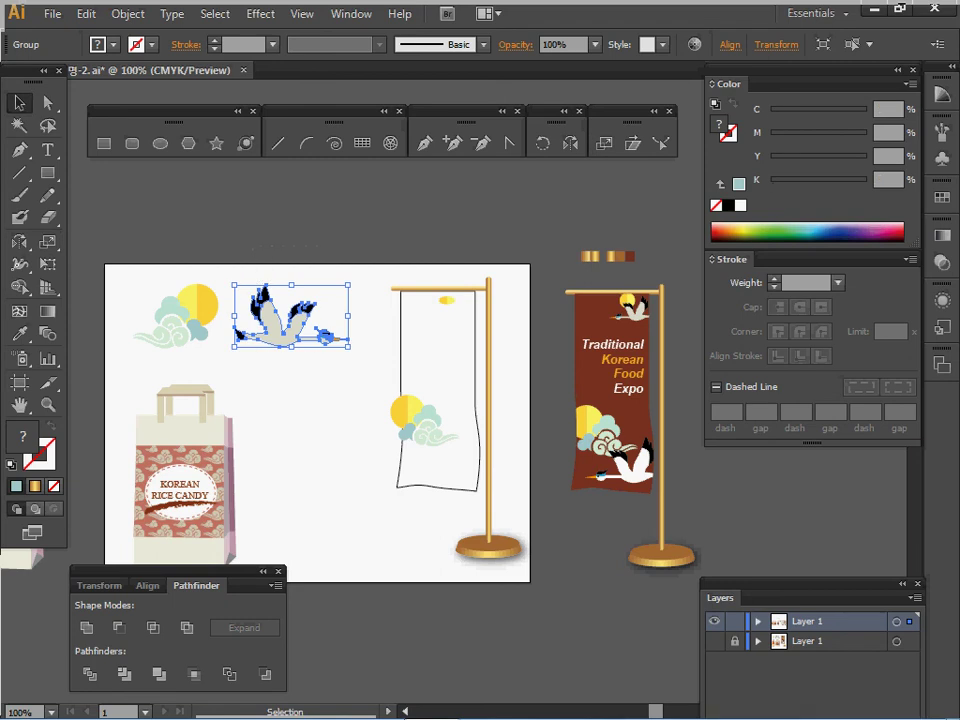
{"action": "key", "text": "ctrl+c"}
{"action": "key", "text": "ctrl+v"}
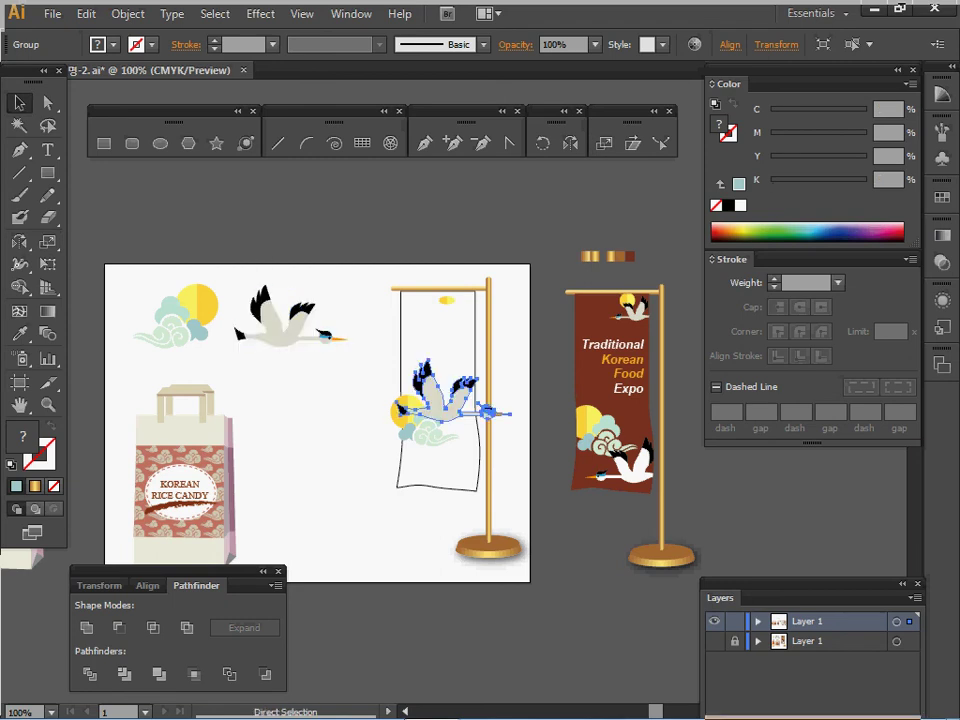
{"action": "left_click_drag", "start_coordinate": [447, 405], "coordinate": [460, 452]}
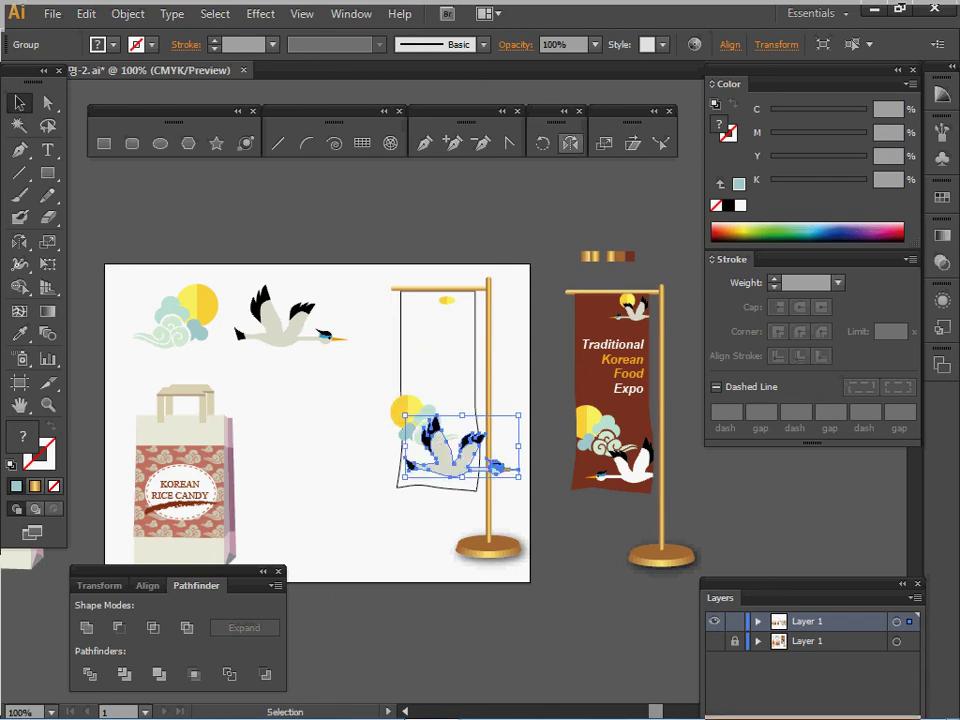
{"action": "double_click", "coordinate": [570, 143]}
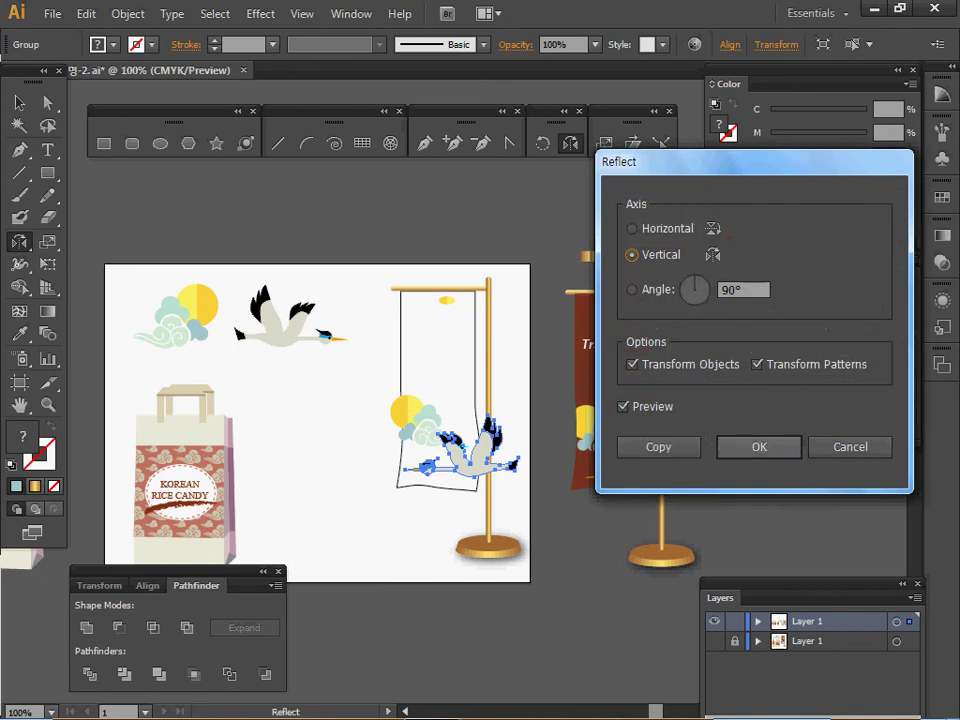
{"action": "key", "text": "Return"}
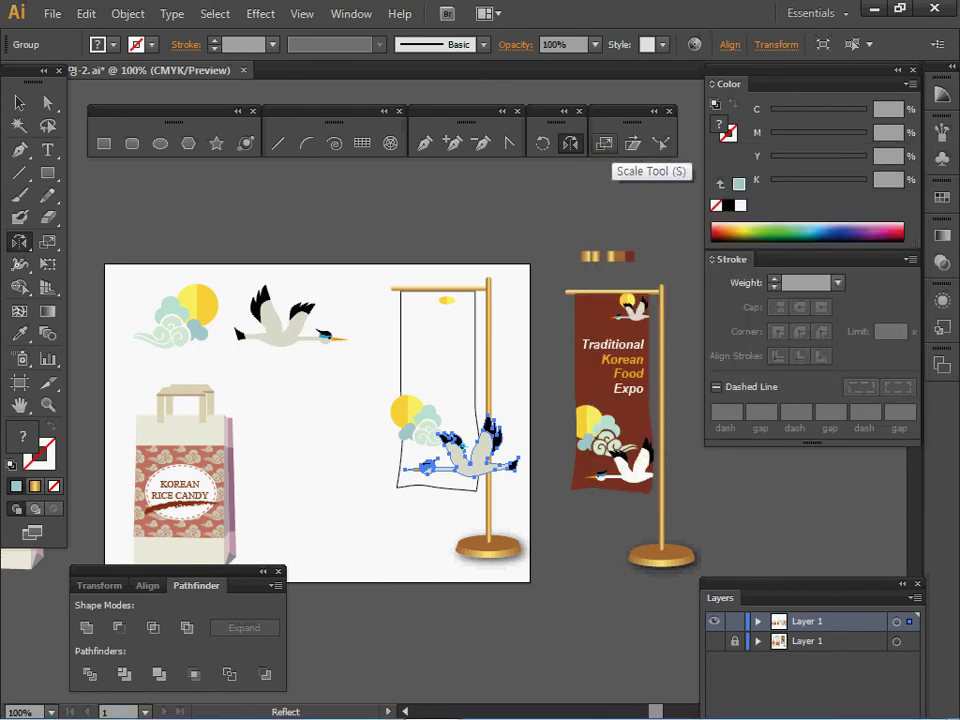
Scale the reflected crane to 40% horizontally and vertically and move it to the banner's upper right corner.
{"action": "double_click", "coordinate": [604, 143]}
{"action": "type", "text": "40"}
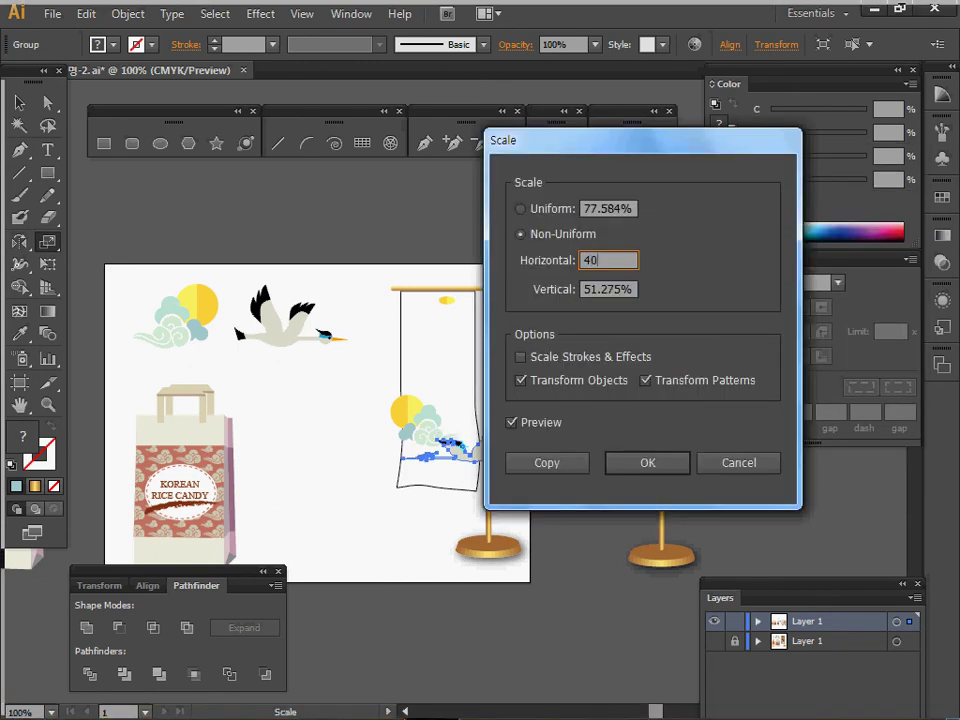
{"action": "key", "text": "Tab"}
{"action": "type", "text": "40"}
{"action": "key", "text": "Return"}
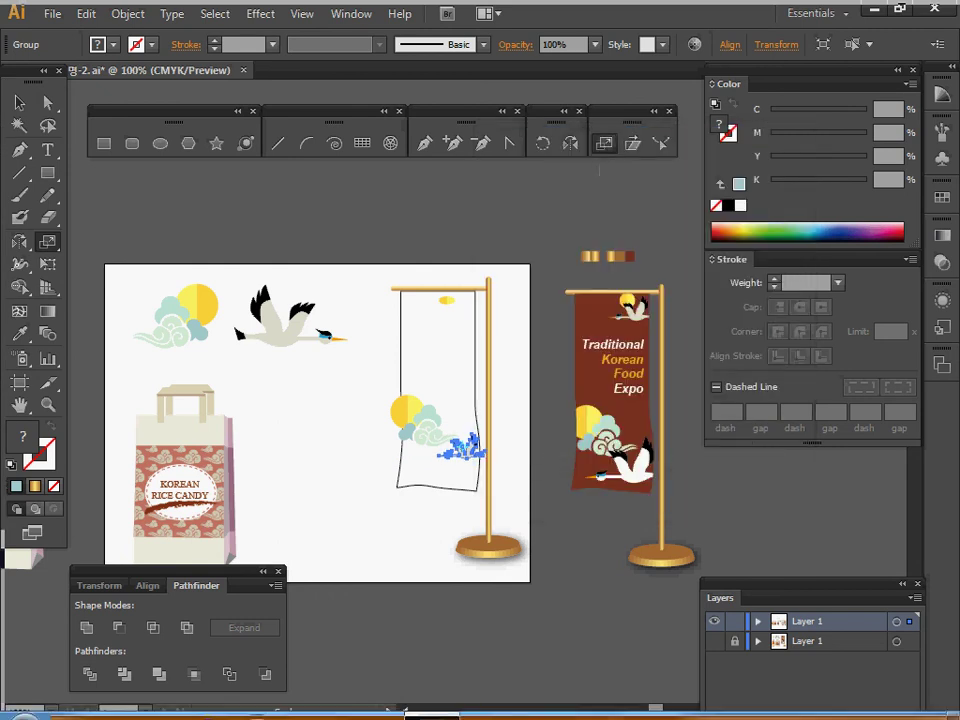
{"action": "left_click_drag", "start_coordinate": [460, 445], "coordinate": [458, 308]}
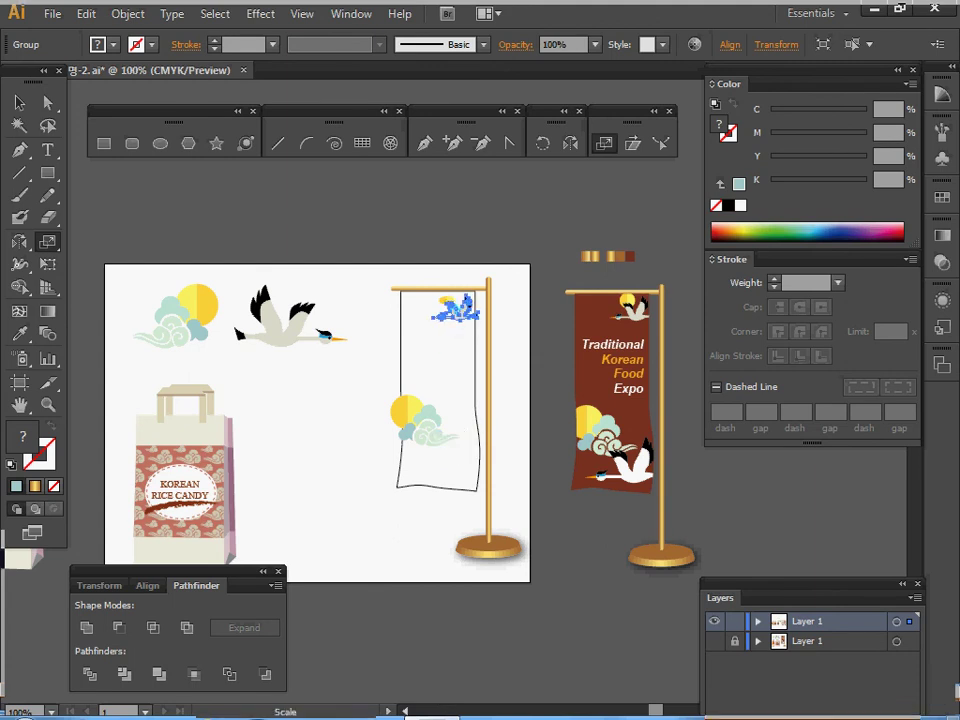
Replace the squashed small sun with a fresh copy of the banner's large sun at the top, scaled uniformly to 45%.
{"action": "left_click", "coordinate": [335, 230]}
{"action": "key", "text": "Delete"}
{"action": "left_click", "coordinate": [405, 411]}
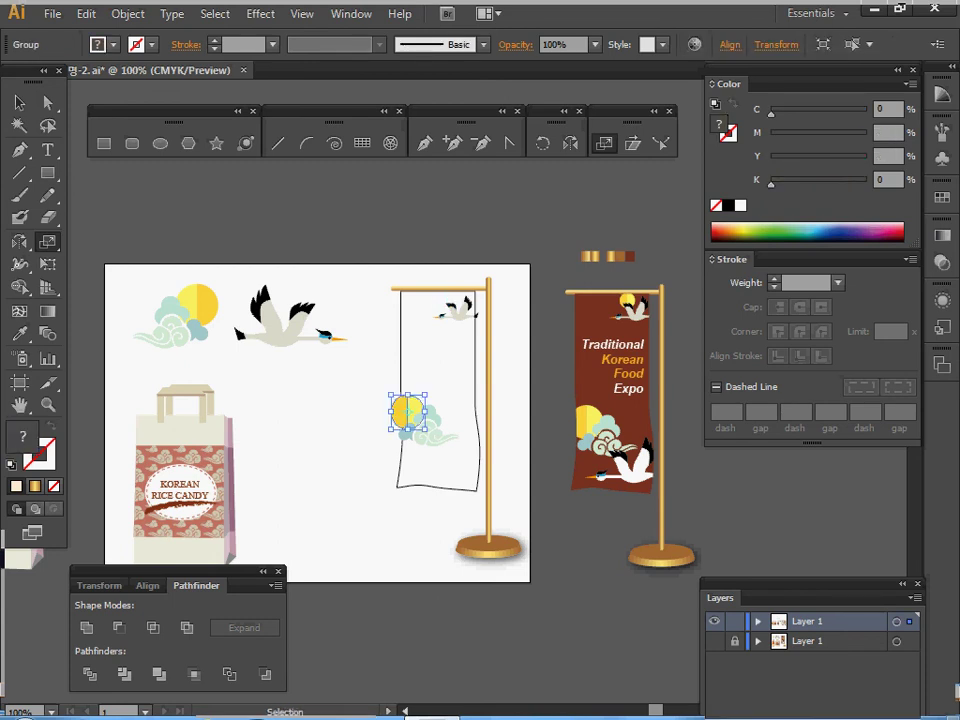
{"action": "left_click_drag", "start_coordinate": [405, 411], "coordinate": [449, 297]}
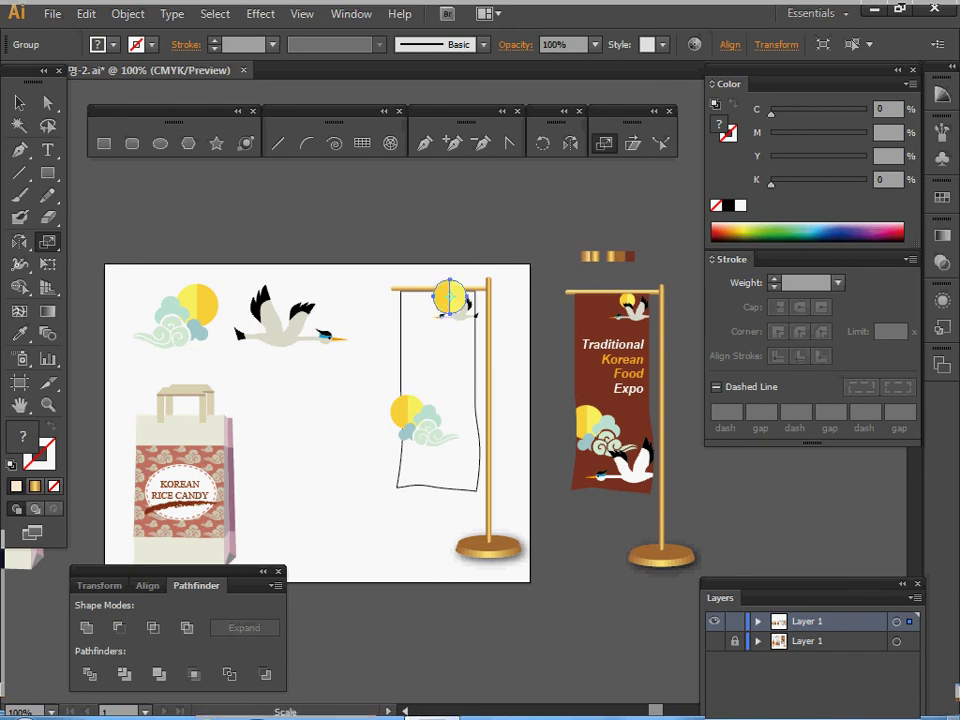
{"action": "double_click", "coordinate": [47, 242]}
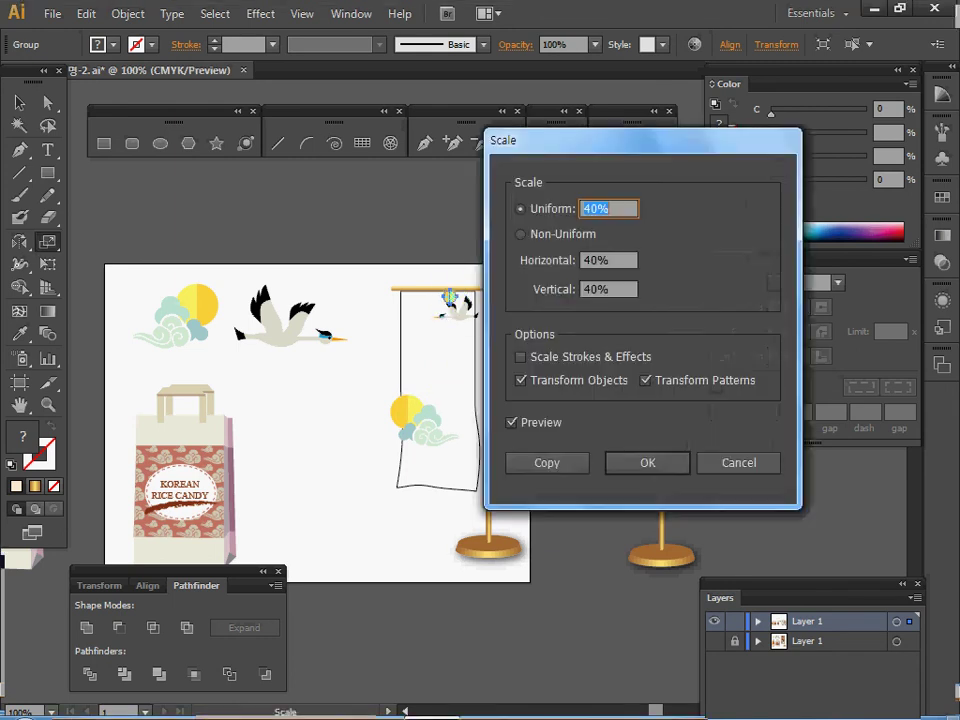
{"action": "type", "text": "45"}
{"action": "key", "text": "Return"}
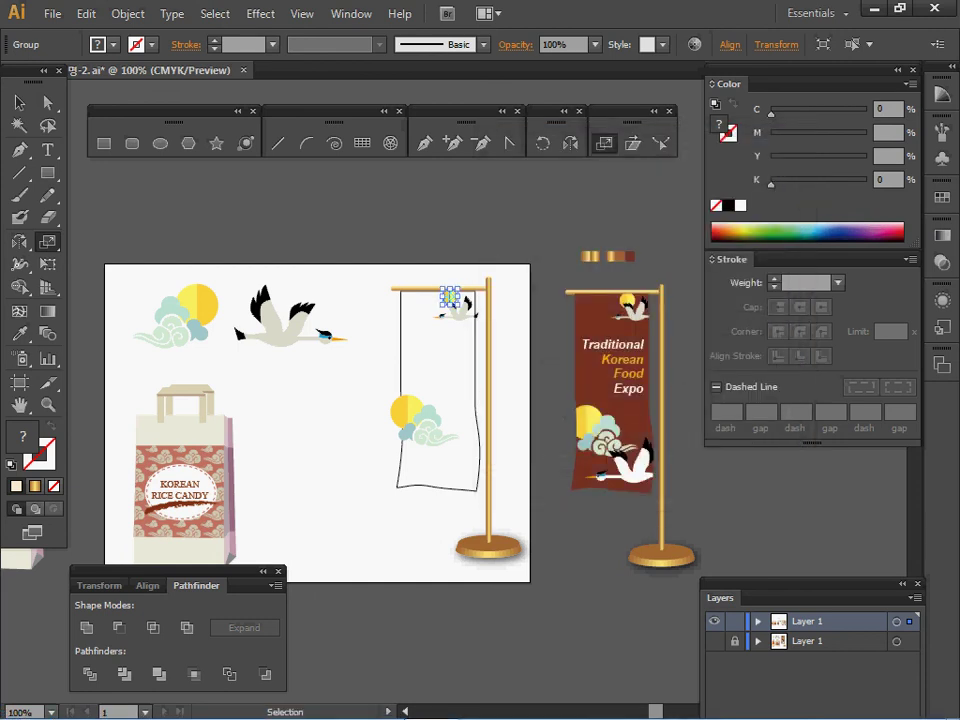
Bring the small crane at the banner's top in front of the small sun.
{"action": "left_click", "coordinate": [437, 352], "text": "ctrl"}
{"action": "left_click", "coordinate": [459, 312], "text": "ctrl"}
{"action": "right_click", "coordinate": [459, 312]}
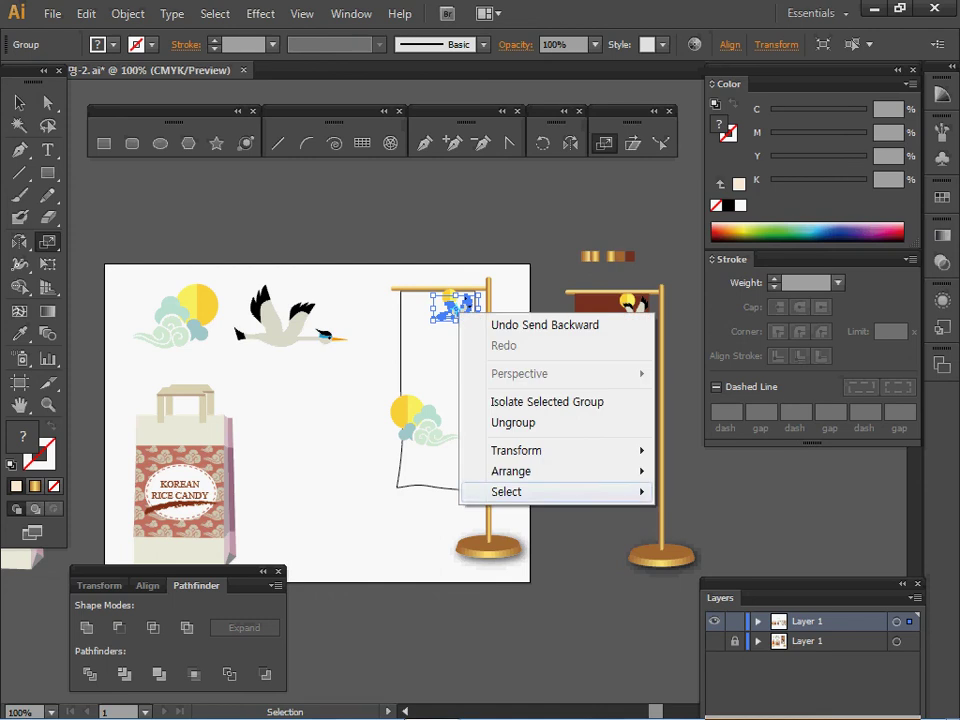
{"action": "mouse_move", "coordinate": [530, 471]}
{"action": "left_click", "coordinate": [718, 470]}
{"action": "left_click", "coordinate": [540, 372], "text": "ctrl"}
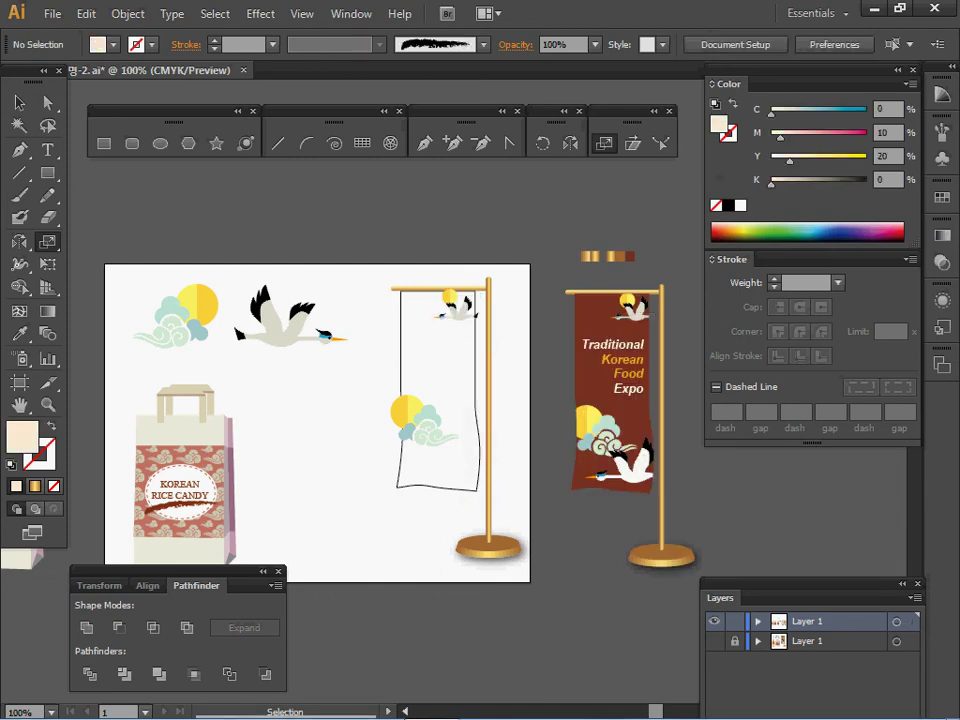
Move the small crane and the small sun slightly down from the banner's top bar.
{"action": "left_click", "coordinate": [458, 312]}
{"action": "key", "text": "ctrl+shift+a"}
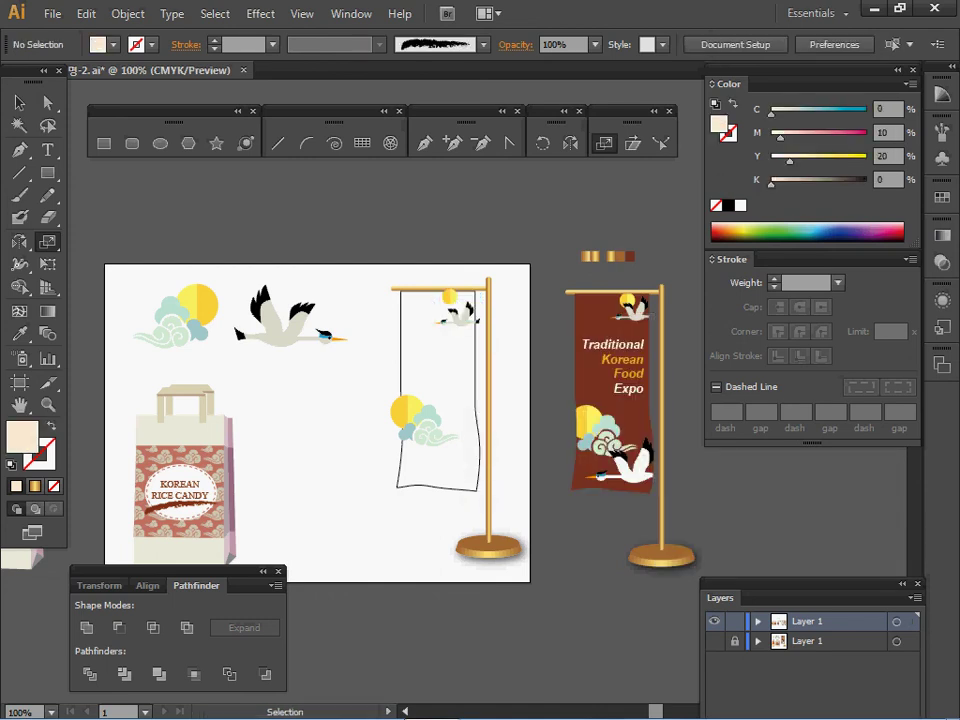
{"action": "left_click_drag", "start_coordinate": [450, 297], "coordinate": [450, 301]}
{"action": "key", "text": "ctrl+shift+a"}
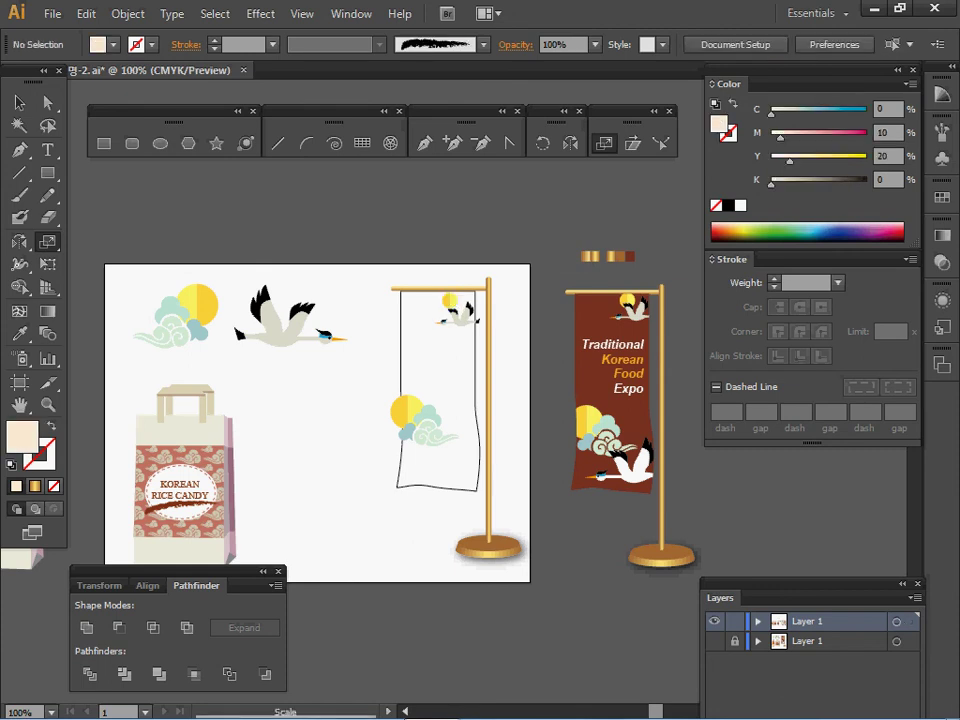
Create a copy of the small crane scaled uniformly to 185% and move it to the banner's lower right area.
{"action": "key", "text": "ctrl"}
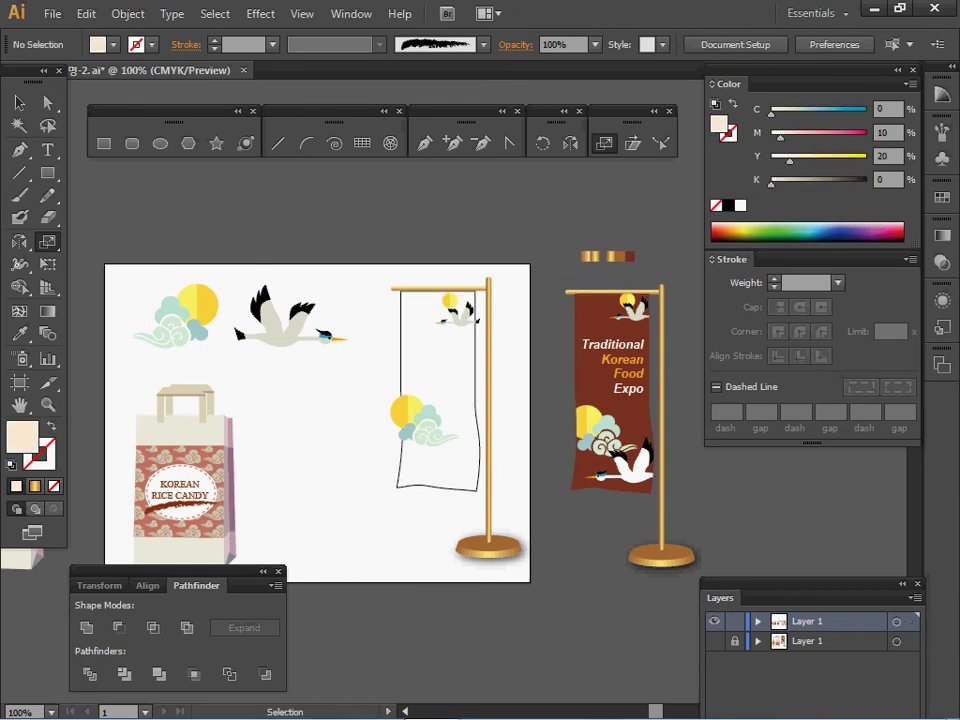
{"action": "left_click", "coordinate": [456, 324], "text": "ctrl"}
{"action": "left_click", "coordinate": [461, 316], "text": "ctrl"}
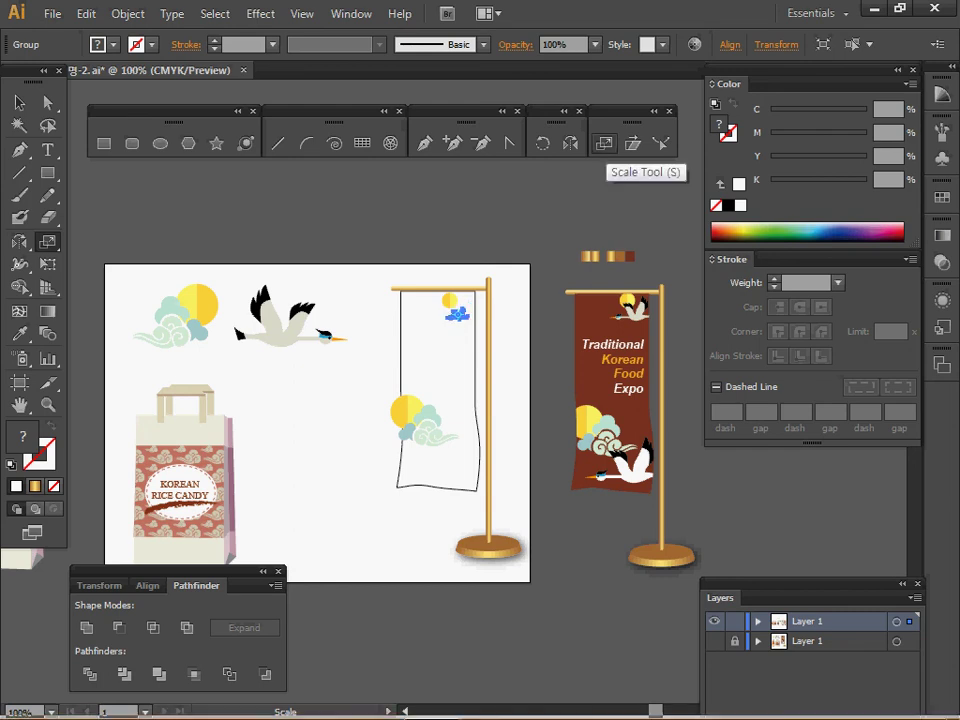
{"action": "double_click", "coordinate": [604, 143]}
{"action": "type", "text": "18"}
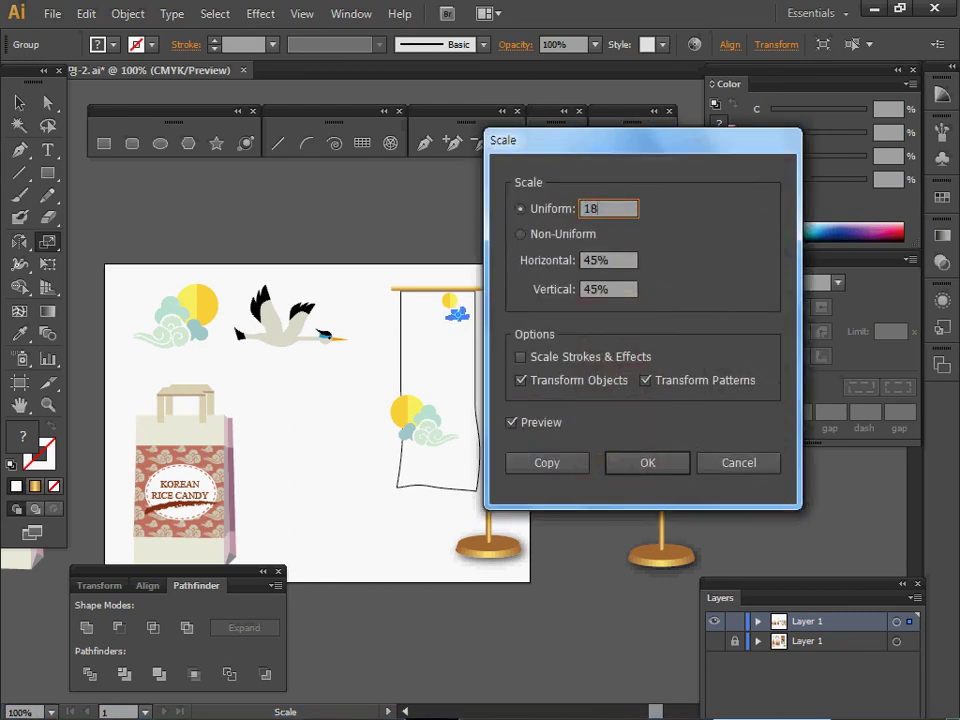
{"action": "type", "text": "5"}
{"action": "key", "text": "Tab"}
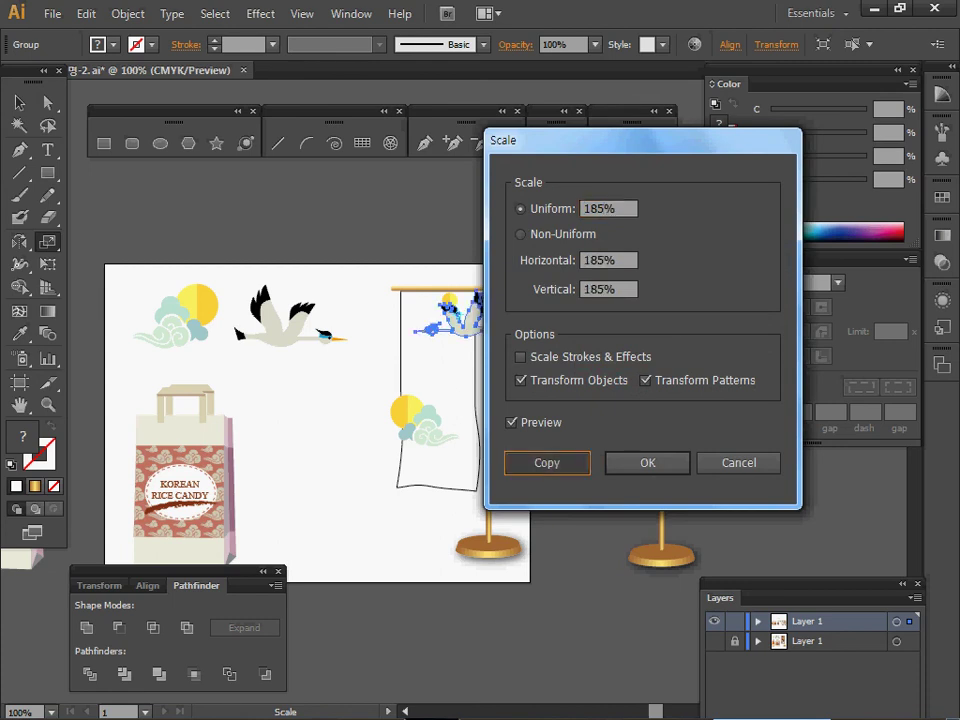
{"action": "key", "text": "Return"}
{"action": "left_click_drag", "start_coordinate": [460, 318], "coordinate": [452, 458]}
Isolate the lower crane's body shapes, recolor them with the white sampled from the reference crane, and save the document.
{"action": "double_click", "coordinate": [455, 460]}
{"action": "left_click", "coordinate": [456, 461]}
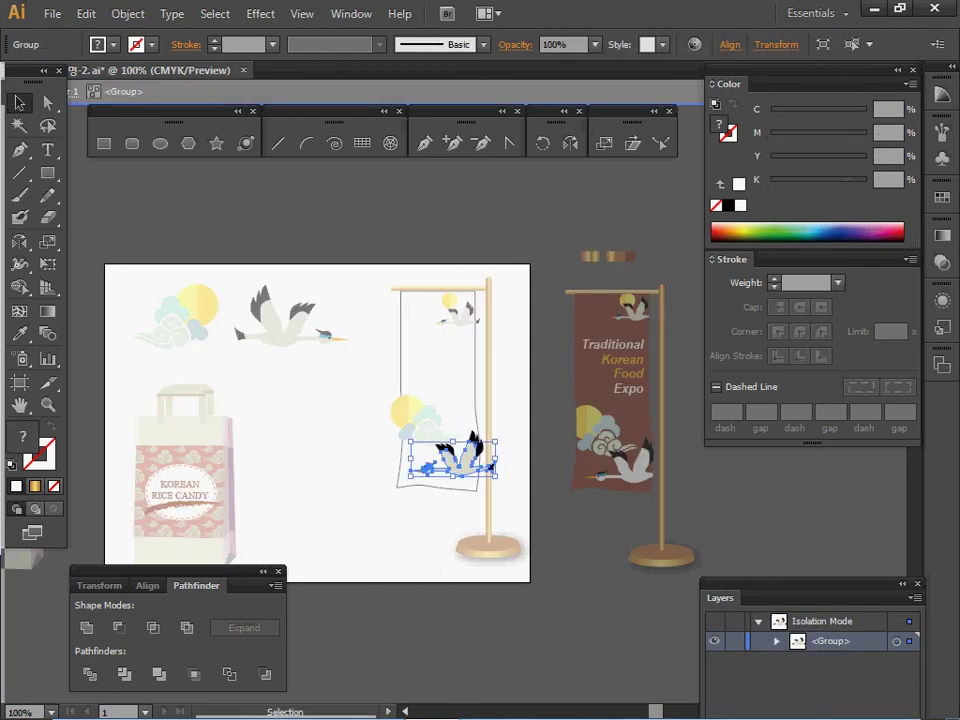
{"action": "left_click", "coordinate": [19, 333]}
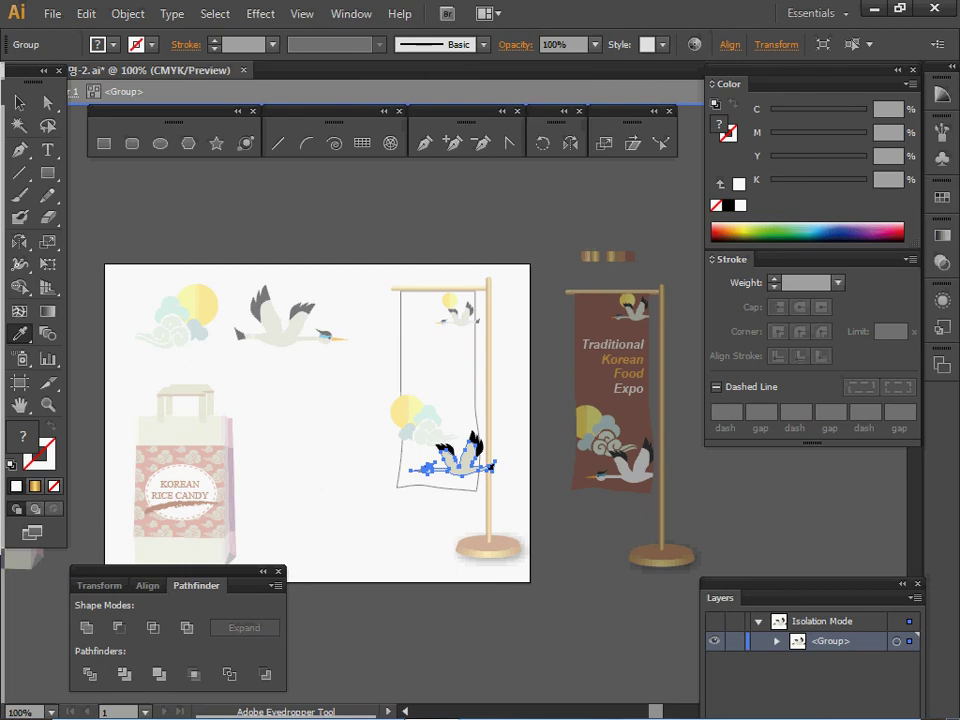
{"action": "left_click", "coordinate": [632, 468]}
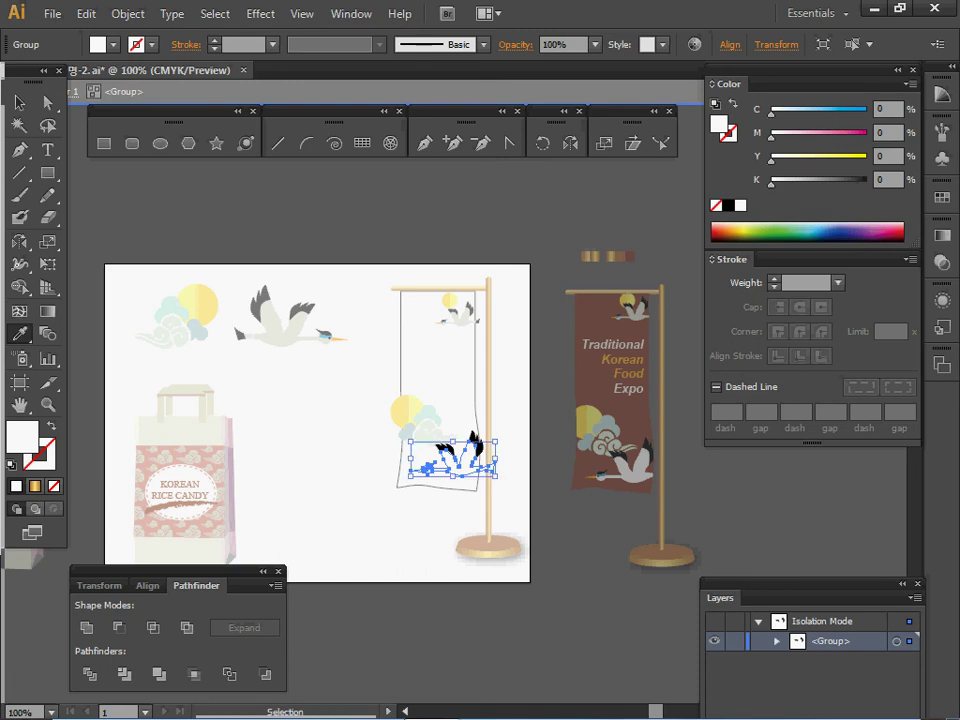
{"action": "key", "text": "Escape"}
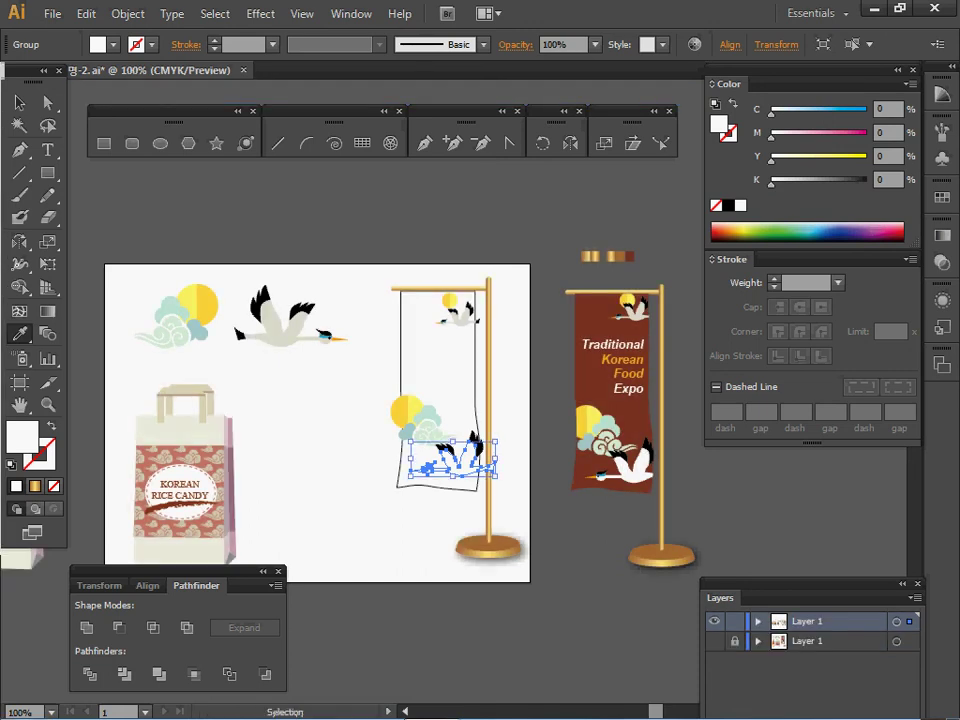
{"action": "key", "text": "ctrl+s"}
{"action": "key", "text": "ctrl+shift+a"}
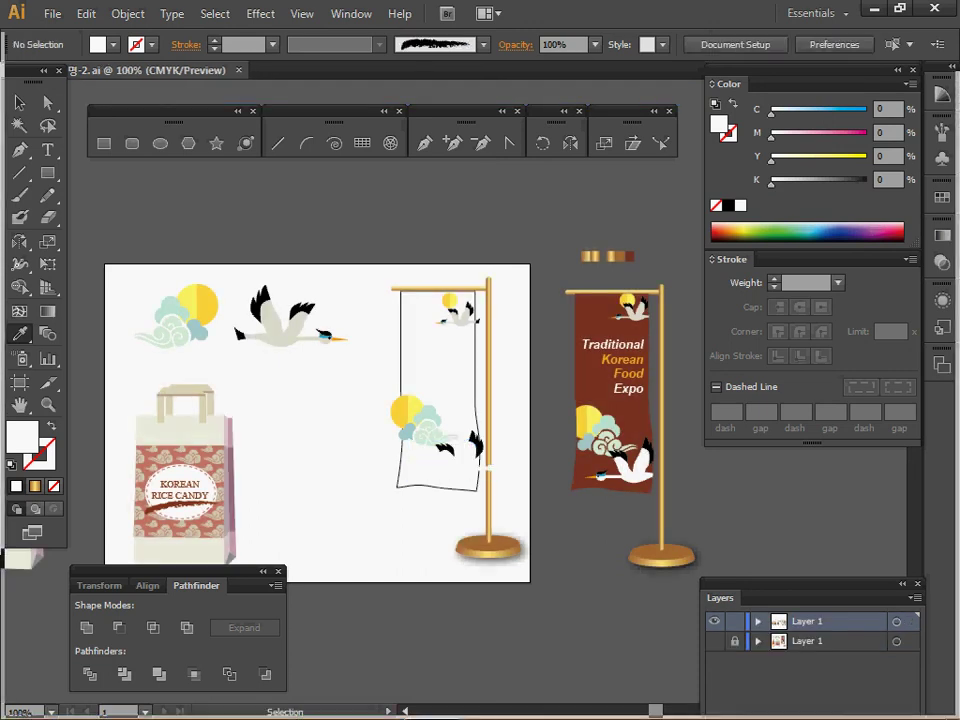
Bring the white banner shape to the front, above the suns, clouds and cranes.
{"action": "left_click", "coordinate": [398, 332]}
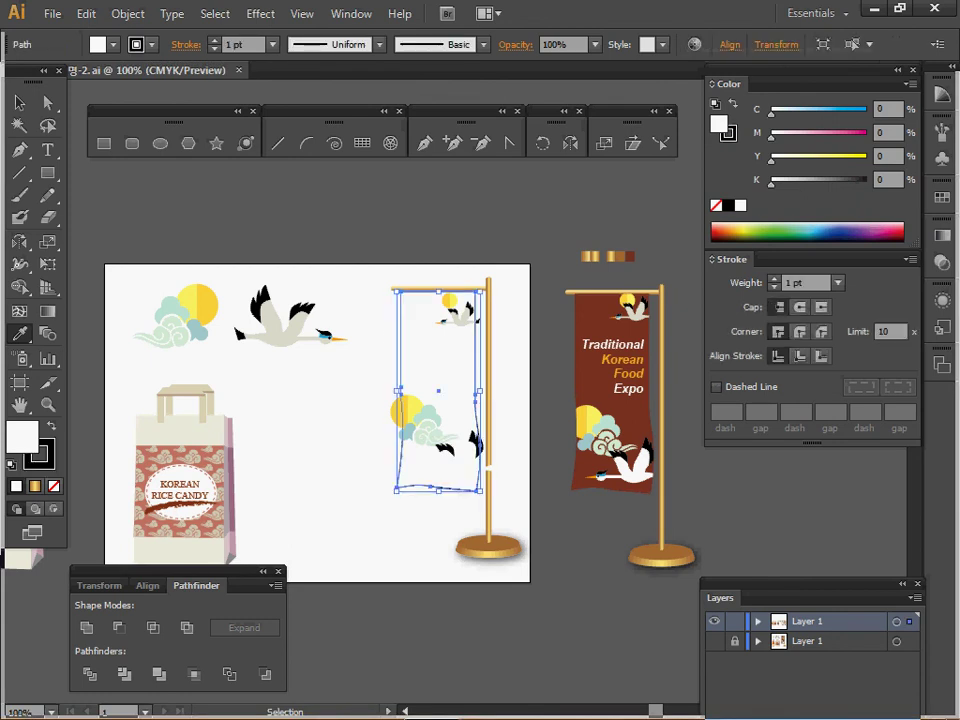
{"action": "key", "text": "v"}
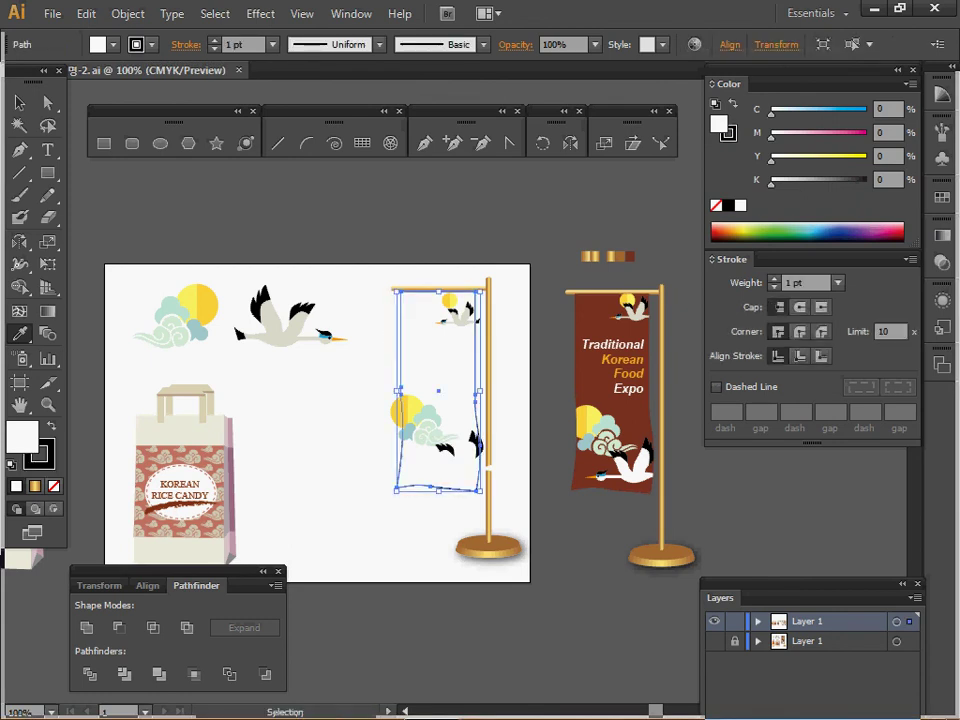
{"action": "key", "text": "ctrl+shift+bracketright"}
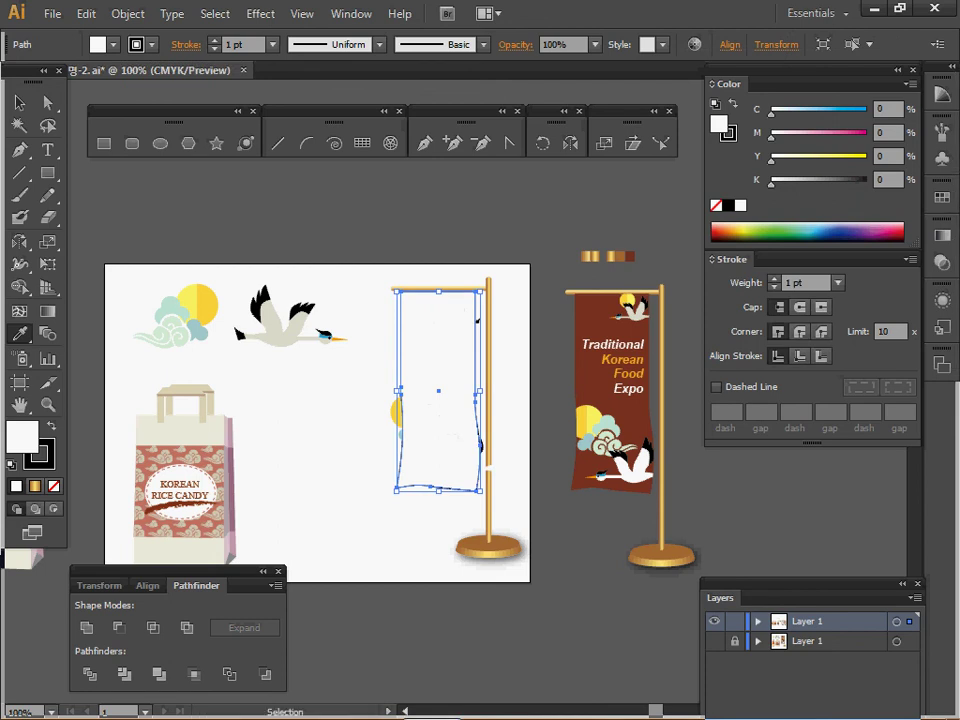
Make a clipping mask from the front banner shape so the suns, clouds and cranes are trimmed to its outline.
{"action": "left_click_drag", "start_coordinate": [386, 297], "coordinate": [482, 495]}
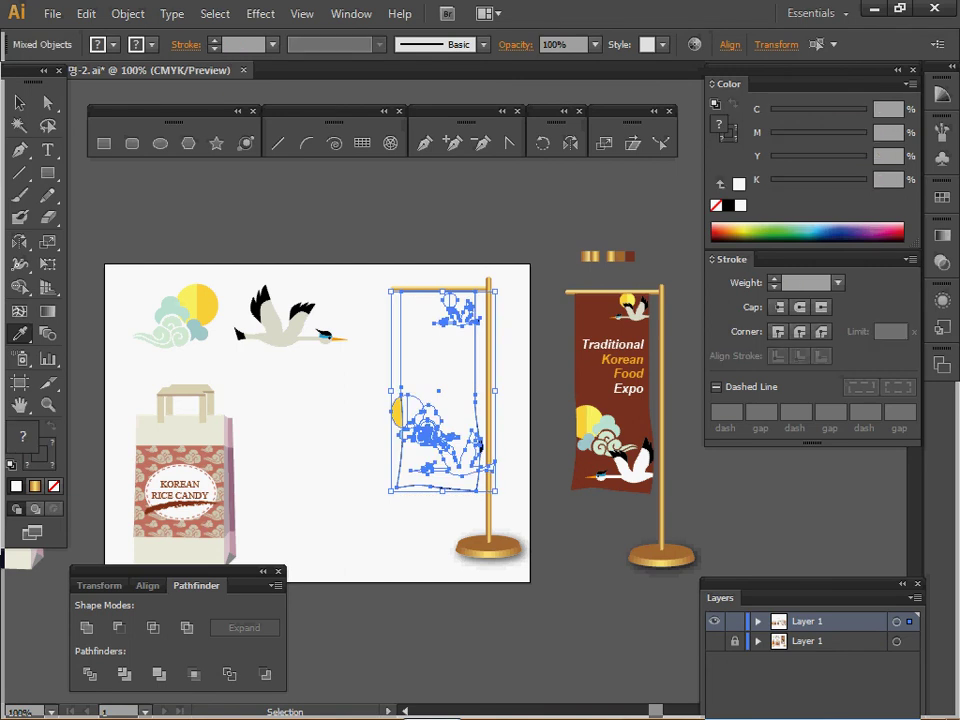
{"action": "right_click", "coordinate": [438, 334]}
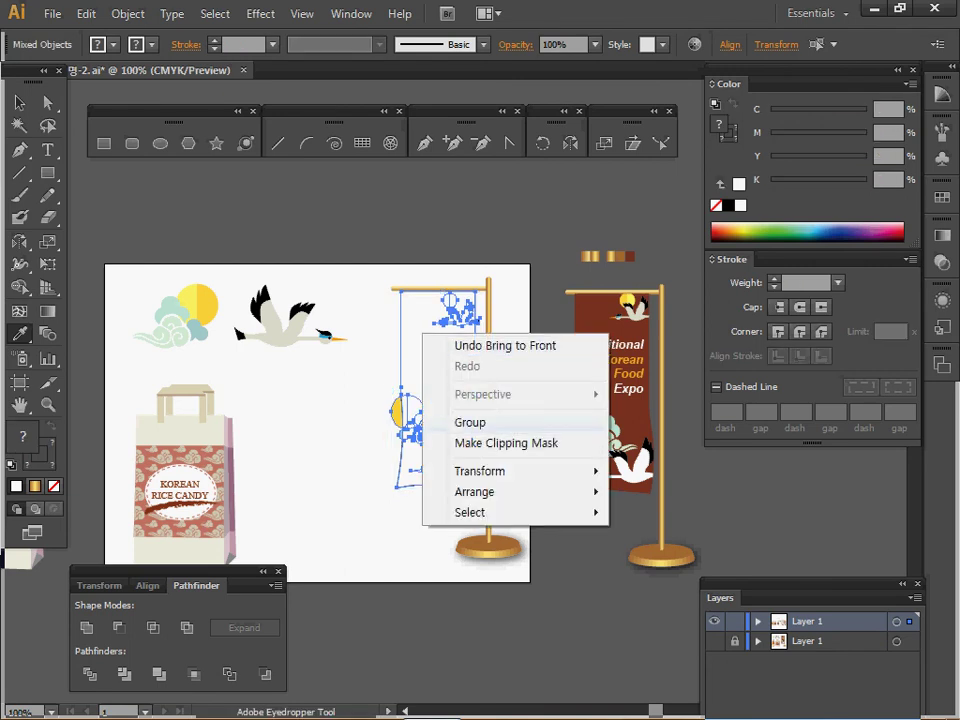
{"action": "left_click", "coordinate": [500, 441]}
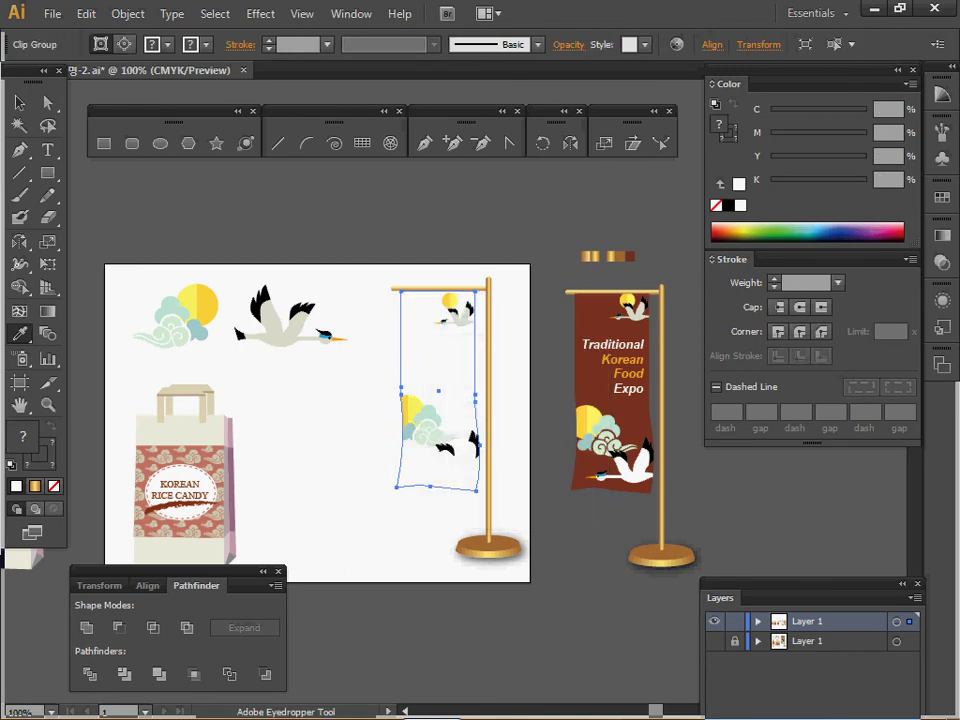
{"action": "key", "text": "v"}
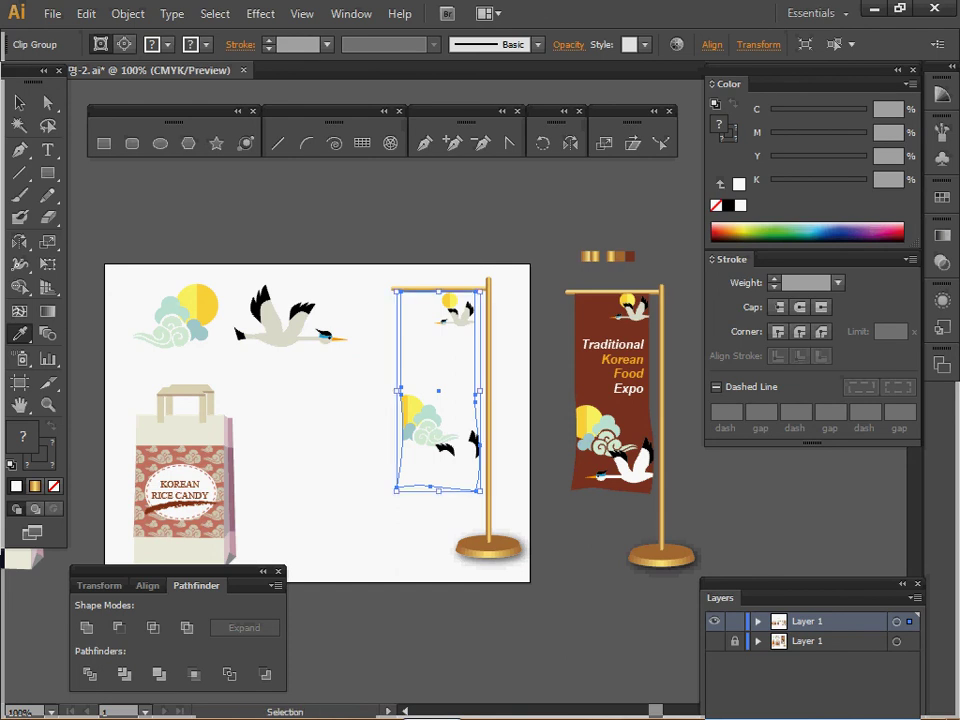
Isolate the clip group, fill its banner outline with the brown sampled from the reference banner, and exit isolation.
{"action": "double_click", "coordinate": [475, 345]}
{"action": "left_click", "coordinate": [475, 345], "text": "ctrl"}
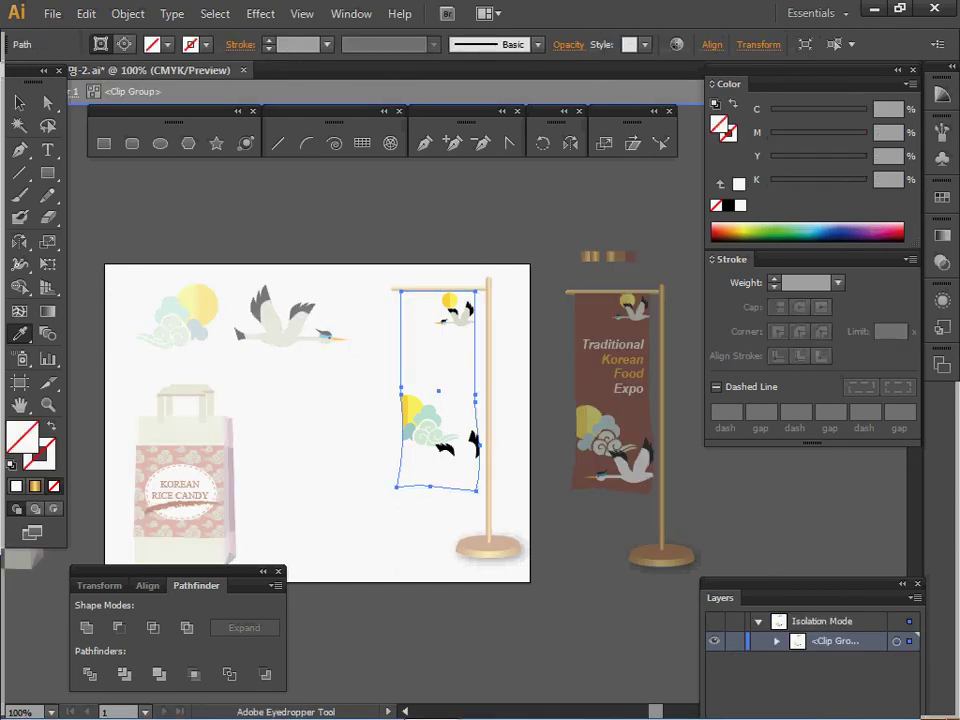
{"action": "left_click", "coordinate": [602, 323]}
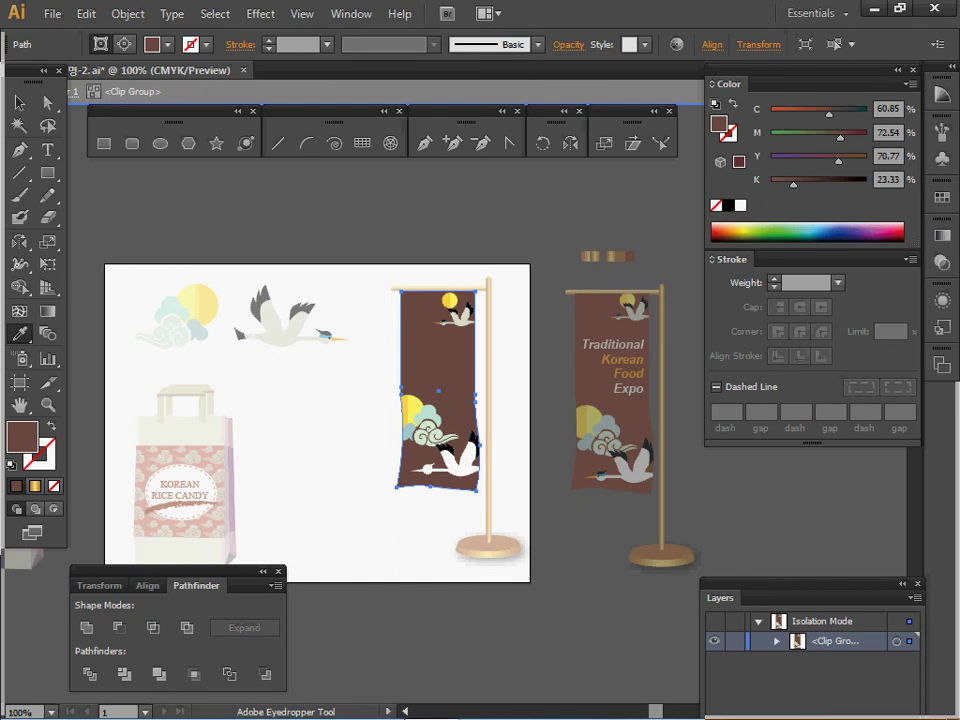
{"action": "key", "text": "Escape"}
{"action": "key", "text": "ctrl+shift+a"}
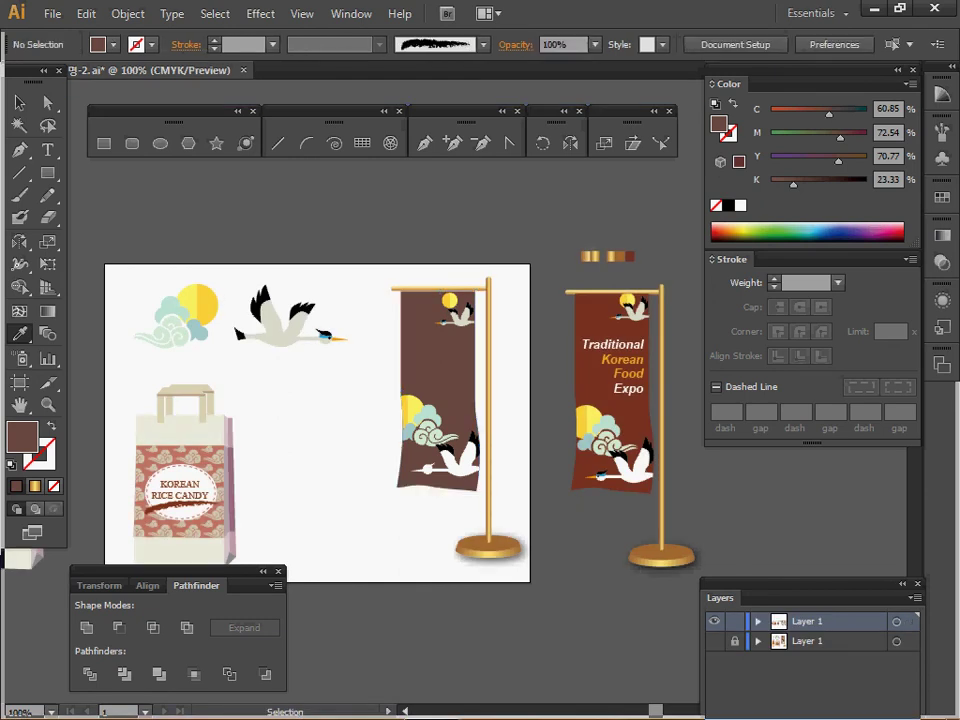
Add the four-line text "Traditional Korean Food Expo" to the banner in the reference's right-aligned style, with "Korean" and "Food" in orange.
{"action": "key", "text": "ctrl+plus"}
{"action": "left_click_drag", "start_coordinate": [481, 433], "coordinate": [541, 489]}
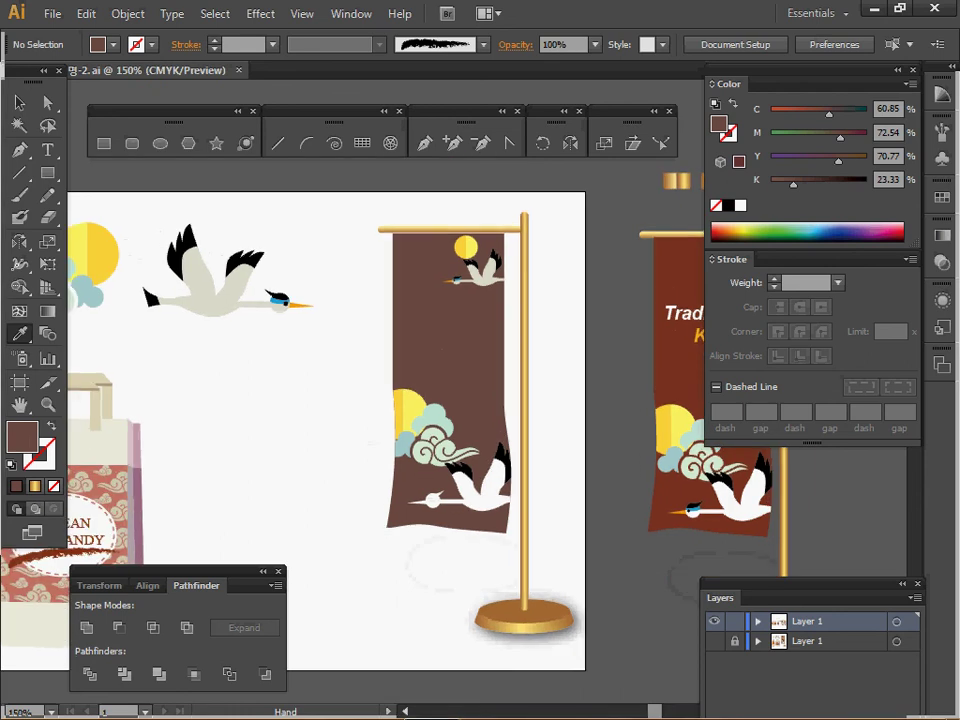
{"action": "left_click_drag", "start_coordinate": [480, 400], "coordinate": [452, 441]}
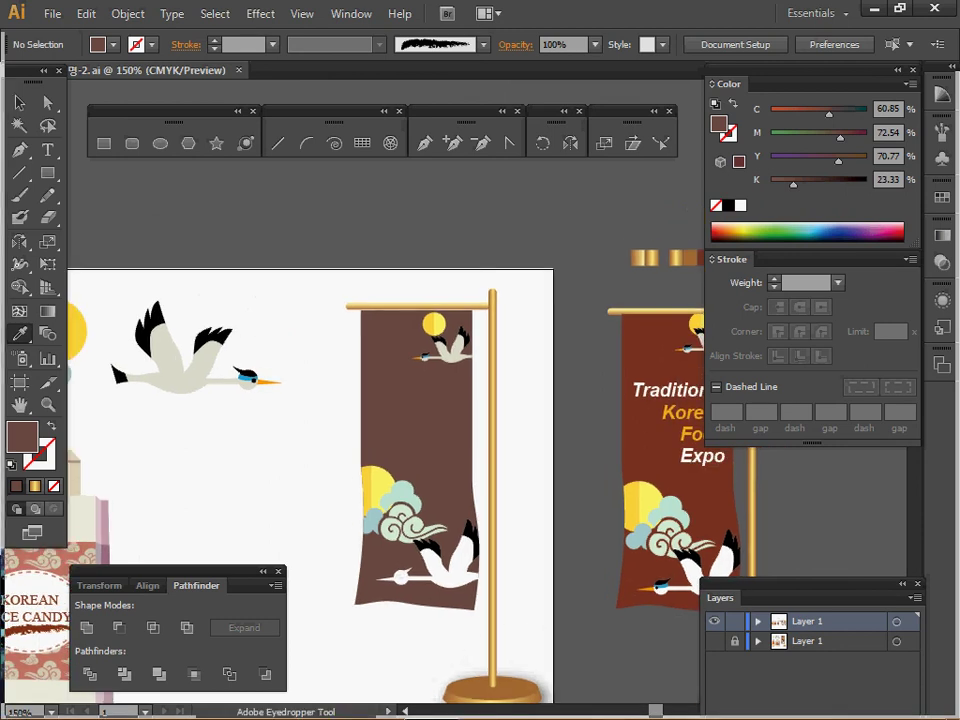
{"action": "left_click", "coordinate": [20, 103]}
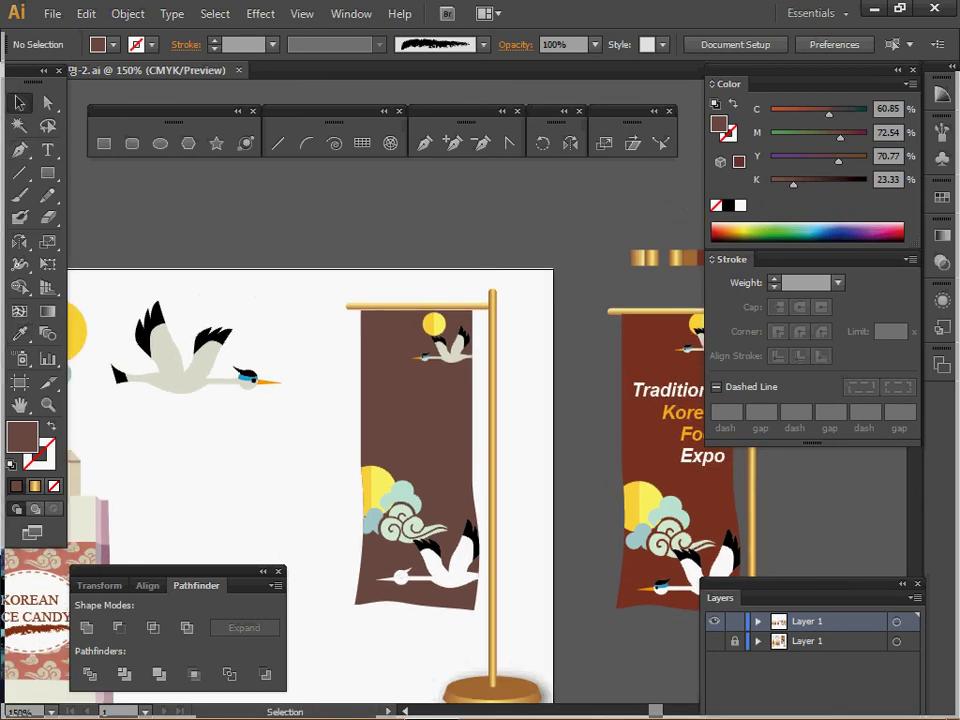
{"action": "left_click", "coordinate": [690, 434]}
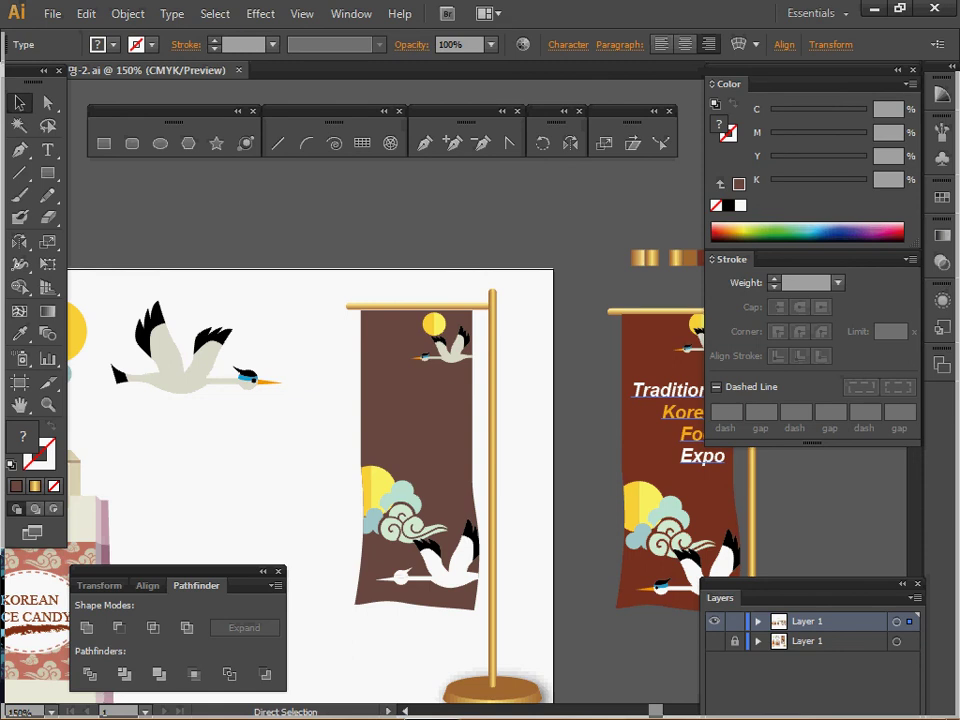
{"action": "left_click", "coordinate": [492, 432]}
{"action": "type", "text": "Traditional Korean Food Expo"}
{"action": "left_click_drag", "start_coordinate": [474, 401], "coordinate": [463, 434]}
{"action": "key", "text": "t"}
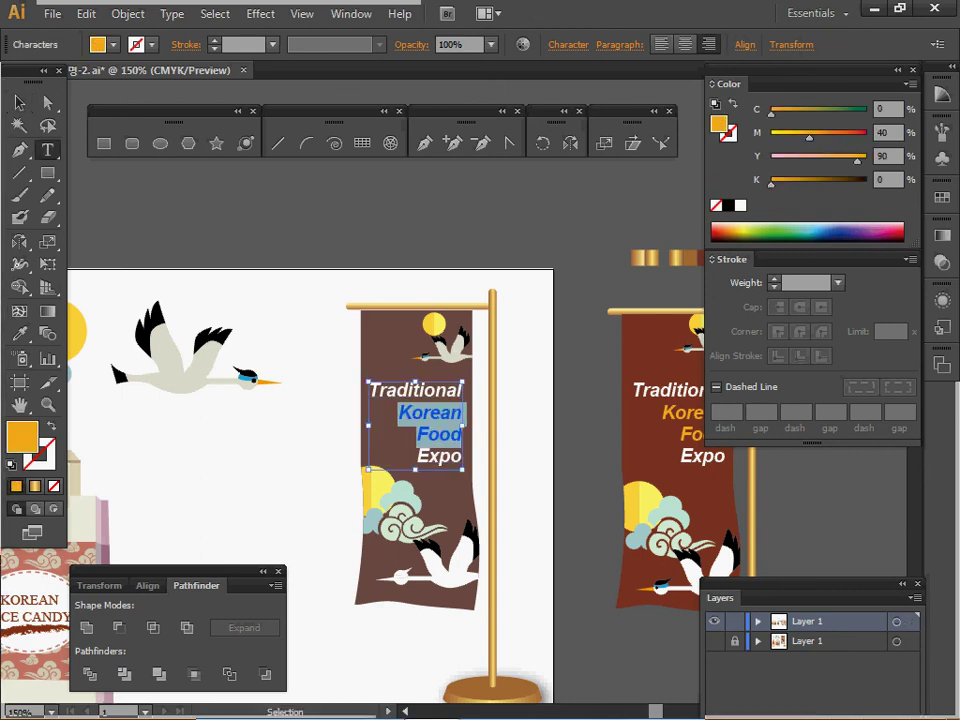
{"action": "left_click", "coordinate": [312, 320], "text": "ctrl"}
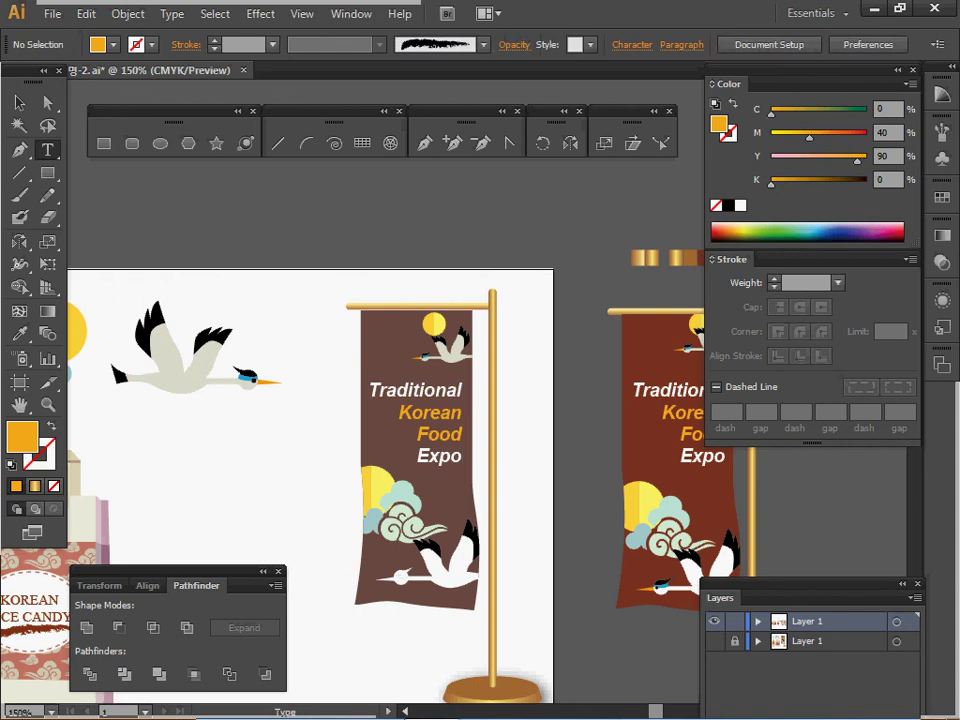
{"action": "left_click_drag", "start_coordinate": [312, 320], "coordinate": [646, 345]}
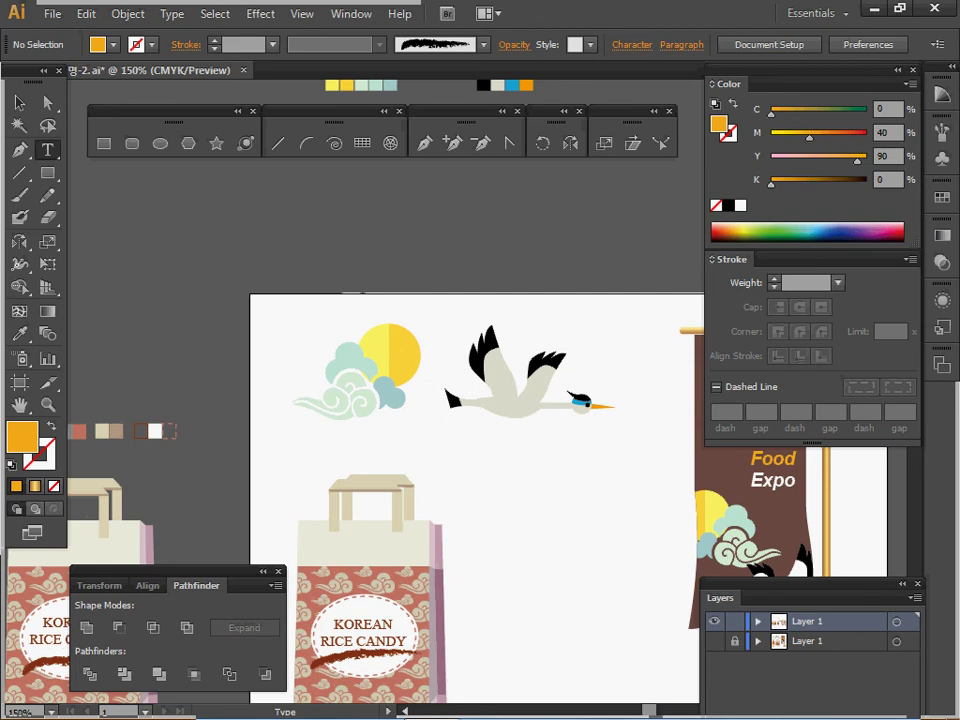